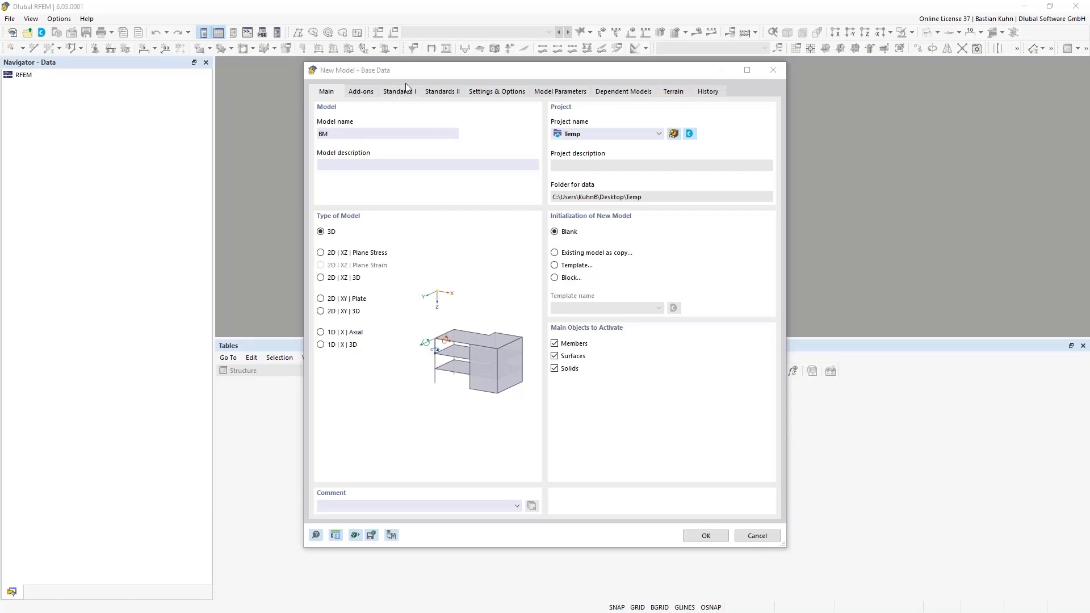
- Activate the Building Model, Multilayer Surfaces, Concrete Design and Timber Design add-ons for the new model
left_click_drag(422, 73, 507, 44)
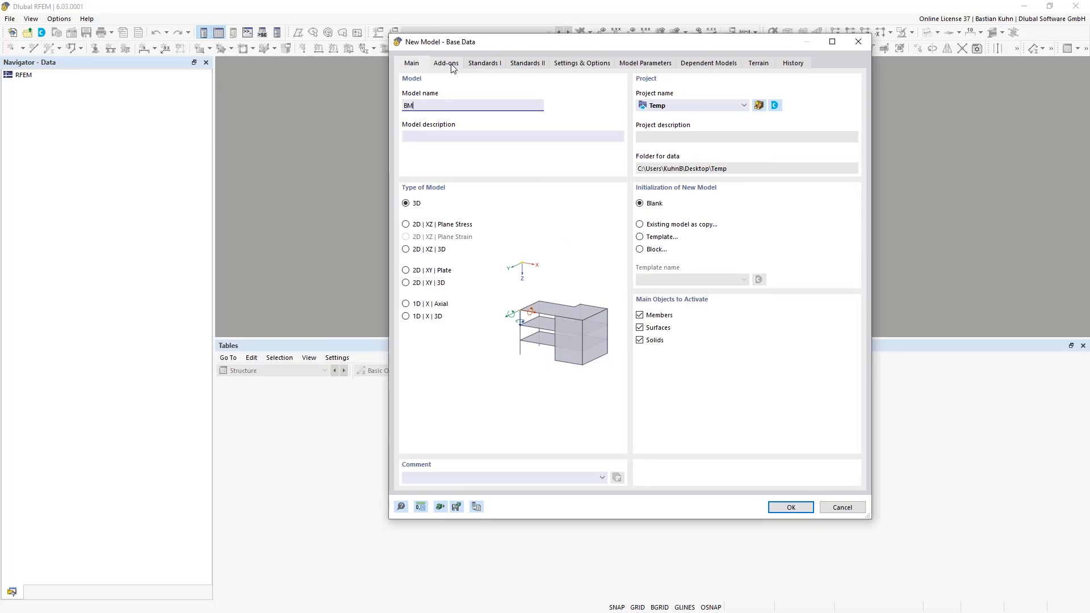
left_click(452, 65)
left_click(405, 292)
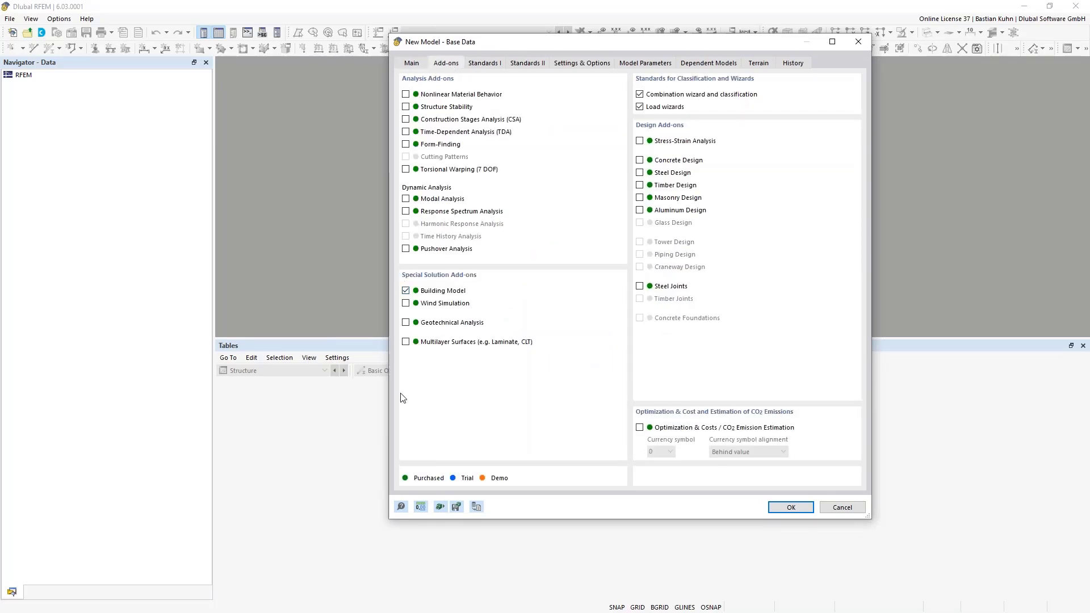
left_click(405, 343)
left_click(640, 160)
left_click(640, 185)
- Set the combination standard to EN 1990 | Base + Timber with national annex CEN | 2010-04, and create the model
left_click(496, 63)
left_click(478, 106)
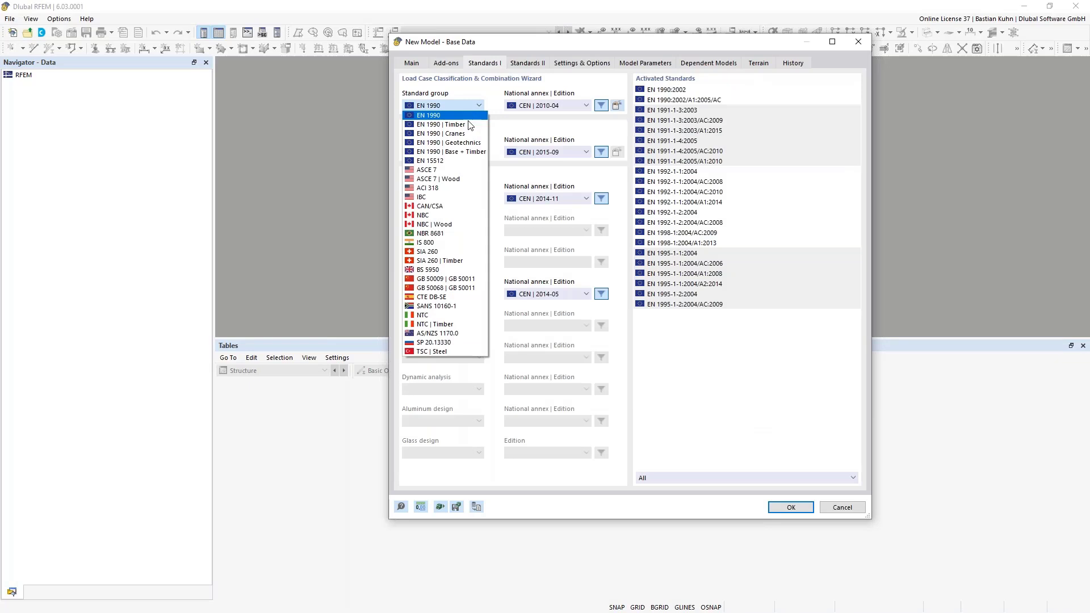
left_click(470, 152)
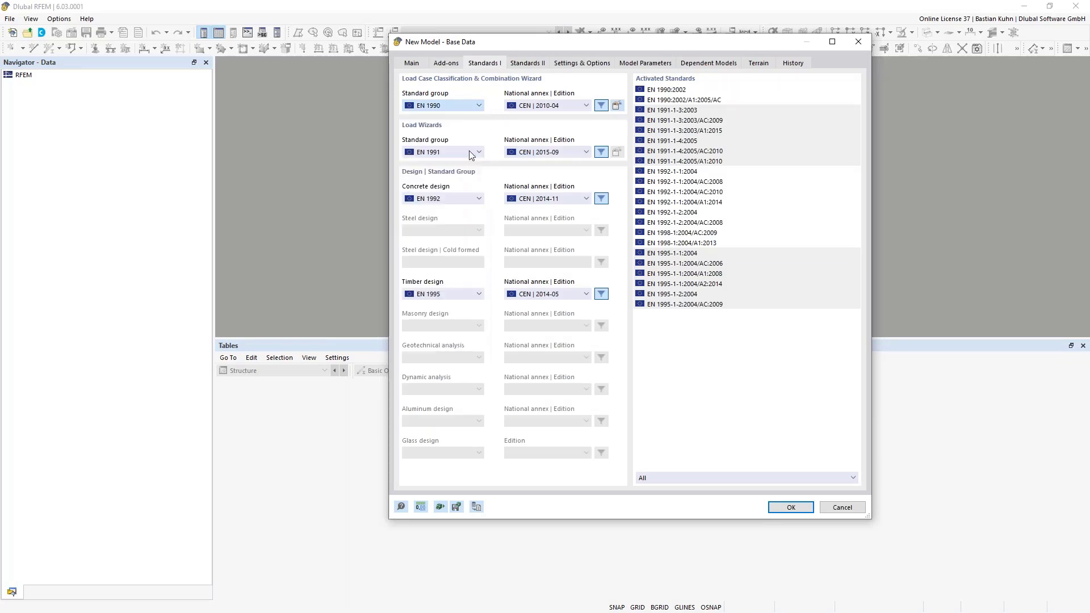
left_click(545, 106)
left_click(550, 165)
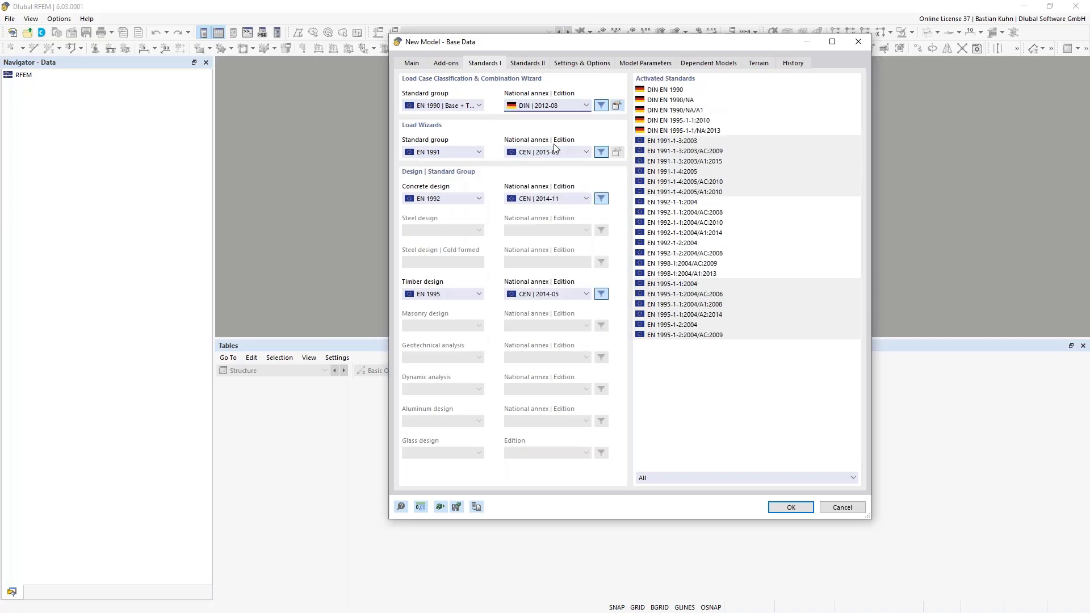
left_click(563, 107)
left_click(531, 116)
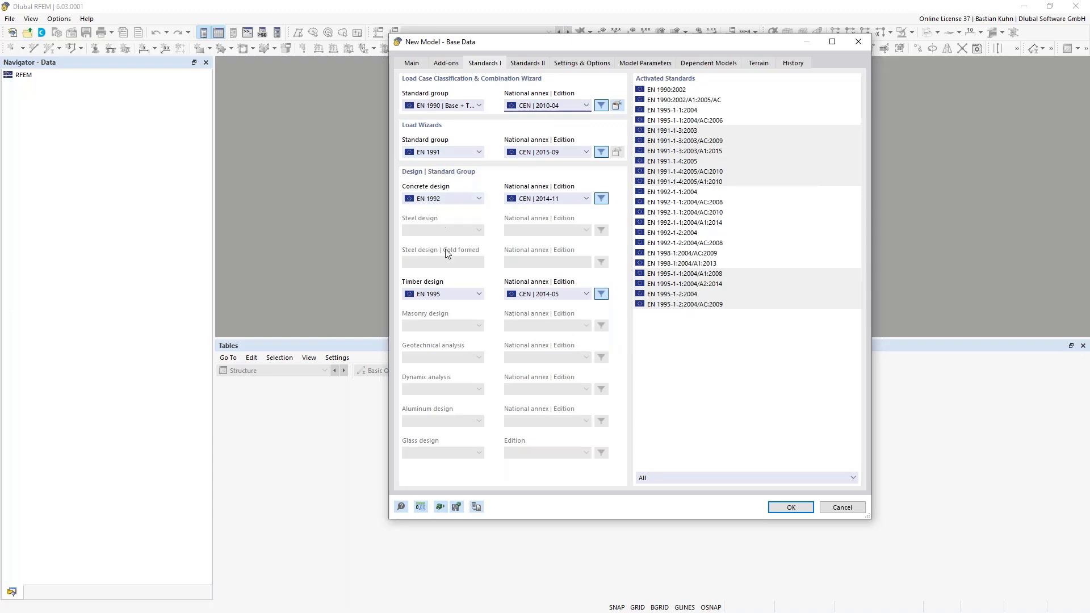
left_click(788, 508)
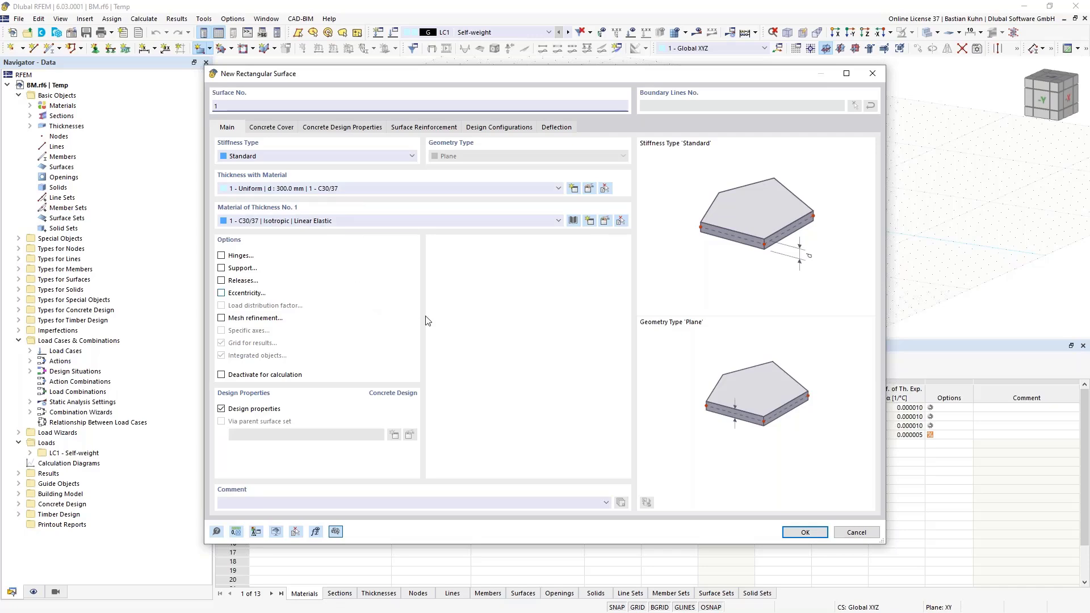
- Draw a rectangular standard surface, 300 mm thick in C30/37, from the origin to X 20 m, Y 9 m
left_click(804, 532)
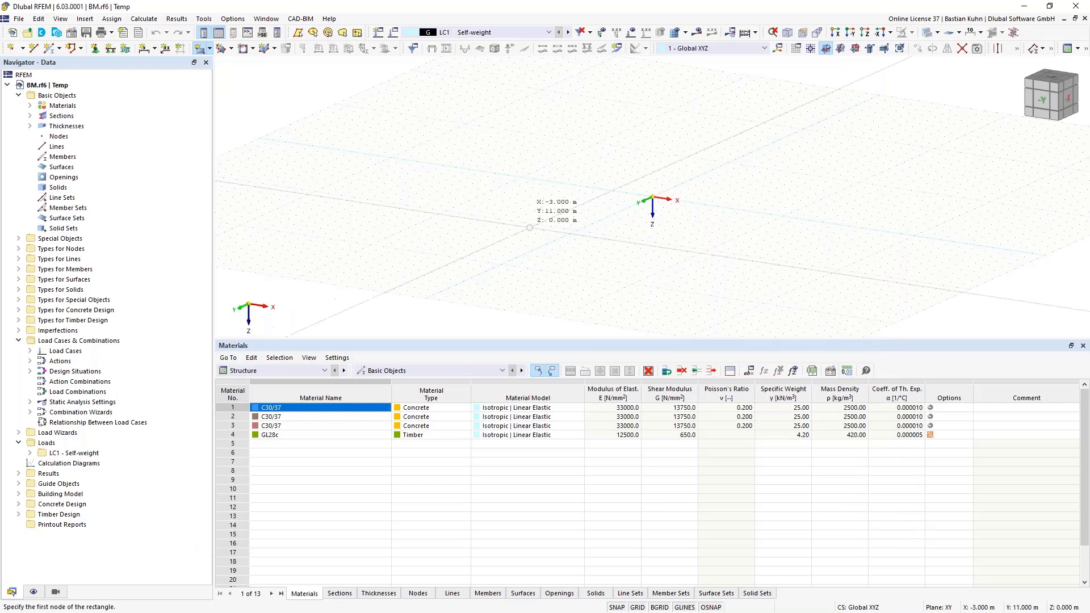
left_click(652, 197)
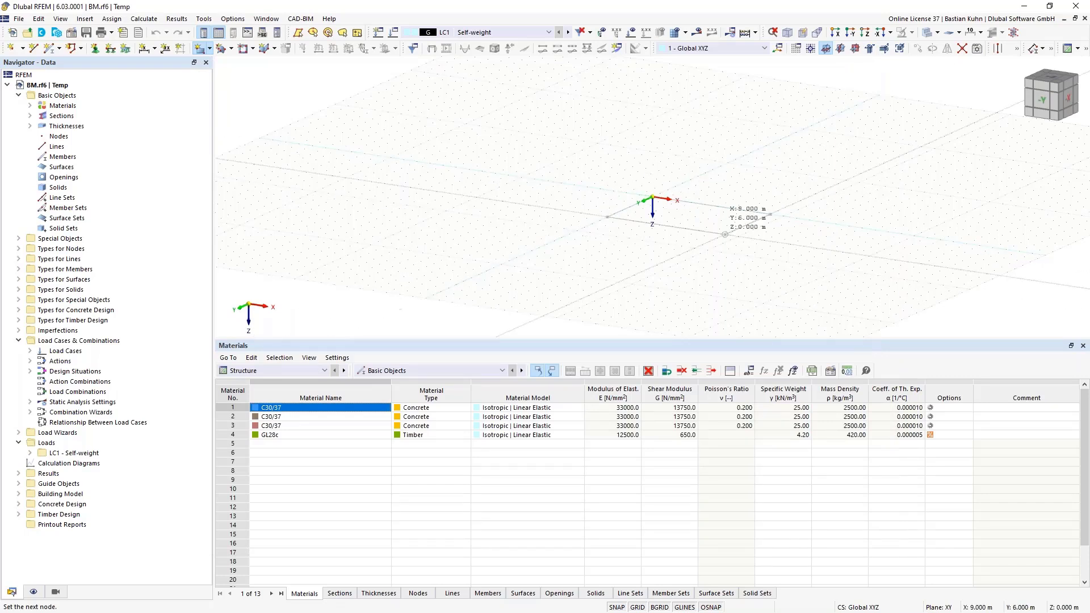
left_click(865, 32)
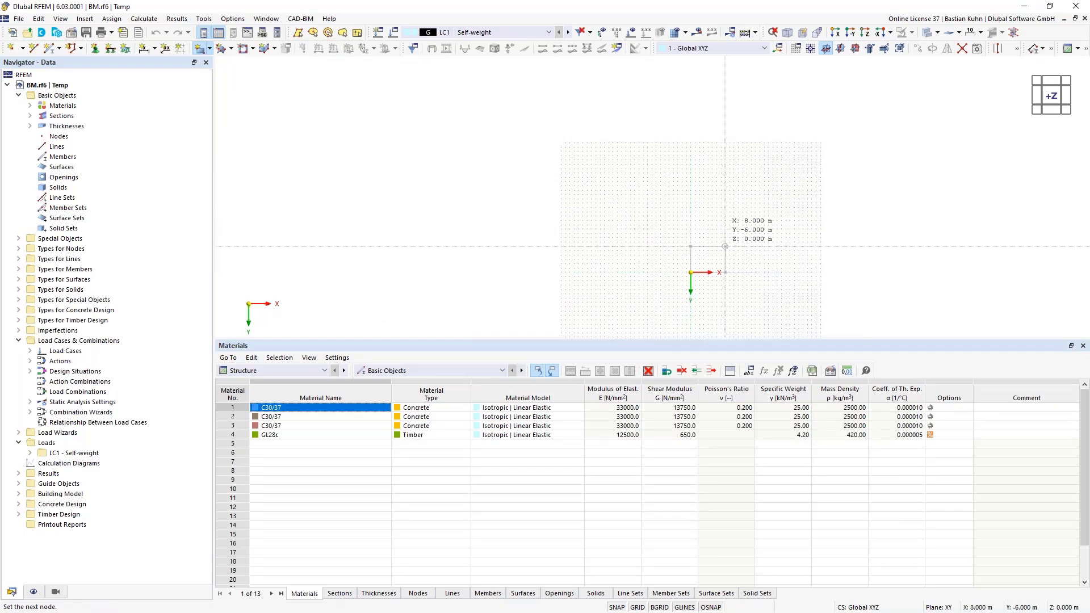
middle_click_drag(705, 235, 589, 152)
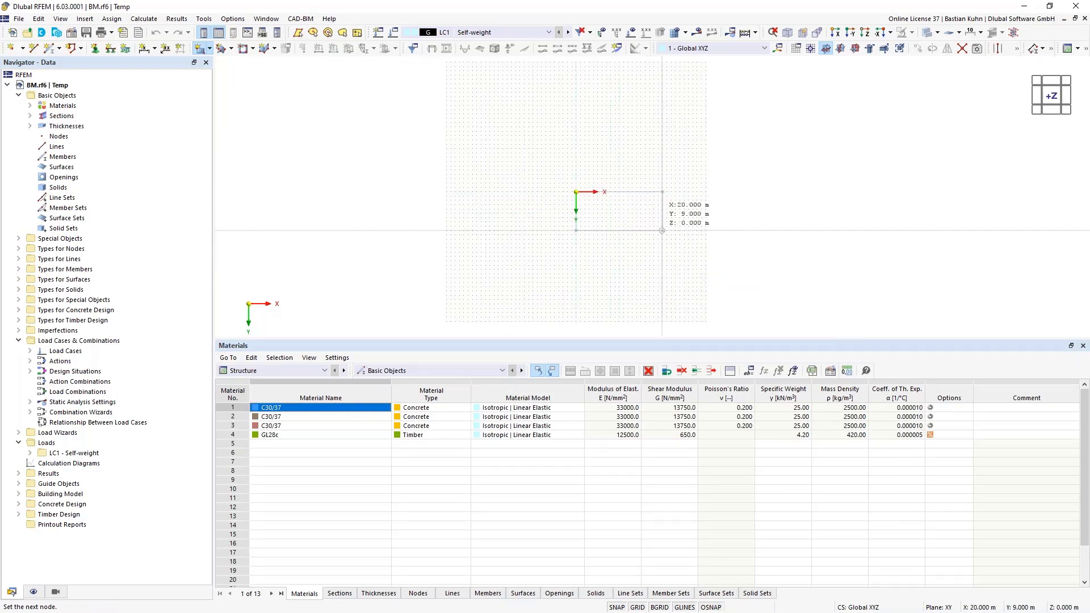
left_click(662, 229)
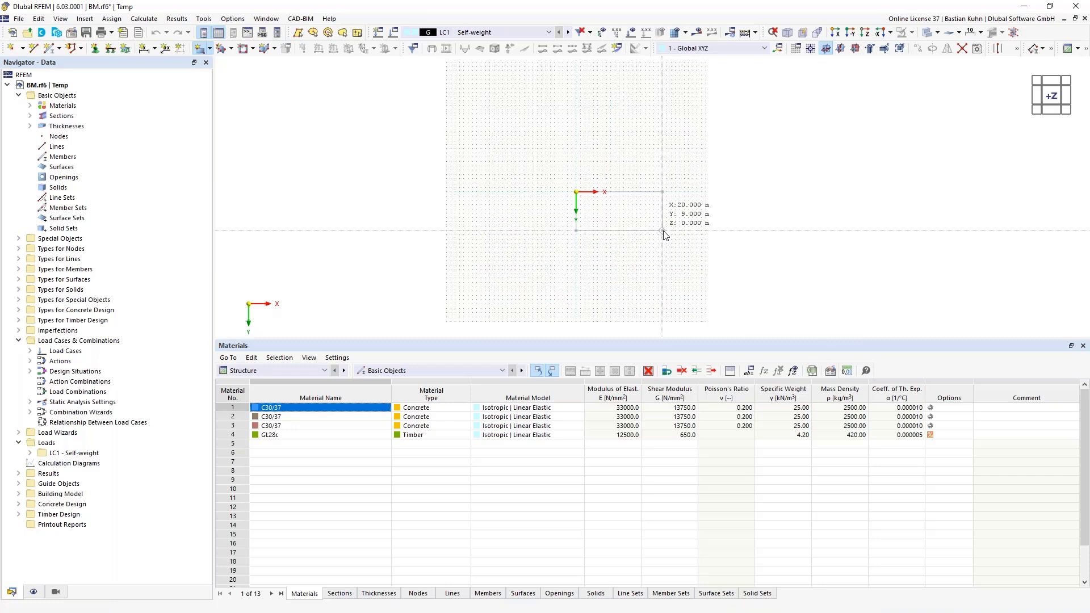
key("Escape")
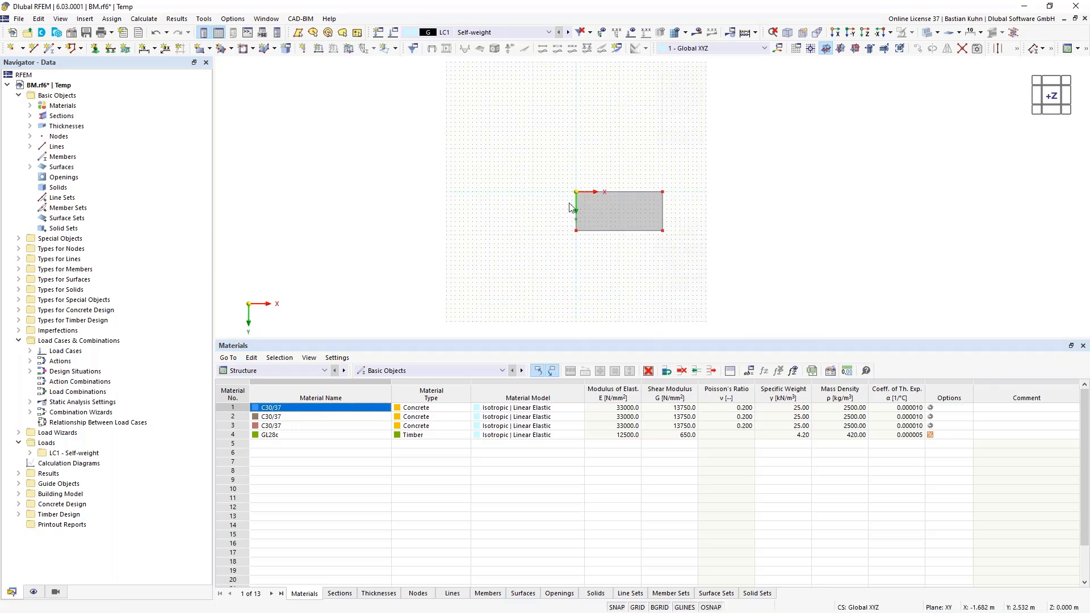
- Divide the two short edge lines of the surface with 2 intermediate nodes each
scroll(569, 204, "up", 3)
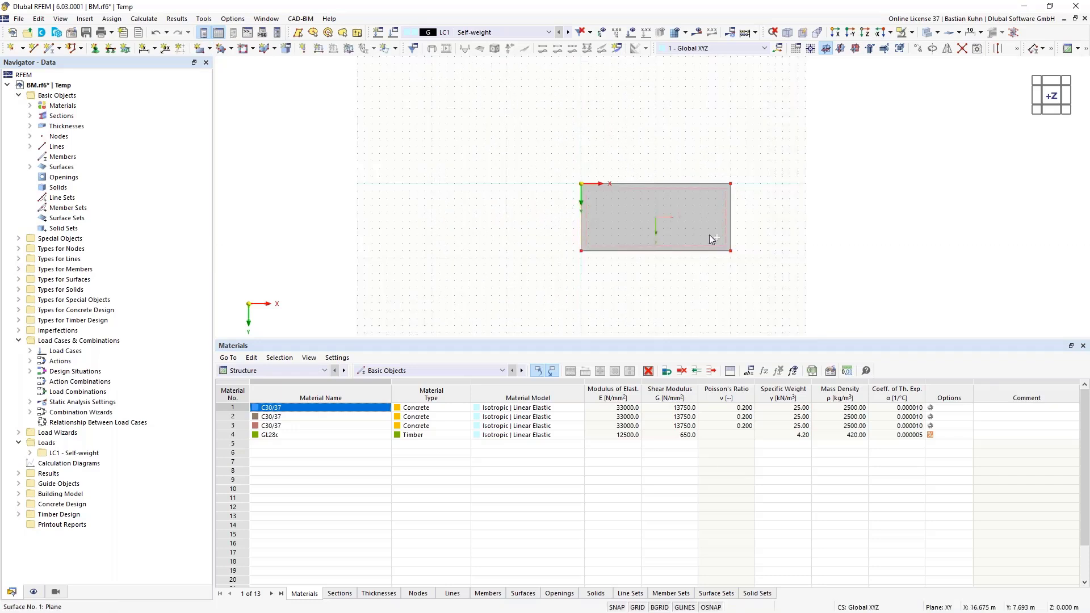
right_click(732, 223)
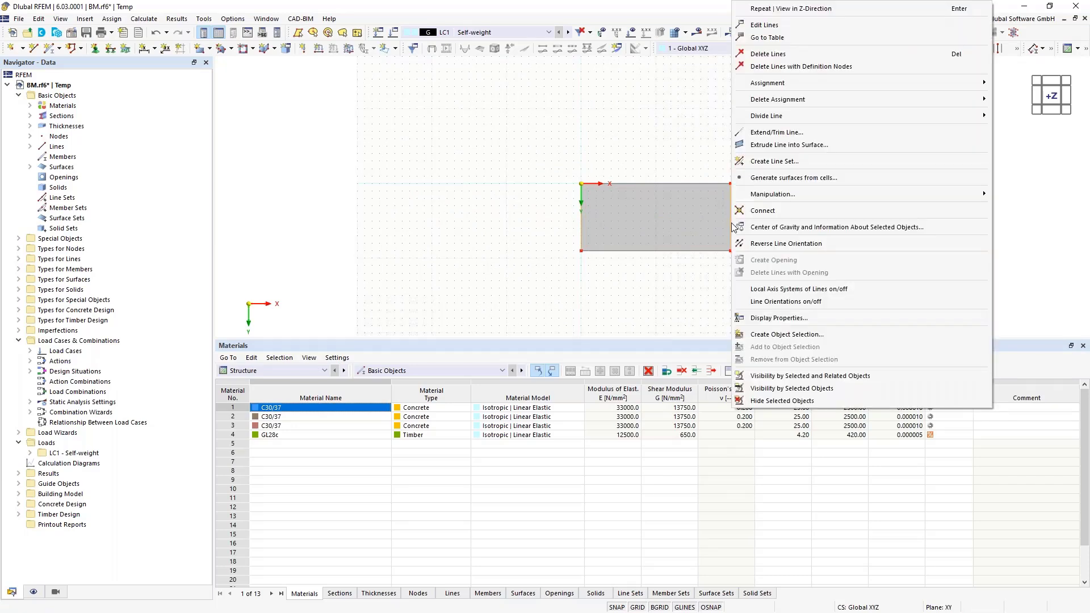
mouse_move(798, 114)
left_click(667, 124)
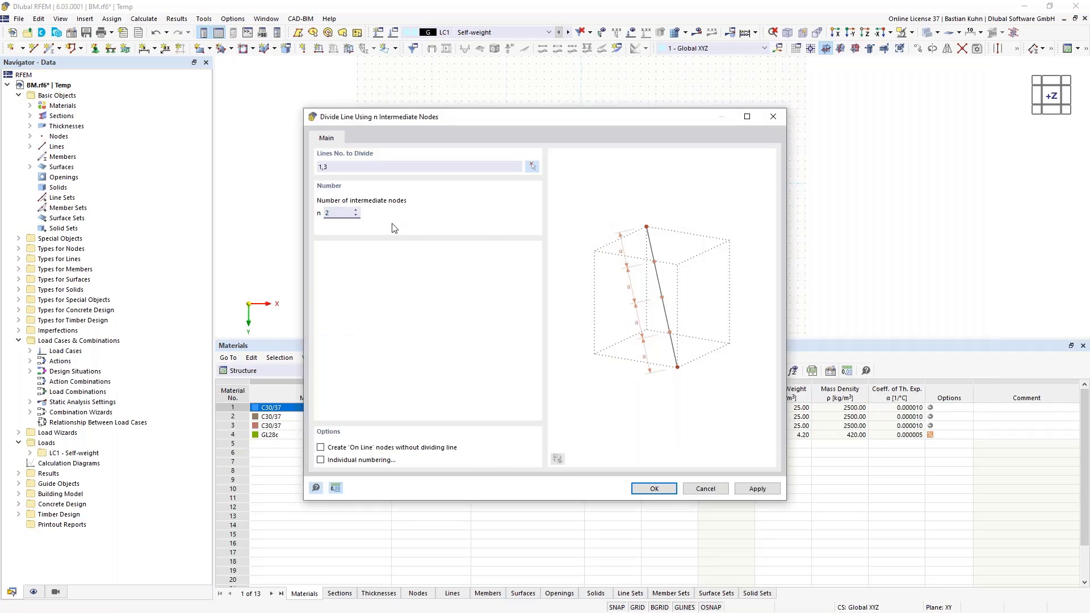
key("Return")
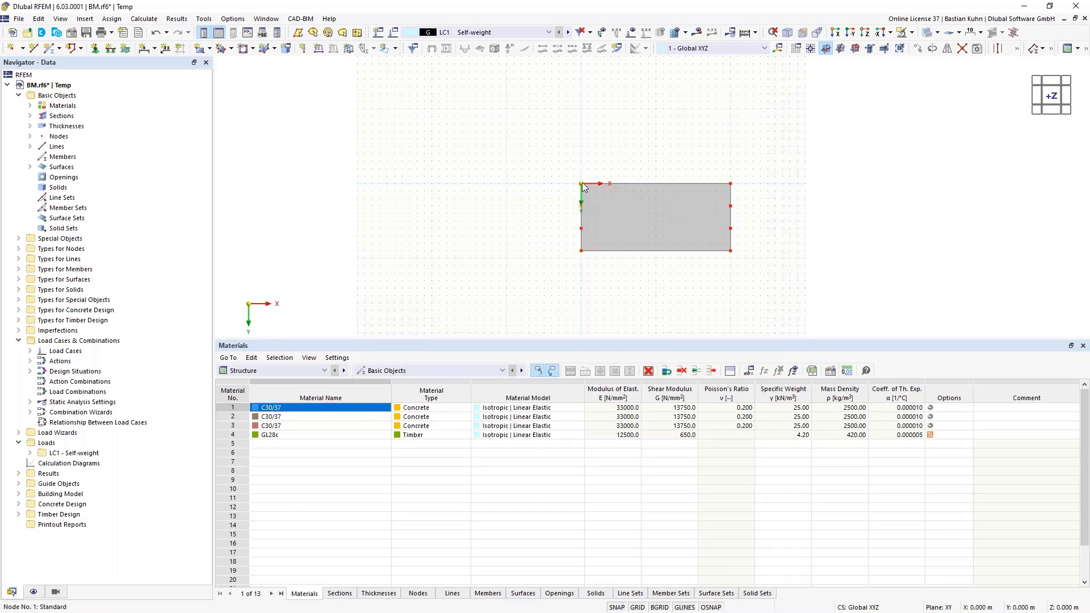
- Try copying a node in 4 steps of 4 m along the X direction, and undo the copy
left_click(918, 49)
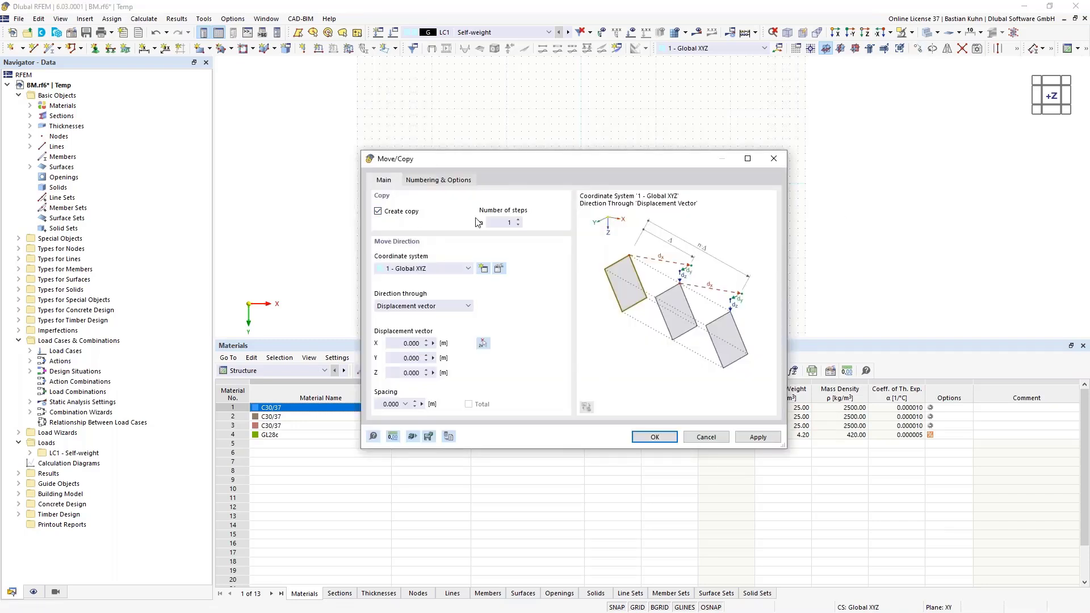
type("4")
left_click_drag(403, 343, 447, 342)
type("4")
left_click(653, 438)
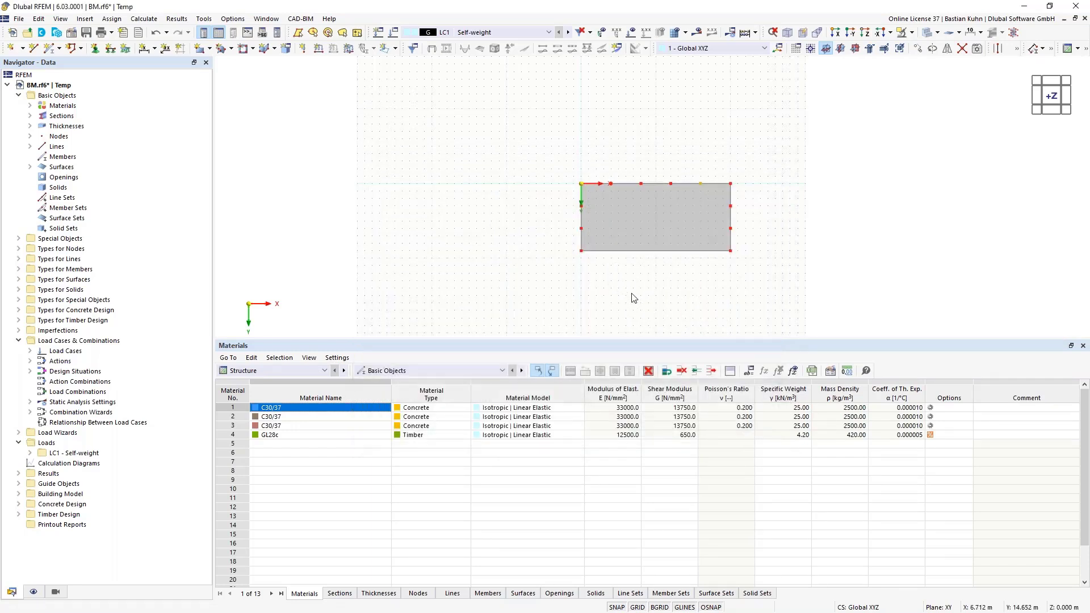
left_click(156, 32)
- Copy the X = 0 edge nodes in 4 steps of 4 m along X, and delete the two middle nodes of the Y = 6 m row
left_click(918, 49)
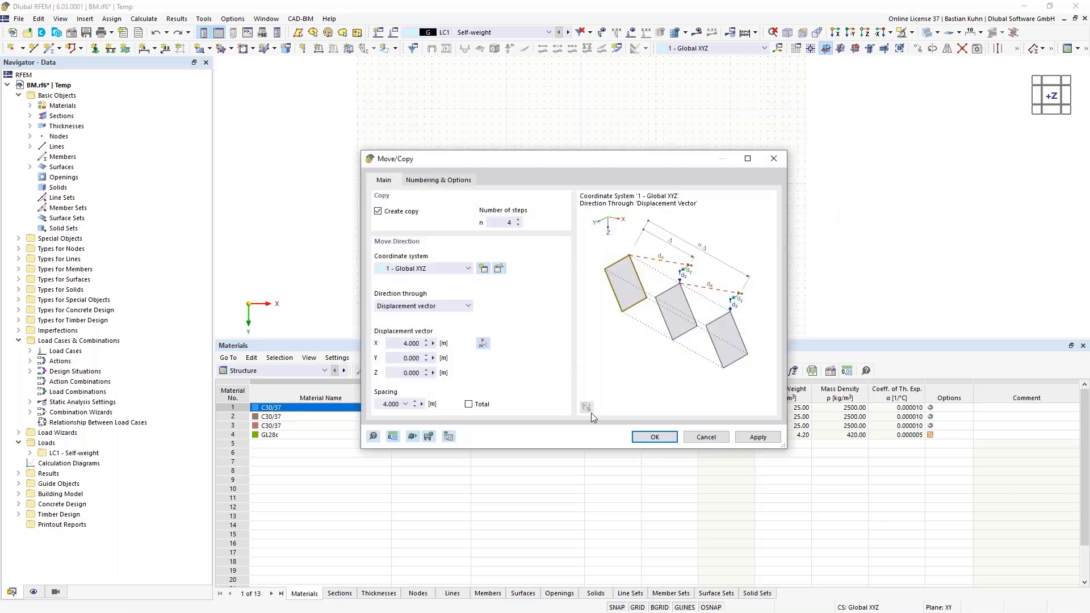
left_click(653, 437)
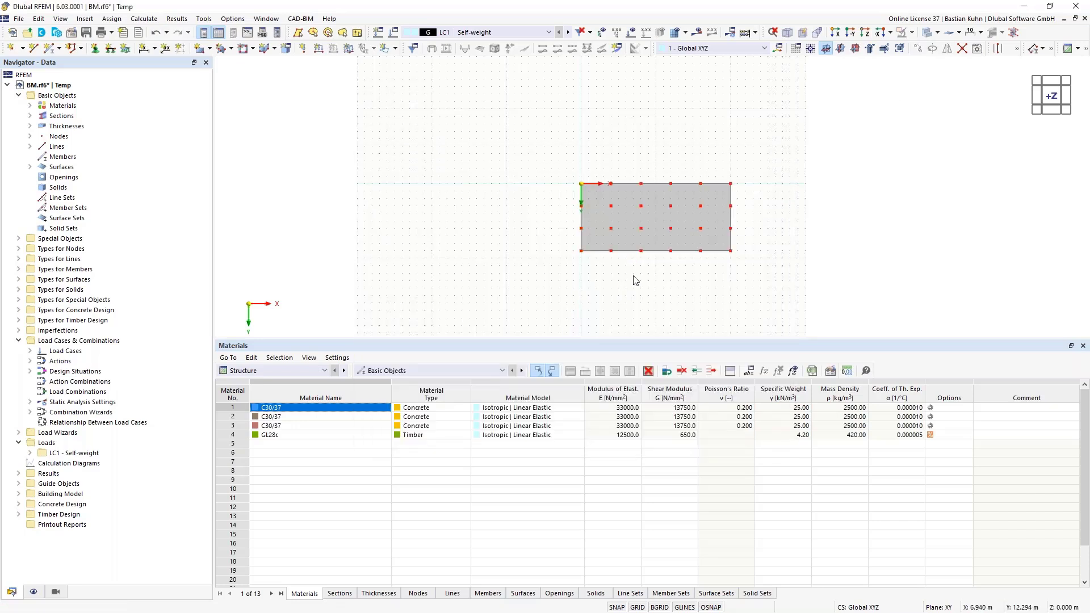
left_click(642, 229)
key("Delete")
- Set the Z coordinate of all nodes to -3 m
left_click_drag(557, 160, 764, 285)
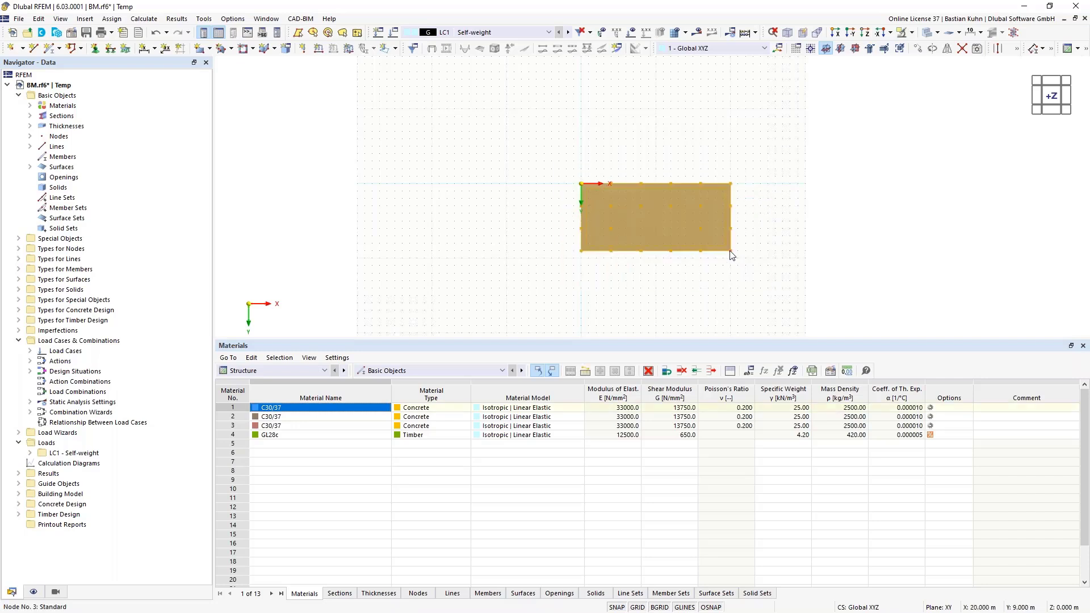
right_click(732, 252)
mouse_move(754, 278)
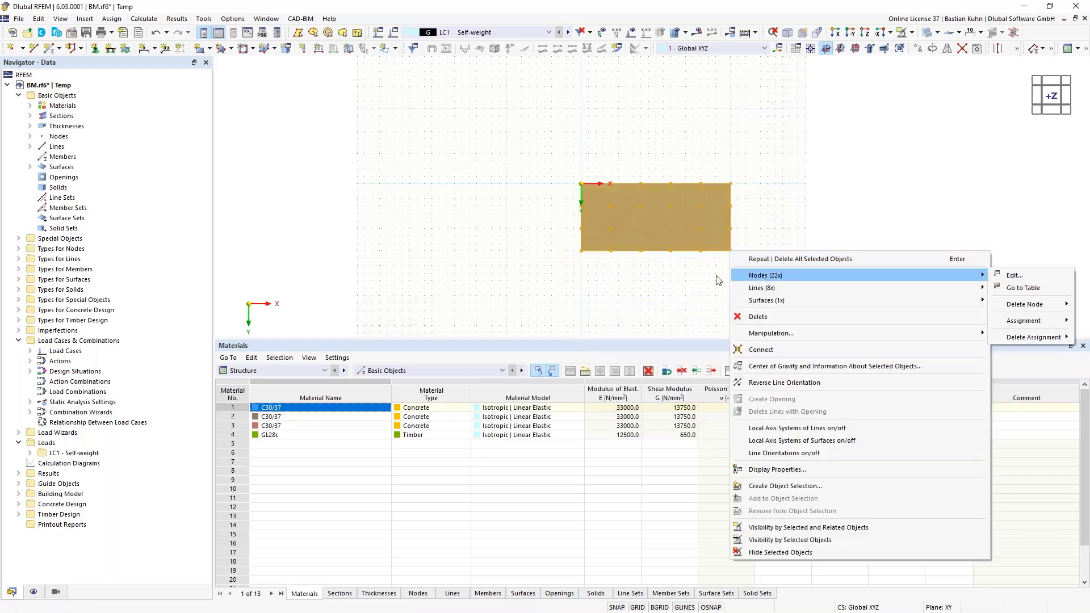
left_click(1002, 277)
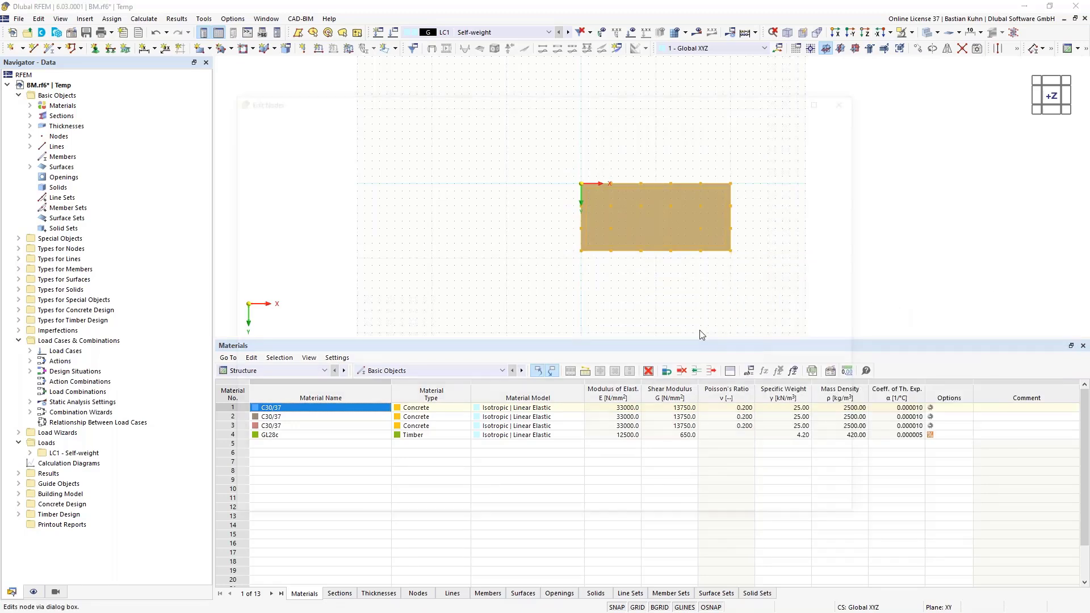
left_click(461, 300)
type("-3")
key("Return")
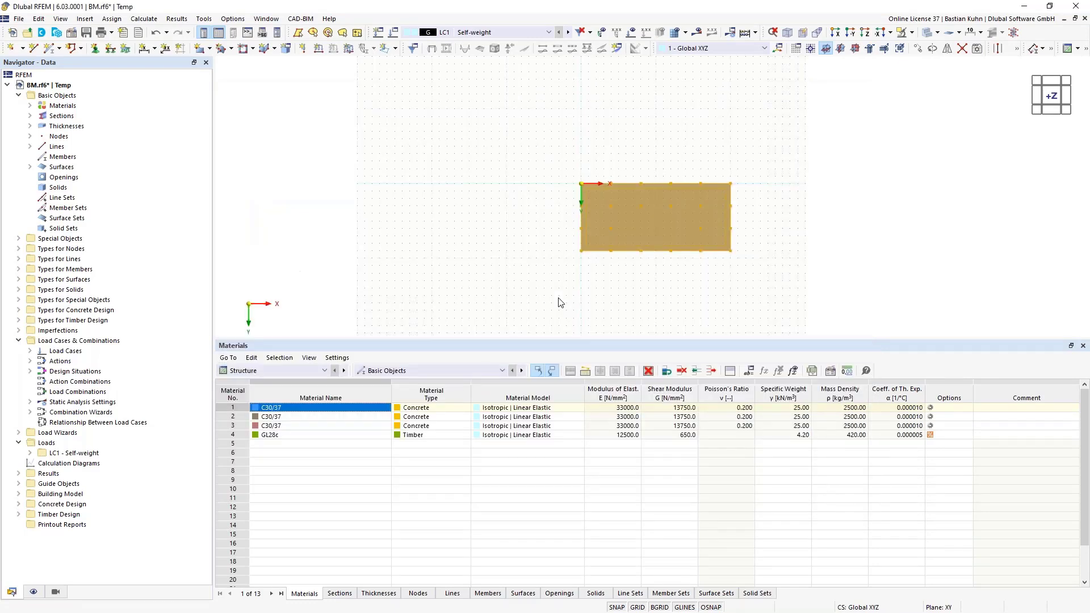
left_click(566, 290)
- Hide the lines and surfaces in the model display so that only the nodes are shown
left_click(33, 592)
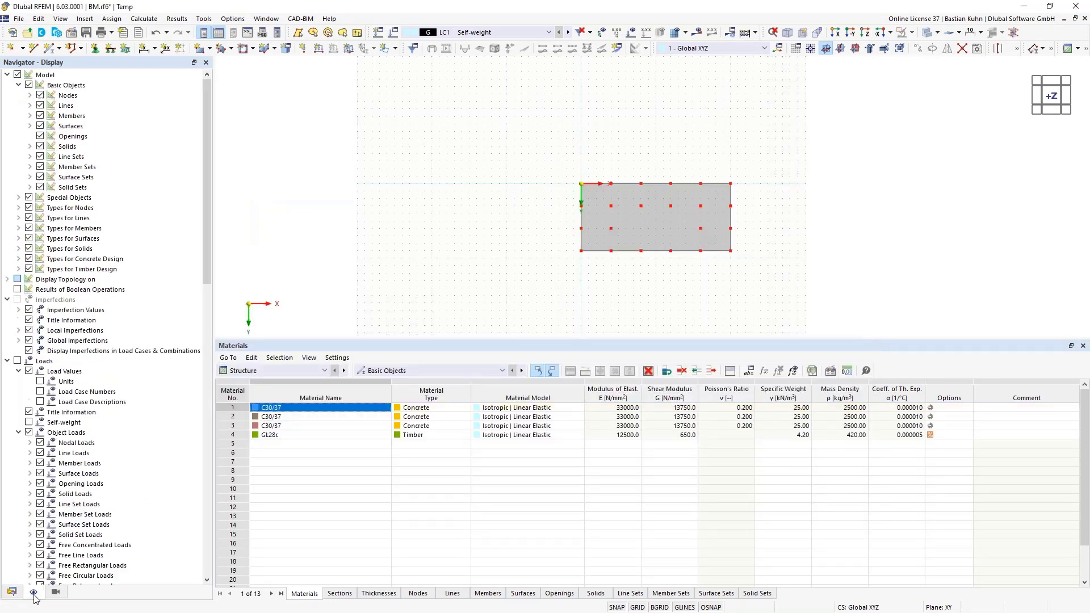
left_click(40, 106)
left_click(39, 126)
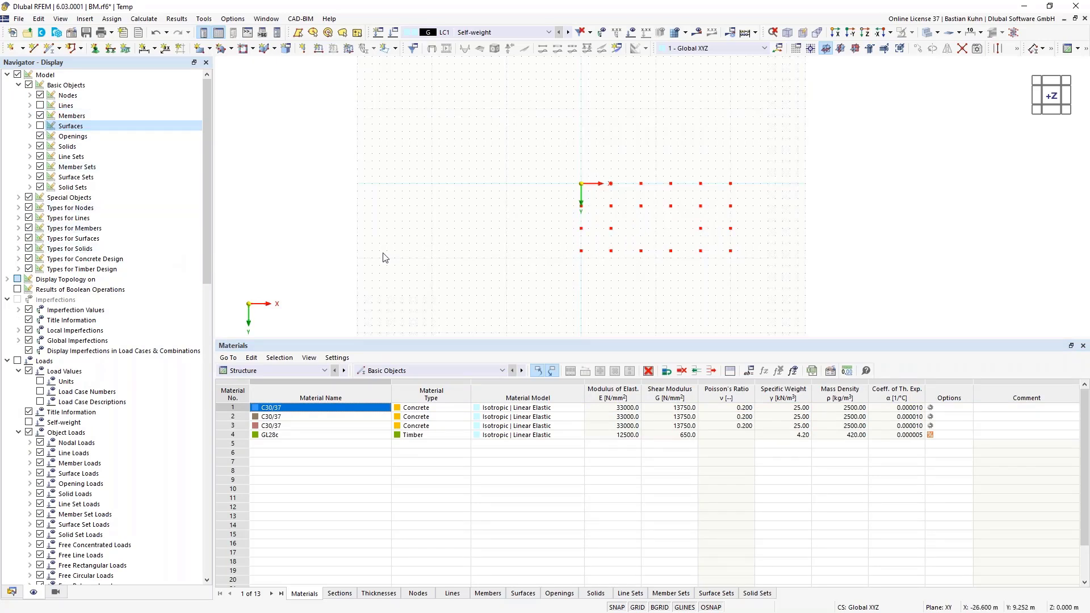
- Set up a single copy of all nodes with a displacement of 0 m in X and 3 m in Z
left_click_drag(557, 171, 815, 288)
left_click(918, 48)
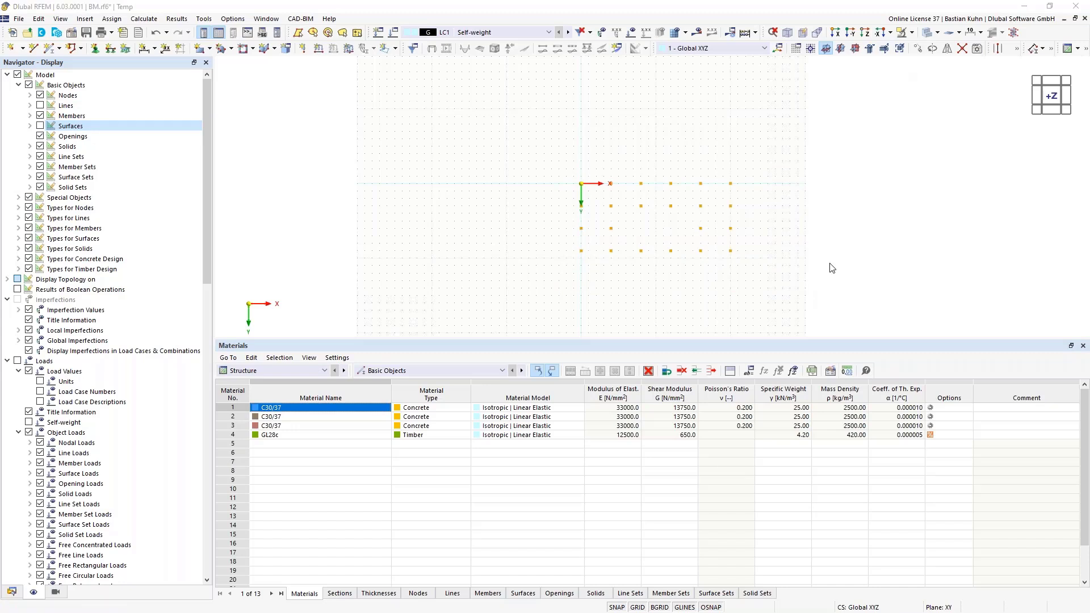
left_click(501, 222)
type("1")
left_click(390, 341)
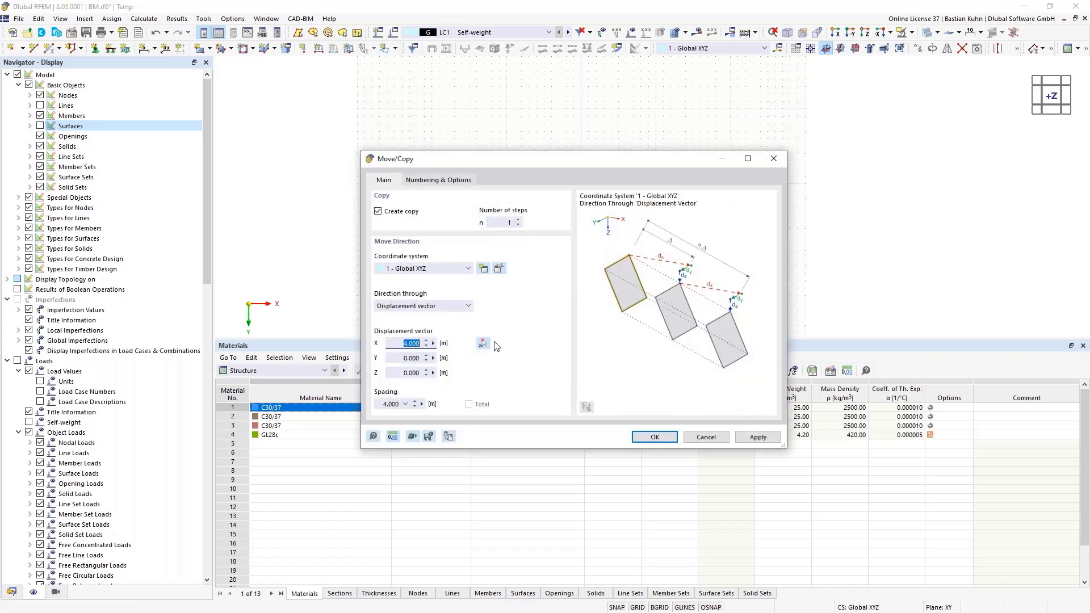
type("0")
left_click(399, 373)
type("3")
- Enable step links joining the copied nodes with a new beam template member using section R_M1 400/400 in C30/37
left_click(436, 180)
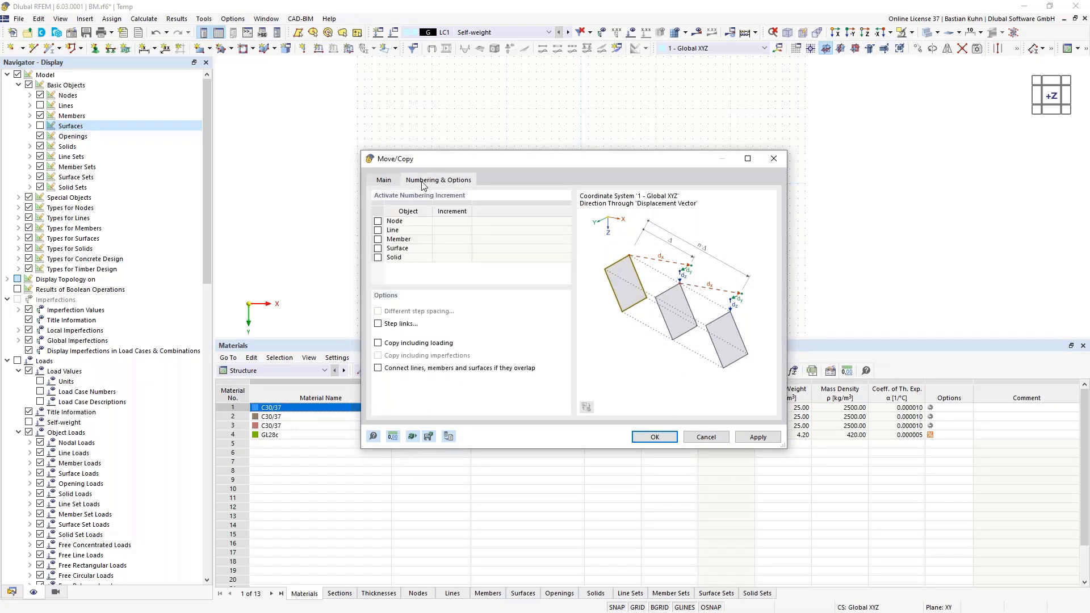
left_click(379, 326)
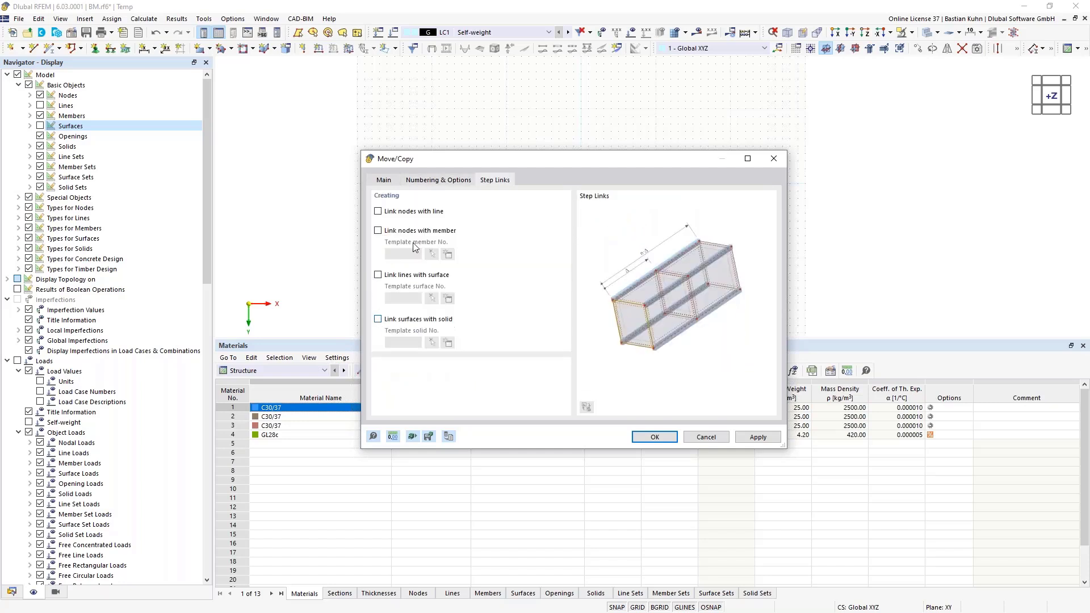
left_click(378, 231)
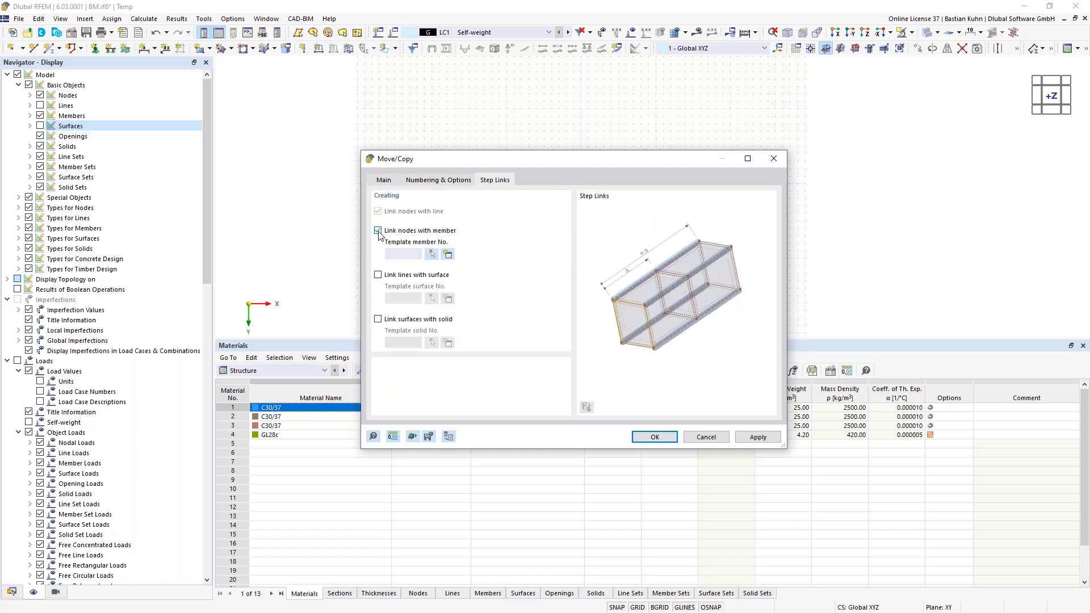
left_click(445, 256)
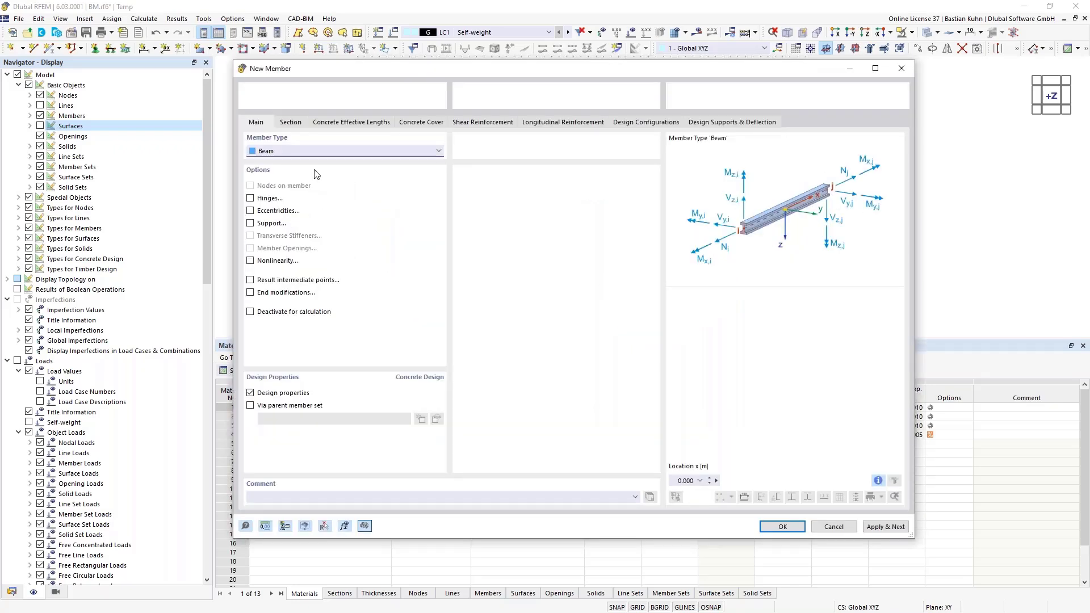
left_click(291, 123)
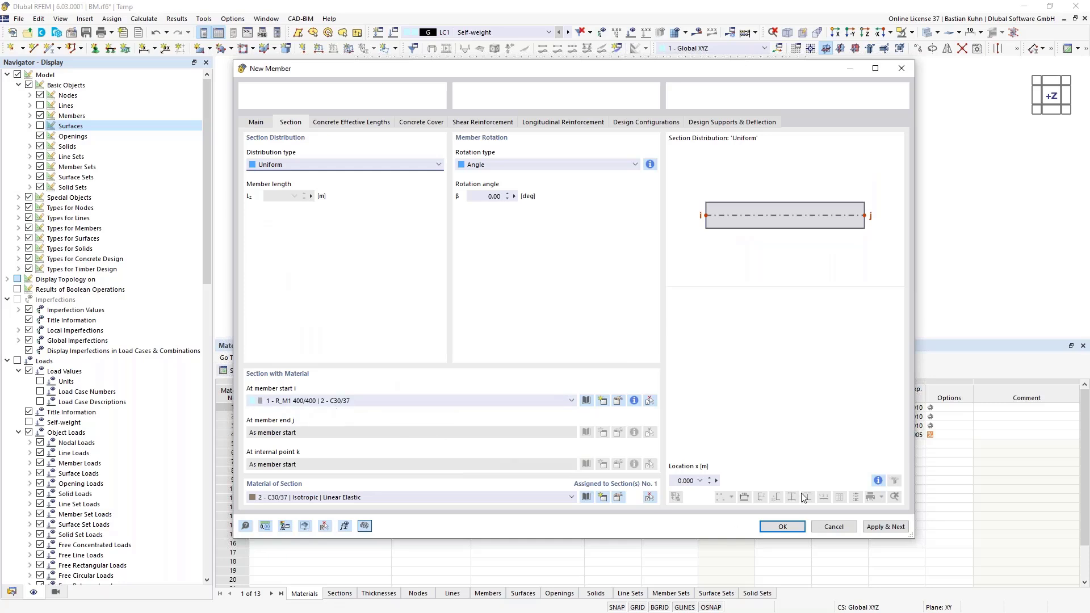
left_click(782, 526)
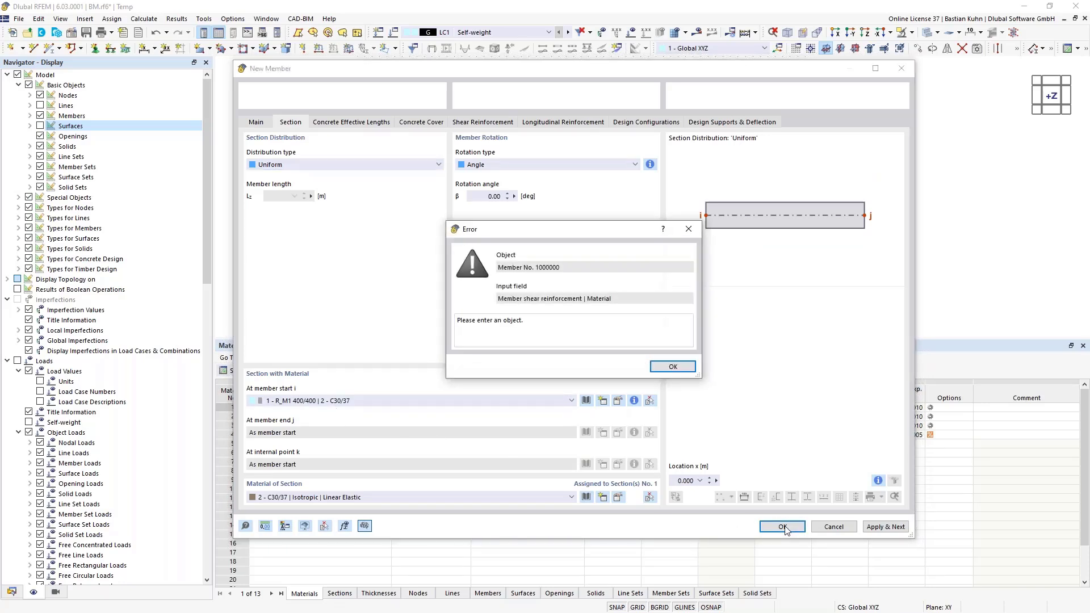
left_click(671, 372)
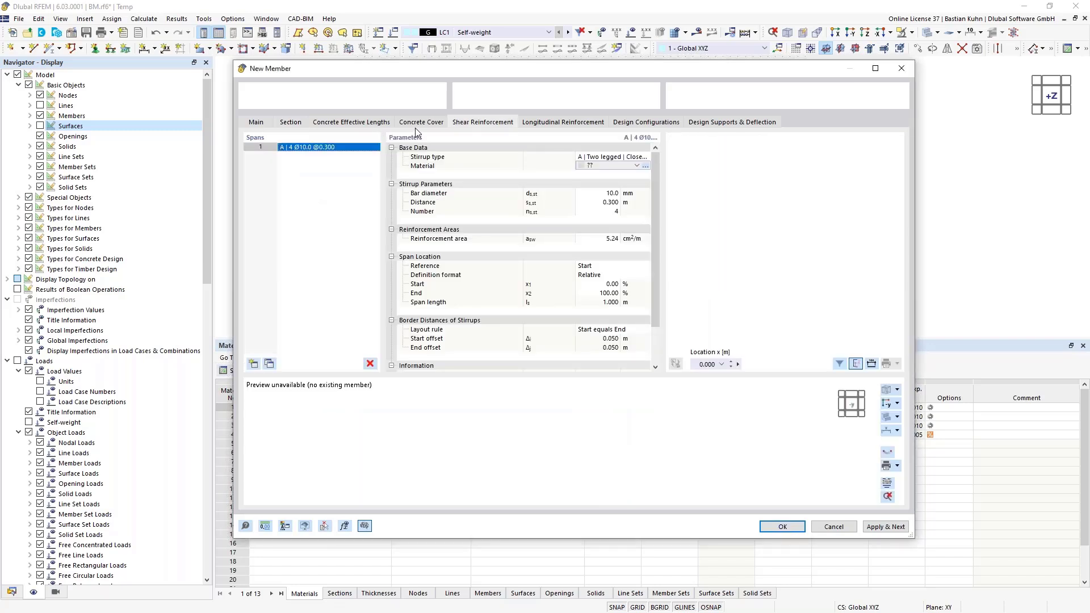
- Assign reinforcing steel B500S(A) from the EN 1992-1-1 library series as the template member's shear reinforcement material
left_click(646, 165)
left_click(721, 105)
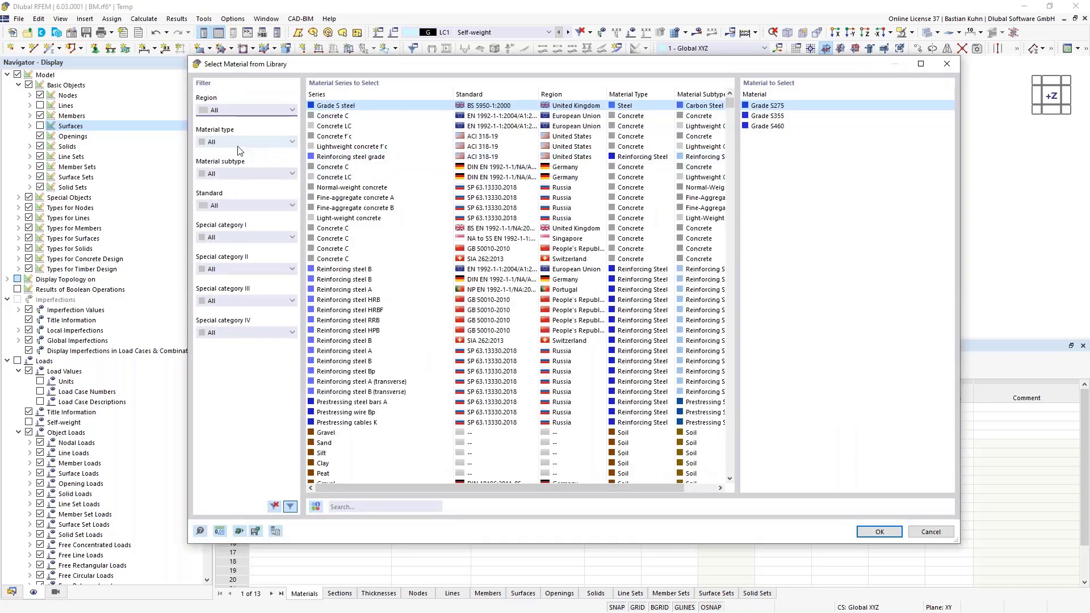
left_click(239, 142)
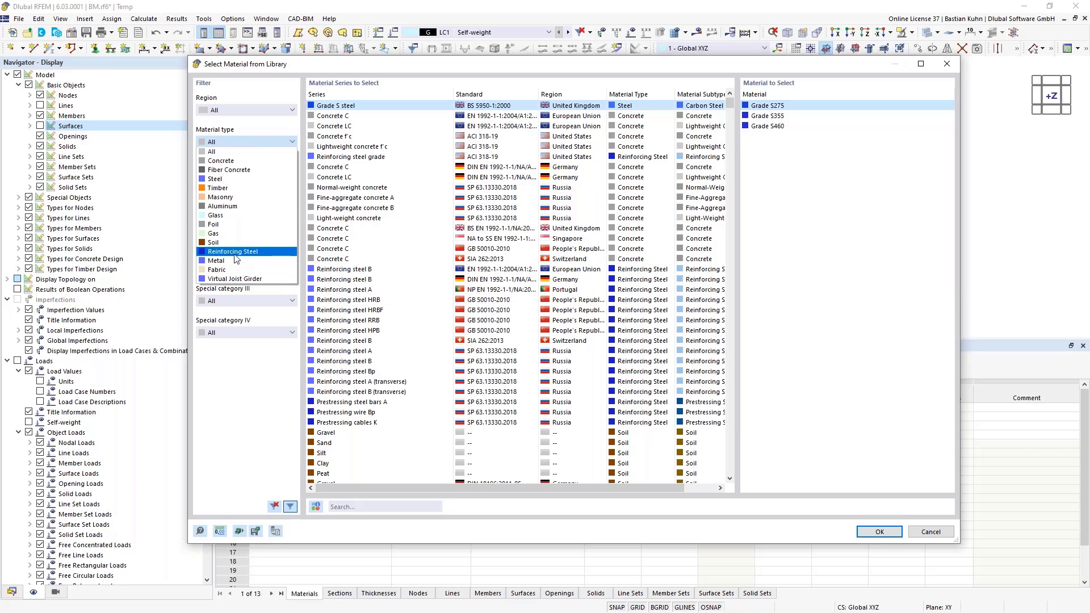
left_click(233, 251)
left_click(346, 116)
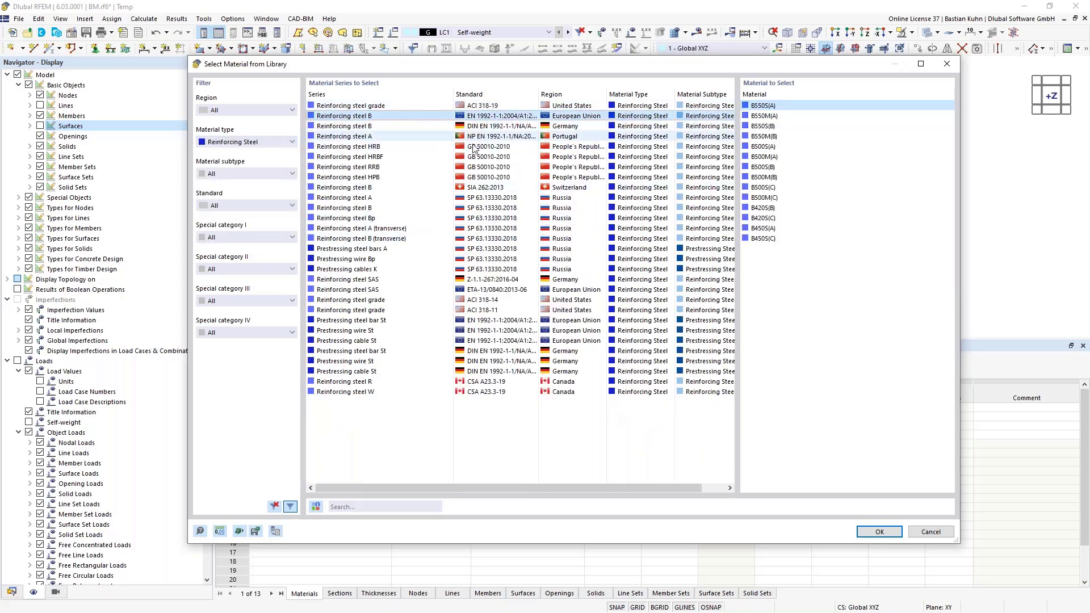
left_click(763, 146)
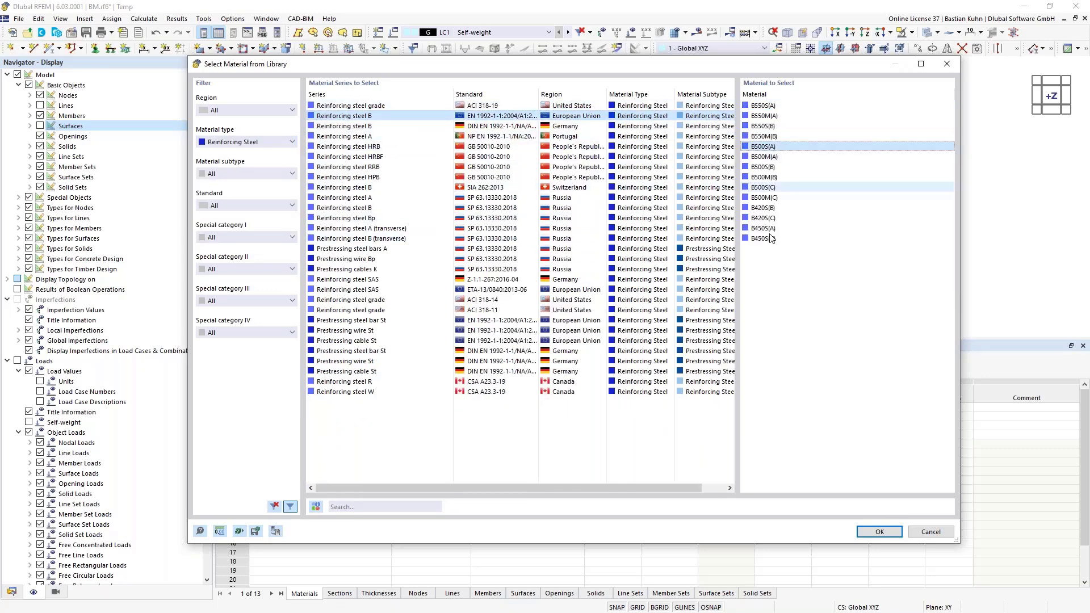
left_click(879, 531)
left_click(804, 523)
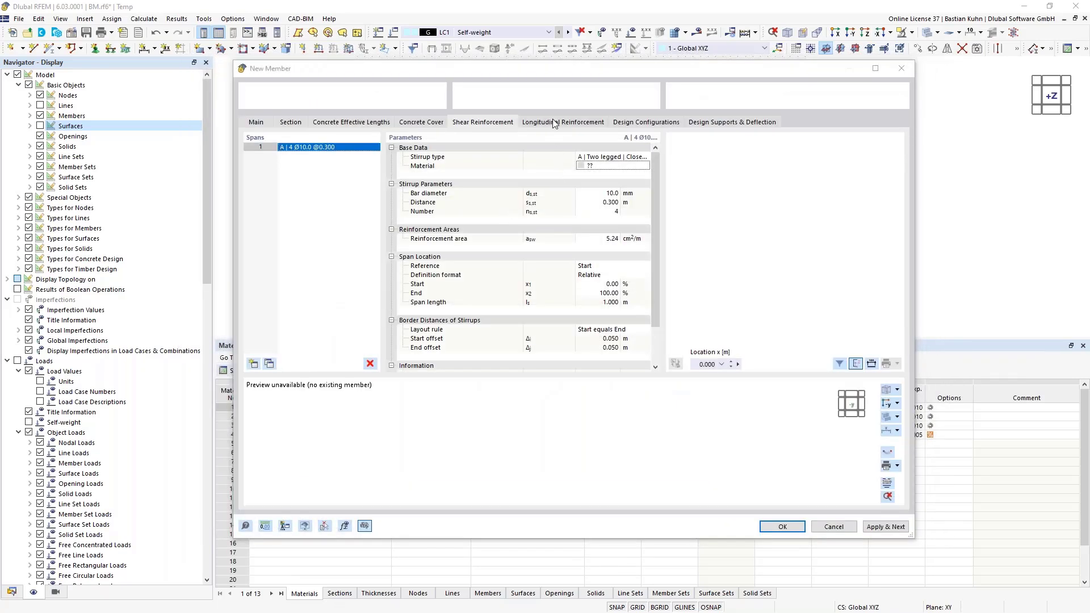
- Set the template member's longitudinal reinforcement material and run the node copy to generate the linking columns
left_click(553, 120)
left_click(596, 166)
left_click(633, 168)
left_click(634, 177)
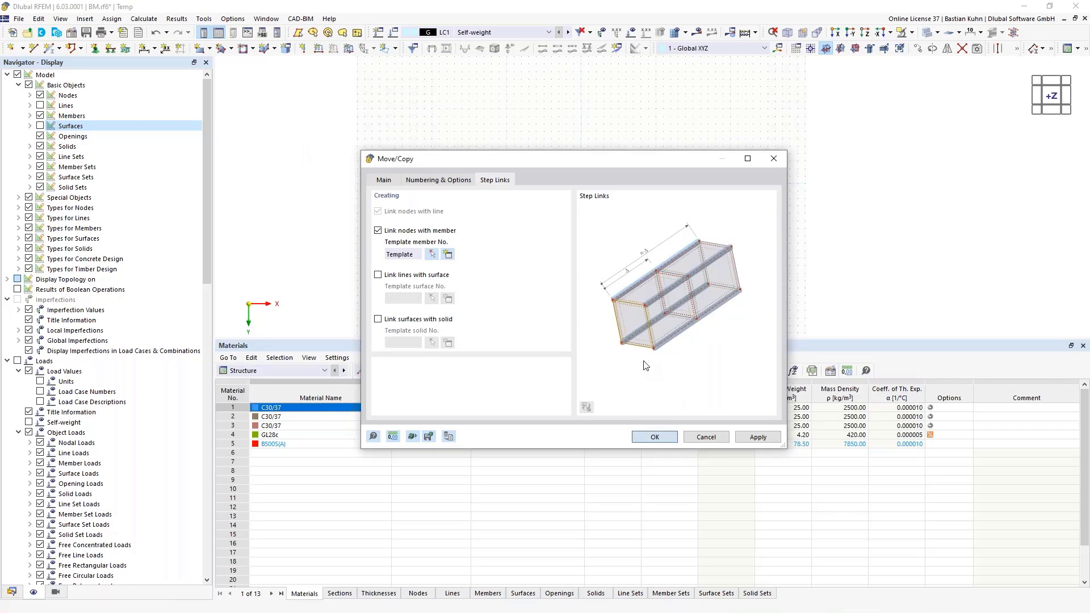
left_click(655, 437)
- Show the lines and surfaces in the model display again
middle_click_drag(645, 292, 607, 303)
middle_click_drag(607, 303, 580, 213, "ctrl")
left_click(40, 105)
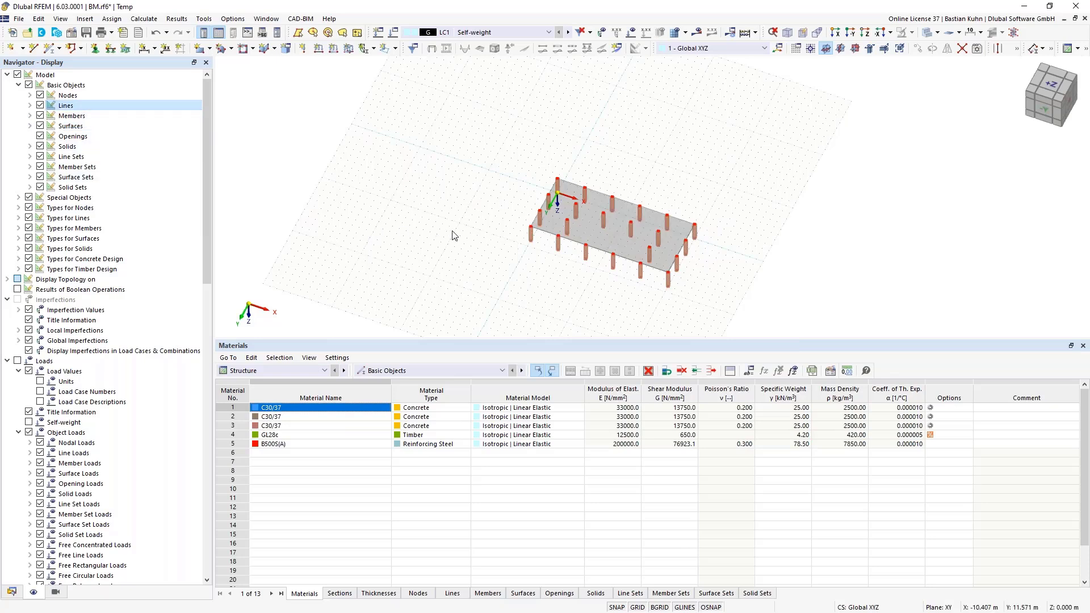
- Delete the four columns at X = 8 m and 12 m in the Y = 0 m and Y = 3 m rows
middle_click_drag(567, 297, 550, 231)
scroll(581, 191, "up", 3)
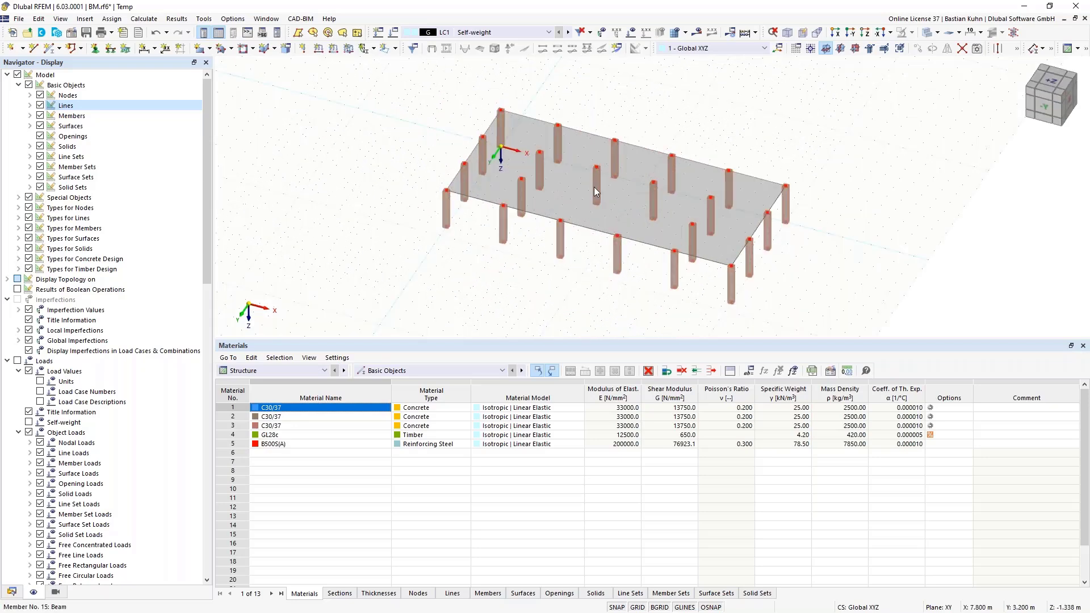
left_click(595, 186)
key("Delete")
left_click(615, 165)
key("Delete")
left_click(673, 172)
key("Delete")
left_click(655, 199)
key("Delete")
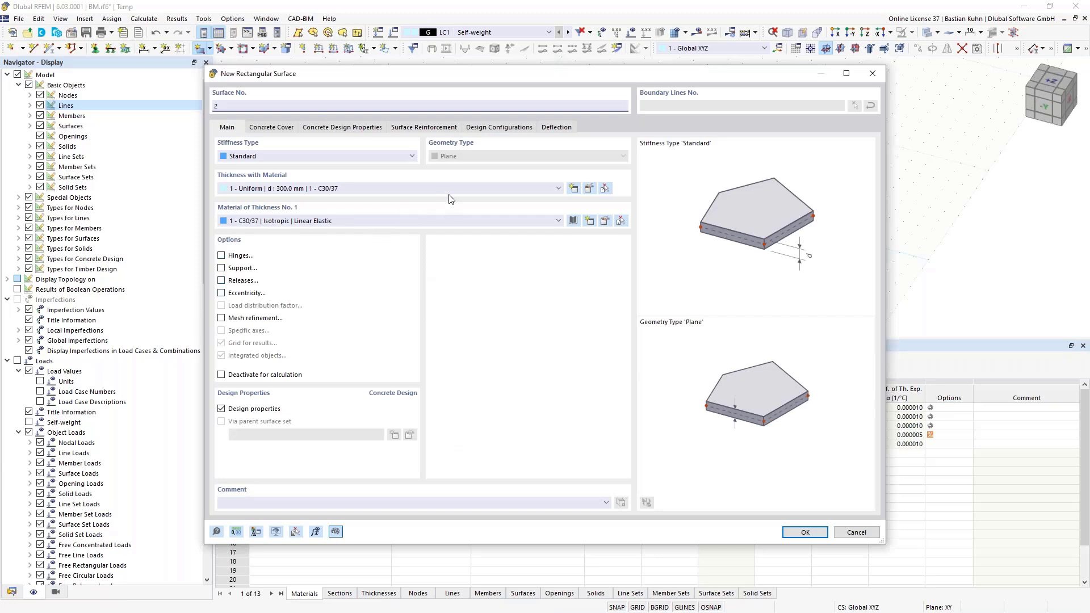
- Create rectangular wall surfaces of 300 mm thickness in C30/37 (material 3) around the core between the four deleted column positions
left_click(439, 191)
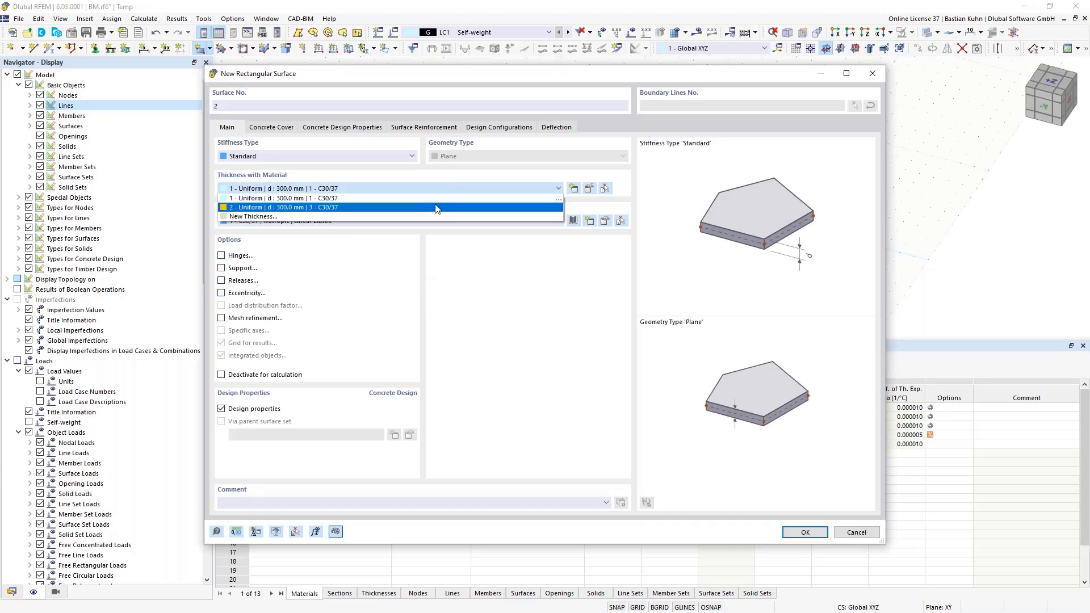
left_click(438, 208)
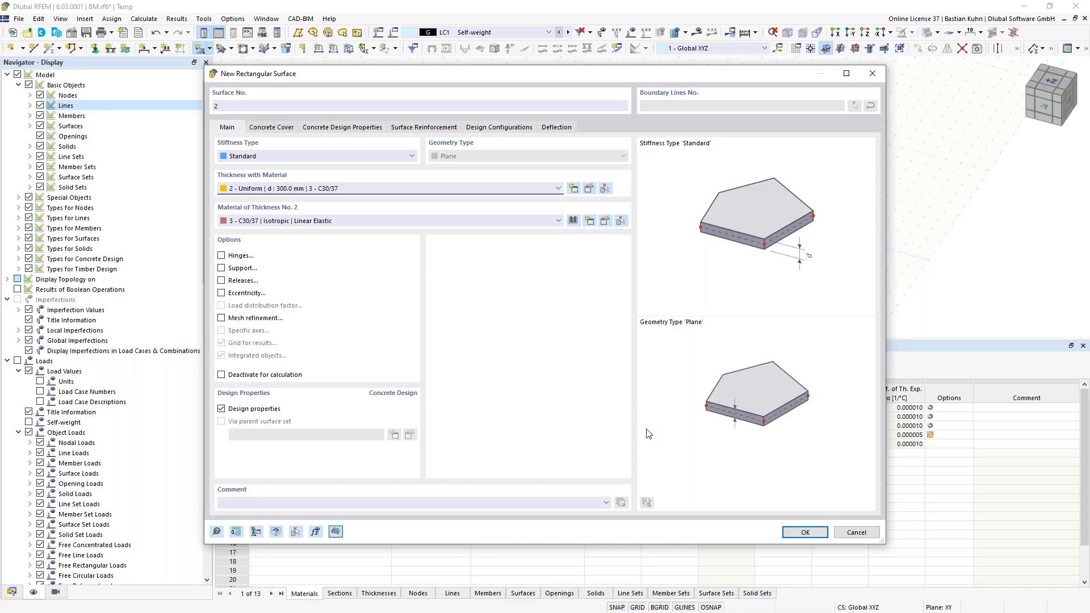
left_click(796, 533)
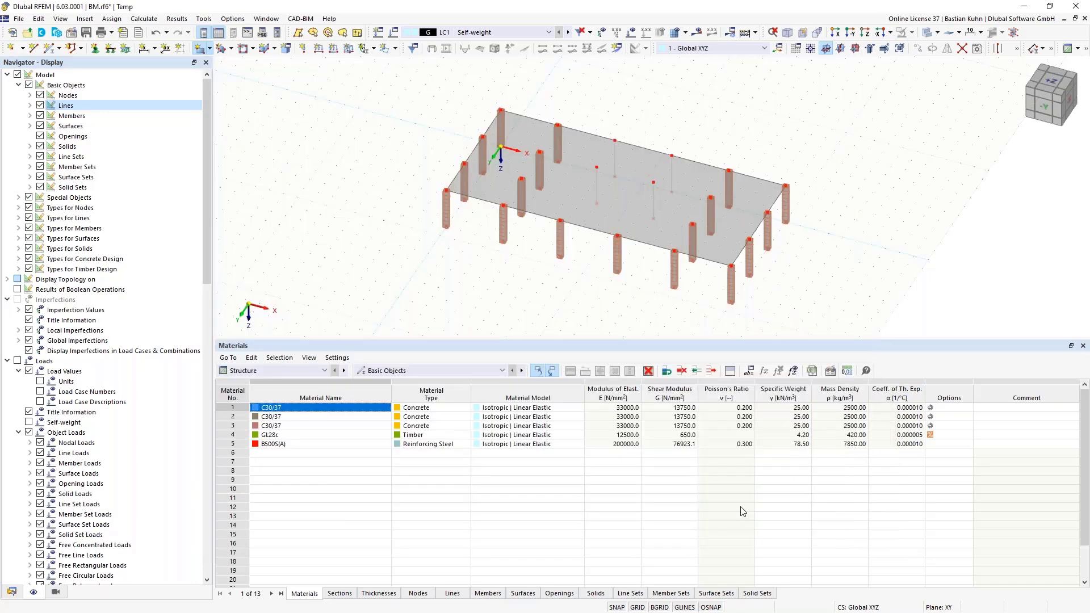
left_click(672, 155)
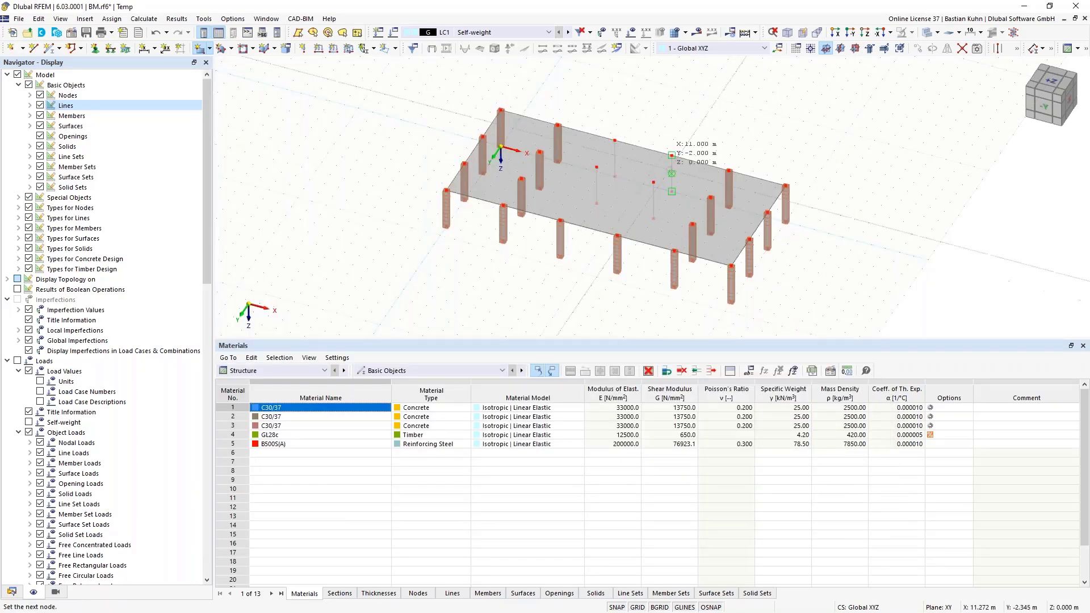
left_click(672, 193)
left_click(671, 192)
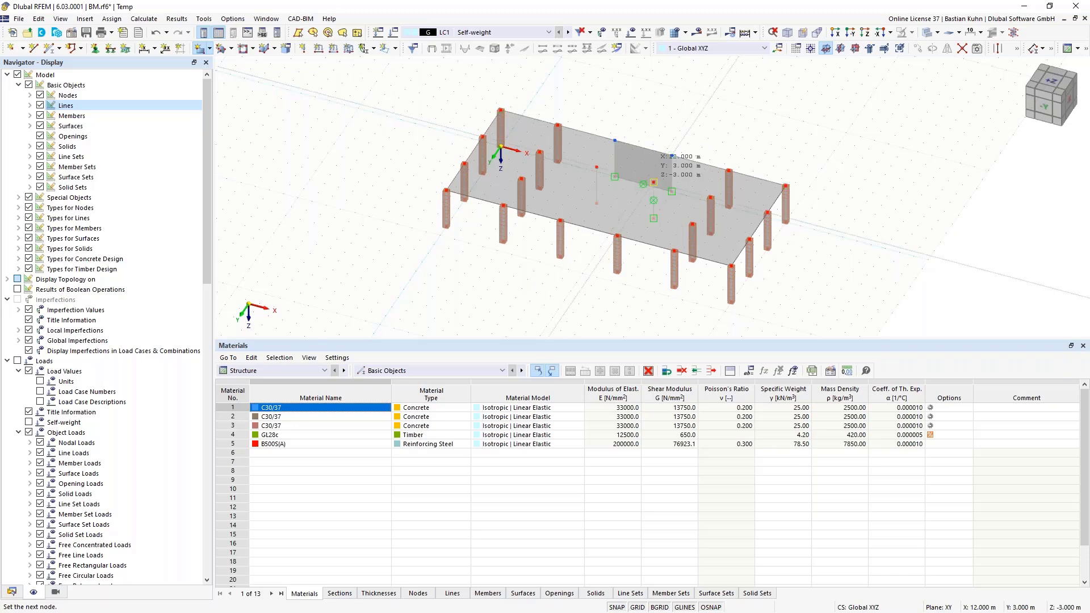
left_click(653, 182)
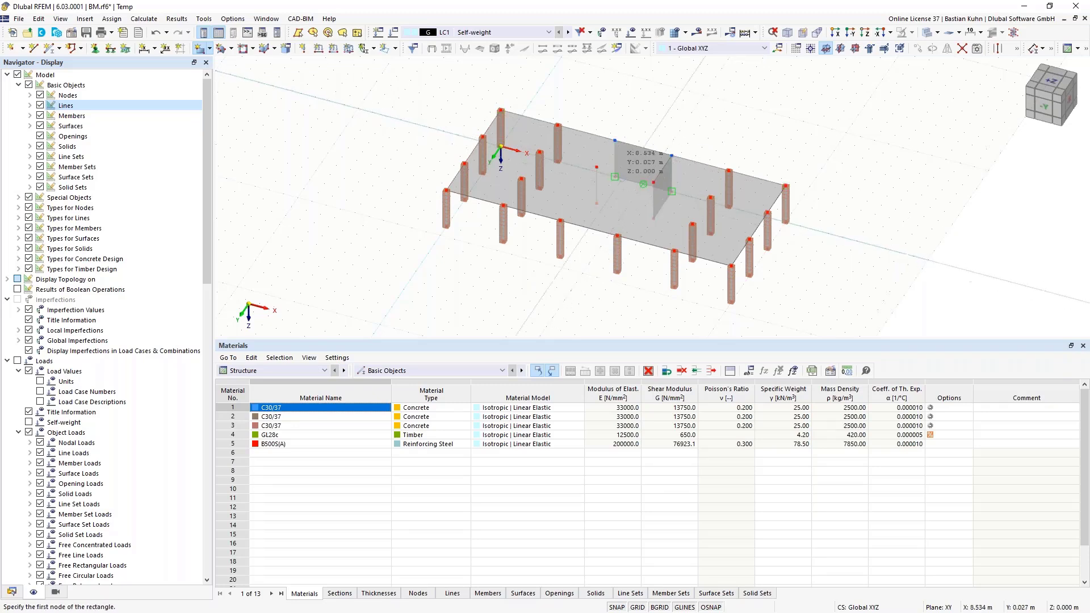
left_click(597, 168)
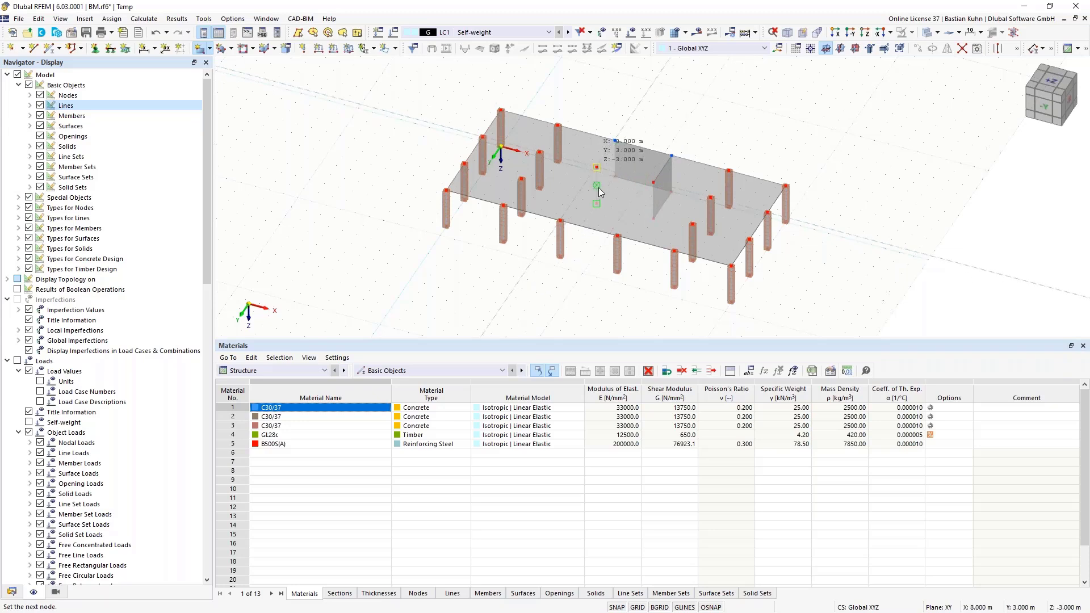
left_click(615, 177)
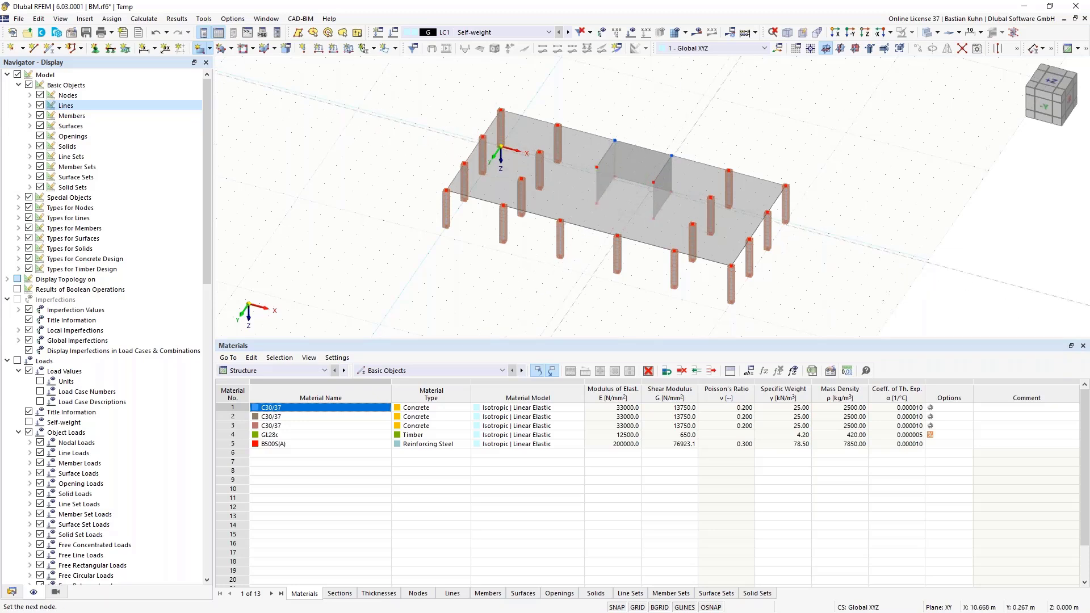
key("Escape")
- Divide the bottom line of the core wall at Y = 3 m using 2 intermediate nodes
middle_click_drag(613, 286, 597, 237)
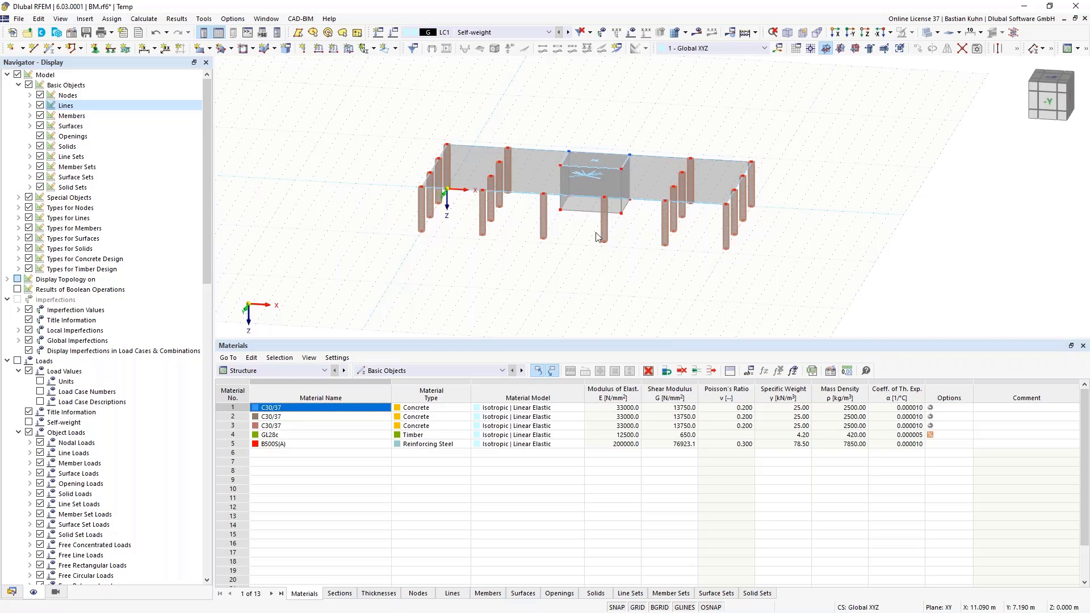
middle_click_drag(577, 232, 601, 242, "ctrl")
scroll(593, 239, "up", 5)
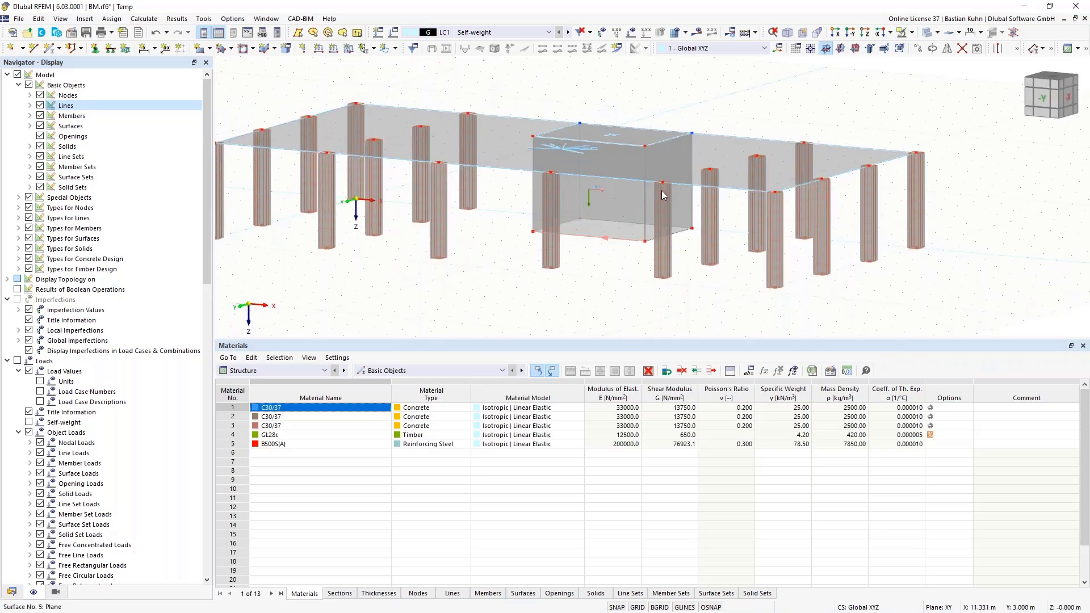
right_click(613, 244)
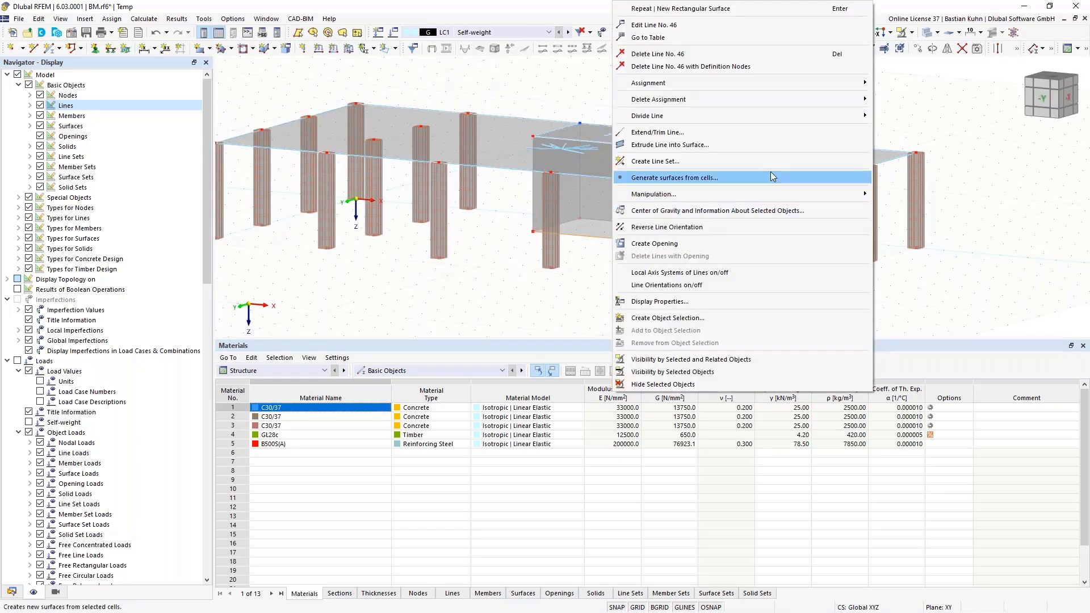
mouse_move(851, 116)
left_click(889, 129)
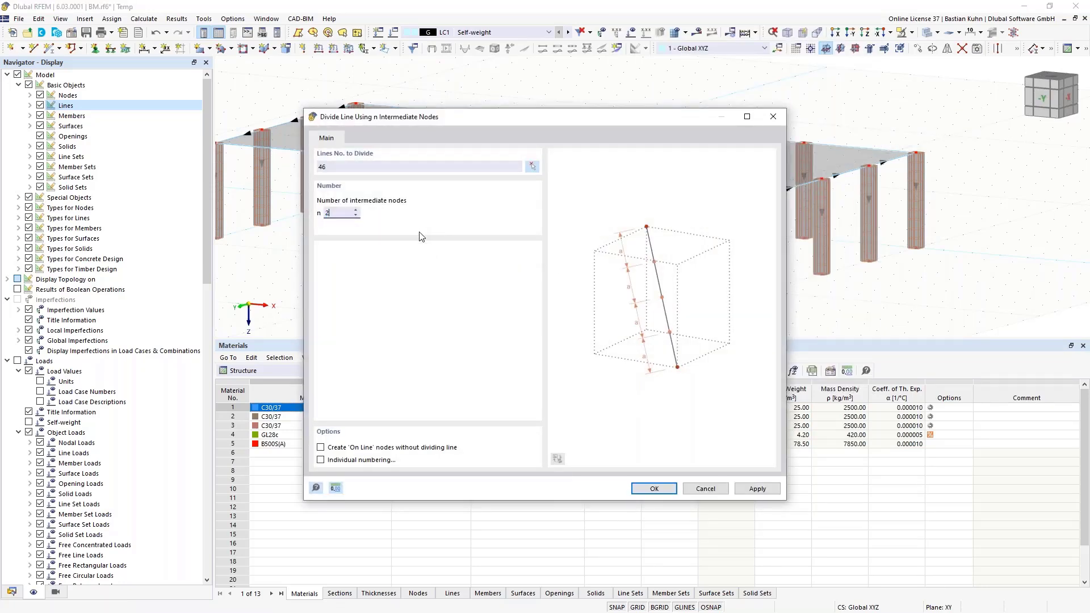
key("Return")
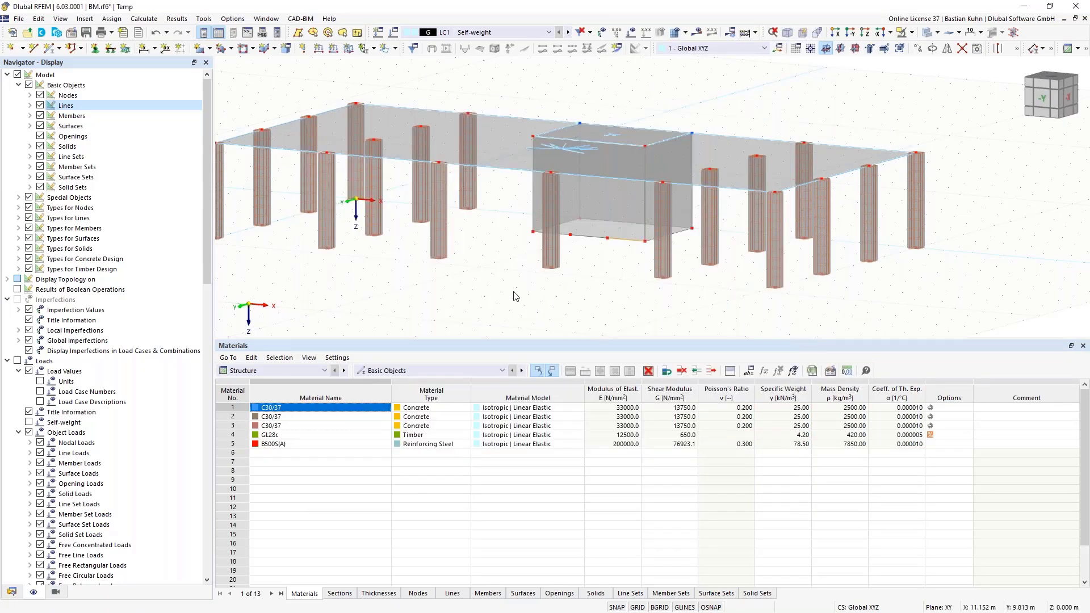
- Set the X coordinates of the two intermediate nodes on the wall's bottom line to 9 m and 11 m
double_click(570, 236)
left_click(456, 270)
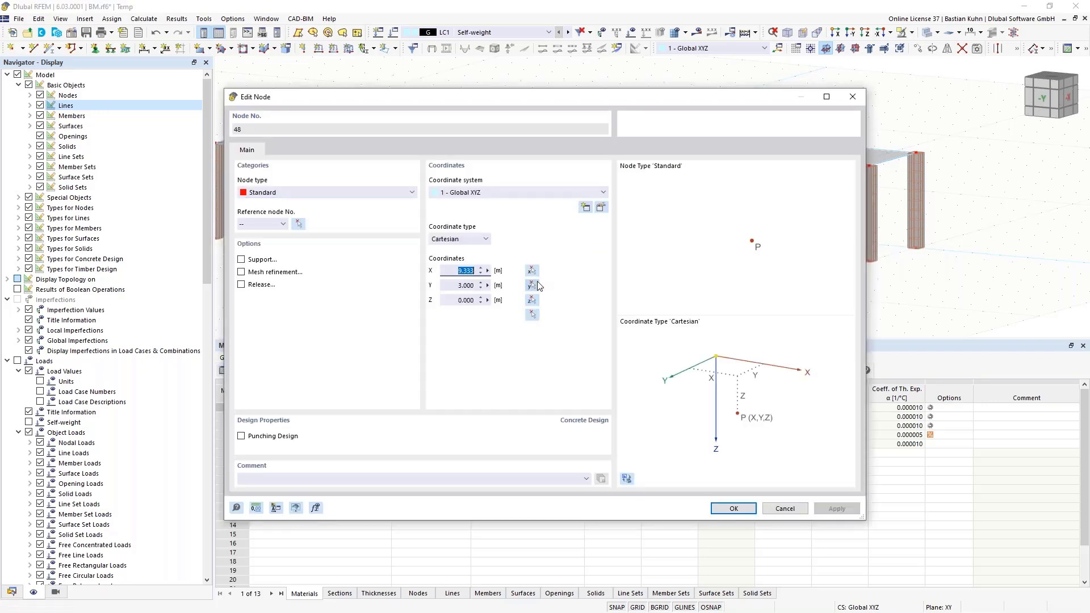
type("9")
key("Return")
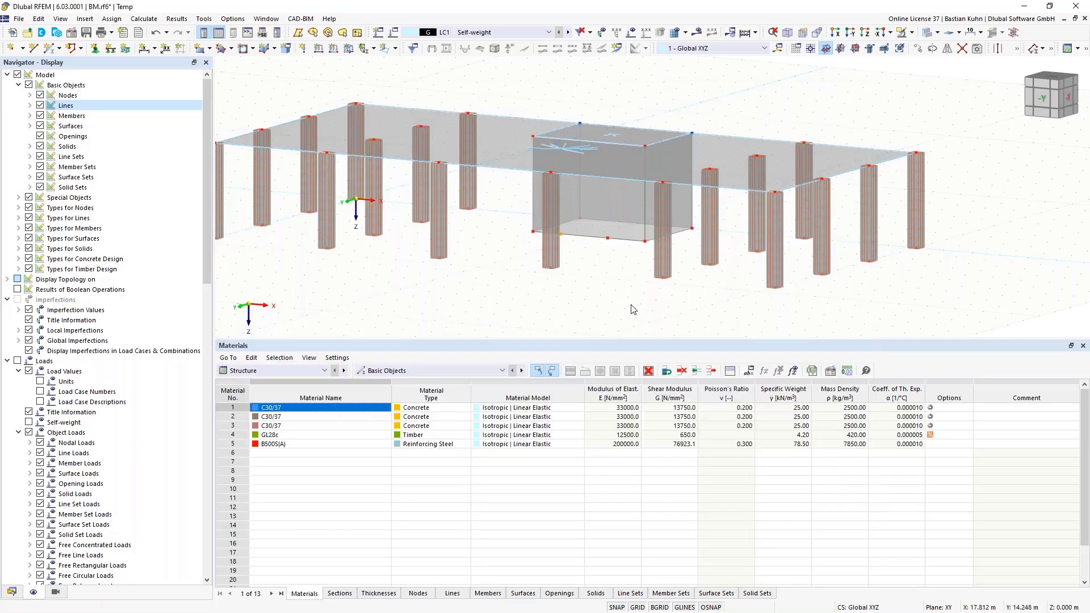
double_click(608, 241)
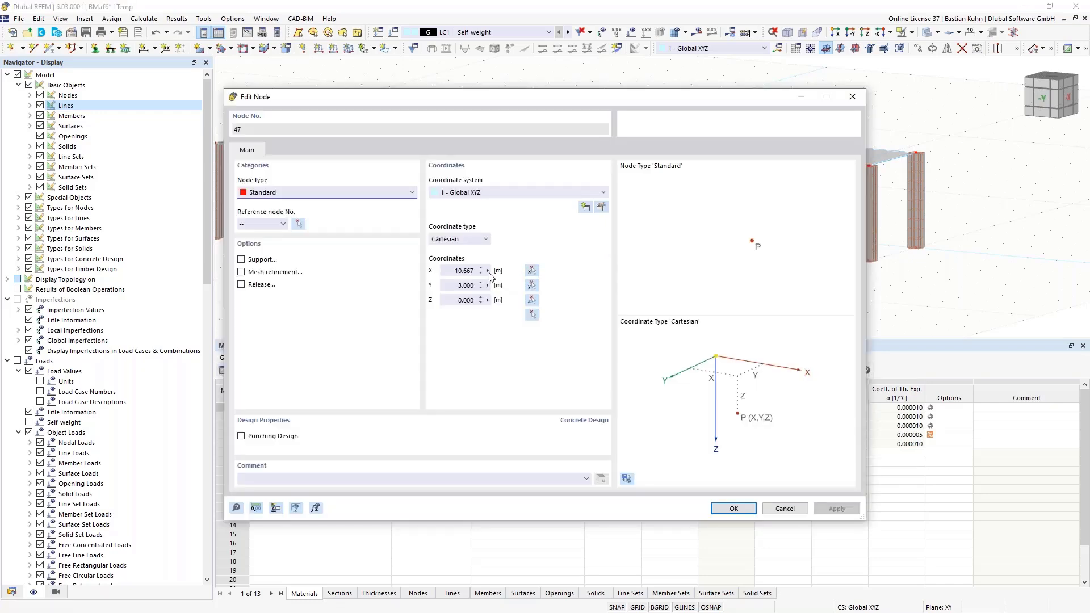
double_click(462, 271)
type("11")
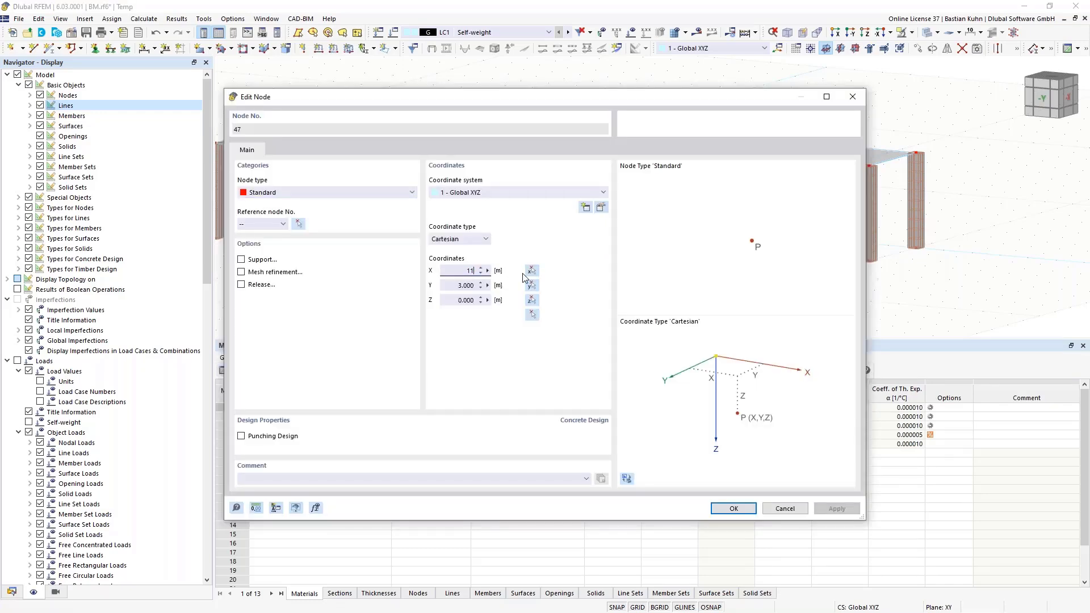
key("Return")
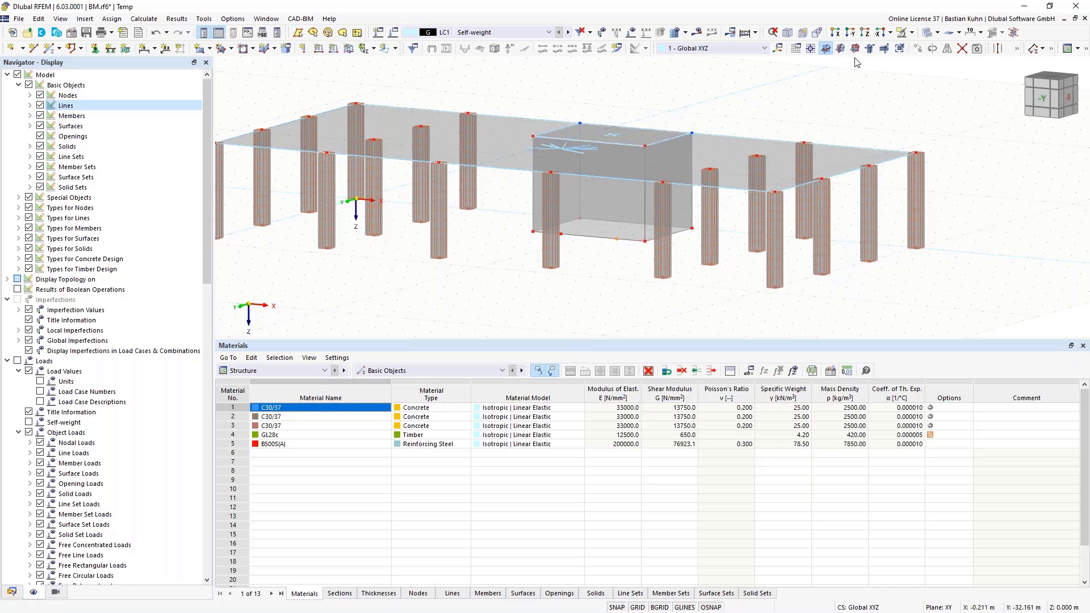
- Copy the two intermediate nodes on the wall's bottom line once by -2.5 m in Z, with step links disabled
left_click(918, 48)
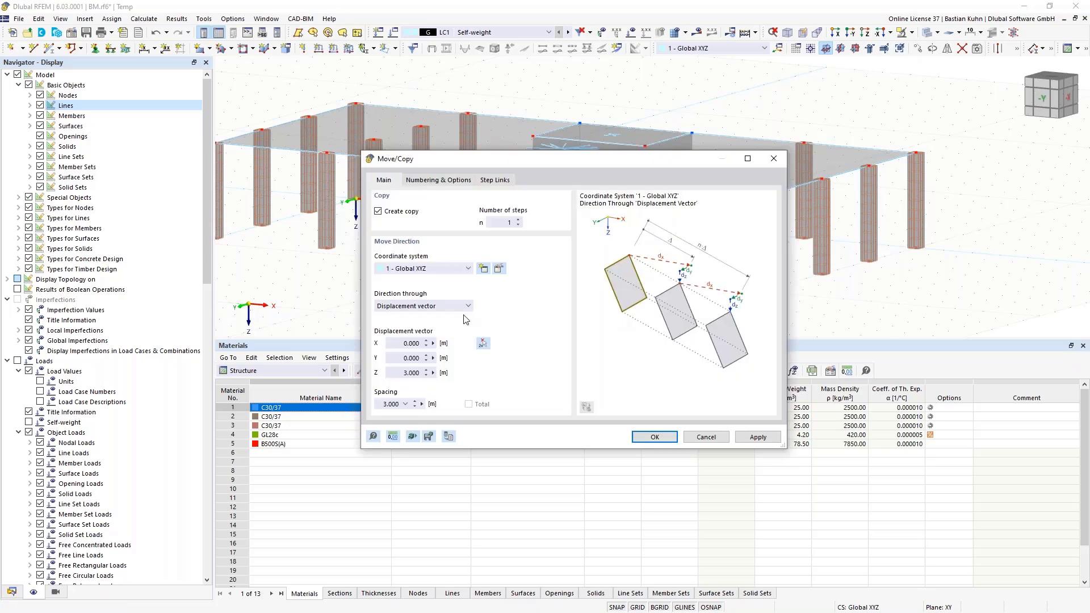
left_click(398, 373)
type("-2,5")
left_click(438, 180)
left_click(378, 324)
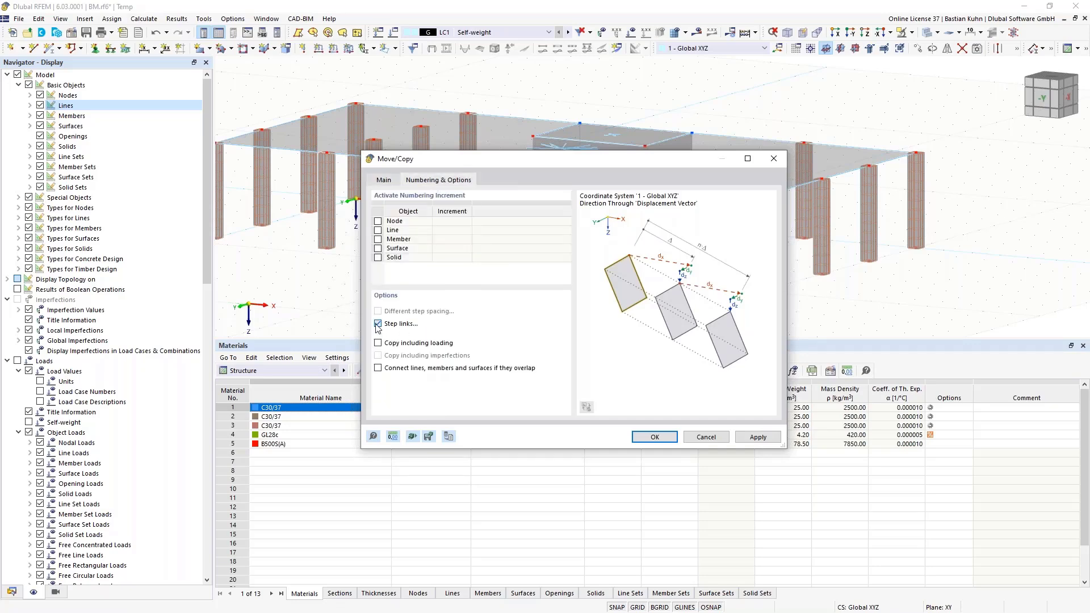
left_click(640, 438)
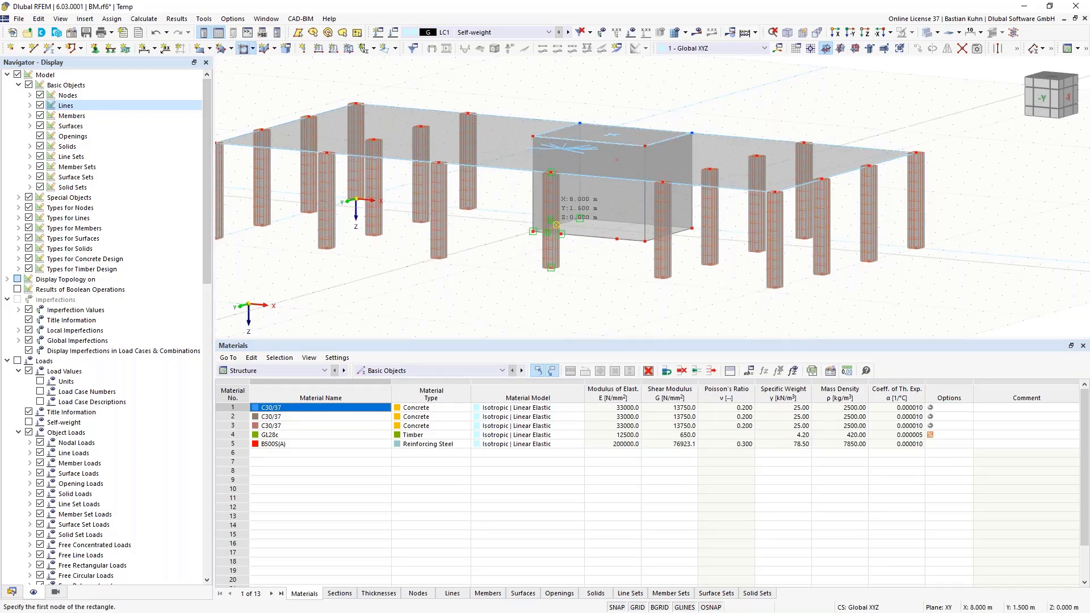
- Create a rectangular opening in the core wall from the bottom node at X = 9 m to the copied node at X = 11 m, Z = -2.5 m
left_click(561, 233)
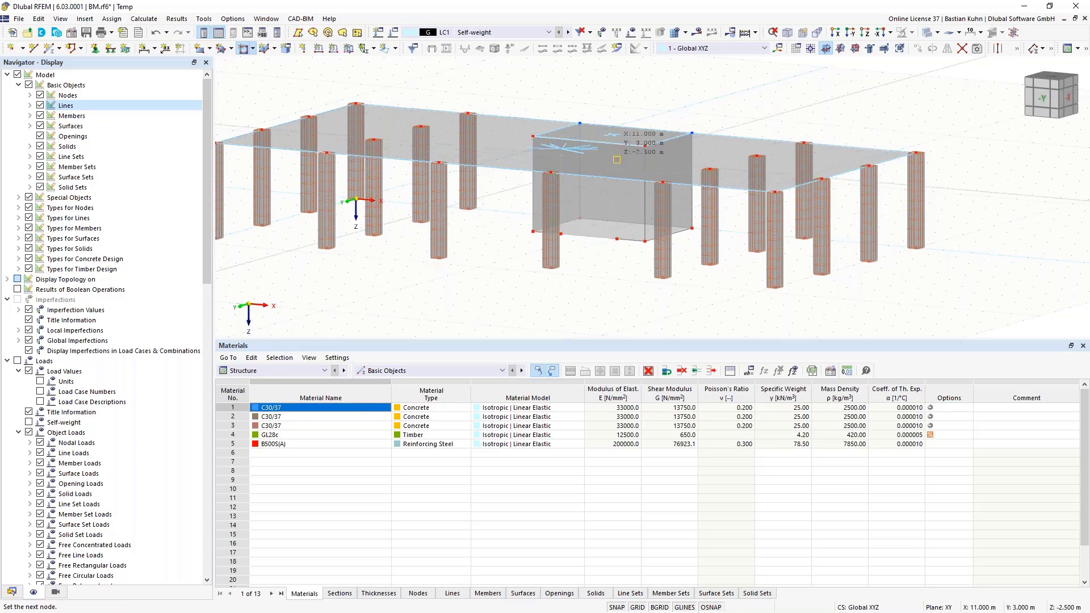
mouse_move(606, 253)
middle_mouse_down()
mouse_move(617, 236)
mouse_move(555, 275)
mouse_move(591, 262)
middle_mouse_up()
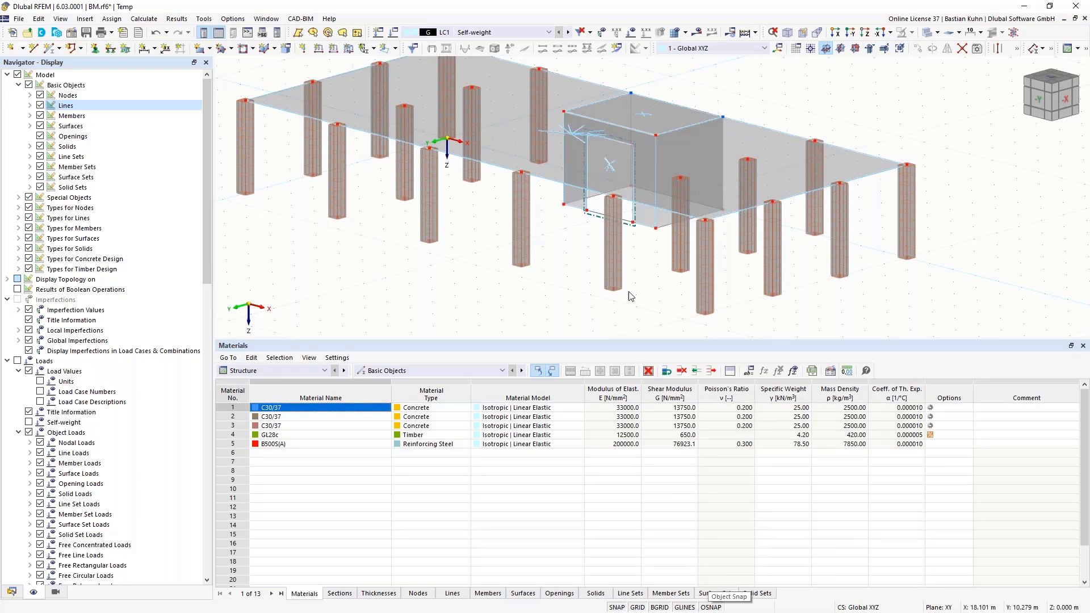
middle_click_drag(645, 316, 645, 295, "ctrl")
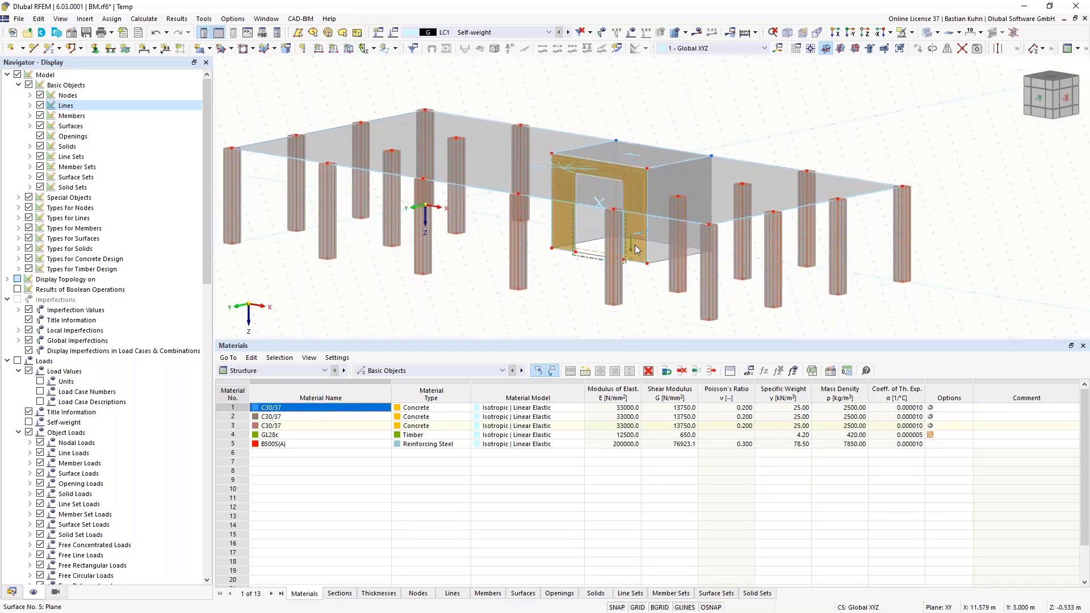
- Using perpendicular snap, draw vertical lines from the opening's upper corners to the wall's top edge and connect the lines along the core's top
mouse_move(638, 254)
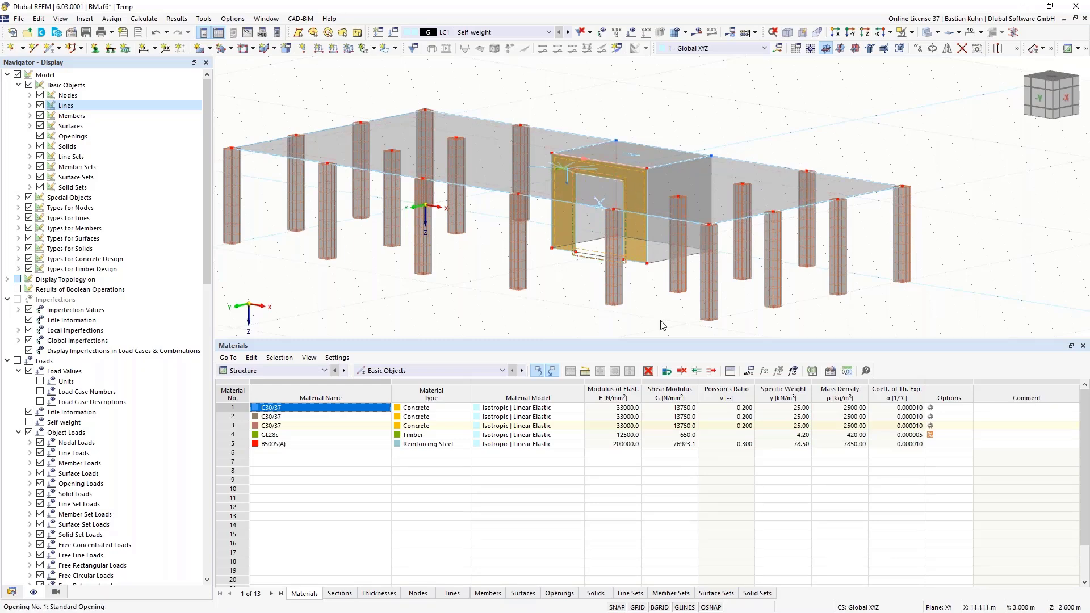
right_click(709, 611)
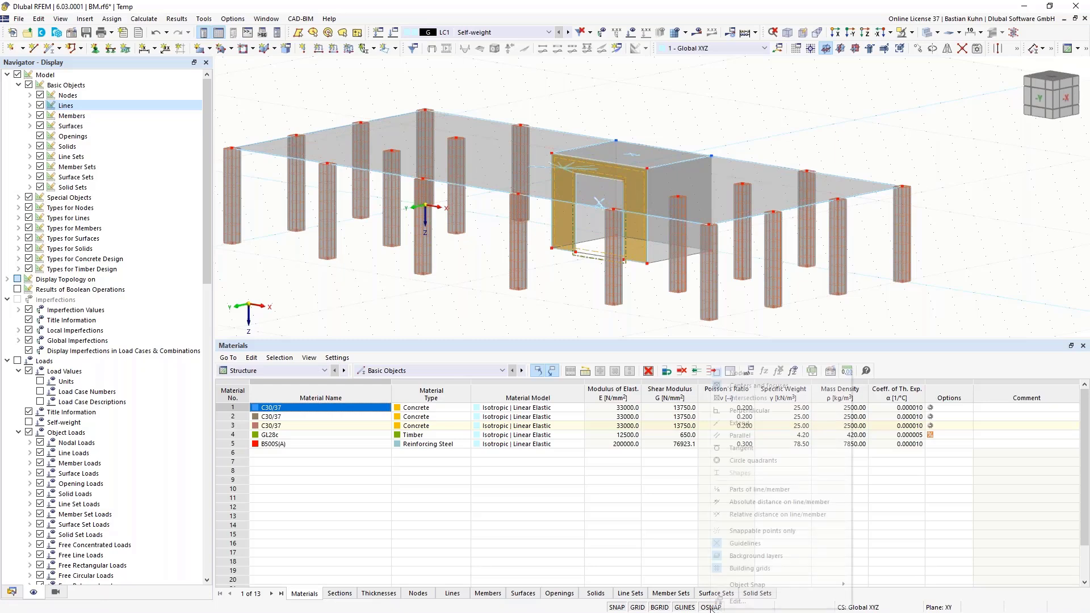
left_click(764, 416)
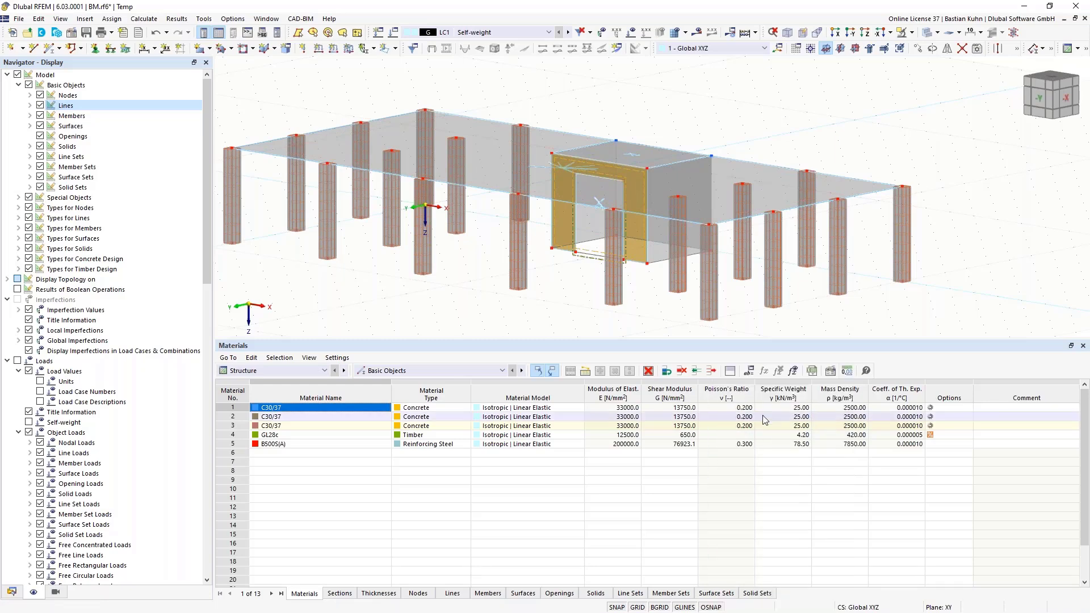
left_click(33, 49)
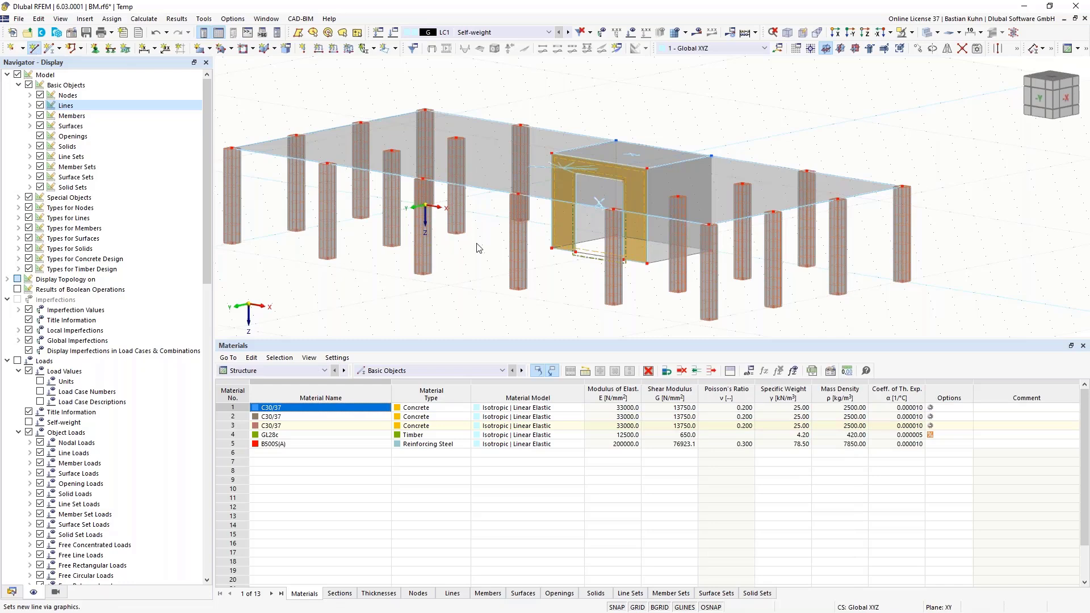
left_click(622, 168)
left_click(616, 152)
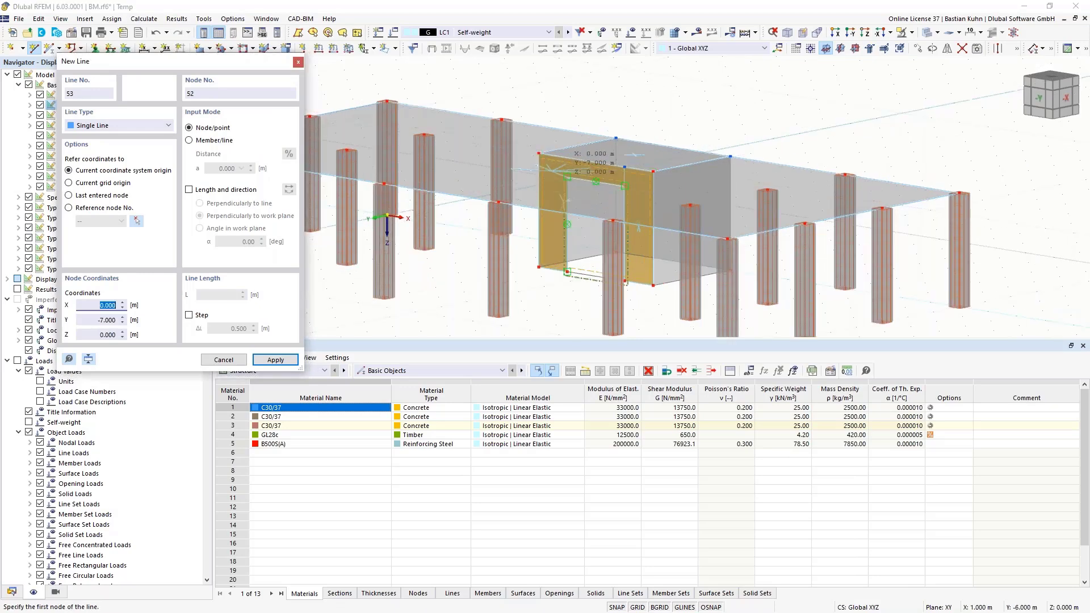
left_click(566, 168)
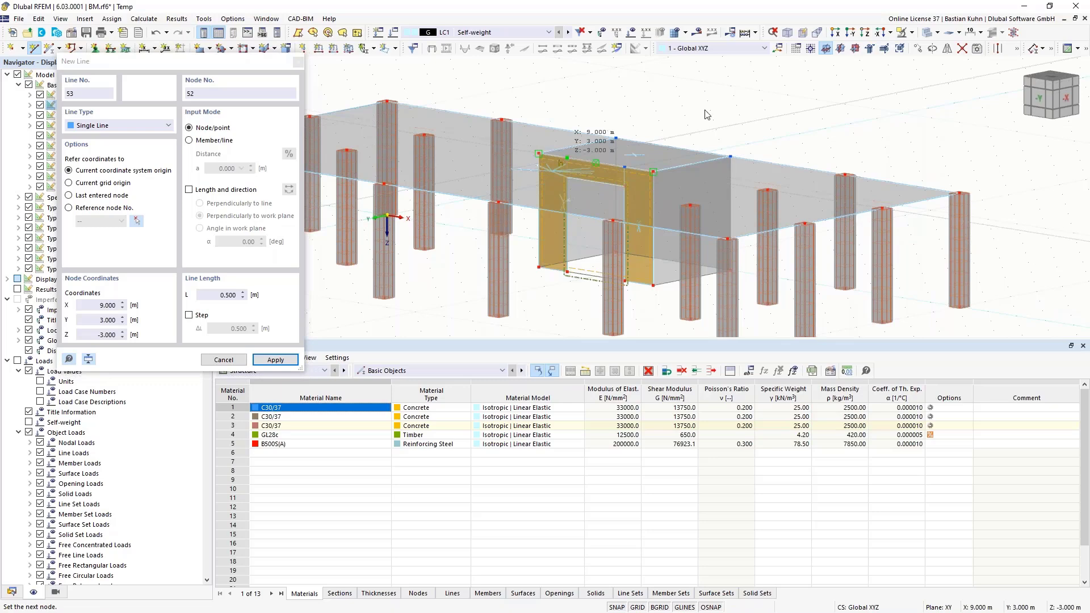
key("Escape")
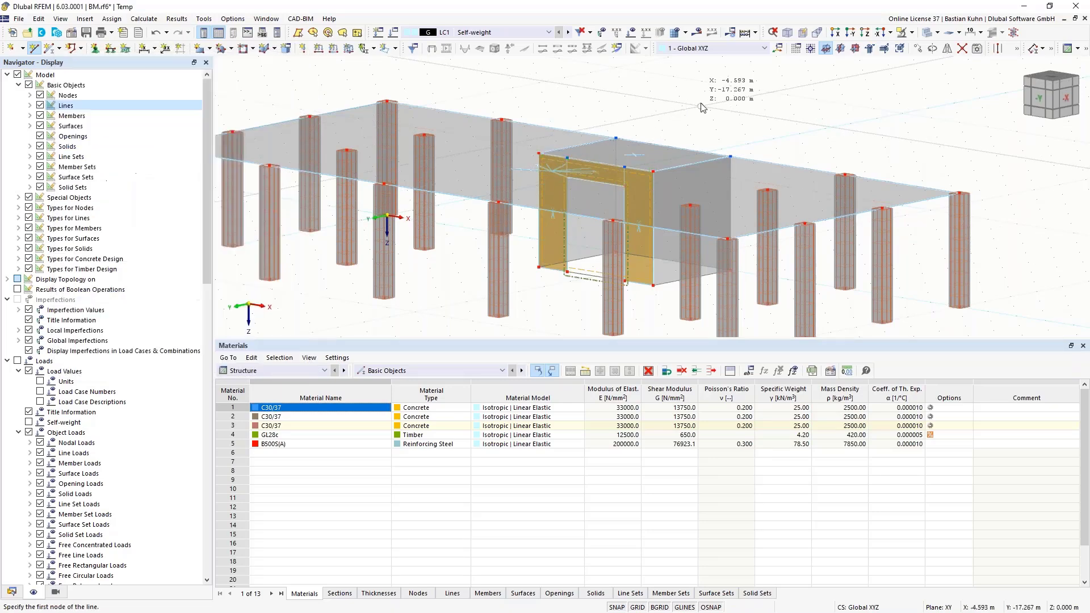
left_click_drag(768, 111, 516, 217)
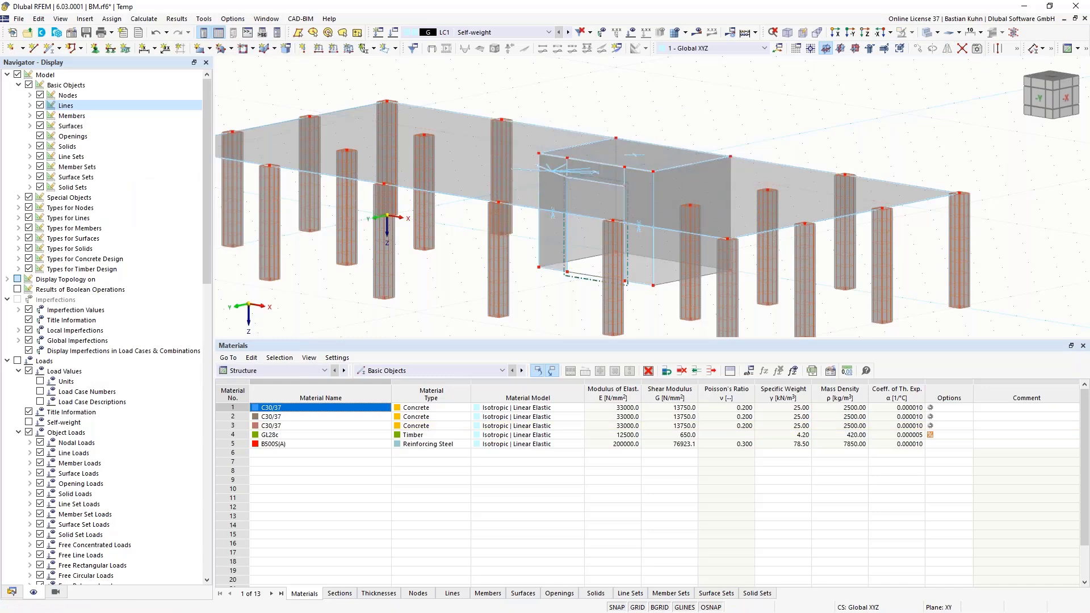
left_click(532, 307)
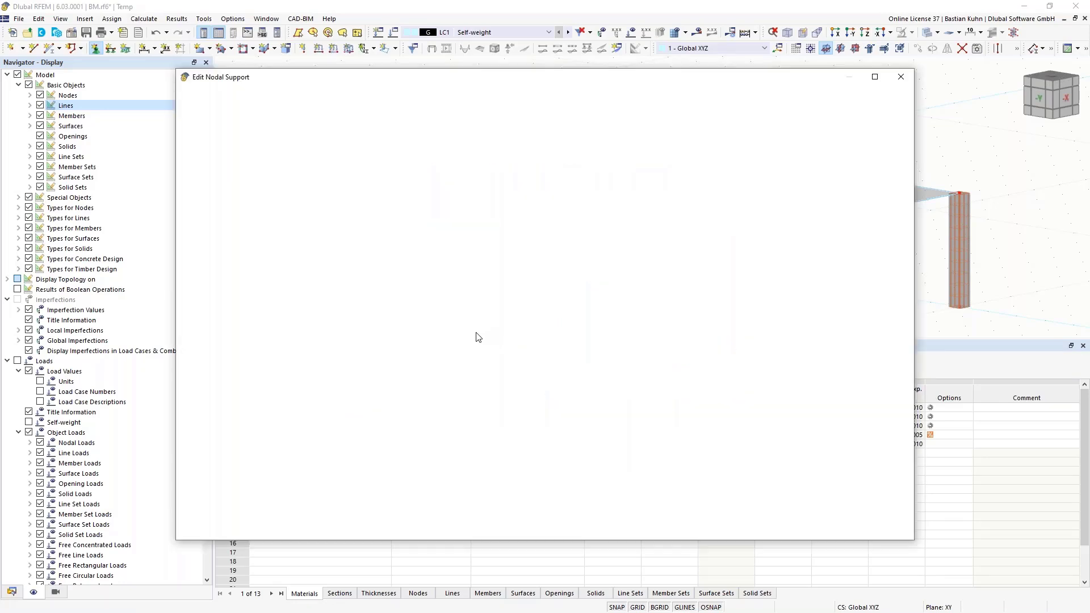
- Redefine nodal support 1 as fully rigid, with all translations and rotations restrained, and start its graphical assignment
left_click(321, 318)
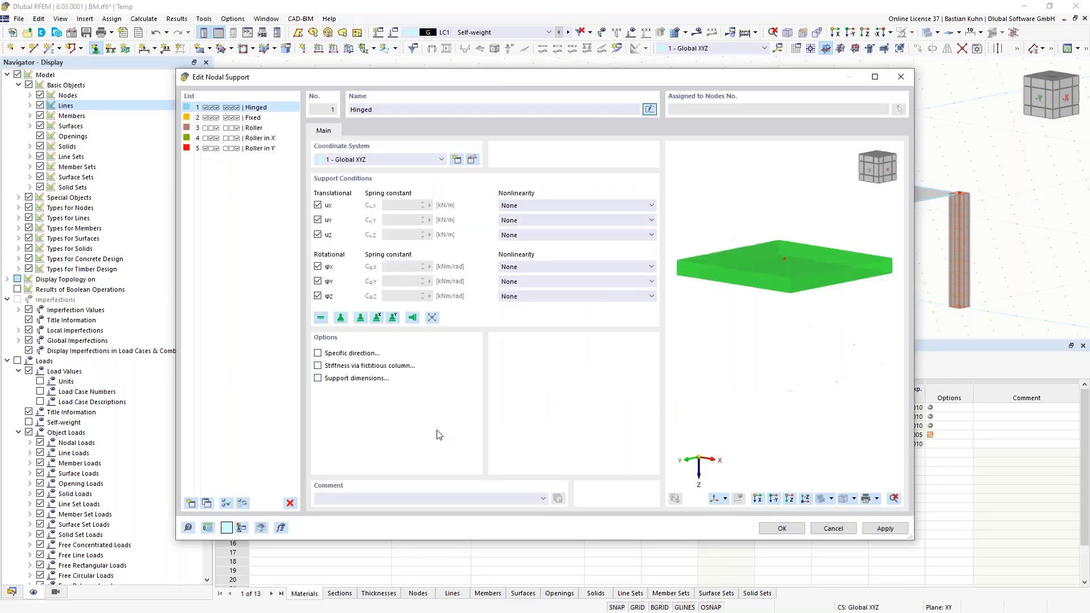
left_click(782, 528)
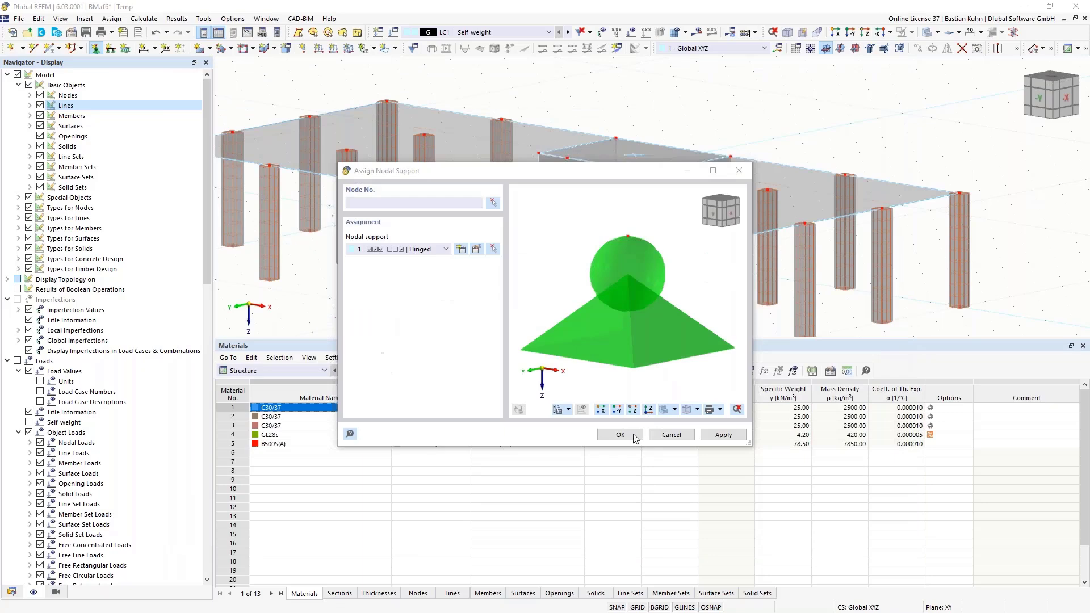
left_click(617, 435)
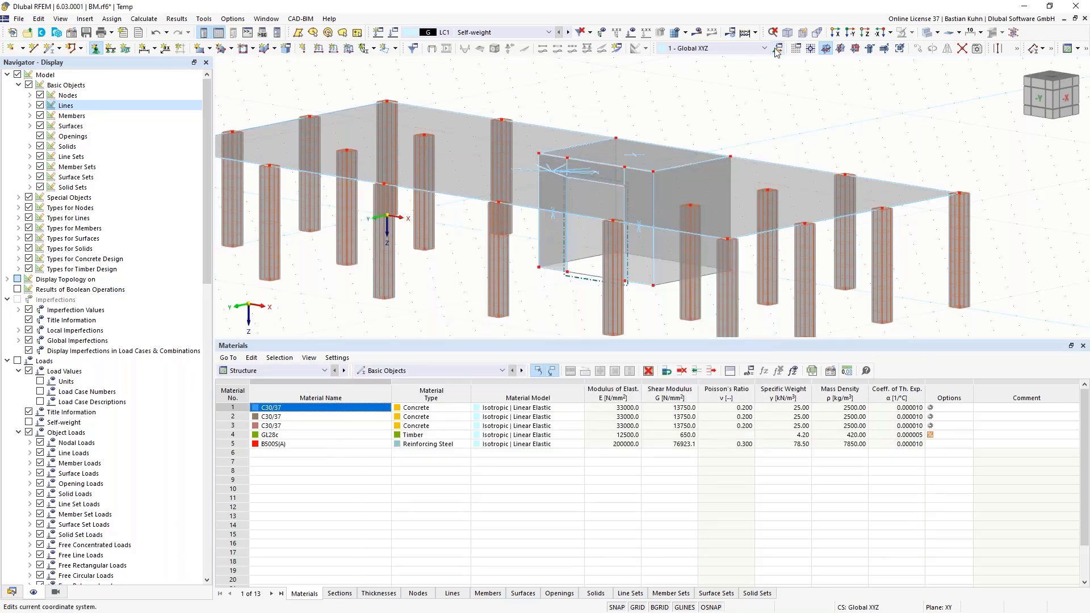
- Assign the rigid nodal support to the base nodes of all columns
left_click(854, 35)
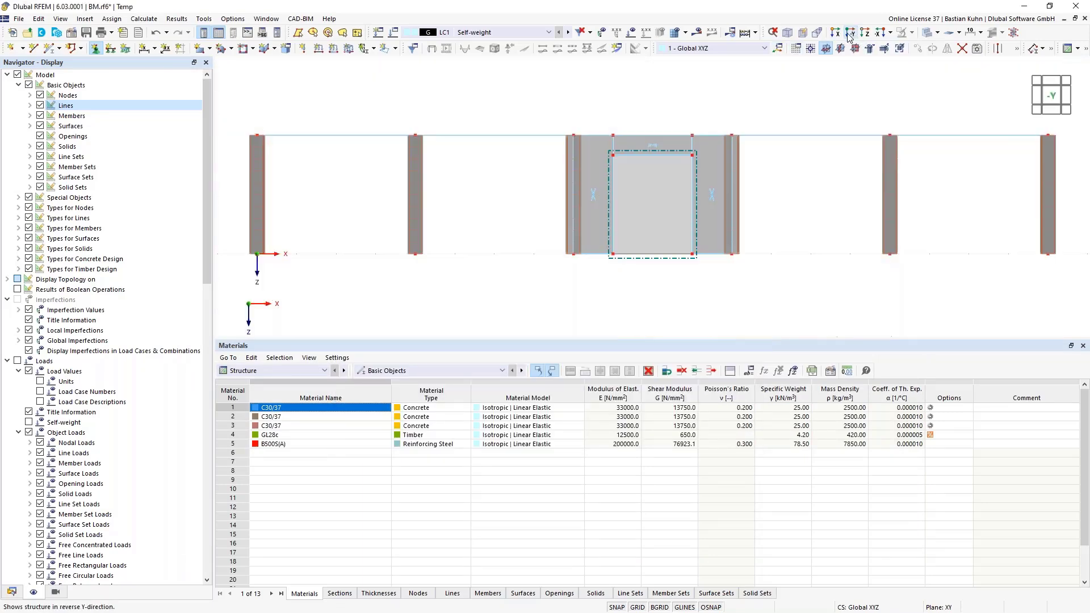
mouse_move(239, 225)
left_mouse_down()
mouse_move(511, 309)
mouse_move(579, 310)
left_mouse_up()
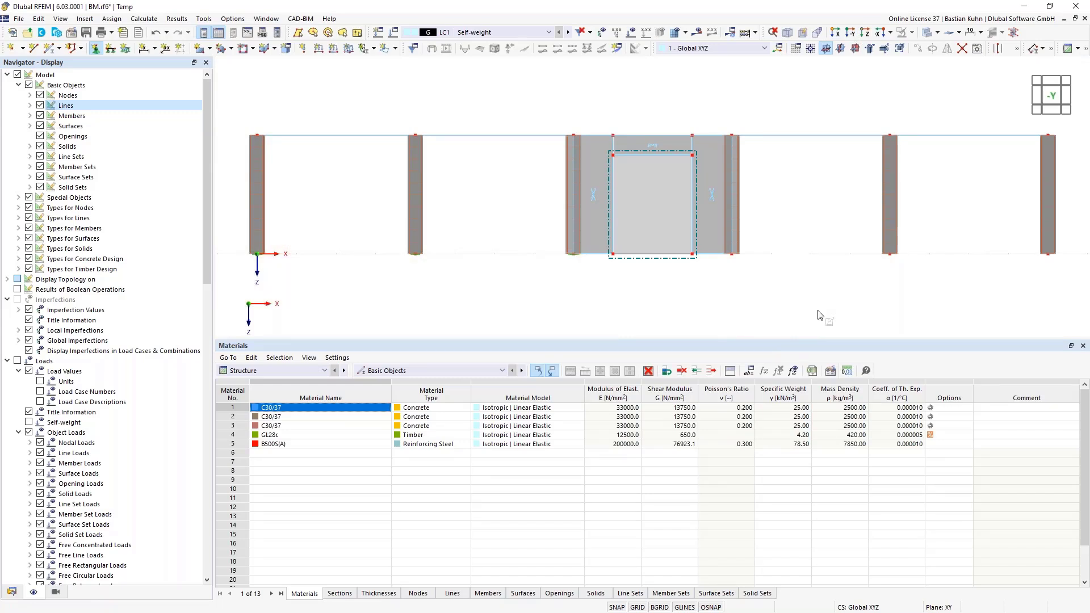
left_click_drag(841, 230, 1064, 291)
middle_click_drag(852, 286, 735, 295)
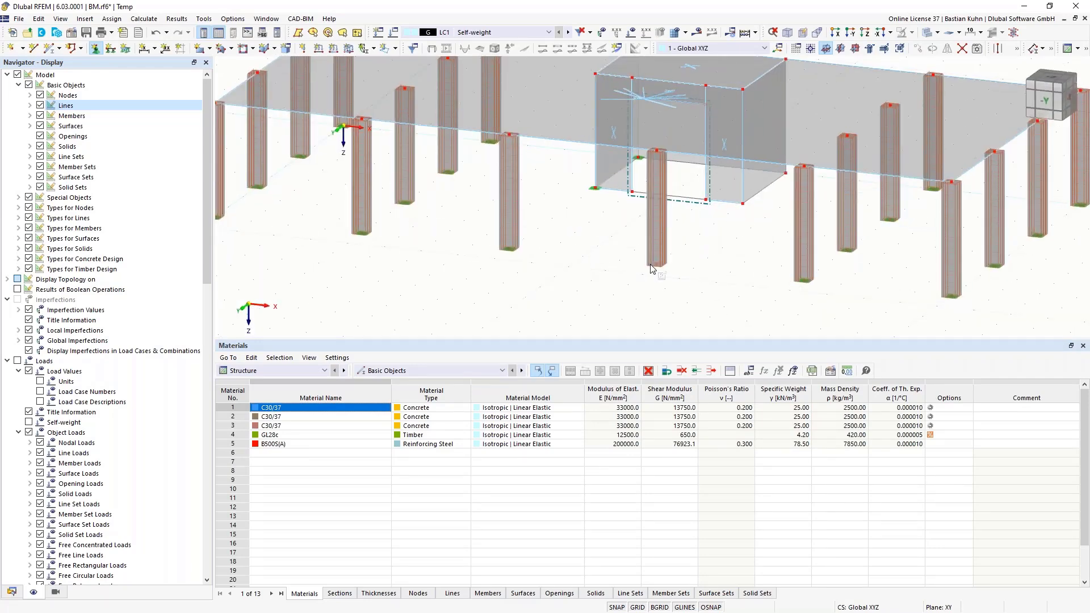
right_click(640, 321)
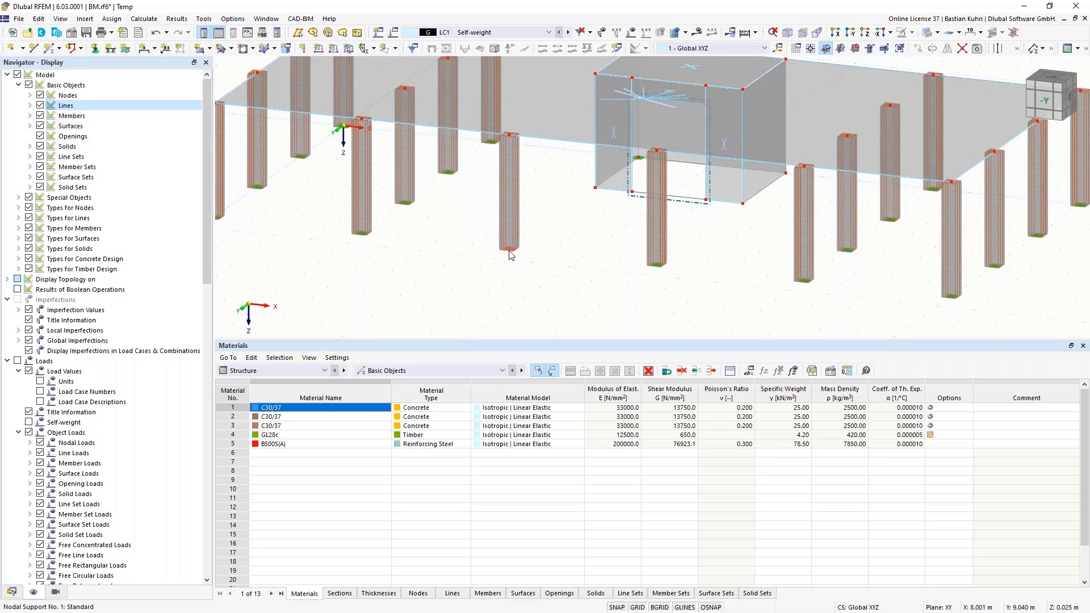
- Enlarge the displayed nodal support symbols at the column bases
right_click(511, 255)
mouse_move(601, 361)
left_mouse_down()
mouse_move(622, 358)
mouse_move(597, 362)
left_mouse_up()
left_click(605, 206)
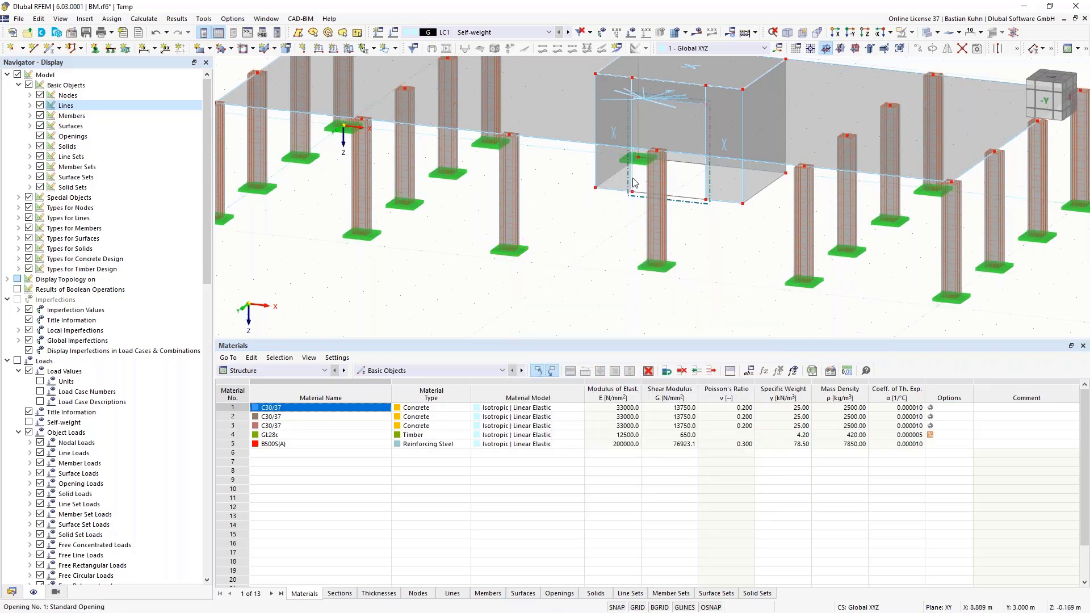
- Set line support 1 to the Local xyz coordinate system, release its uy translation, and start its graphical assignment
left_click(110, 48)
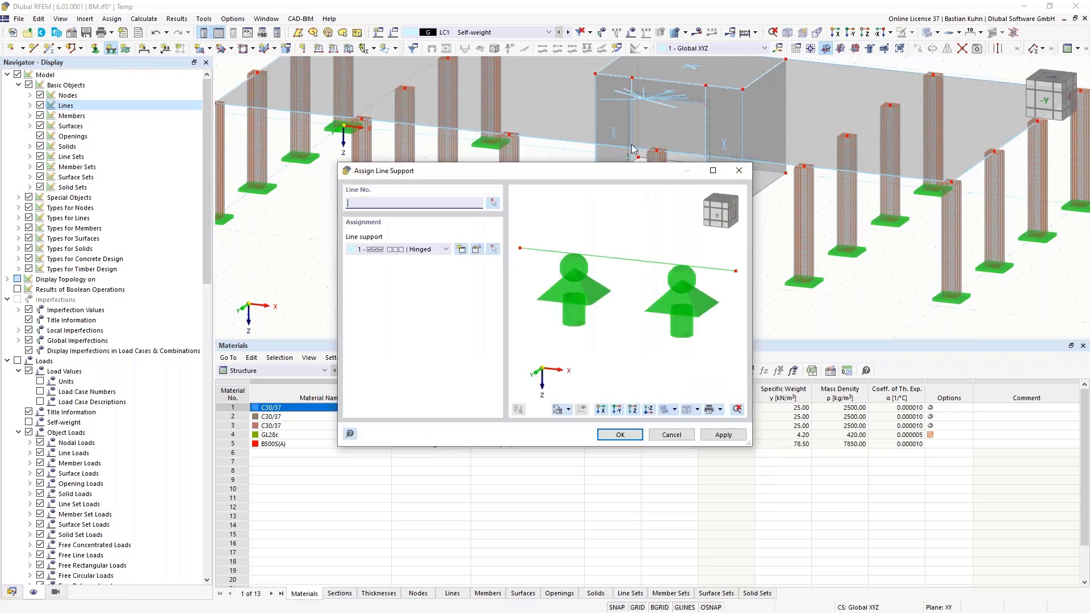
left_click(477, 251)
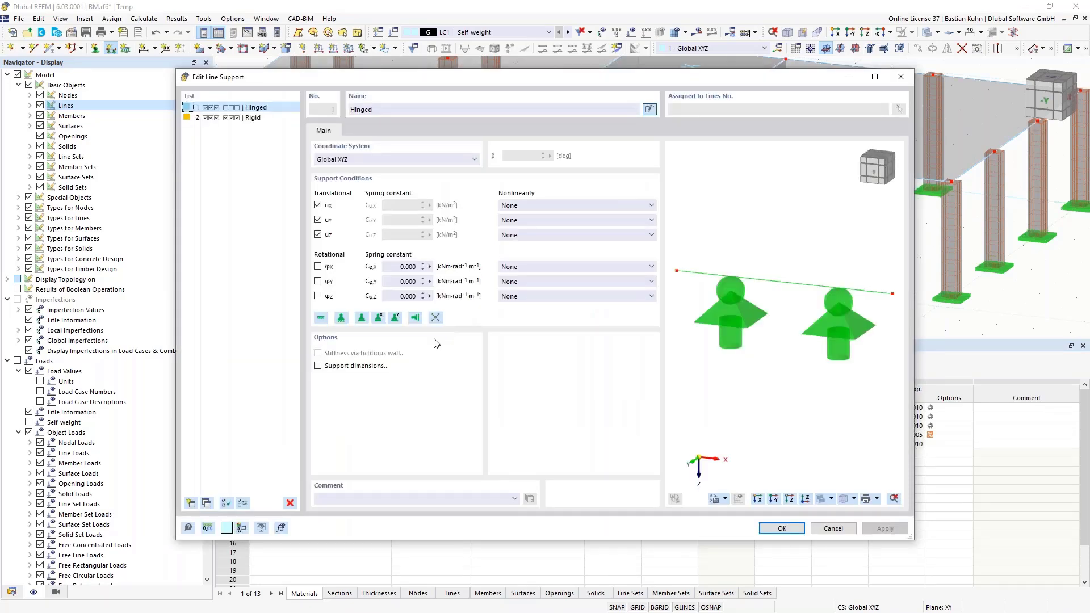
left_click(362, 160)
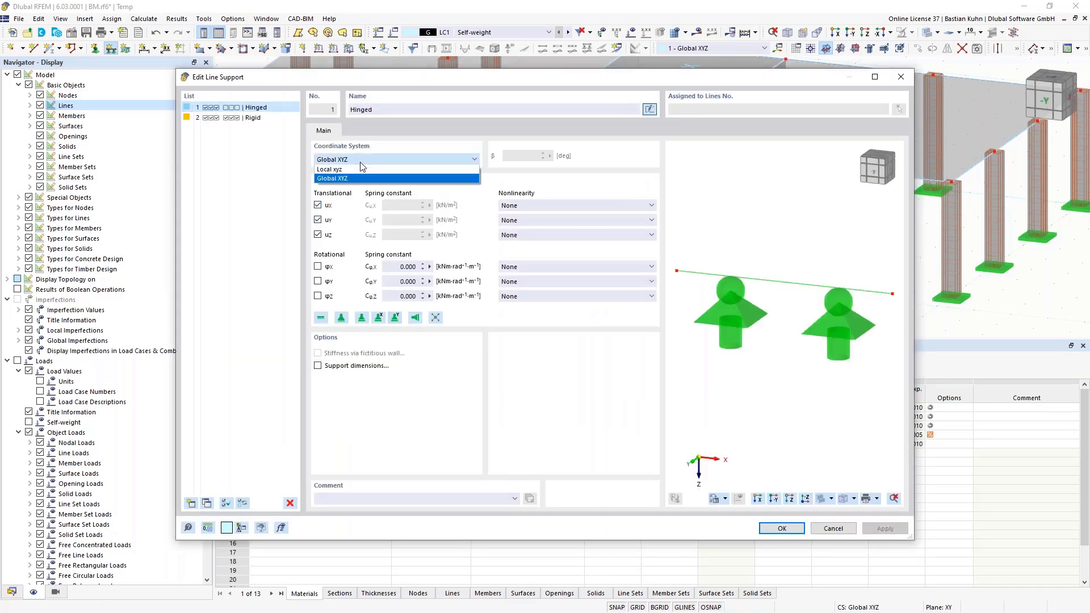
left_click(352, 177)
left_click(319, 220)
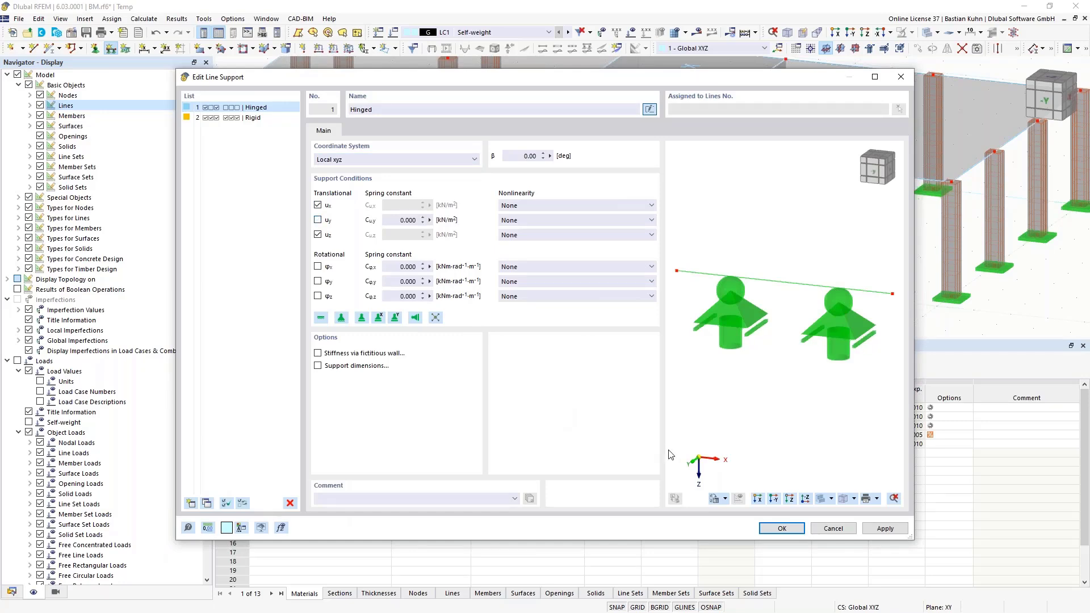
left_click(773, 530)
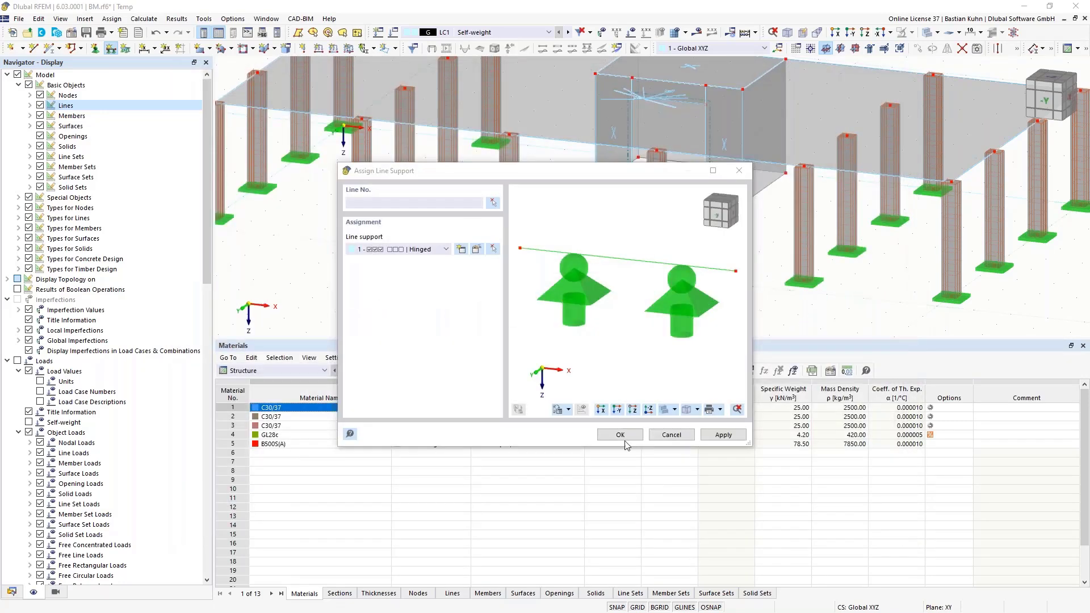
left_click(621, 436)
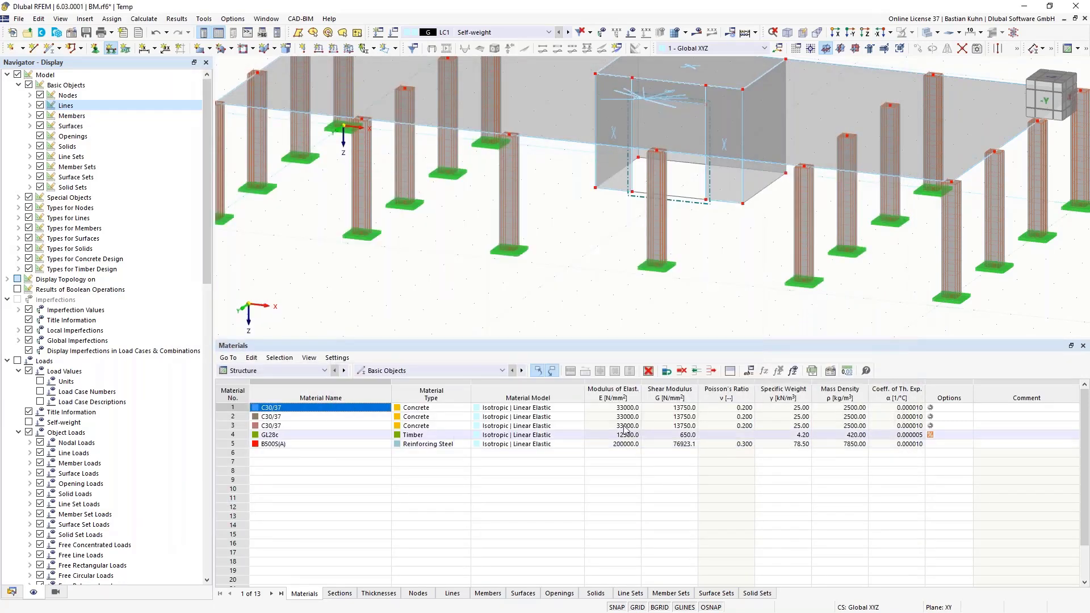
- Assign the line support to the bottom lines of the core walls, leaving out the door opening
left_click(605, 187)
left_click(694, 170)
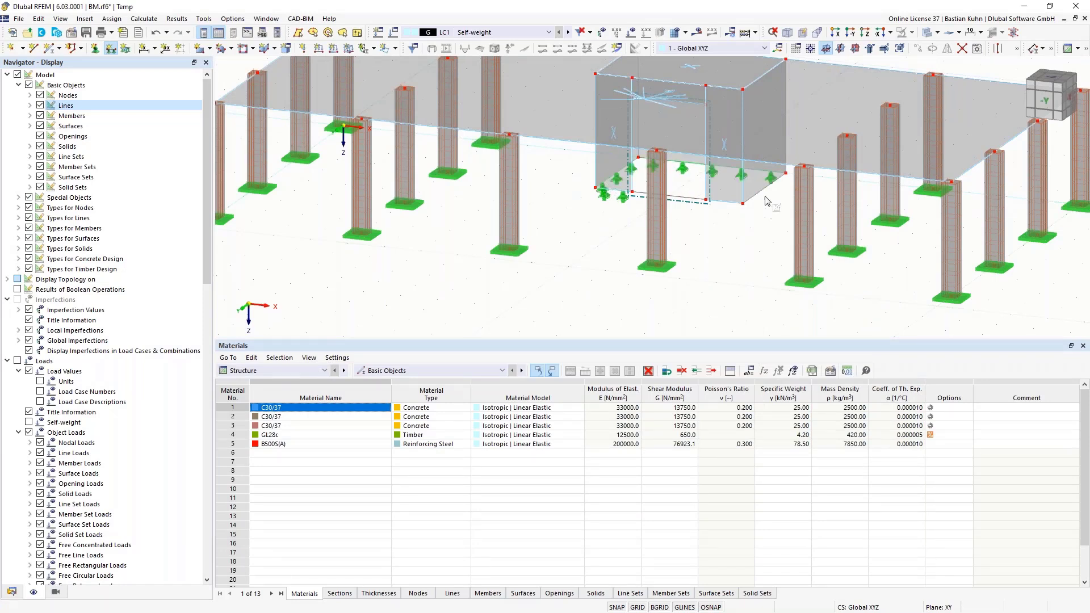
left_click(754, 195)
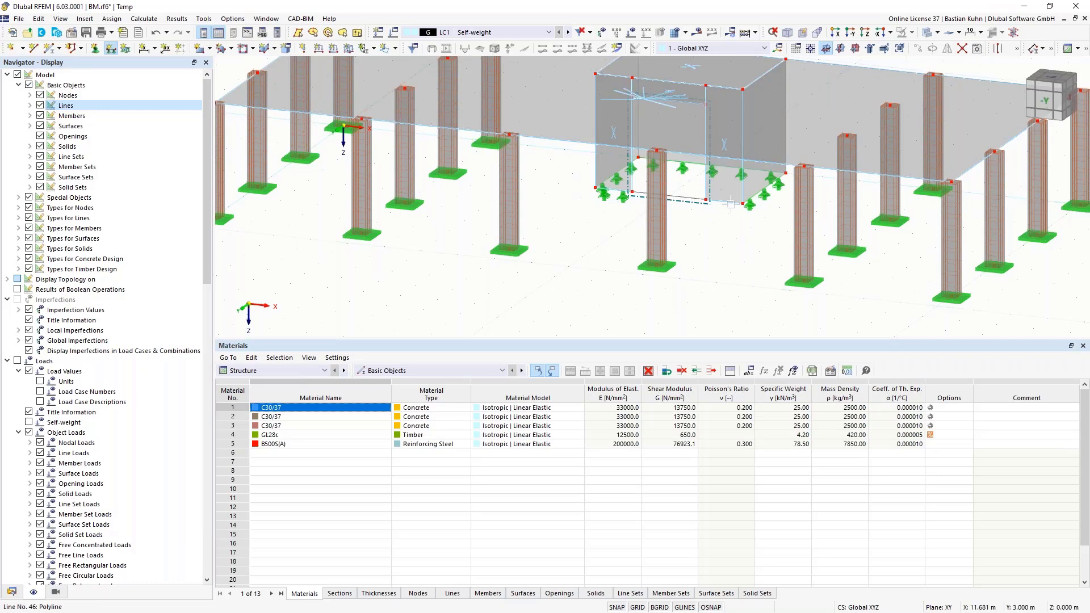
key("Escape")
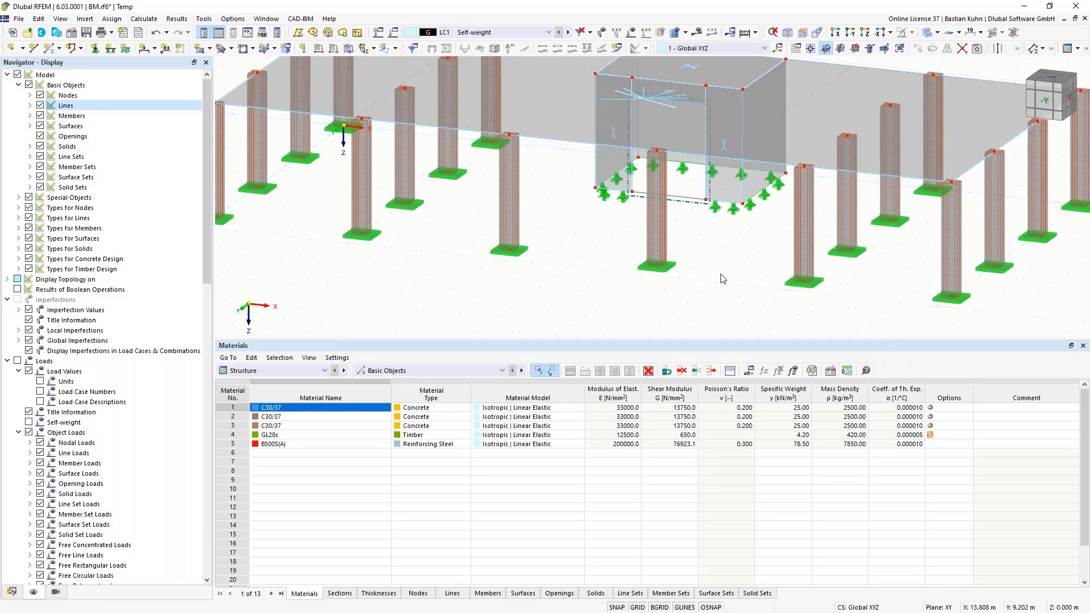
- Copy the entire ground storey upward in 4 steps, adjusting the Z displacement to one storey height
scroll(721, 281, "down", 3)
middle_click_drag(721, 285, 702, 303)
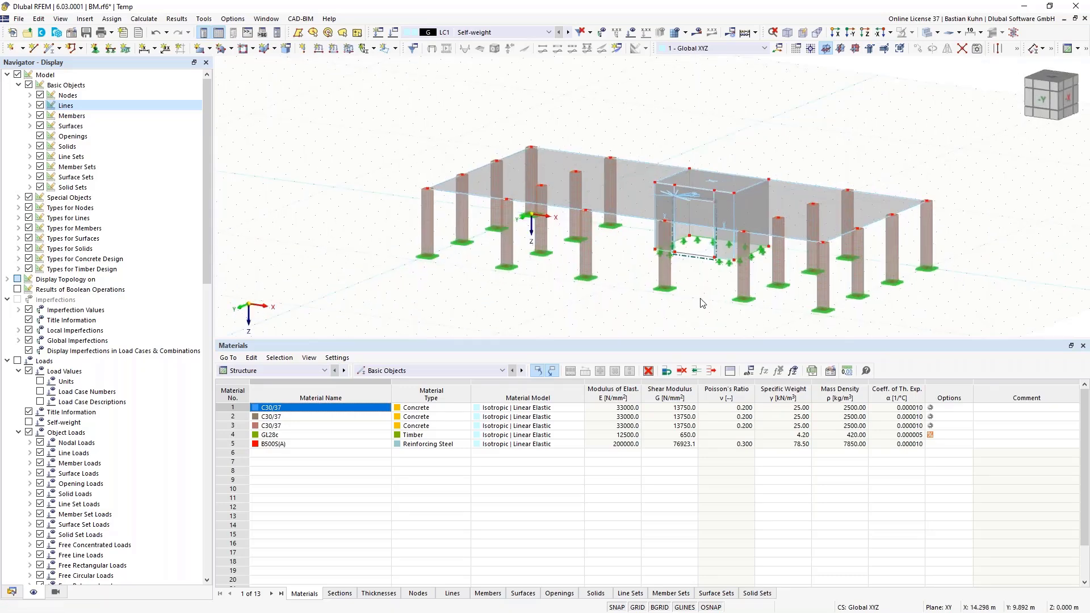
left_click(847, 44)
left_click_drag(983, 138, 462, 87)
middle_click_drag(808, 234, 749, 279)
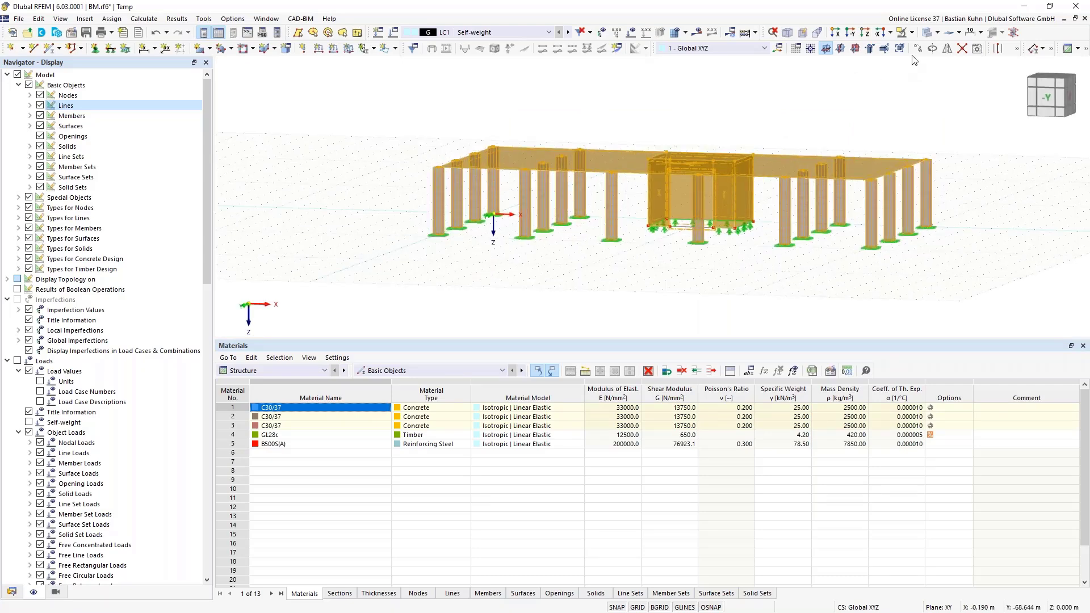
left_click(918, 48)
double_click(506, 223)
type("4")
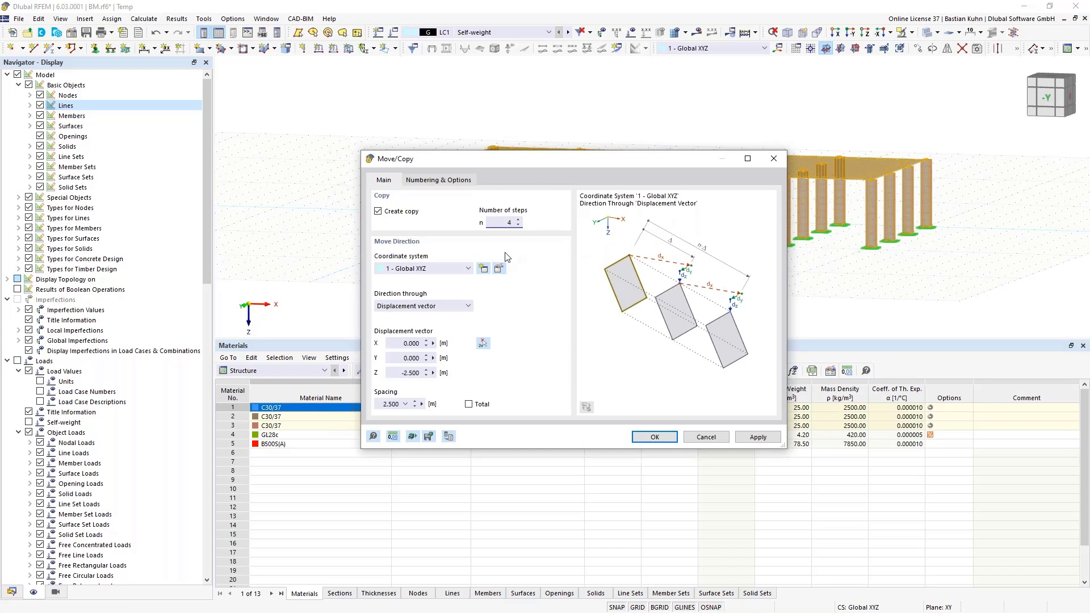
double_click(404, 373)
key("BackSpace")
left_click(641, 439)
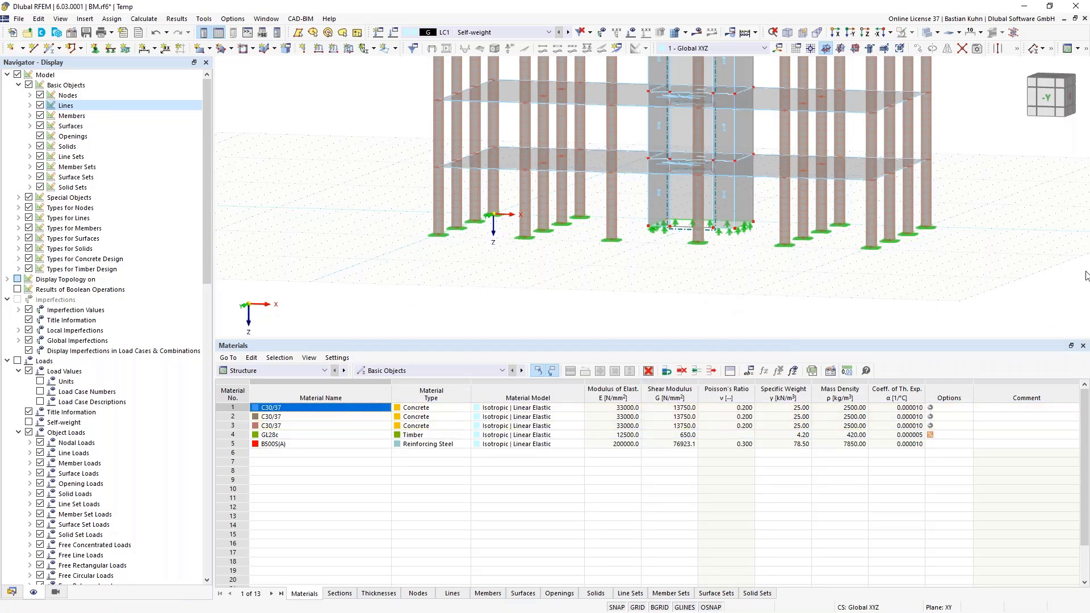
- Examine the stacked storeys and display the structure in the reverse Y-direction
scroll(864, 279, "down", 3)
middle_click_drag(863, 278, 798, 314)
scroll(799, 314, "up", 1)
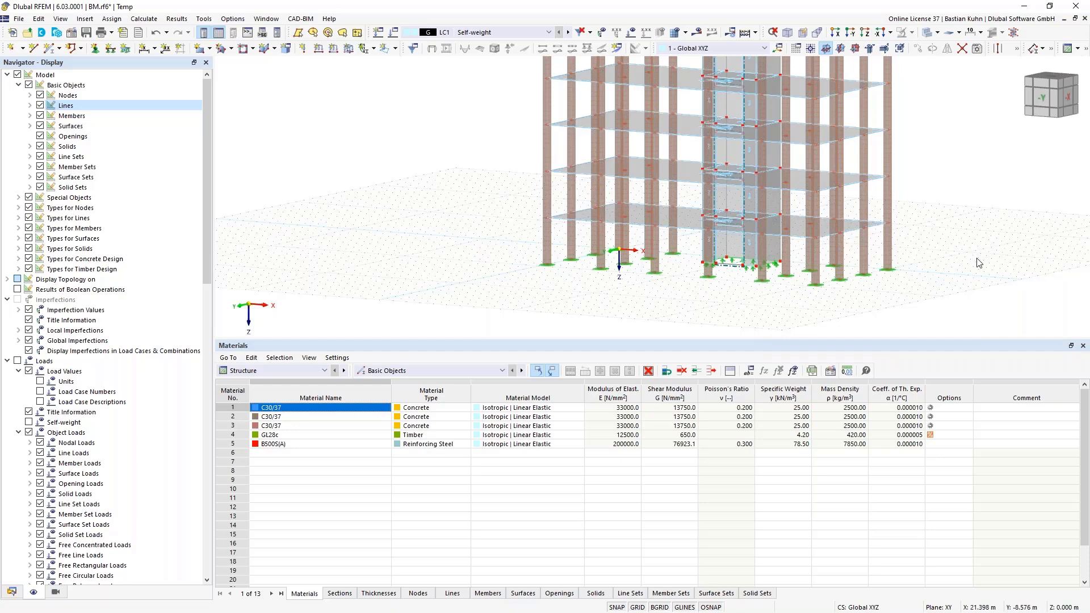
scroll(908, 259, "up", 3)
mouse_move(902, 288)
middle_mouse_down("ctrl")
mouse_move(907, 275)
mouse_move(890, 274)
middle_mouse_up("ctrl")
scroll(909, 267, "down", 3)
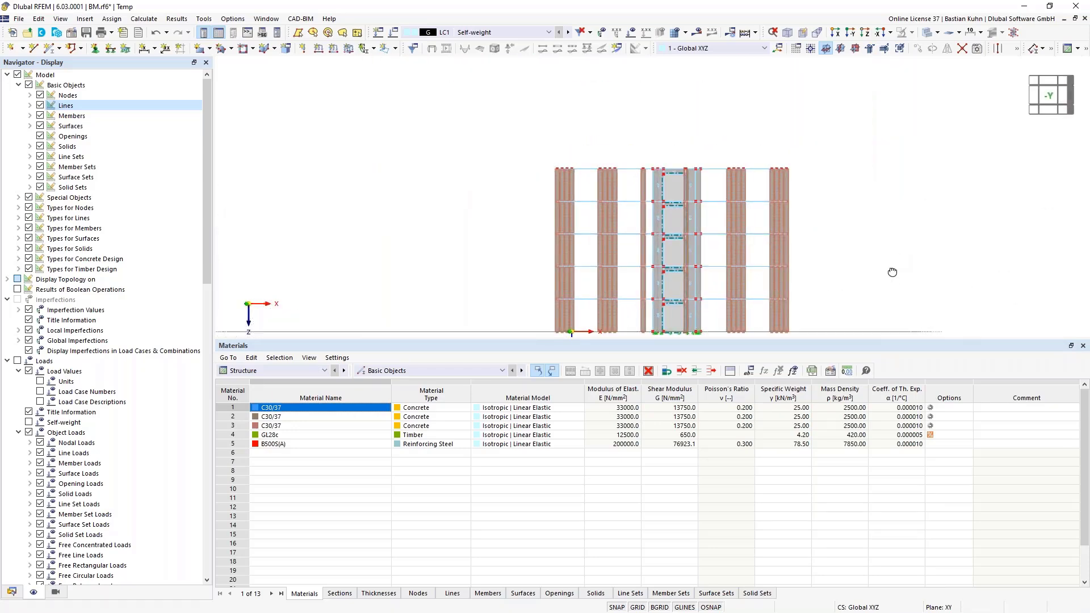
left_click(851, 30)
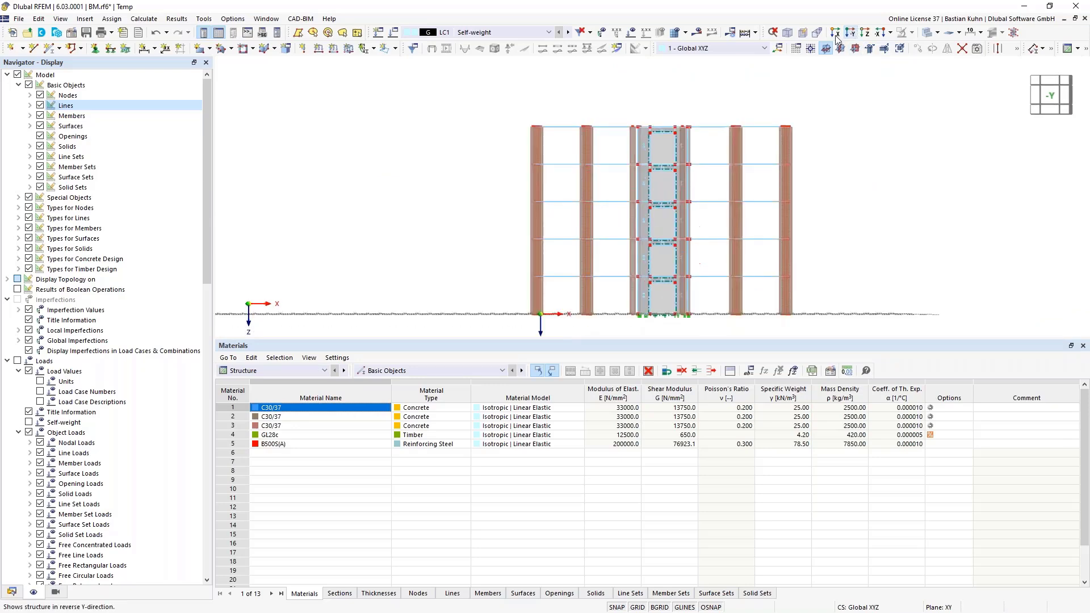
left_click_drag(474, 74, 879, 99)
right_click(790, 93)
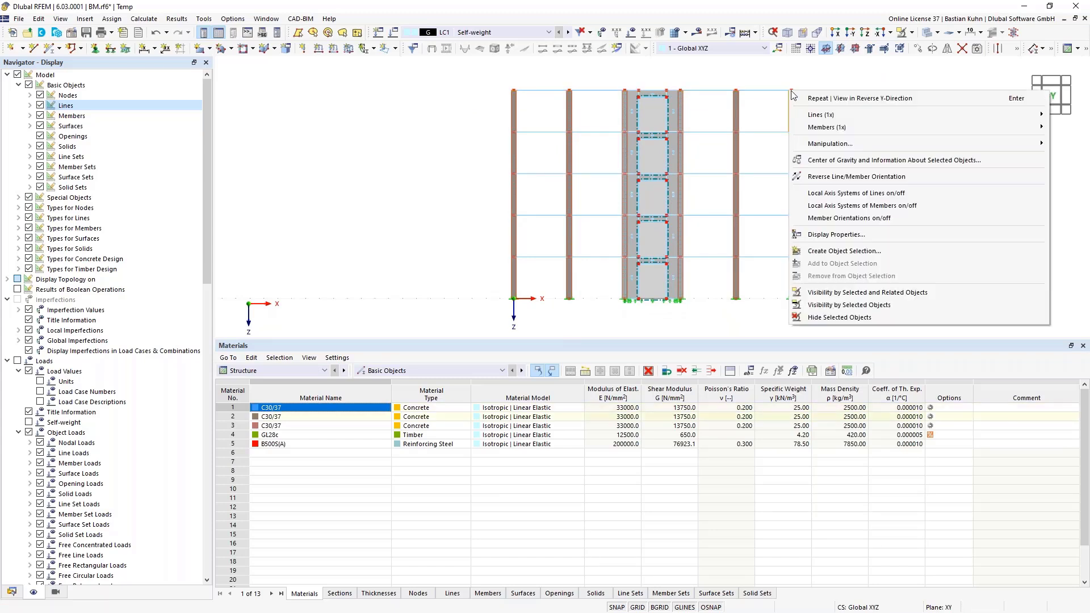
left_click(511, 72)
- Select everything at roof level and set the Z-coordinate of its nodes to -14.750 m
left_click_drag(498, 72, 868, 103)
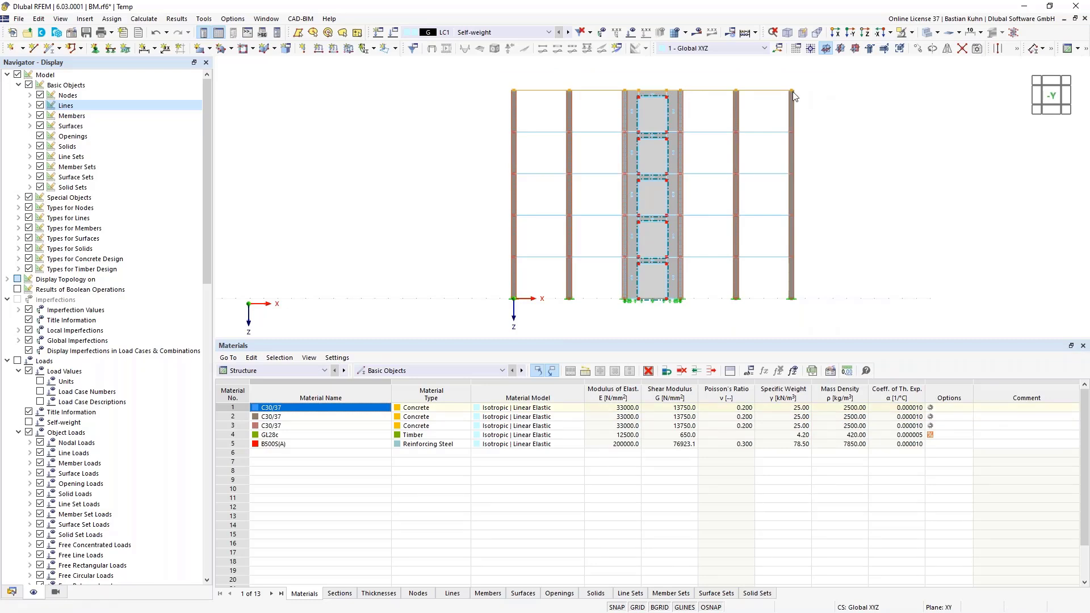
right_click(792, 90)
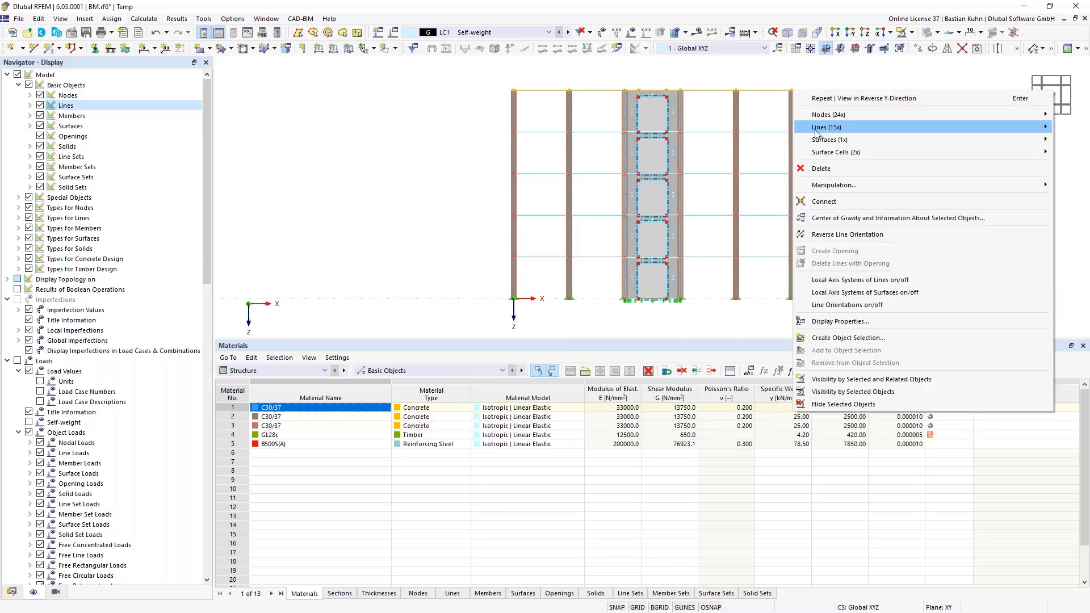
left_click(801, 115)
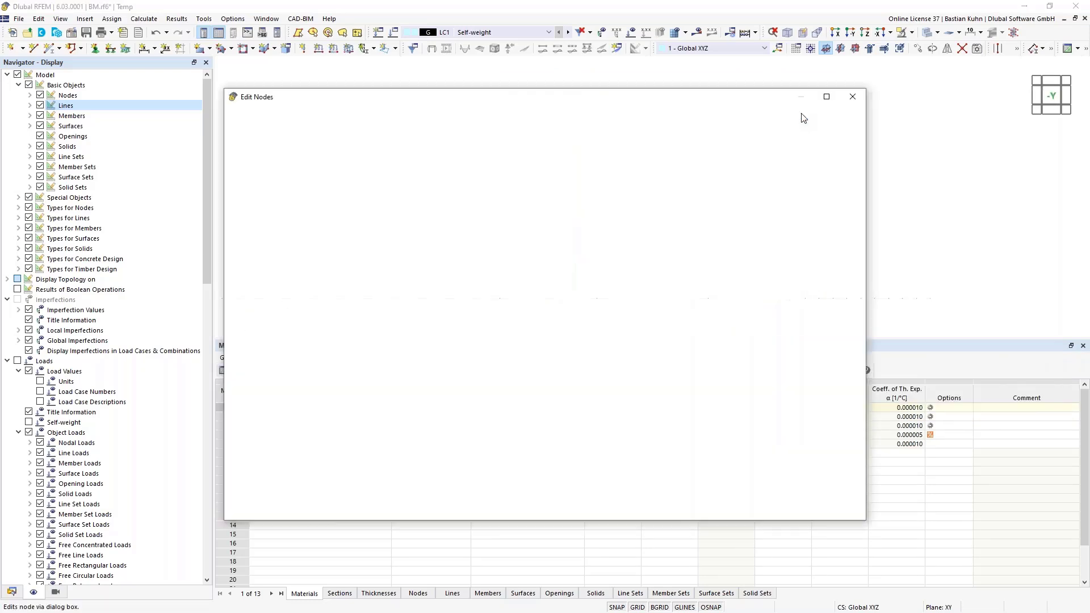
left_click(446, 303)
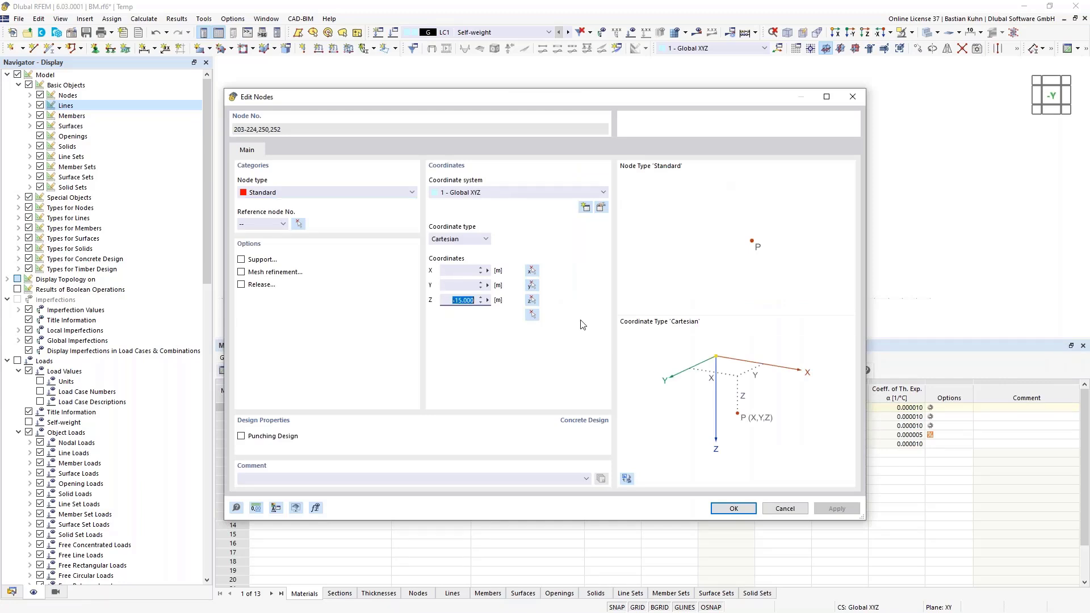
type("2")
left_click(723, 508)
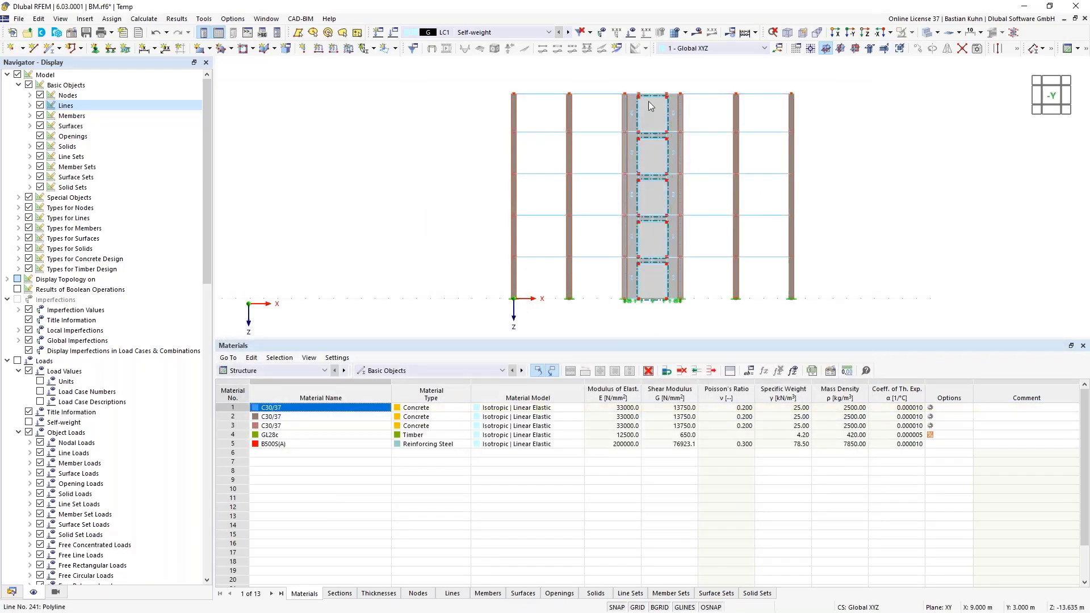
- Select all objects above the ground storey, leaving out the two intermediate columns on the core-side slab edge
scroll(650, 101, "up", 2)
scroll(878, 144, "down", 3)
middle_click_drag(909, 190, 874, 179, "ctrl")
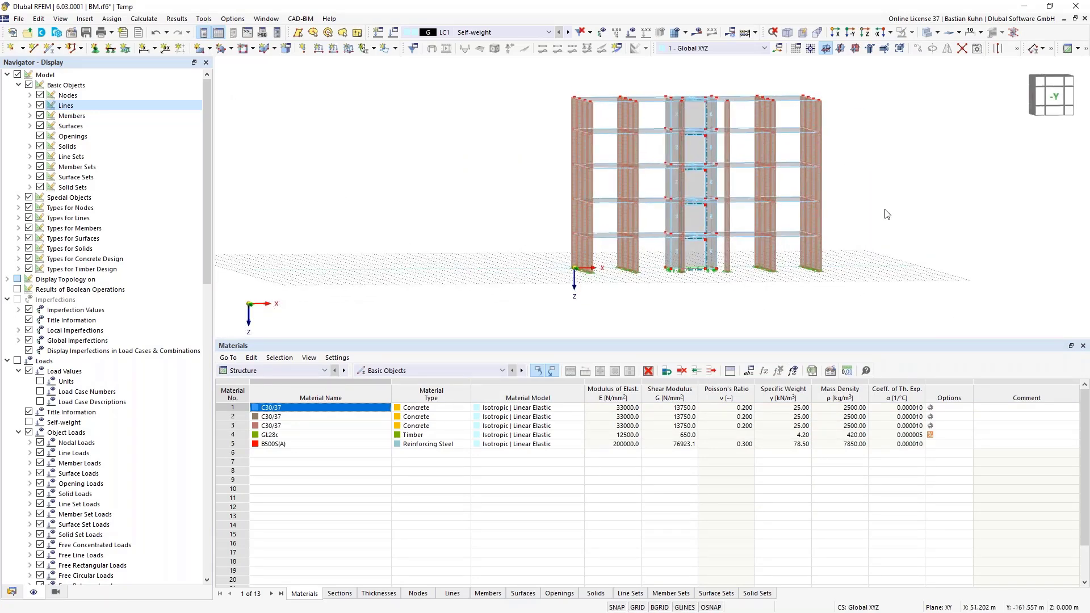
left_click(840, 48)
scroll(850, 182, "down", 2)
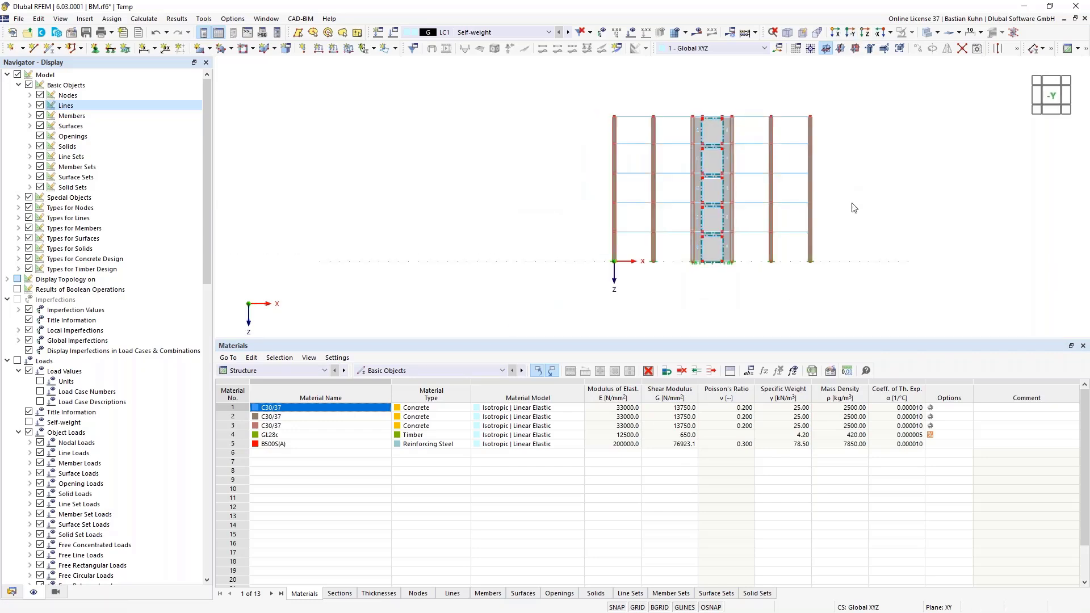
left_click_drag(857, 230, 522, 74)
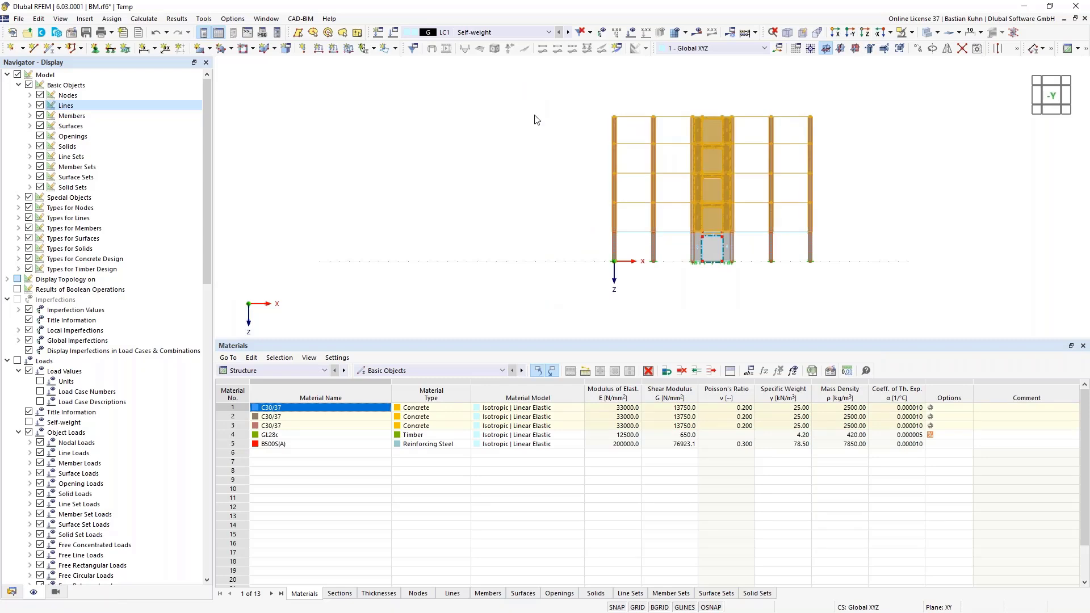
left_click(855, 49)
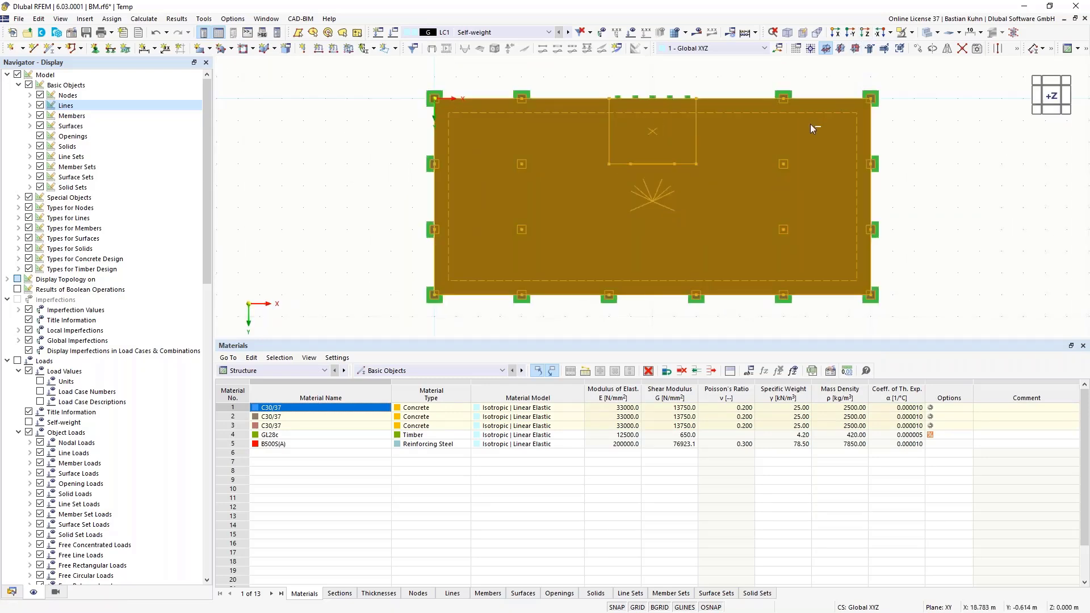
left_click_drag(801, 83, 760, 114, "shift")
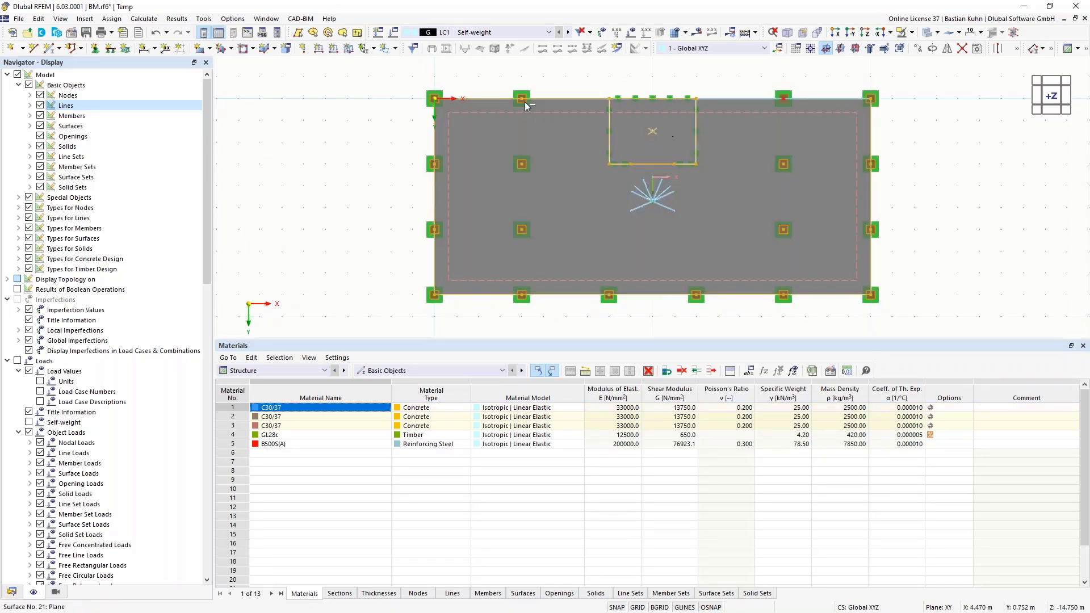
left_click_drag(541, 74, 514, 115, "shift")
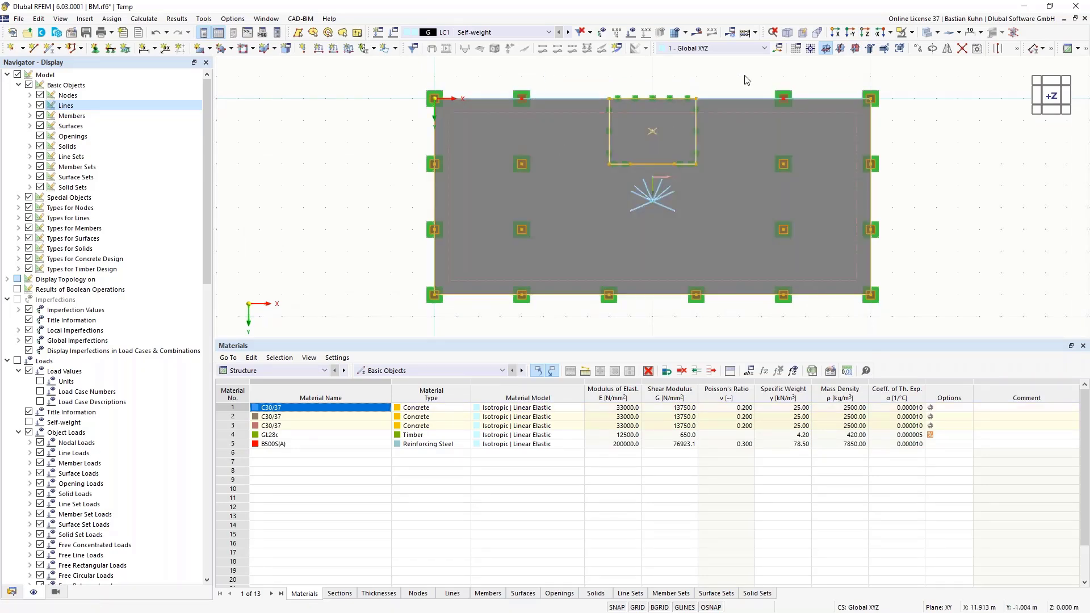
- Open the selected upper-storey columns for editing and show their section settings
left_click(777, 48)
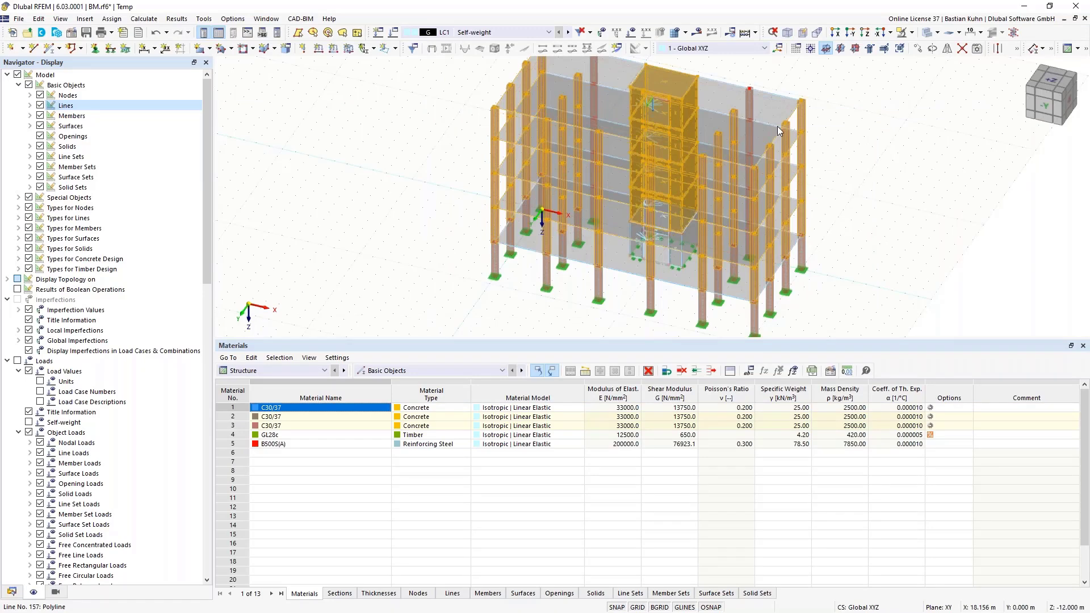
right_click(775, 134)
mouse_move(818, 190)
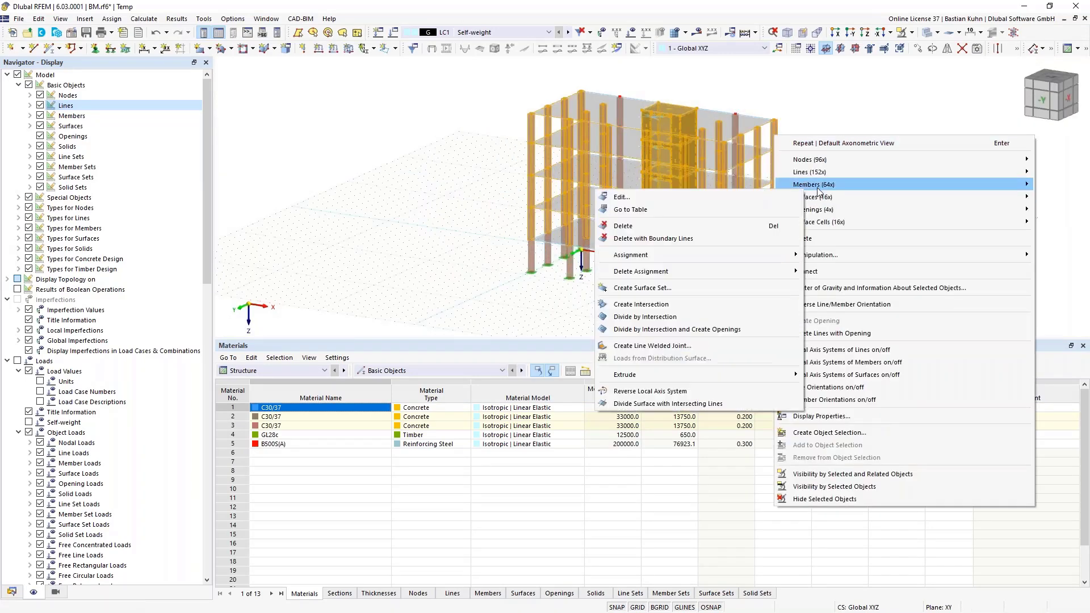
left_click(758, 186)
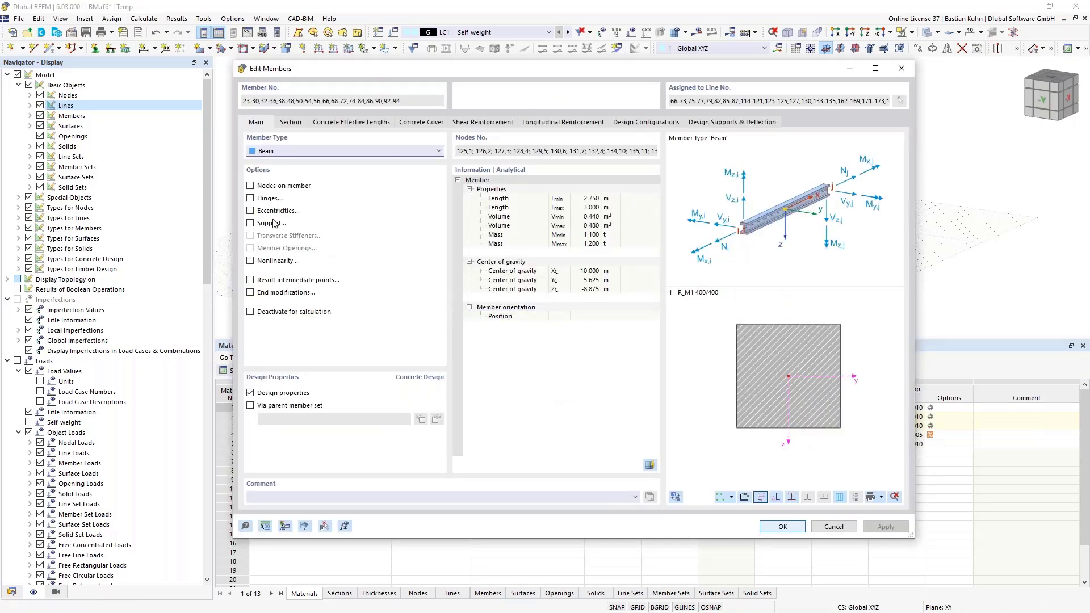
left_click(290, 123)
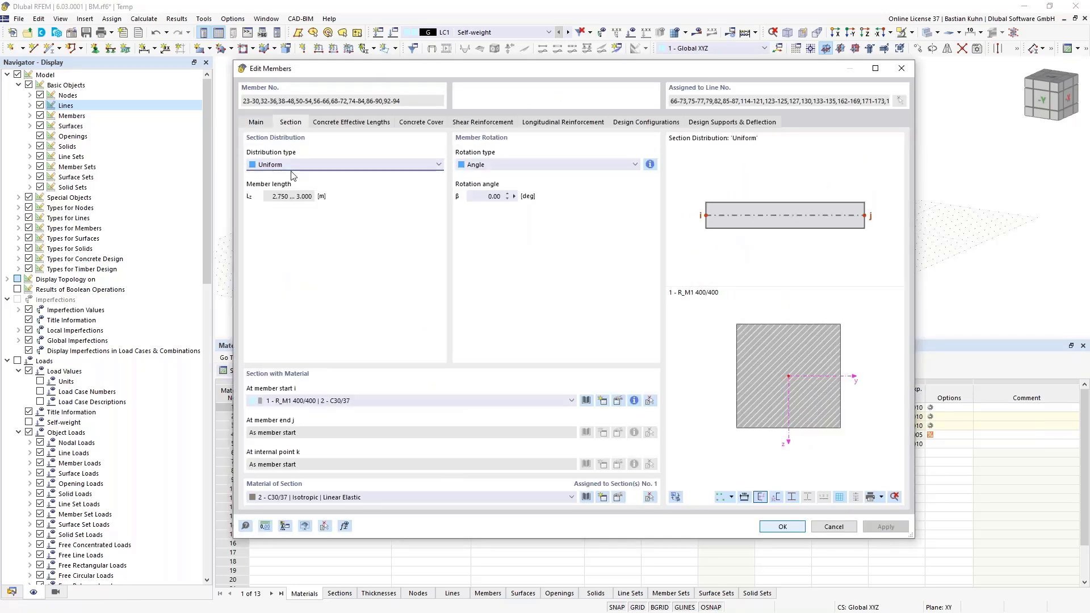
left_click(498, 401)
left_click(497, 400)
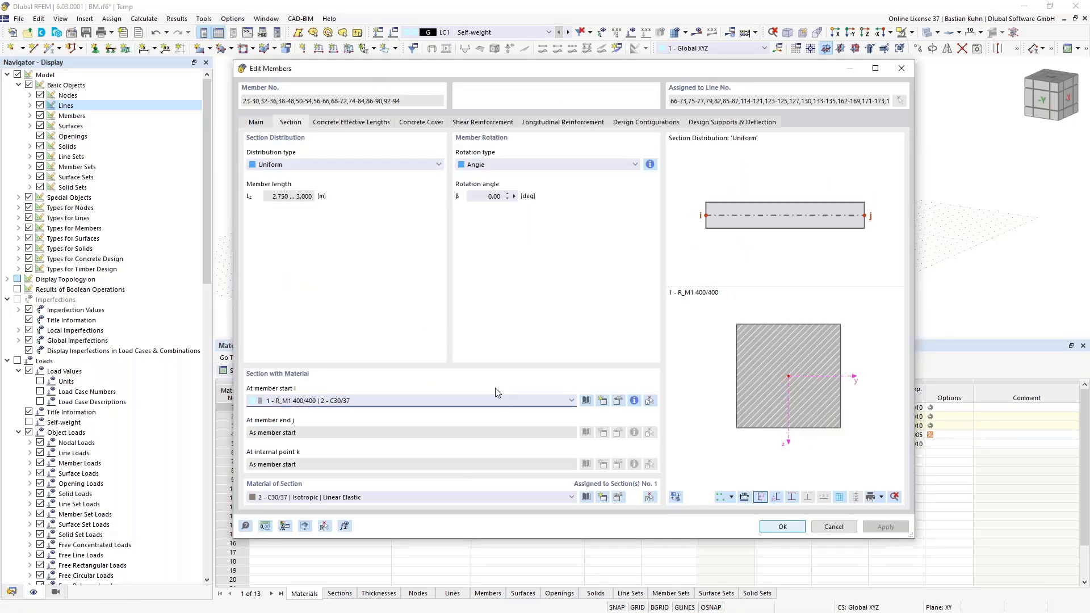
left_click(586, 401)
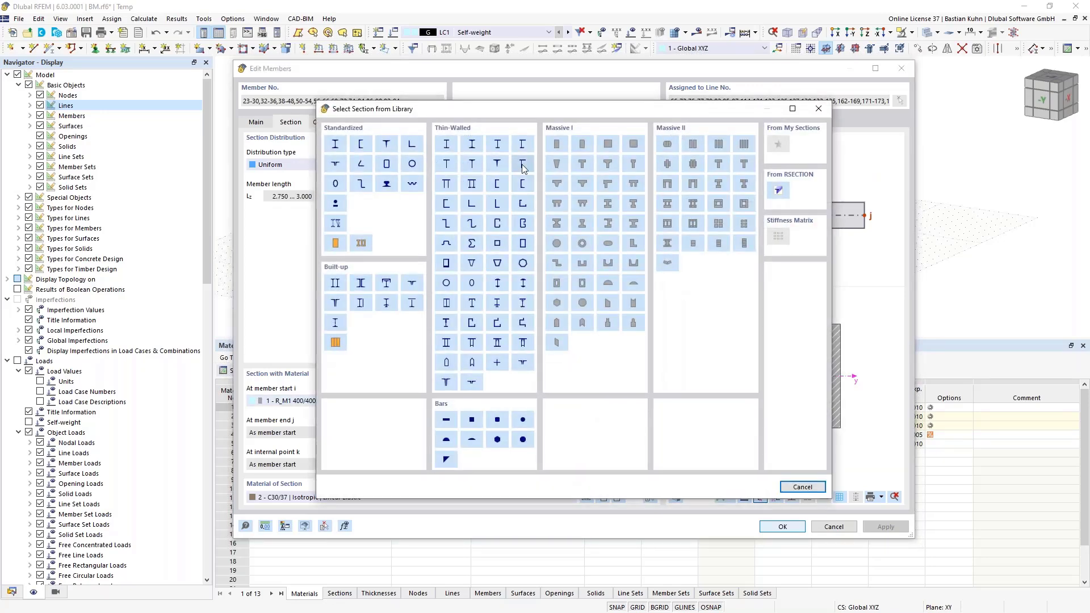
key("Escape")
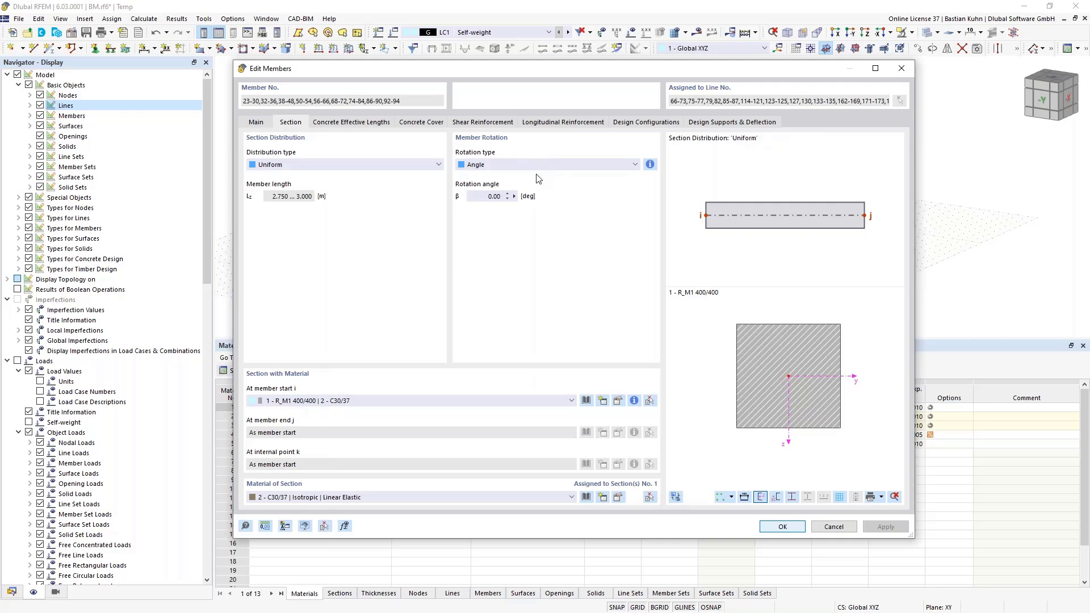
- Create a new rectangular section R_M1 220/220 for the selected columns
left_click_drag(419, 104, 401, 105)
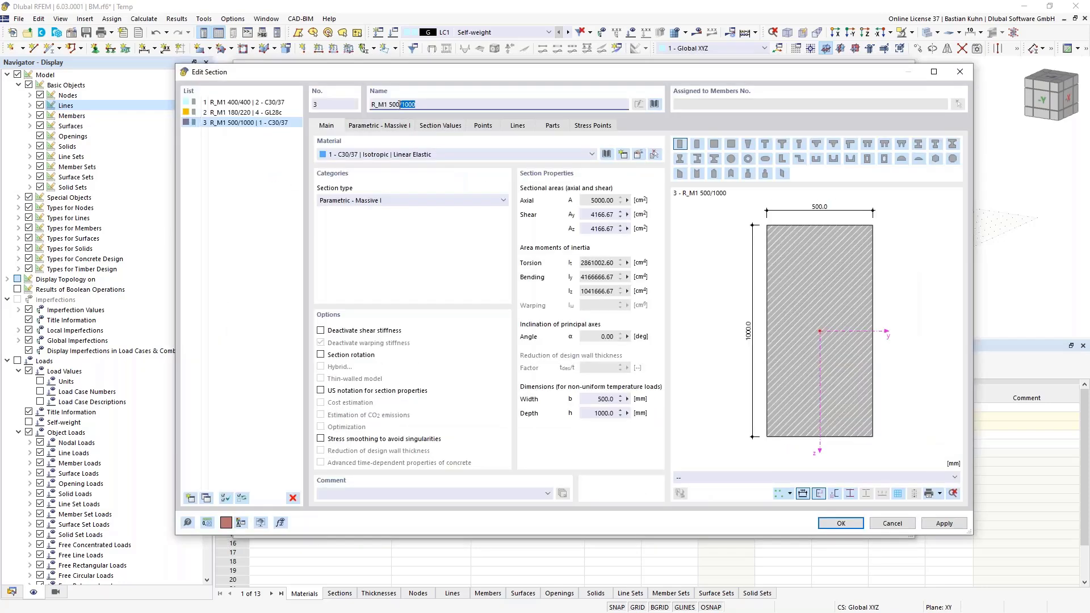
type("220/22")
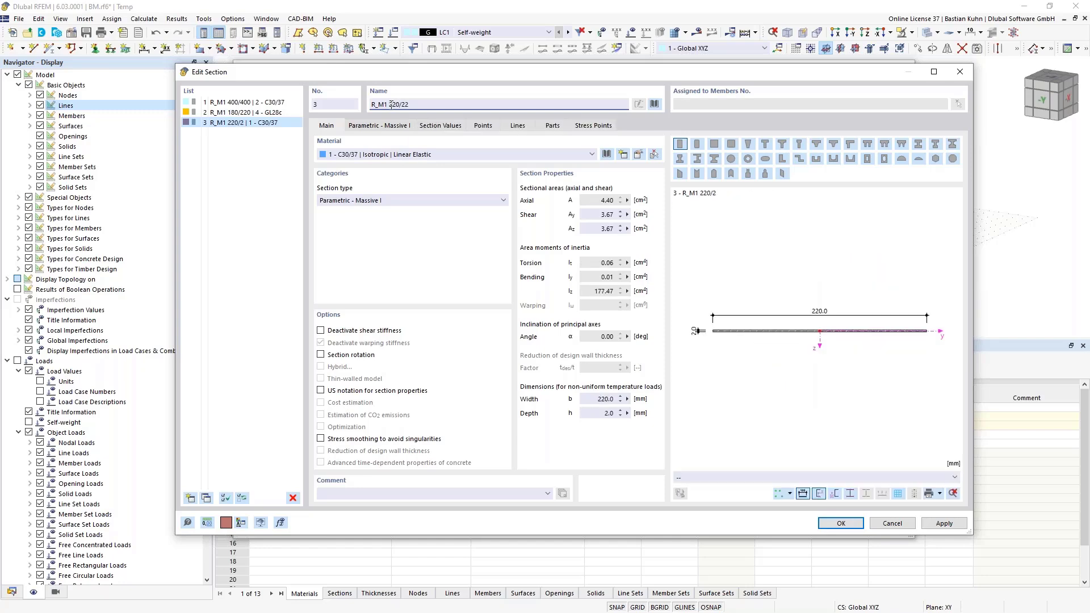
type("0")
- Find Baubuche GL75 Beam in the material library among all material types, assign it to the 220/220 section and accept the section
left_click(606, 155)
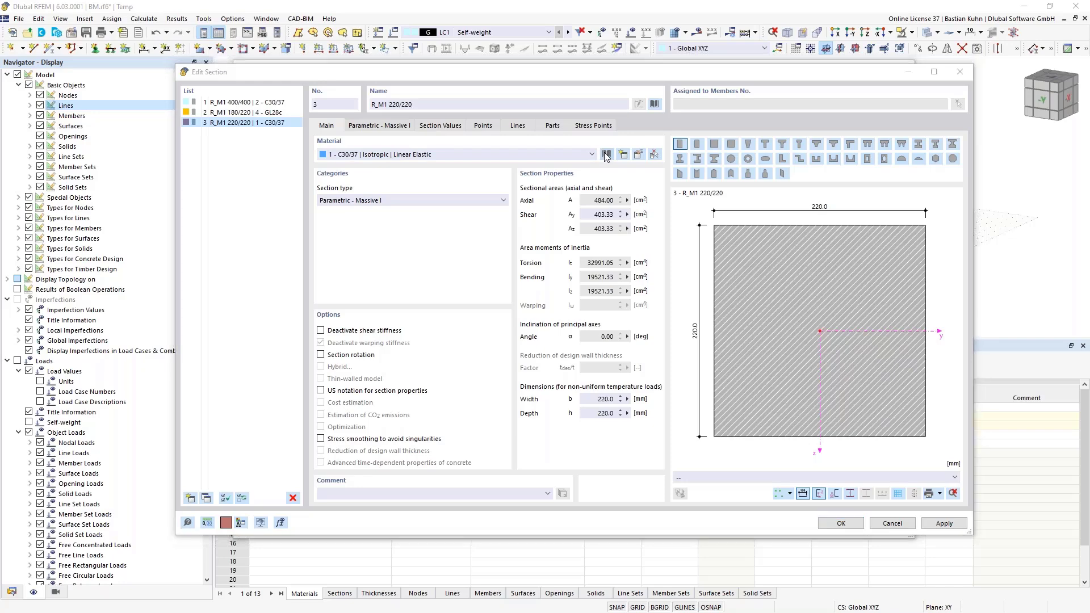
left_click(260, 143)
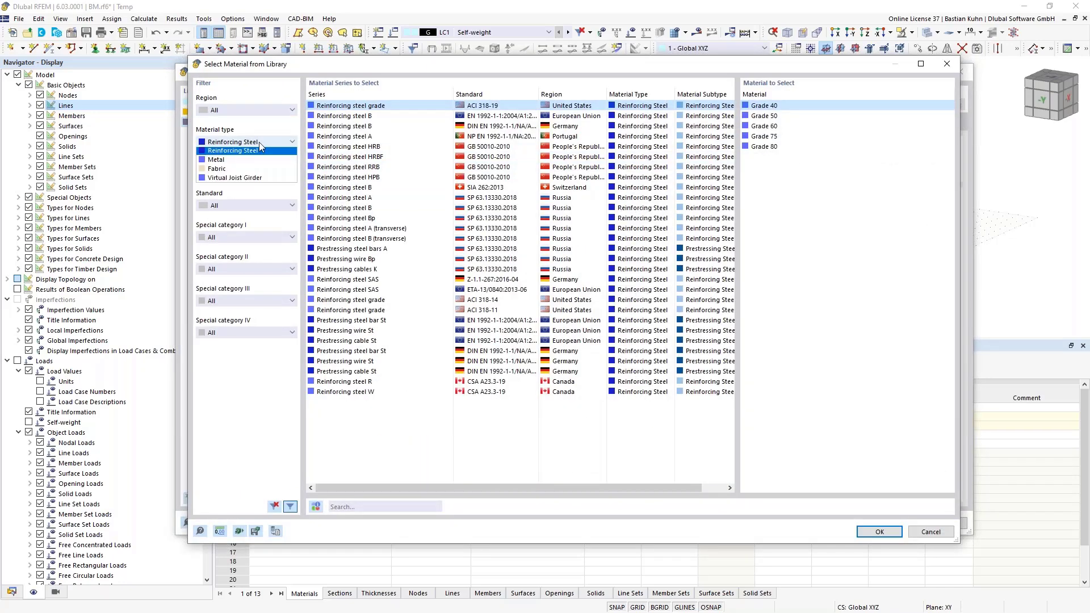
left_click(260, 152)
left_click(356, 507)
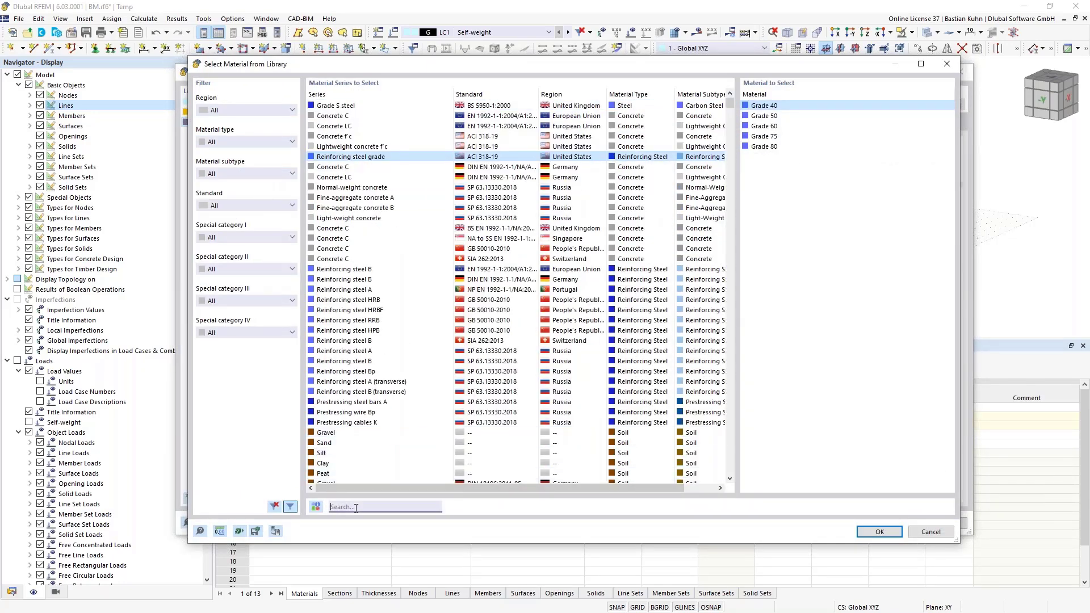
type("Baubu")
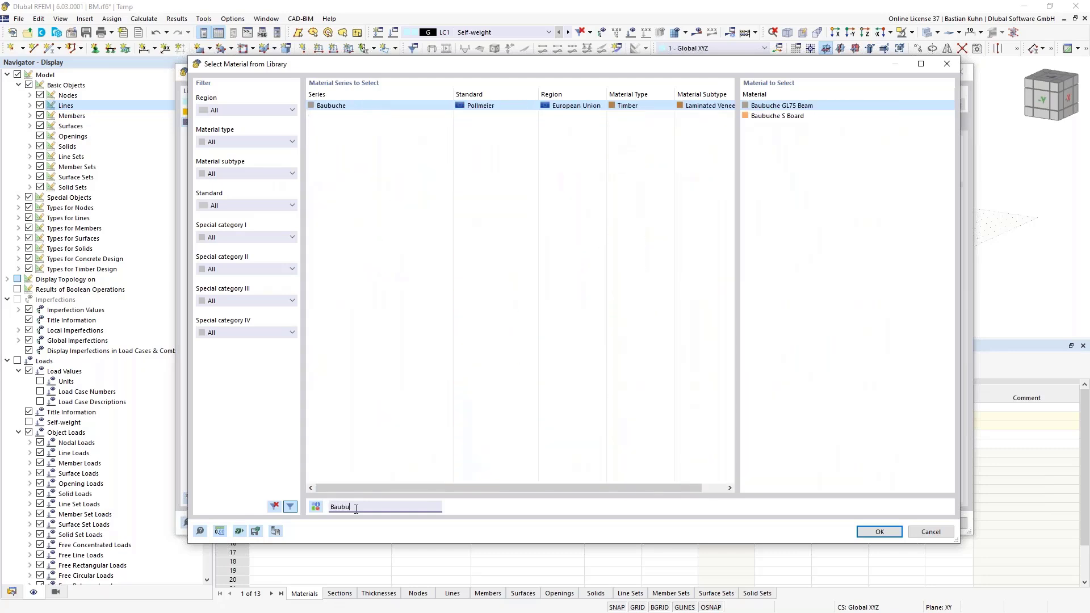
left_click(874, 534)
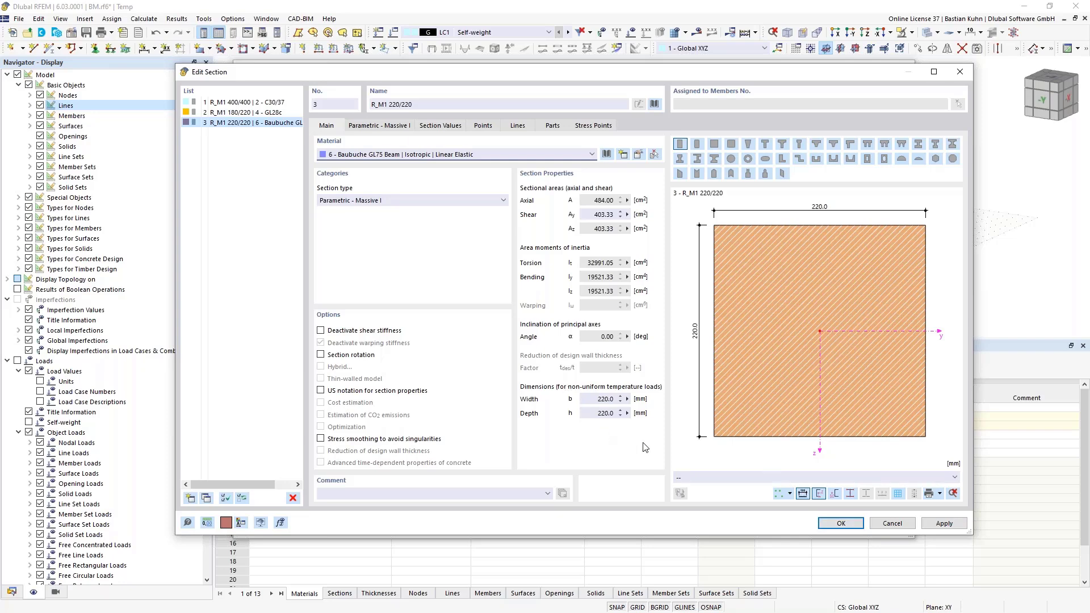
left_click(832, 523)
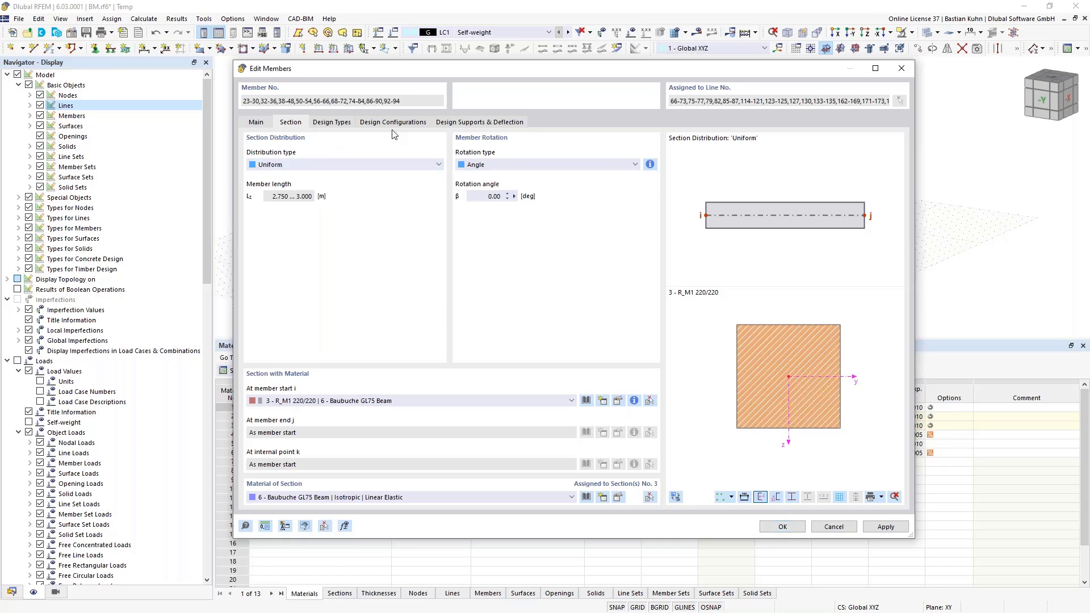
- Assign Service Class 1 to the upper-storey timber columns and accept the member changes
left_click(334, 122)
left_click(381, 196)
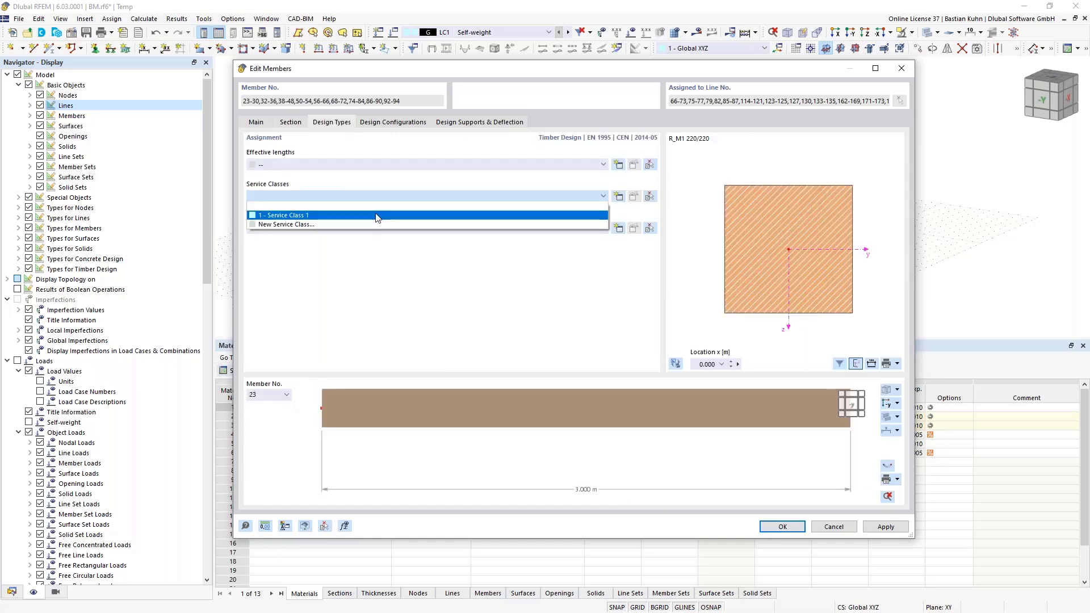
left_click(375, 215)
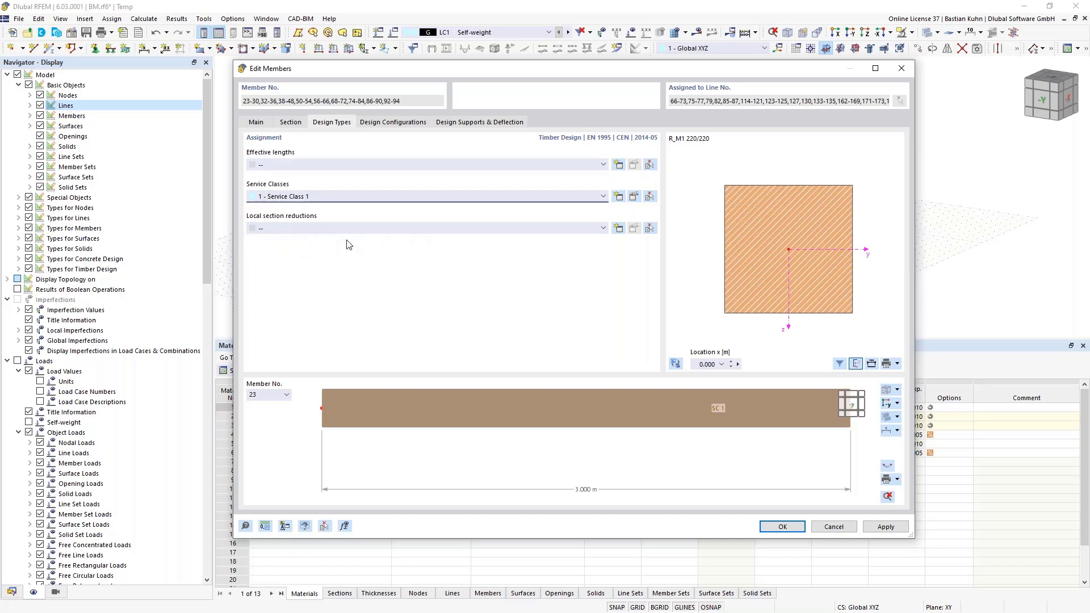
left_click(770, 528)
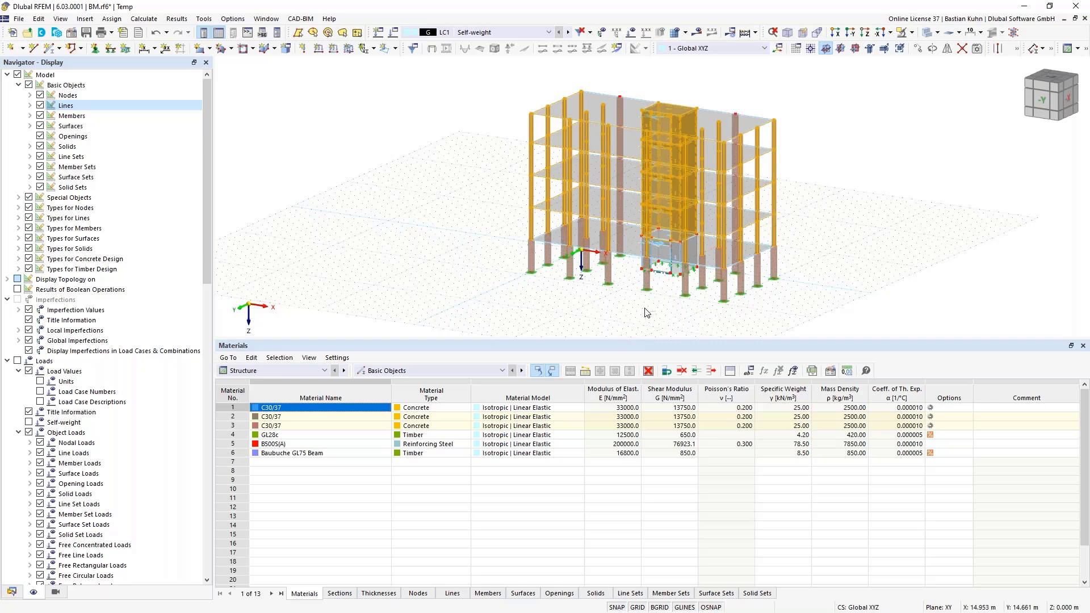
- Select all objects of the top storey in the reverse Y-direction view and open the selected members for editing
left_click(841, 49)
left_click_drag(865, 266, 497, 131)
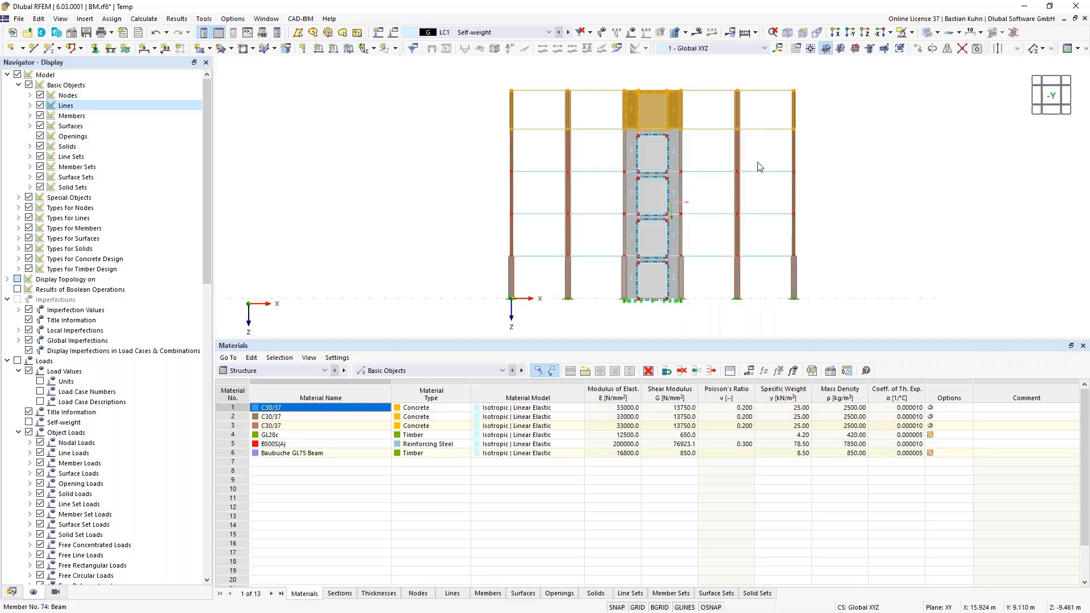
mouse_move(850, 123)
middle_mouse_down("ctrl")
mouse_move(839, 107)
mouse_move(808, 146)
mouse_move(813, 158)
middle_mouse_up("ctrl")
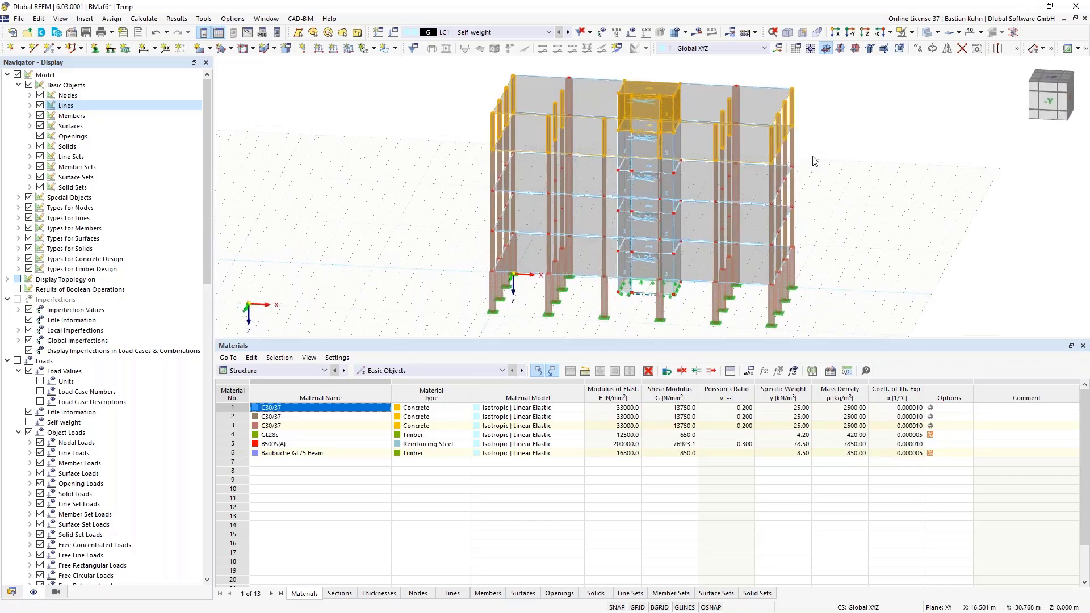
right_click(795, 110)
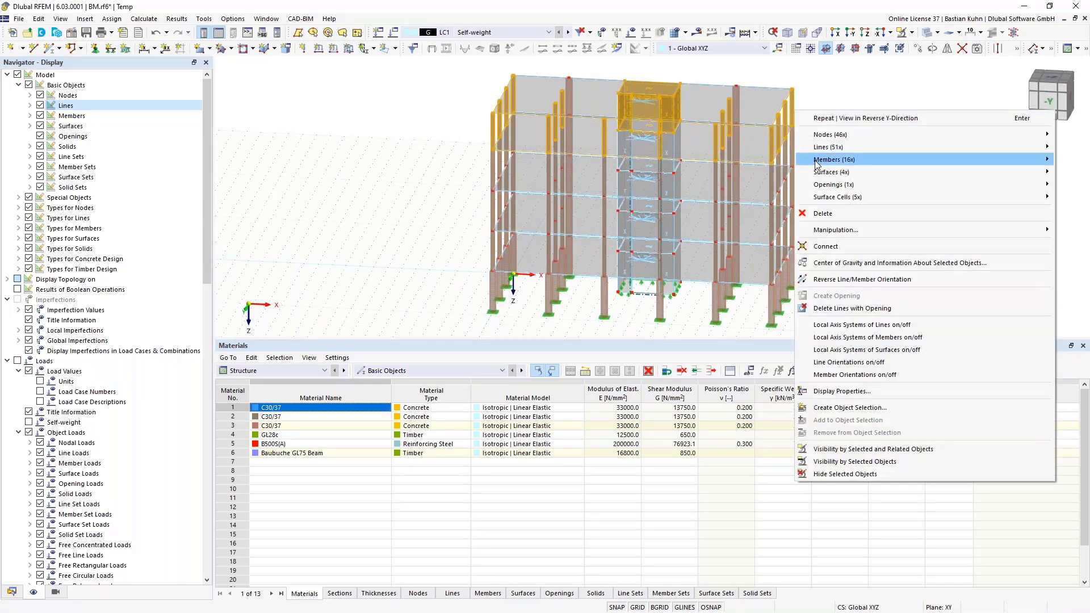
mouse_move(817, 161)
left_click(751, 163)
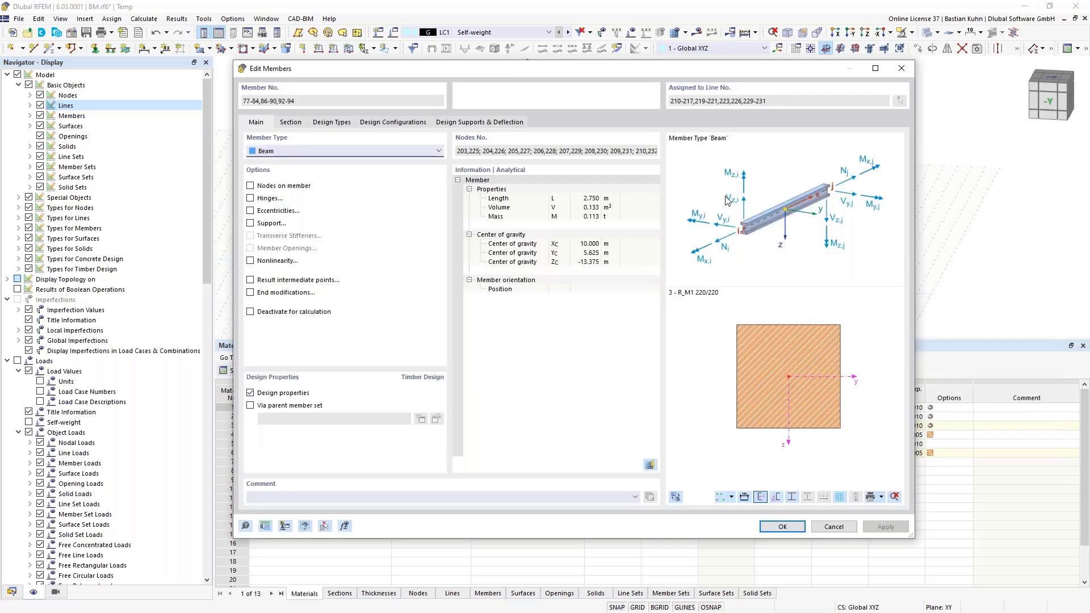
- Create a member hinge releasing φy and φz, and assign it to the start and end of the top-storey columns
left_click(251, 199)
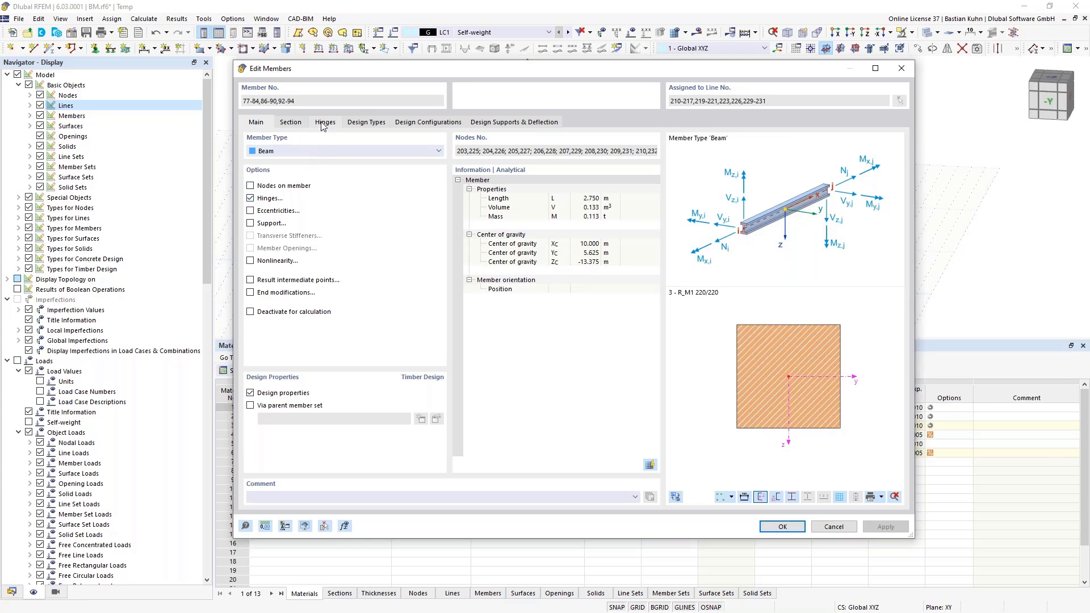
left_click(322, 125)
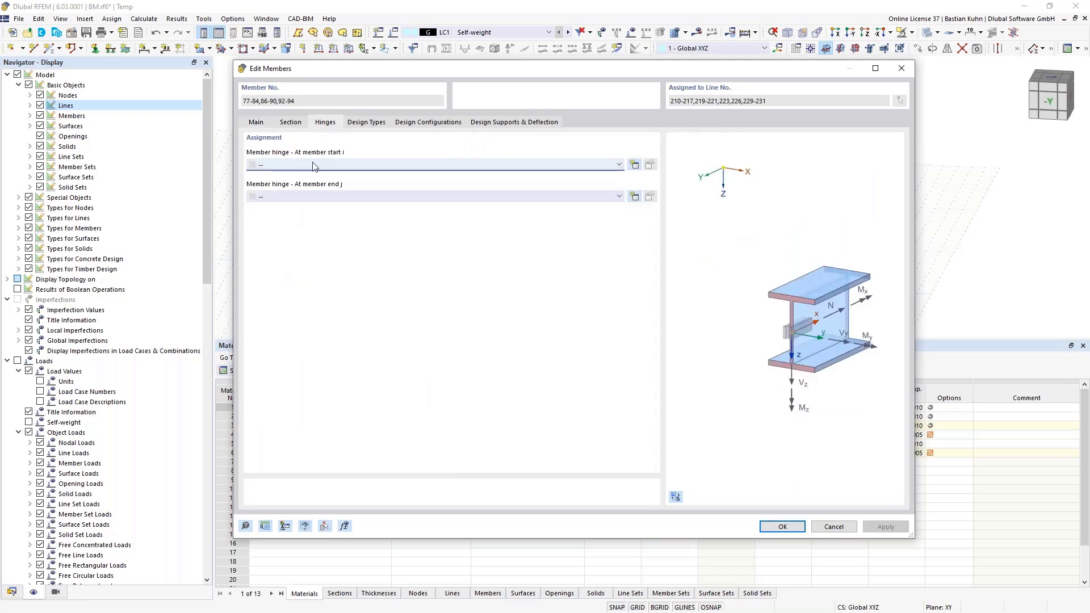
left_click(634, 165)
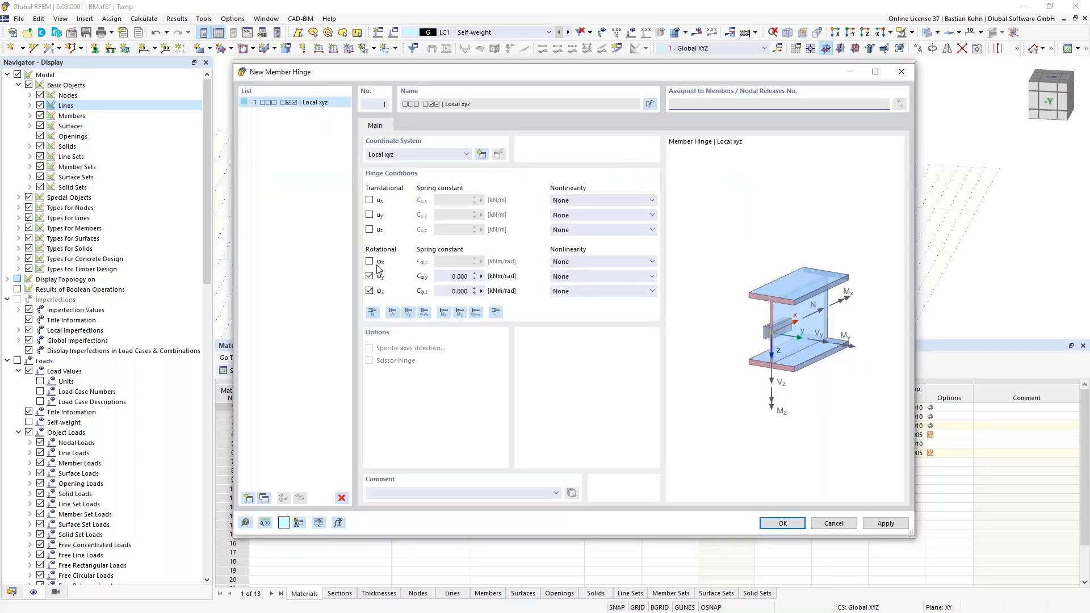
left_click(771, 519)
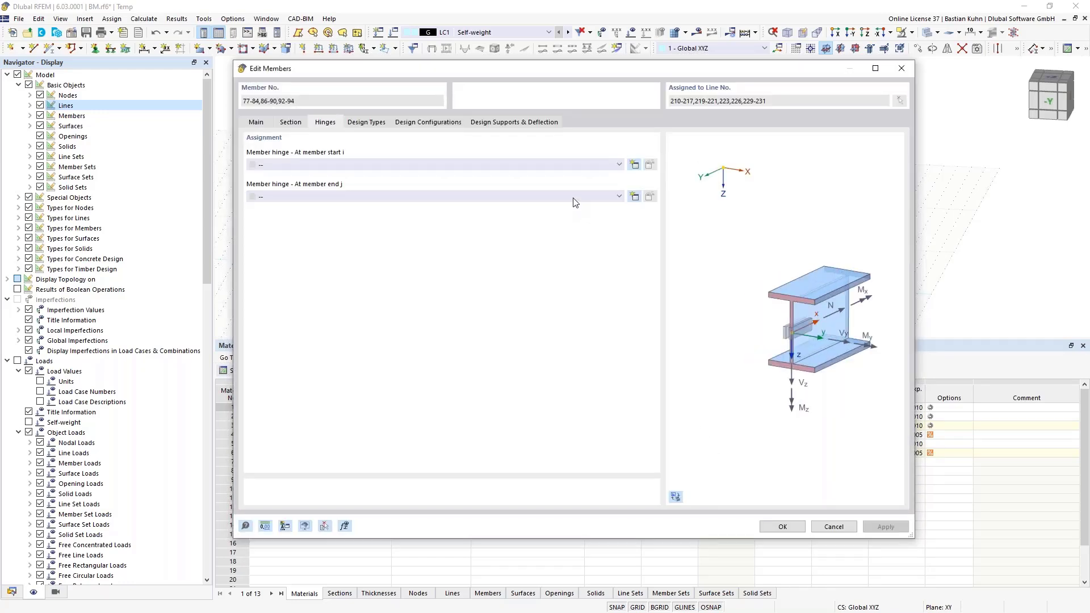
left_click(573, 198)
left_click(569, 214)
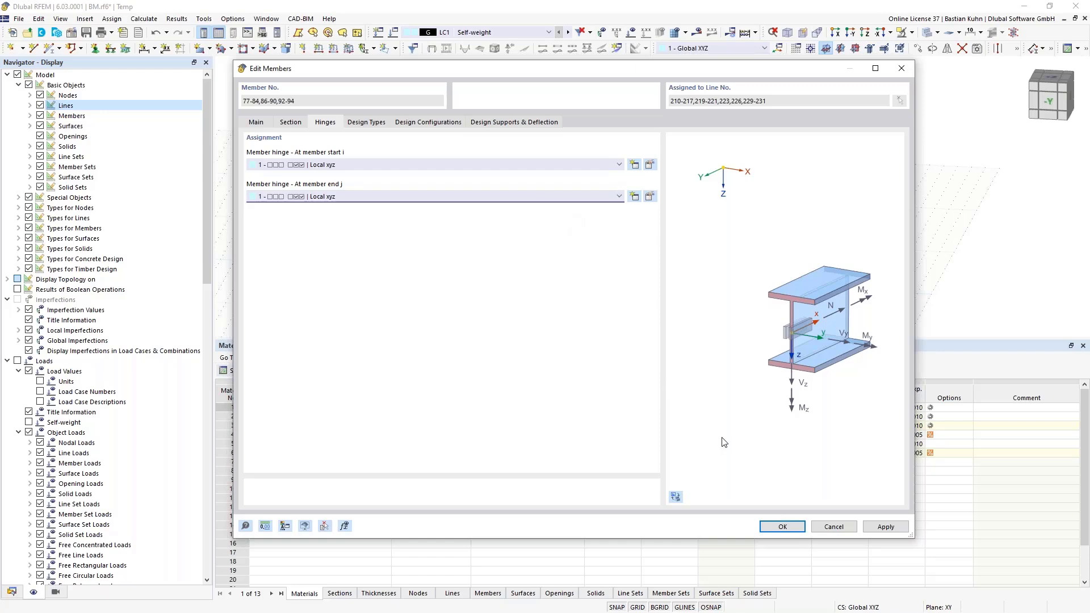
left_click(776, 528)
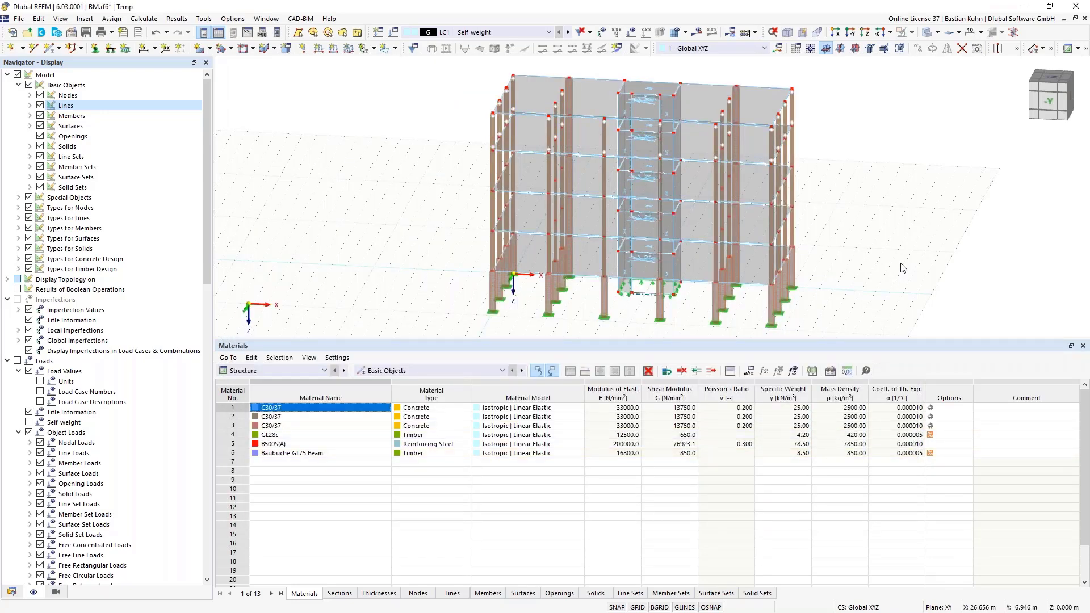
- Delete the concrete roof slab surface at the top of the building
middle_click_drag(890, 258, 793, 283, "ctrl")
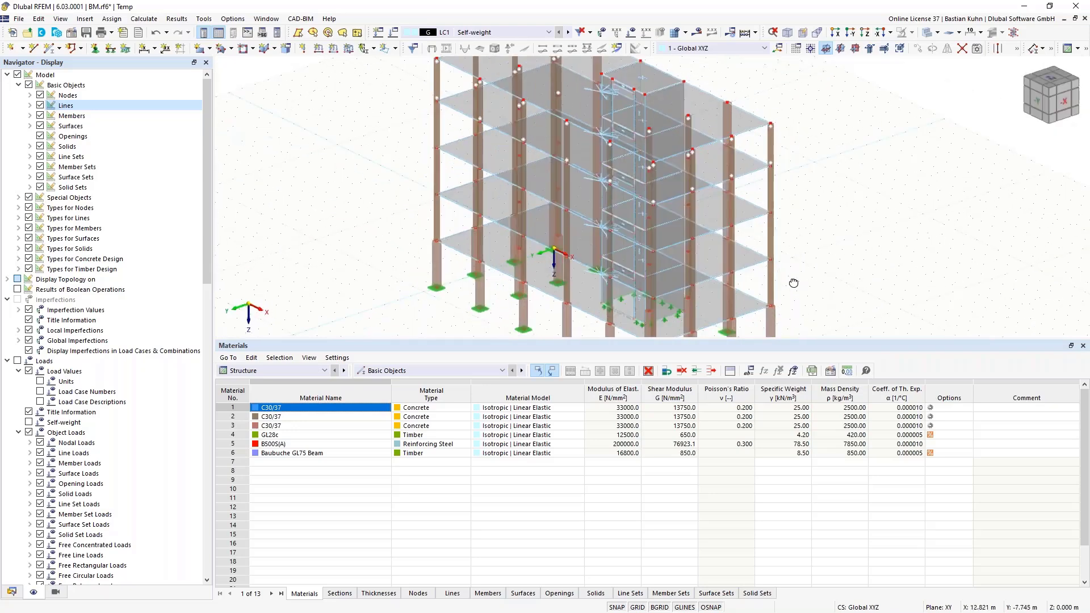
left_click(699, 103)
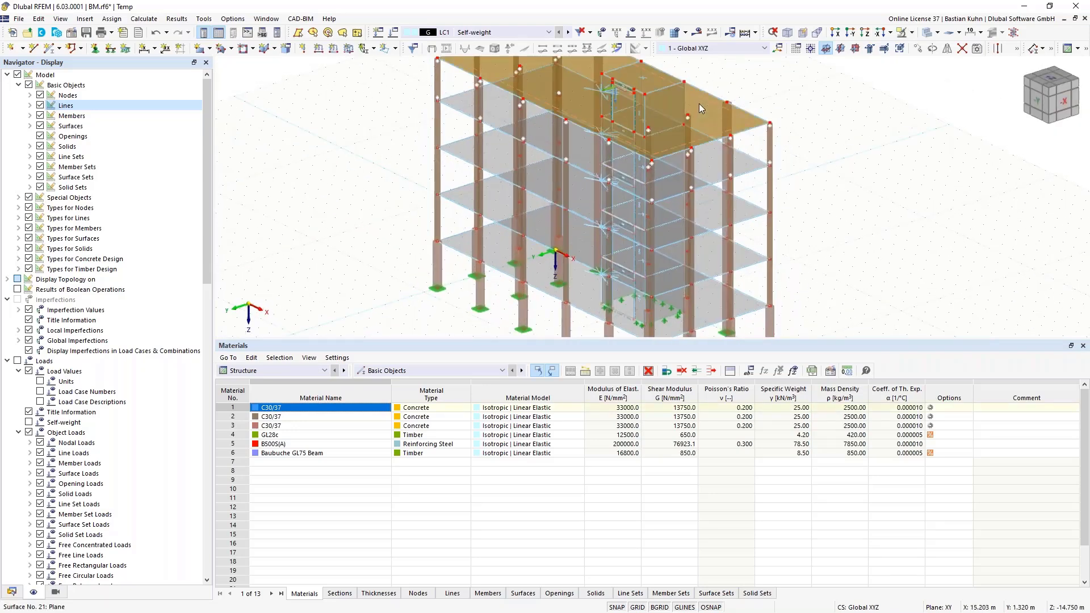
key("Delete")
- Begin a new rectangular surface with a new thickness of type Layers and show its layer definition
scroll(766, 112, "down", 2)
middle_click_drag(763, 160, 854, 218, "ctrl")
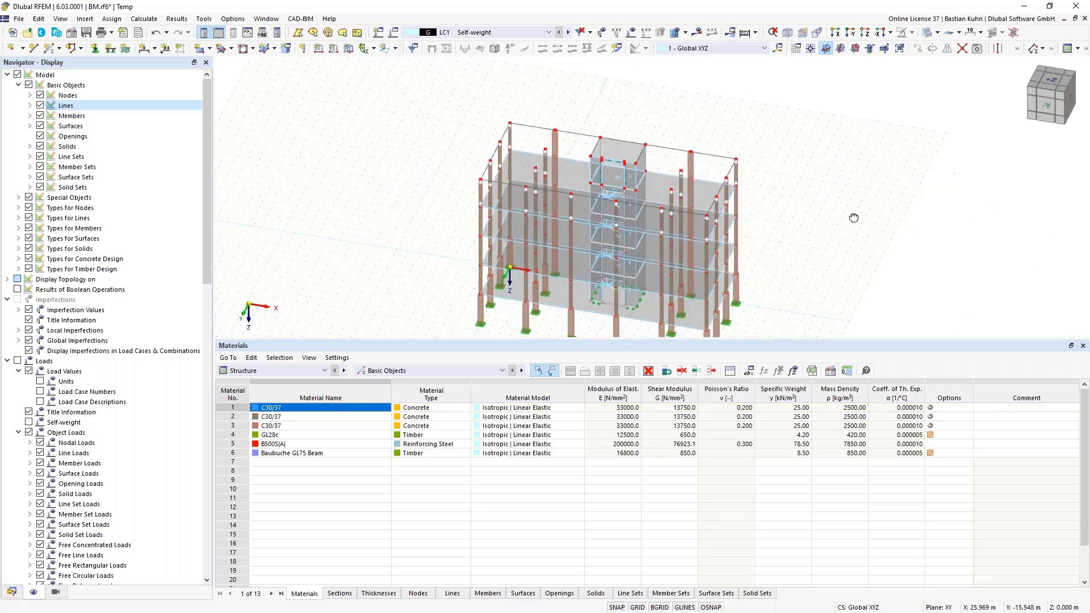
left_click(200, 48)
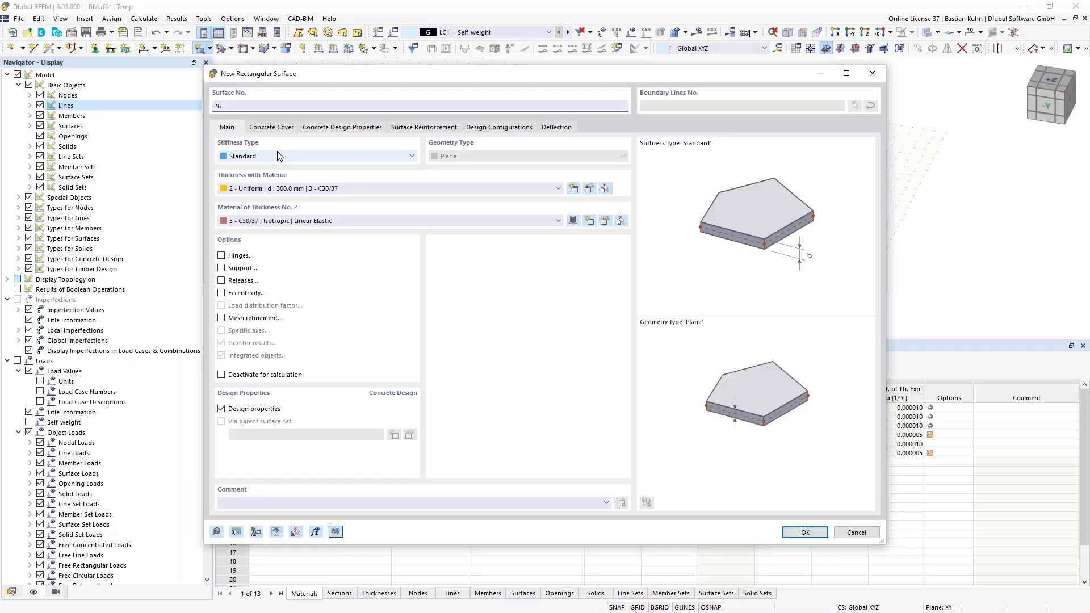
left_click(550, 189)
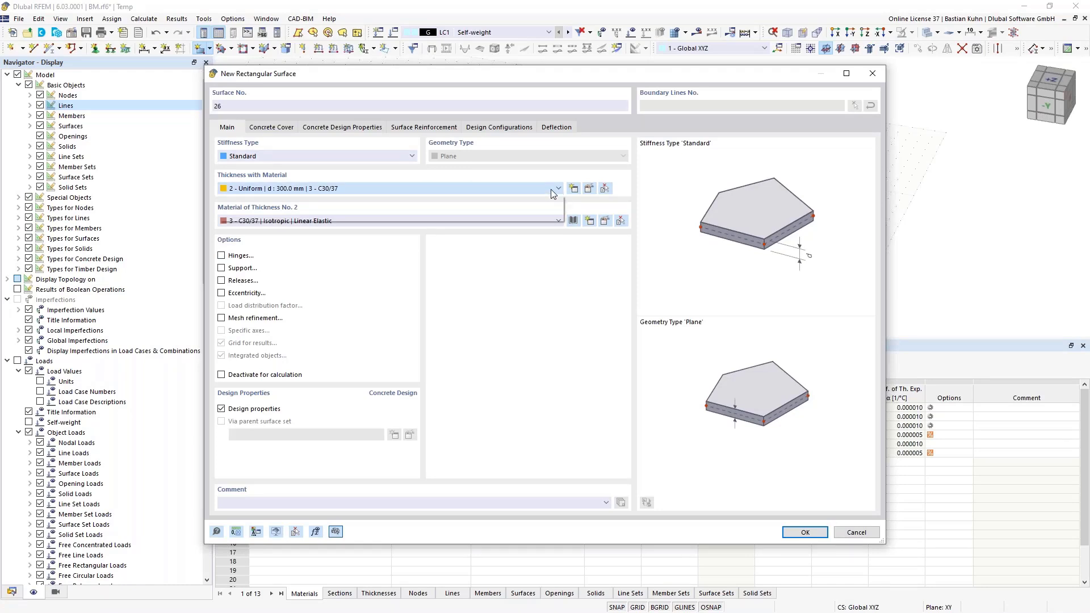
left_click(528, 215)
left_click(429, 145)
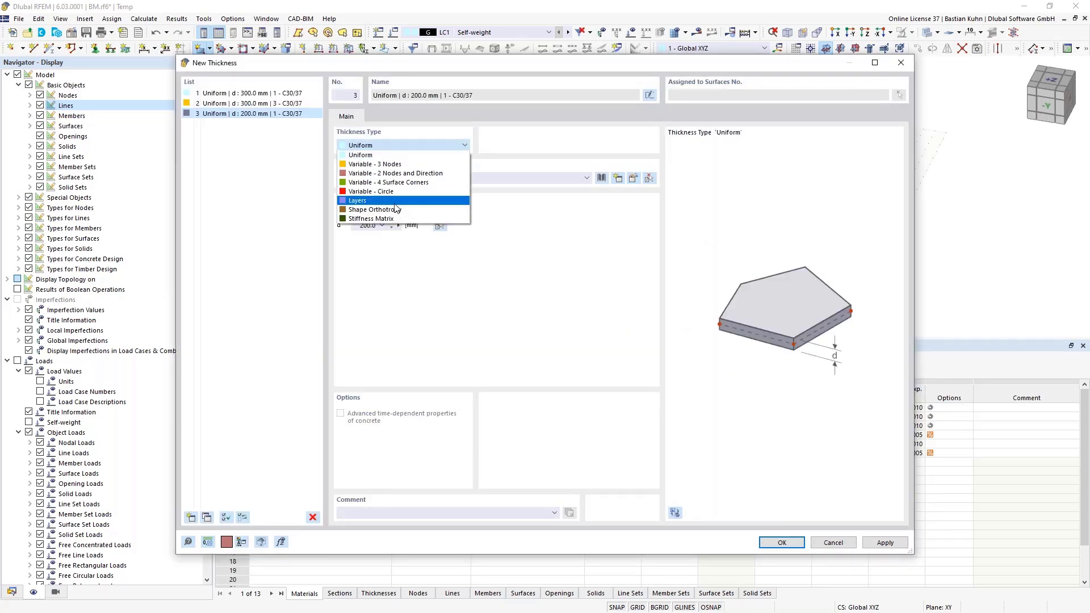
left_click(357, 201)
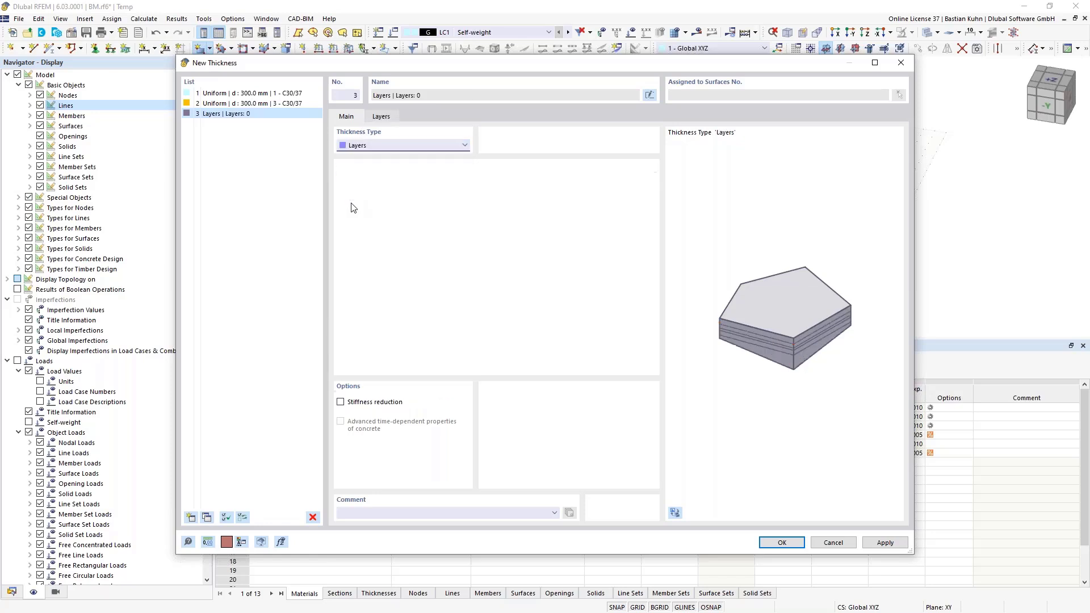
left_click(381, 117)
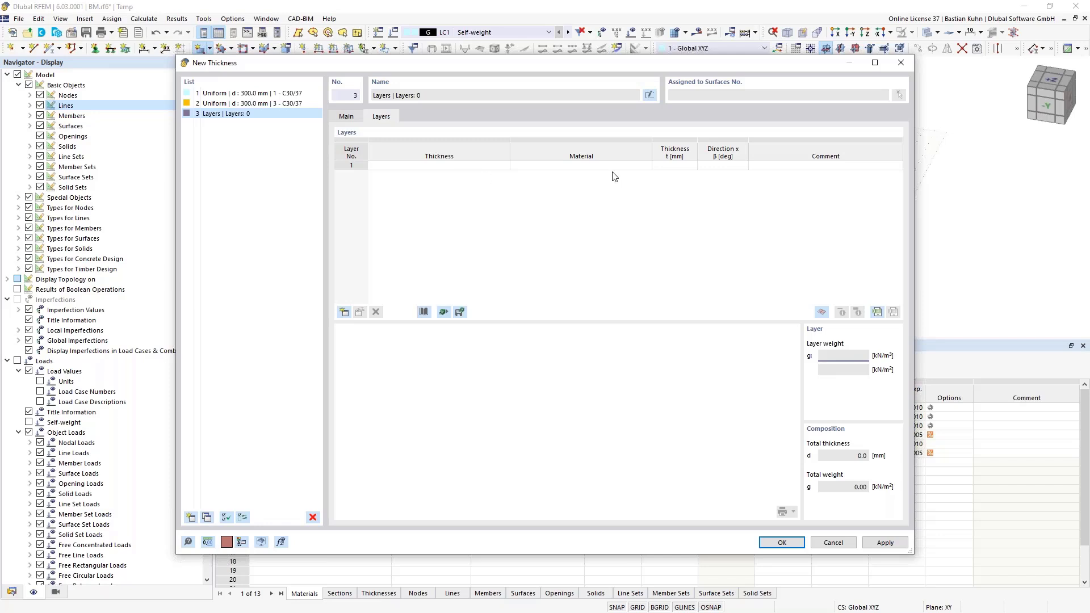
- Load the Binderholz BBS SYS 220-5s composition from the library as the layers, check its stiffness reduction and accept the thickness
left_click(425, 312)
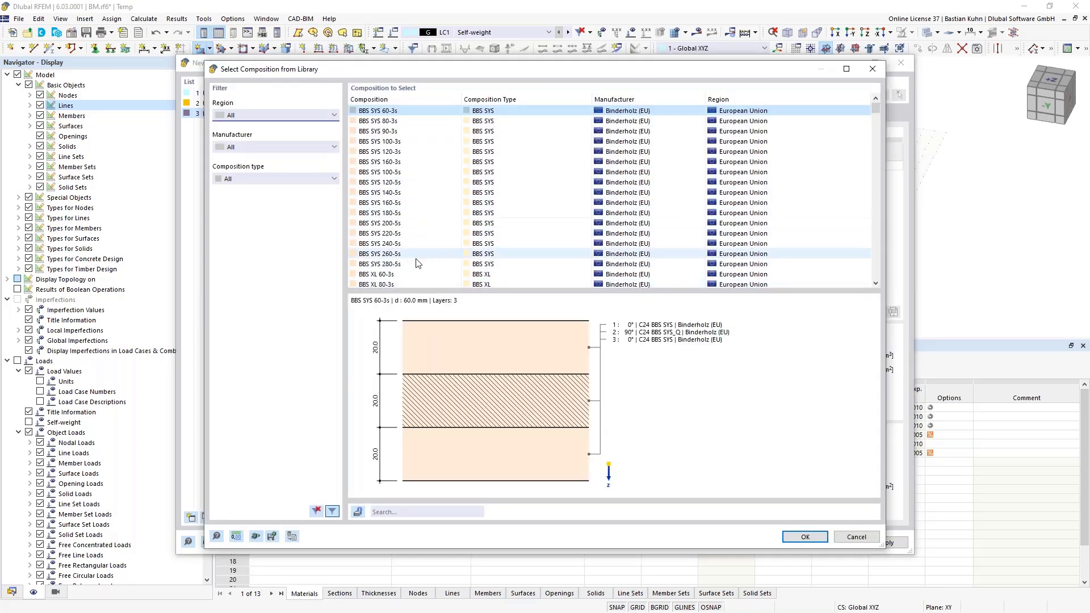
left_click(396, 234)
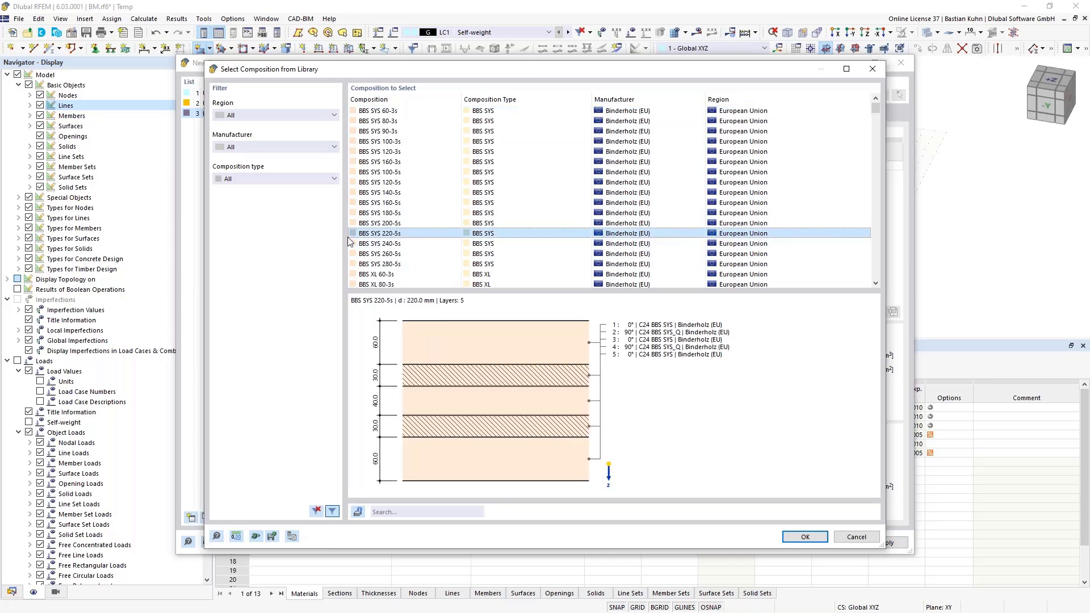
left_click(805, 536)
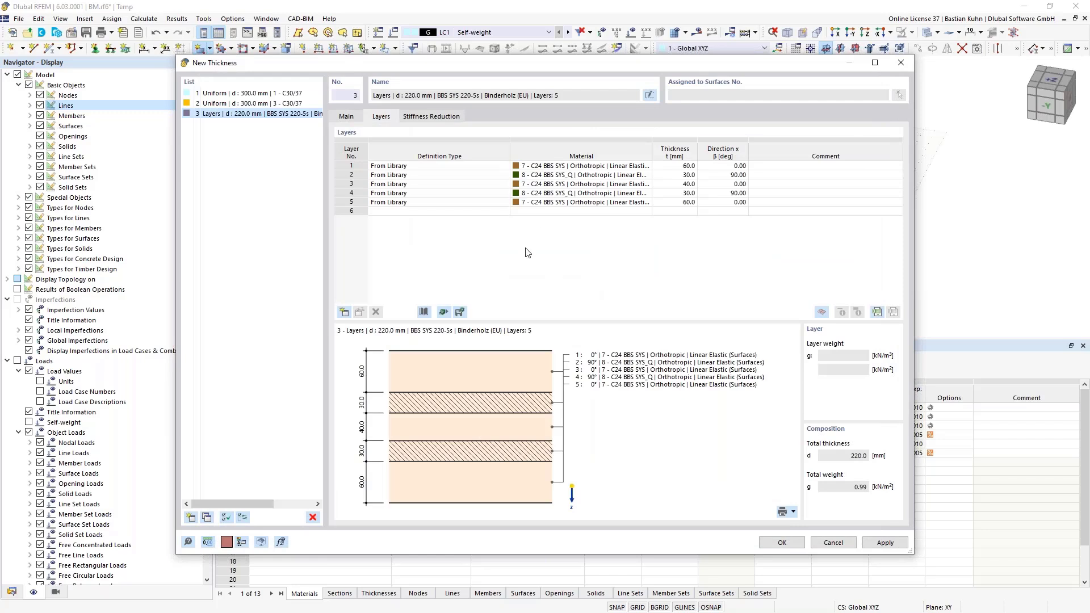
left_click(441, 118)
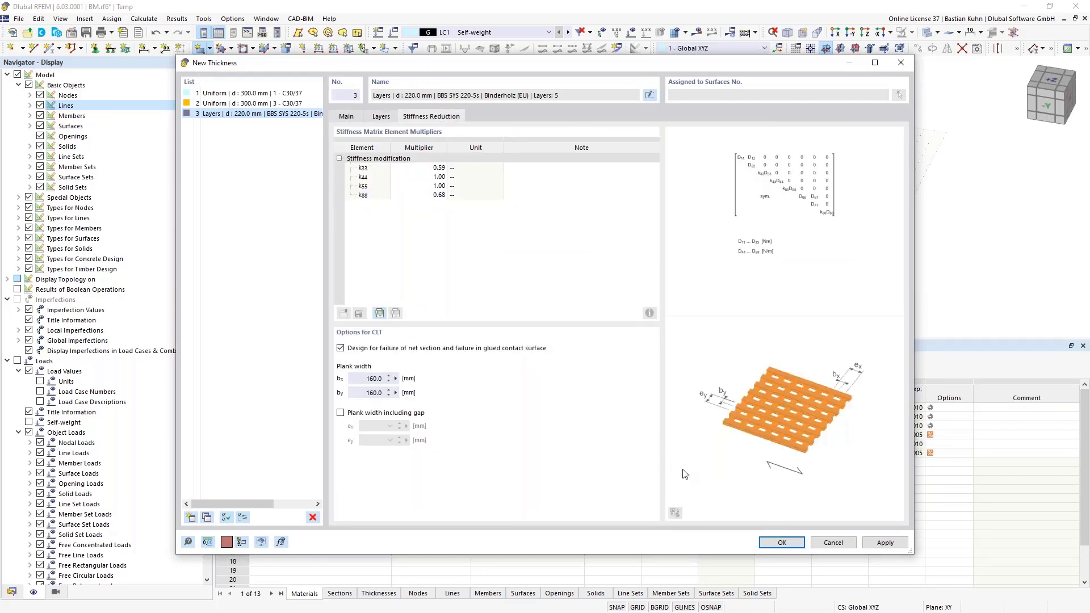
left_click(781, 543)
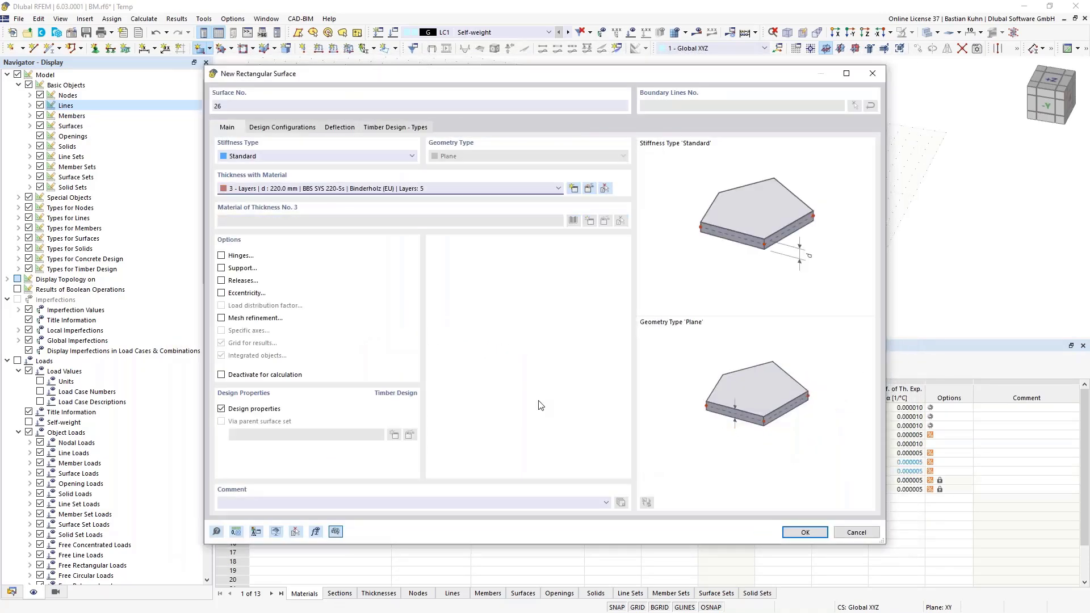
- Review the new surface's timber design configuration and deflection settings, and accept the surface properties
left_click(270, 128)
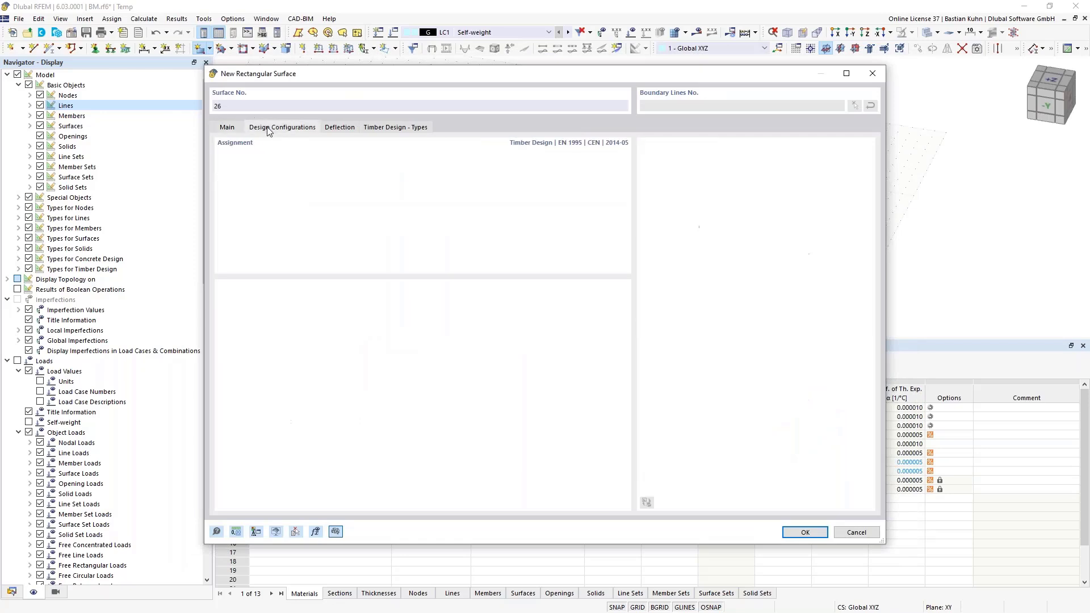
left_click(342, 128)
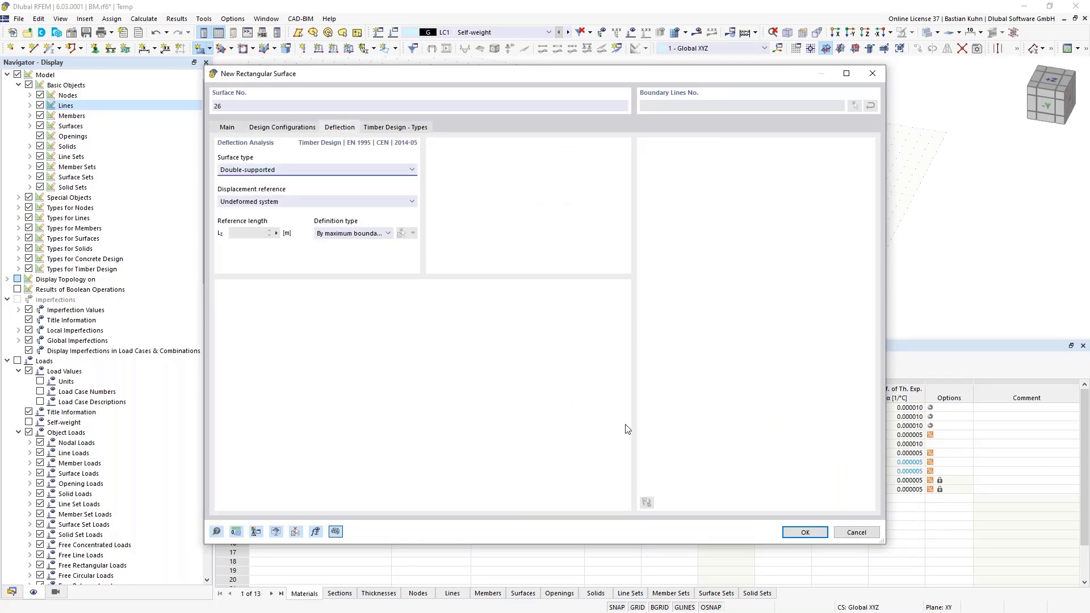
left_click(801, 532)
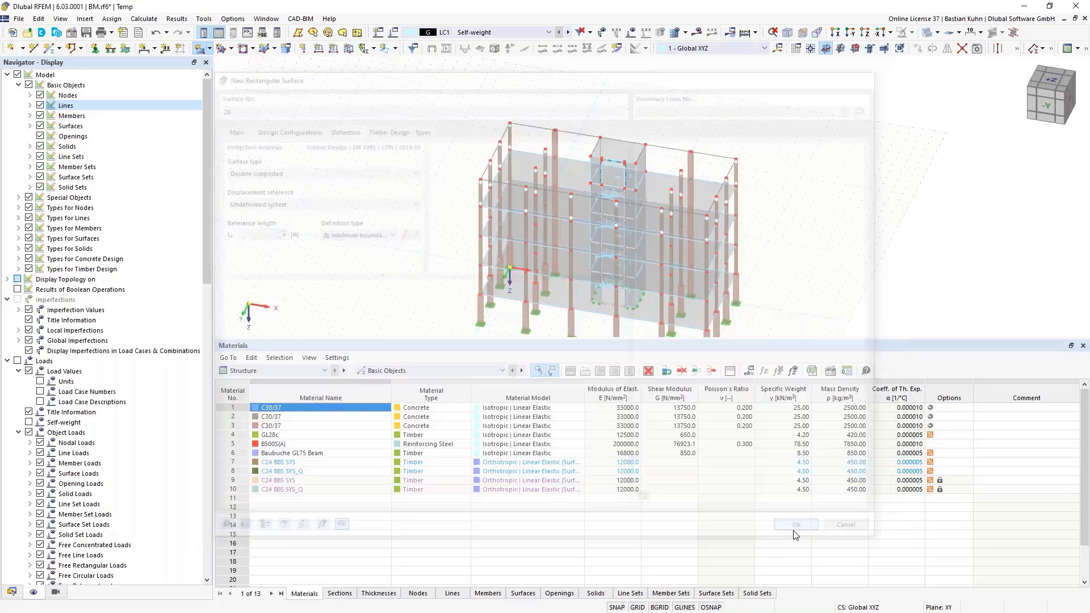
scroll(545, 150, "up", 4)
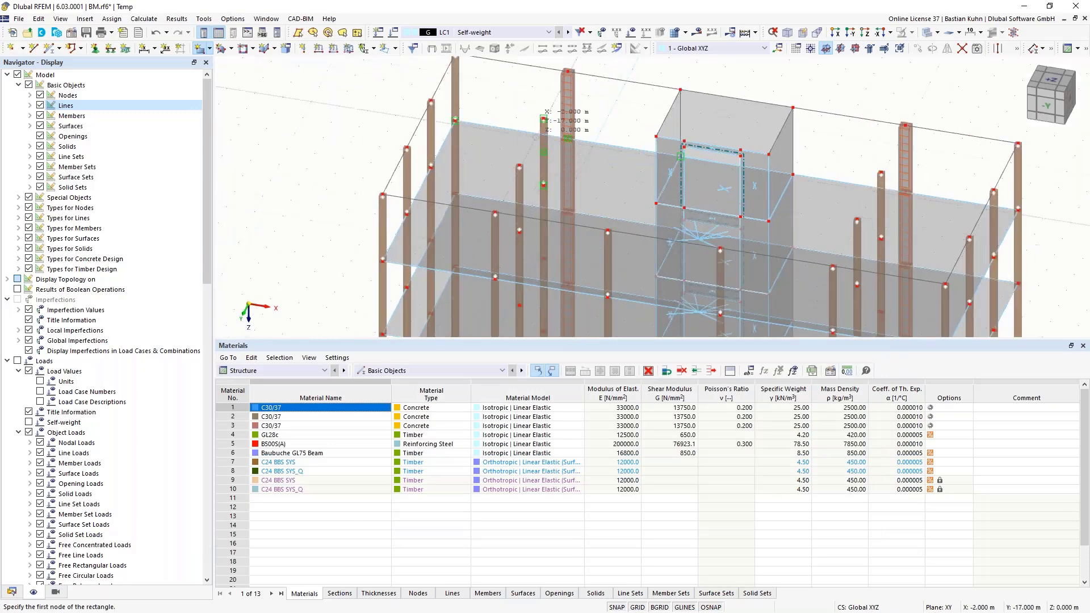
left_click(543, 122)
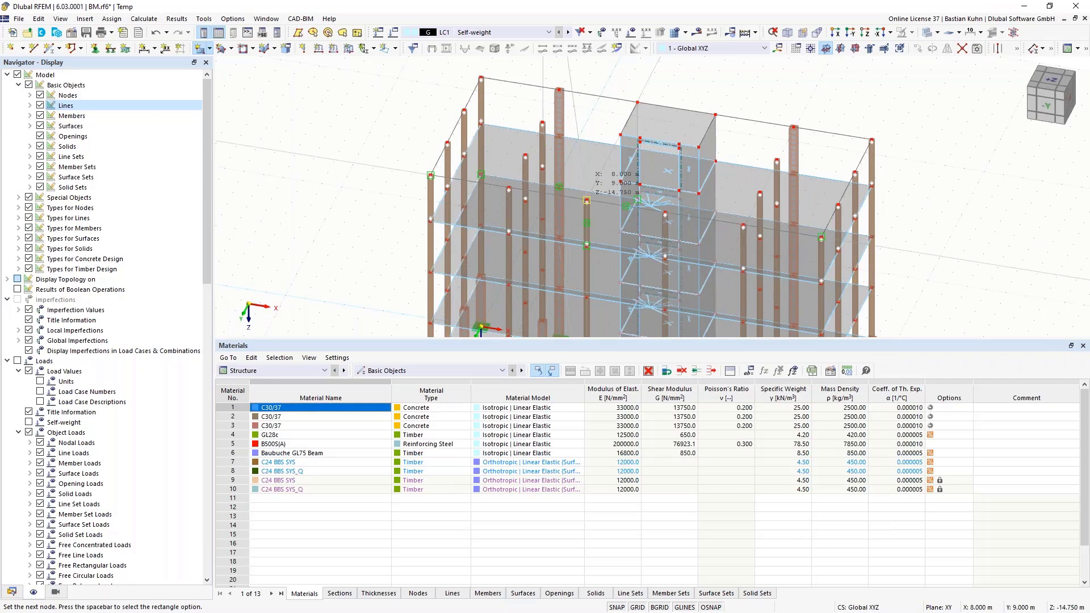
scroll(602, 171, "up", 3)
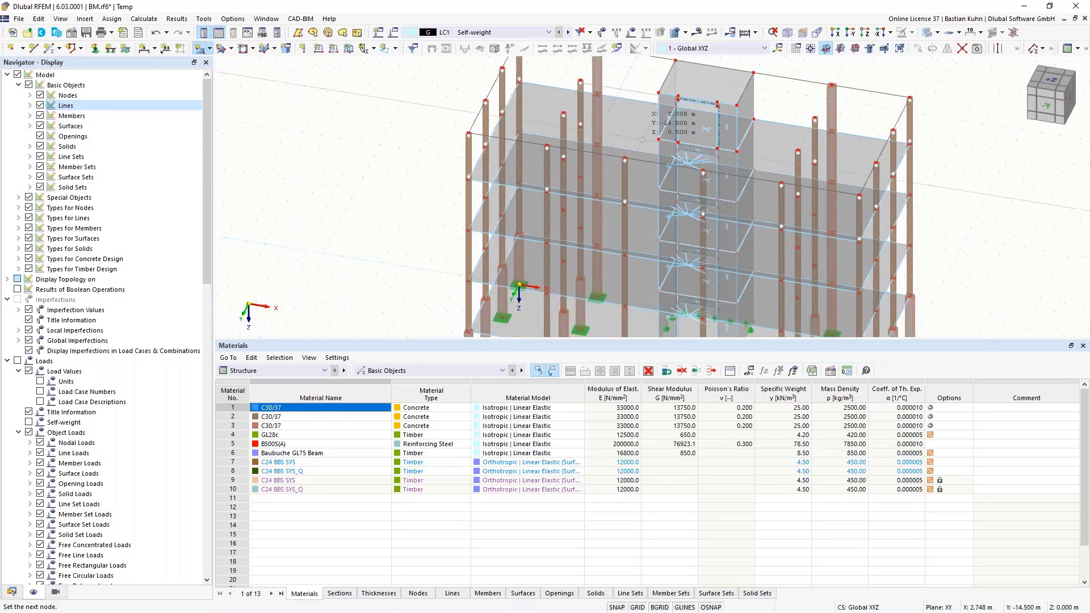
scroll(669, 152, "down", 5)
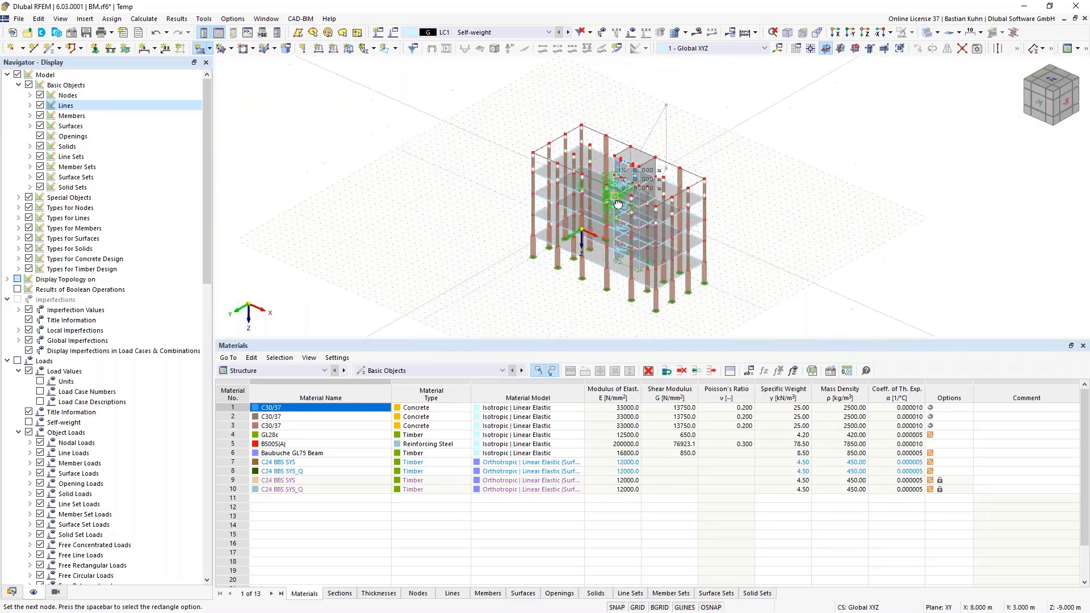
key("Escape")
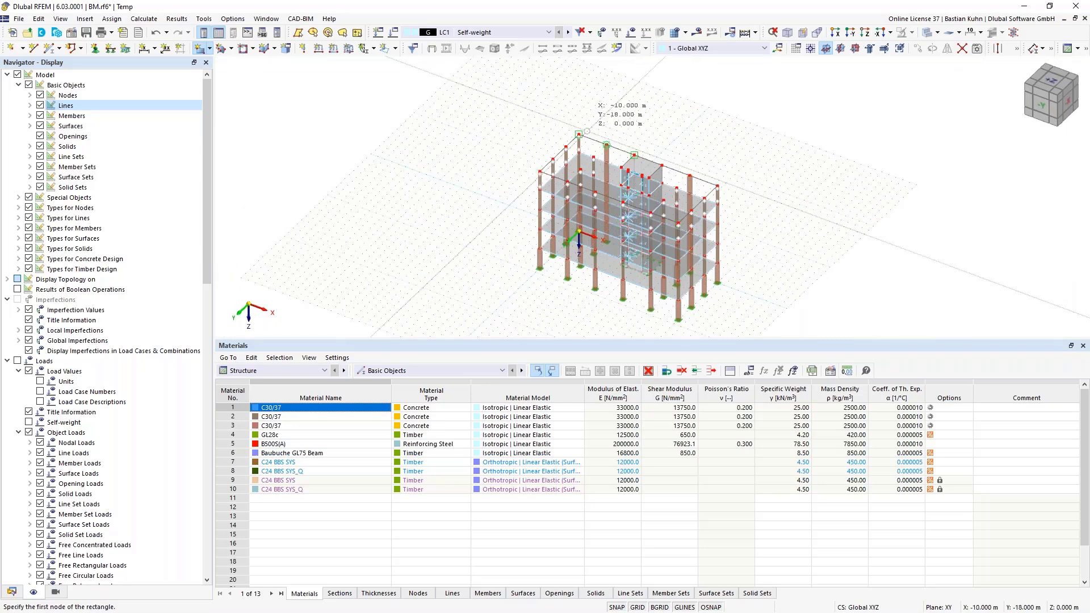
- Draw two rectangular timber roof surfaces over one half of the building: one beside the wall core and one over the outer end bay
scroll(594, 154, "up", 5)
scroll(593, 154, "up", 1)
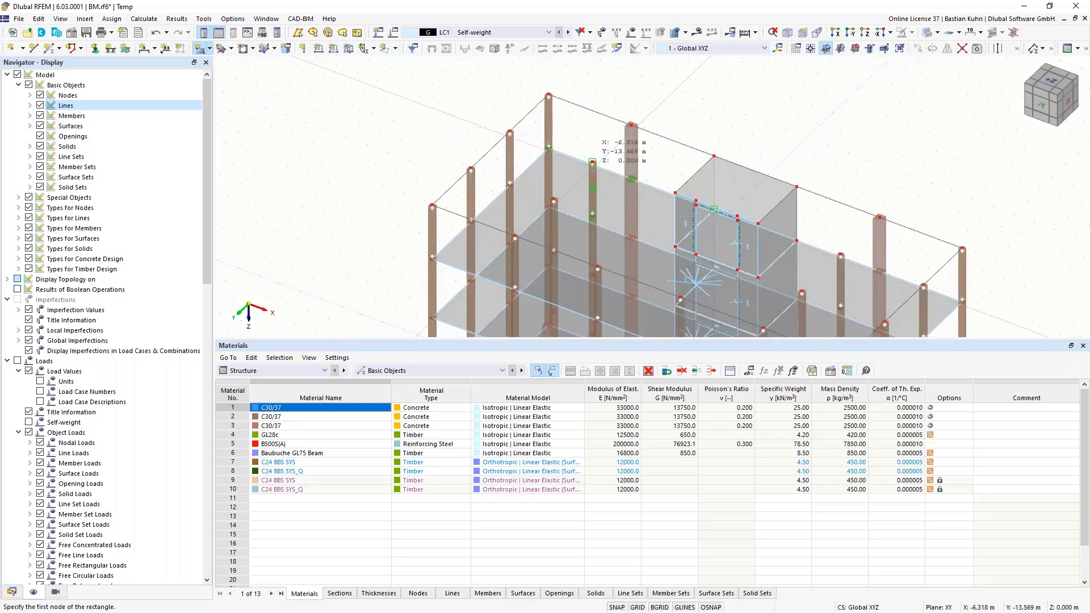
left_click(593, 163)
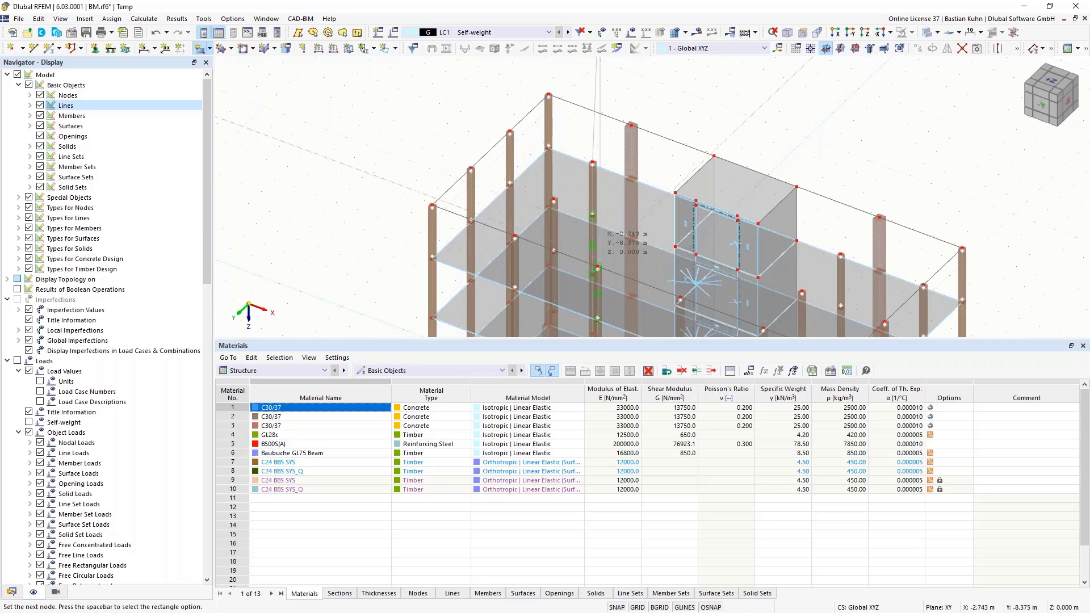
left_click(597, 267)
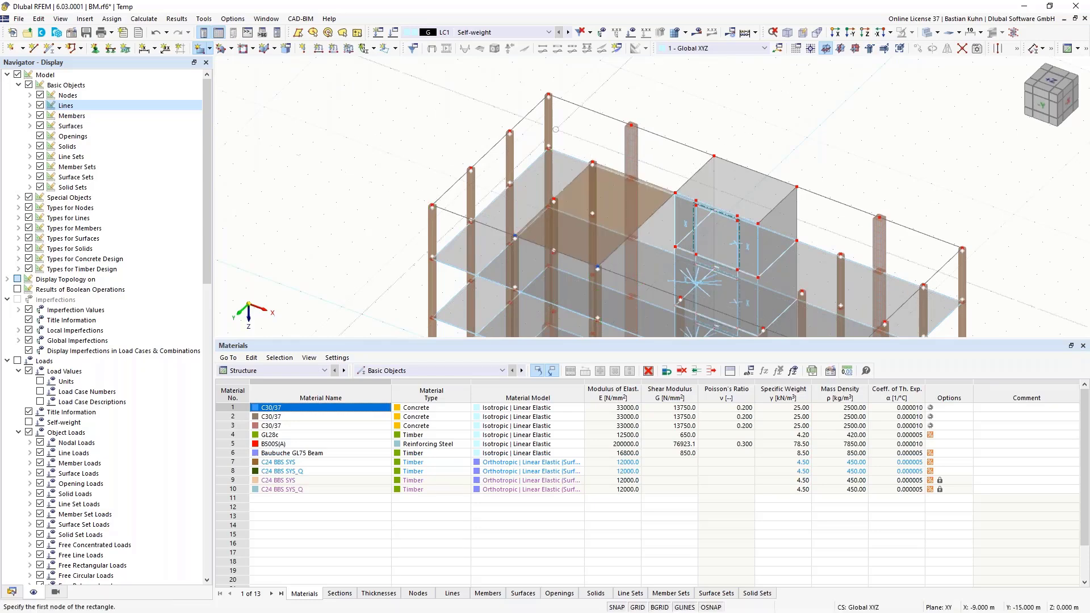
left_click(549, 94)
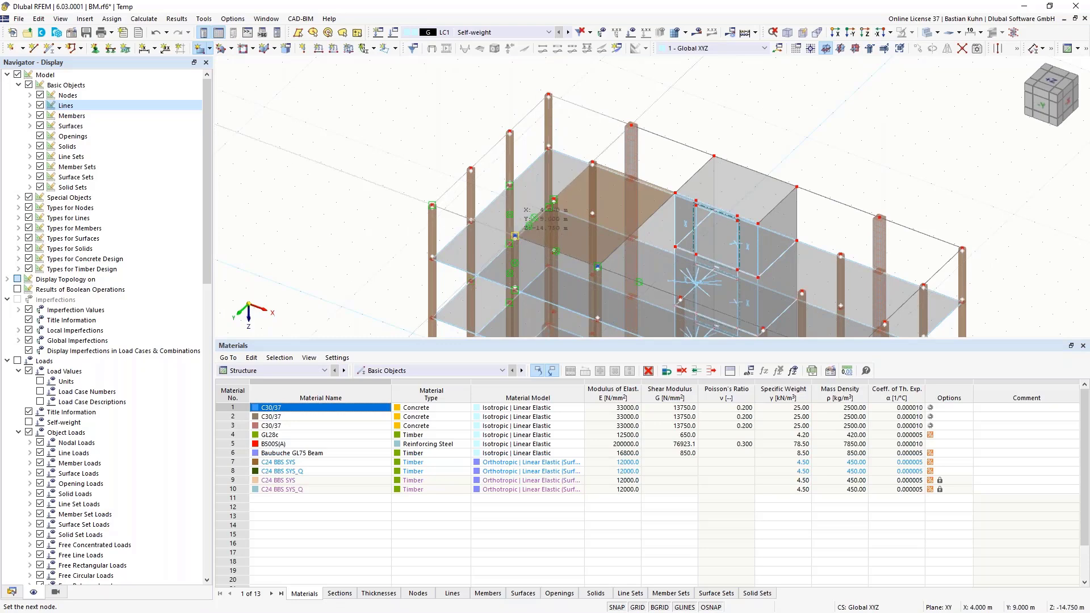
left_click(515, 235)
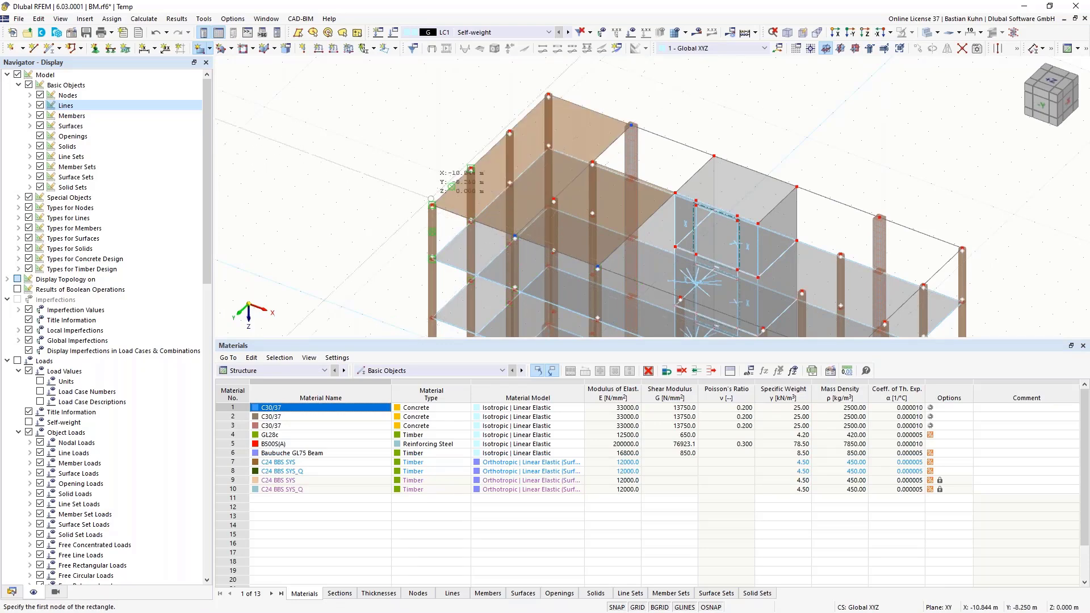
- Draw the two matching rectangular roof surfaces on the opposite side of the wall core, and leave the surface command
middle_click_drag(418, 157, 515, 132, "ctrl")
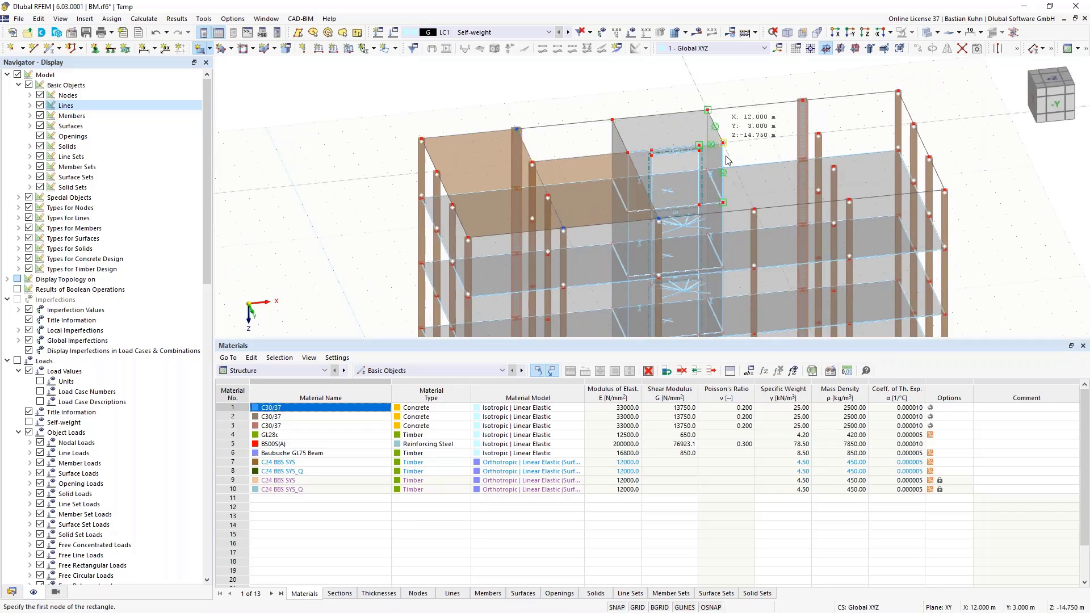
left_click(708, 109)
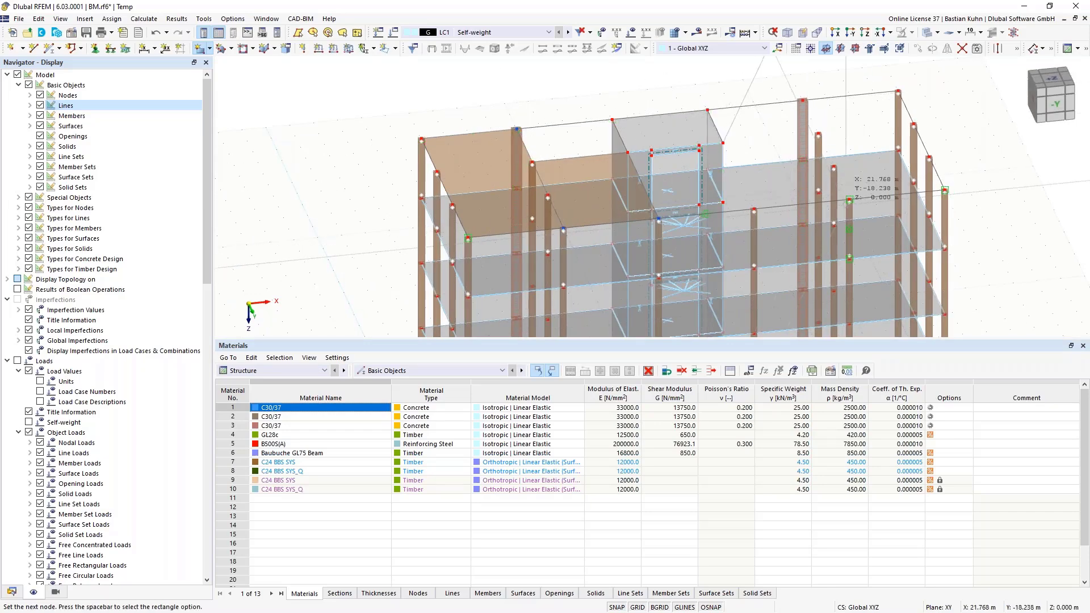
left_click(849, 200)
left_click(850, 200)
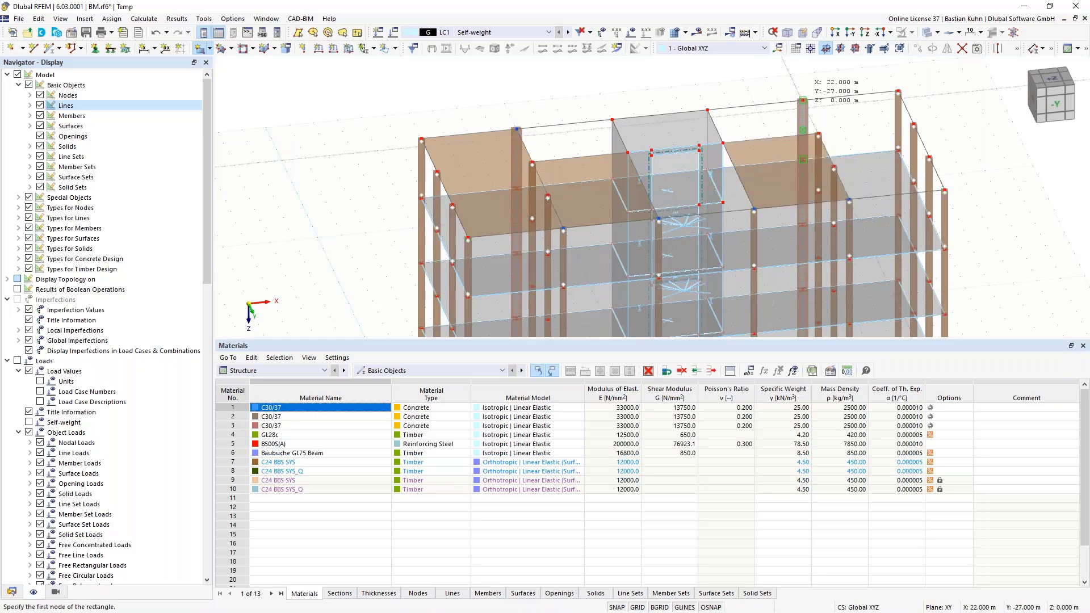
left_click(803, 100)
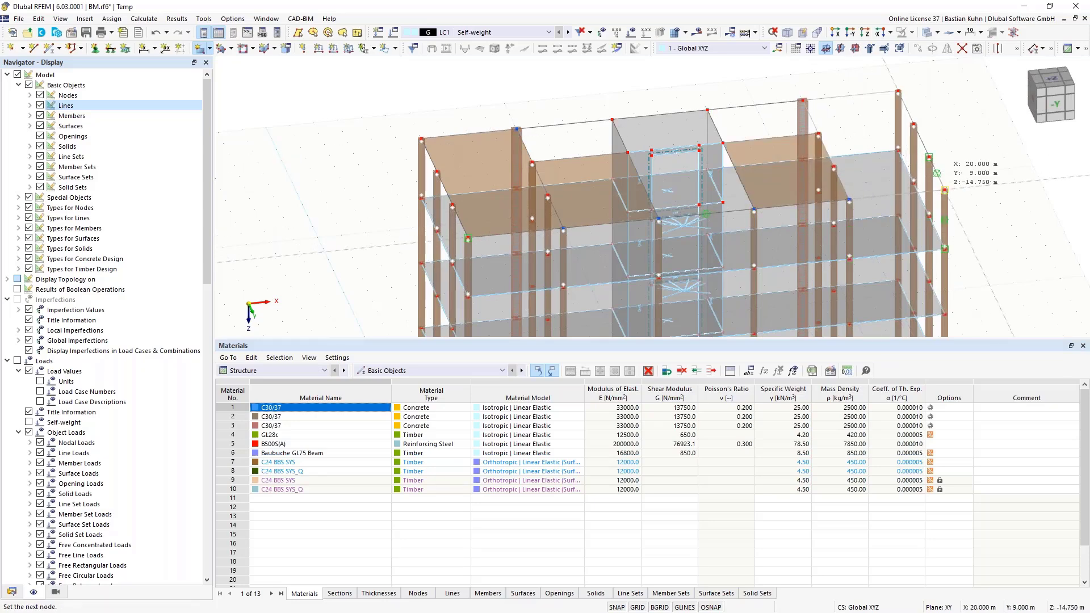
key("Escape")
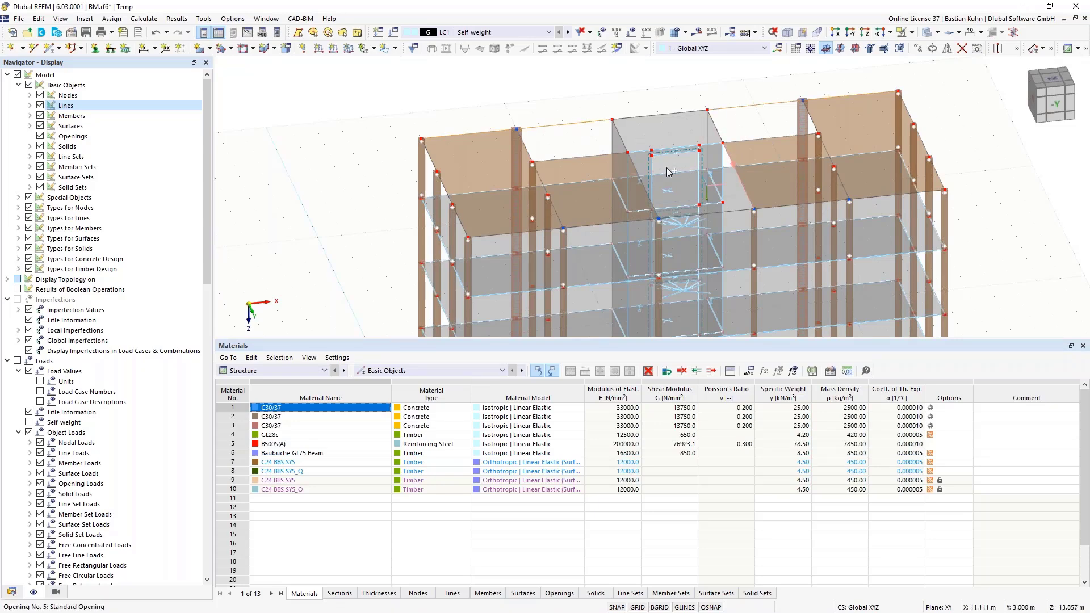
- Add beam members with section R_M1 180/220 in GL28c to the four selected roof edge lines
right_click(637, 168)
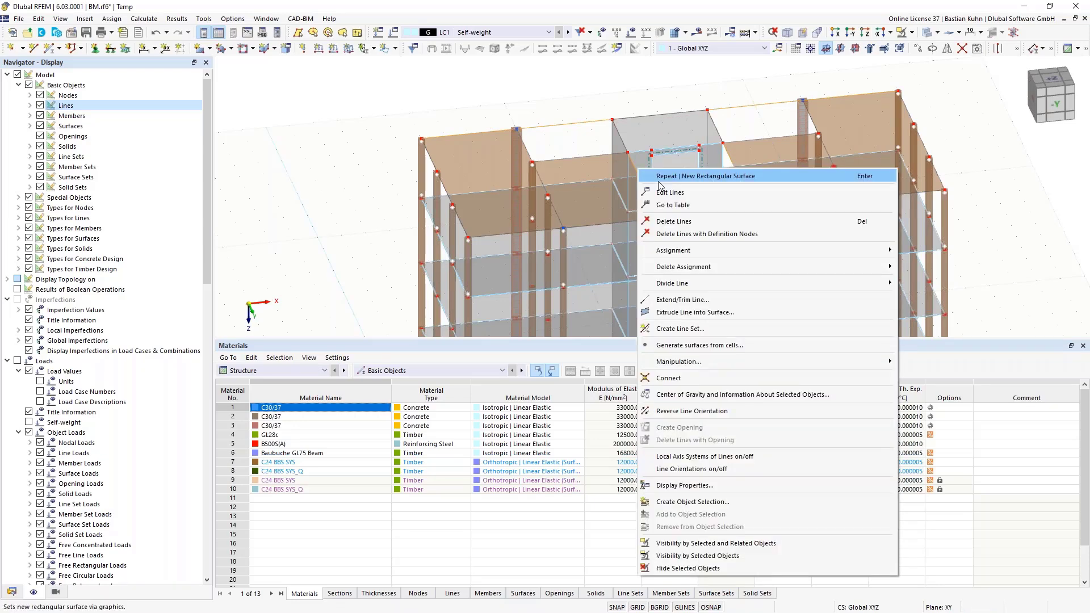
left_click(762, 194)
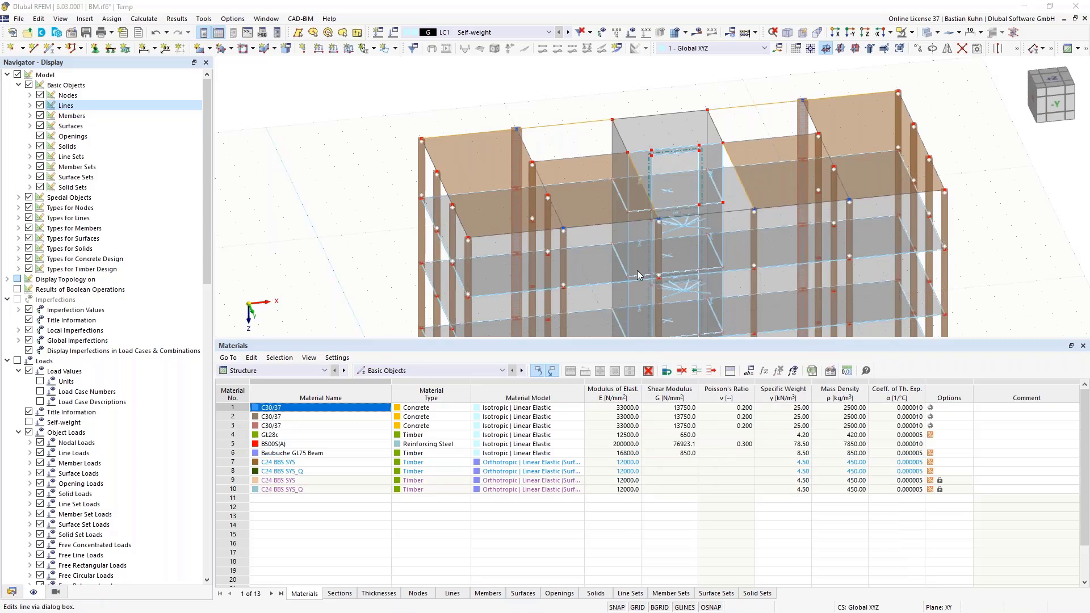
left_click(238, 235)
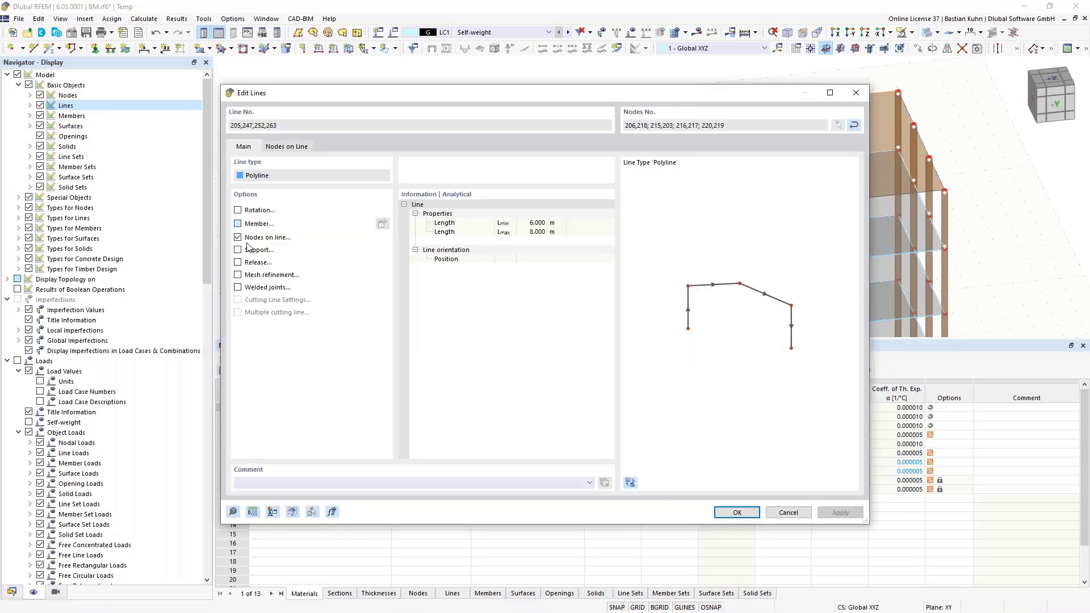
left_click(237, 223)
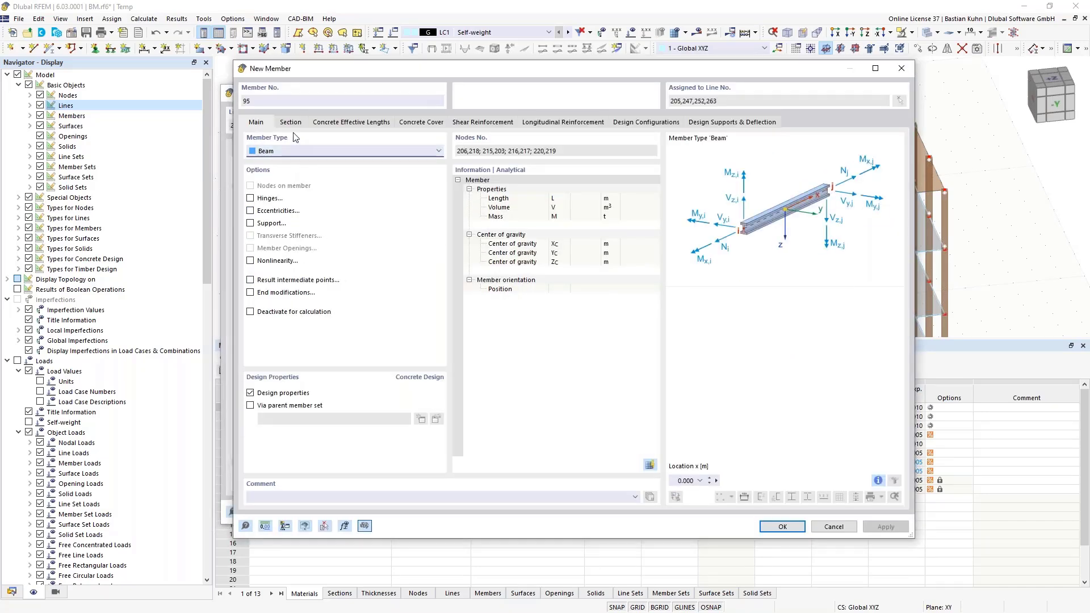
left_click(290, 122)
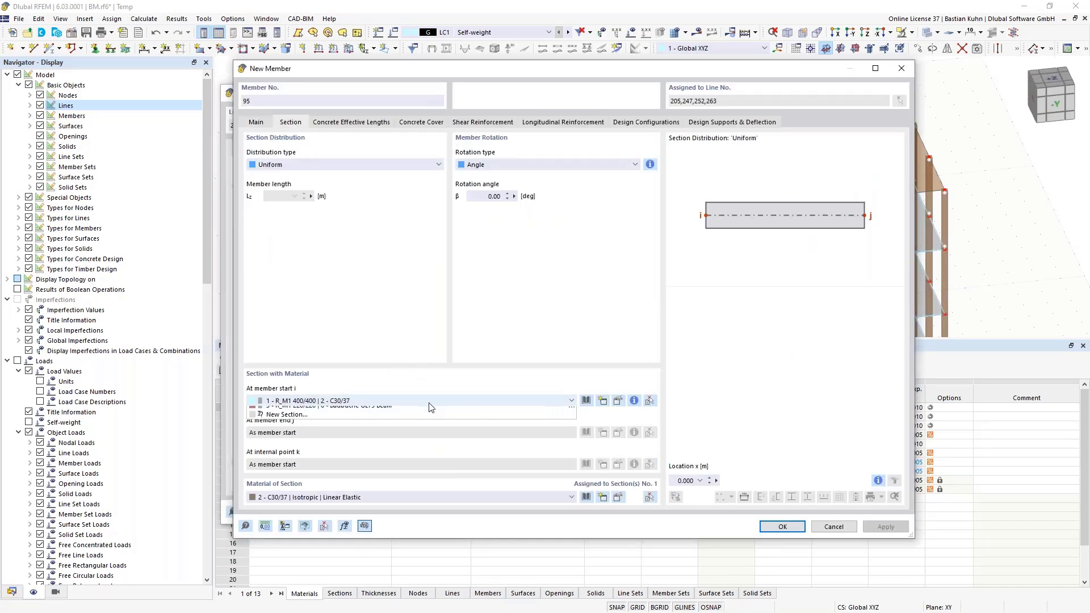
left_click(428, 403)
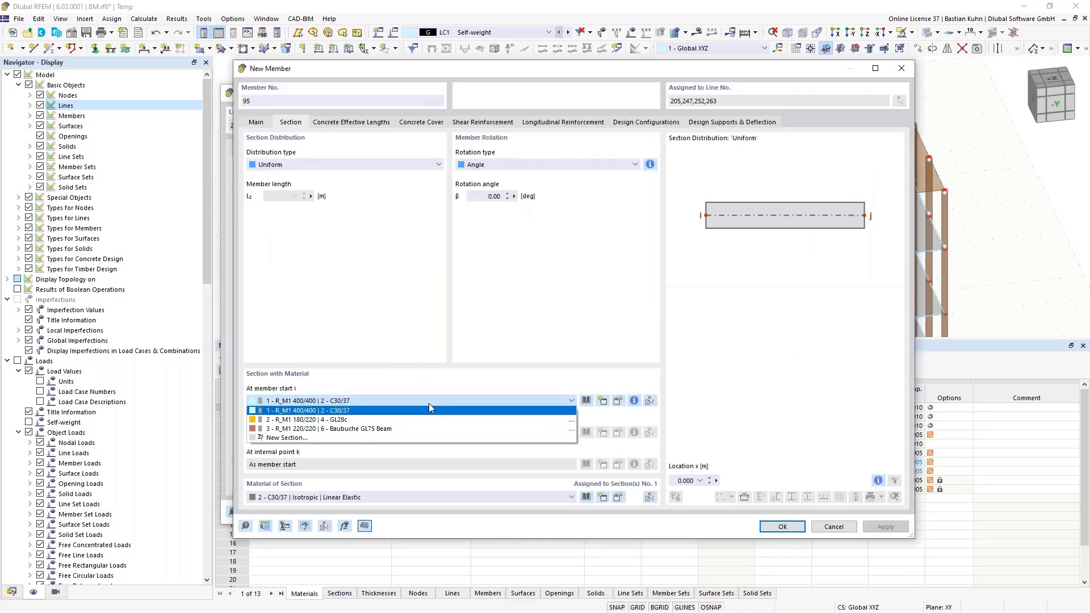
left_click(351, 422)
left_click(776, 528)
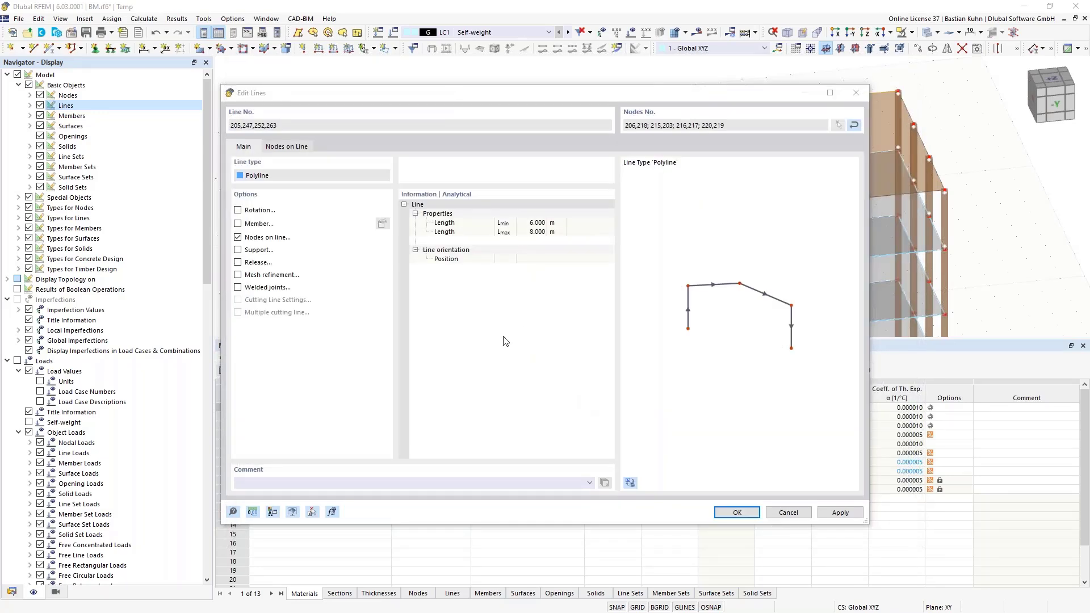
left_click(737, 512)
- Connect the beams and columns at roof level and delete the outer beam segments along the end bays
left_click(423, 96)
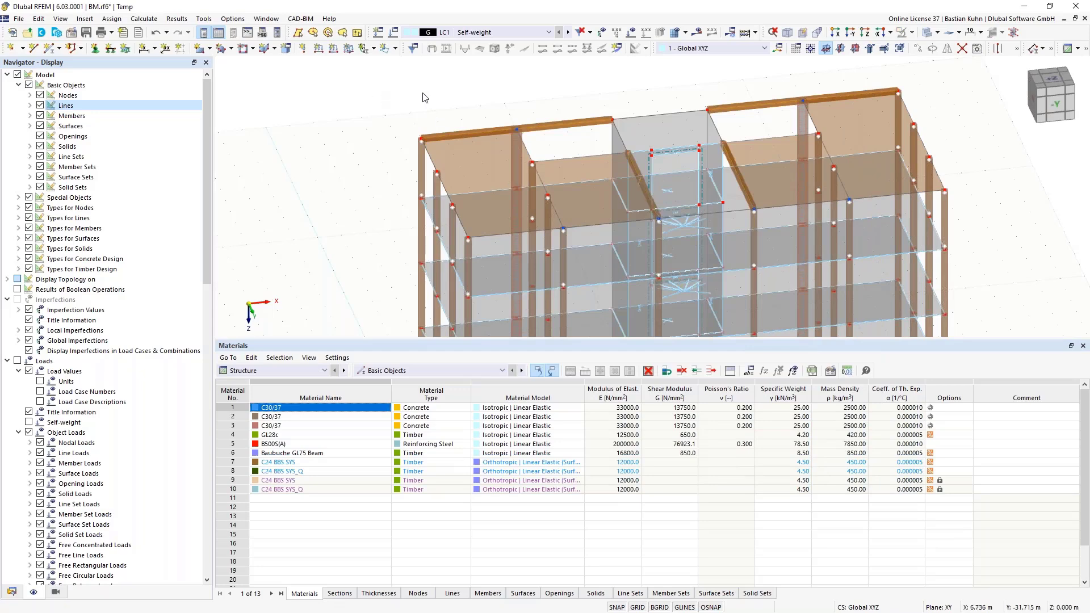
scroll(422, 94, "down", 2)
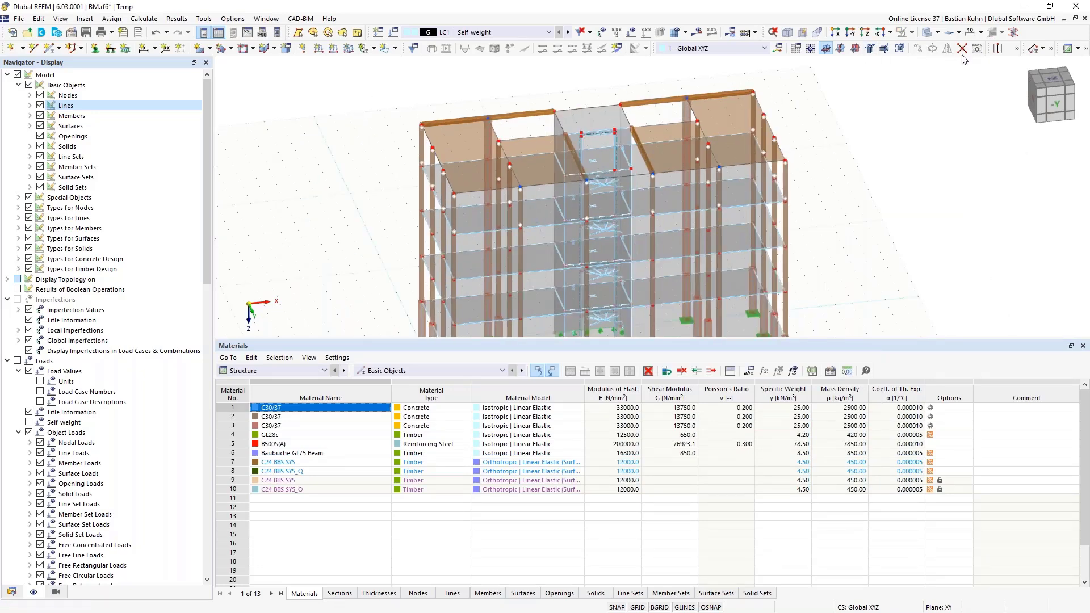
left_click_drag(832, 71, 346, 236)
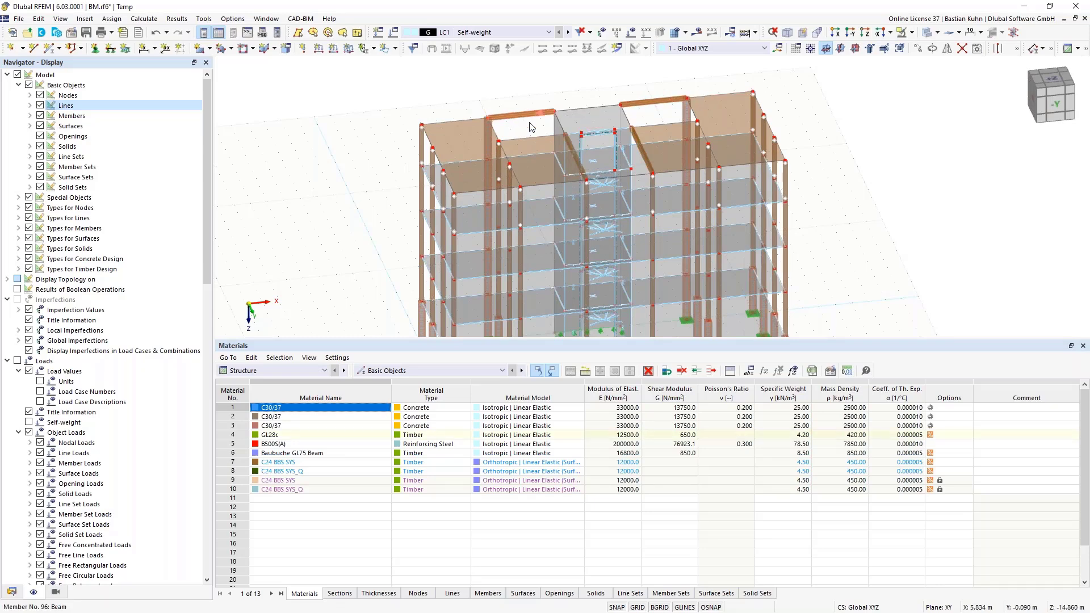
- Assign member hinges at both the start and end of the four remaining roof beams
right_click(642, 107)
mouse_move(785, 141)
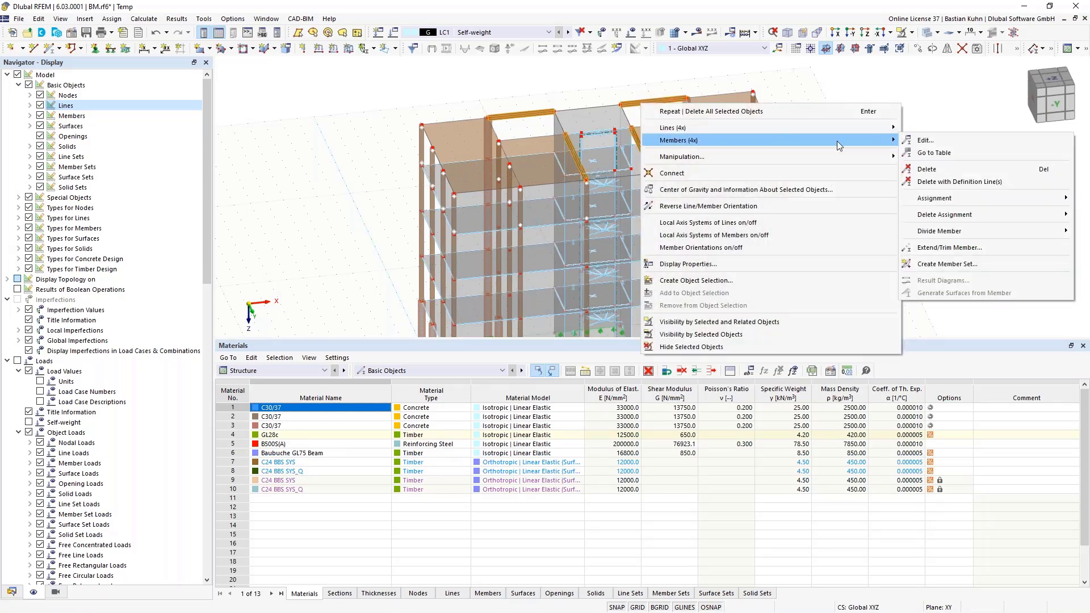
left_click(925, 140)
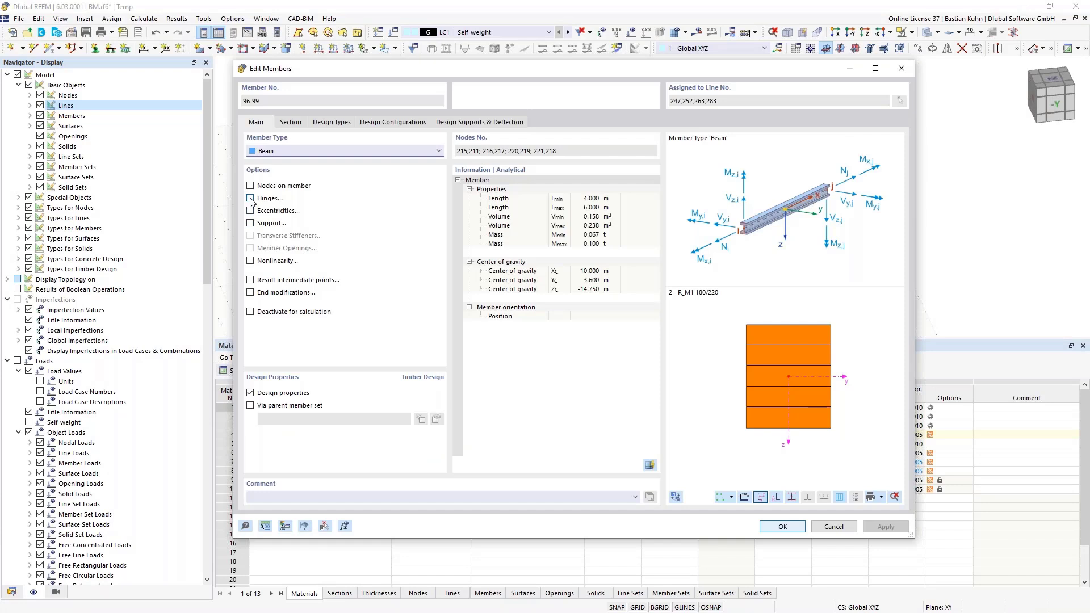
left_click(250, 199)
left_click(323, 125)
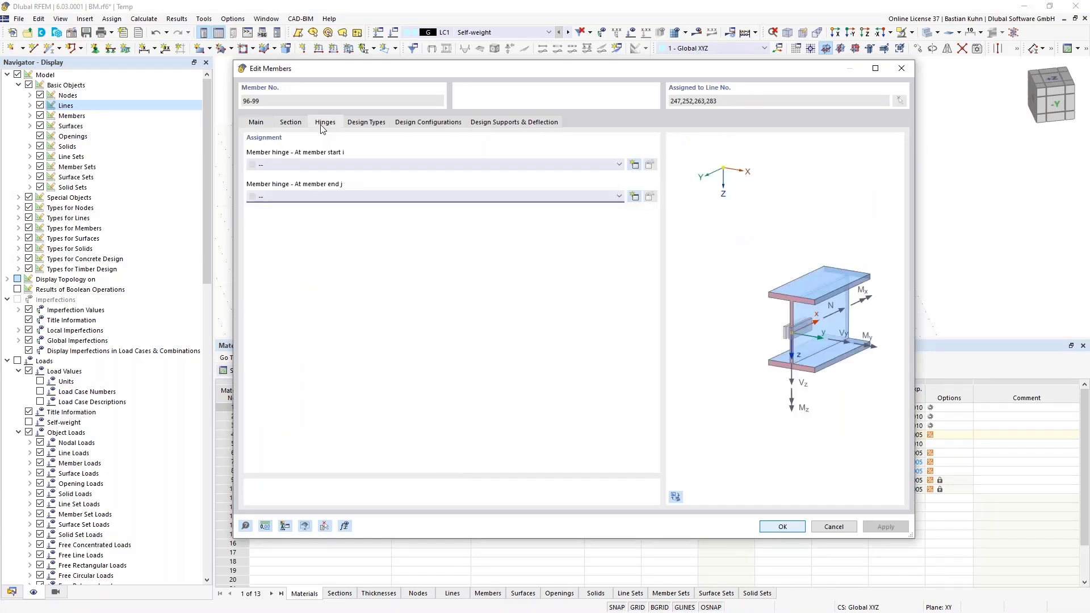
left_click(335, 167)
left_click(333, 182)
left_click(333, 195)
left_click(333, 214)
left_click(781, 527)
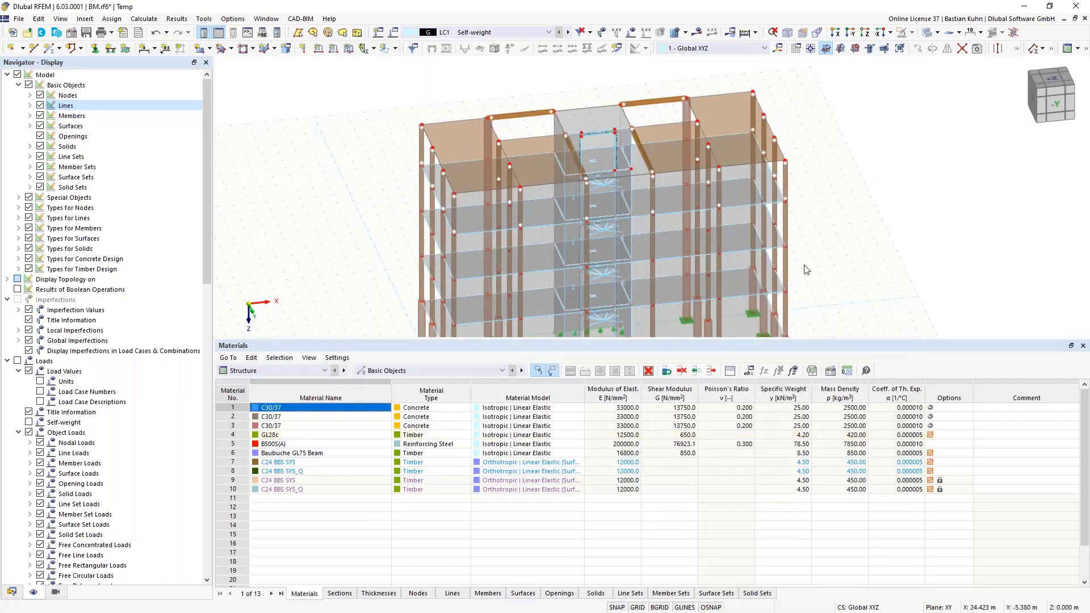
- Enable eccentricities for the two roof beams running outward from the core, and begin a new eccentricity for their member start
scroll(587, 156, "up", 5)
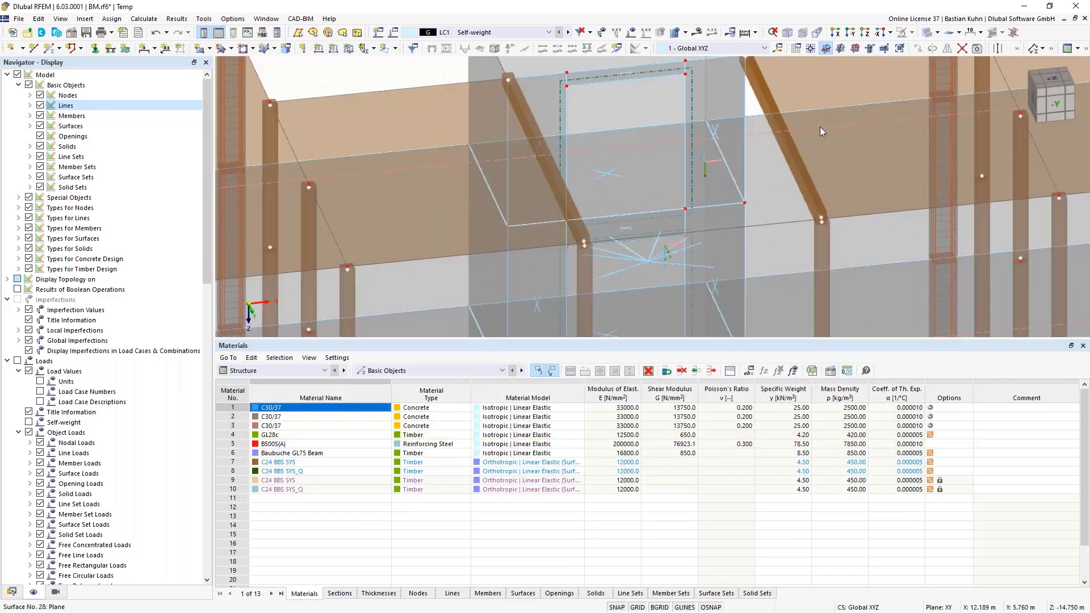
left_click(542, 149)
left_click(793, 152, "ctrl")
right_click(793, 152)
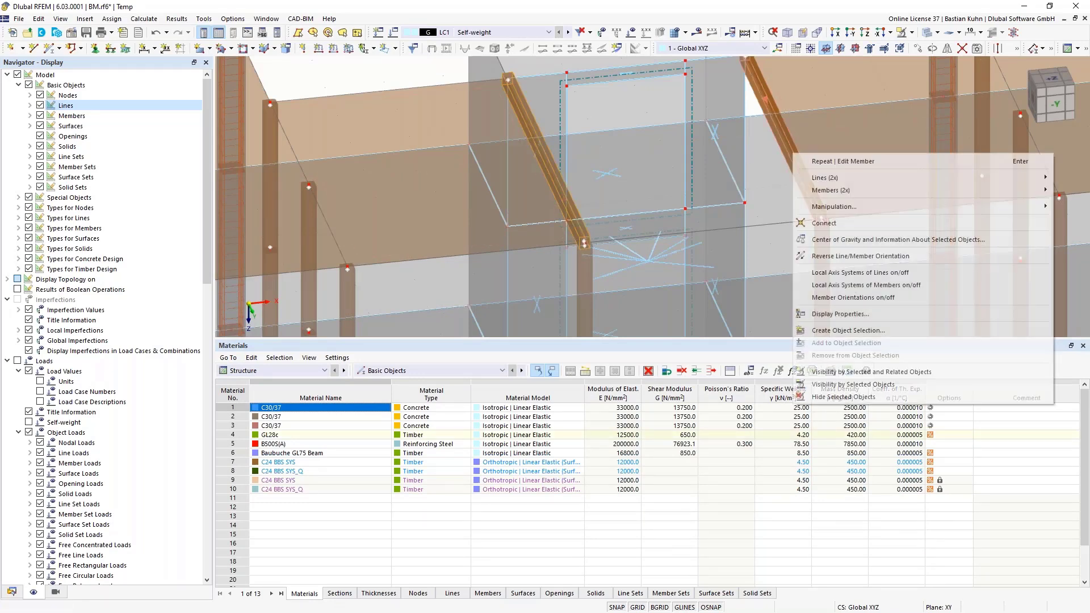
mouse_move(817, 192)
left_click(678, 190)
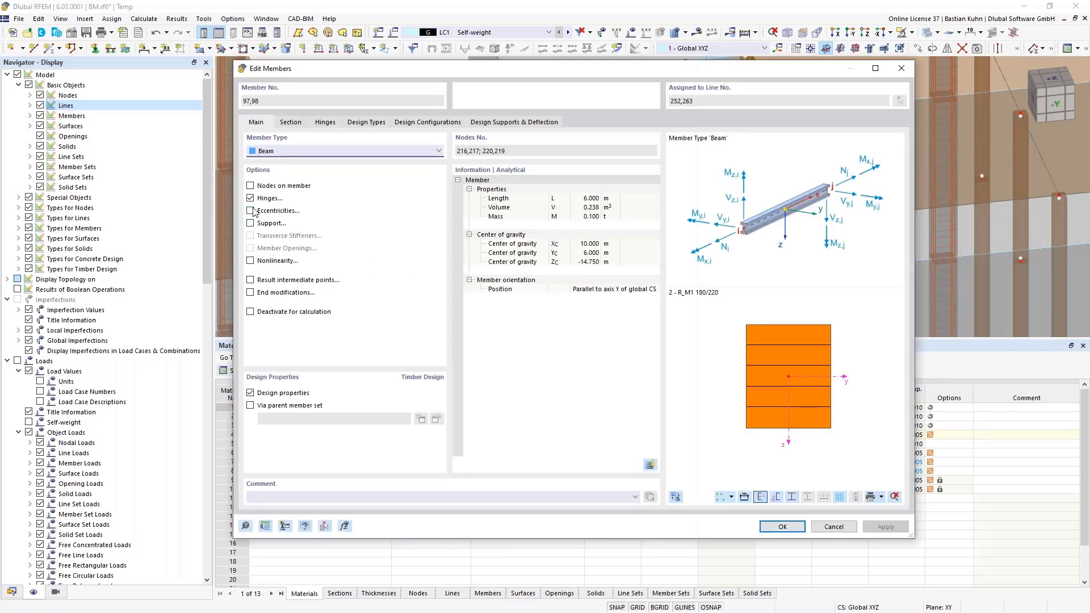
left_click(250, 211)
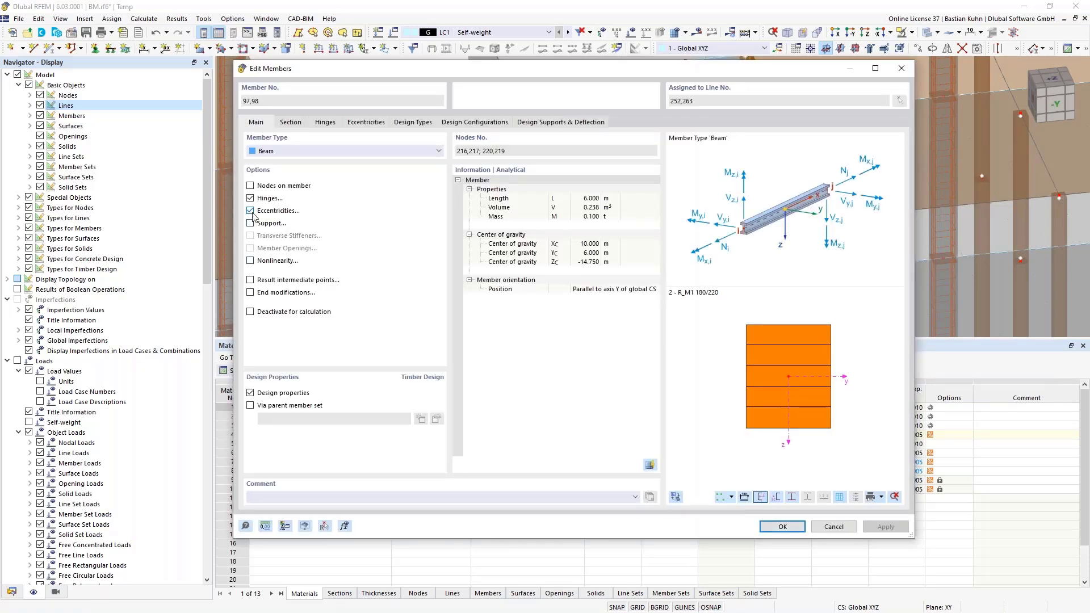
left_click(365, 122)
left_click(618, 165)
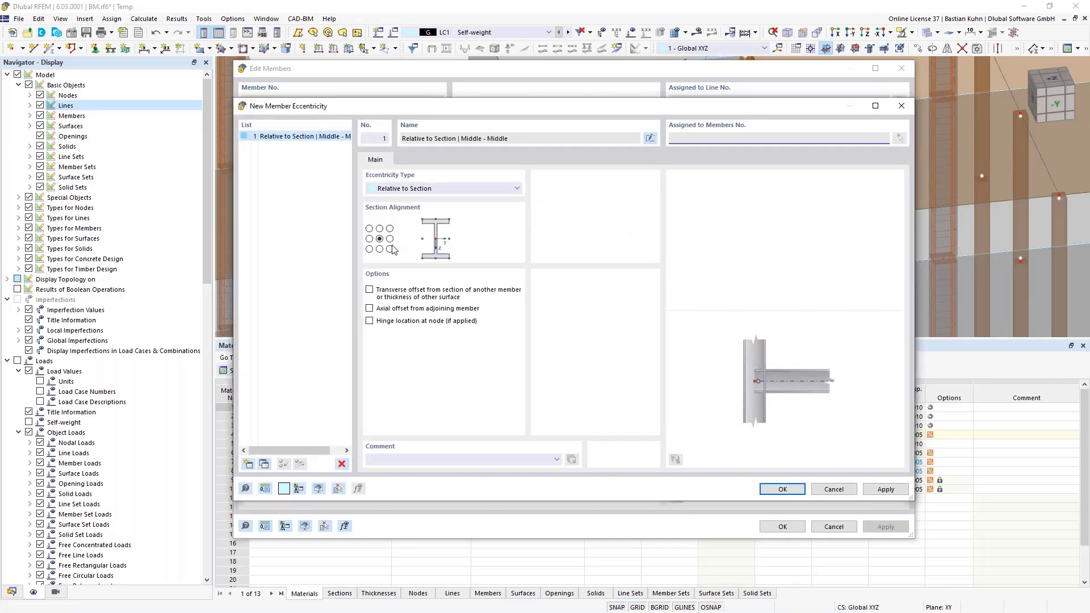
- Define the eccentricity with middle-top section alignment and a transverse offset from the underside of roof surface 26, and accept it for both beams
left_click(379, 228)
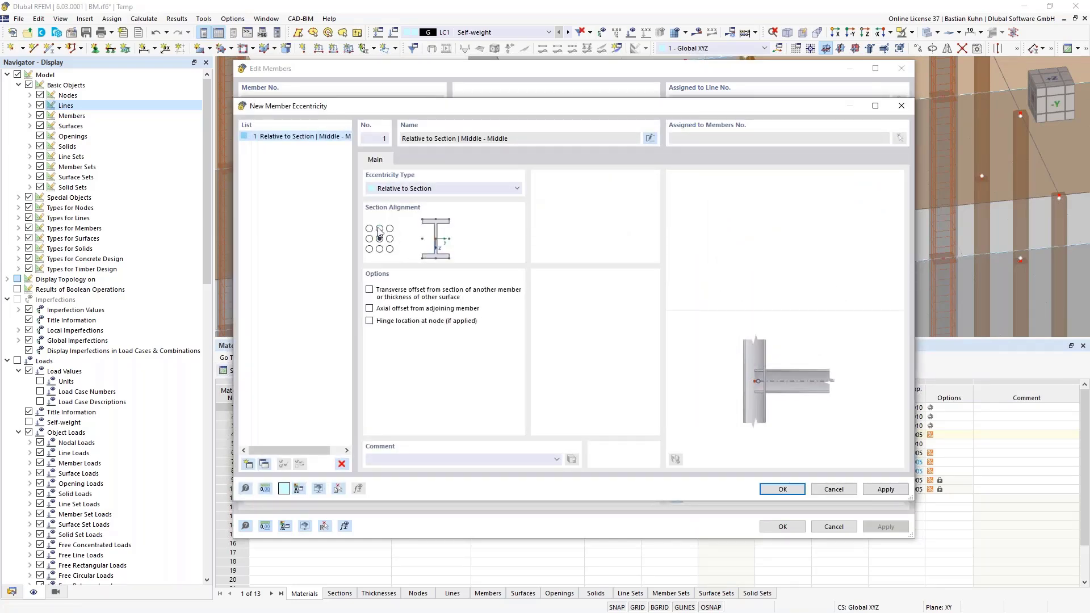
left_click(369, 291)
left_click(564, 301)
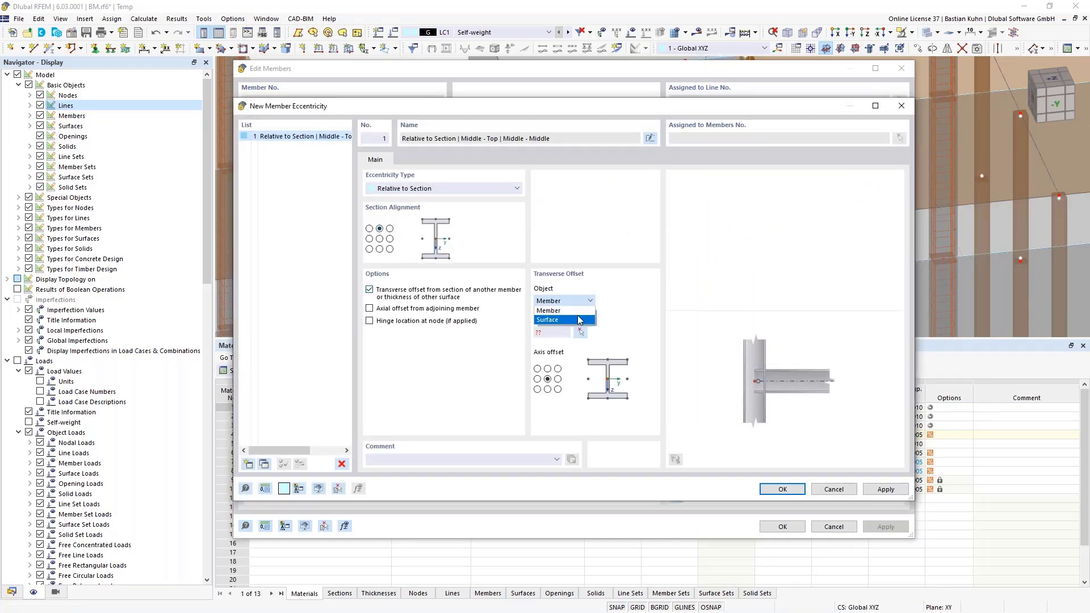
left_click(557, 316)
left_click(580, 333)
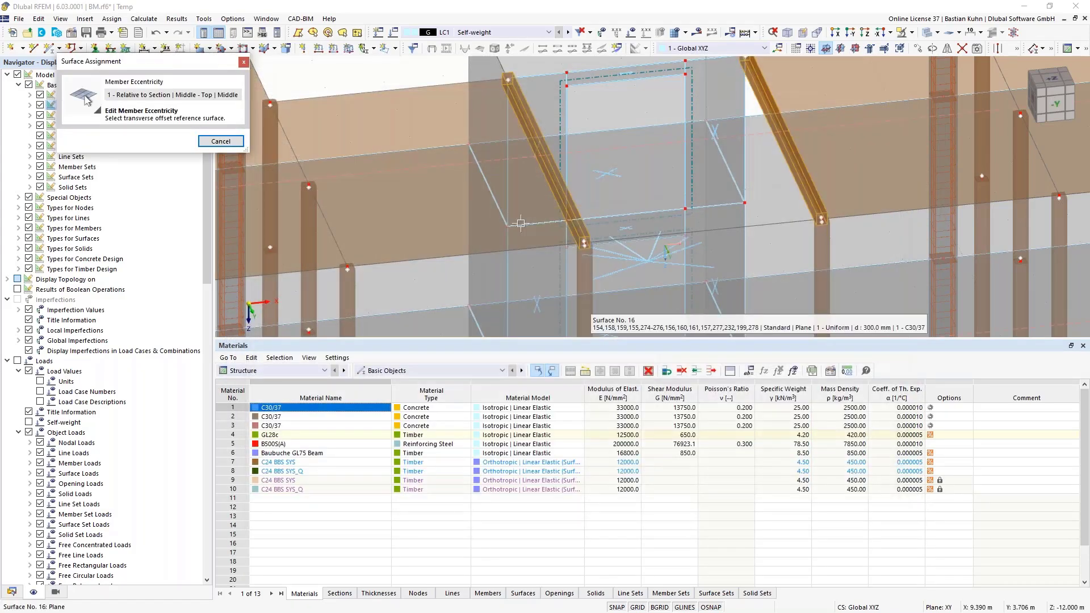
left_click(554, 225)
left_click(547, 390)
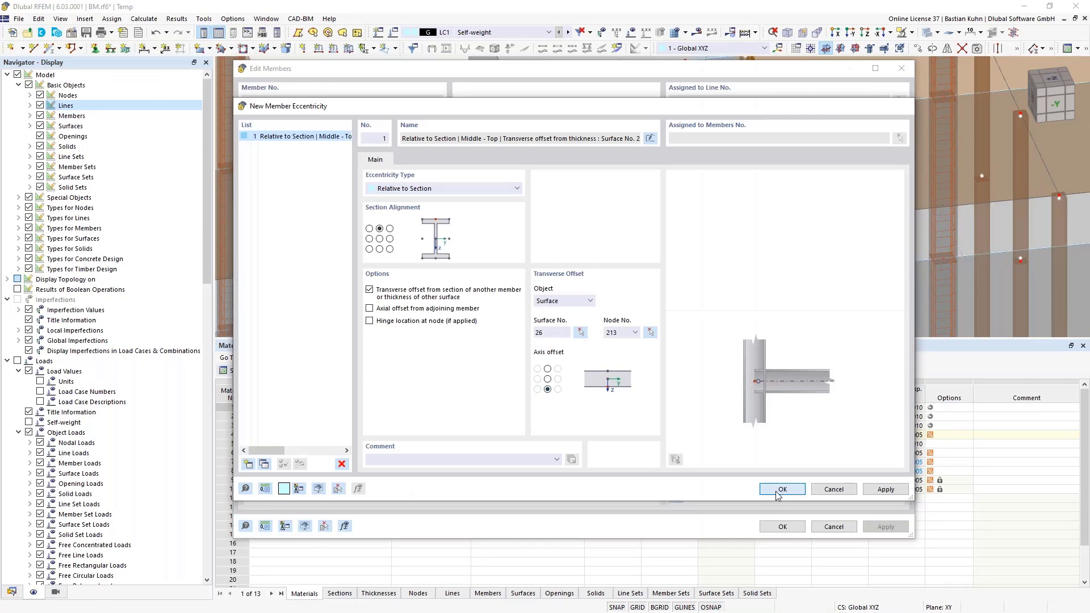
left_click(778, 491)
left_click(783, 527)
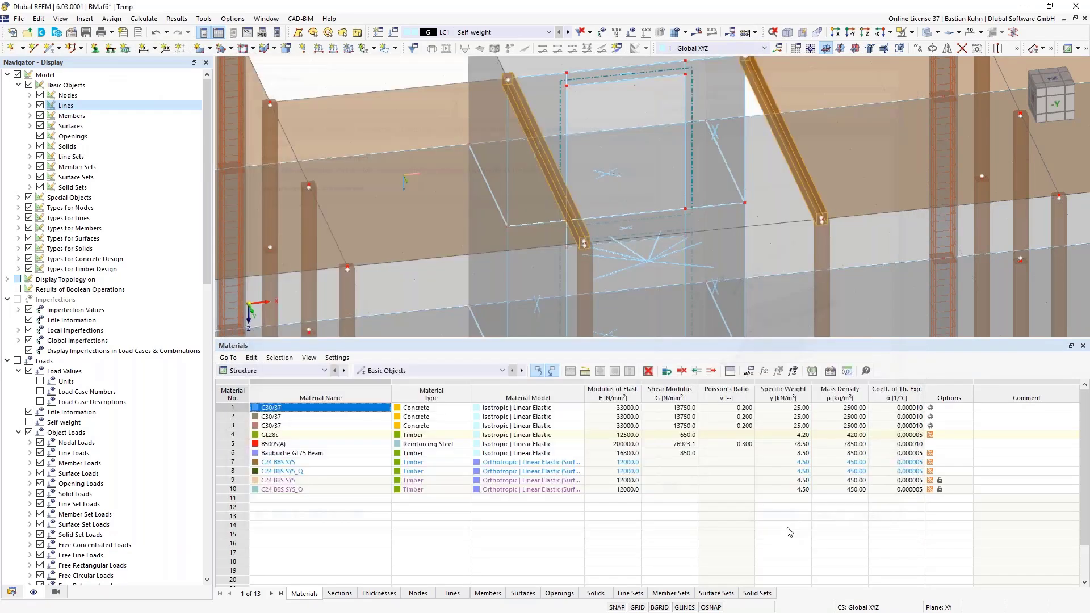
- Assign the defined eccentricity to the member end of the two roof beams running outward from the core as well
right_click(533, 132)
mouse_move(767, 166)
left_click(809, 168)
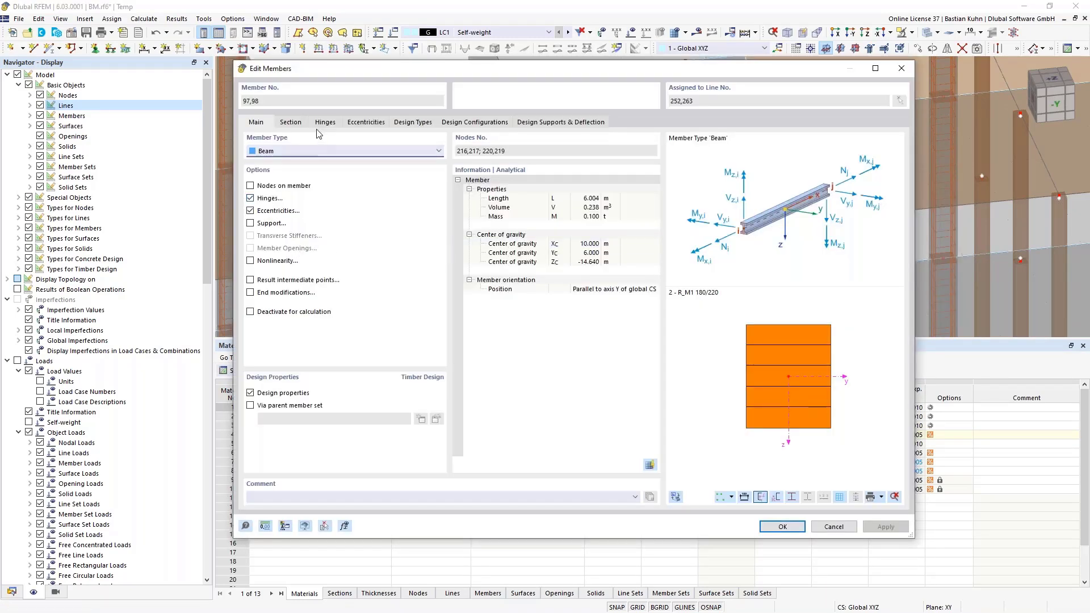
left_click(353, 122)
left_click(332, 196)
left_click(329, 218)
left_click(779, 527)
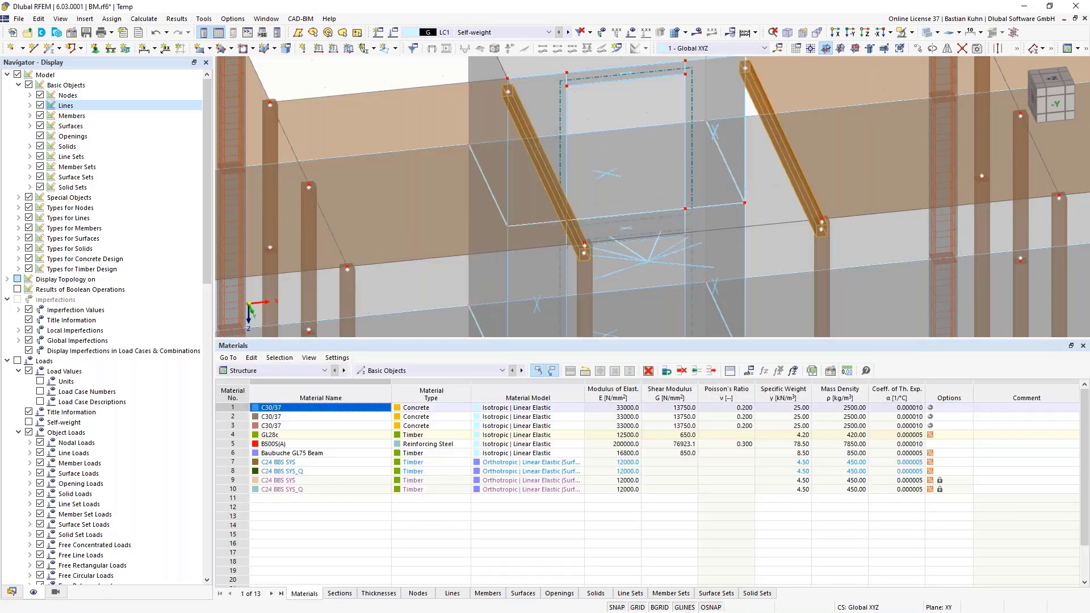
- Create a new line hinge and assign it to lines 263, 265 and 267 of roof surface 28
middle_click_drag(690, 268, 676, 247, "ctrl")
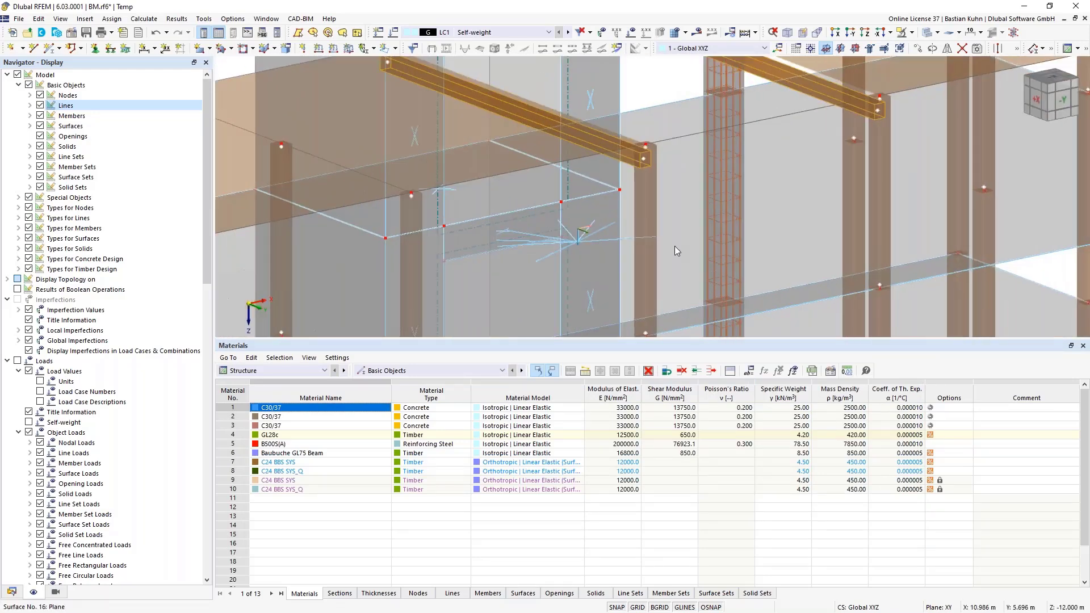
scroll(675, 246, "down", 5)
mouse_move(654, 171)
middle_mouse_down("ctrl")
mouse_move(611, 220)
mouse_move(663, 188)
middle_mouse_up("ctrl")
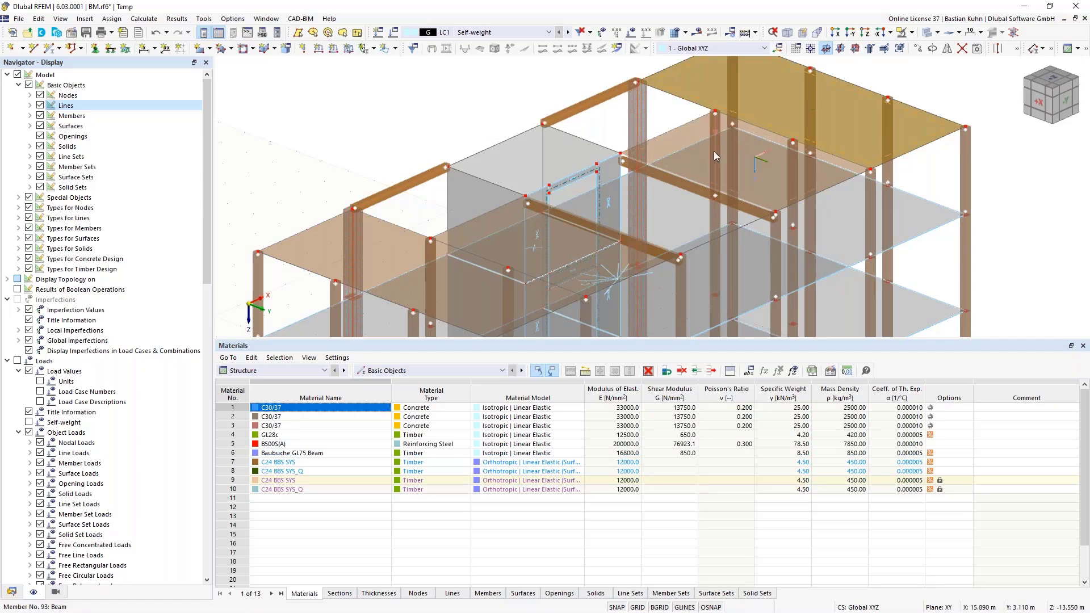
scroll(713, 151, "down", 3)
middle_click_drag(714, 151, 670, 168)
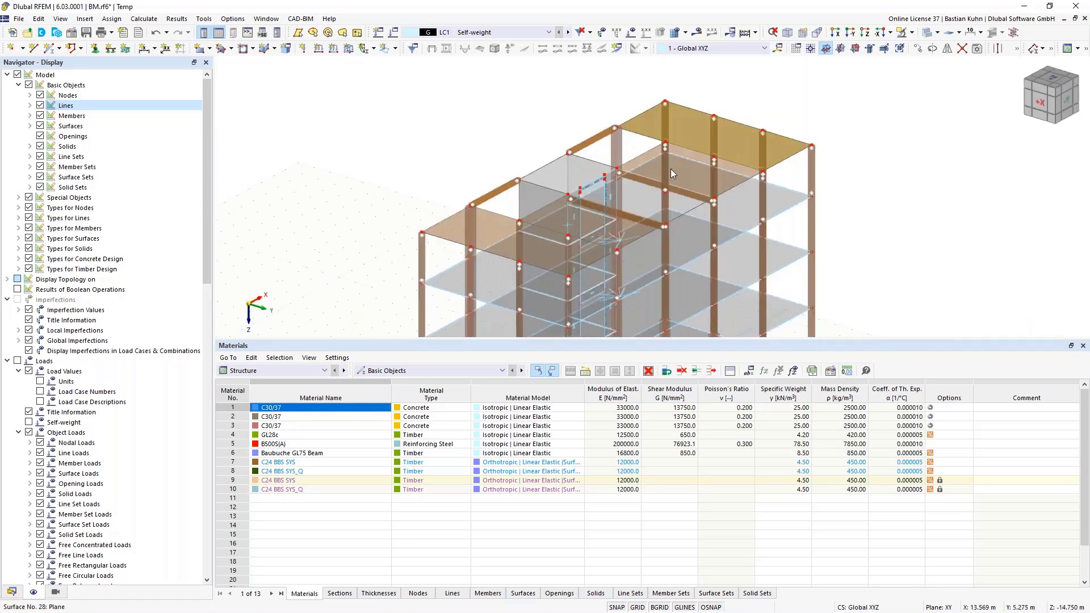
left_click(109, 19)
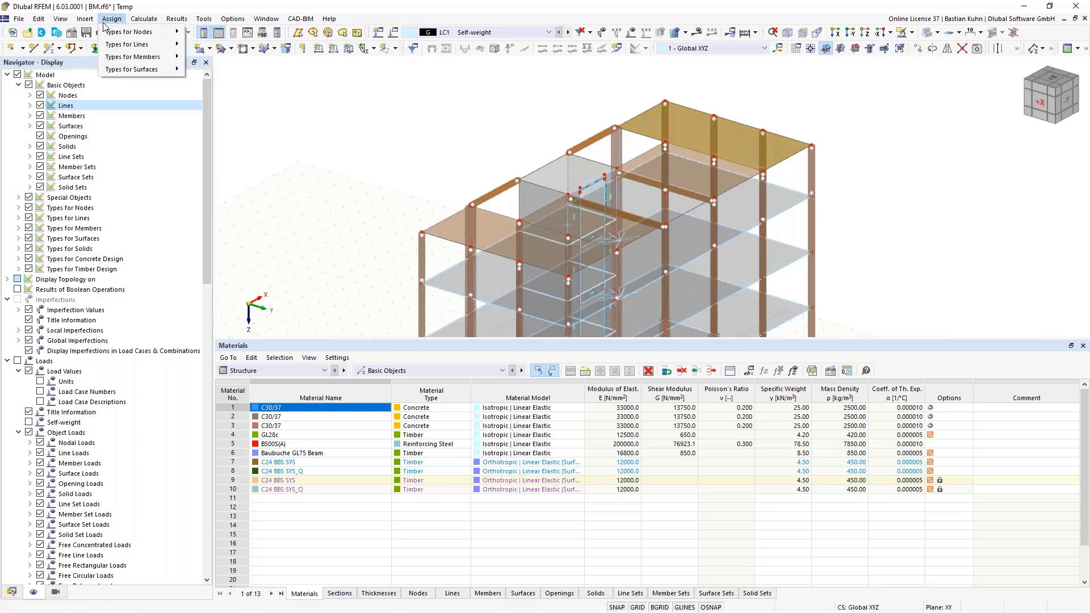
mouse_move(85, 19)
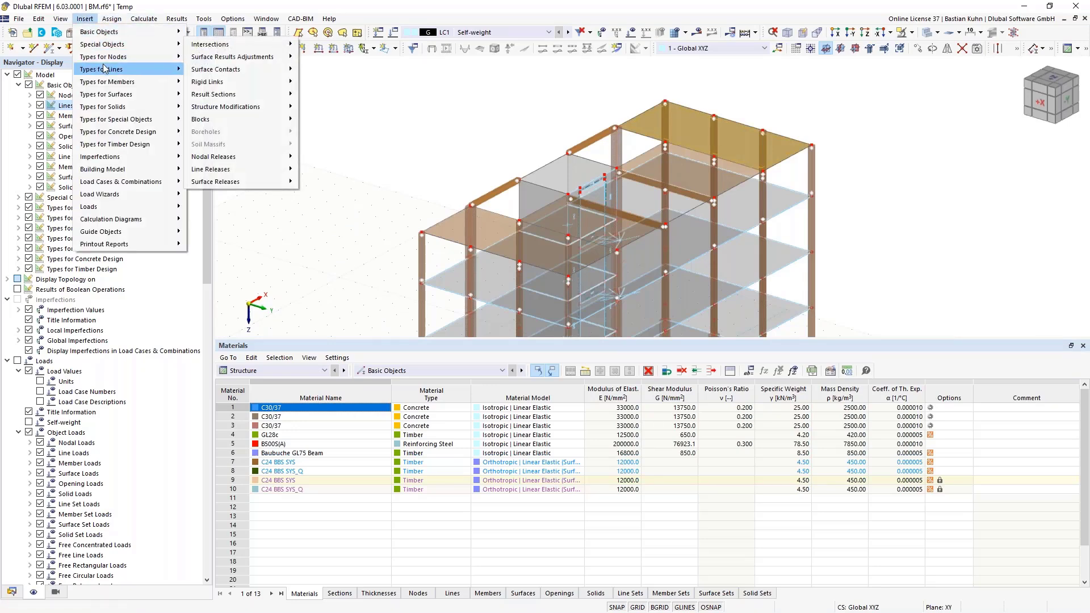
mouse_move(104, 68)
mouse_move(281, 97)
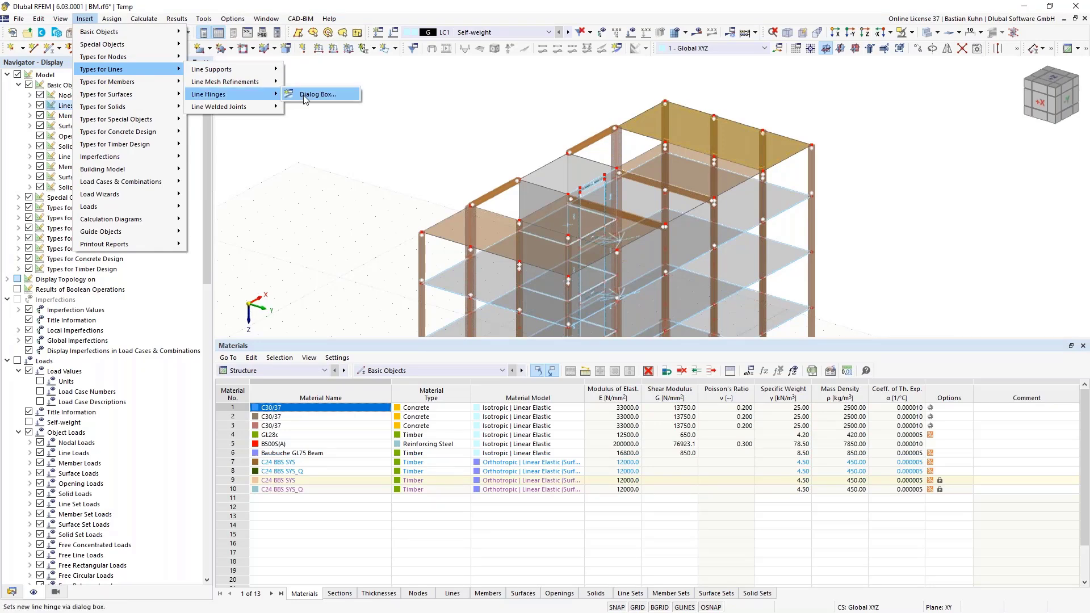
left_click(315, 94)
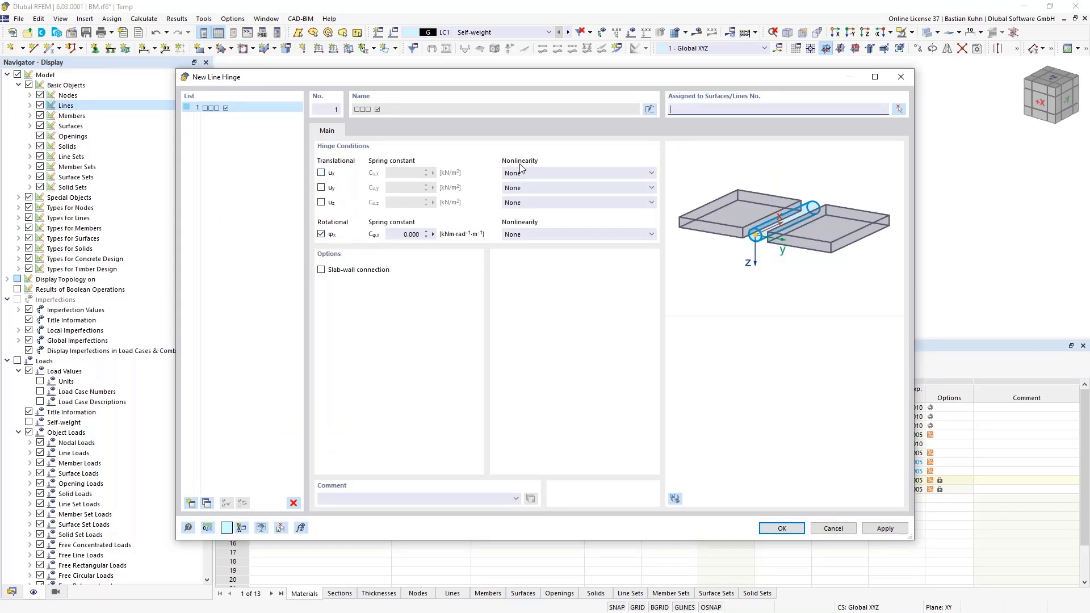
left_click(900, 109)
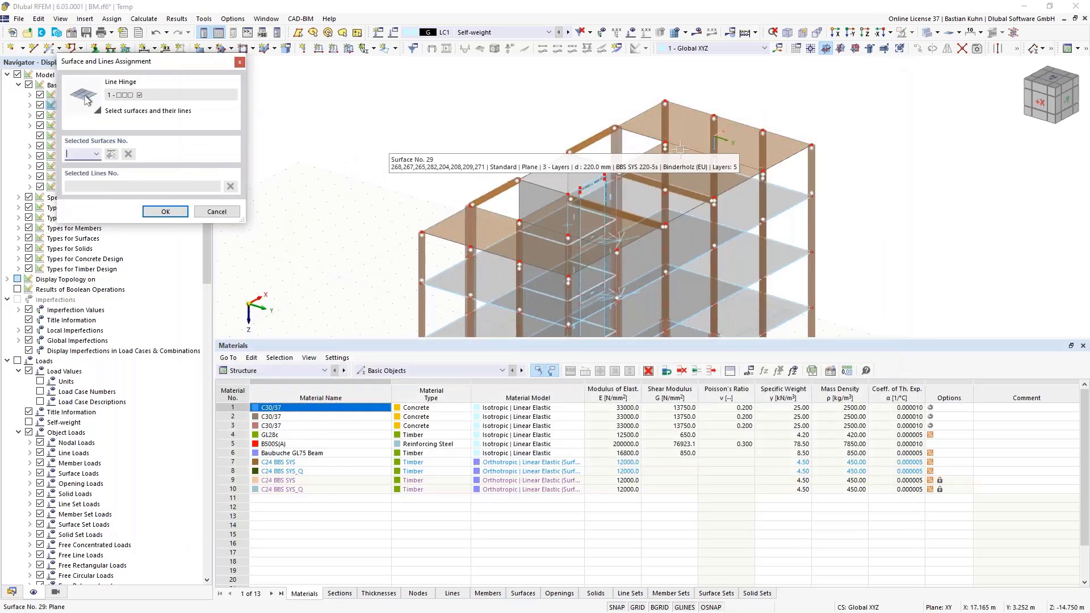
left_click(680, 150)
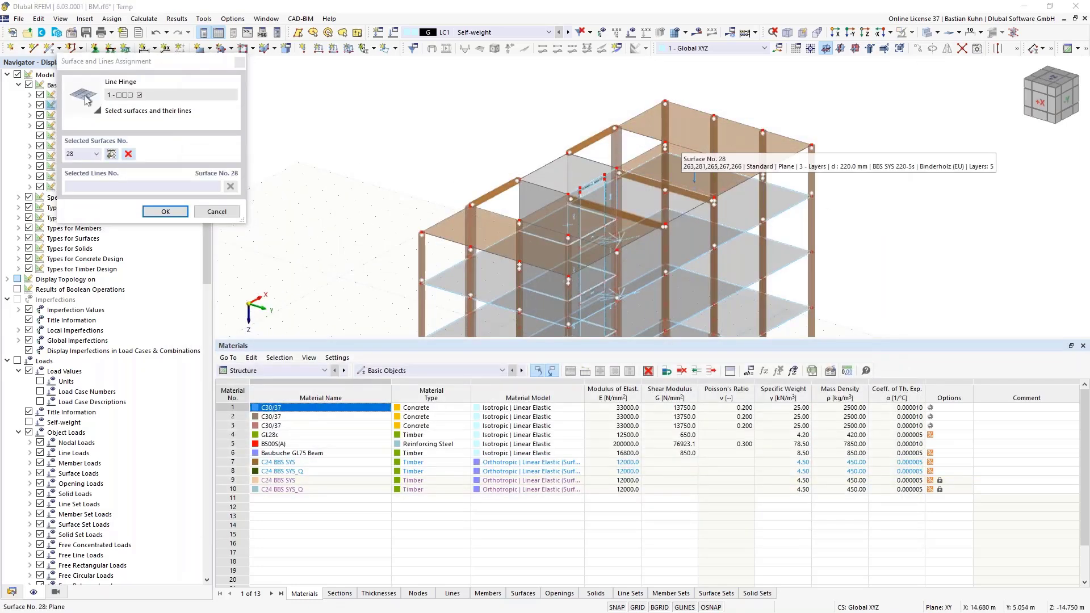
left_click(725, 164)
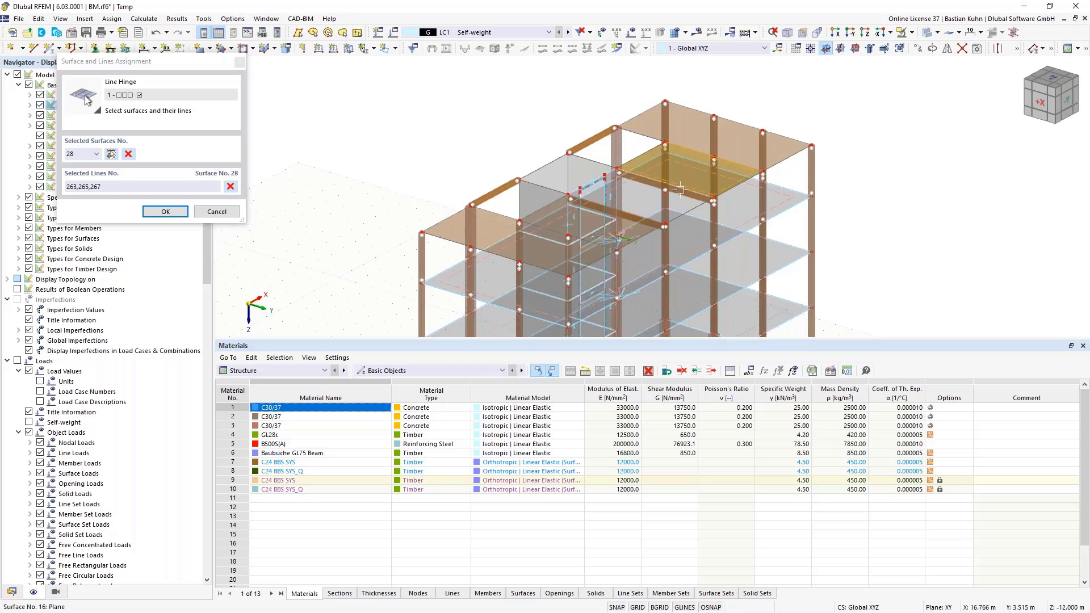
left_click(680, 190)
scroll(680, 190, "up", 5)
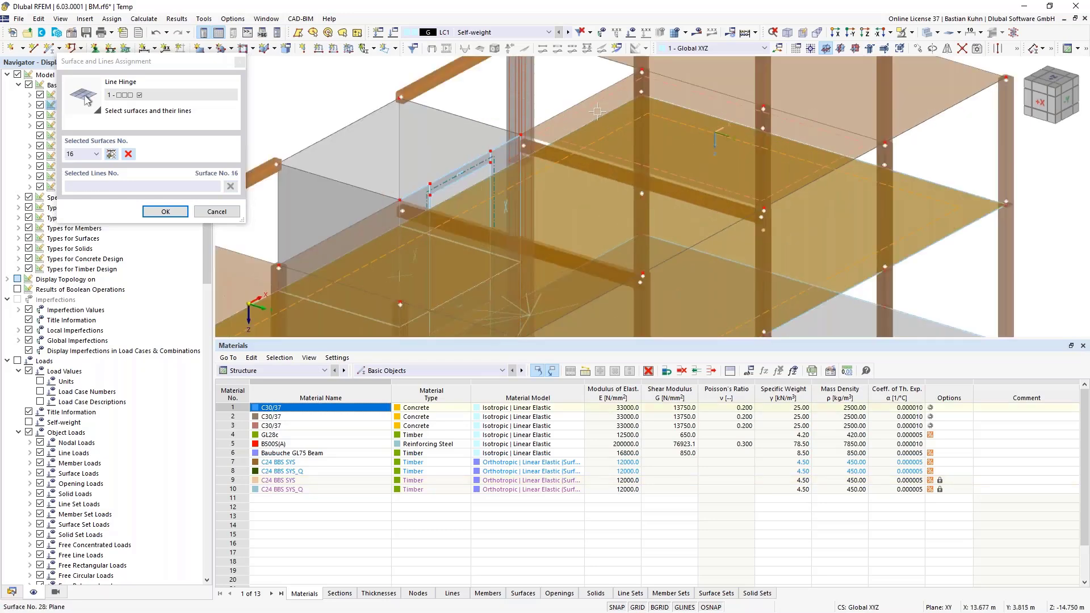
left_click(596, 110)
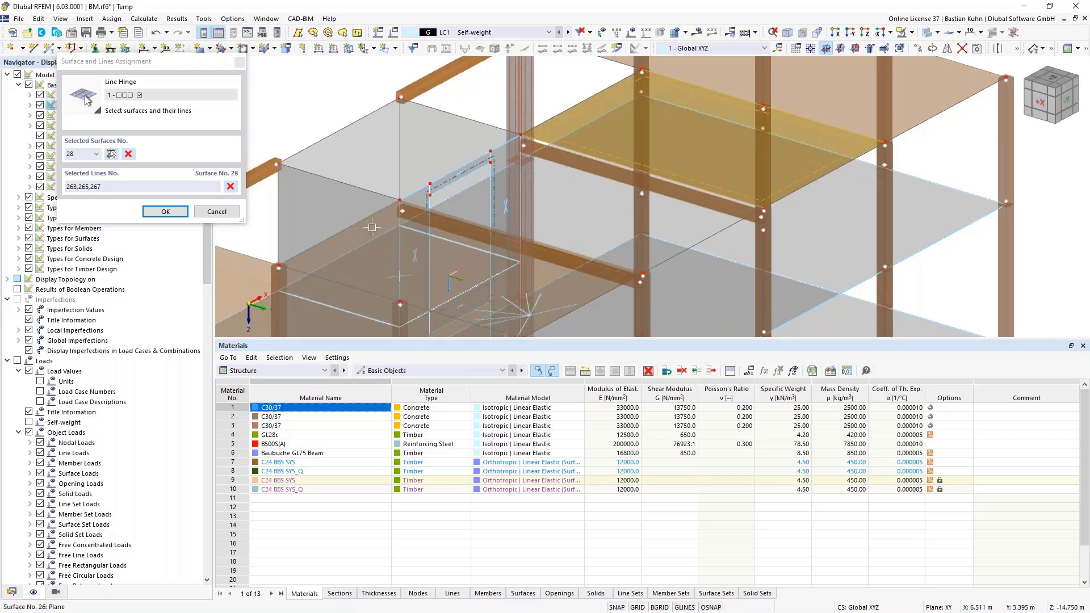
- Add lines 250, 252 and 254 of roof surface 26 to the line hinge and accept the hinge
left_click(424, 218)
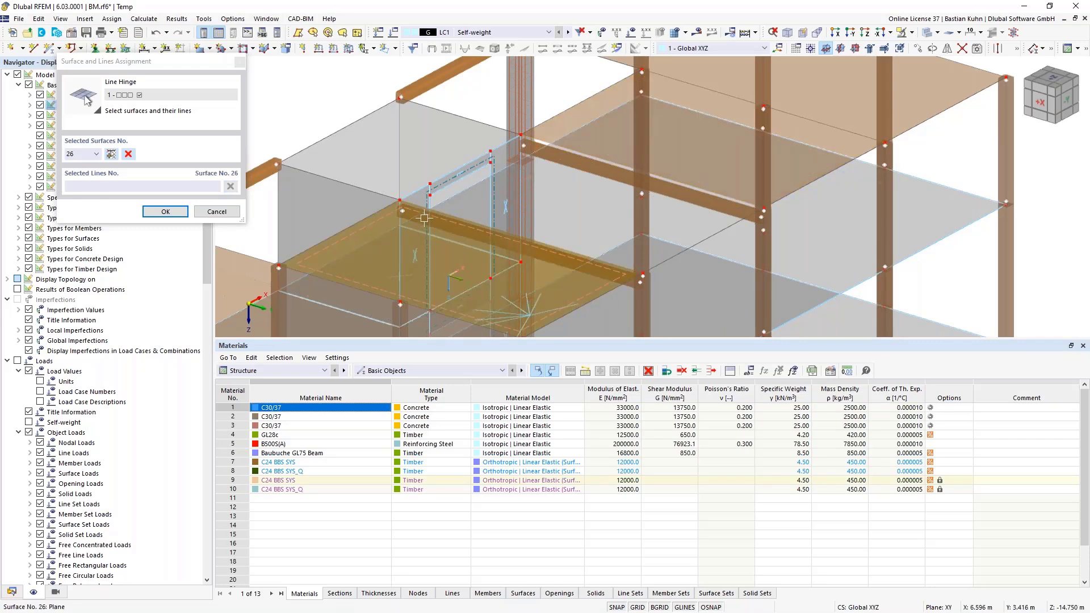
left_click(323, 279)
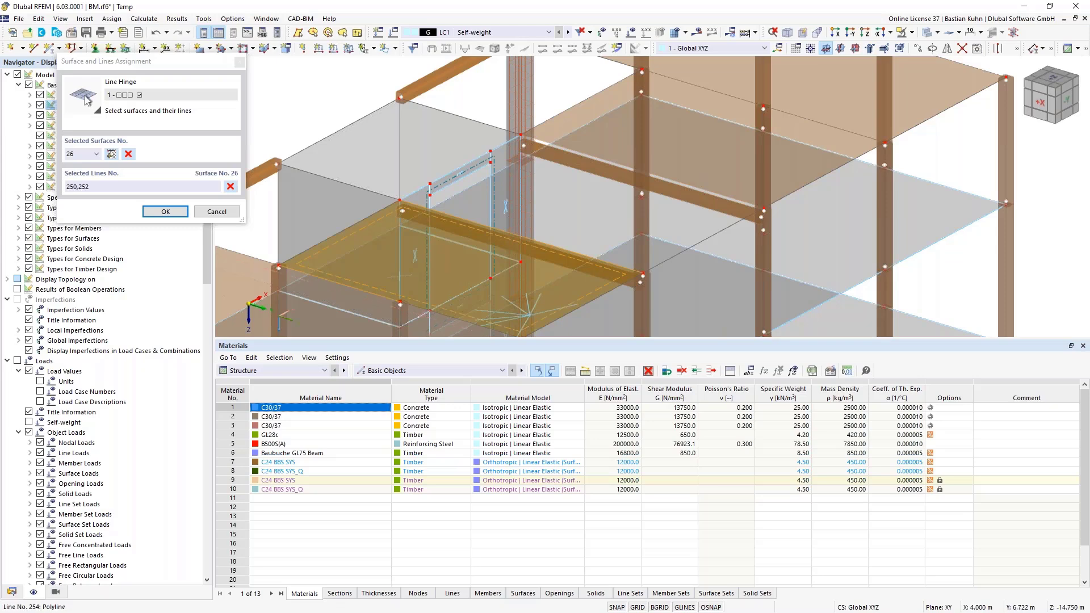
left_click(428, 310)
left_click(166, 211)
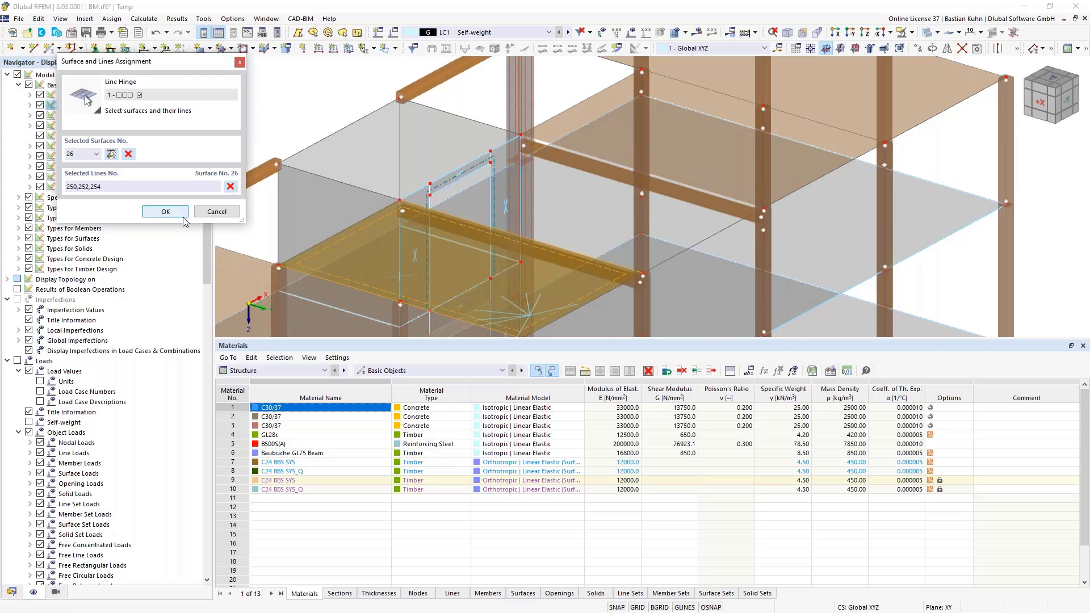
left_click(768, 532)
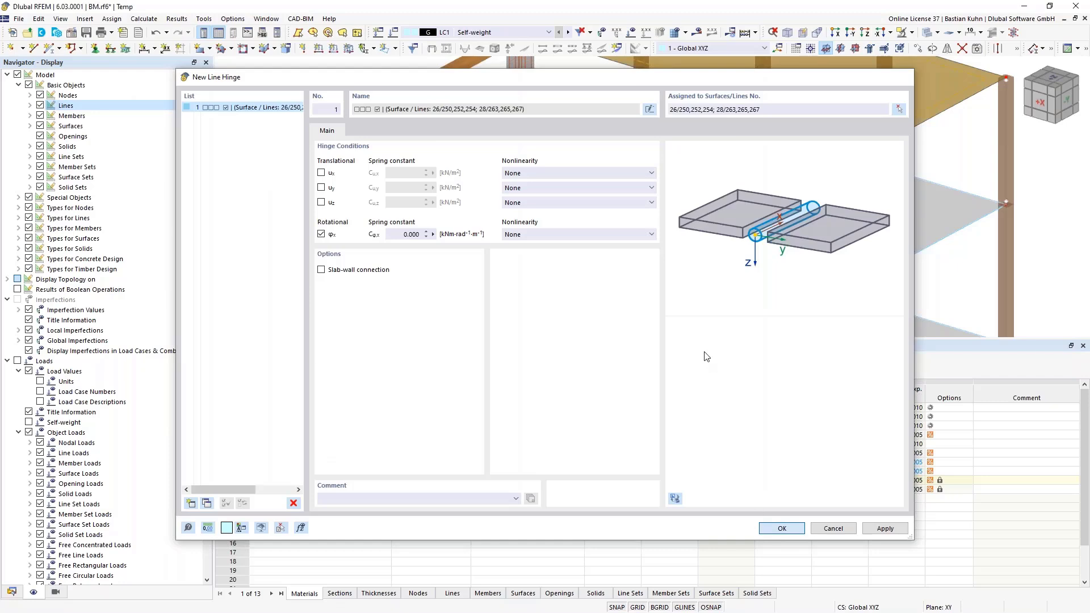
- Adjust the display spacing and size of the line hinge graphics on the roof surfaces
scroll(772, 99, "up", 5)
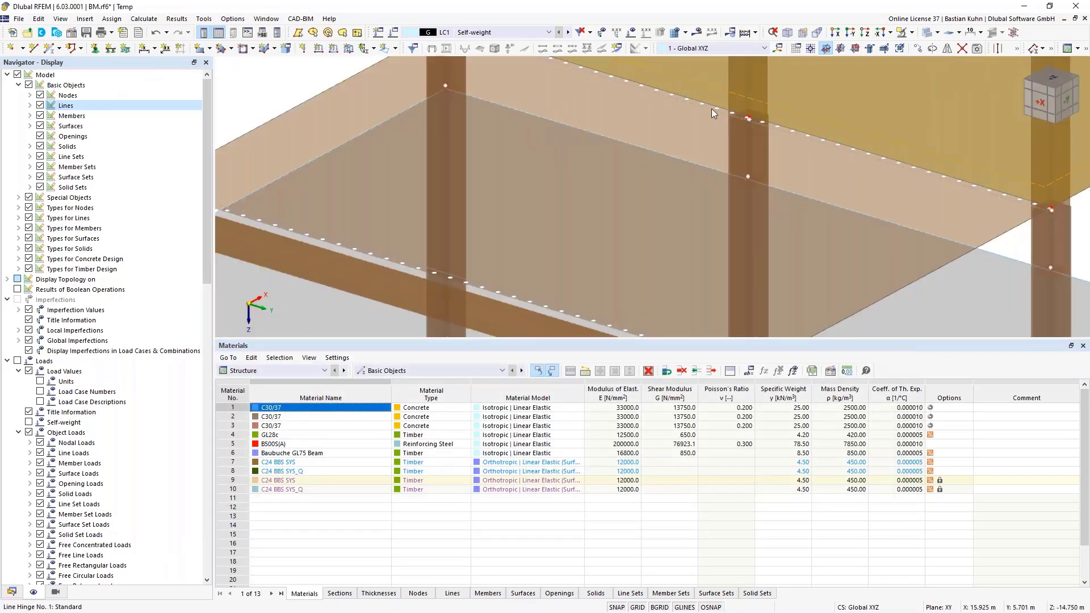
right_click(710, 108)
left_click(872, 193)
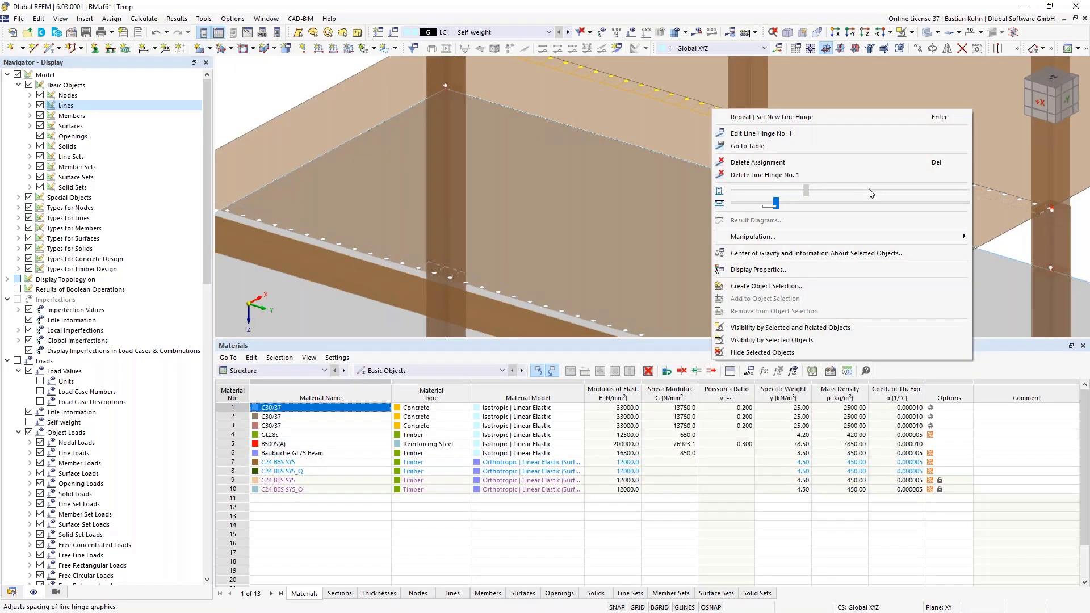
left_click_drag(905, 192, 906, 193)
left_click_drag(778, 206, 850, 204)
left_click(670, 203)
left_click(646, 201)
scroll(646, 201, "down", 6)
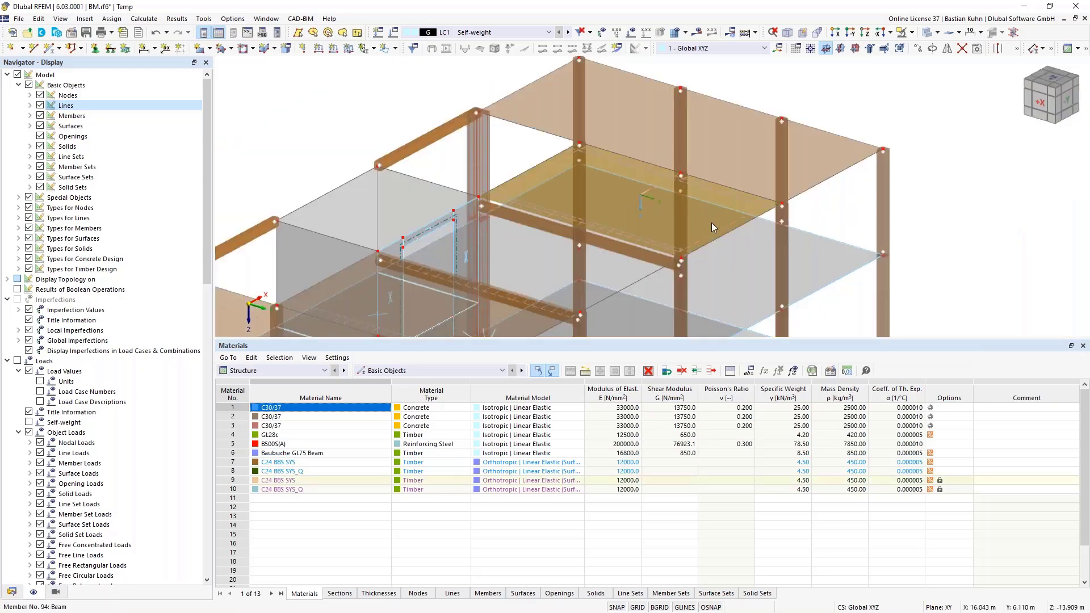
left_click(834, 230)
- Select the entire top storey in the front view and copy it once with a Z displacement of -2.75 m
scroll(963, 219, "down", 3)
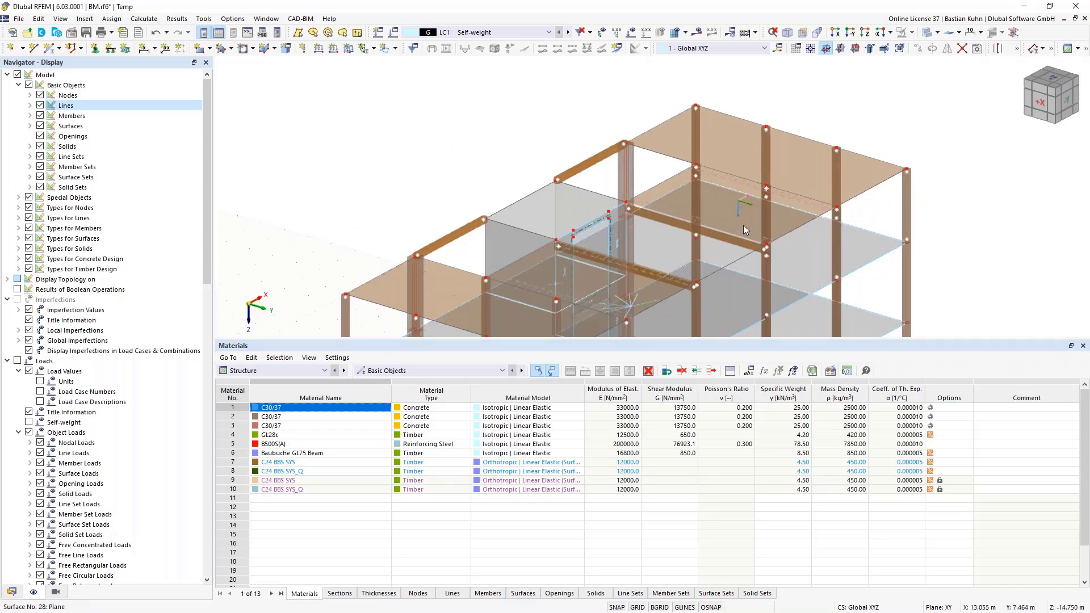
scroll(730, 225, "down", 3)
middle_click_drag(730, 225, 589, 182)
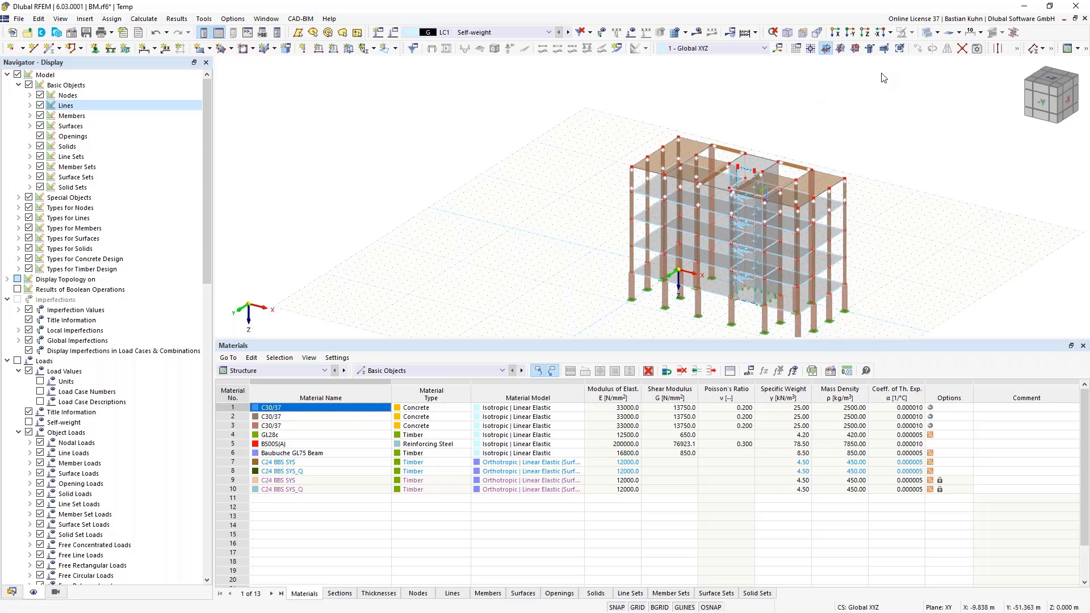
left_click(863, 33)
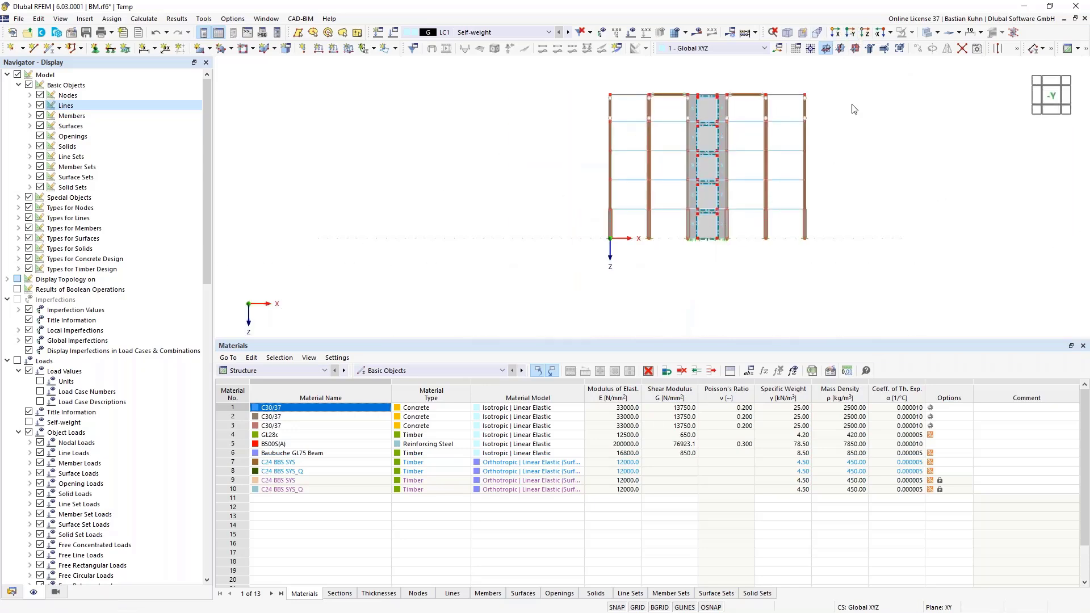
middle_click_drag(824, 180, 795, 207, "ctrl")
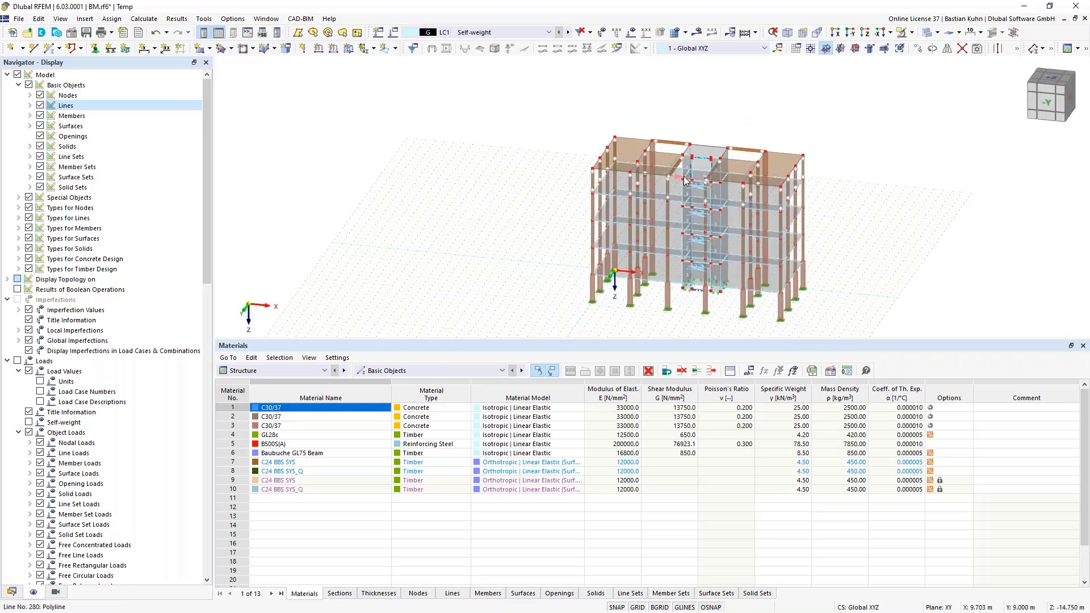
left_click(856, 48)
left_click_drag(831, 114, 464, 77)
left_click(915, 50)
left_click_drag(502, 223, 532, 228)
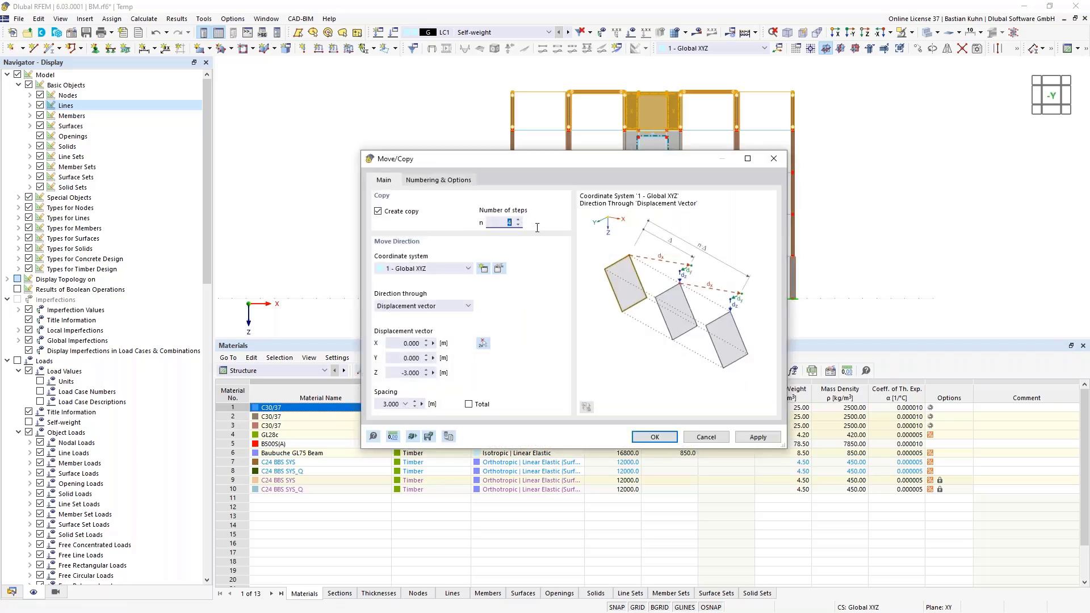
type("1")
left_click_drag(410, 373, 447, 379)
type("-2,75")
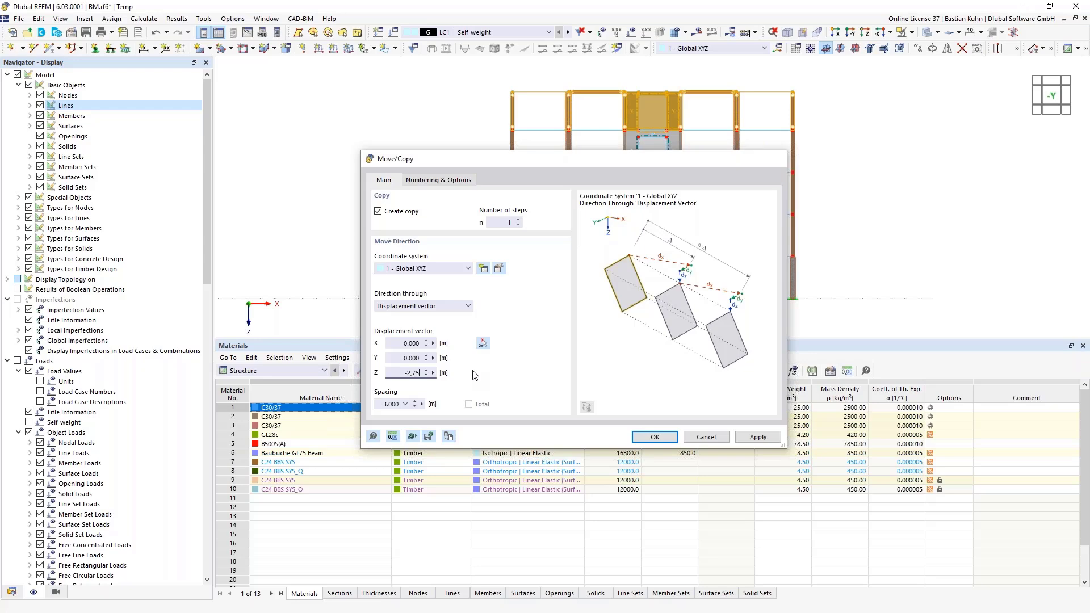
key("Return")
- Delete the front and rear core walls with their door opening from the newly copied top storey
middle_click_drag(593, 268, 600, 279, "ctrl")
scroll(566, 150, "up", 5)
left_click_drag(589, 113, 535, 182)
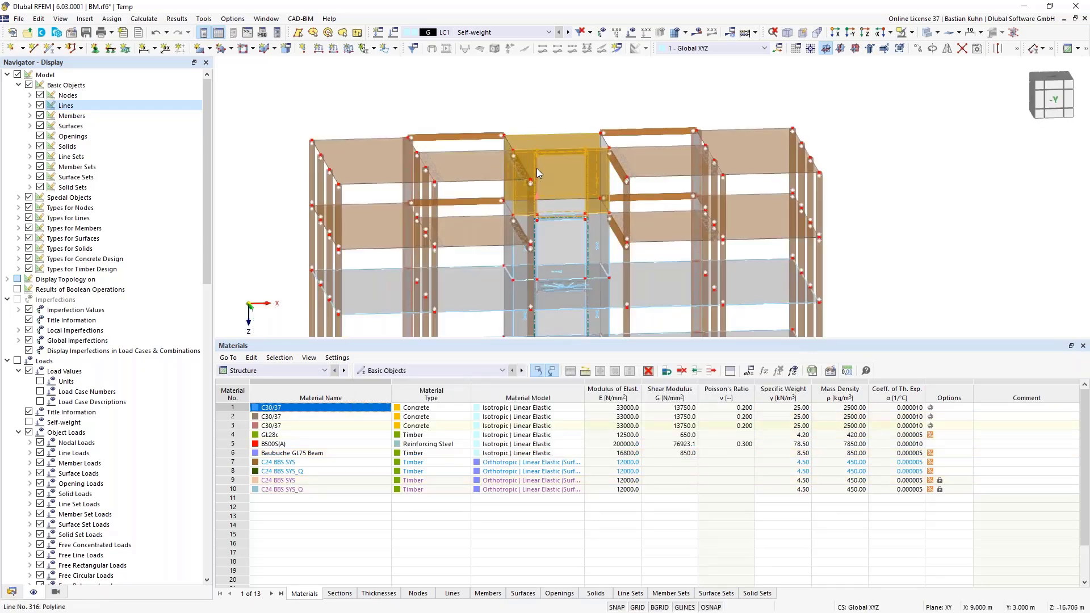
key("Delete")
- Draw a rectangular slab with uniform 300 mm C30/37 thickness over the core at Z -14.750 m
middle_click_drag(536, 183, 567, 172)
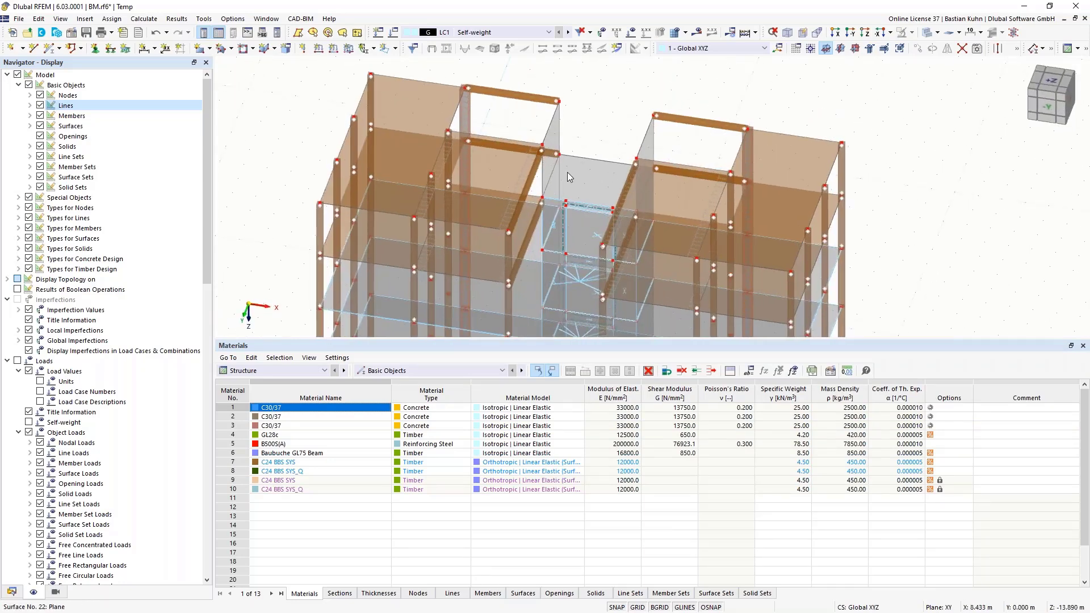
left_click(566, 172)
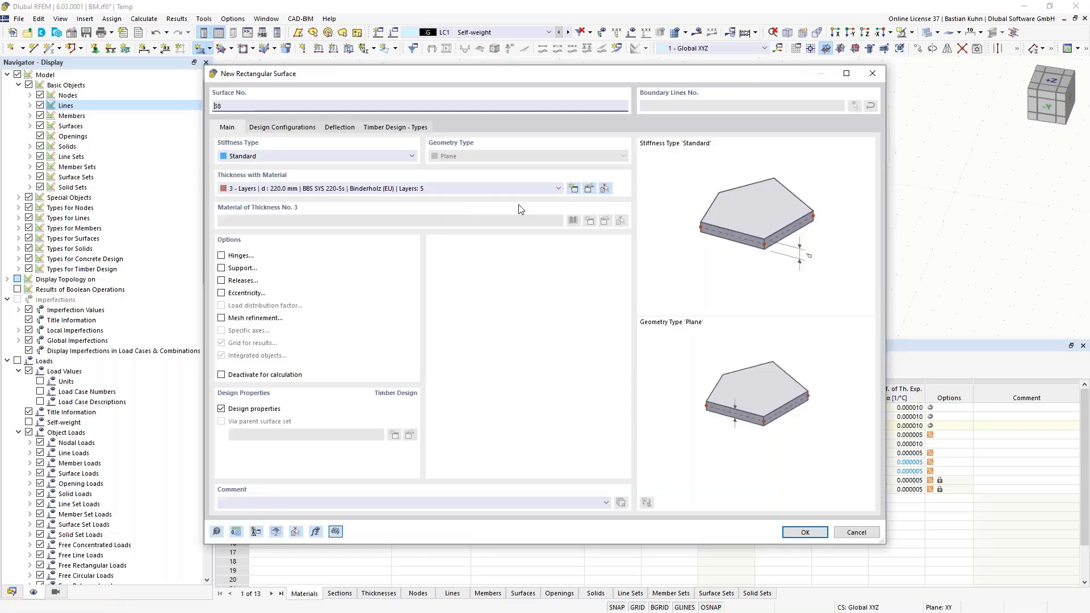
left_click(518, 189)
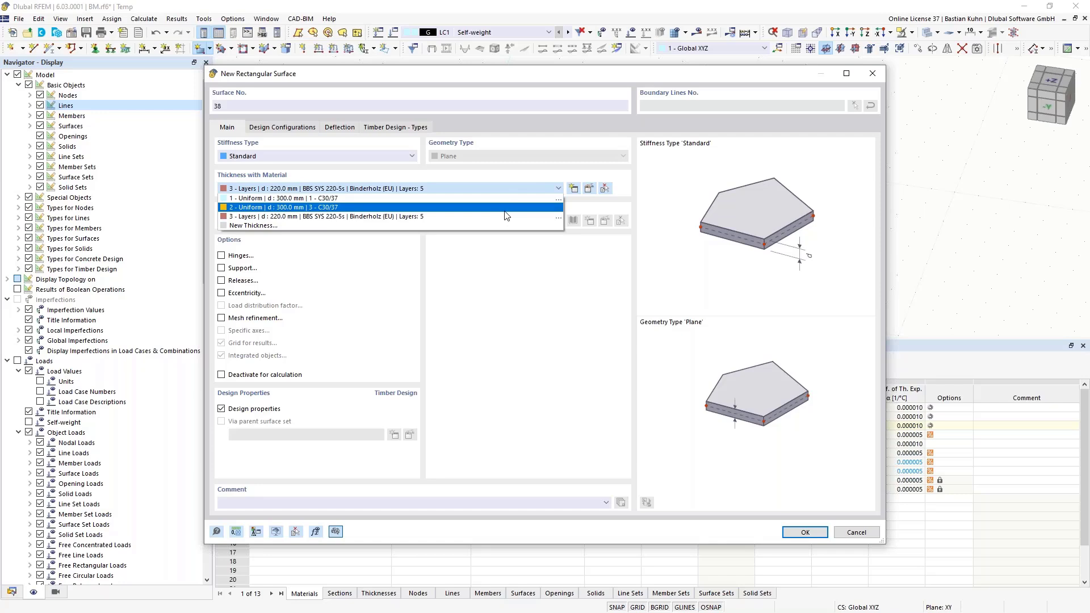
left_click(502, 198)
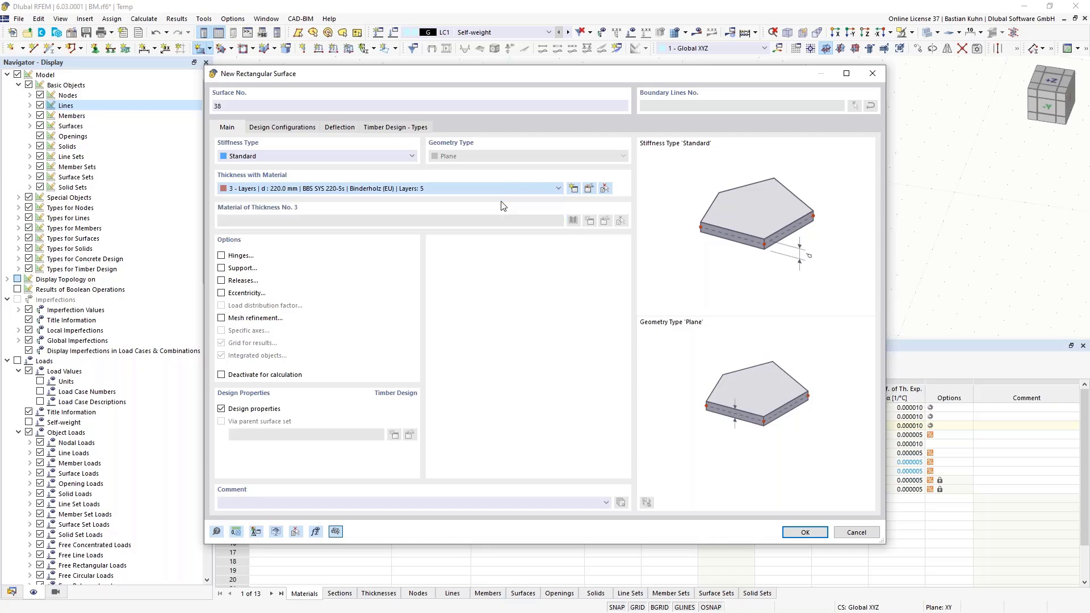
left_click(805, 532)
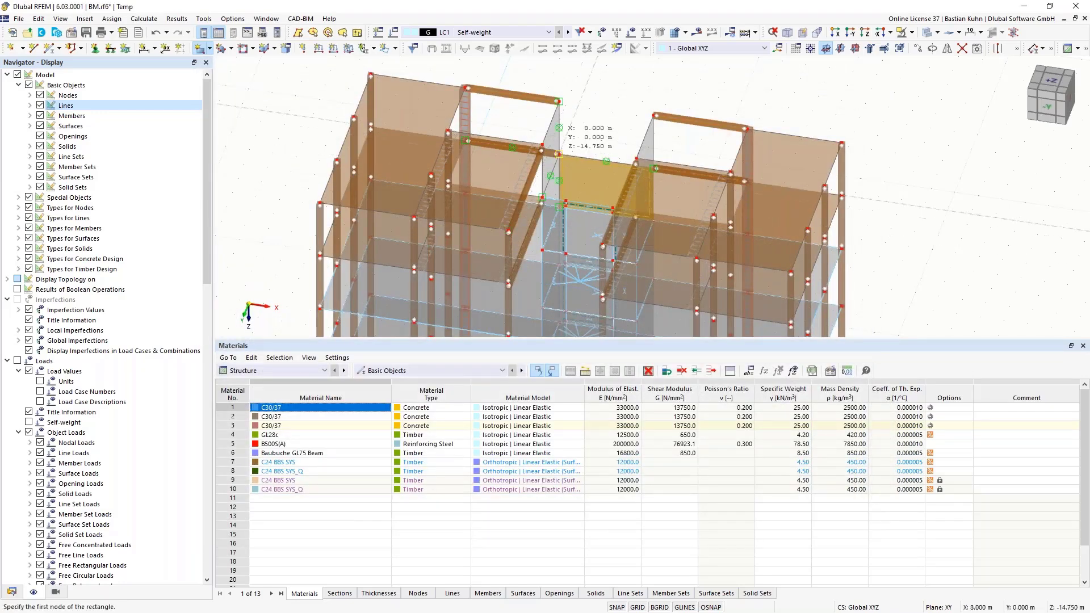
left_click(559, 154)
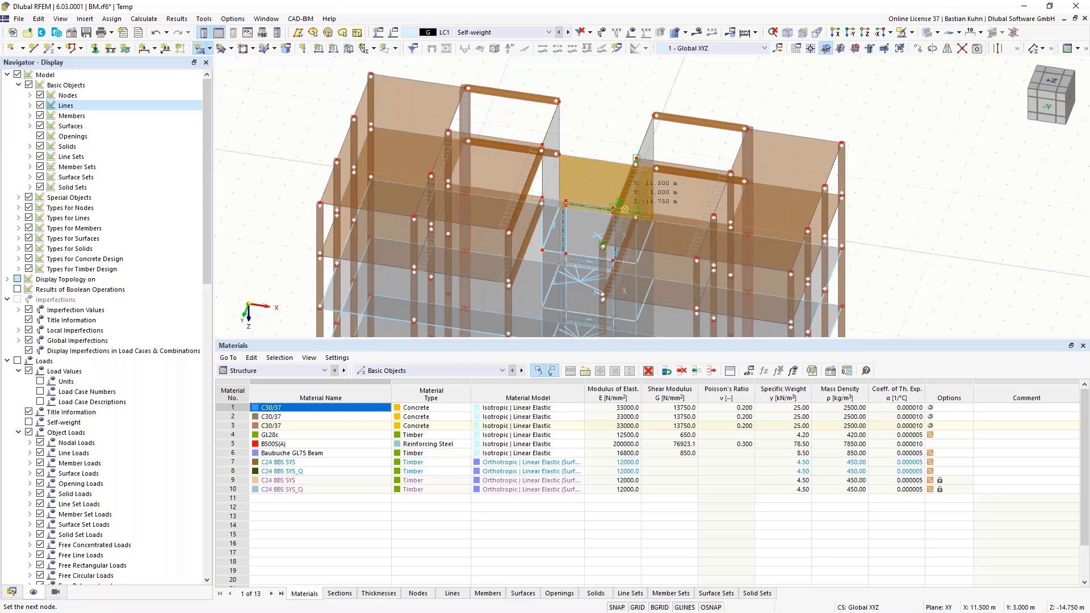
left_click(635, 212)
key("Escape")
- Switch the model display to solid, non-transparent rendering
left_click(927, 33)
left_click(927, 32)
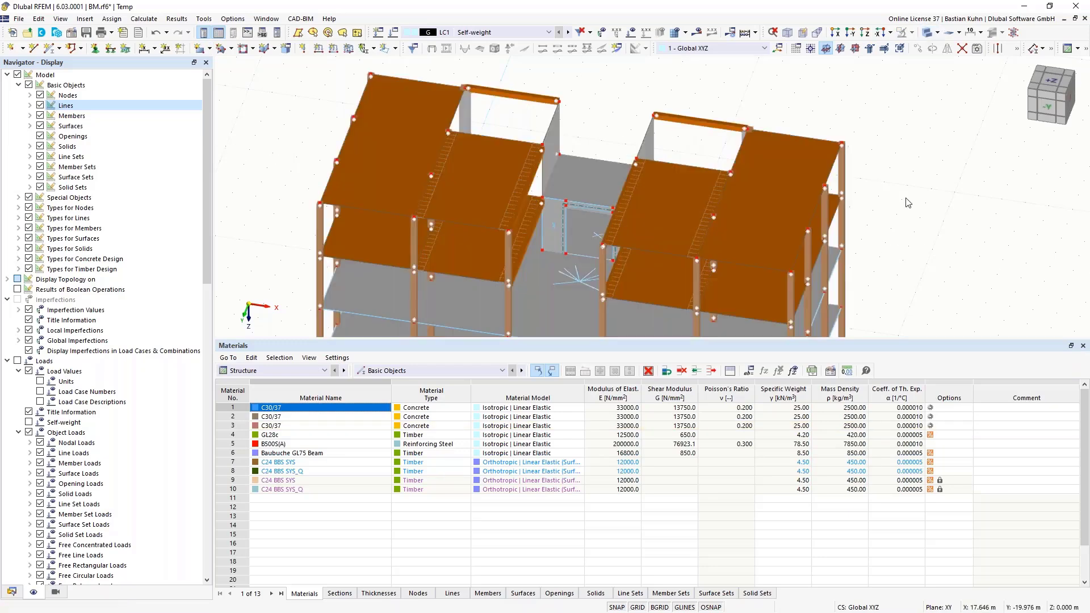
- Create load case LC2 with the action category Imposed loads - category A: domestic, residential areas
scroll(908, 203, "down", 3)
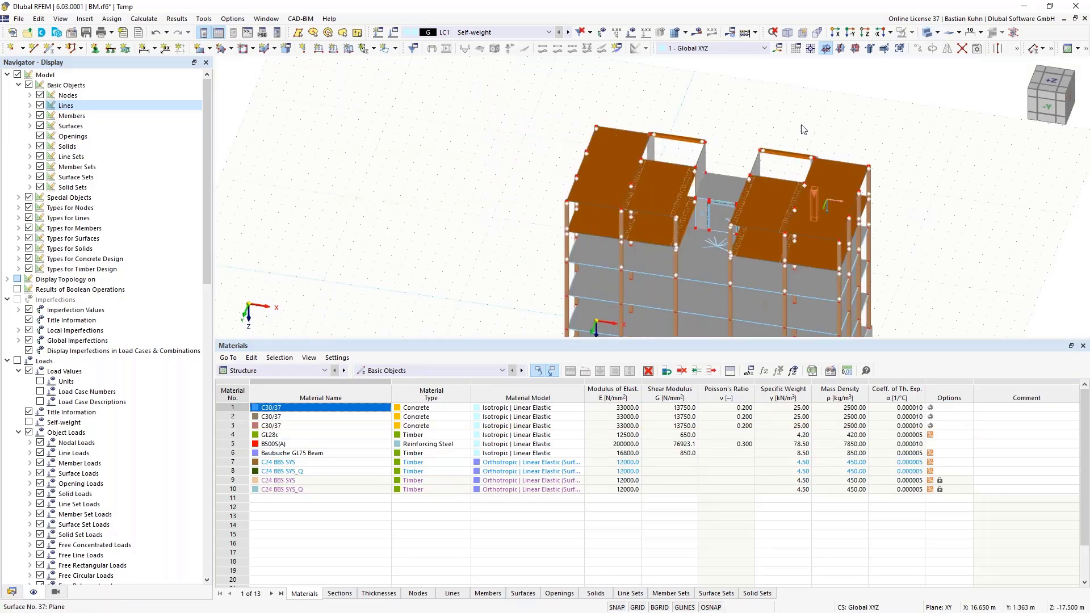
middle_click_drag(820, 186, 624, 111, "ctrl")
scroll(624, 105, "down", 3)
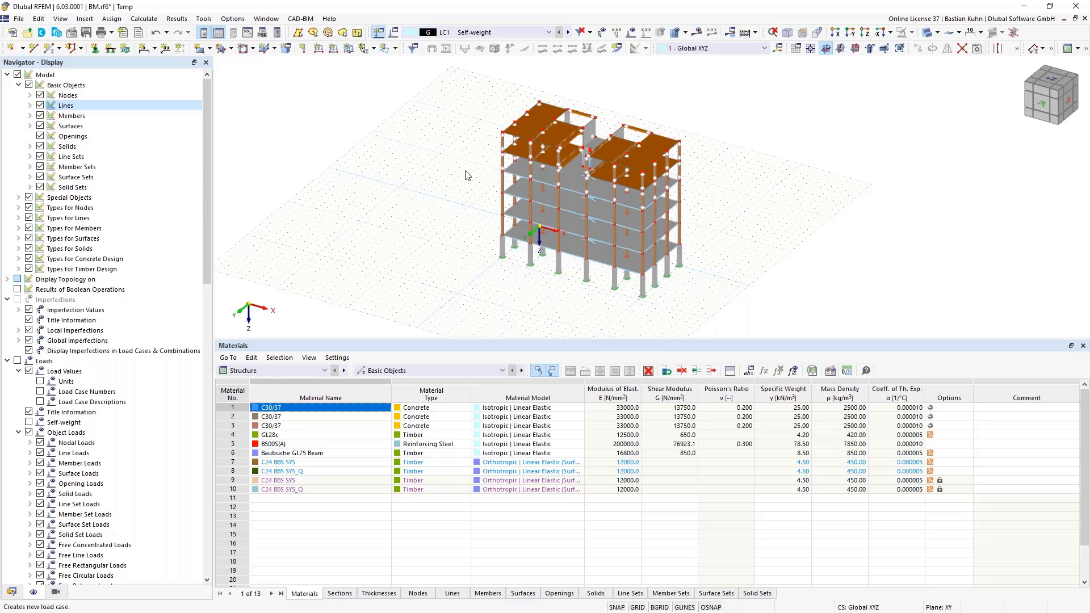
left_click(379, 32)
left_click(432, 274)
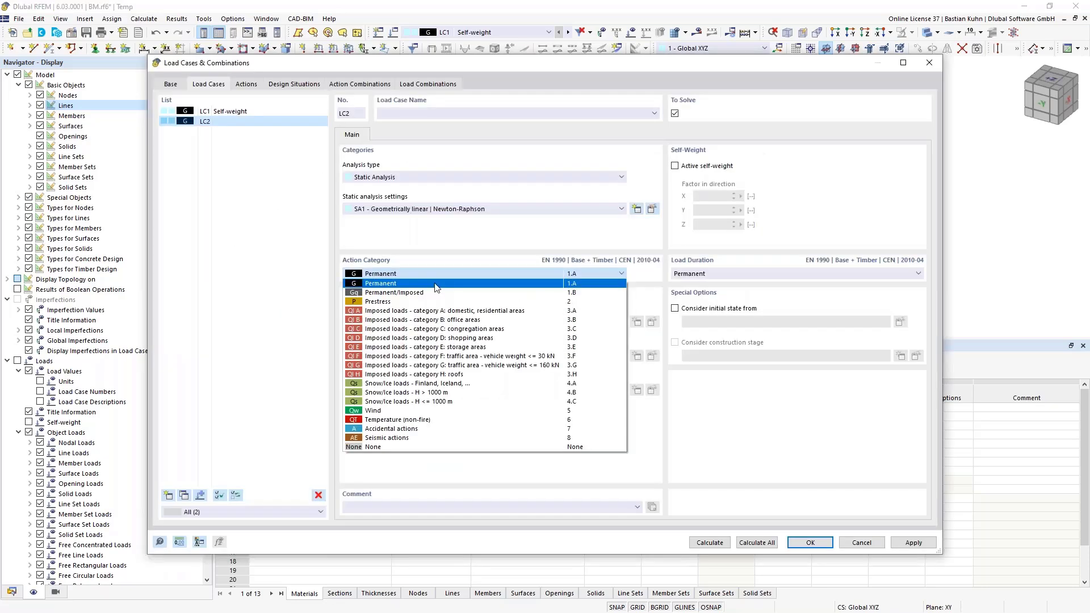
left_click(431, 312)
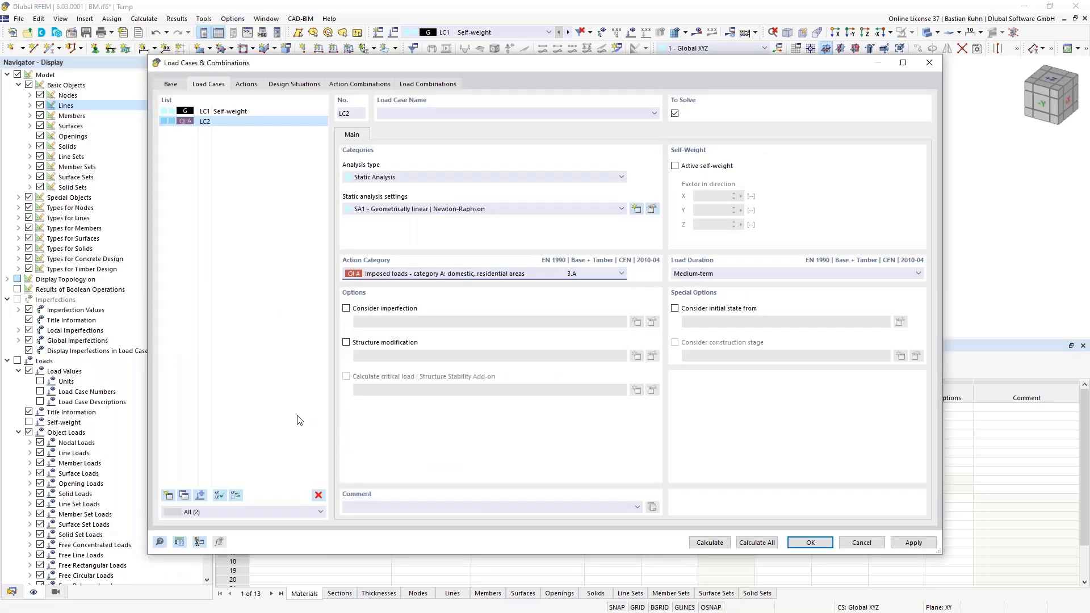
- Add load case LC3 as Snow/Ice loads - H <= 1000 m and load case LC4 as Wind, and accept them
left_click(168, 496)
left_click(406, 275)
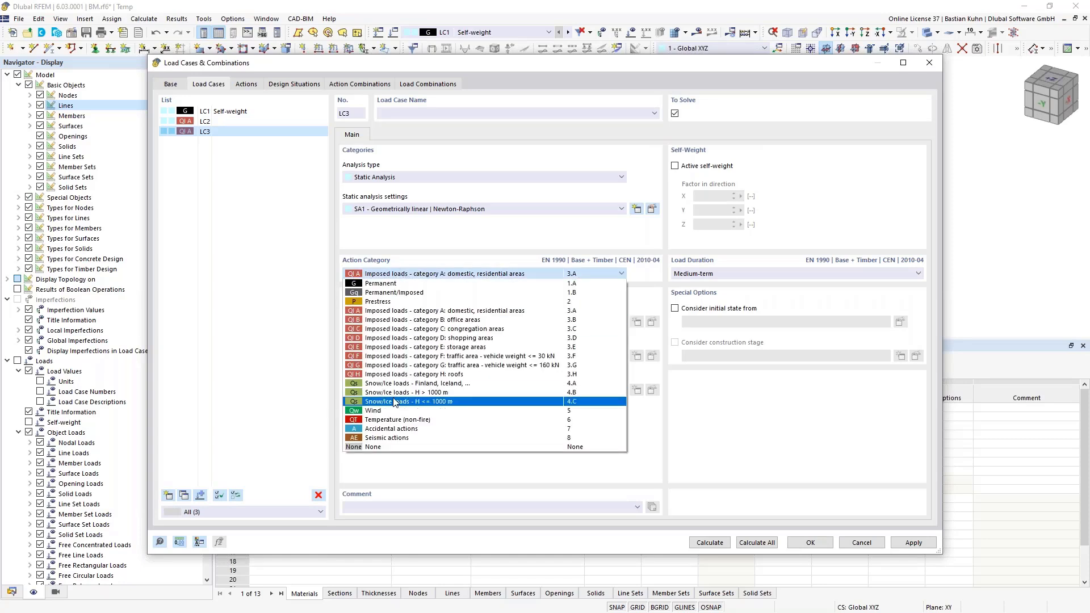
left_click(394, 402)
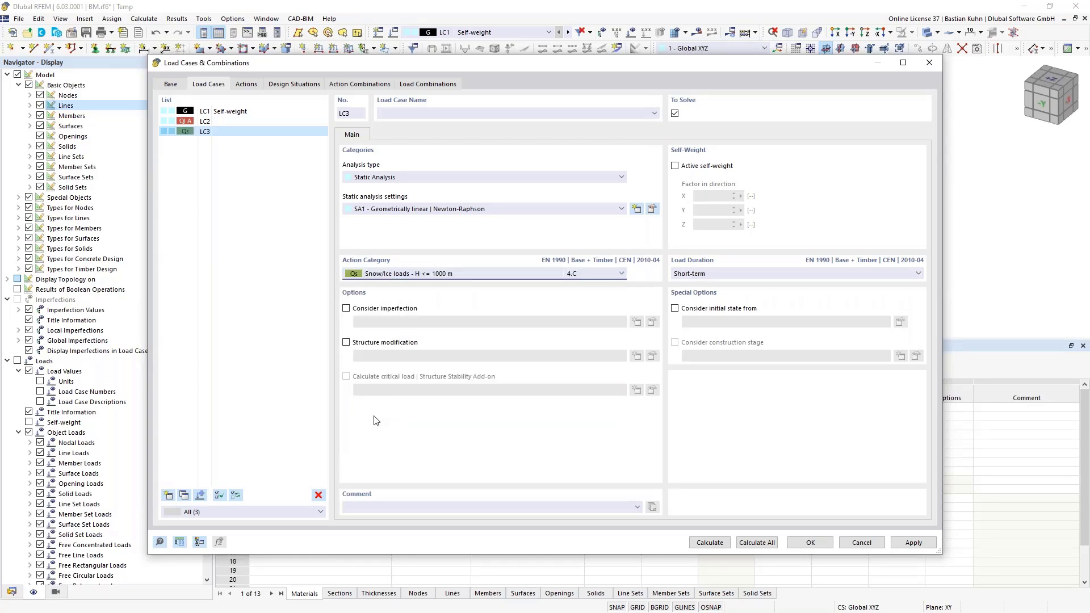
left_click(169, 495)
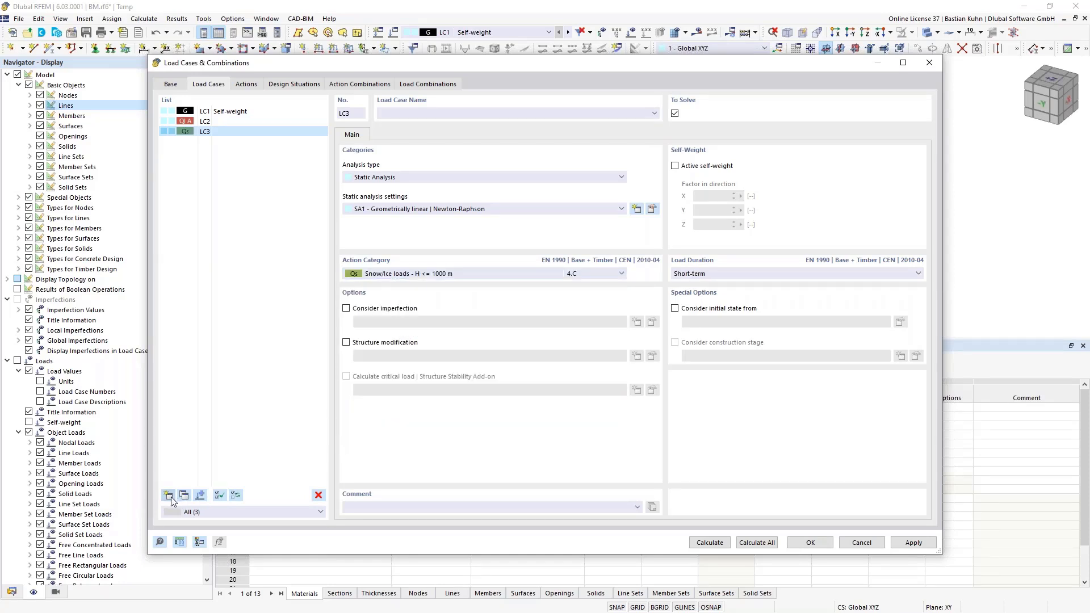
left_click(420, 275)
left_click(397, 370)
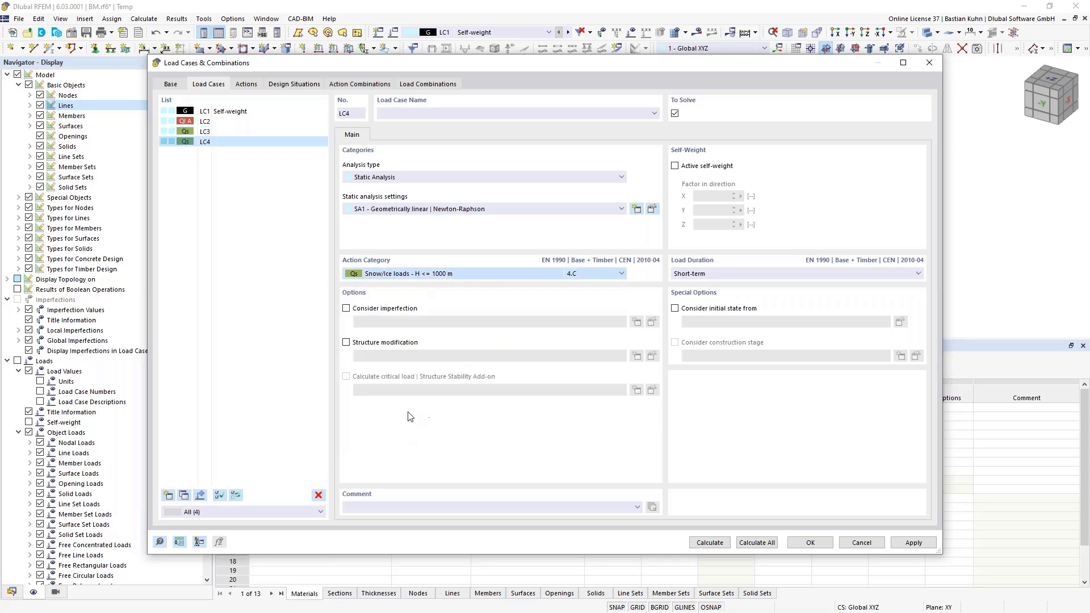
left_click(810, 543)
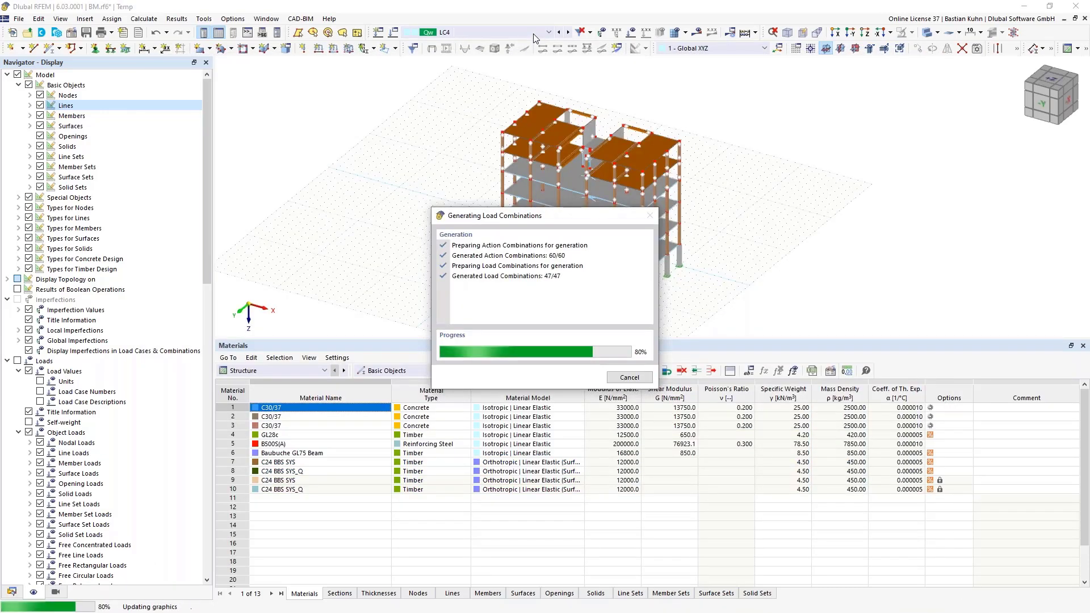
- Activate load case LC1 Self-weight and define a uniform surface load of 1.00 kN/m² in the front view
left_click(533, 33)
left_click(528, 43)
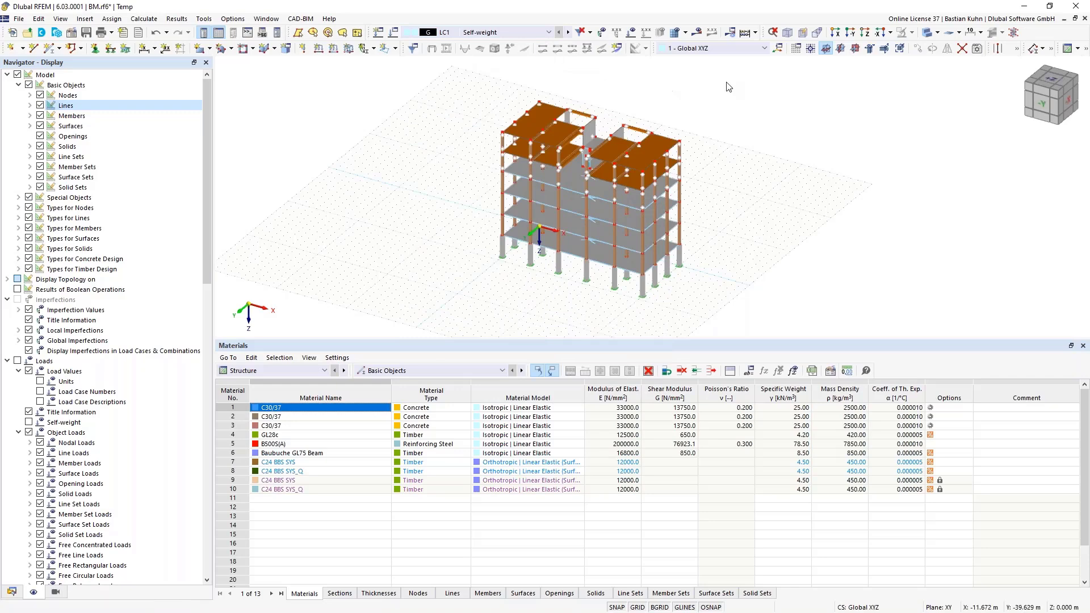
left_click(851, 37)
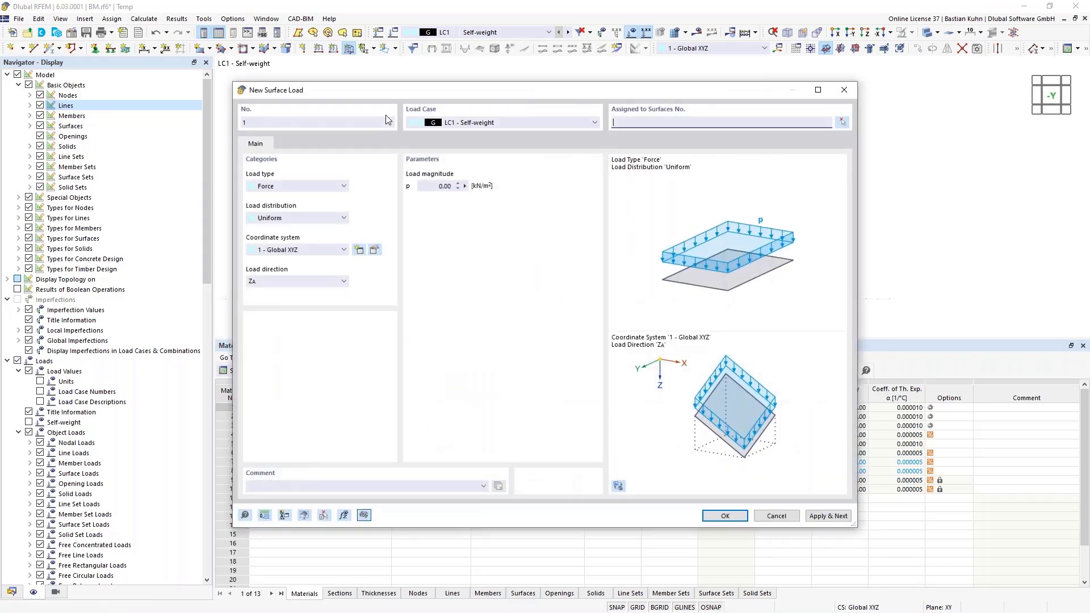
left_click(434, 185)
type("1")
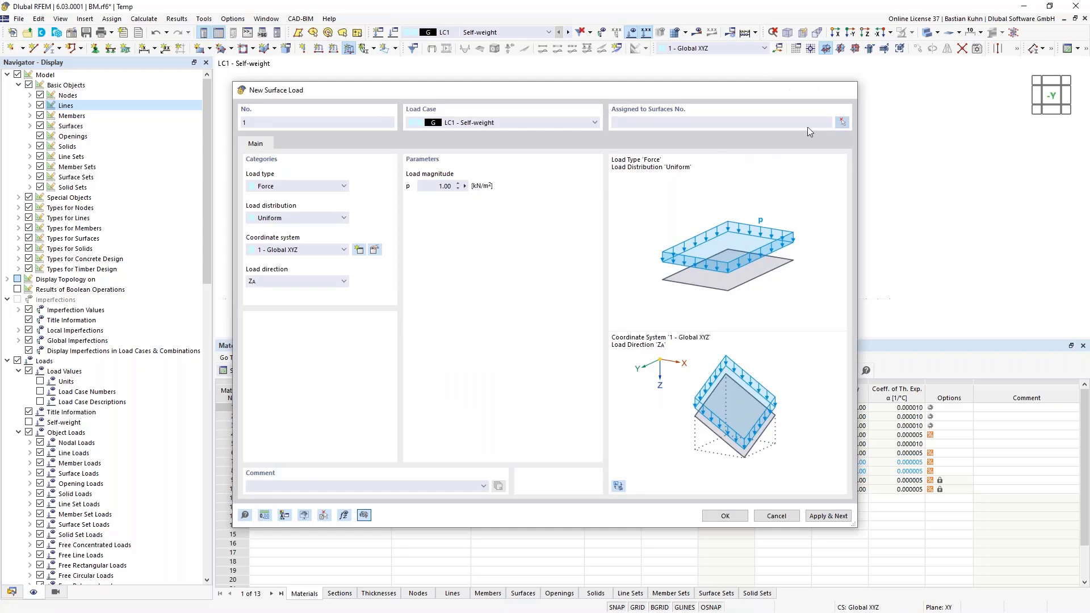
- Assign the self-weight surface load to all floor and roof slabs, surfaces 1,6,11,16,26-29,34-38, and apply it
left_click(841, 124)
left_click_drag(525, 79, 812, 99)
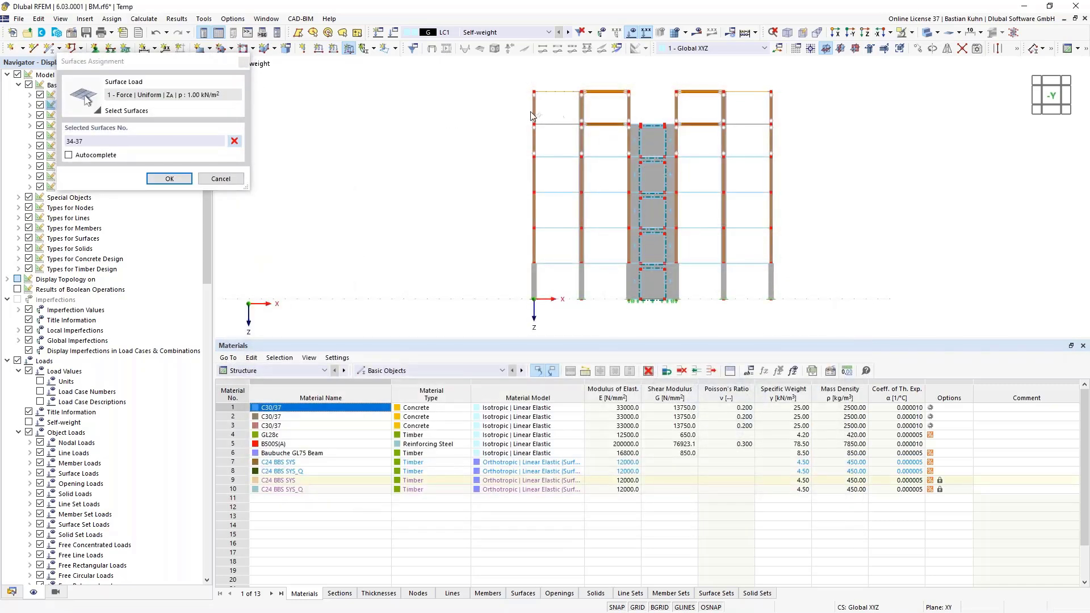
left_click_drag(523, 121, 812, 141)
left_click_drag(519, 152, 799, 173)
left_click_drag(531, 190, 797, 211)
left_click_drag(526, 227, 818, 250)
left_click_drag(523, 259, 800, 279)
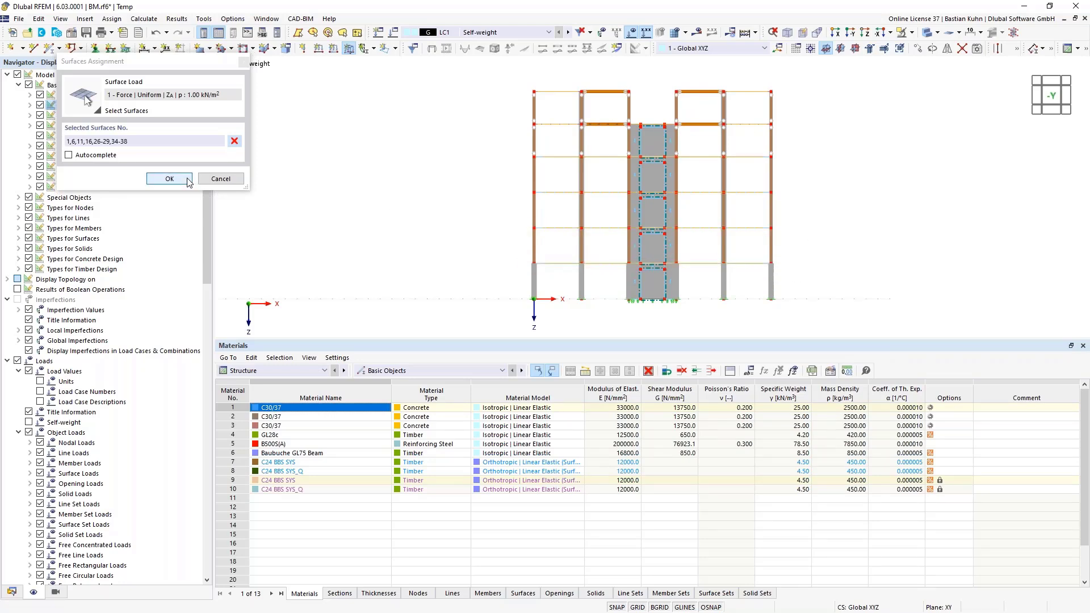
left_click(170, 179)
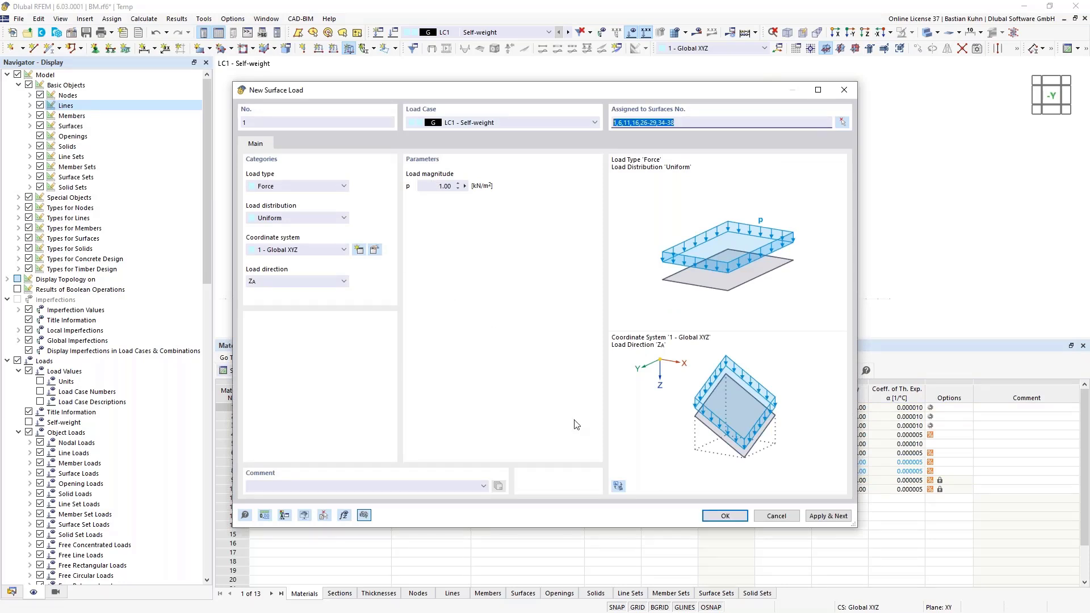
left_click(829, 515)
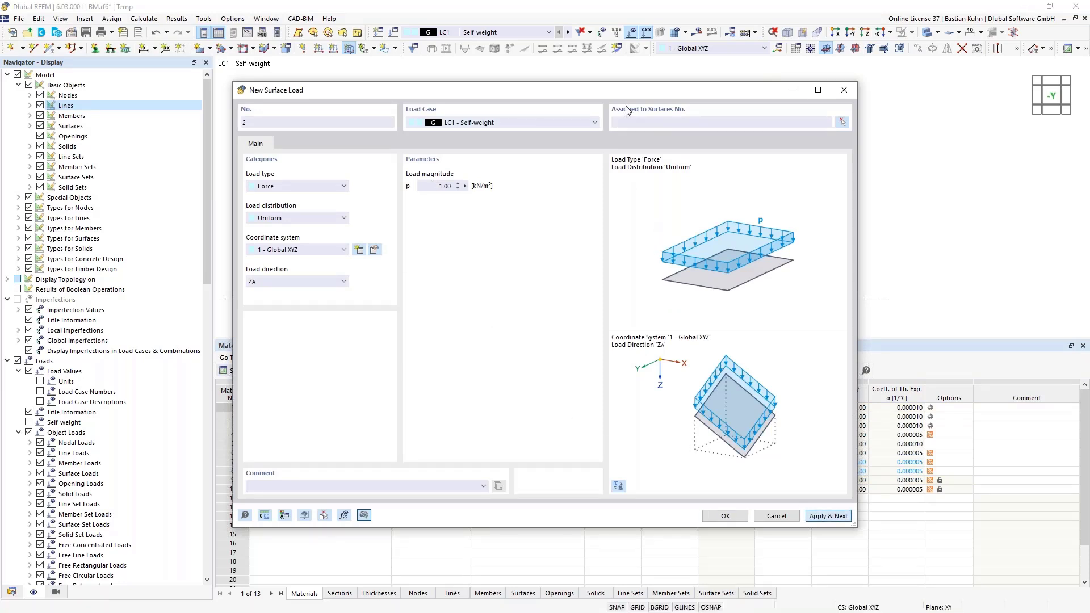
- Apply a uniform 2.00 kN/m² surface load in load case LC2 to surfaces 1,6,11,16,26-29,34-38
left_click_drag(621, 97, 622, 186)
left_click(571, 211)
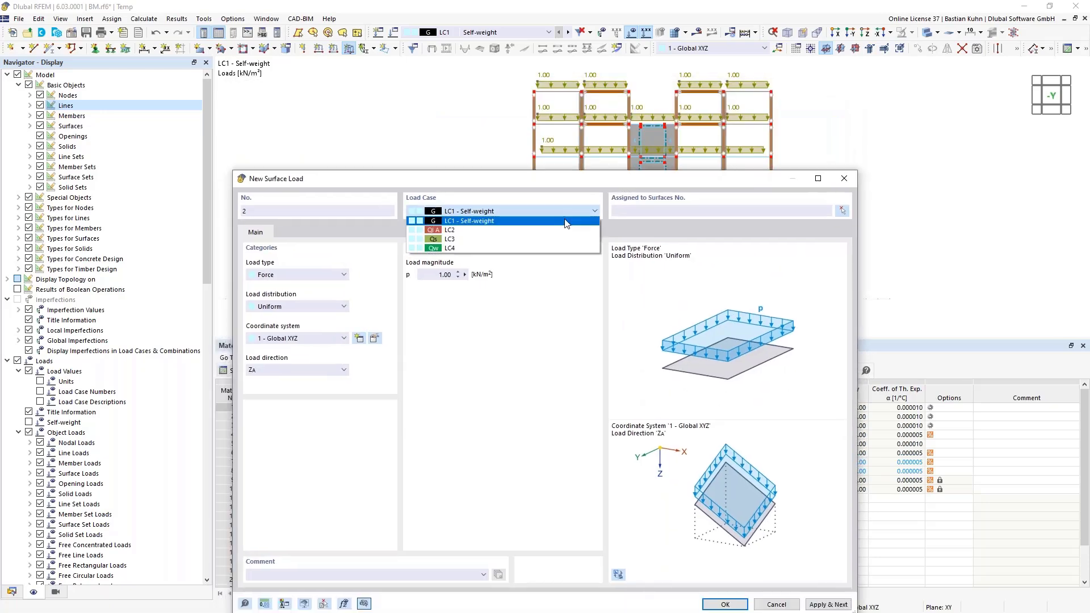
left_click(556, 230)
left_click(627, 211)
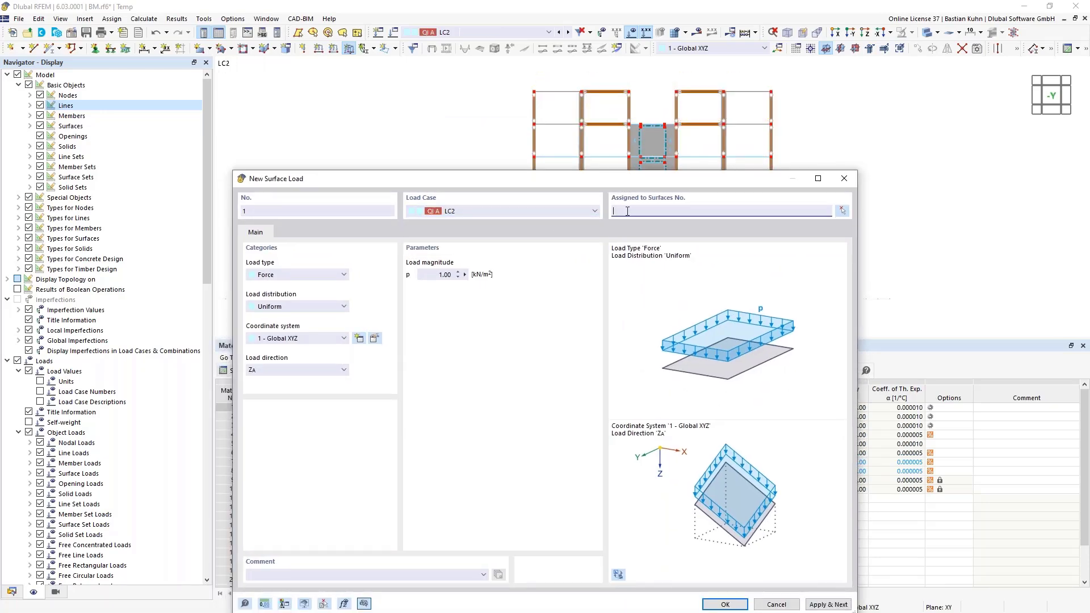
type("1,6,11,16,26-29,34-38")
left_click(446, 275)
type("2")
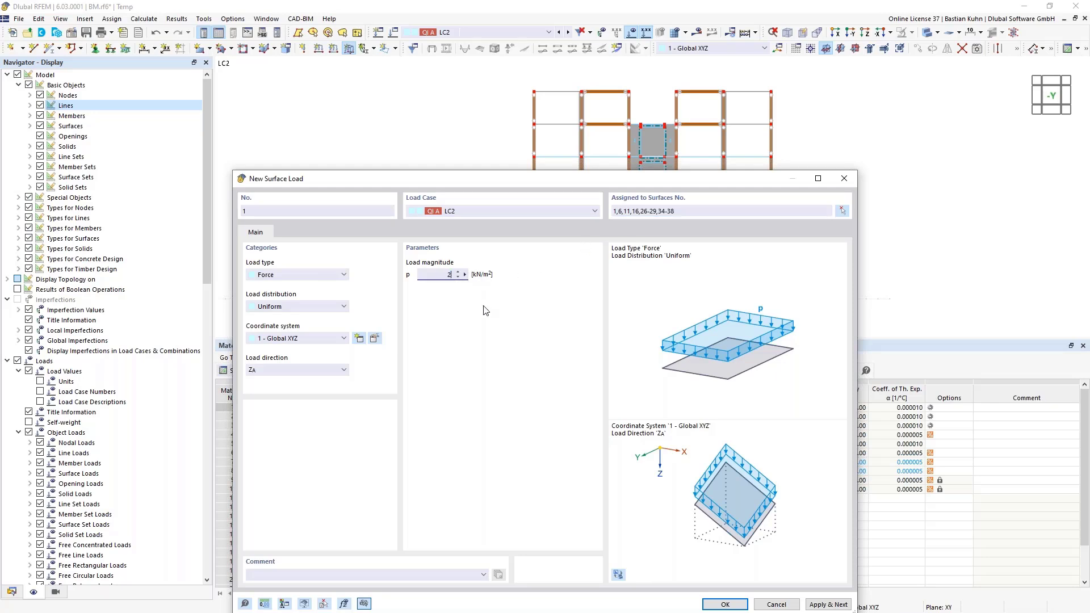
left_click(832, 608)
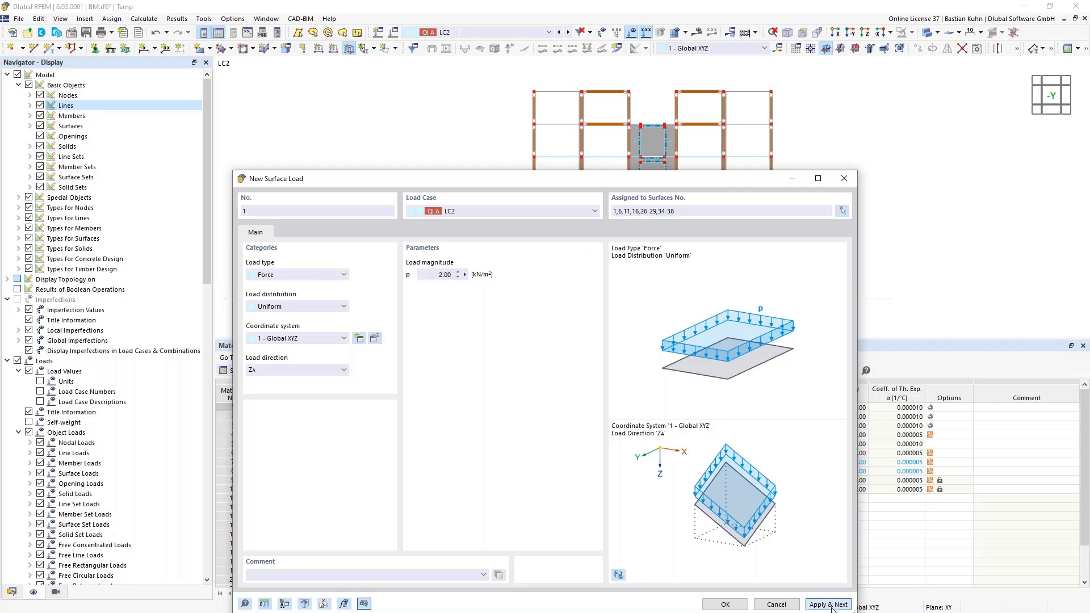
- Apply a uniform 0.85 kN/m² snow surface load in load case LC3 to the roof surfaces 34-38, including the core roof
left_click(593, 211)
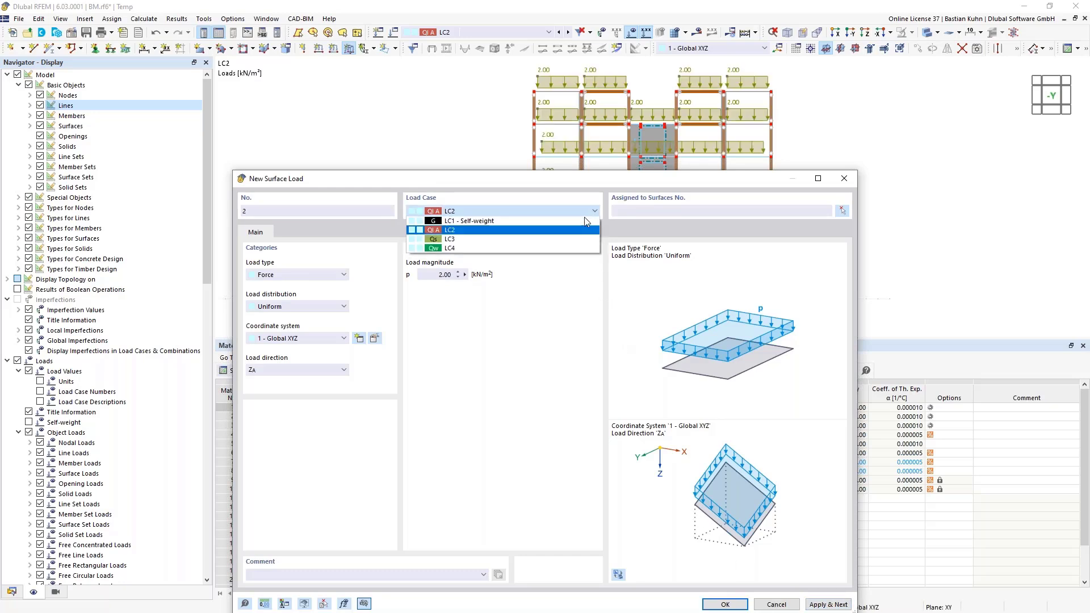
left_click(576, 239)
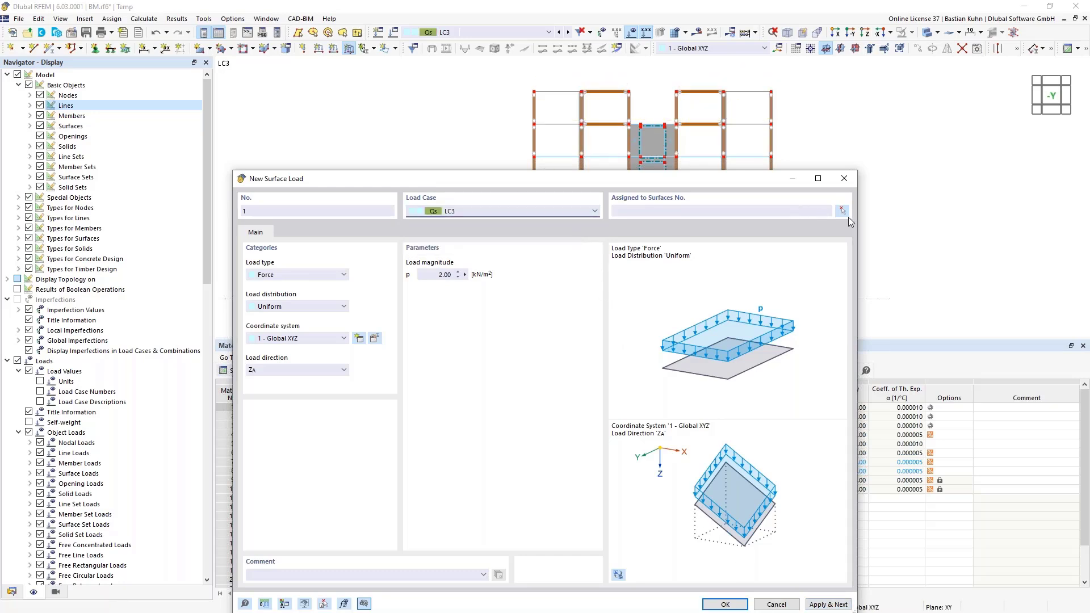
left_click(842, 210)
left_click_drag(491, 79, 645, 108)
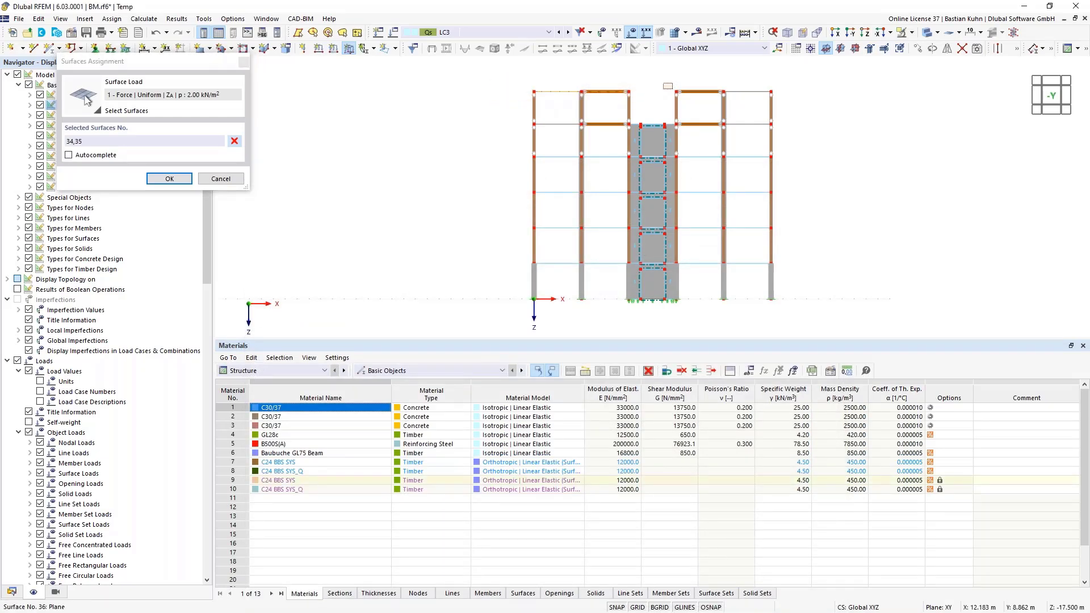
middle_click_drag(641, 130, 656, 117)
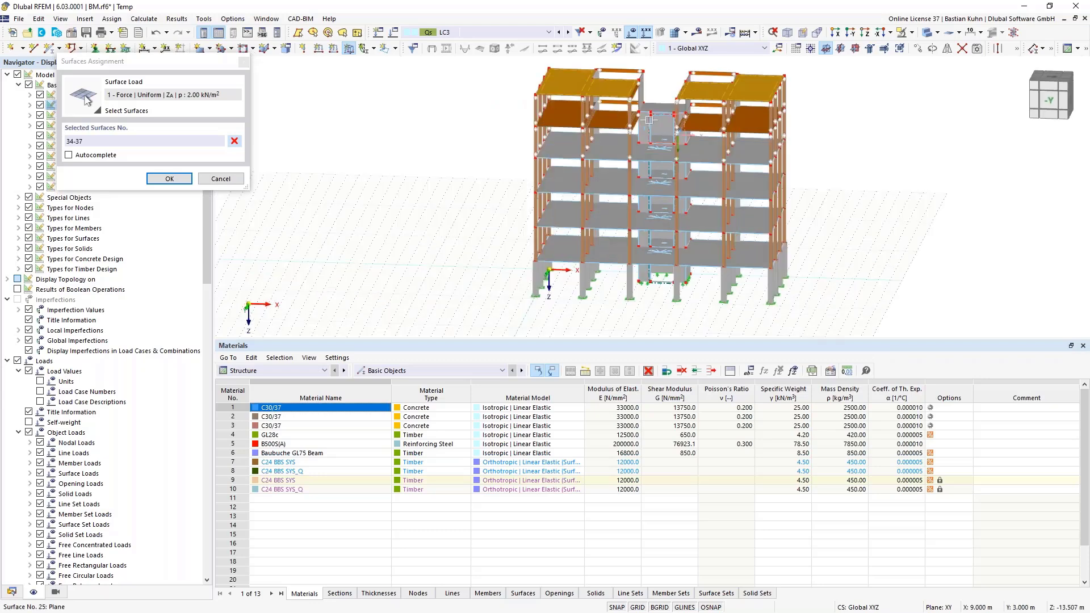
left_click(169, 179)
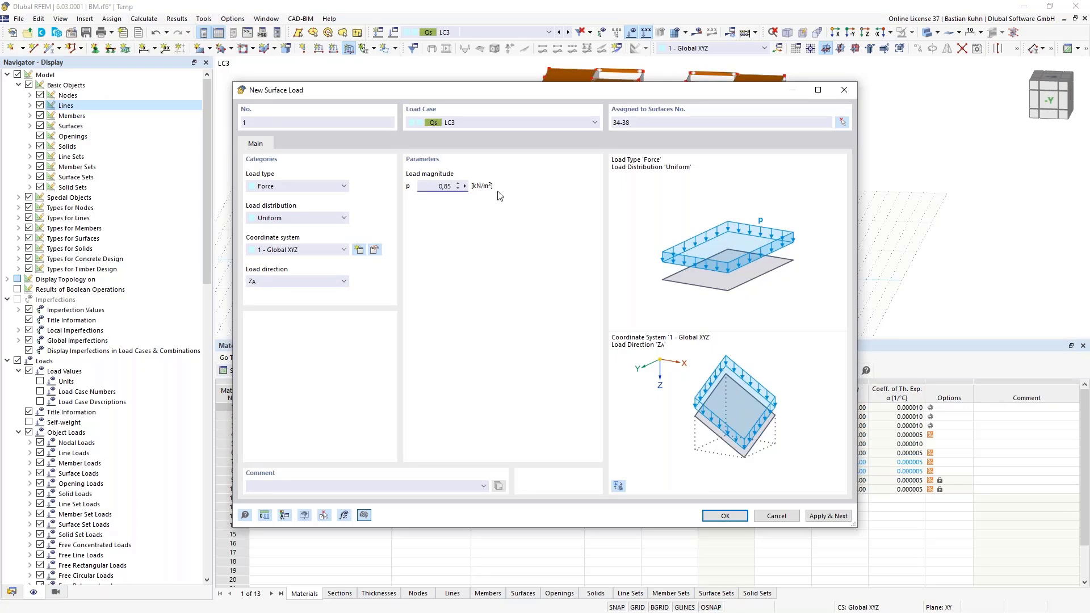
left_click(717, 518)
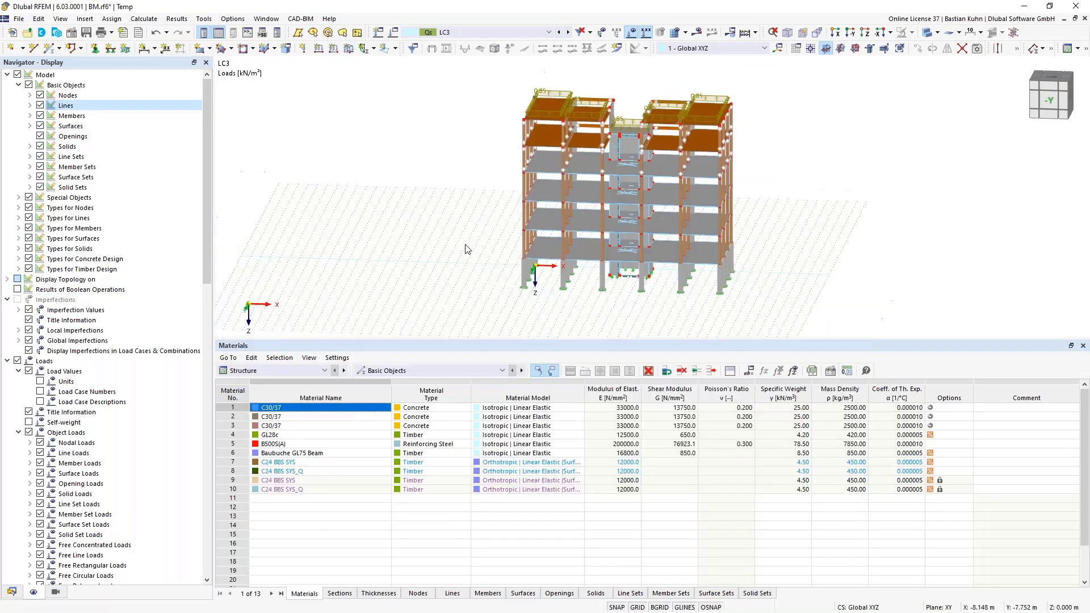
- Start a new wind load wizard for vertical walls with a flat/monopitch roof
middle_click_drag(457, 235, 403, 238, "ctrl")
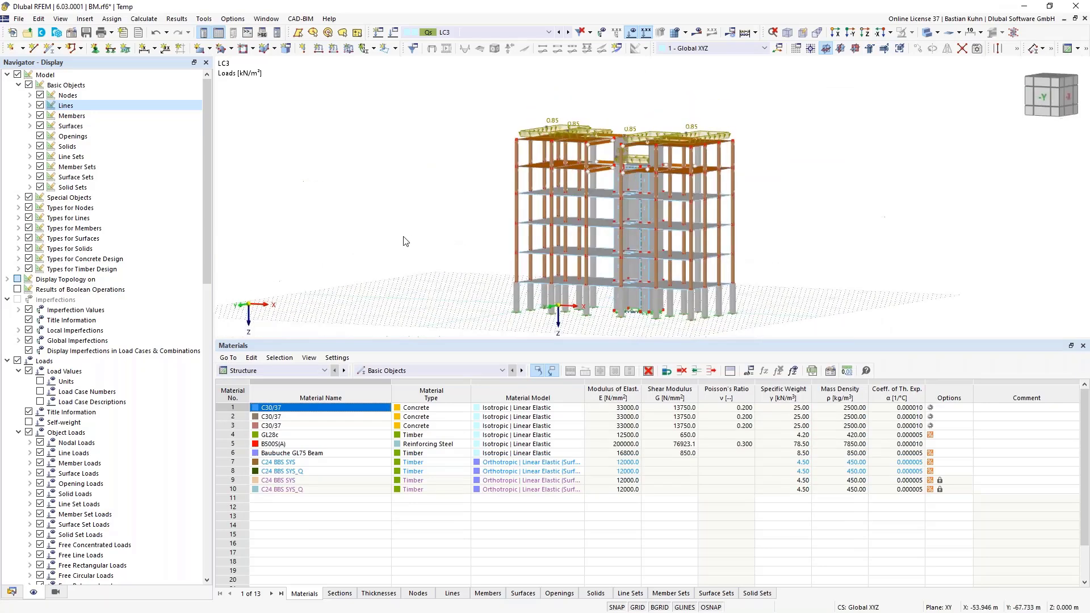
left_click(11, 592)
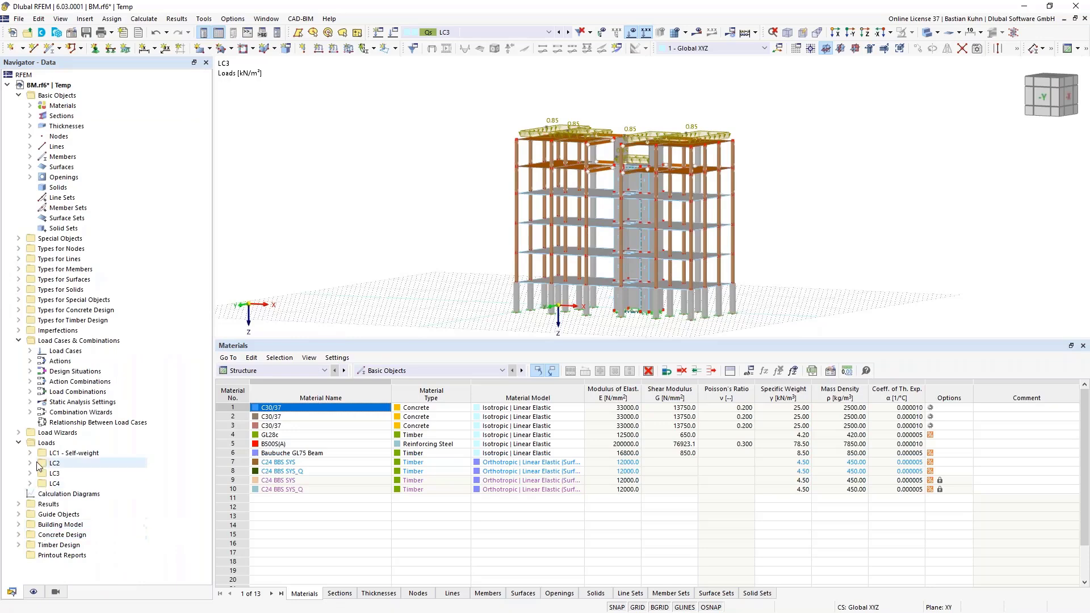
left_click(19, 433)
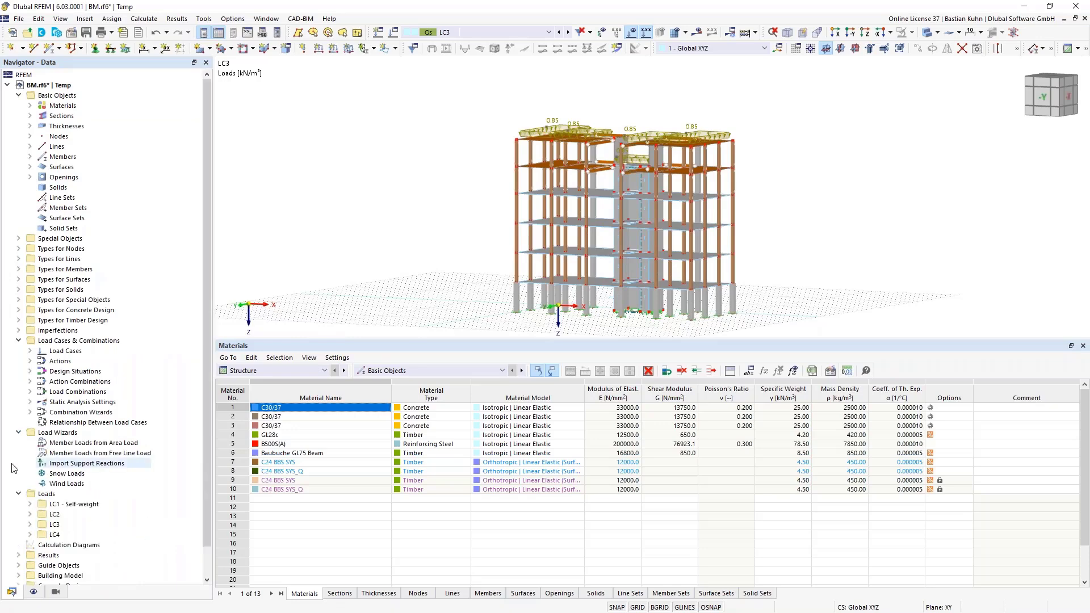
right_click(62, 483)
left_click(93, 377)
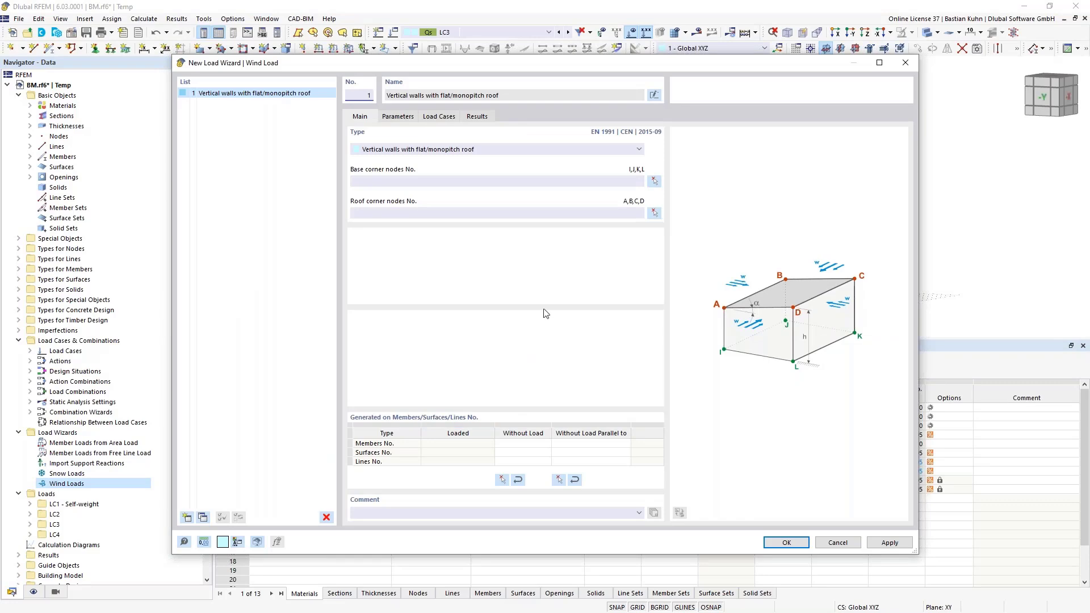
- Assign the four base corner nodes of the building, 26-28 and 25, to the wind load wizard
left_click(654, 180)
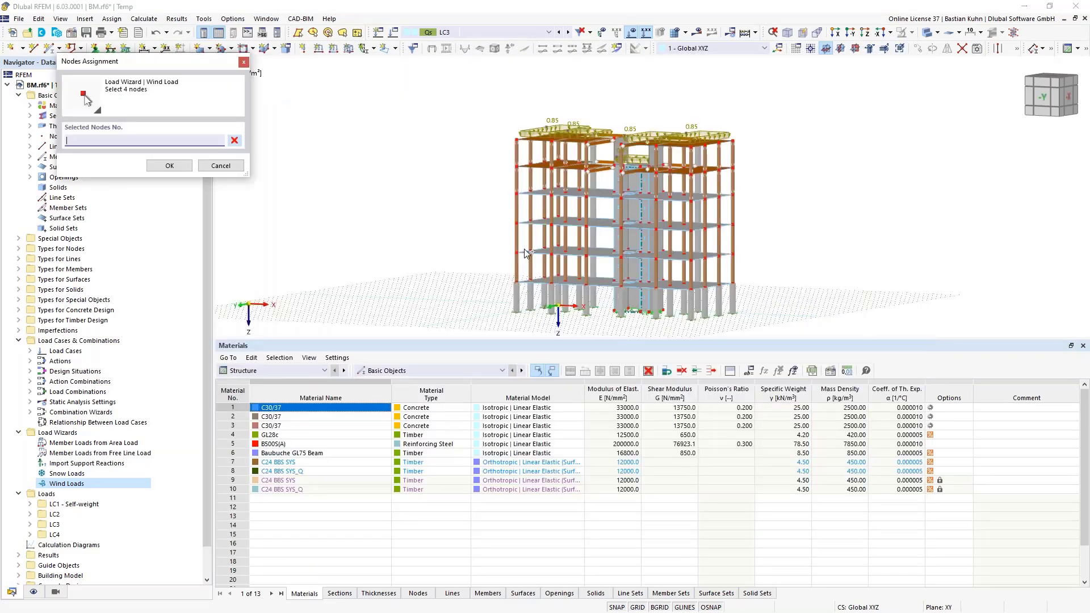
left_click(518, 311)
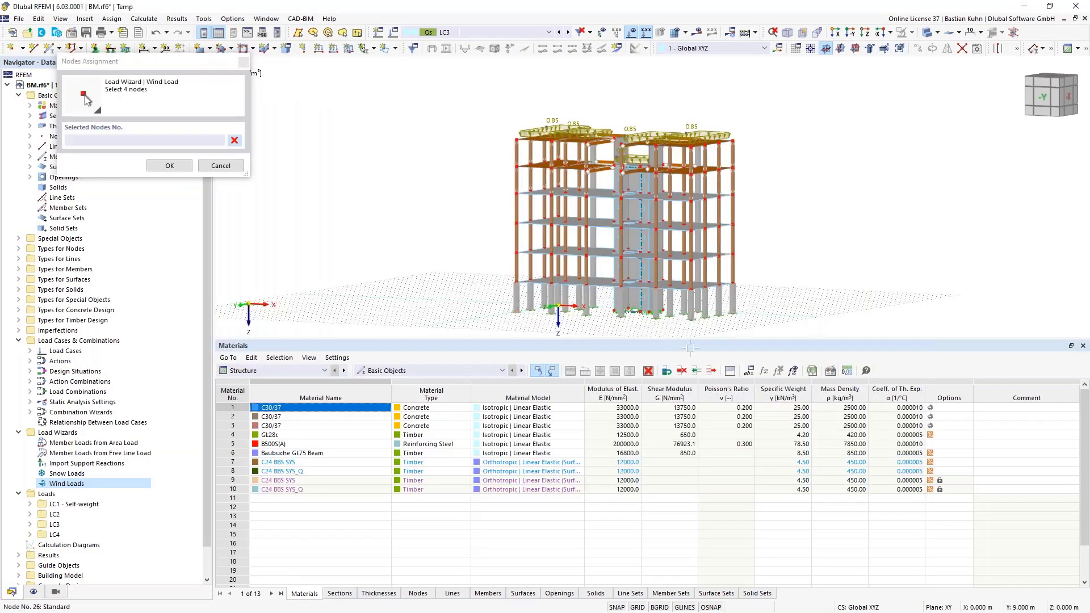
left_click(692, 320)
left_click(733, 313)
middle_click_drag(732, 264, 795, 298, "ctrl")
scroll(552, 263, "up", 5)
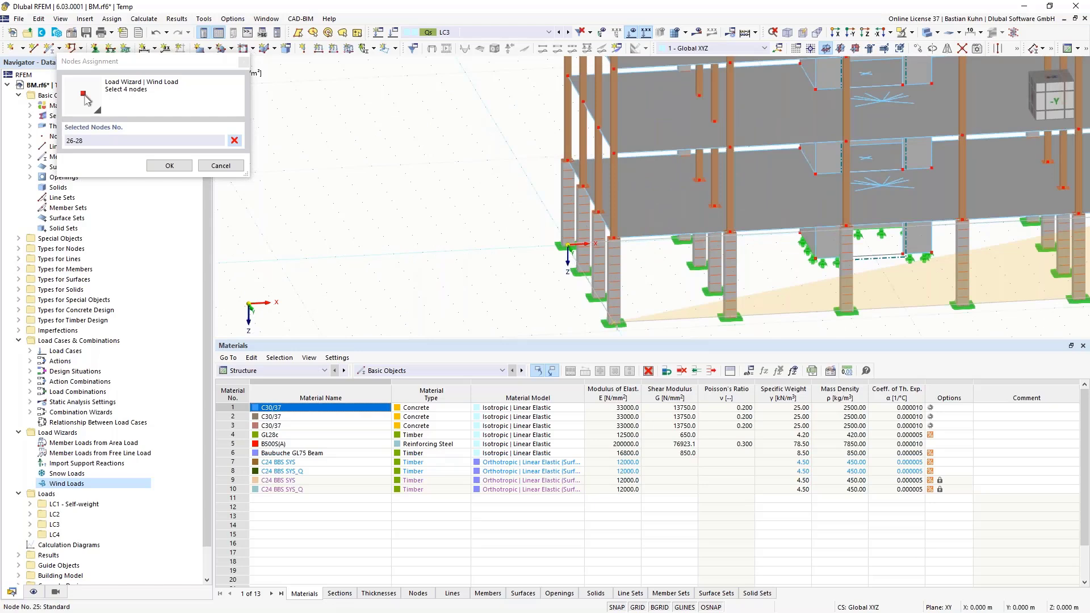
left_click(565, 247)
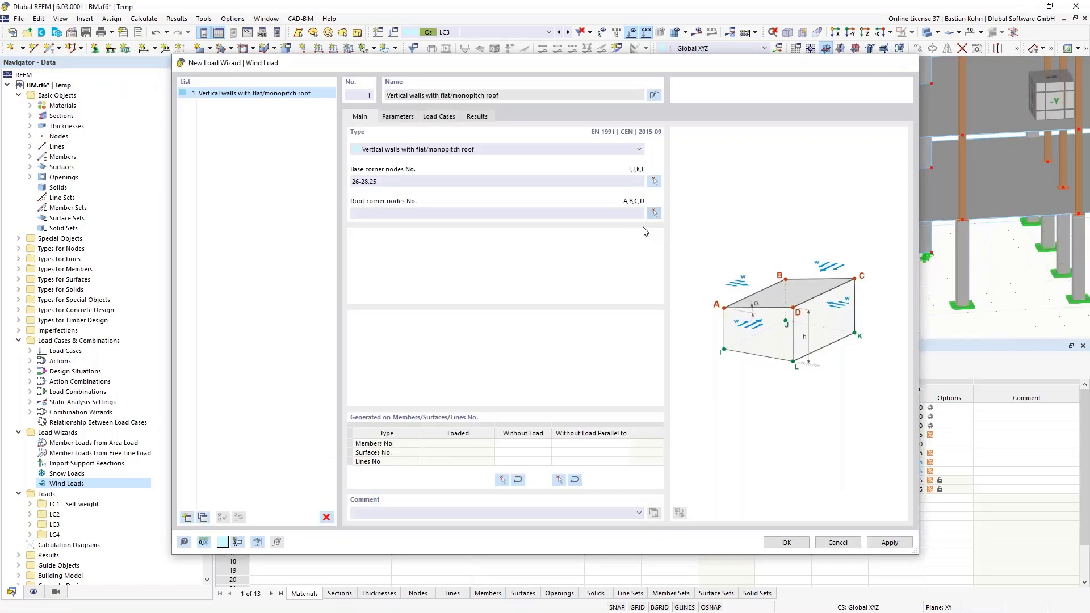
- Assign the four roof corner nodes of the building, 254-256 and 253, to the wind load wizard
left_click(652, 216)
scroll(676, 248, "down", 5)
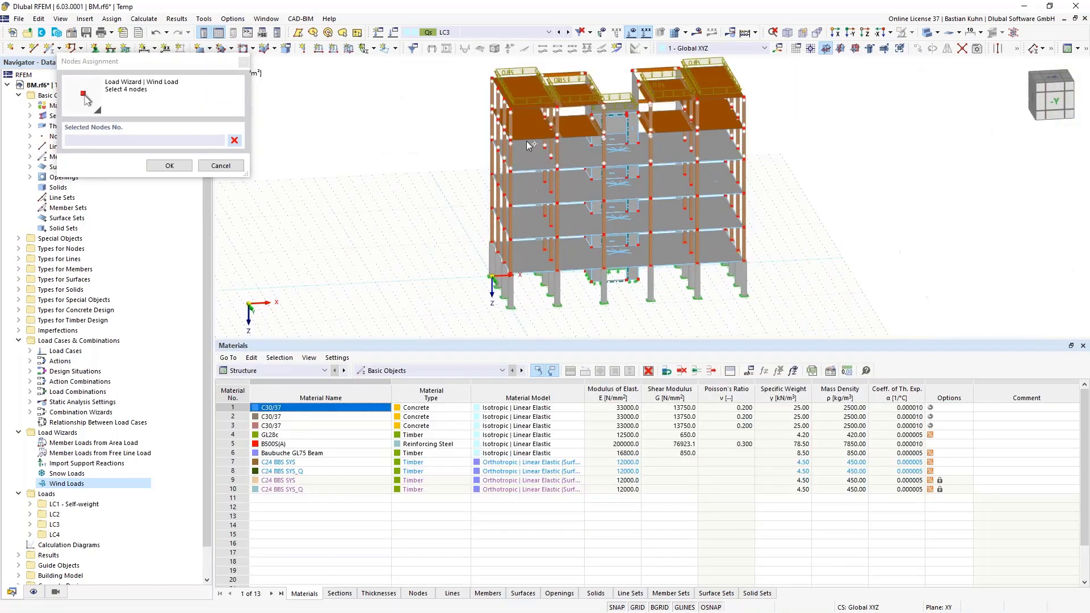
scroll(524, 111, "up", 3)
left_click(514, 109)
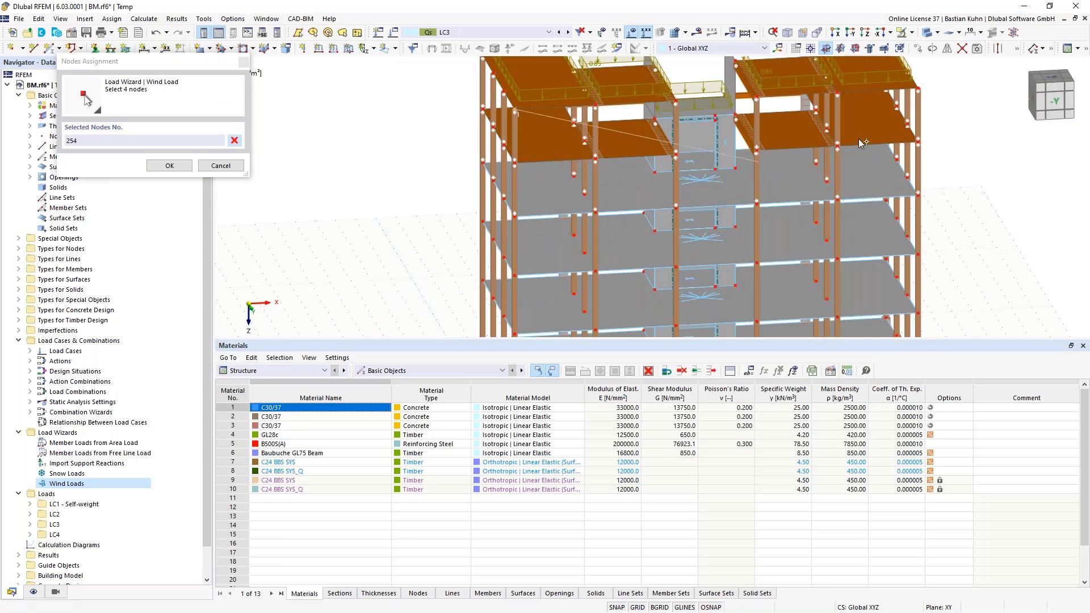
left_click(918, 90)
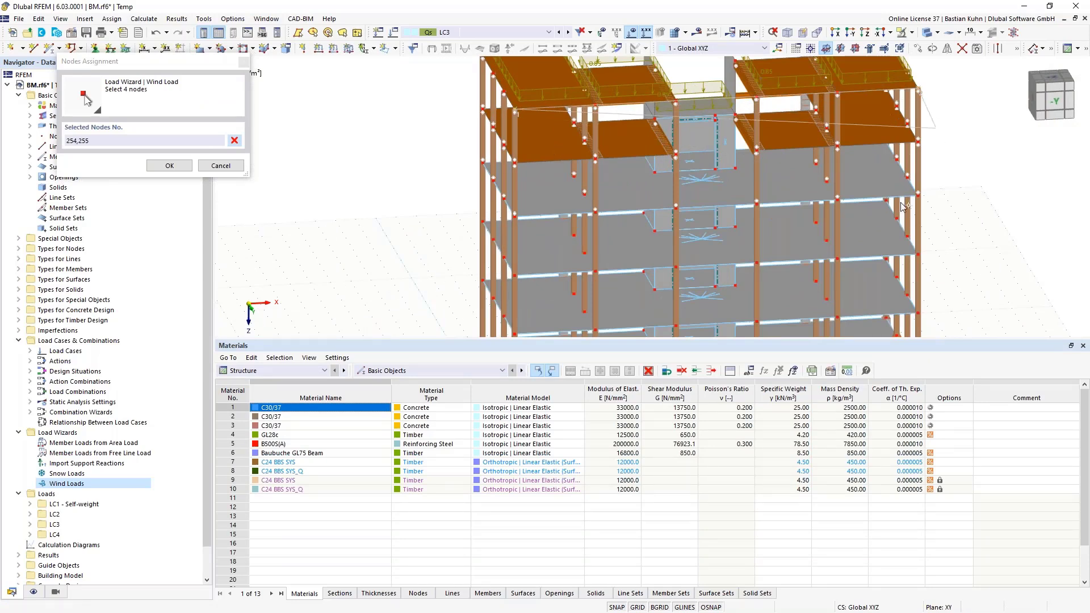
middle_click_drag(871, 174, 869, 307)
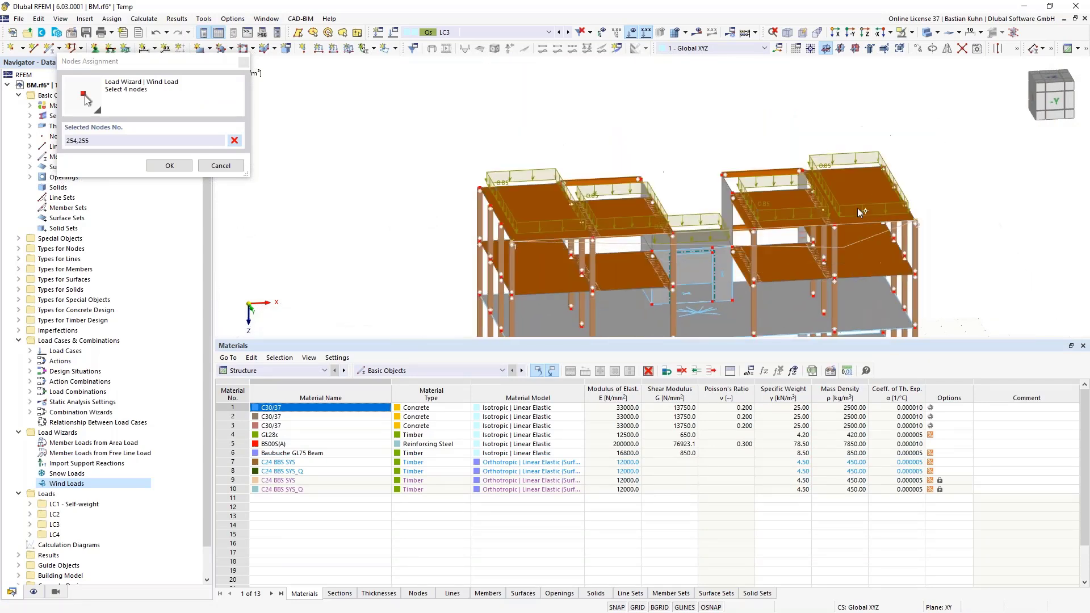
left_click(884, 167)
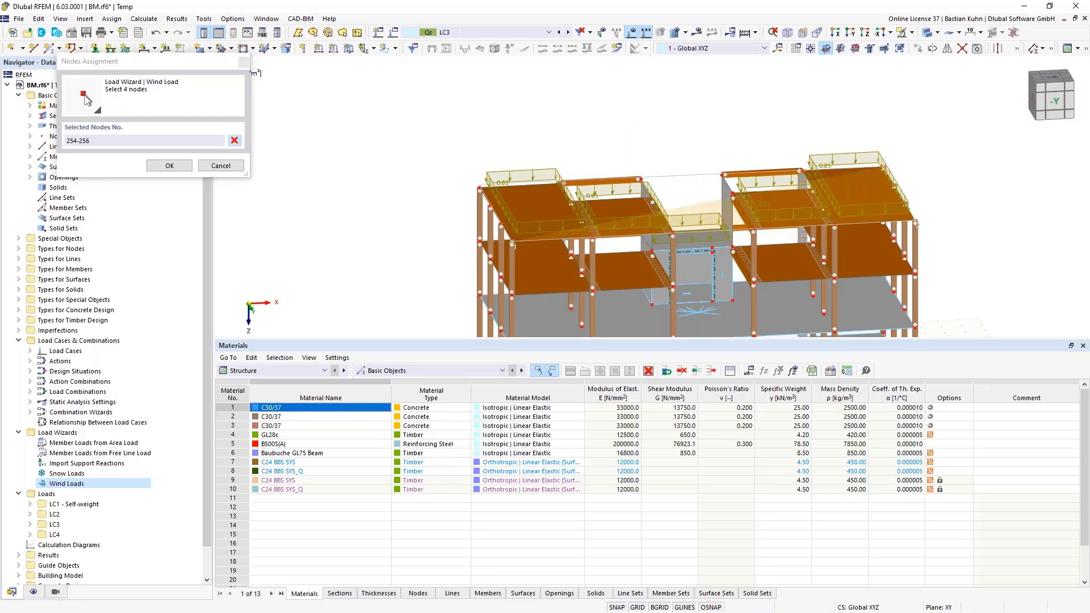
left_click(480, 189)
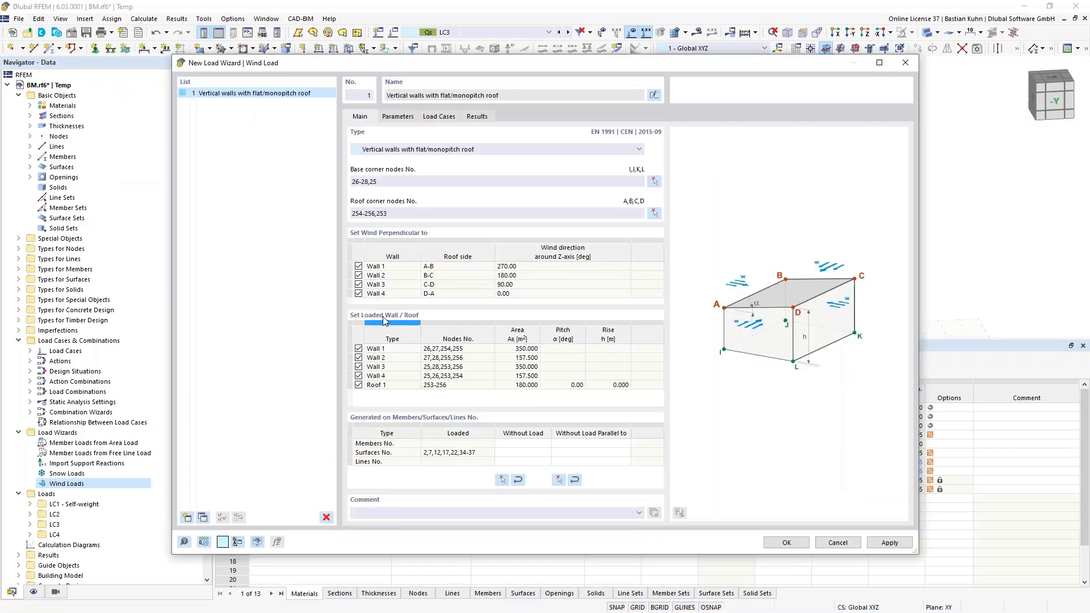
- Restrict both the wind direction (270°, roof side A-B) and the loaded faces to Wall 1, and open the wind parameters
left_click(359, 276)
left_click(359, 293)
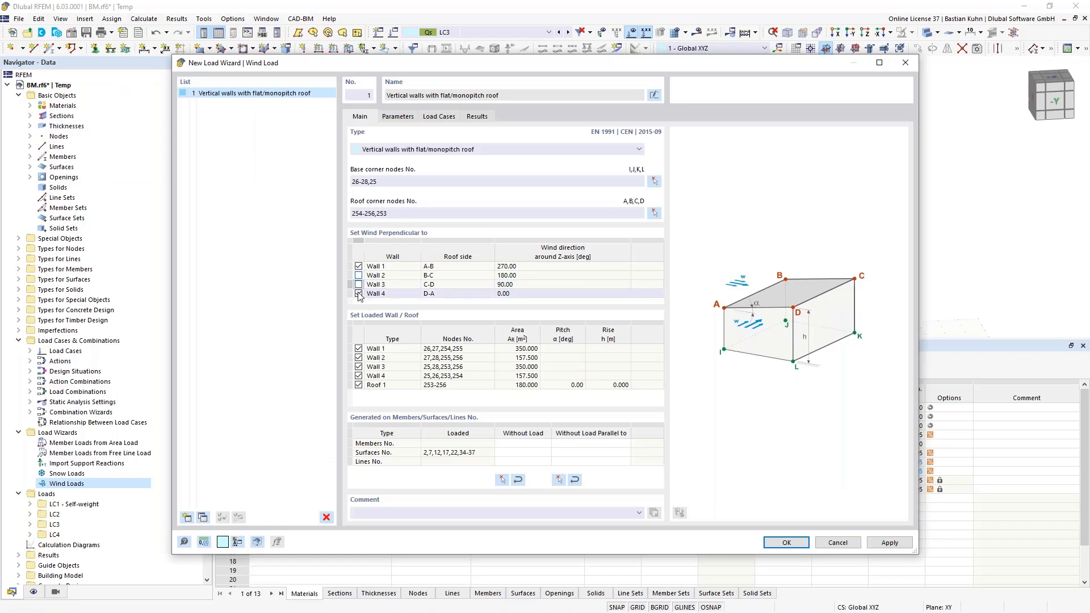
left_click(358, 294)
left_click(359, 358)
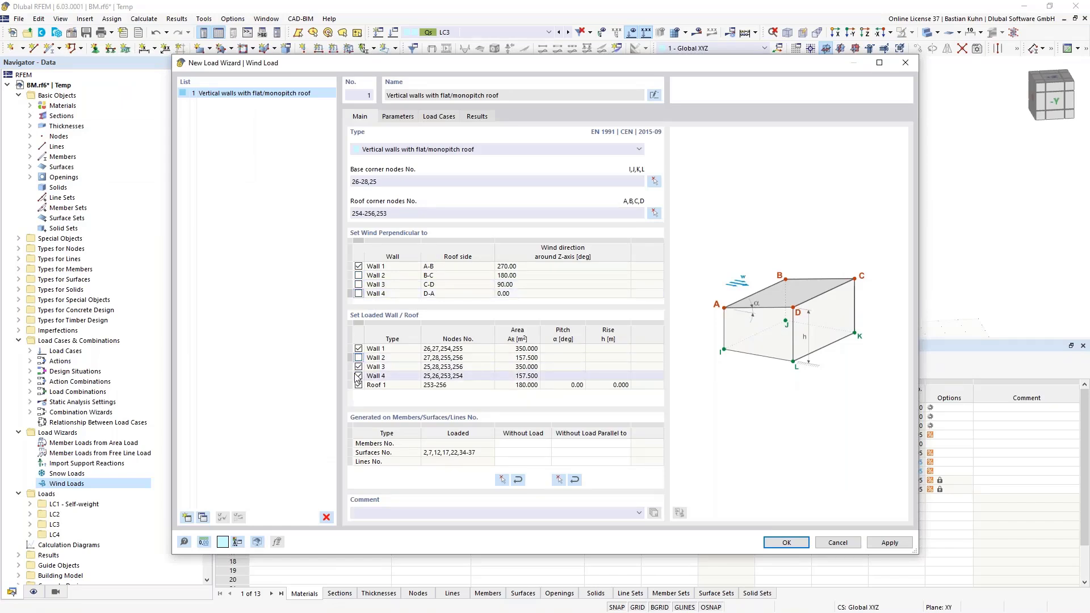
left_click(358, 367)
left_click(358, 376)
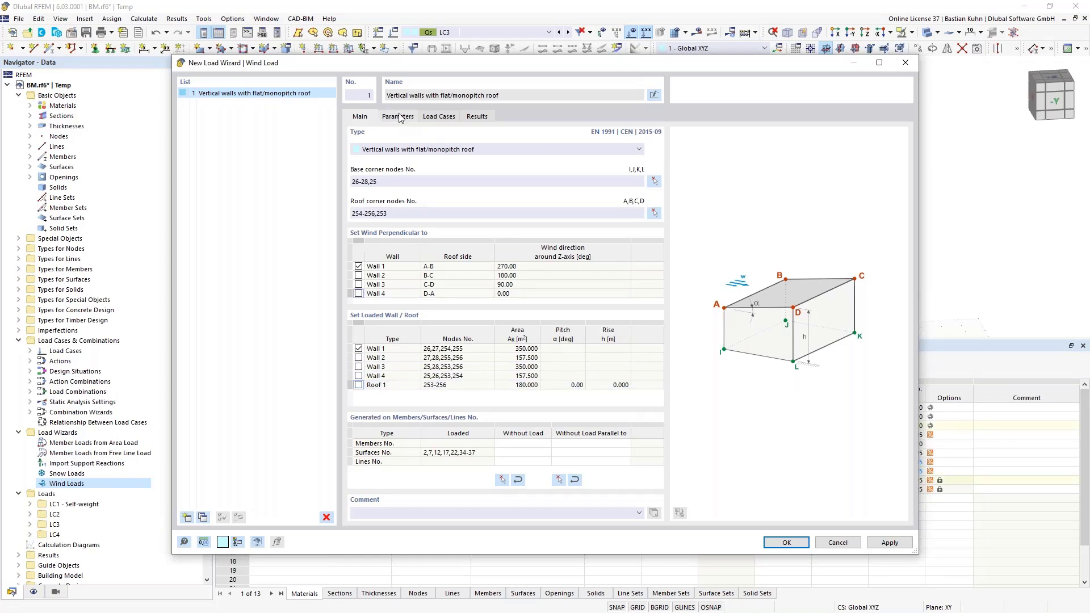
left_click(399, 118)
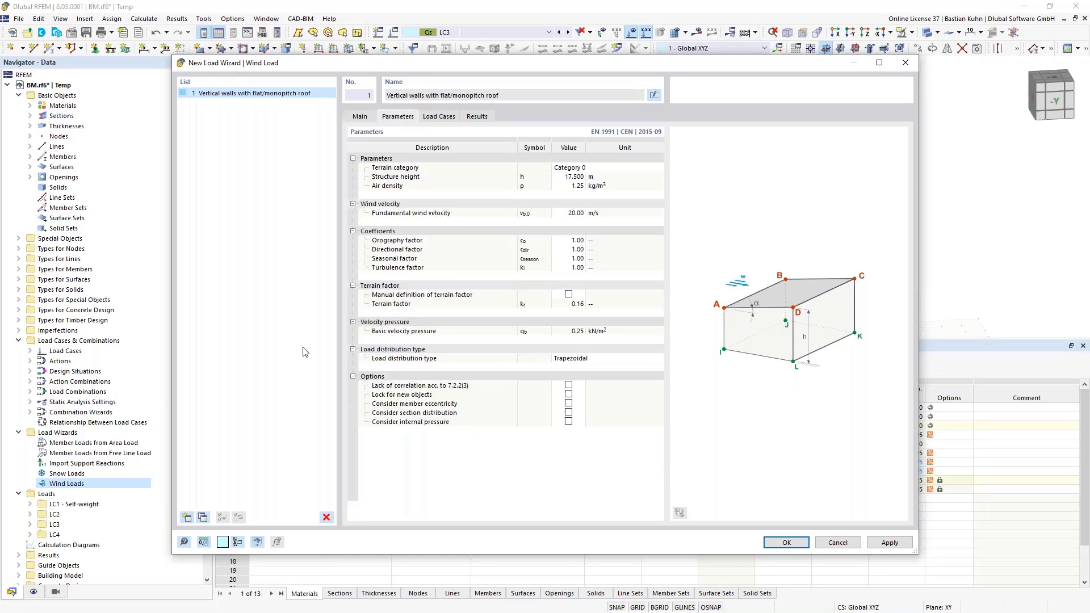
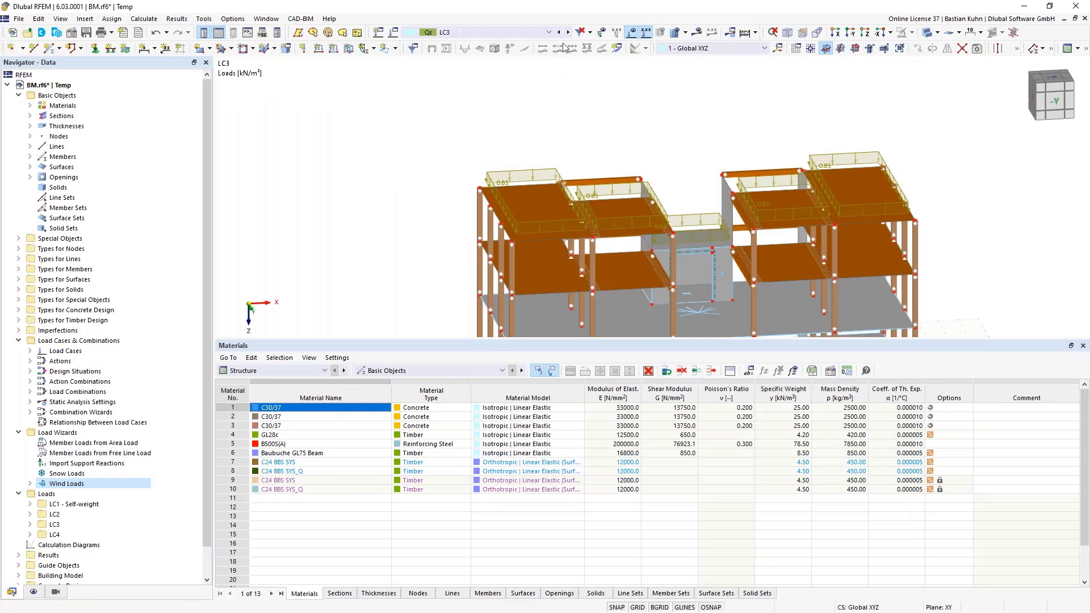
- Display load case LC4 and inspect the generated wind load along the building's long facade and upper corner
left_click(571, 35)
scroll(567, 102, "down", 5)
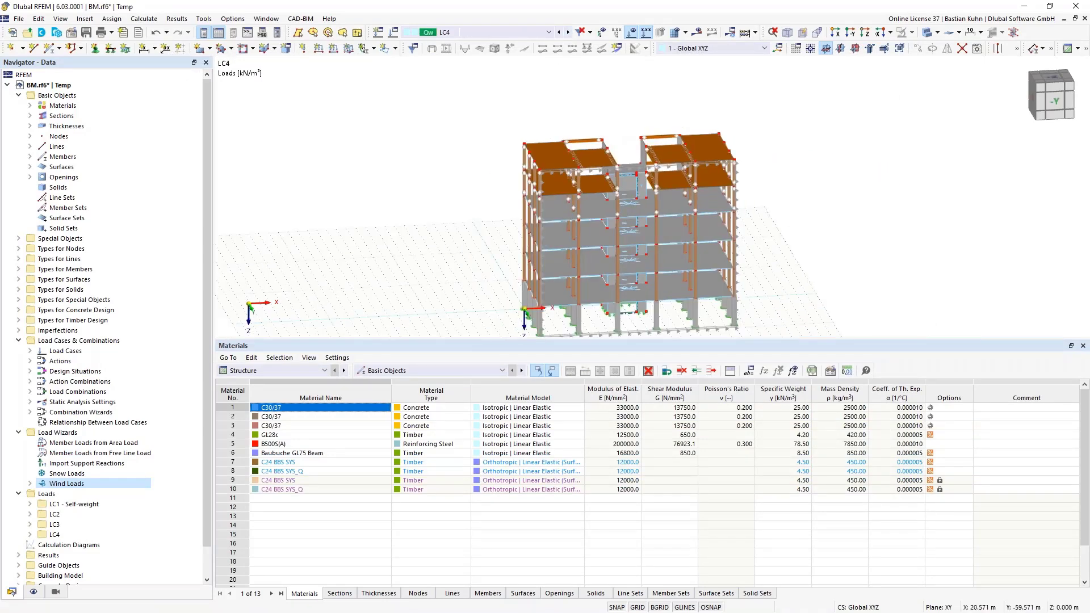
middle_click_drag(623, 111, 545, 176)
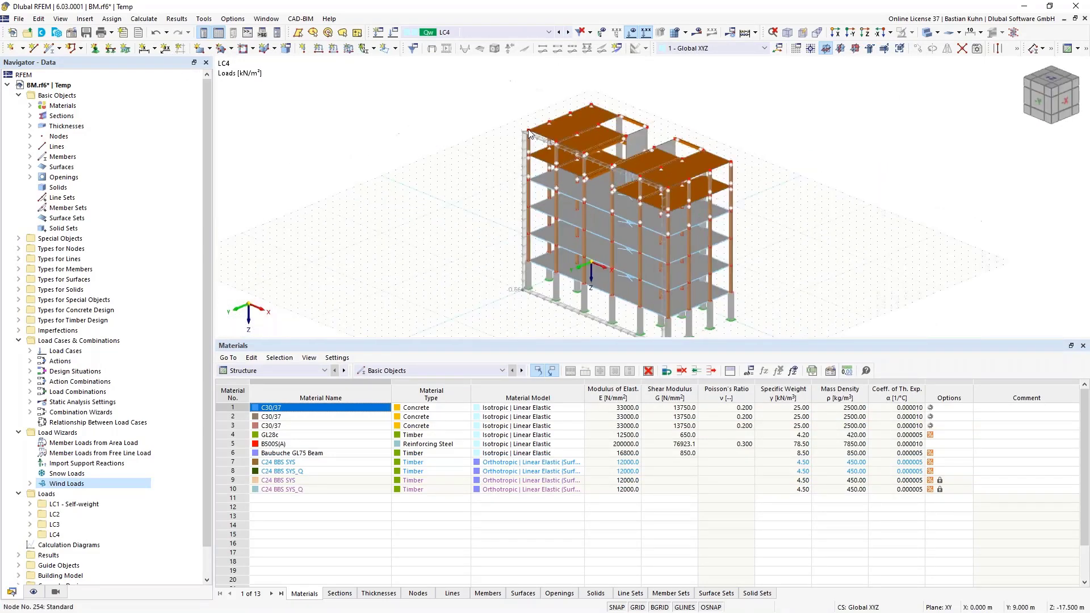
scroll(525, 130, "up", 5)
scroll(524, 130, "up", 3)
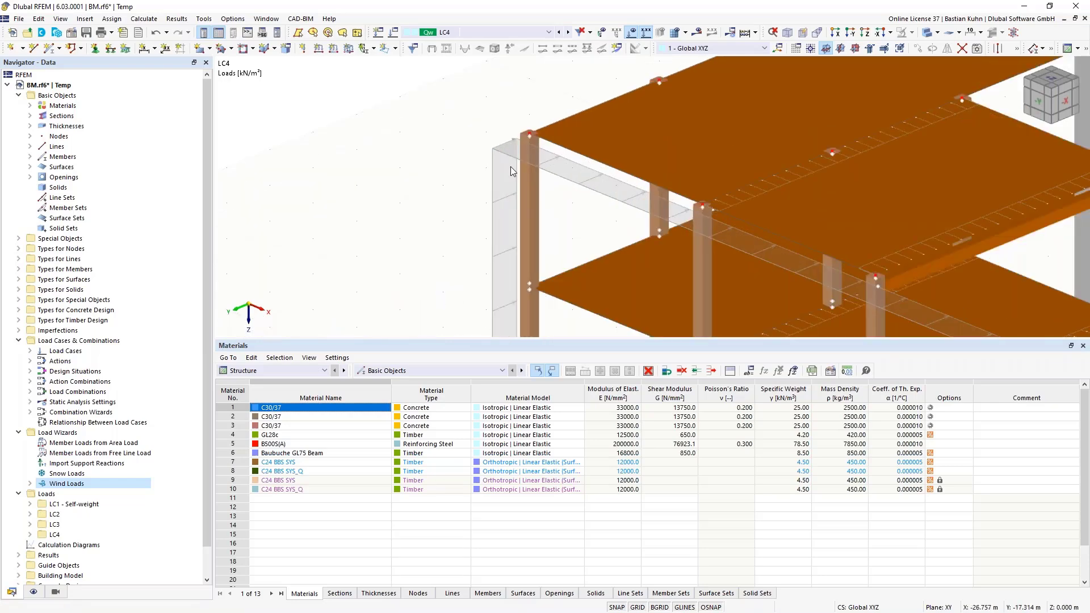
scroll(449, 152, "down", 3)
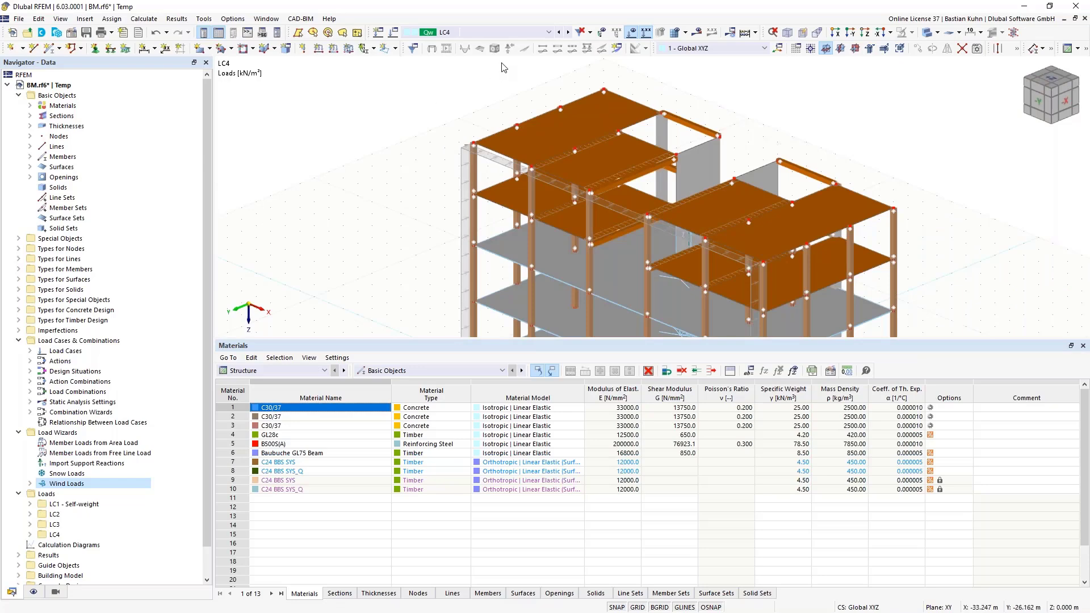
- Delete the SLS design situations DS2 to DS5 from the load cases and combinations, keeping only the ULS situation DS1
right_click(100, 340)
left_click(130, 354)
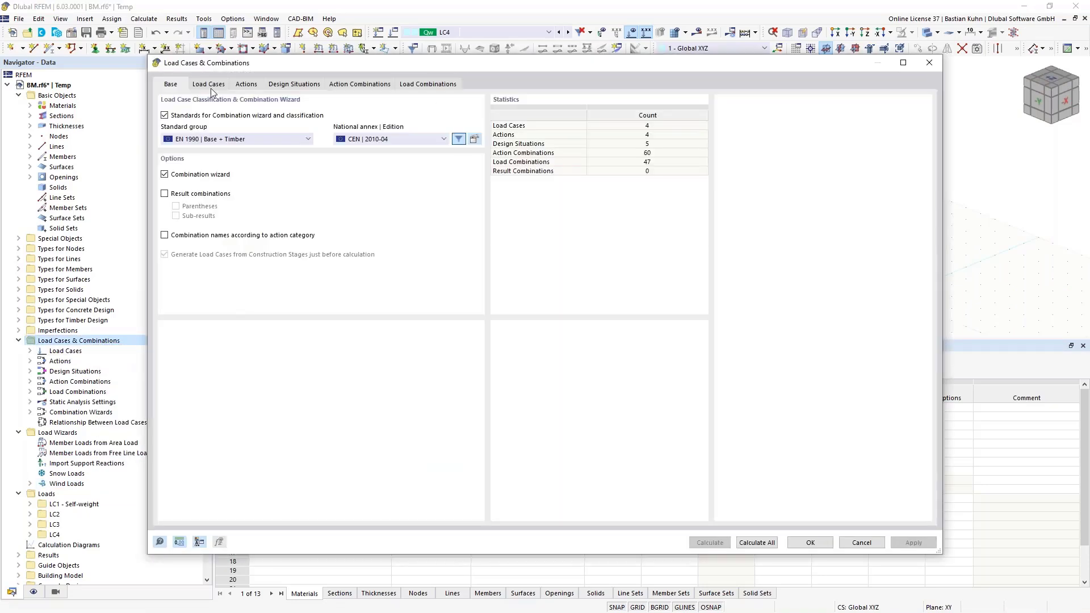
left_click(286, 87)
left_click(239, 121)
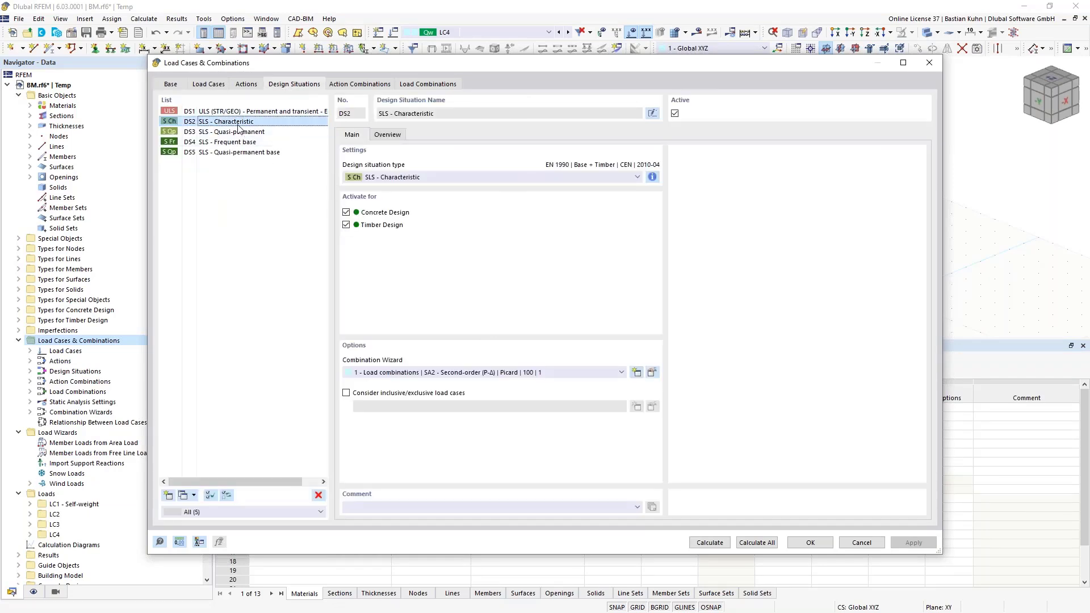
left_click_drag(239, 127, 238, 152)
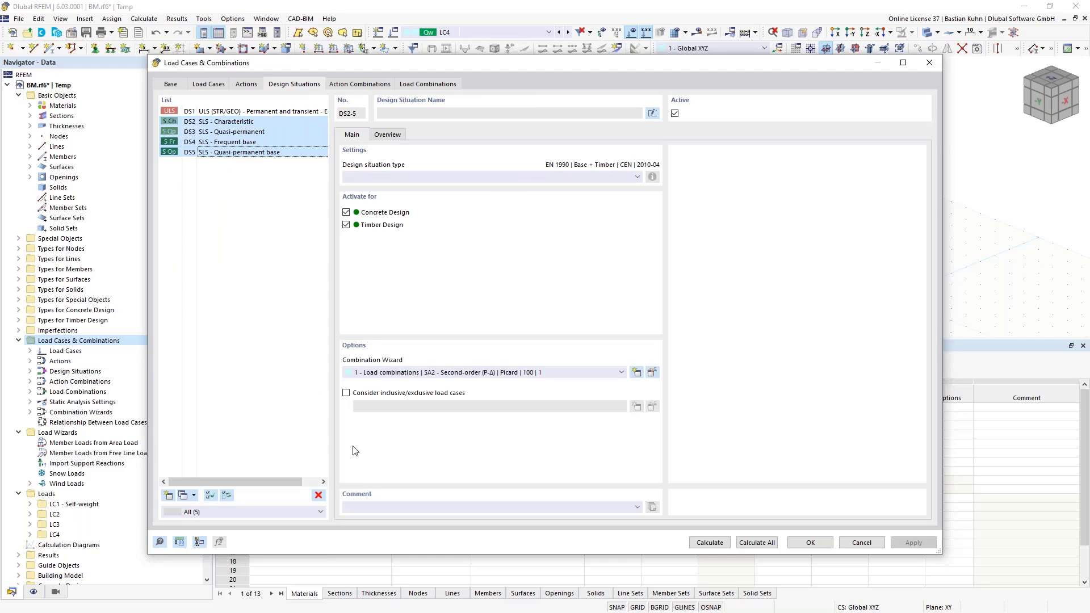
left_click(318, 495)
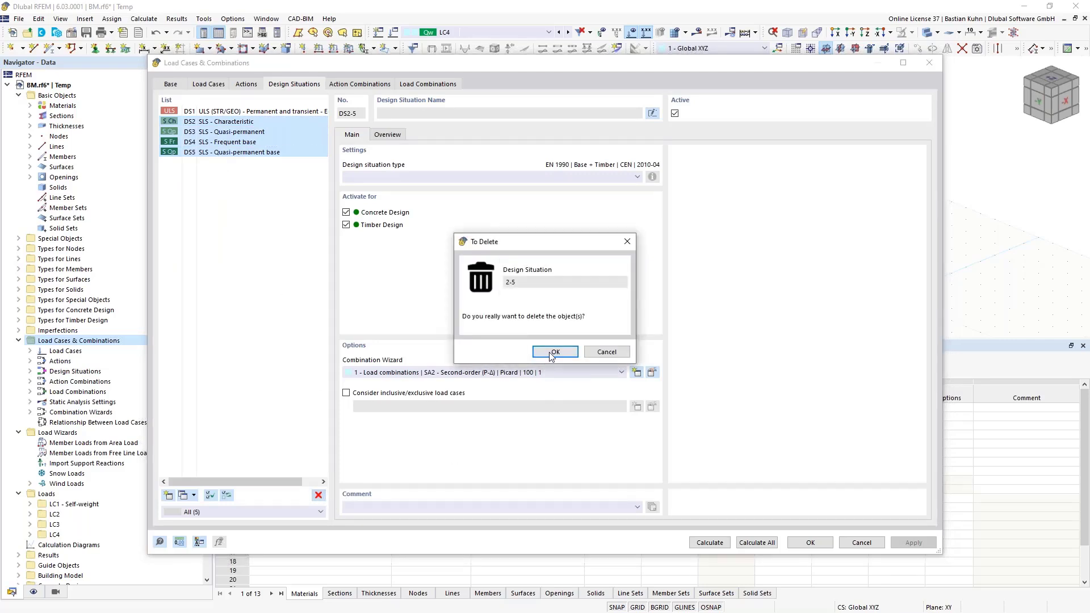
left_click(554, 350)
- Generate the load combinations for design situation DS1 with the static analysis settings SA1 - Geometrically linear | Newton-Raphson
left_click(530, 373)
left_click(523, 400)
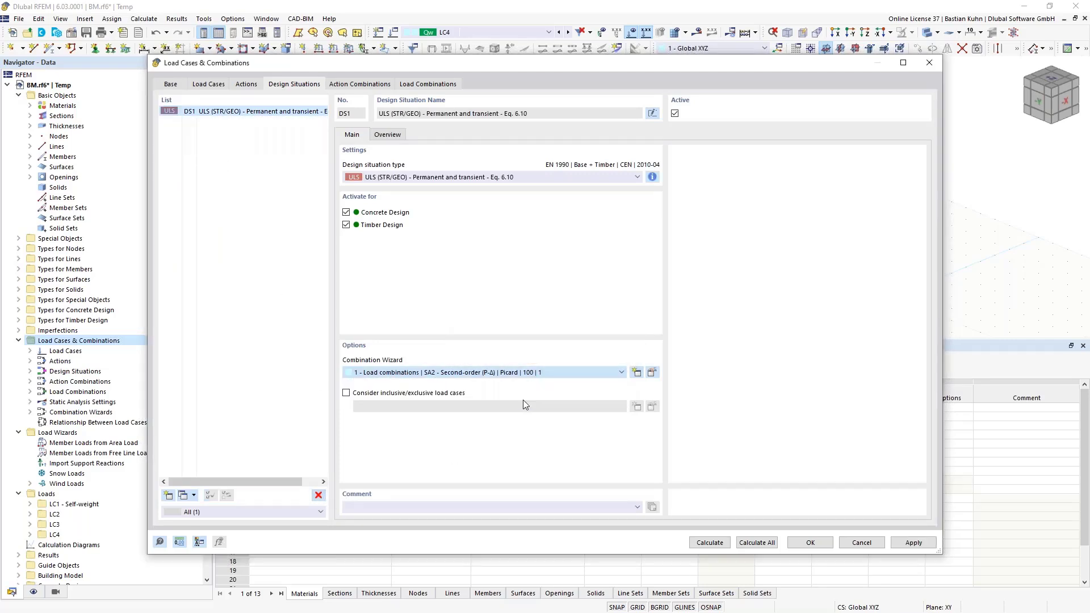
left_click(430, 84)
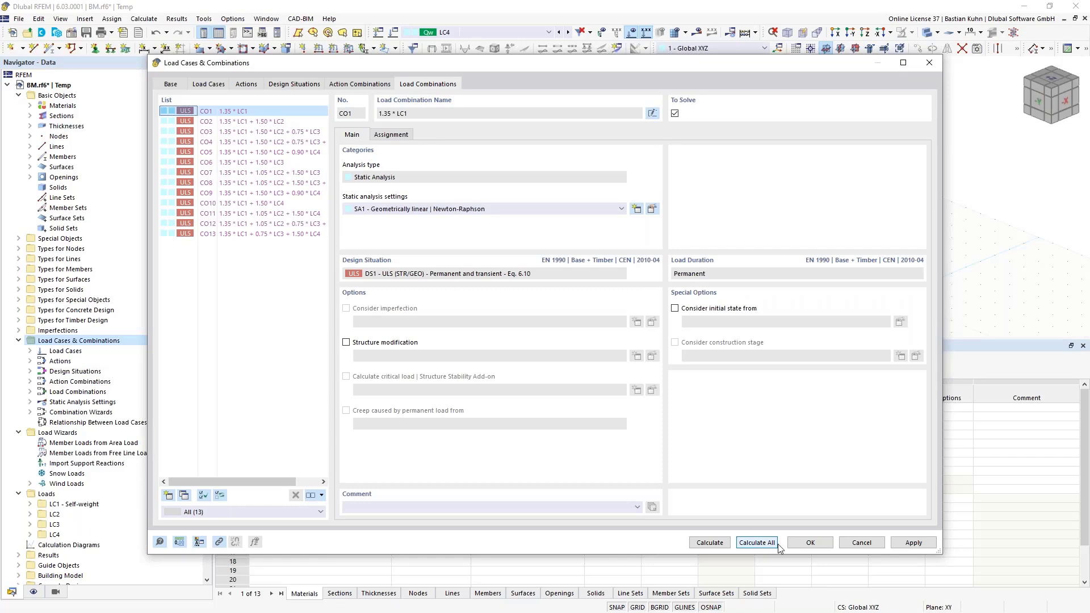
left_click(811, 542)
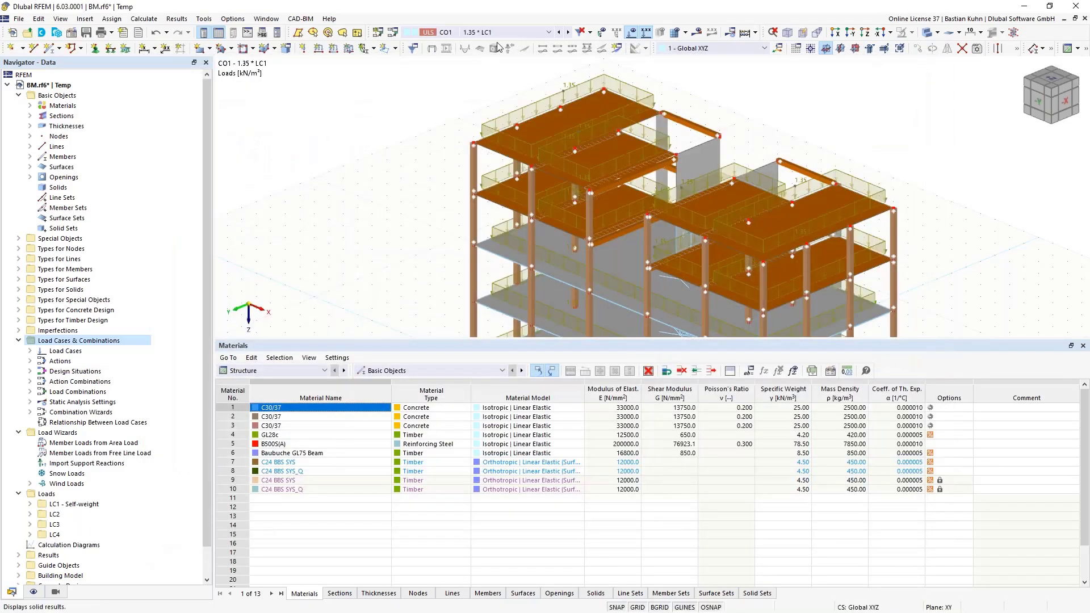
- Select load combination CO12 (1.35 * LC1 + 1.05 * LC2 + 0.75 * LC3 + 1.50 * LC4) and calculate its results
left_click(500, 32)
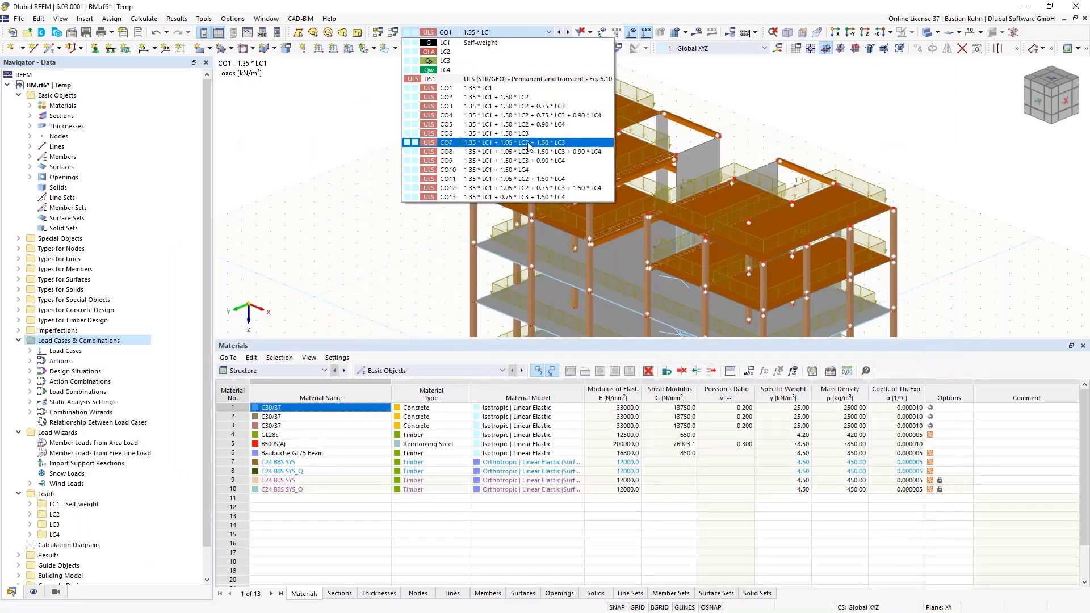
left_click(548, 188)
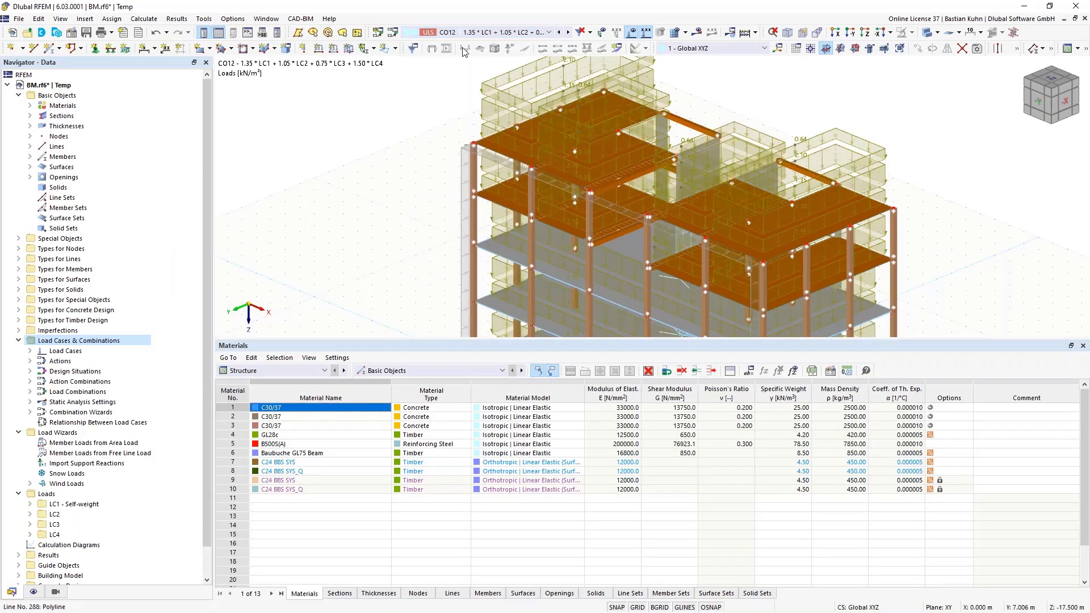
left_click(697, 31)
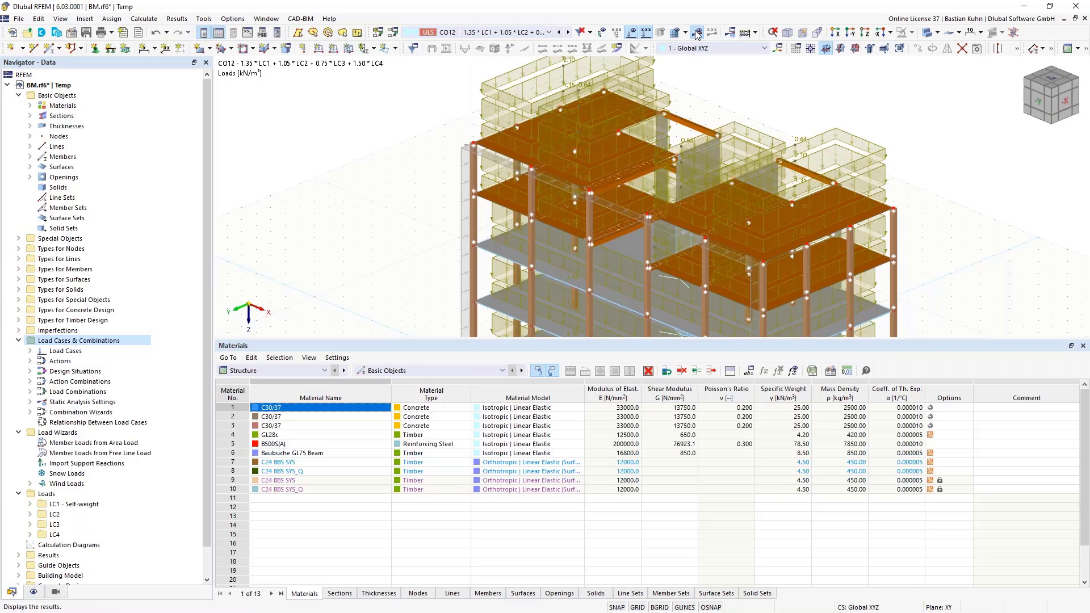
left_click(598, 361)
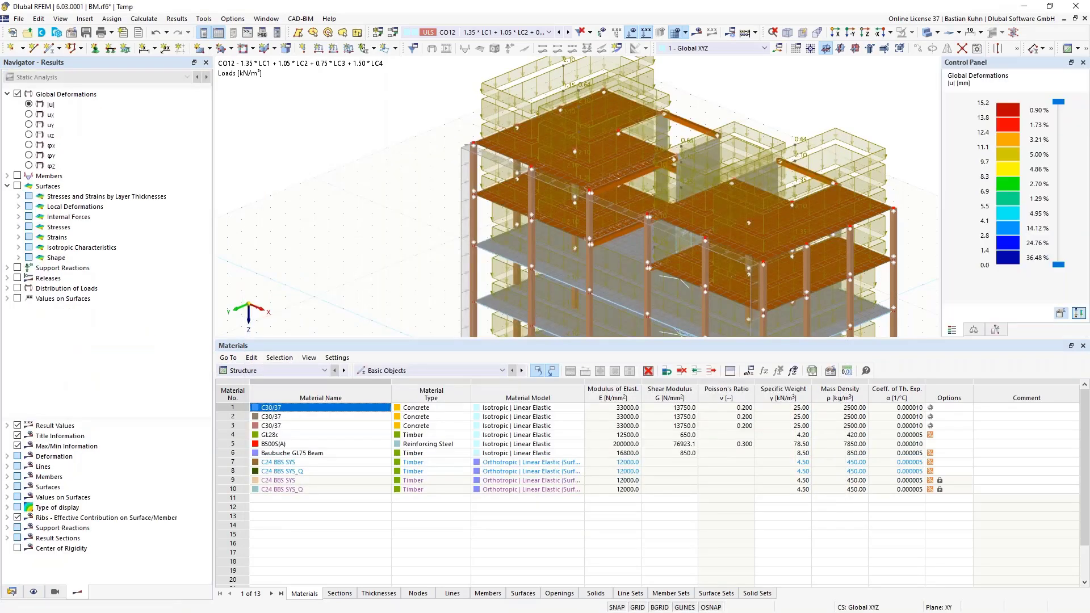
- Switch off the solid model display and the loads to view CO12's global deformations on the whole building
left_click(924, 33)
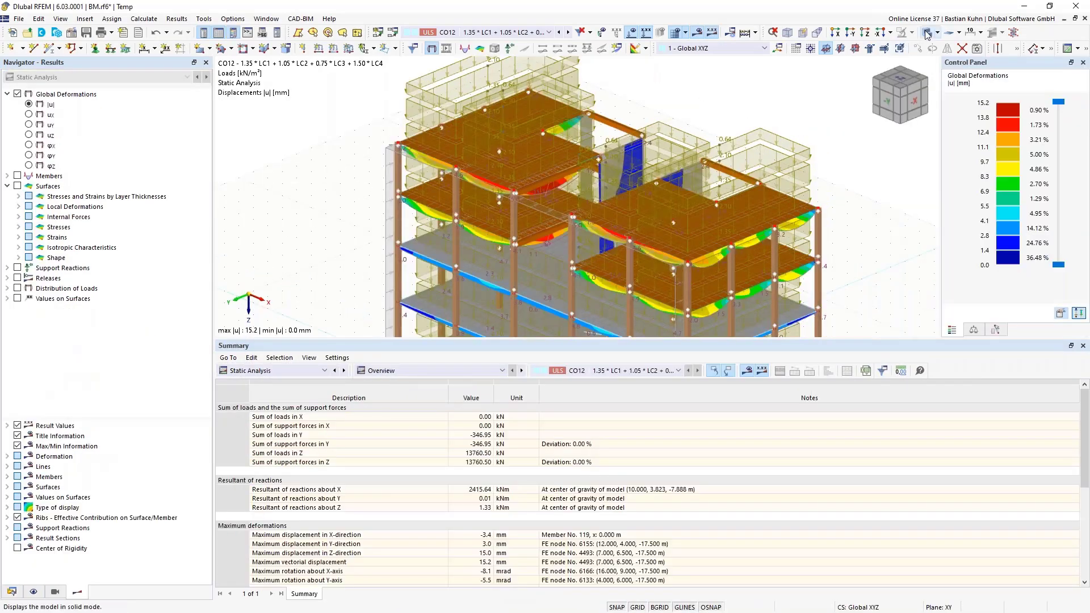
left_click(630, 33)
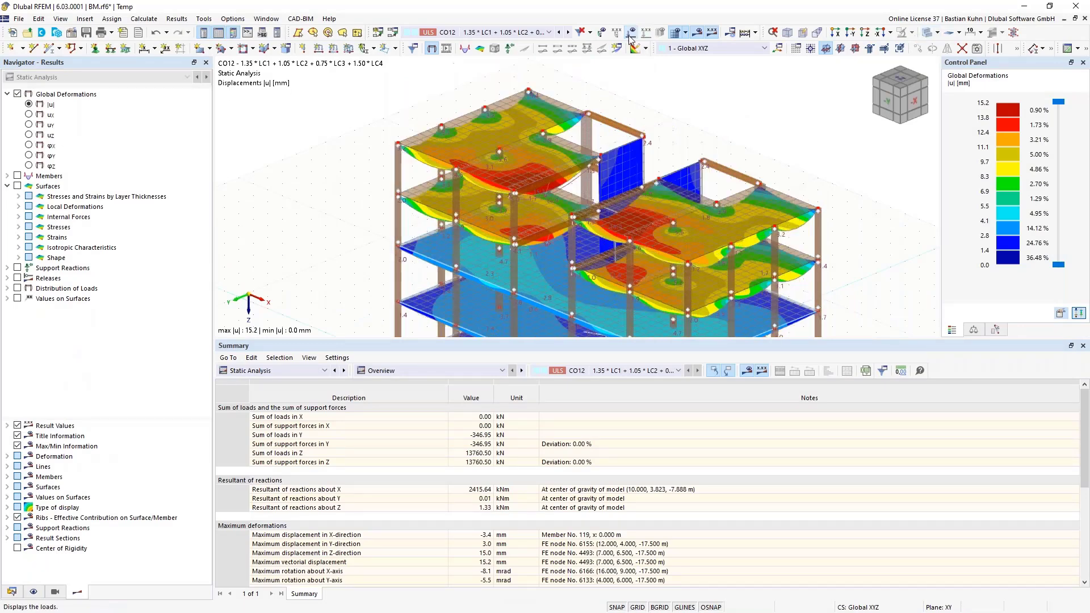
scroll(658, 115, "down", 5)
middle_click_drag(730, 138, 804, 139, "ctrl")
scroll(804, 139, "up", 2)
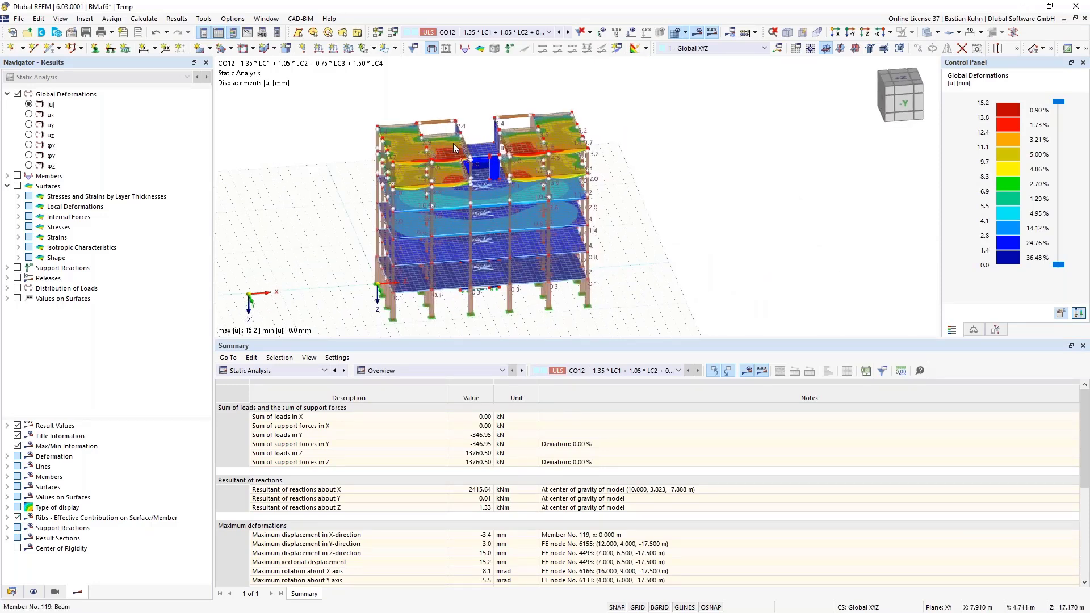
- Display the basic internal force mx on the surfaces and inspect the moments in the floor slabs around the core
left_click(17, 187)
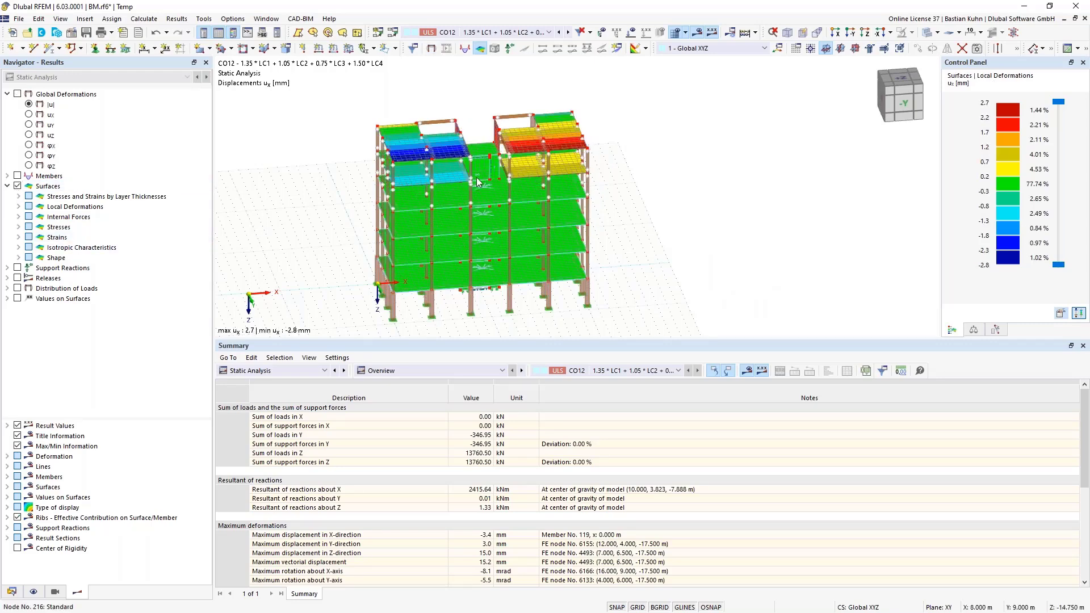
left_click(19, 217)
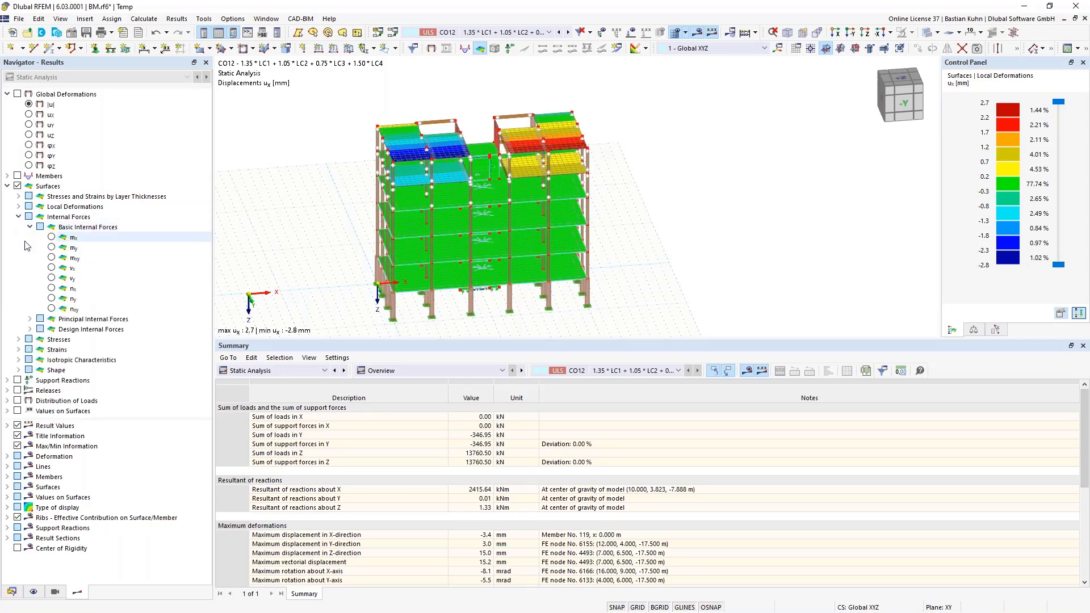
left_click(52, 236)
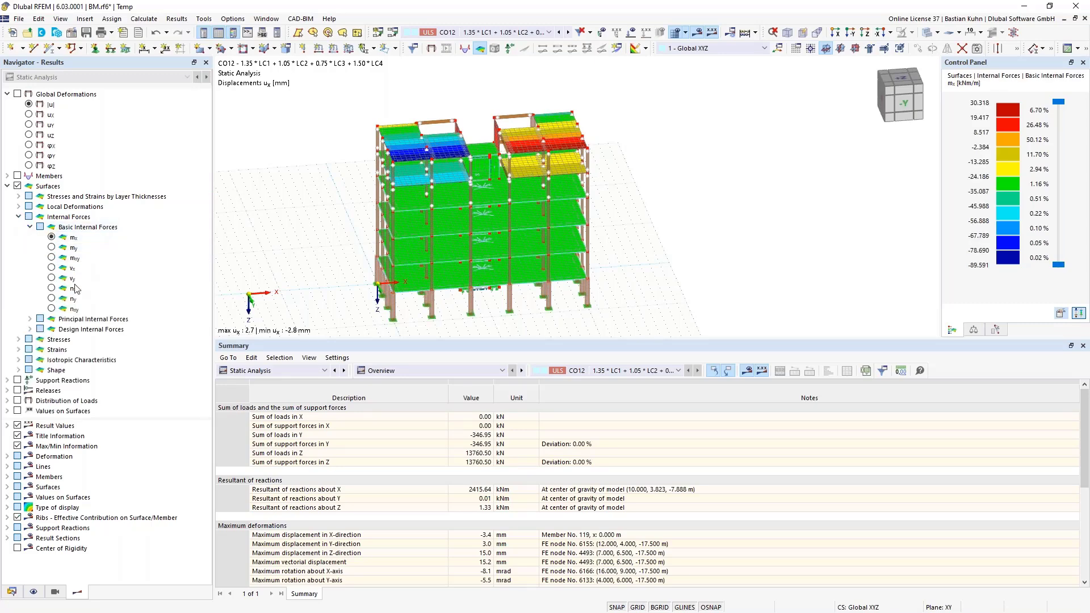
middle_click_drag(593, 122, 705, 125)
middle_click_drag(642, 170, 573, 174, "ctrl")
scroll(573, 174, "up", 2)
scroll(573, 173, "up", 3)
scroll(601, 204, "down", 3)
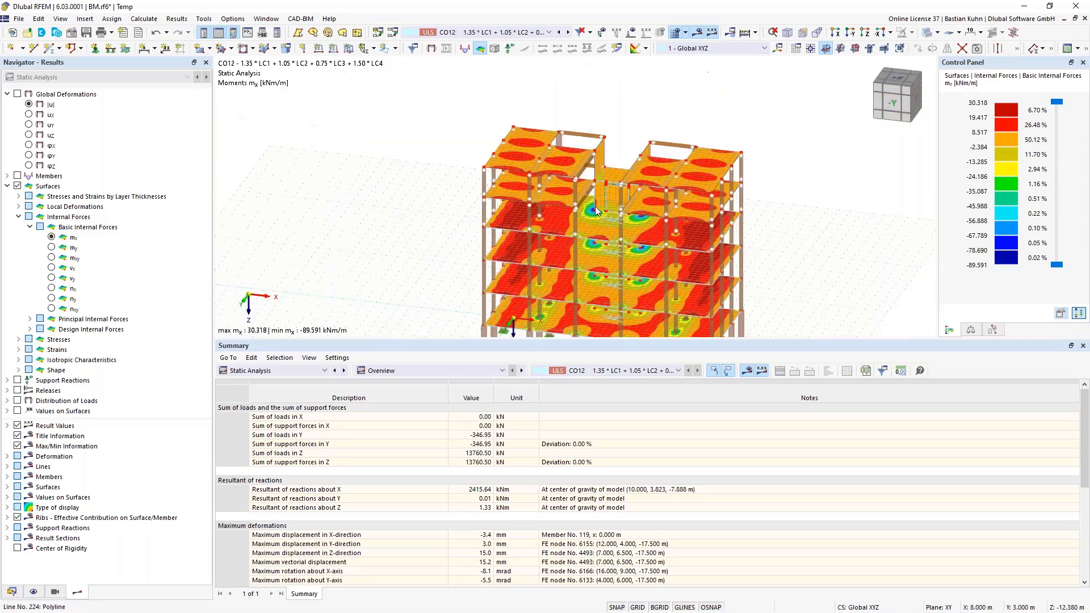
mouse_move(594, 214)
- Create a building story starting at 0.000 m and pick its top elevation of -3.000 m at the first floor slab
left_click(11, 592)
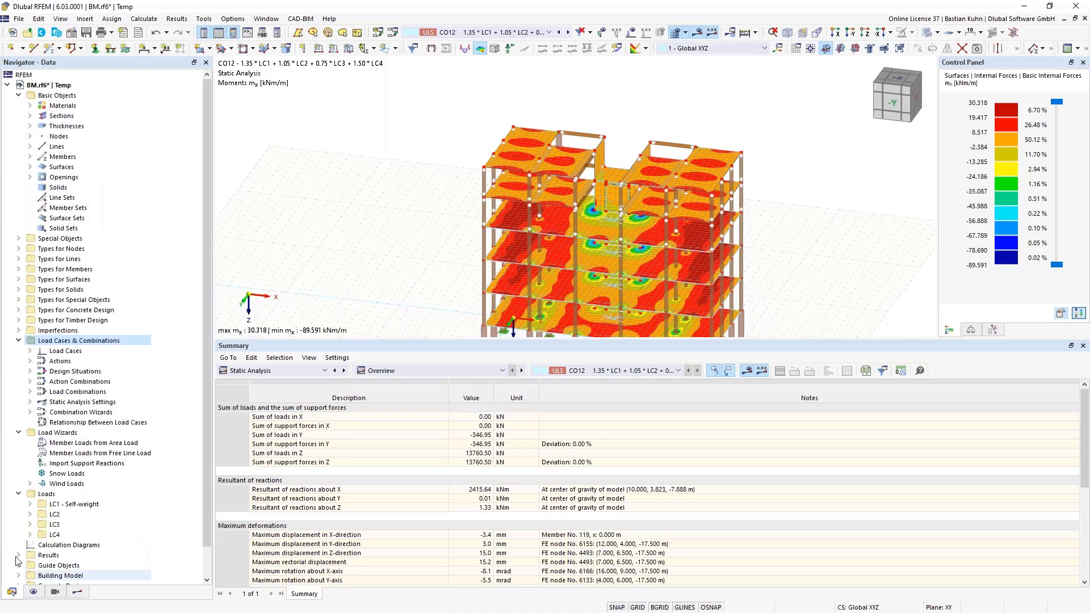
scroll(54, 487, "down", 1)
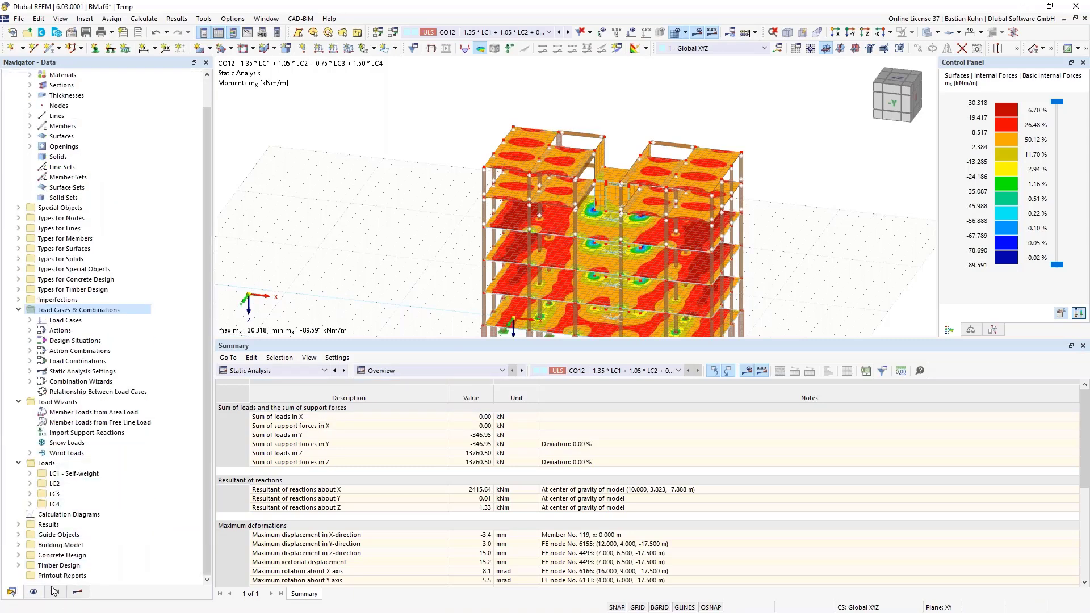
left_click(19, 545)
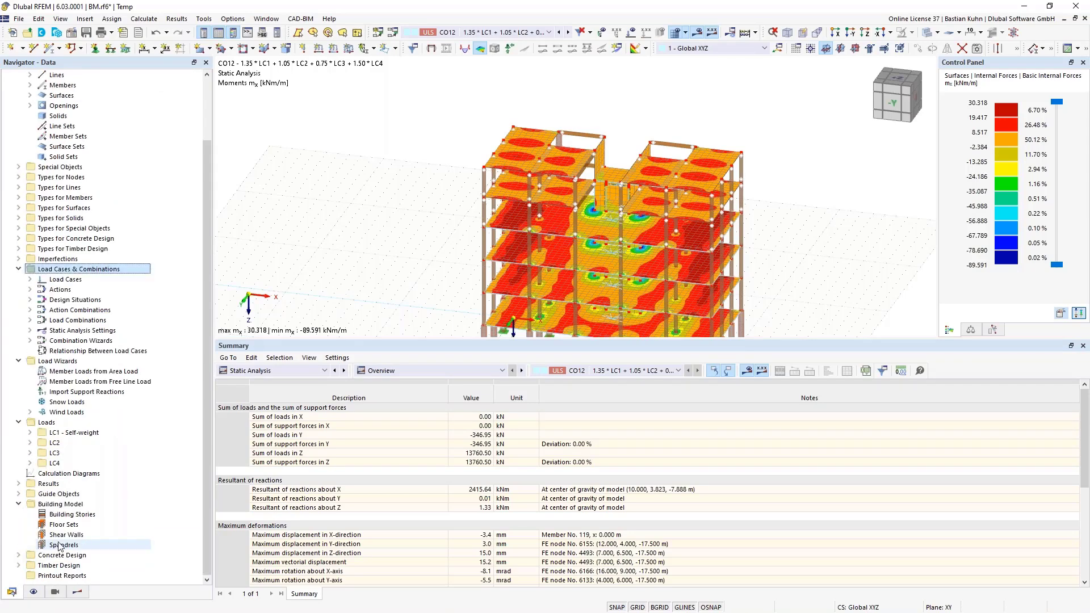
right_click(59, 519)
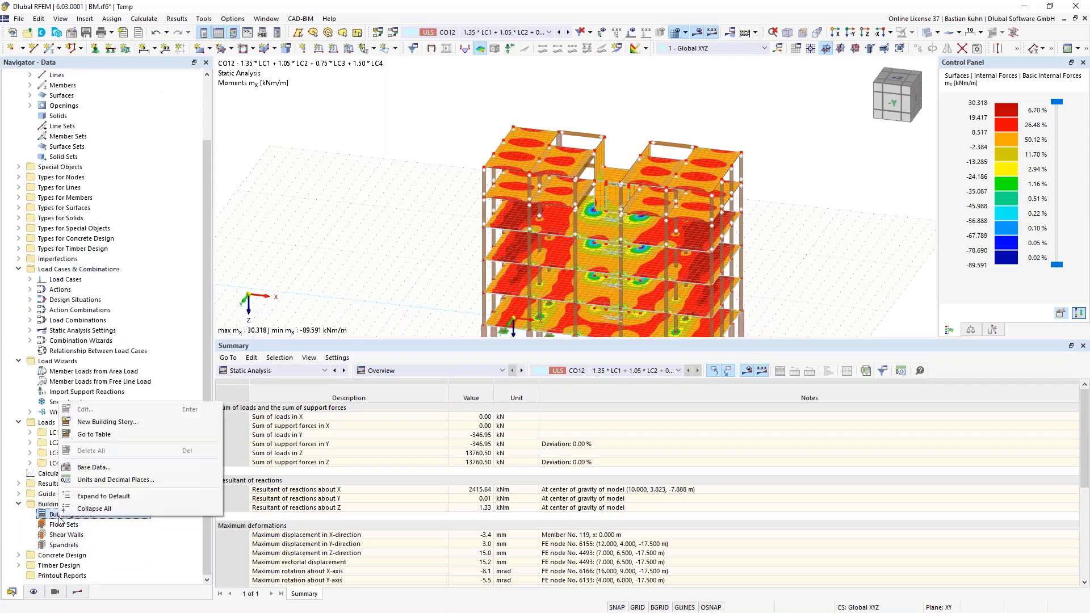
left_click(122, 428)
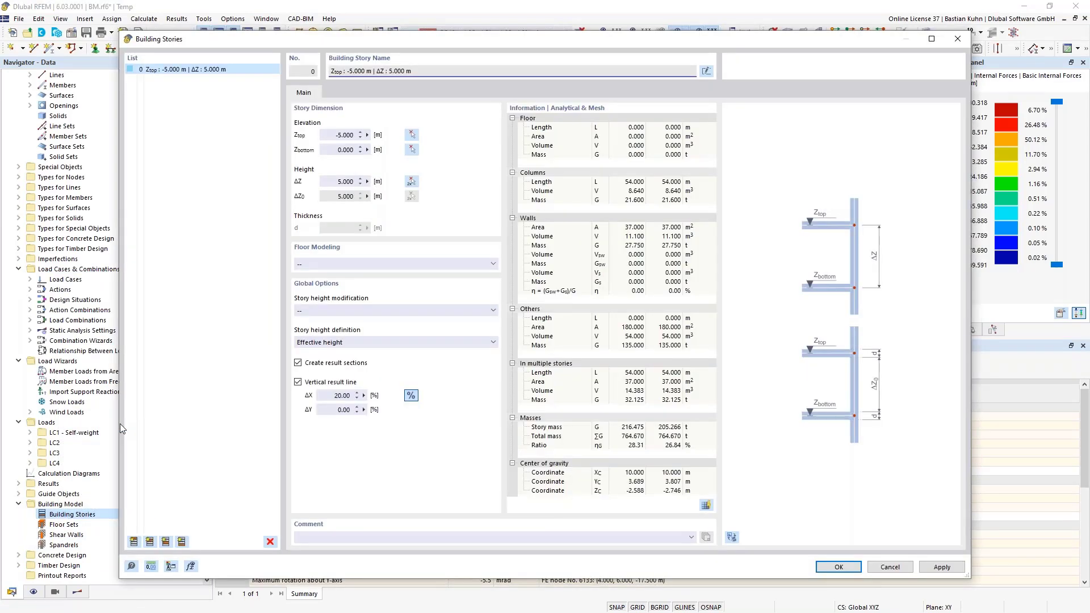
left_click(735, 537)
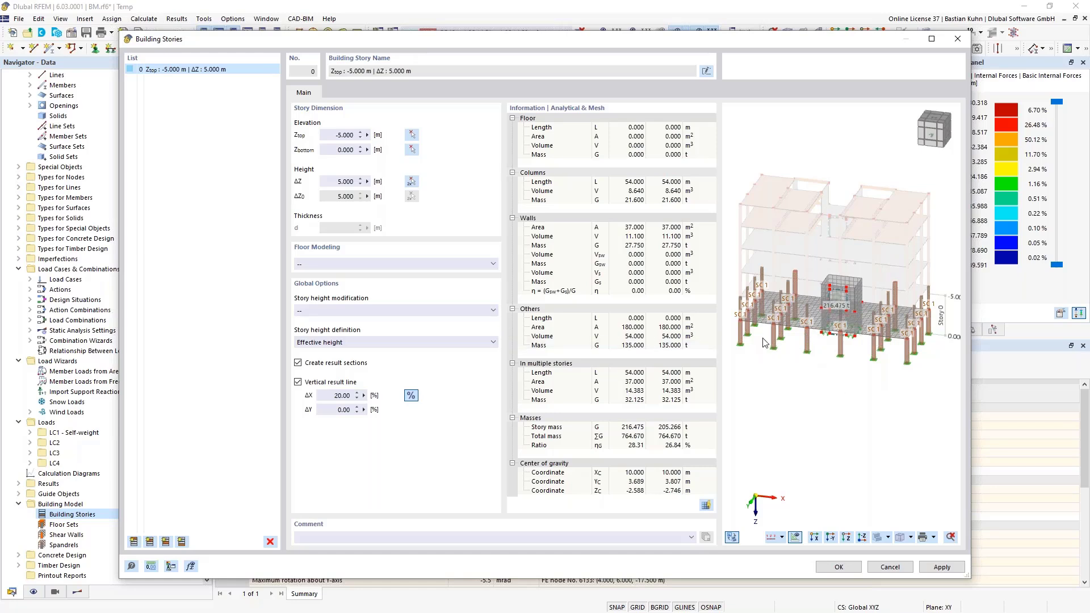
left_click(411, 135)
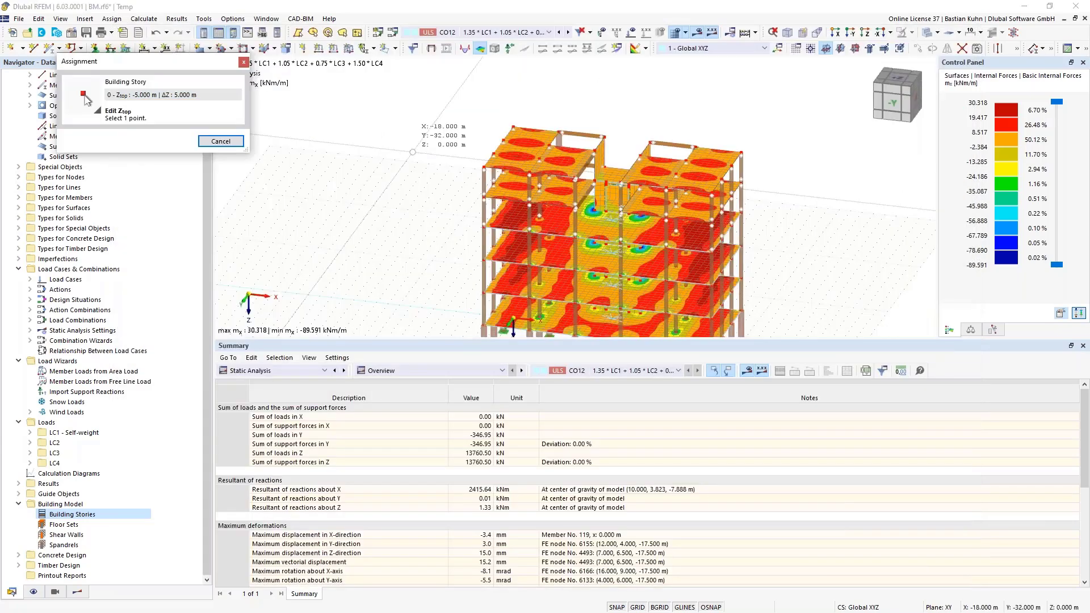
left_click(524, 239)
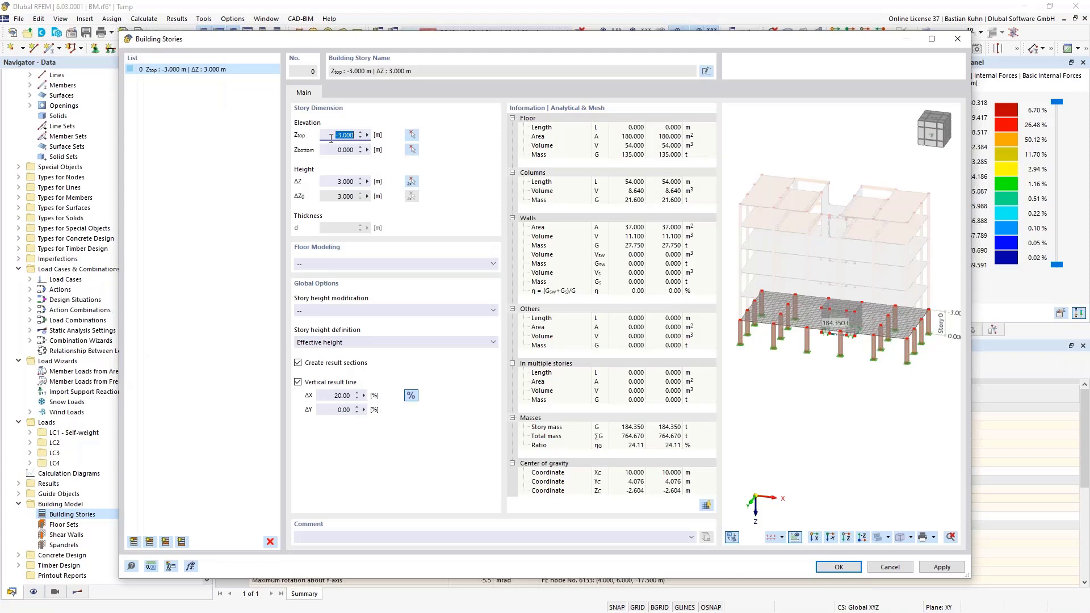
- Add four more 3.000 m high building stories above the first one, up to a top elevation of -15.000 m
left_click(150, 542)
left_click(151, 542)
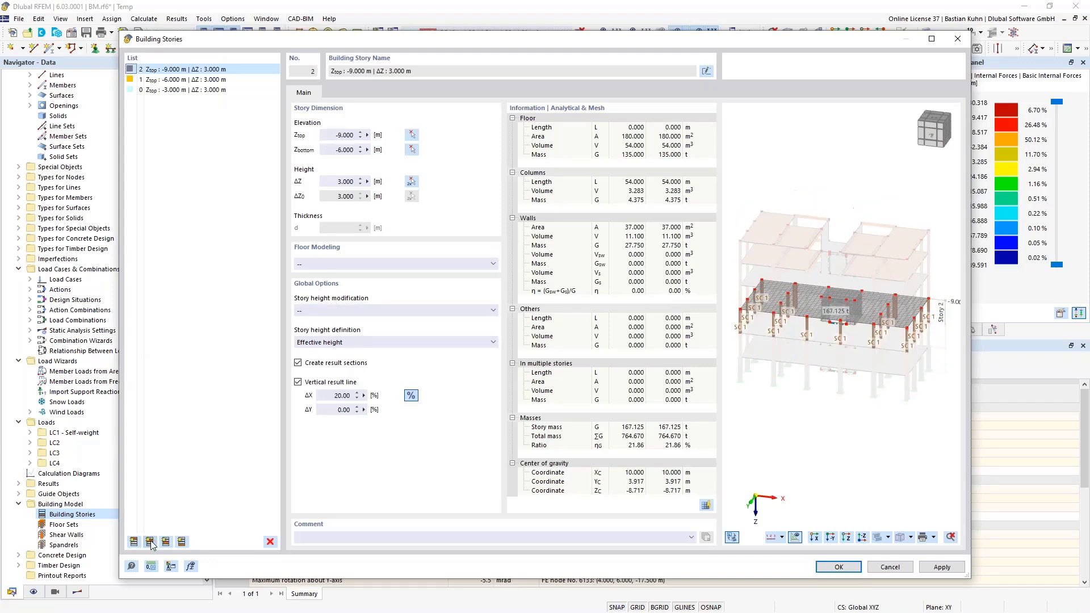
left_click(151, 542)
left_click(151, 542)
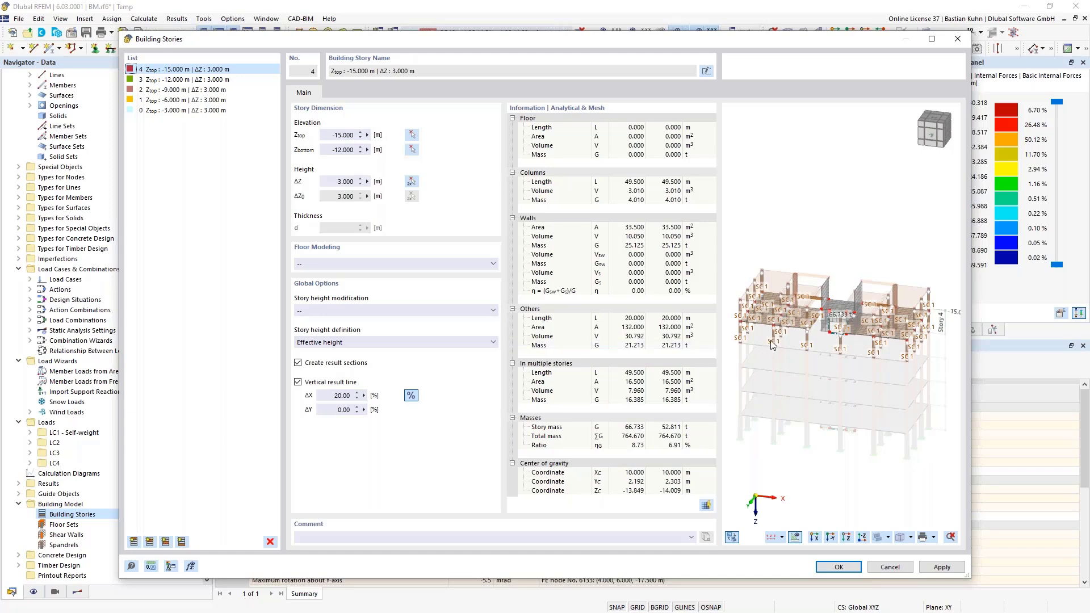
- Pick story 4's top elevation of -14.750 m from the model and add story 5 above it, 2.750 m high
scroll(758, 364, "up", 2)
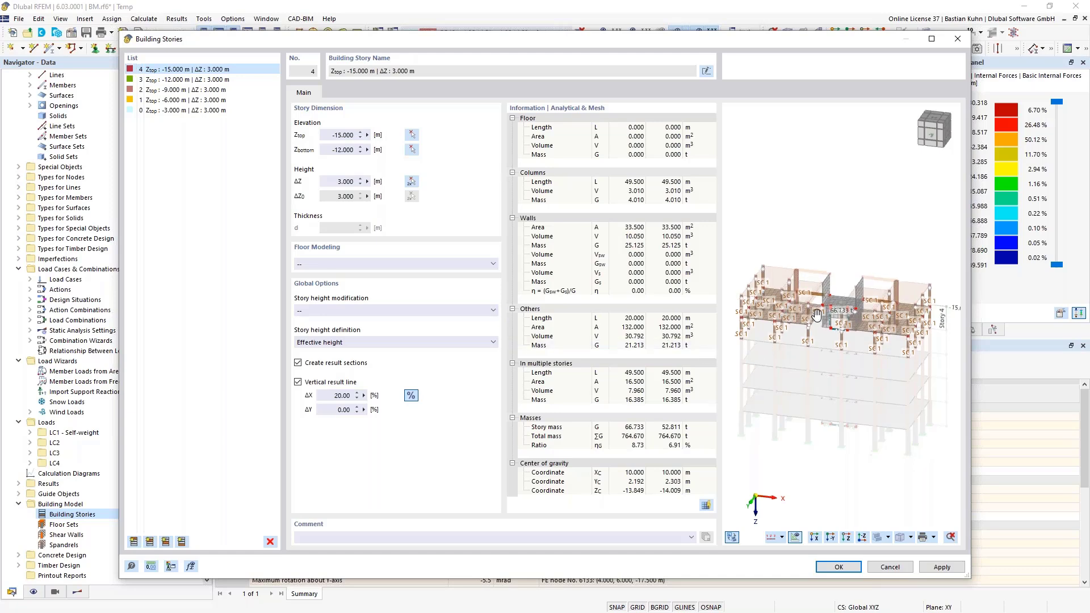
middle_click_drag(755, 355, 751, 323, "ctrl")
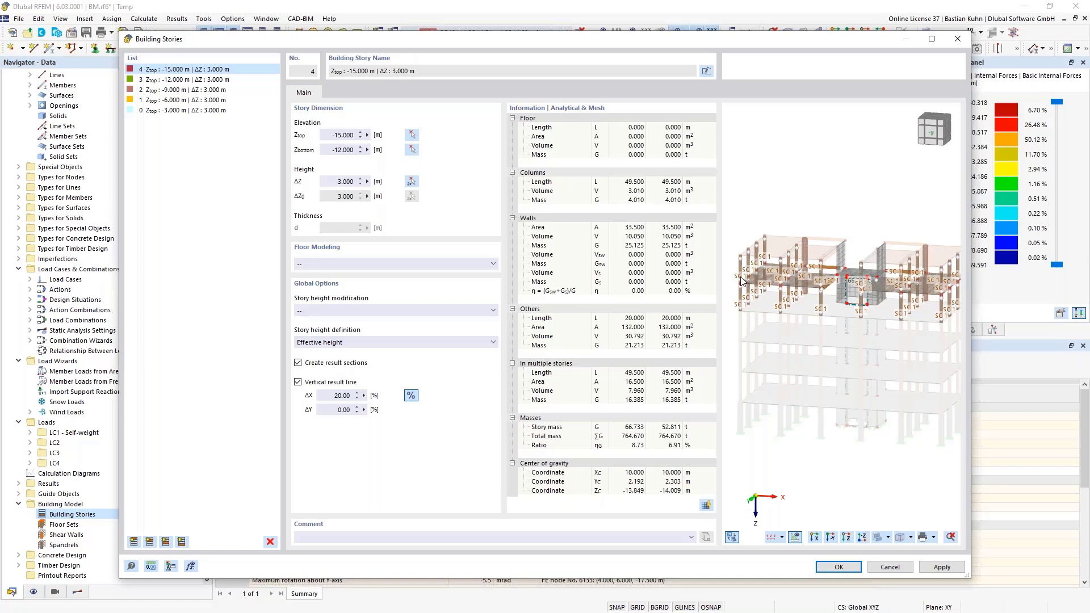
left_click(410, 138)
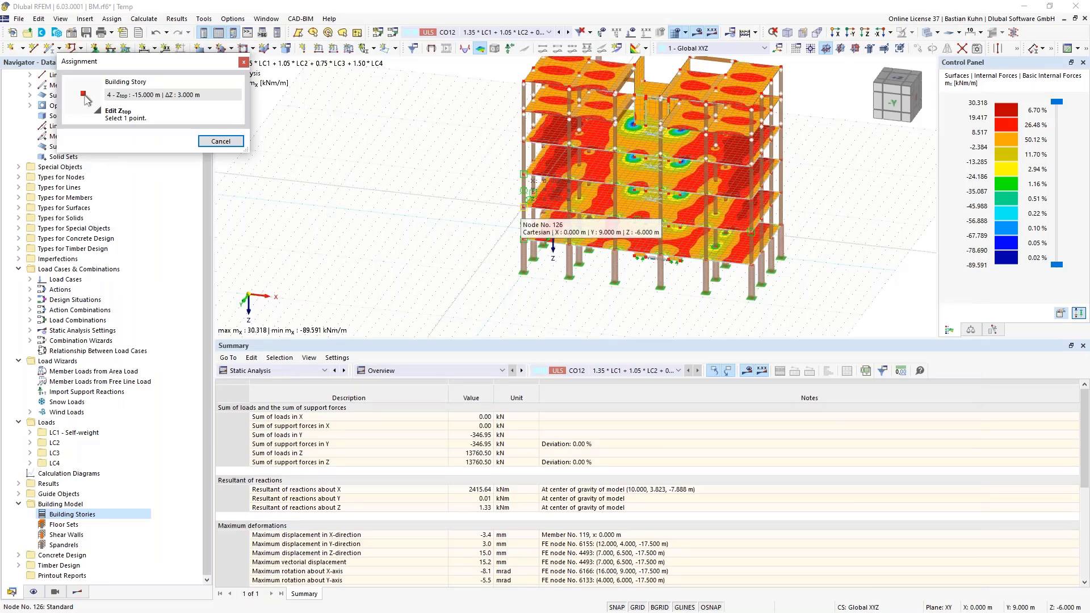
left_click(523, 104)
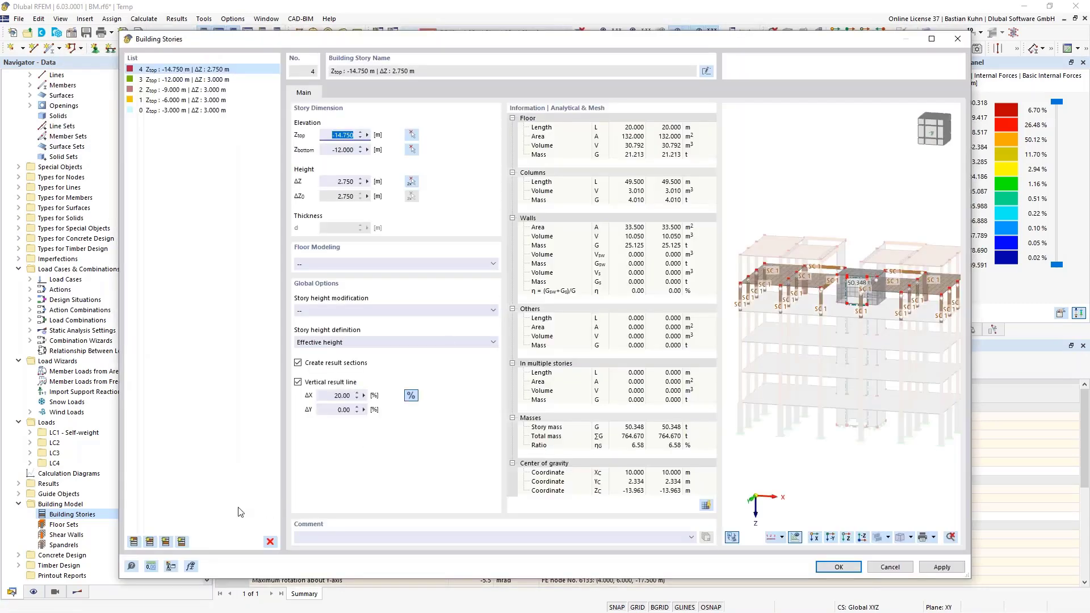
left_click(149, 541)
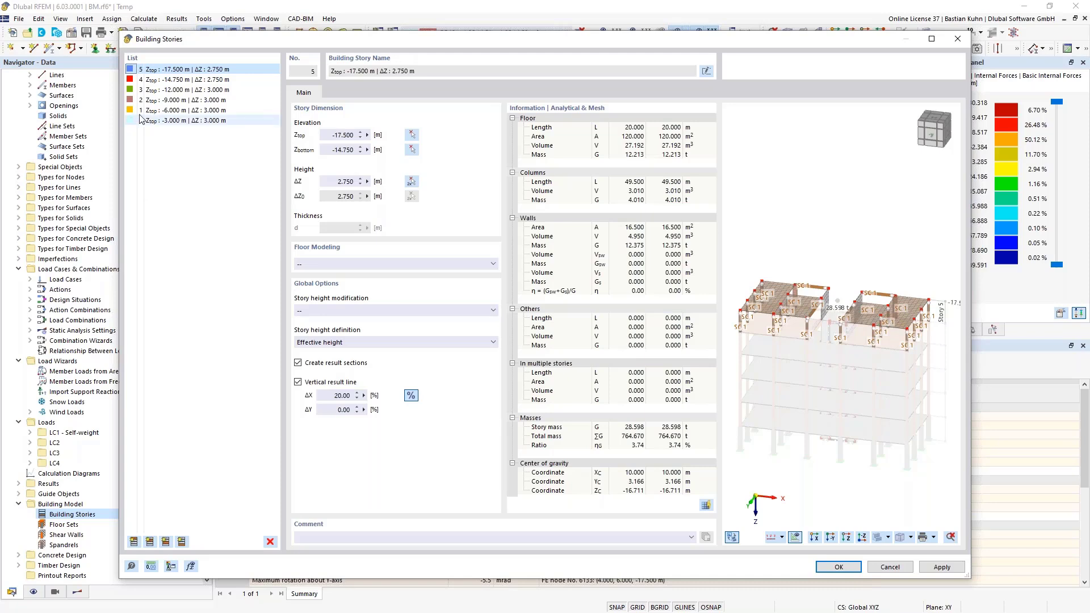
- Set the floor modeling of stories 0 to 3 to Rigid Diaphragm and apply the building stories, accepting deletion of the results
left_click(159, 90)
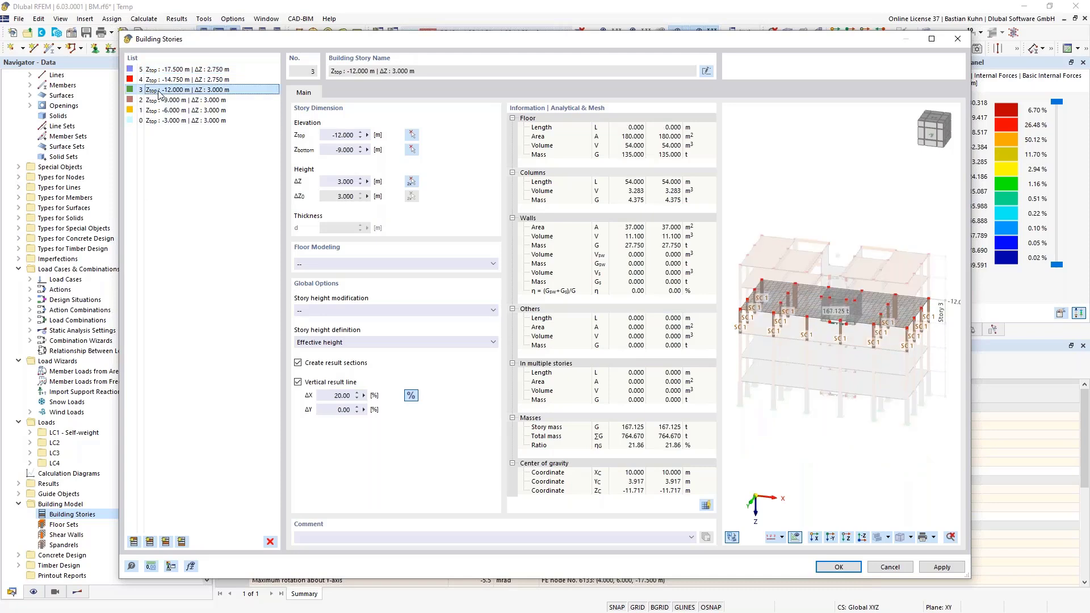
left_click(156, 121, "shift")
left_click(336, 265)
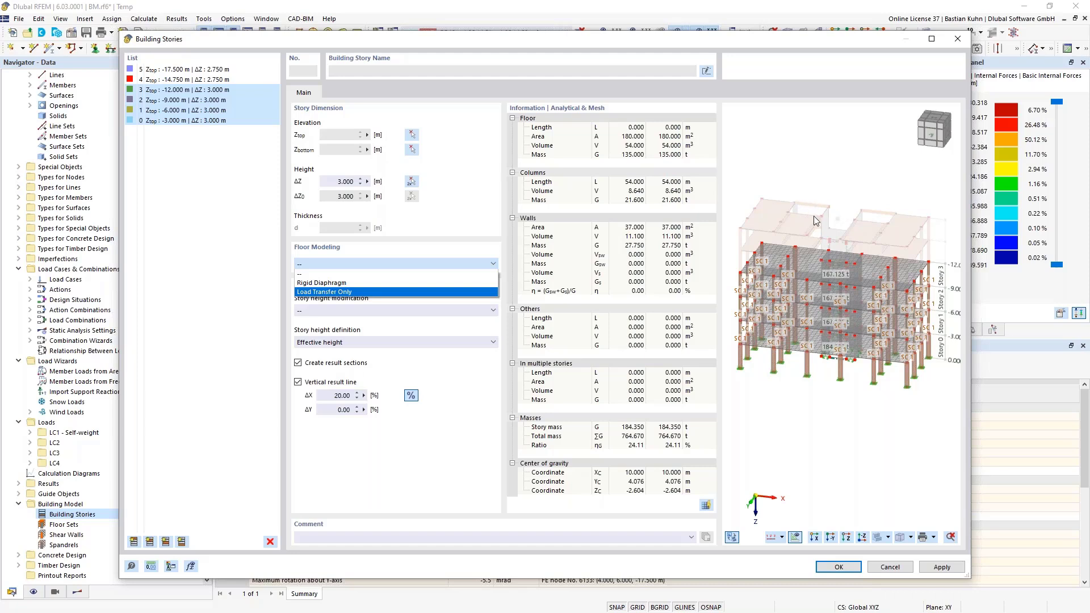
left_click(367, 282)
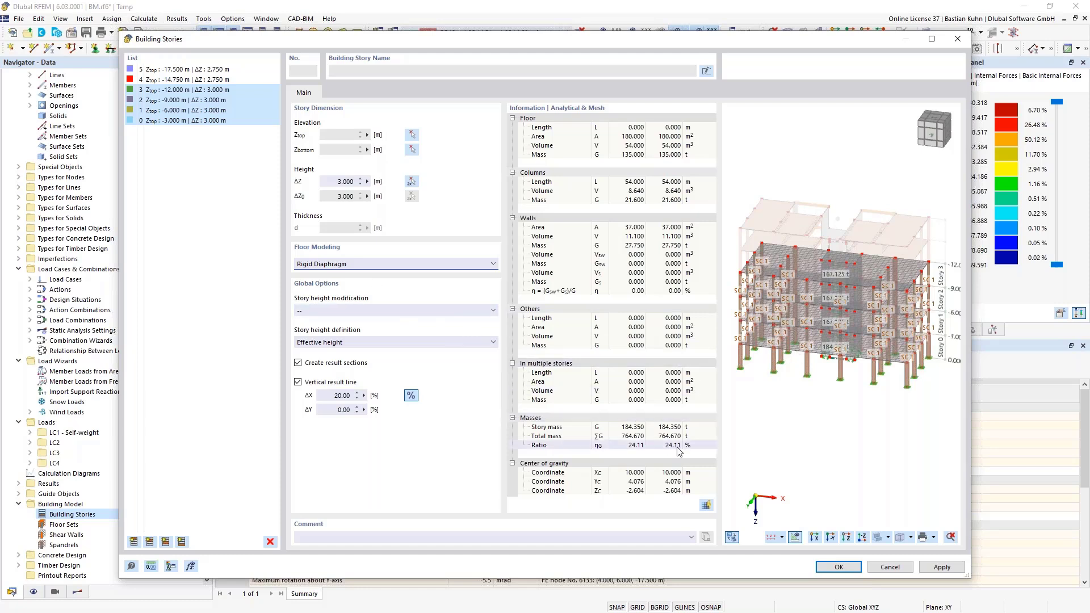
left_click(831, 569)
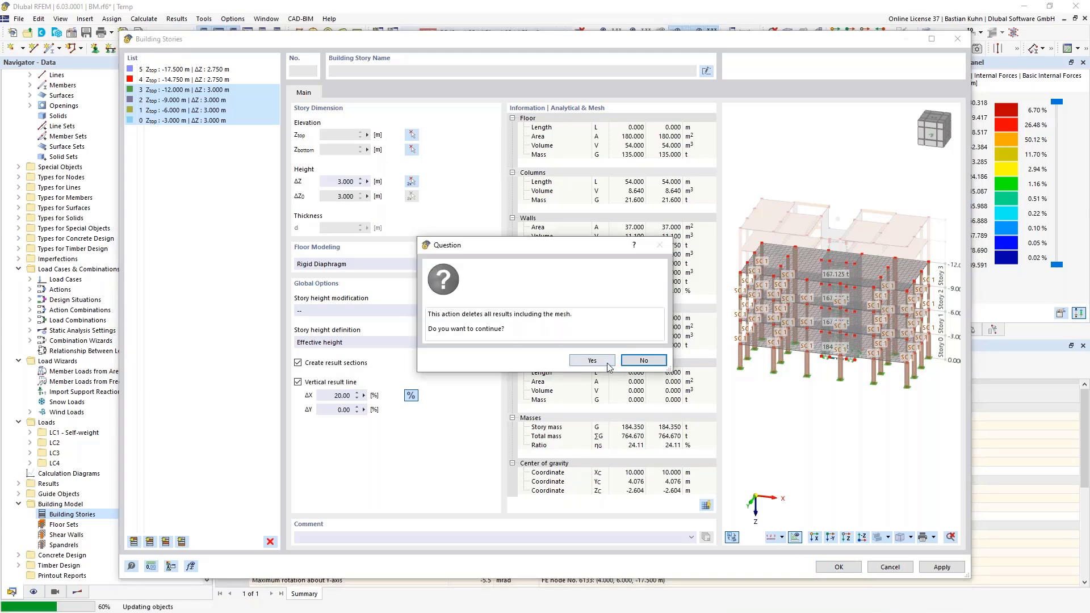
left_click(592, 357)
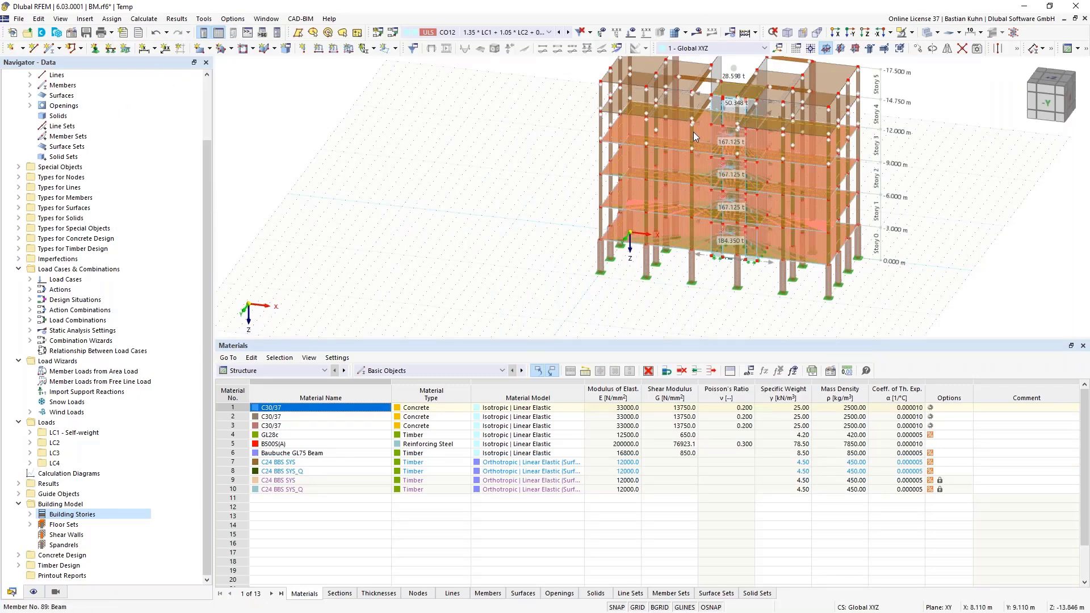
- Examine the rigid diaphragm links in the floor slabs around the core and at the outer column connections
scroll(696, 132, "up", 3)
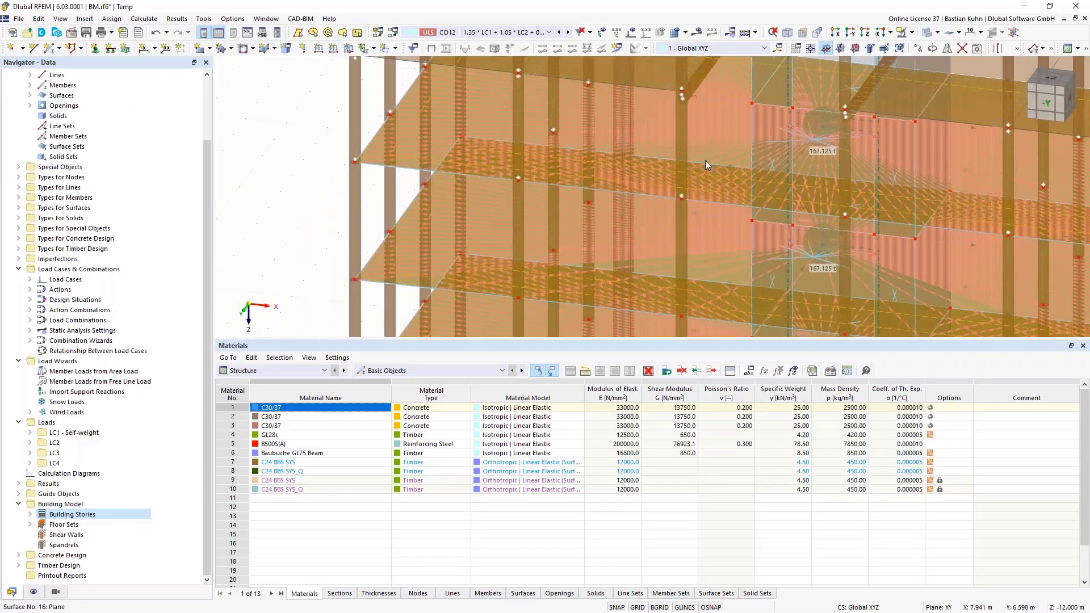
scroll(705, 160, "down", 4)
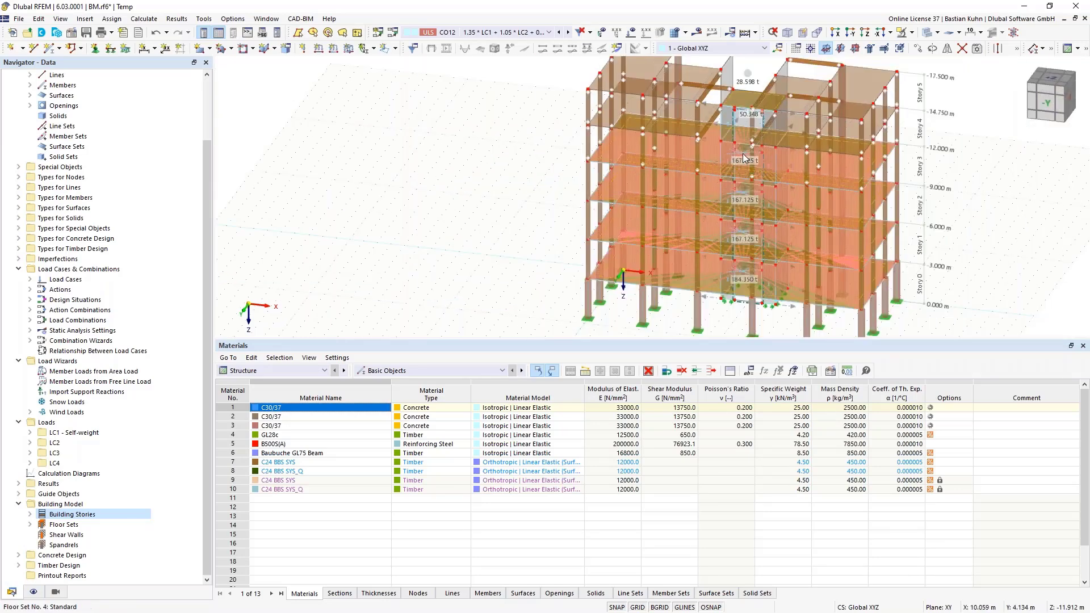
scroll(743, 158, "up", 5)
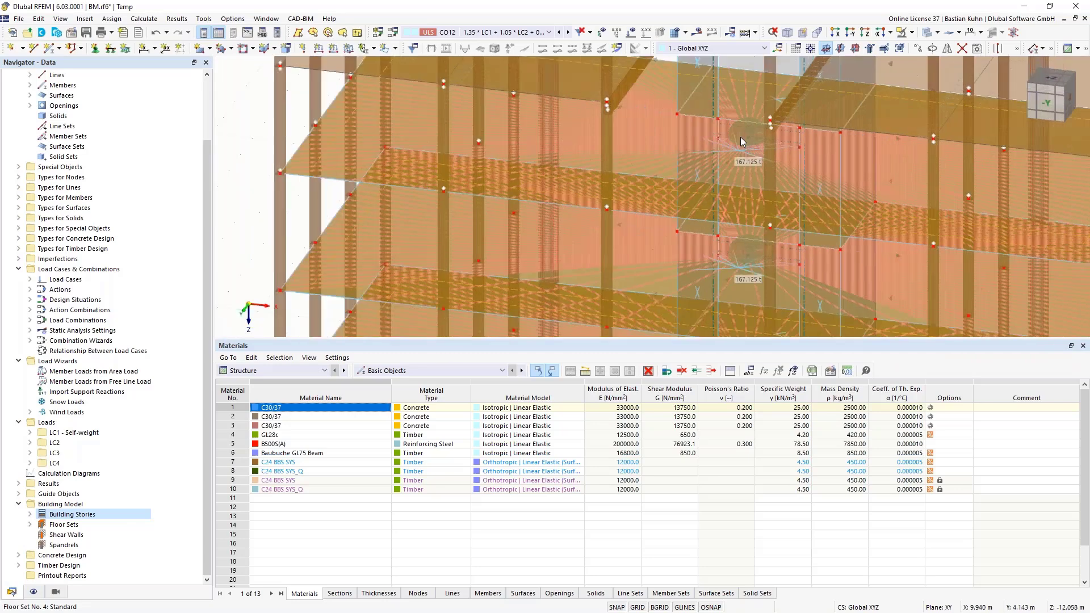
scroll(740, 138, "down", 5)
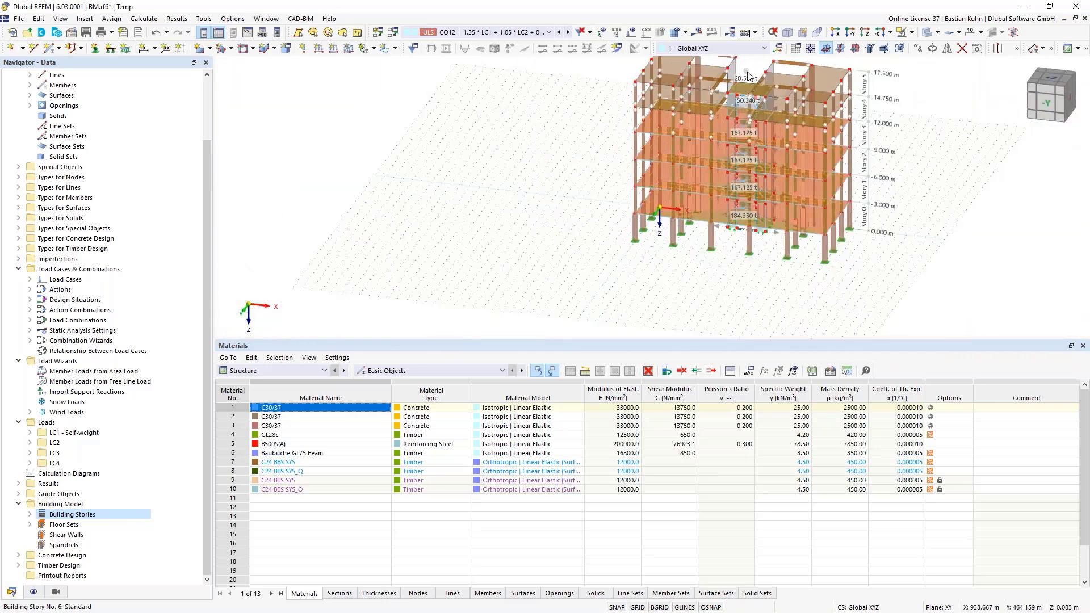
middle_click_drag(736, 78, 702, 135)
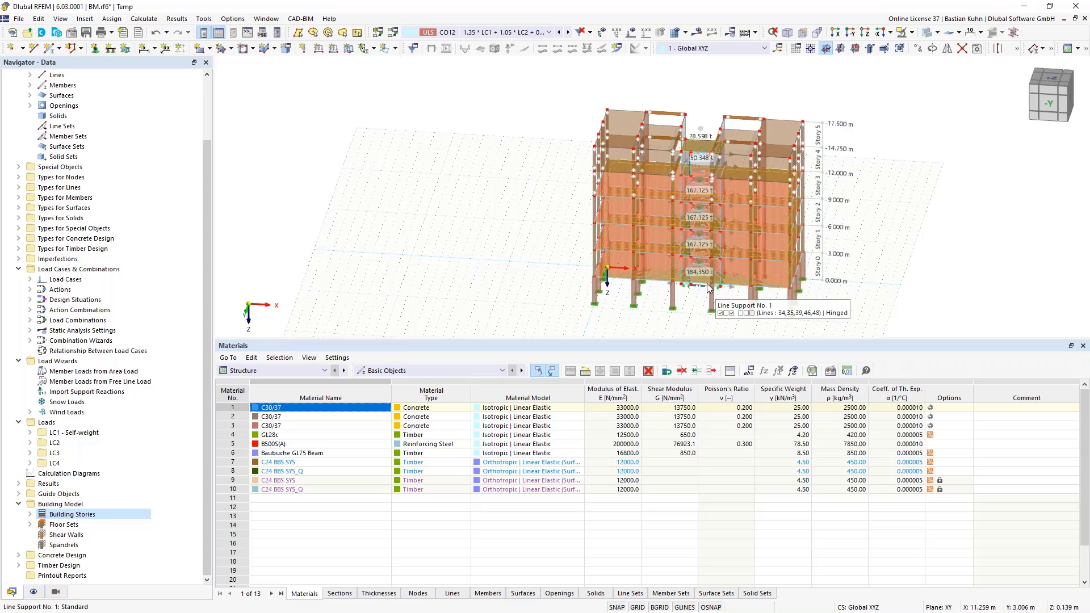
scroll(698, 235, "up", 5)
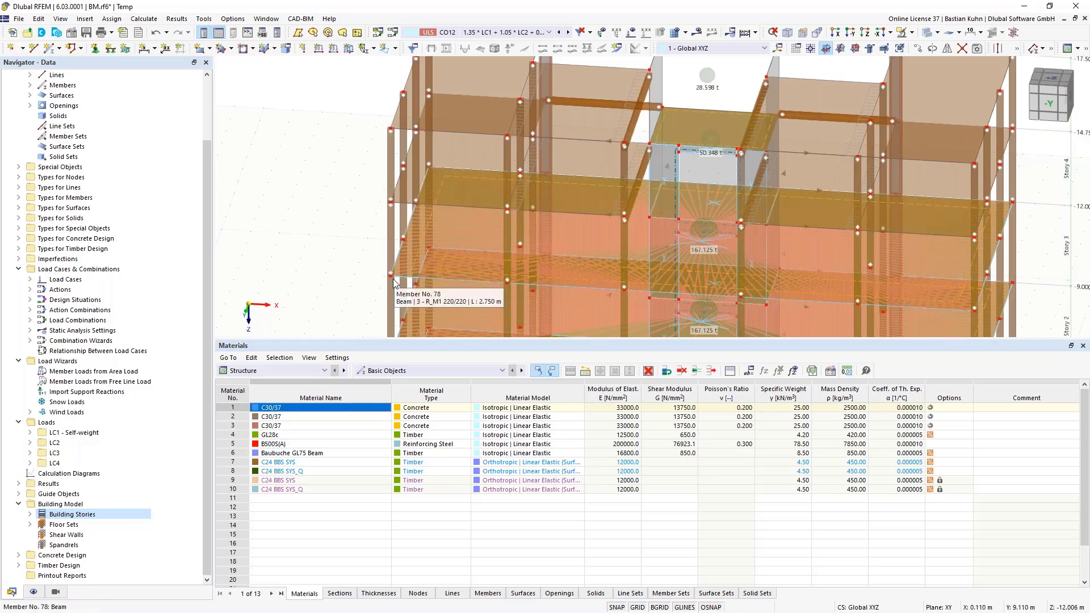
scroll(387, 269, "up", 5)
scroll(390, 262, "down", 5)
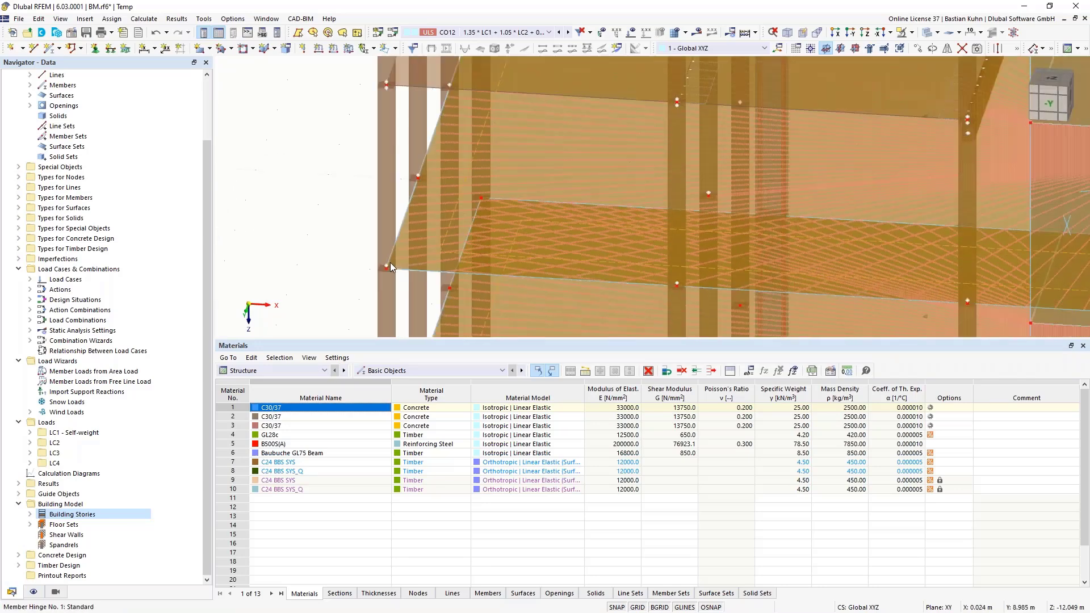
middle_click_drag(687, 258, 656, 236)
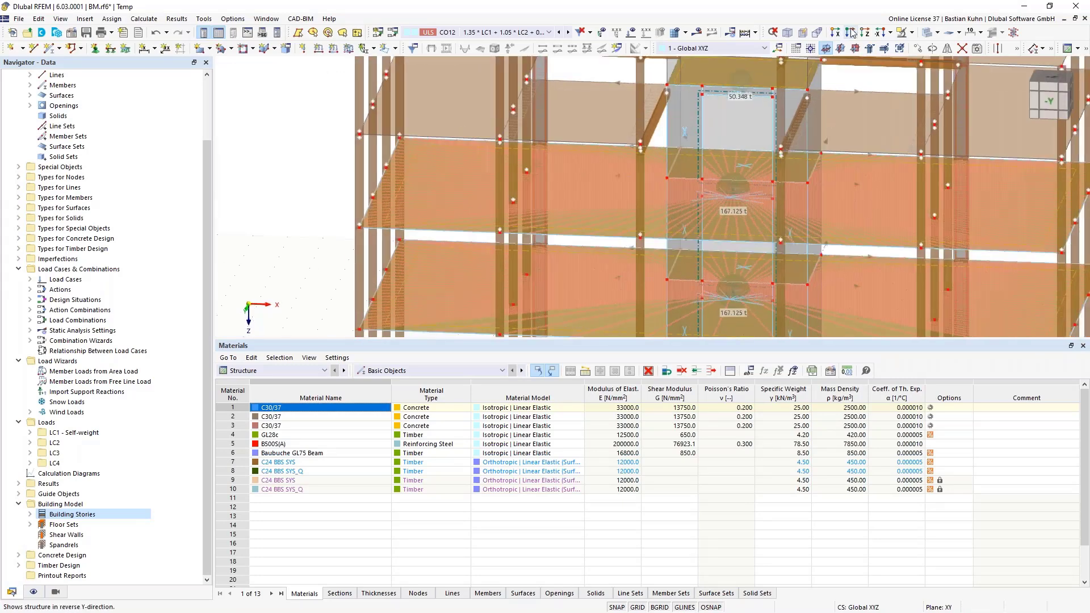
- In the reverse Y view, window-select the objects around story 3 and display only these and their related objects
left_click(852, 33)
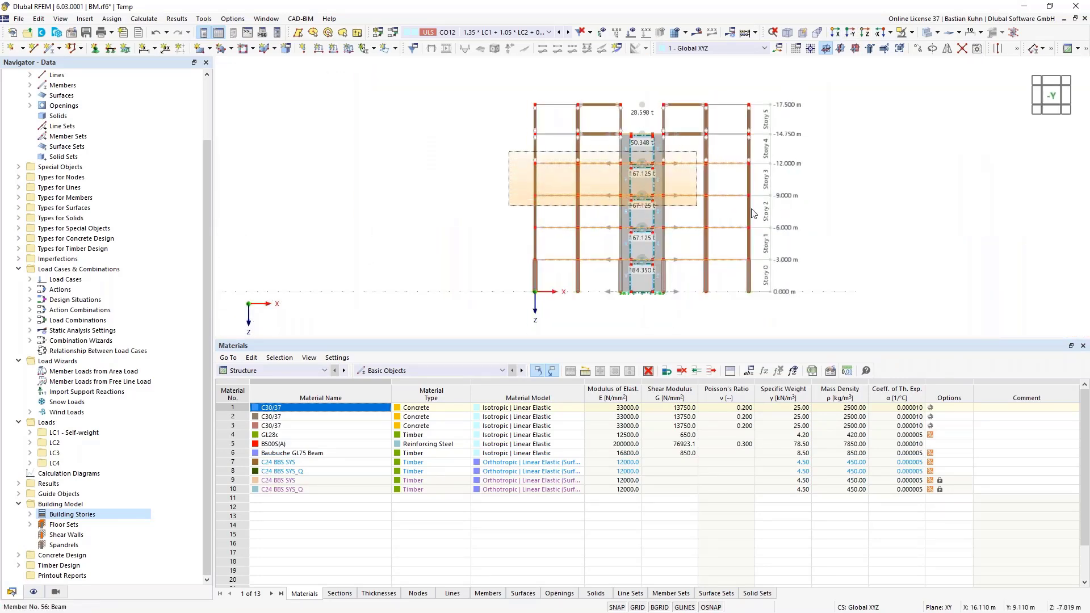
left_click_drag(814, 192, 616, 167)
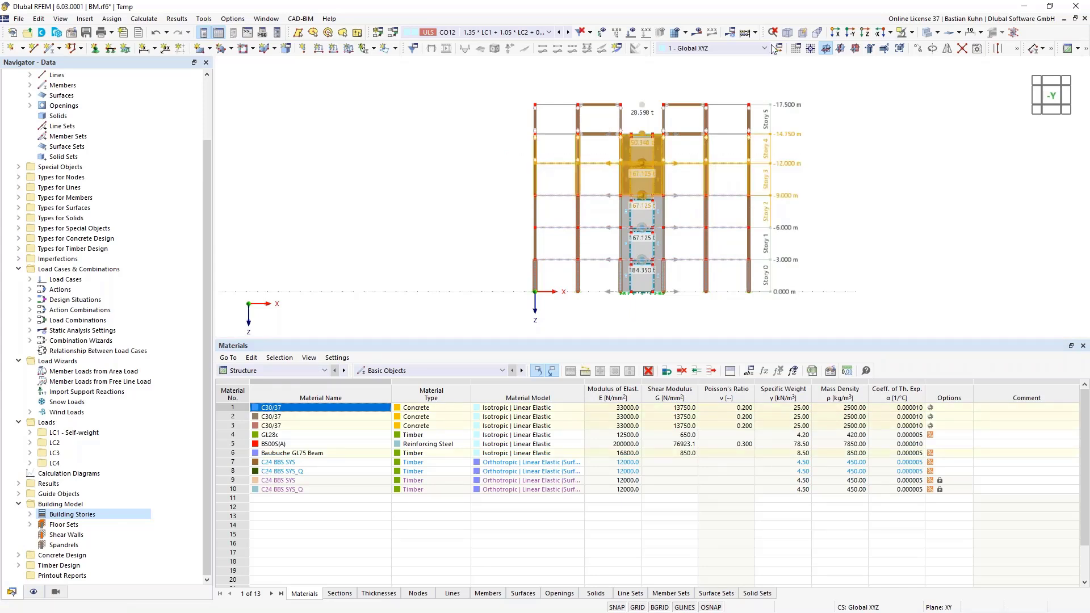
left_click(913, 33)
left_click(965, 57)
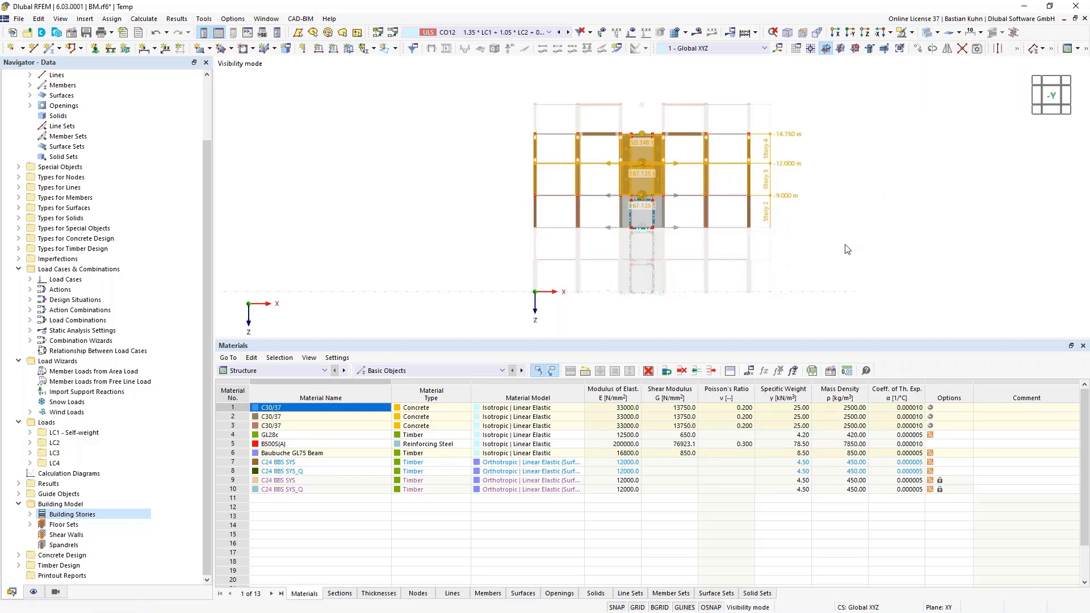
middle_click_drag(836, 235, 590, 145, "ctrl")
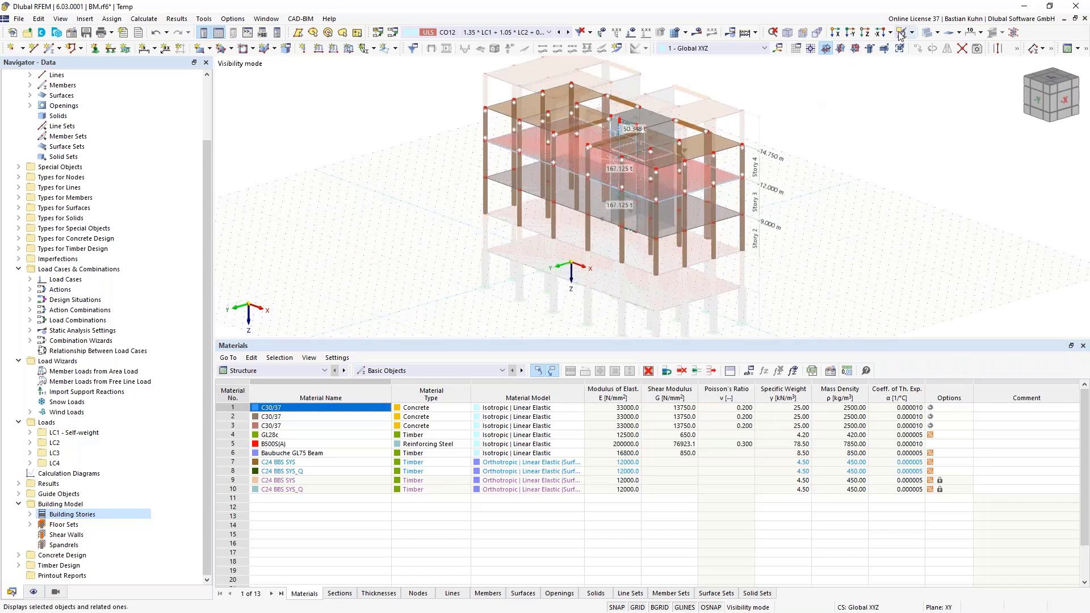
middle_click_drag(630, 199, 738, 199)
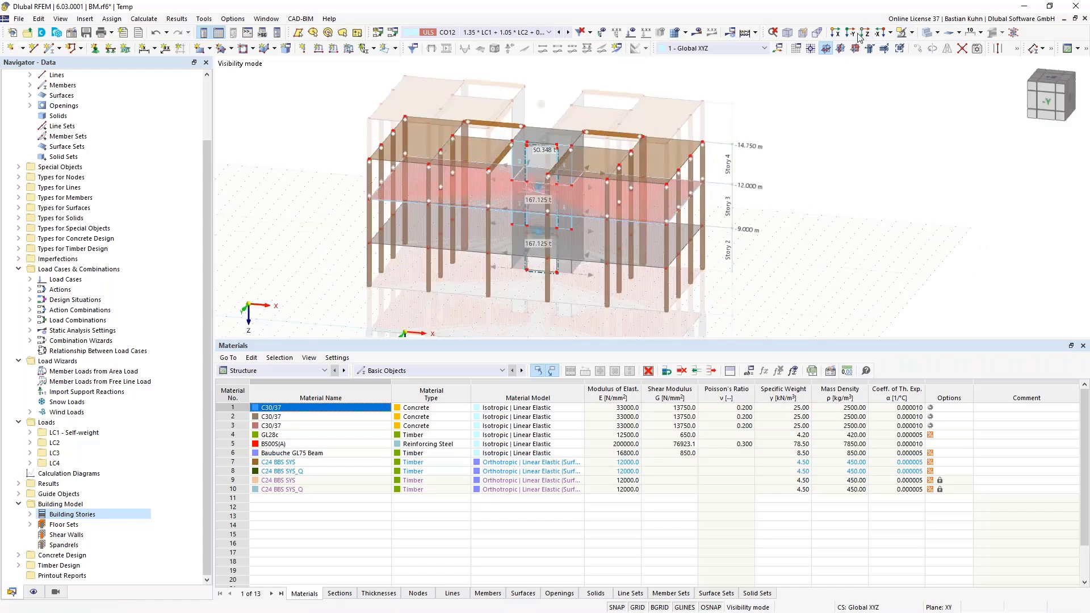
- Narrow the visible objects to story 3, between the -9.000 m and -12.000 m levels, and view its diaphragm slab in 3D
left_click(850, 32)
scroll(704, 173, "down", 1)
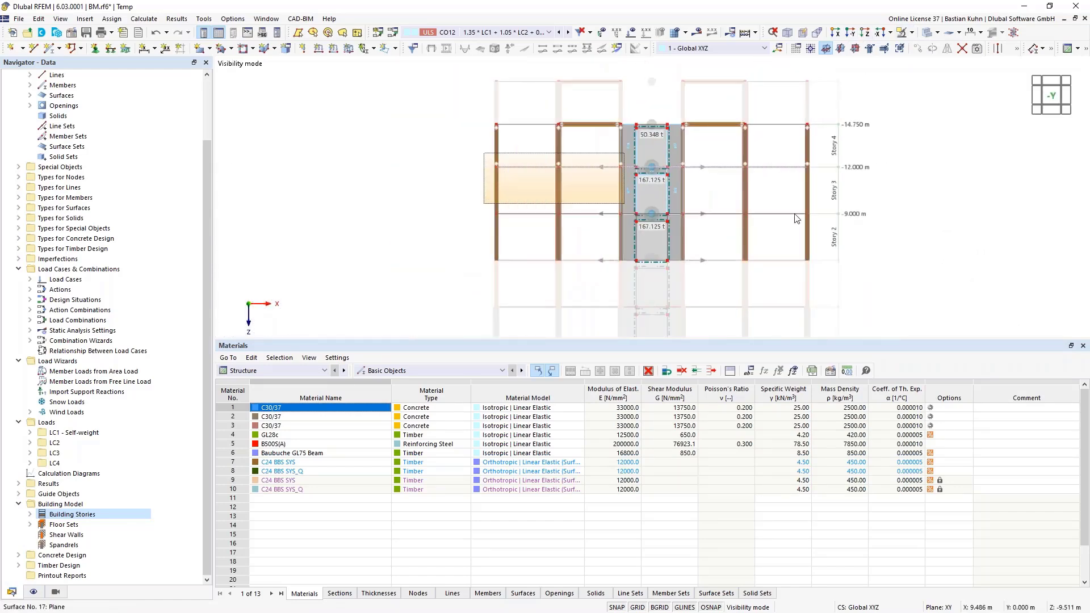
left_click(903, 33)
middle_click_drag(856, 195, 723, 217, "ctrl")
scroll(632, 182, "up", 5)
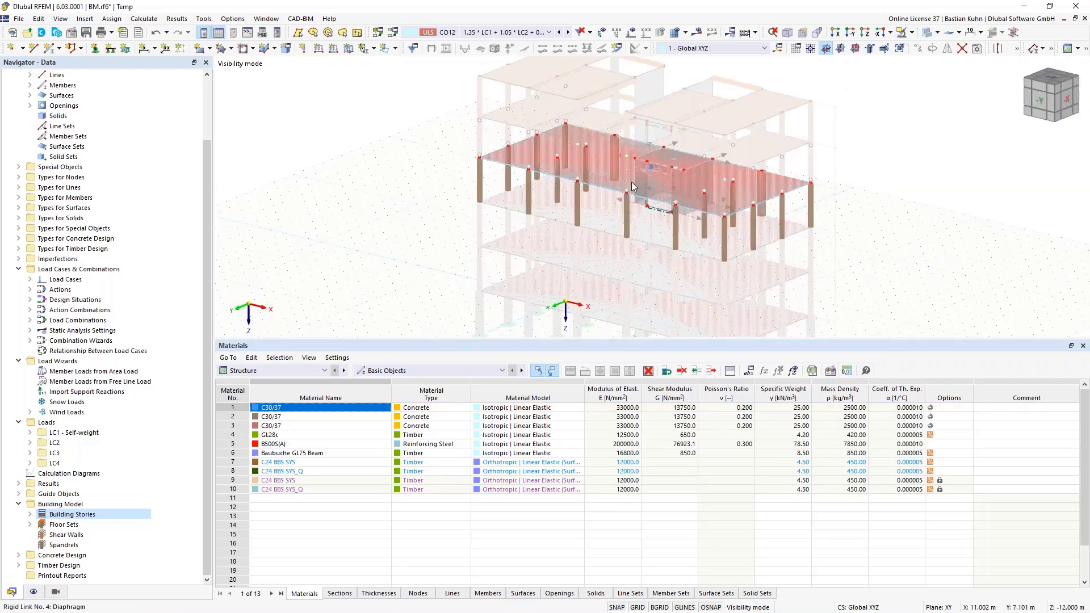
- Examine the story 3 diaphragm links around the core, at the column heads and along the slab edges
scroll(658, 155, "up", 3)
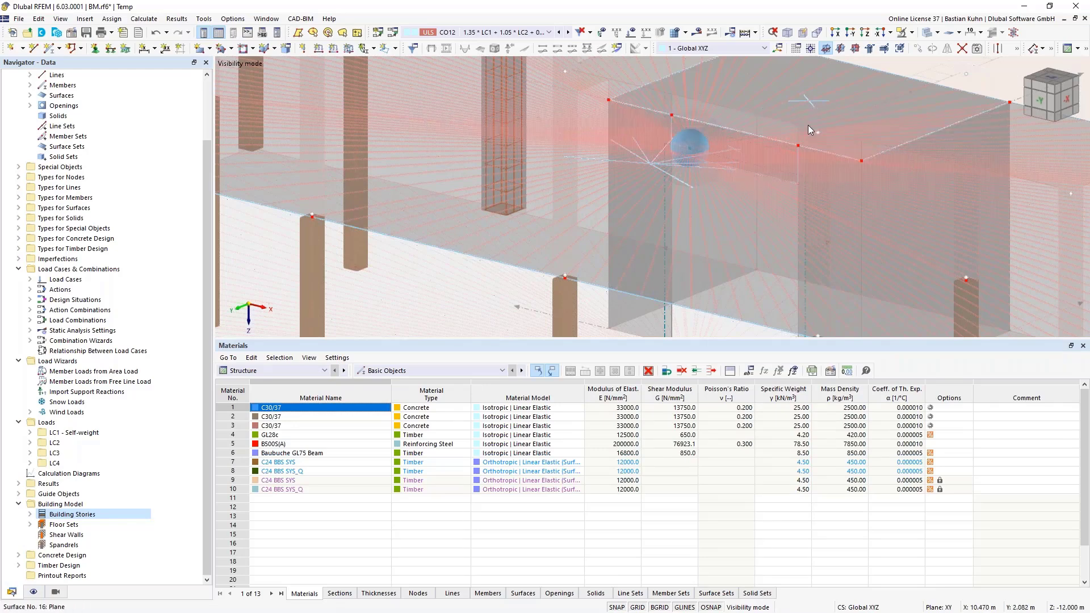
scroll(809, 125, "down", 4)
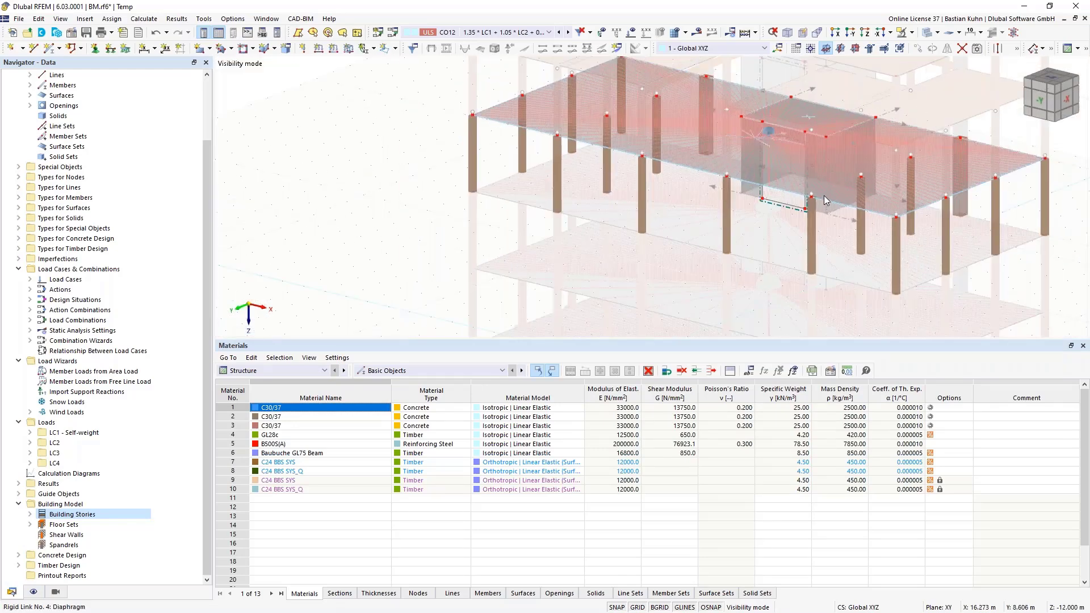
scroll(775, 138, "up", 5)
scroll(778, 159, "down", 5)
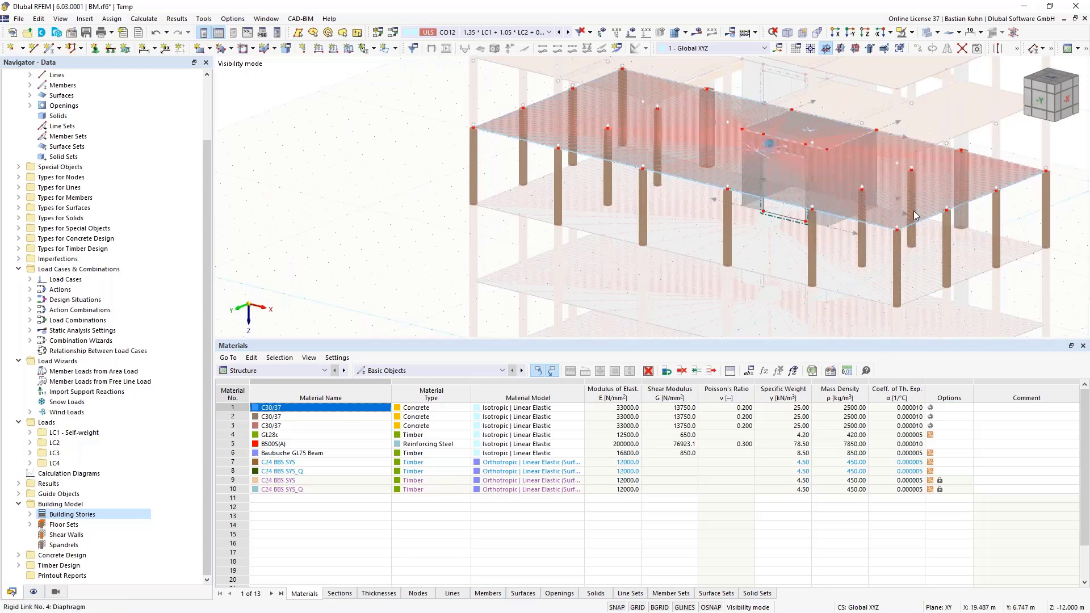
scroll(926, 214, "up", 6)
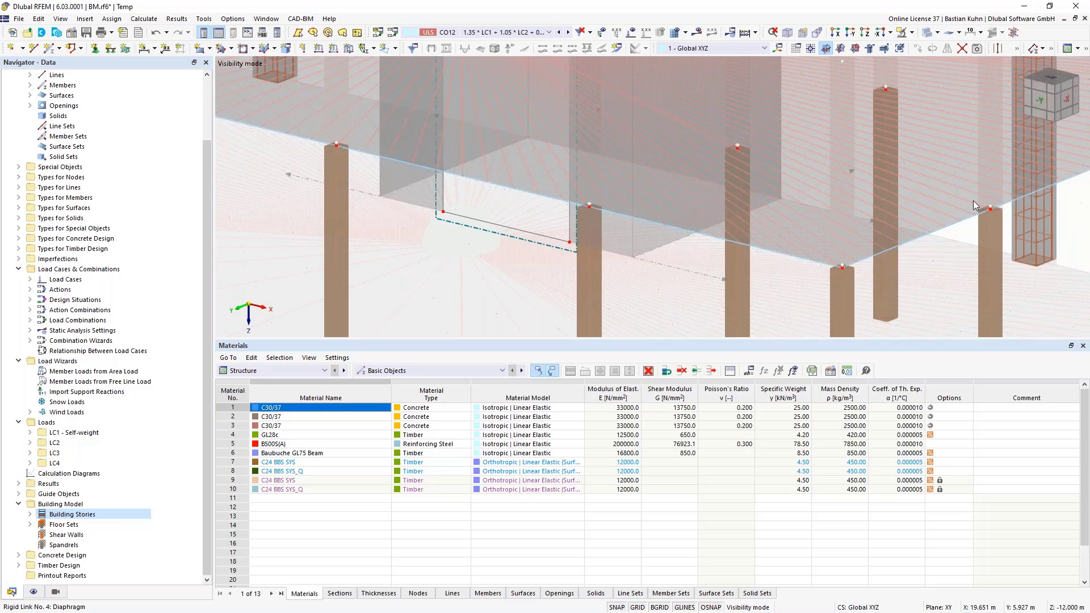
scroll(973, 199, "down", 6)
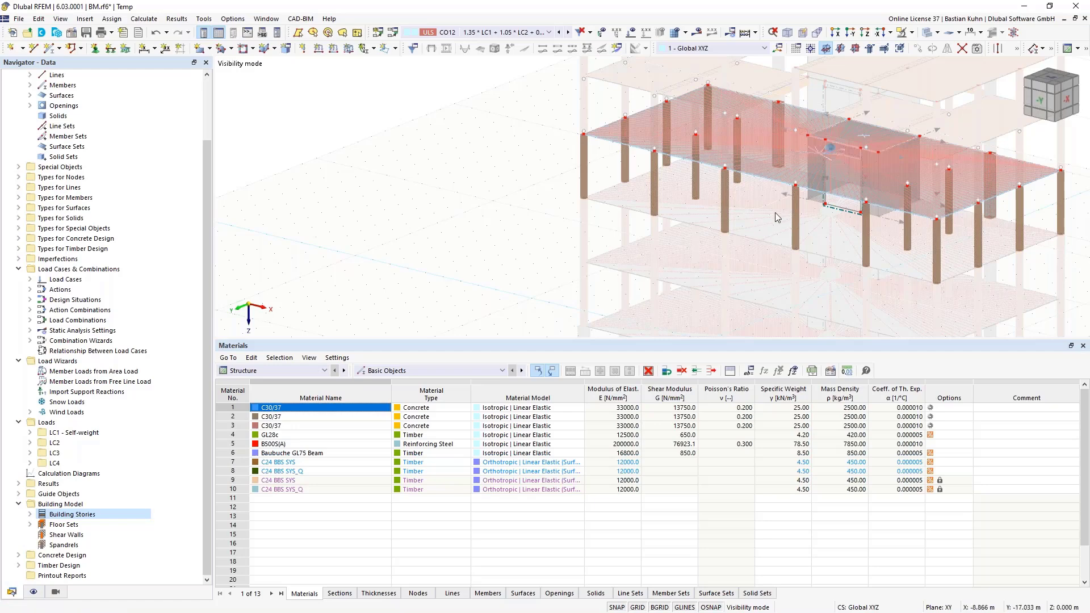
scroll(758, 207, "down", 5)
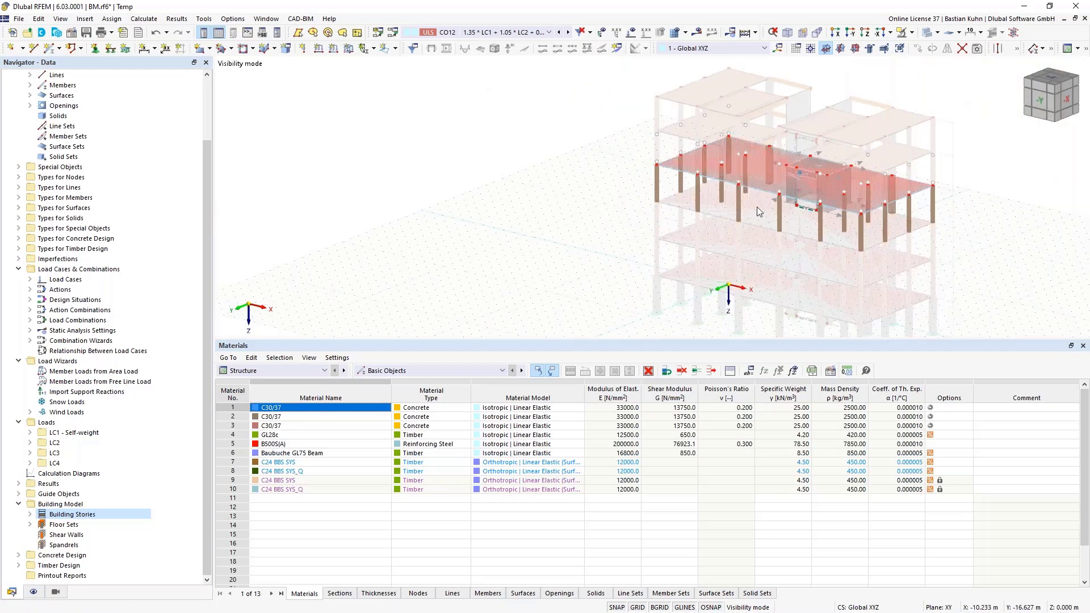
- Cancel the visibility mode to display the whole building and view it from its +Y side
left_click(917, 33)
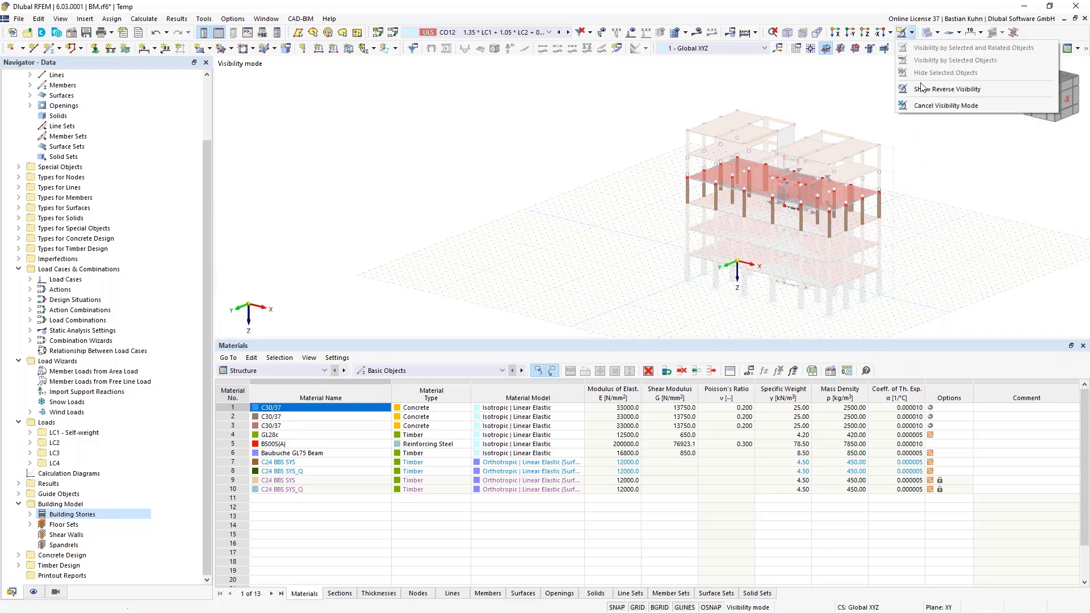
left_click(929, 108)
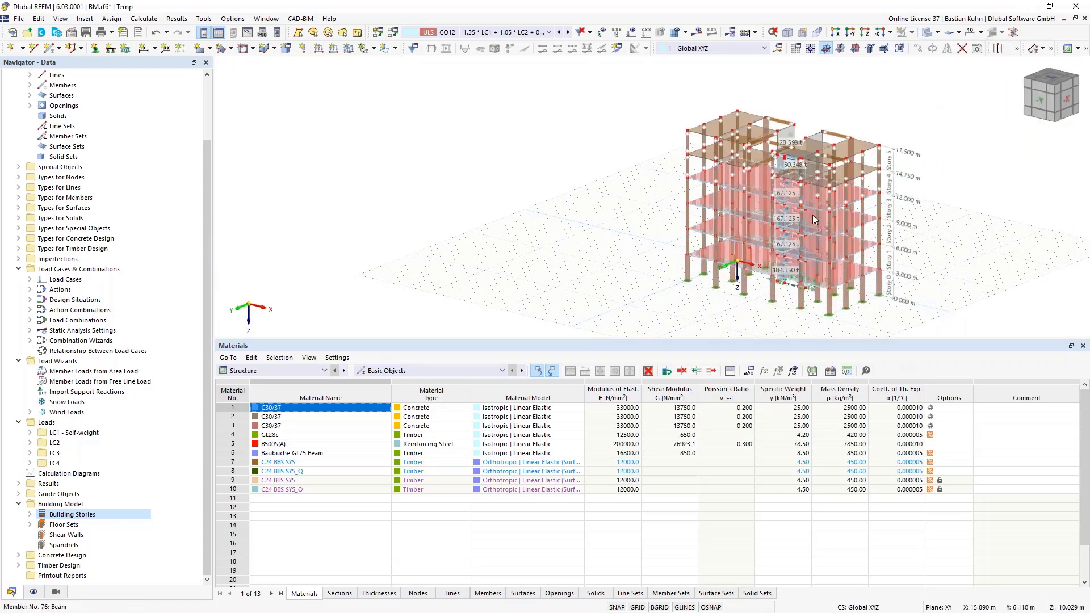
middle_click_drag(796, 213, 1059, 212, "ctrl")
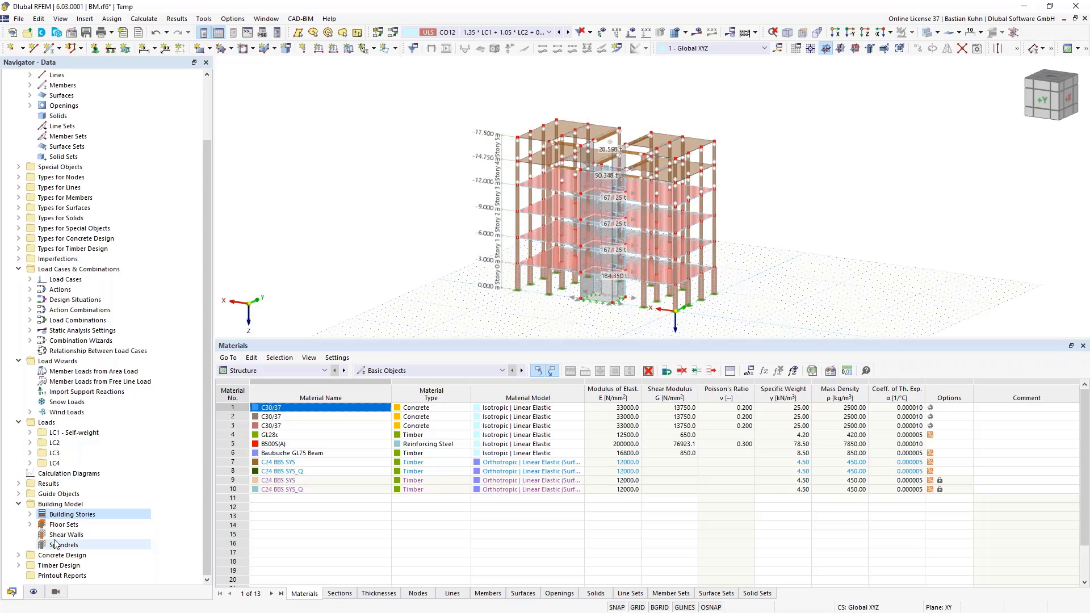
- Review the properties and model preview of the floor set for story 3 without changing it
left_click(31, 525)
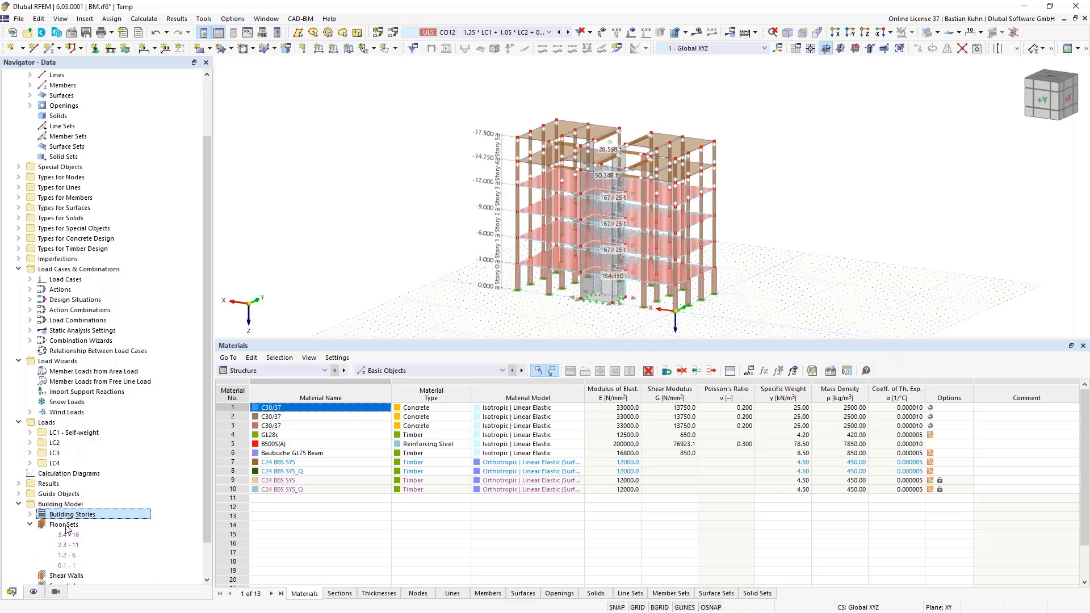
double_click(68, 535)
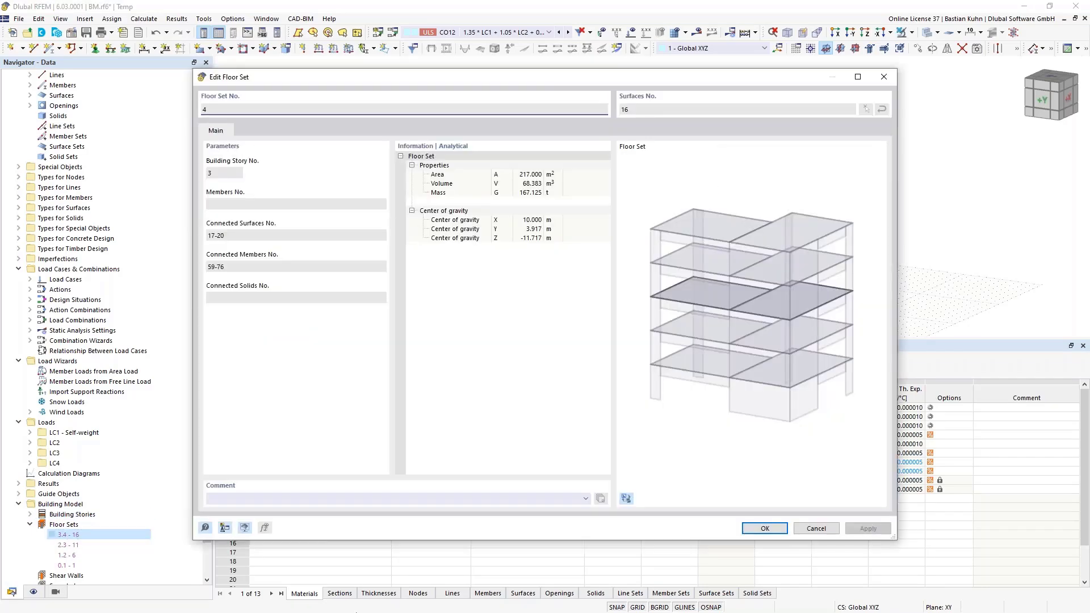
left_click(626, 499)
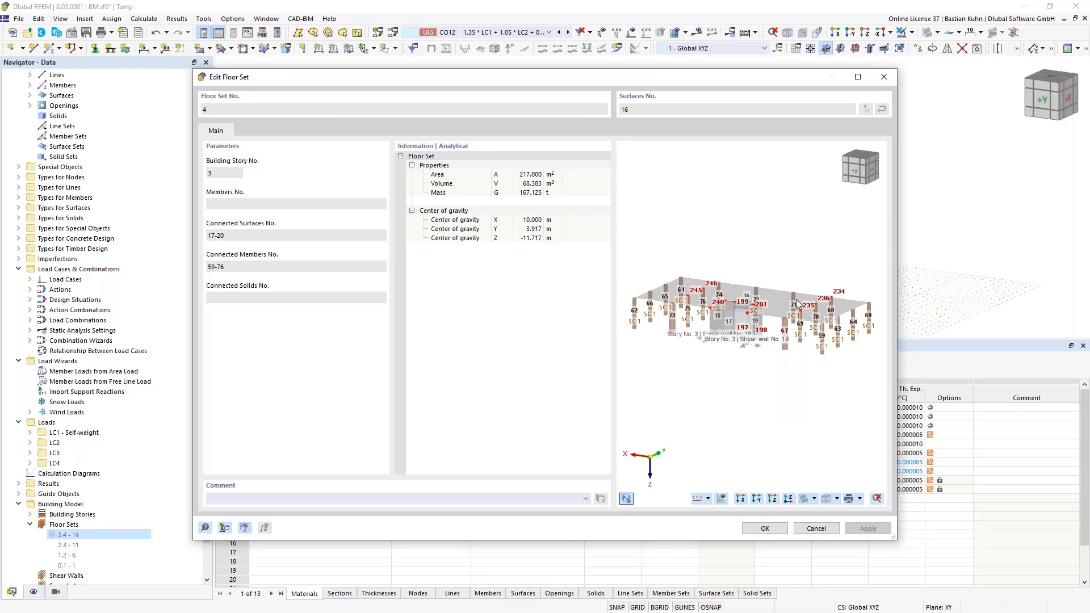
left_click(818, 529)
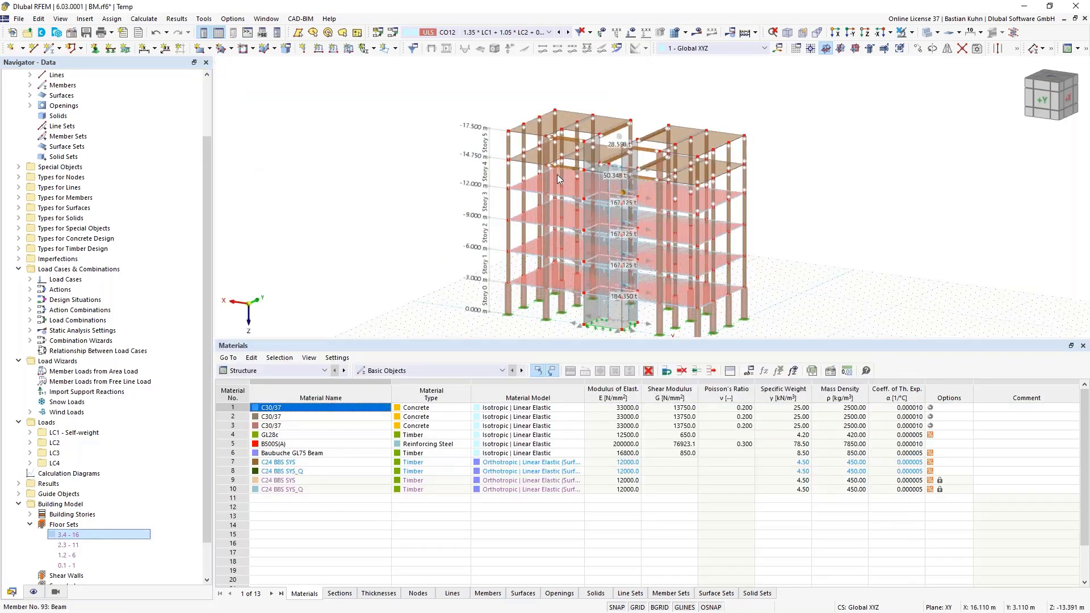
- Inspect the diaphragm rigid link at the -12.000 m level, including its nodes, lines and center, without changing it
scroll(525, 191, "up", 3)
scroll(473, 186, "up", 3)
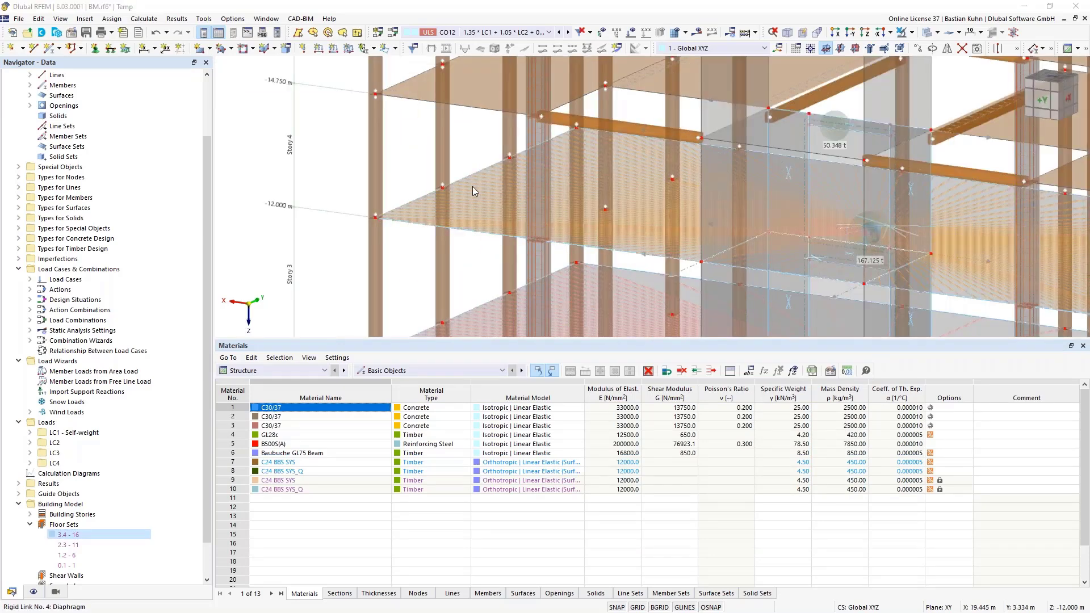
double_click(472, 186)
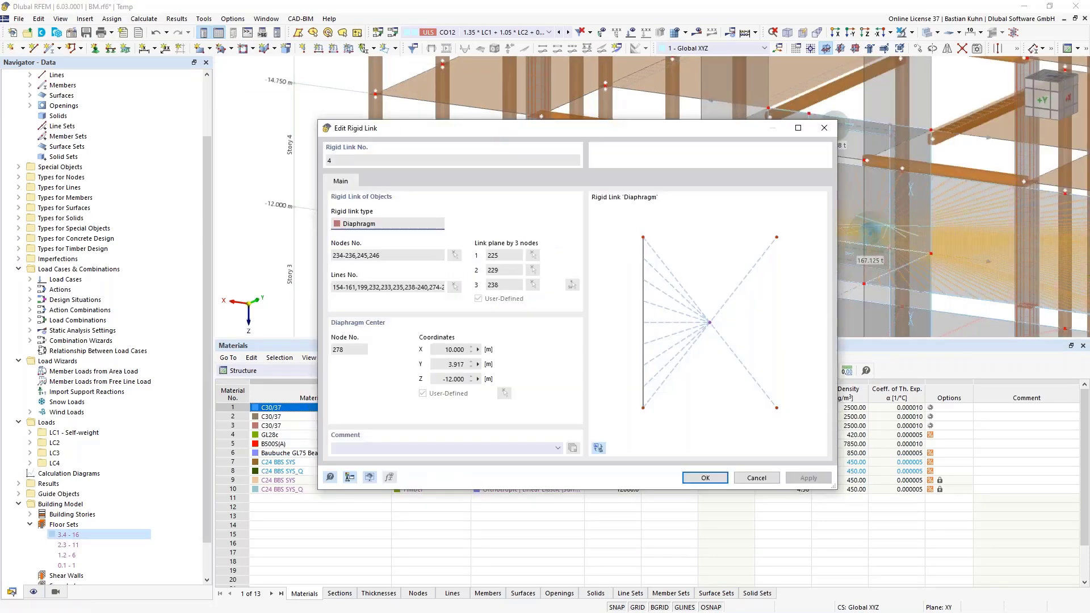
left_click(752, 479)
- Review the story 3 floor slab's stiffness type options and concrete cover settings, leaving the surface unchanged
scroll(473, 219, "up", 5)
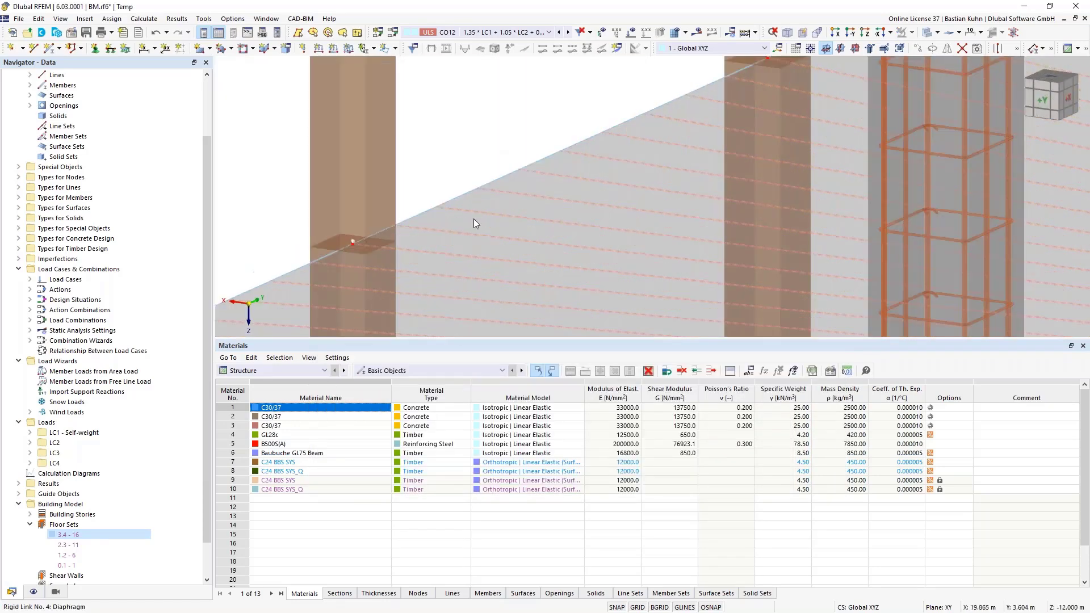
double_click(487, 201)
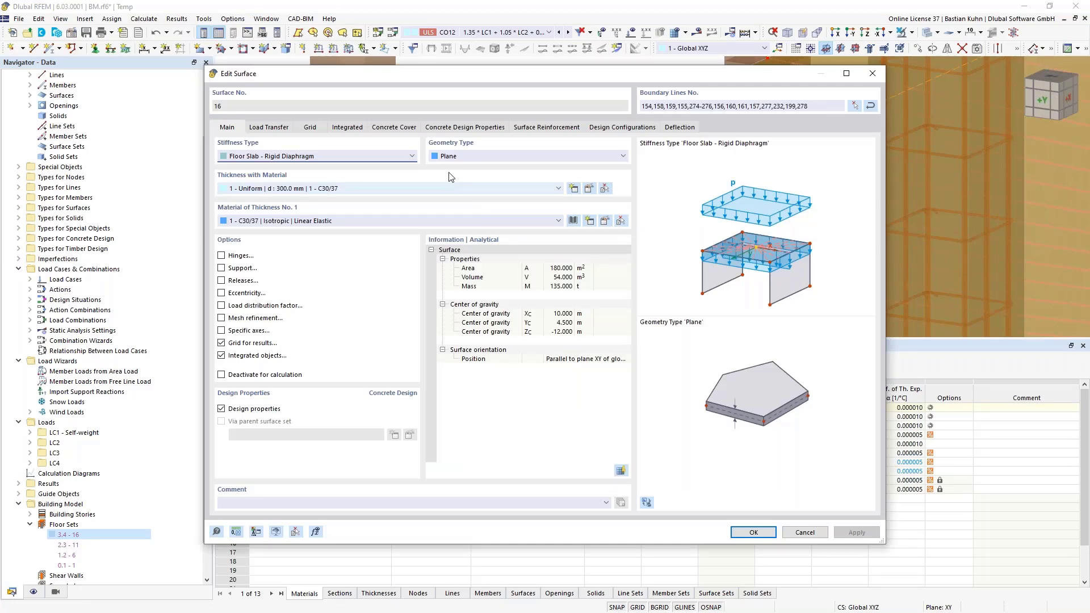
left_click(397, 127)
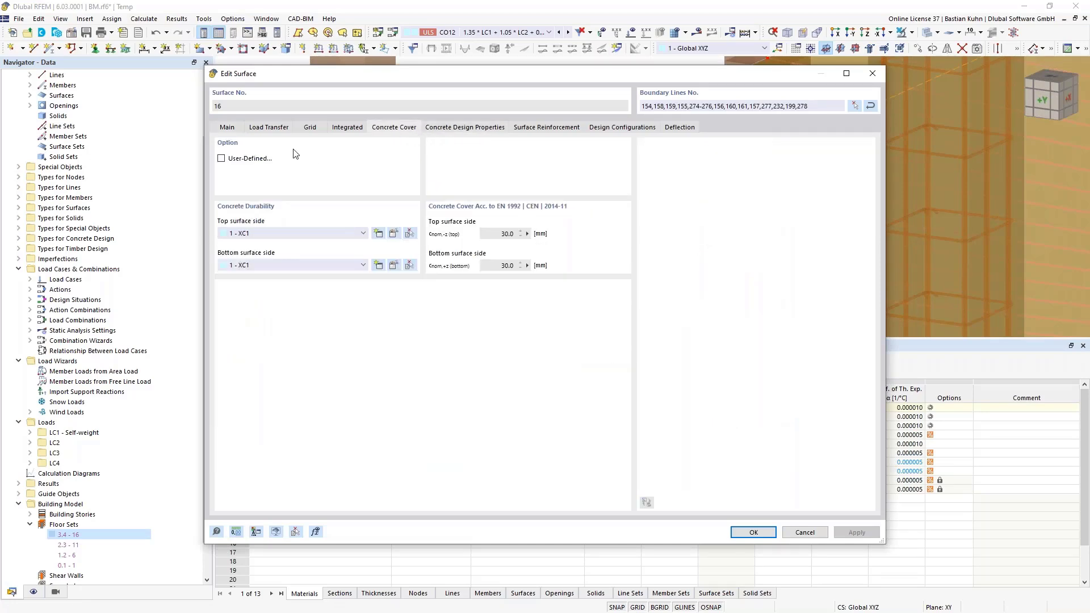
left_click(226, 127)
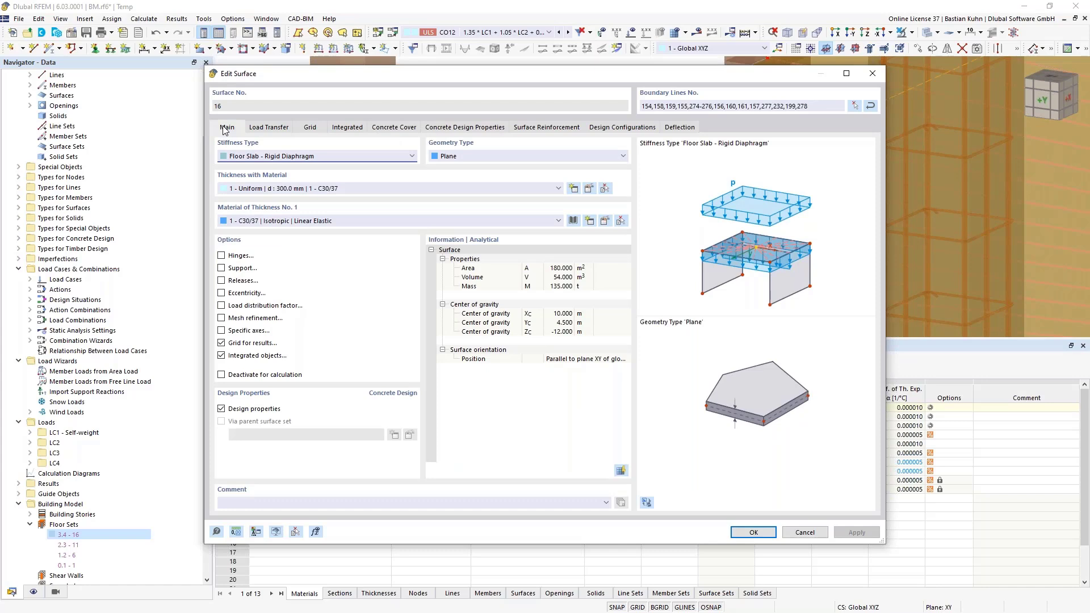
left_click(236, 158)
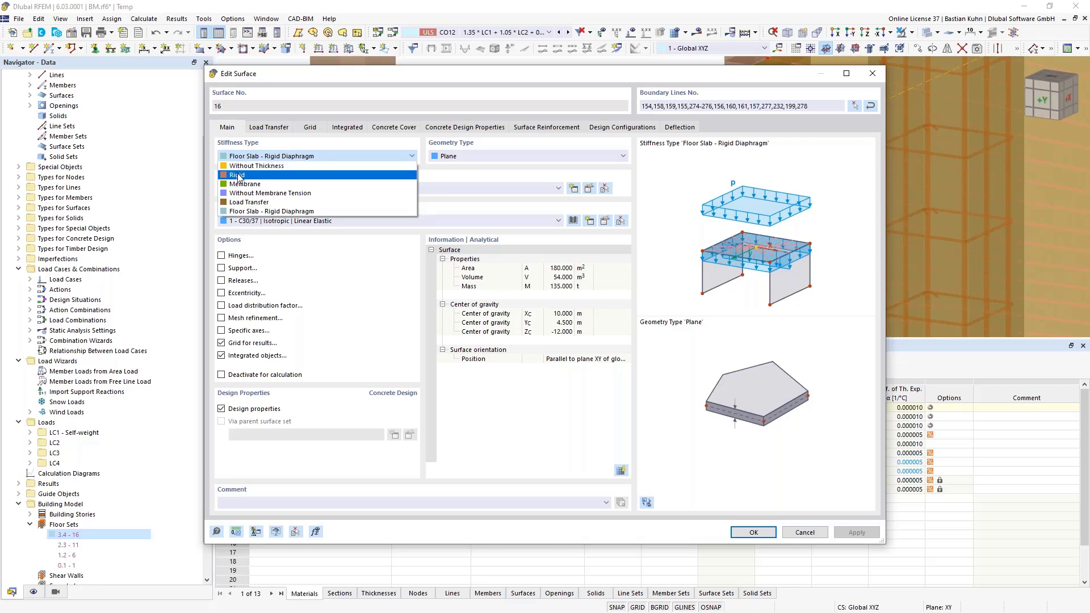
left_click(243, 118)
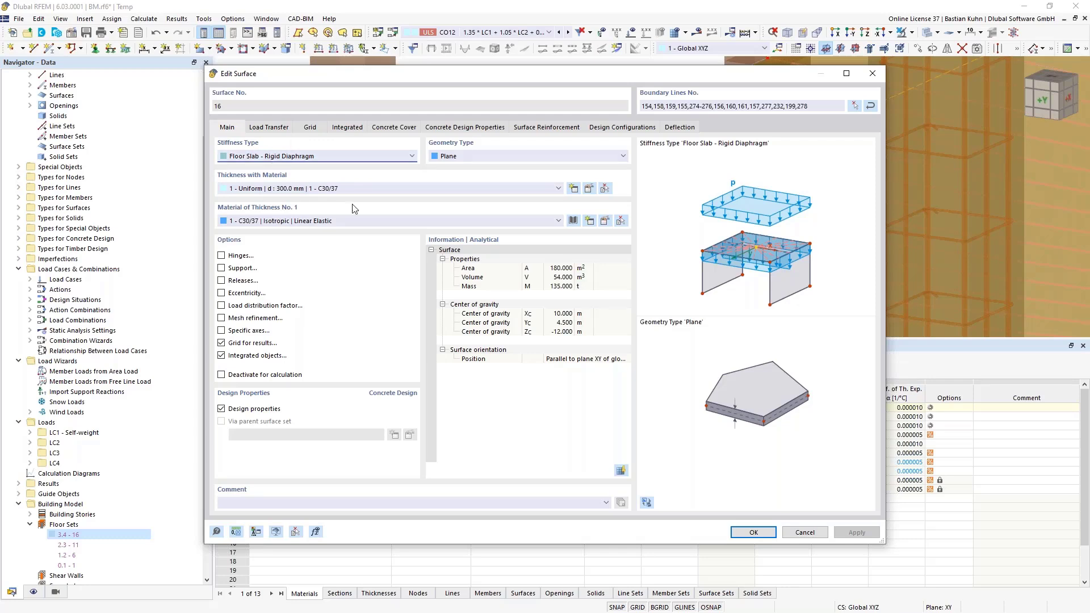
left_click(802, 532)
scroll(438, 141, "down", 5)
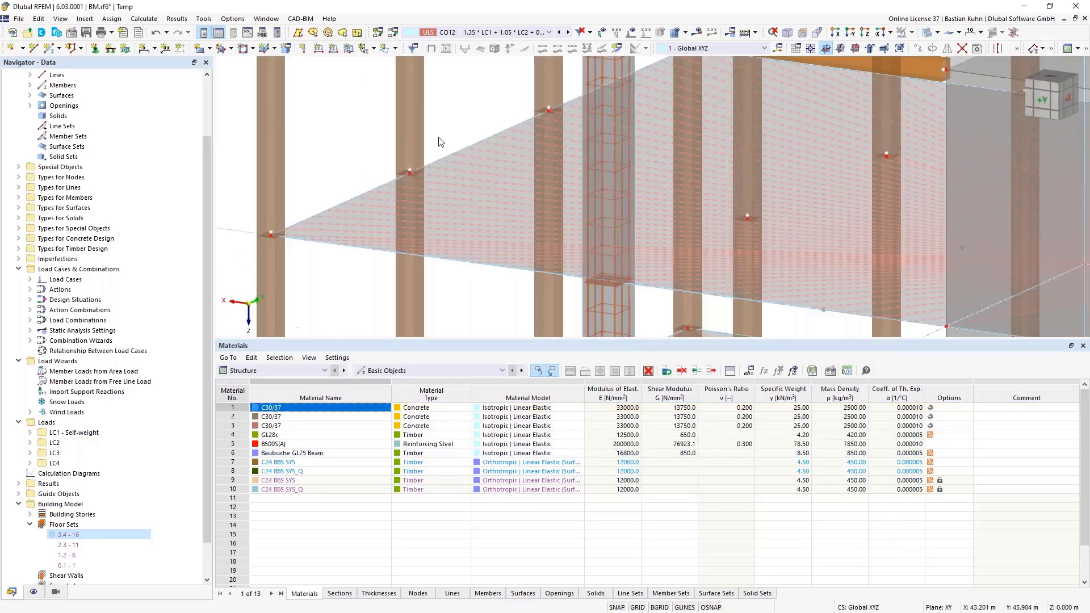
- Create a new shear wall in the building model and start picking its surfaces graphically
scroll(125, 487, "down", 2)
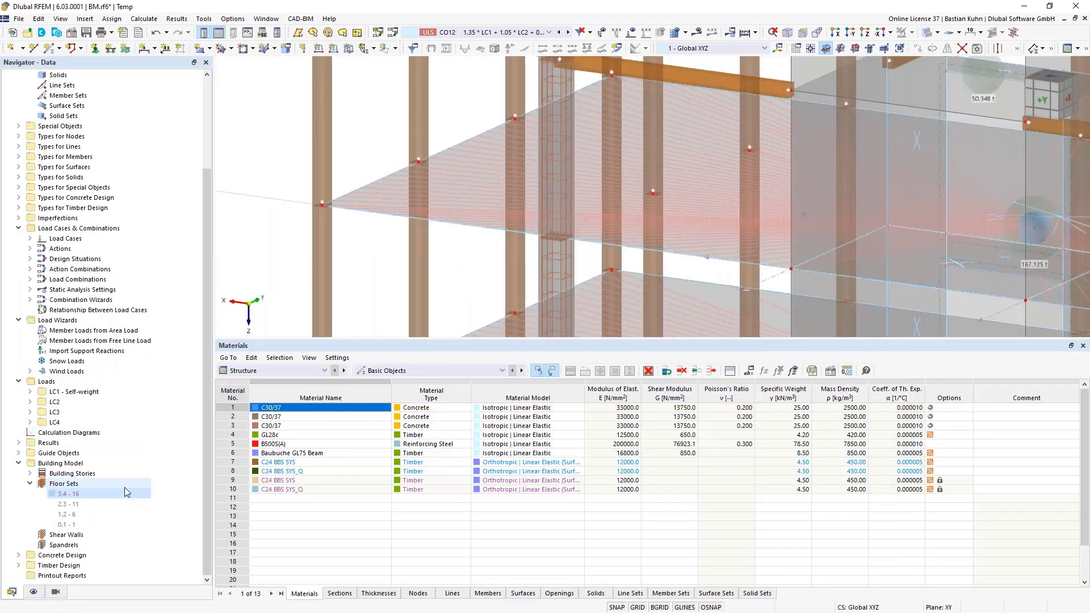
left_click(67, 535)
right_click(68, 542)
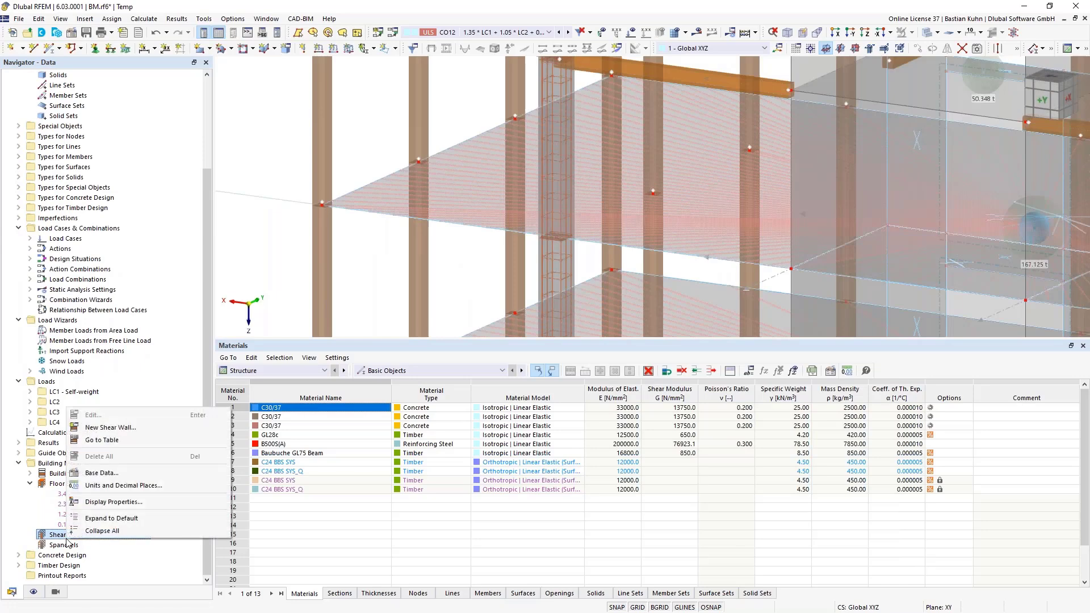
left_click(111, 428)
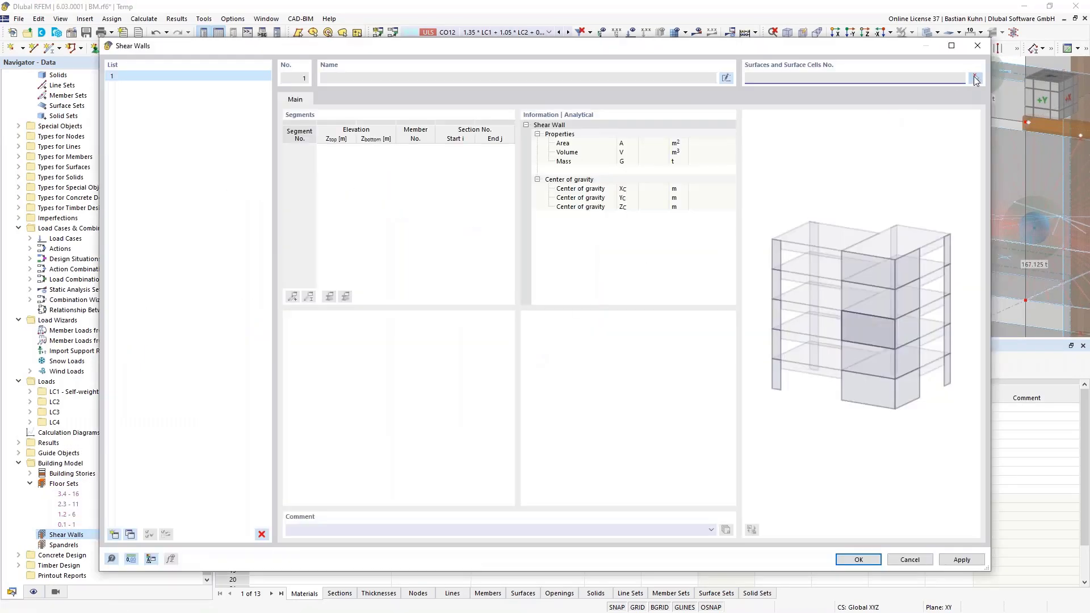
left_click(974, 79)
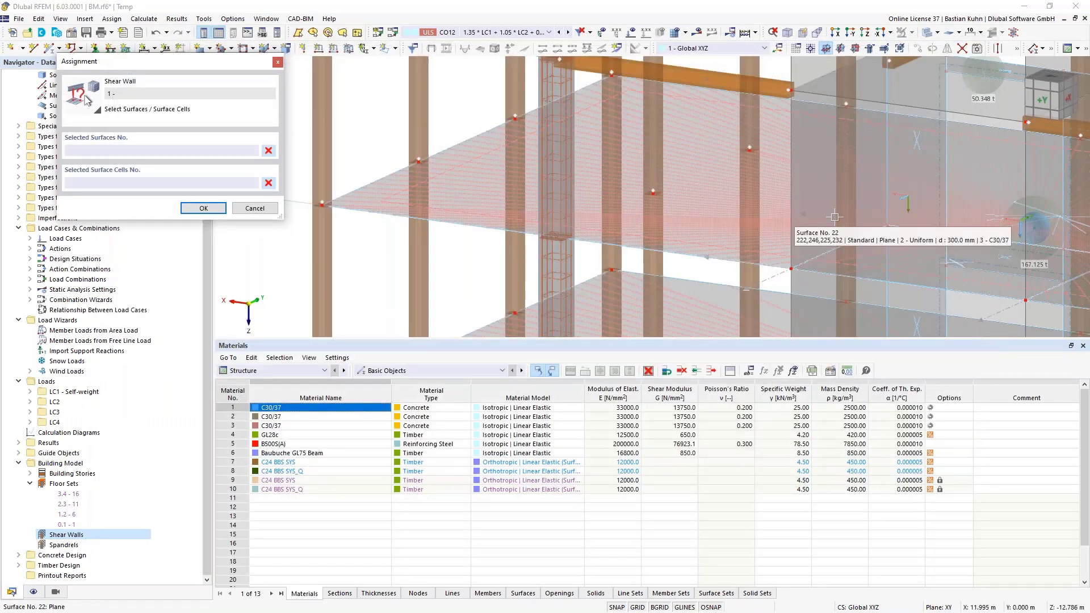
- Assign the vertically stacked core wall surfaces 2, 7, 12, 17 and 22 to shear wall 1
scroll(834, 217, "down", 5)
middle_click_drag(559, 217, 540, 214, "ctrl")
scroll(601, 294, "up", 1)
left_click(601, 294)
left_click(601, 260)
left_click(601, 227)
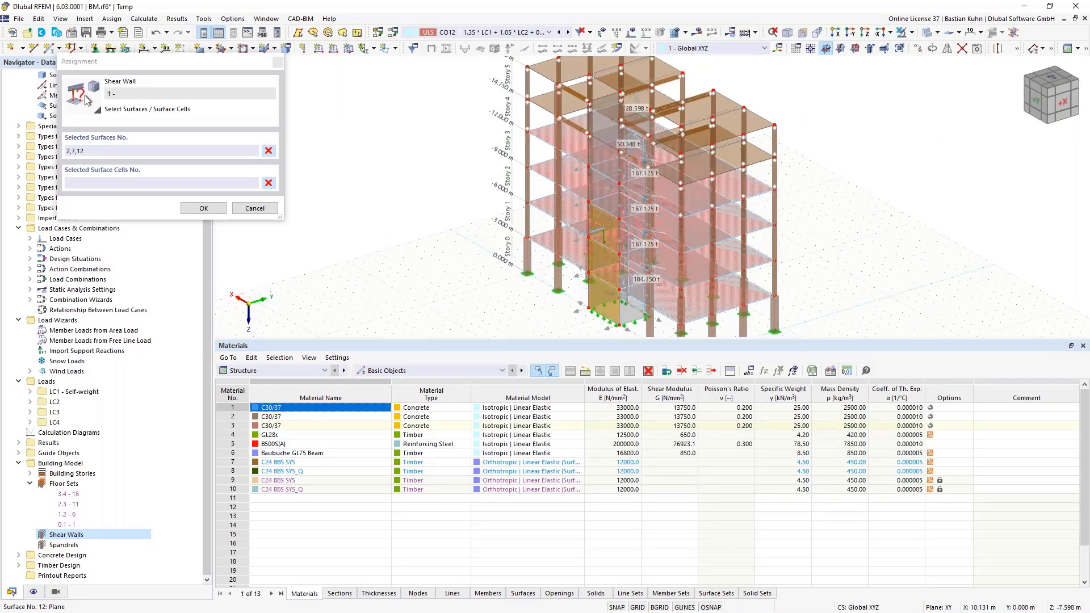
left_click(601, 193)
left_click(602, 160)
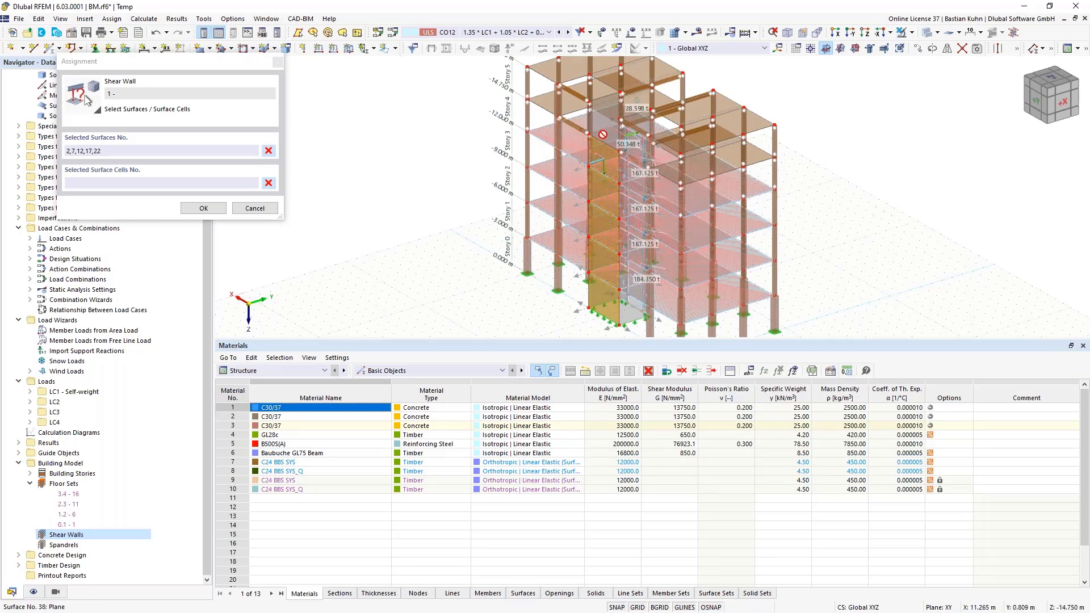
scroll(606, 113, "up", 2)
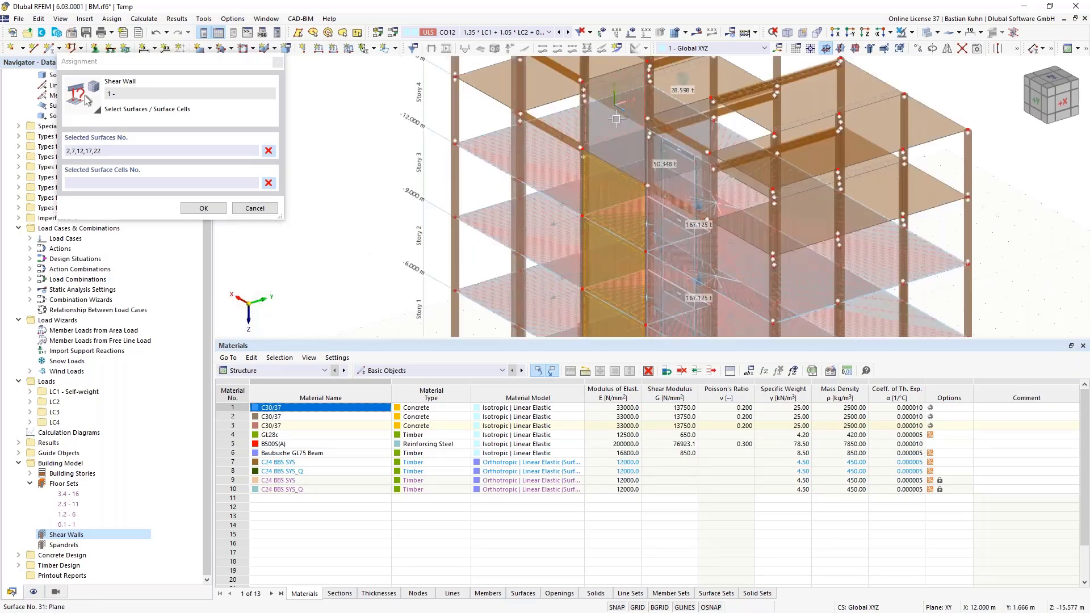
scroll(622, 140, "up", 2)
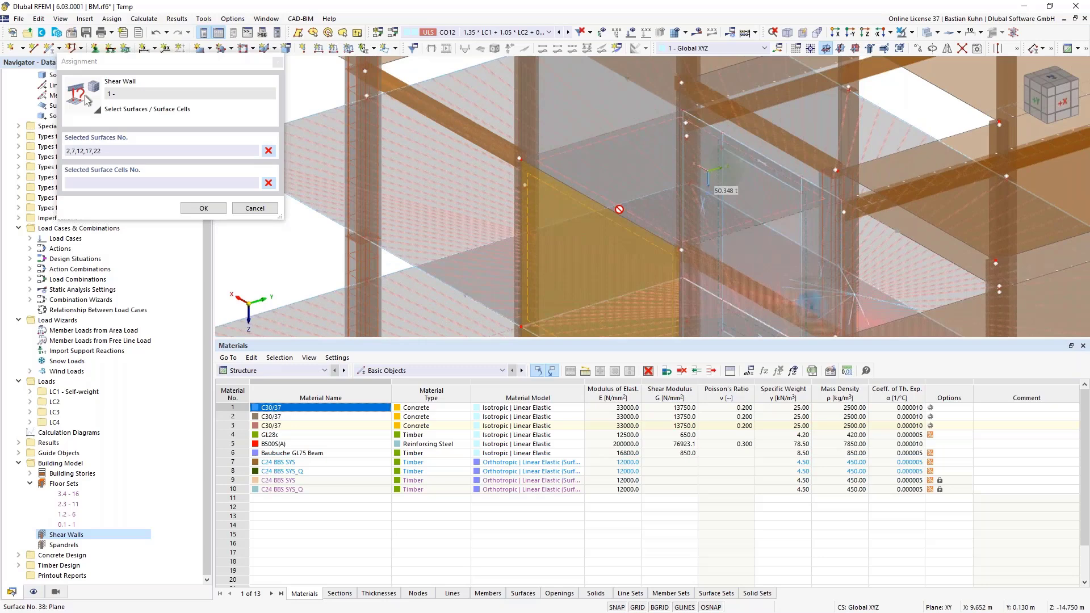
scroll(620, 209, "down", 5)
middle_click_drag(573, 226, 630, 210, "ctrl")
left_click(215, 209)
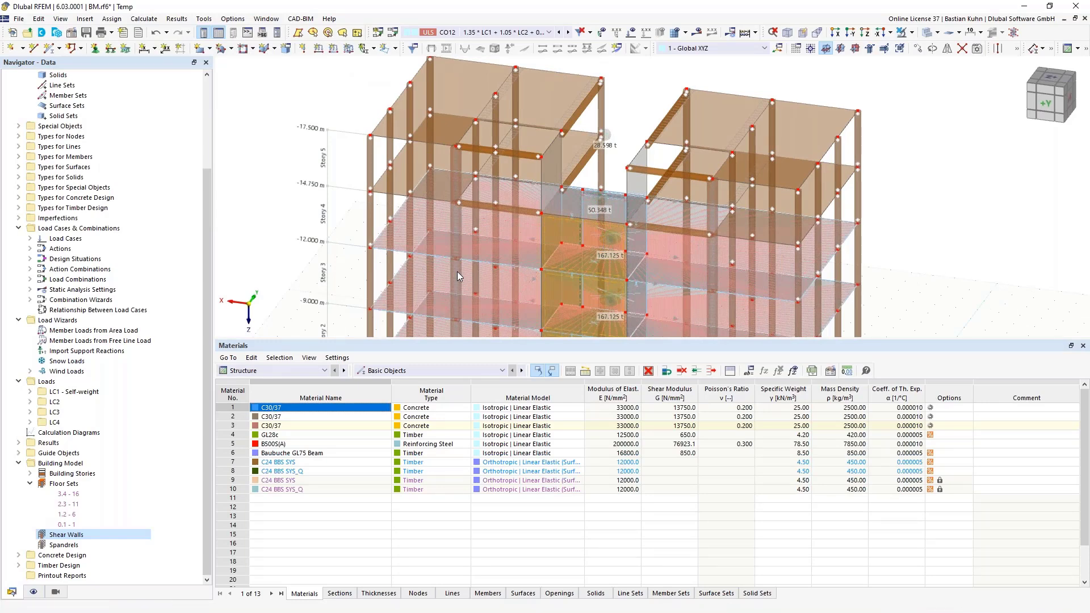
- Apply shear wall 1 and show it within the whole building in the dialog's model preview
double_click(630, 250)
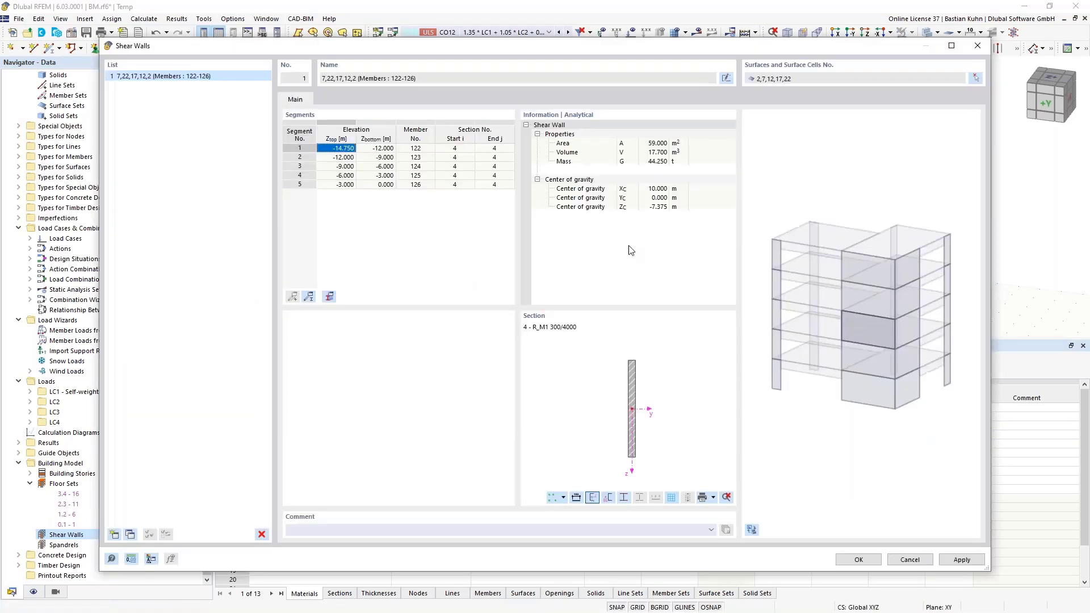
left_click(753, 529)
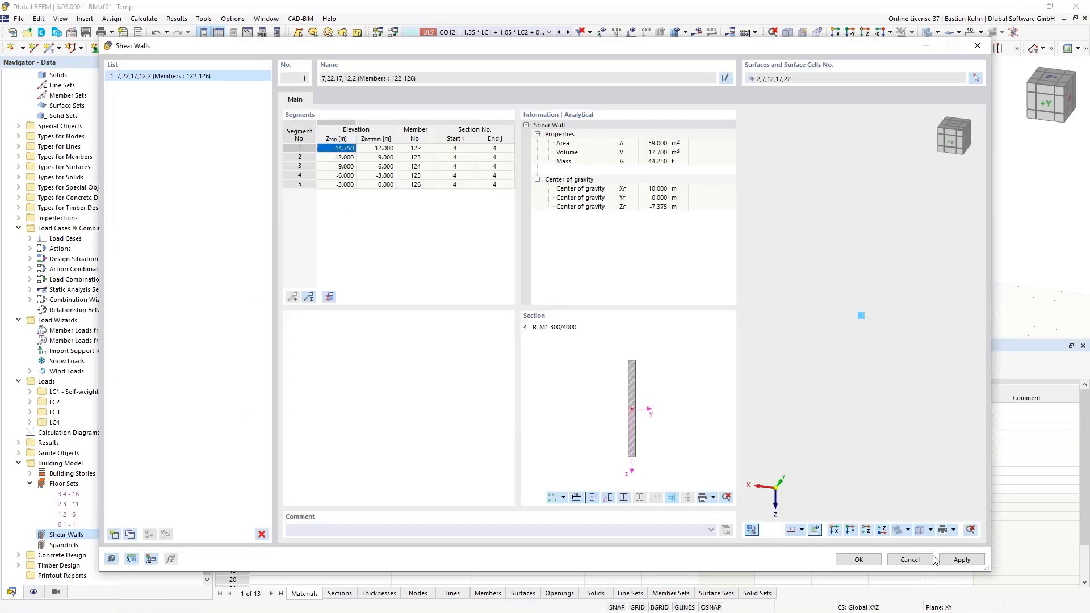
left_click(958, 568)
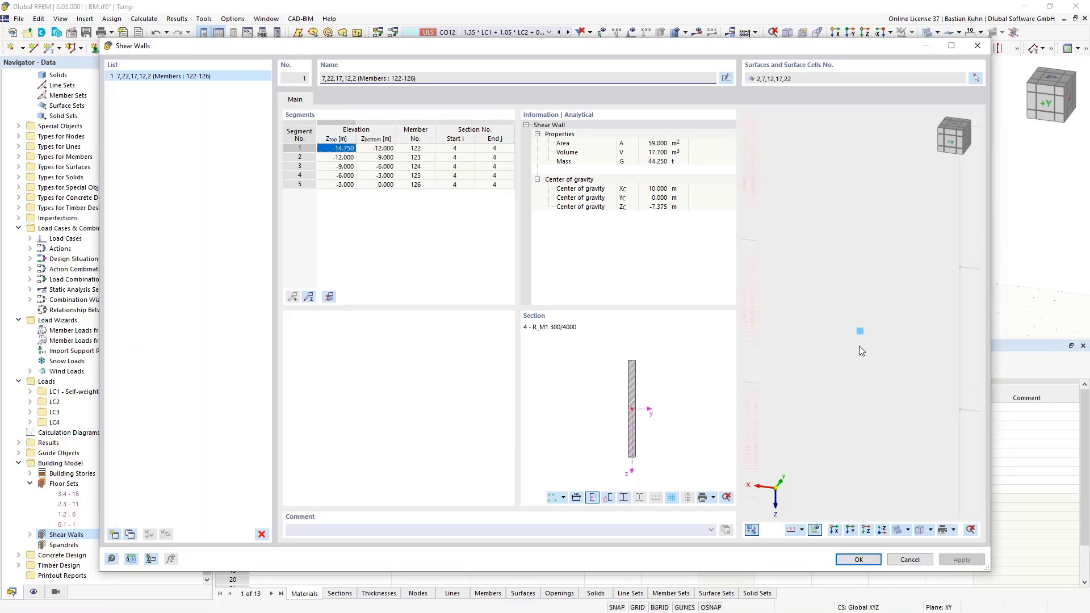
middle_click_drag(861, 351, 844, 393, "ctrl")
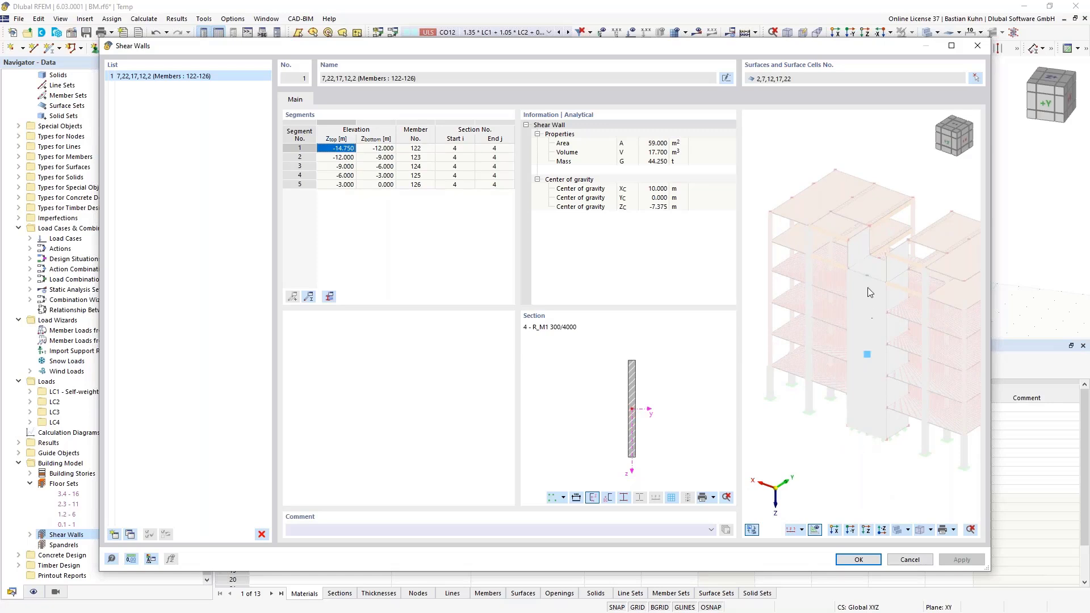
- Add a second shear wall and select the lower core wall surfaces 4, 9 and 14 for it
left_click(114, 535)
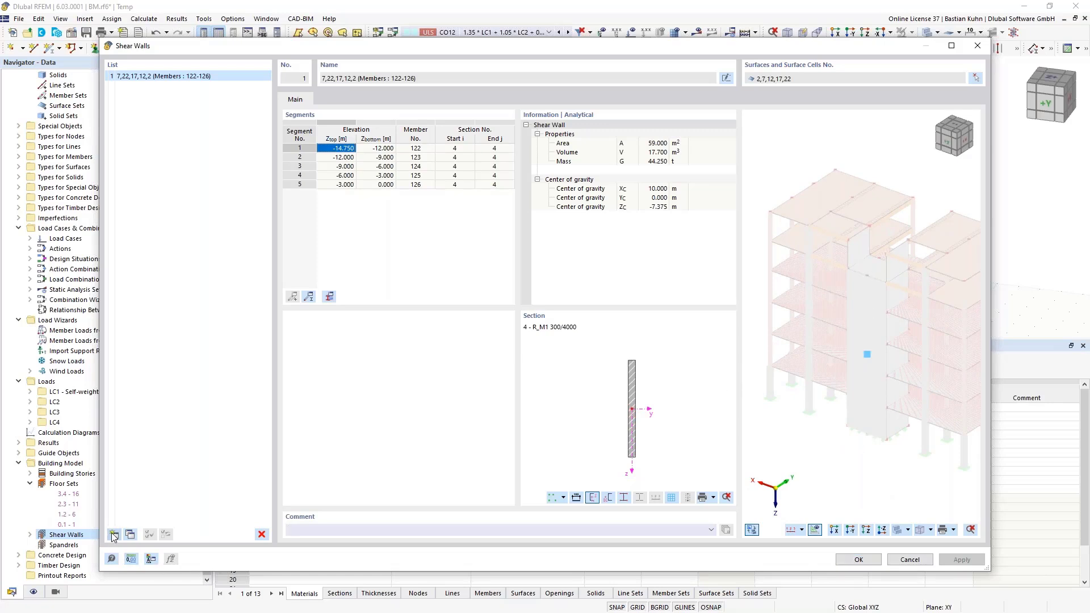
left_click(975, 79)
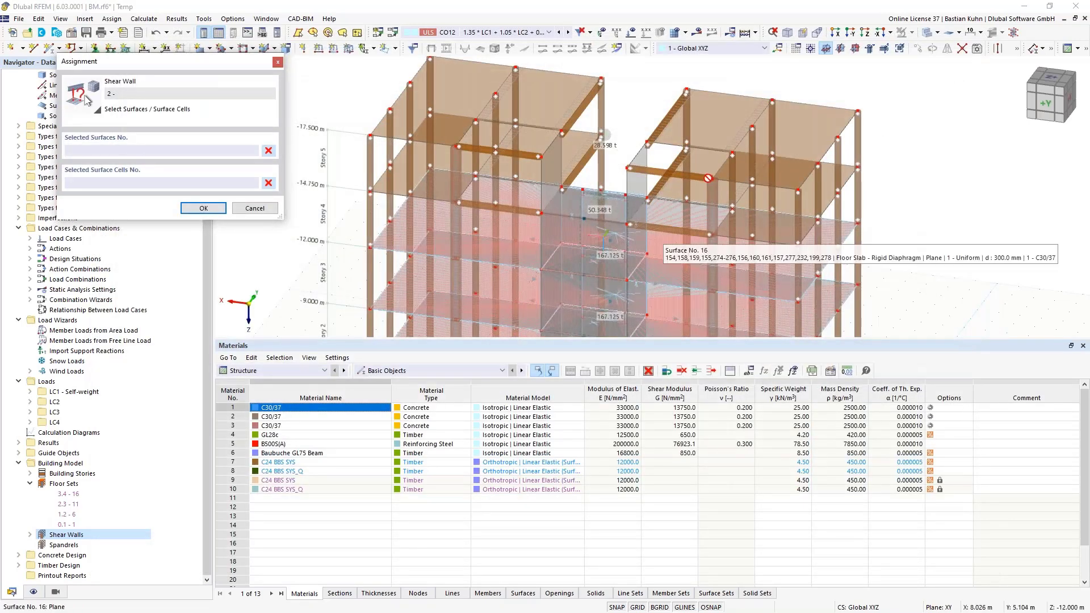
middle_click_drag(636, 248, 712, 93)
scroll(713, 93, "down", 3)
scroll(712, 258, "up", 5)
left_click(709, 264)
left_click(703, 224)
left_click(707, 162)
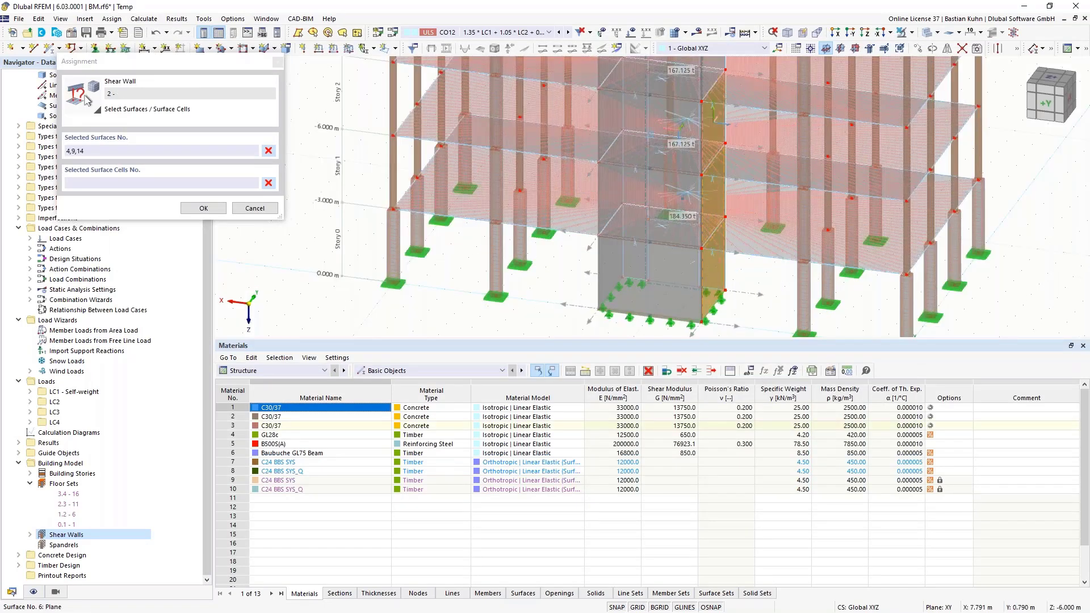
- Extend the selection for shear wall 2 up the core with surfaces 19, 24 and 32, and accept the assignment
middle_click_drag(737, 230, 725, 380)
left_click(703, 198)
left_click(695, 151)
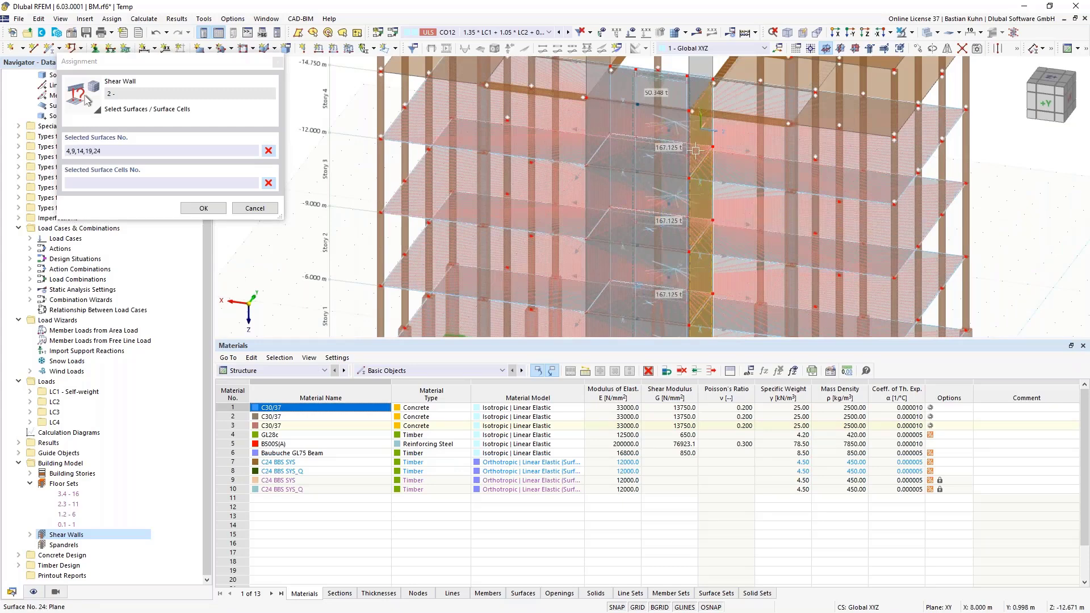
left_click(700, 92)
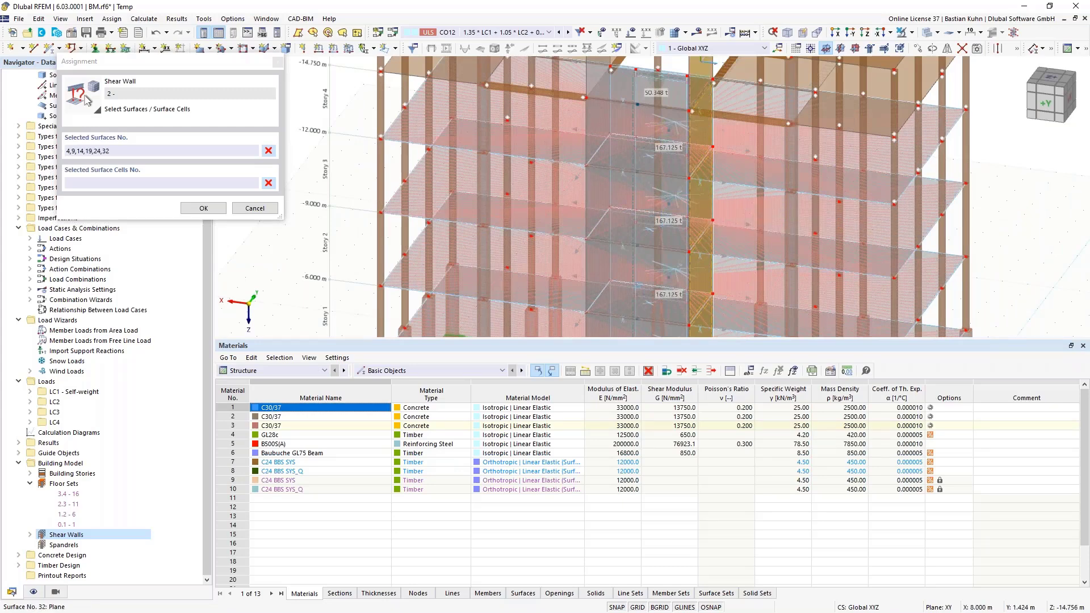
middle_click_drag(702, 122, 712, 192)
scroll(712, 192, "down", 2)
left_click(205, 211)
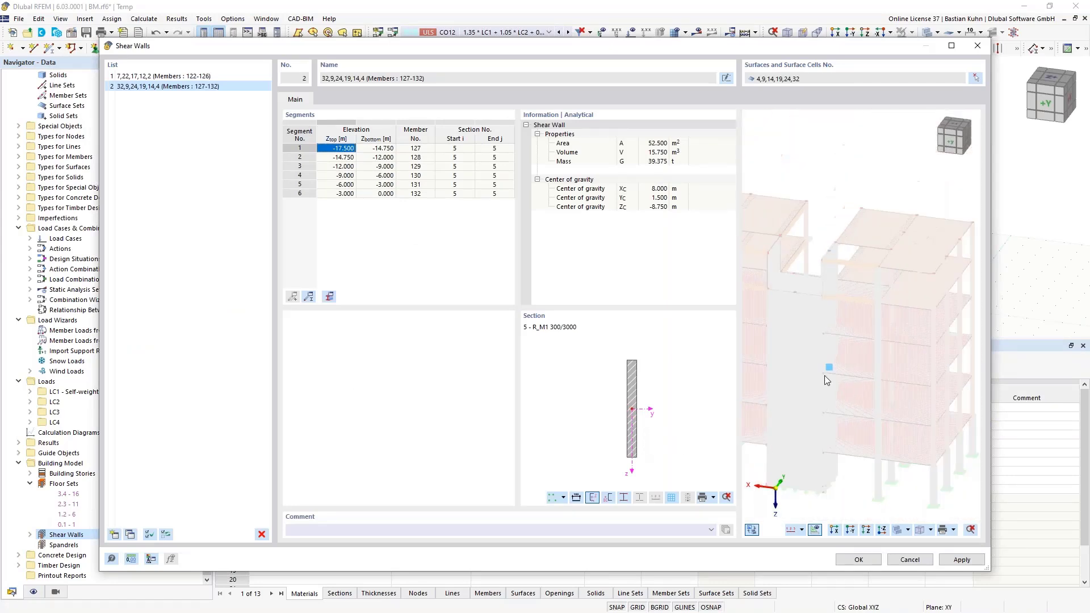
- Add a third shear wall from the opposite core wall surfaces 3, 8, 13, 18, 23 and 31, and save all shear walls
left_click(115, 536)
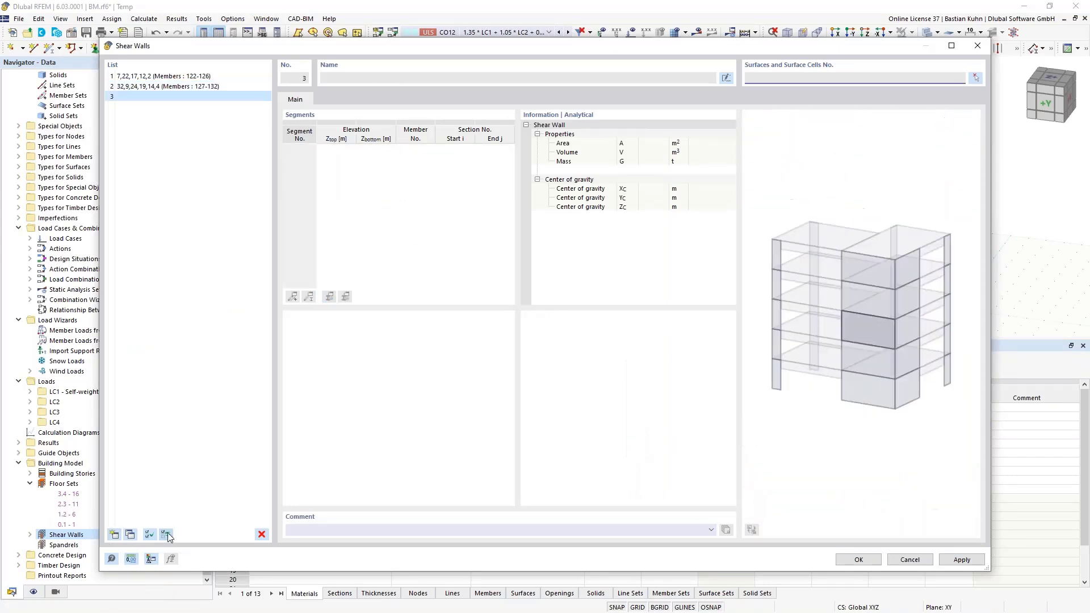
left_click(975, 78)
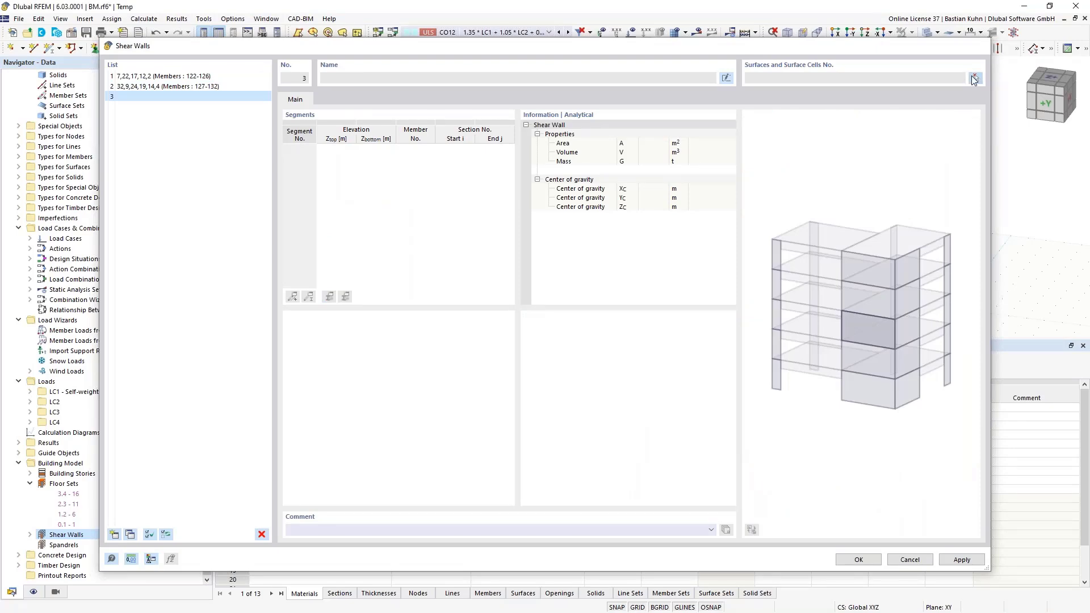
middle_click_drag(661, 298, 789, 190)
left_click(647, 266)
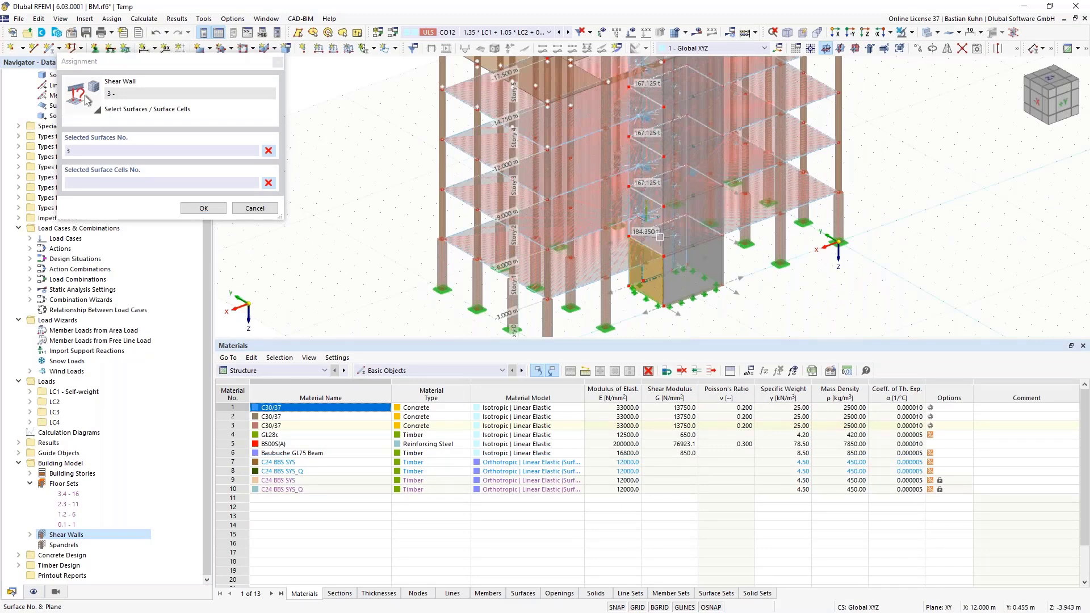
left_click(645, 219)
left_click(647, 168)
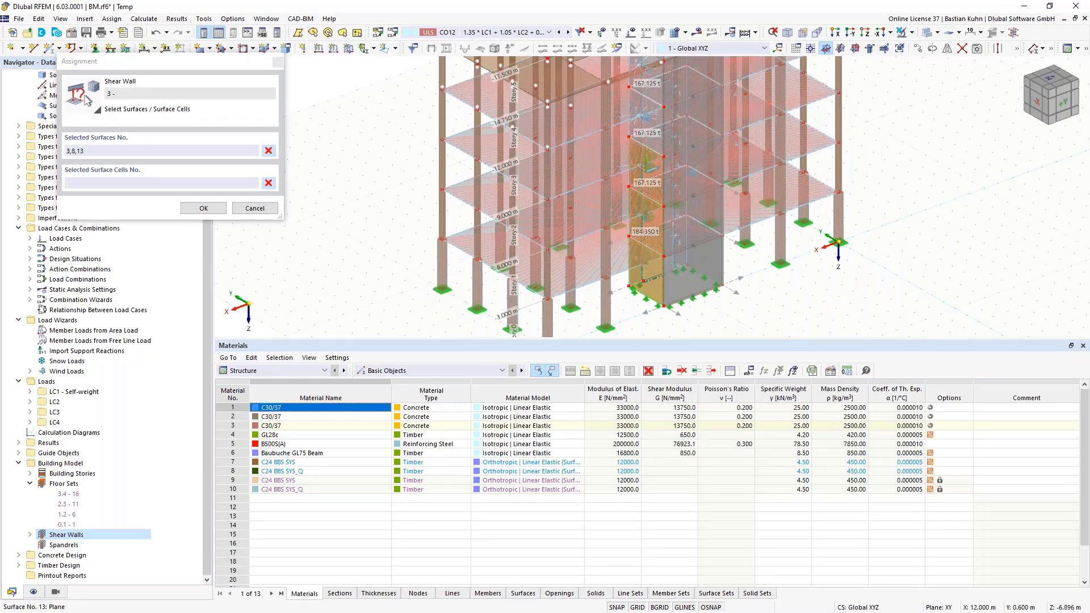
left_click(652, 119)
middle_click_drag(660, 158, 677, 297)
left_click(665, 206)
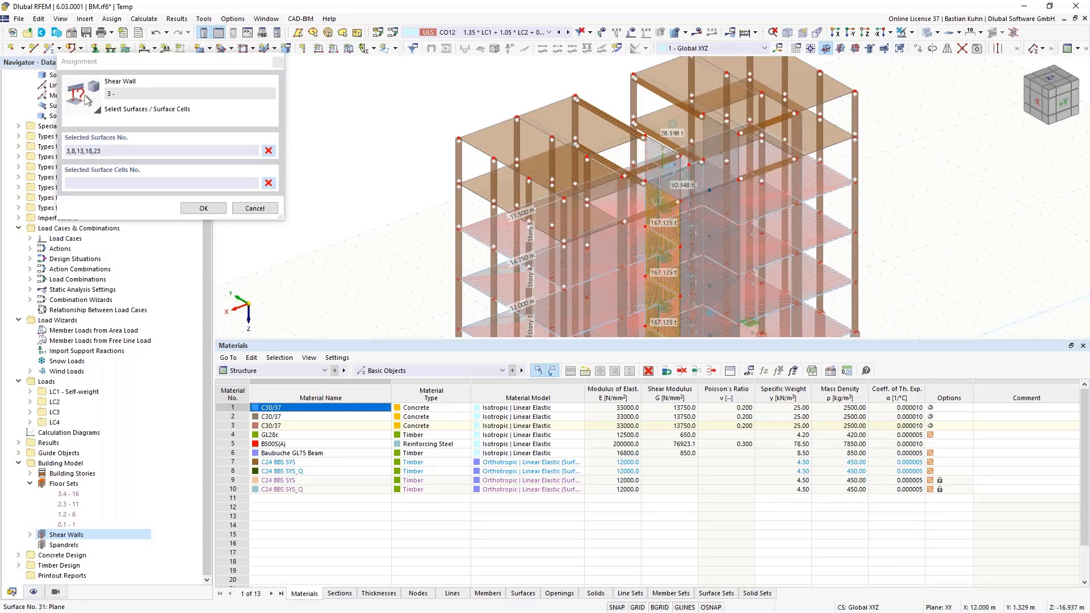
left_click(200, 208)
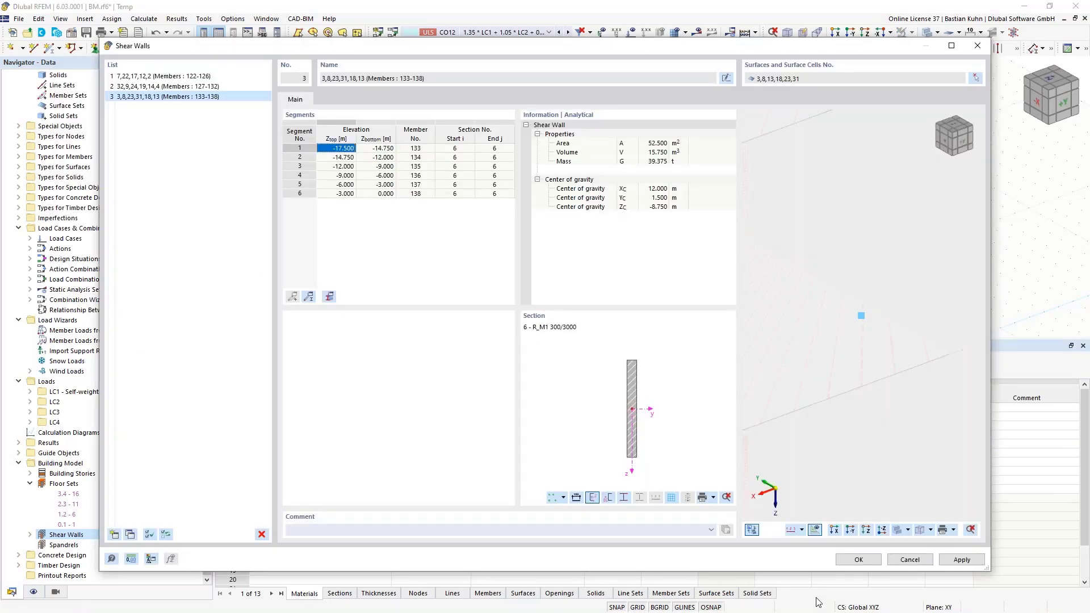
left_click(855, 562)
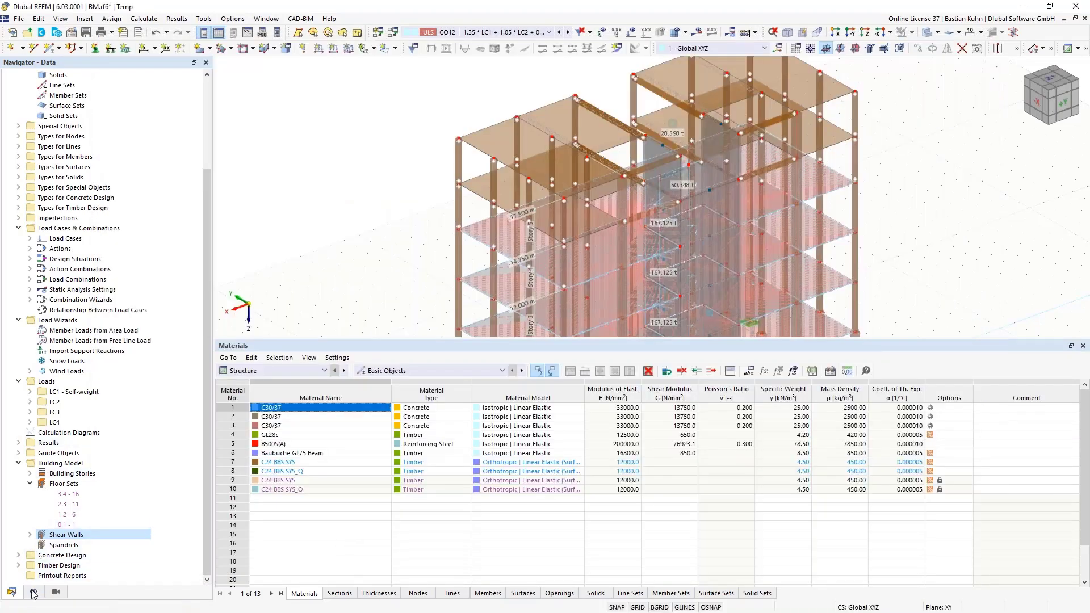
- Hide the rigid links among the special objects in the model display
left_click(34, 591)
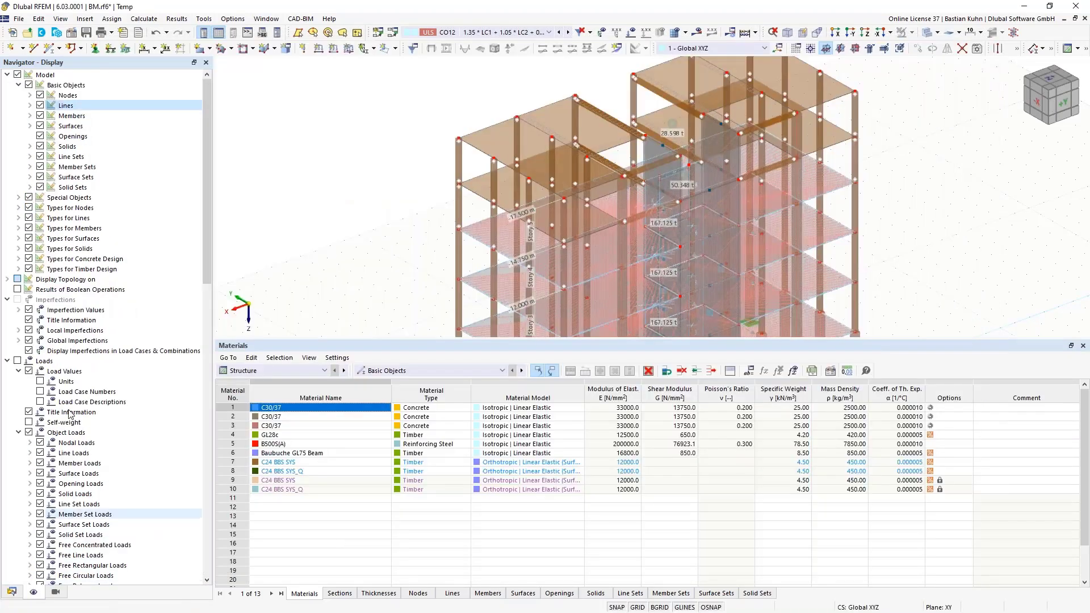
left_click(18, 198)
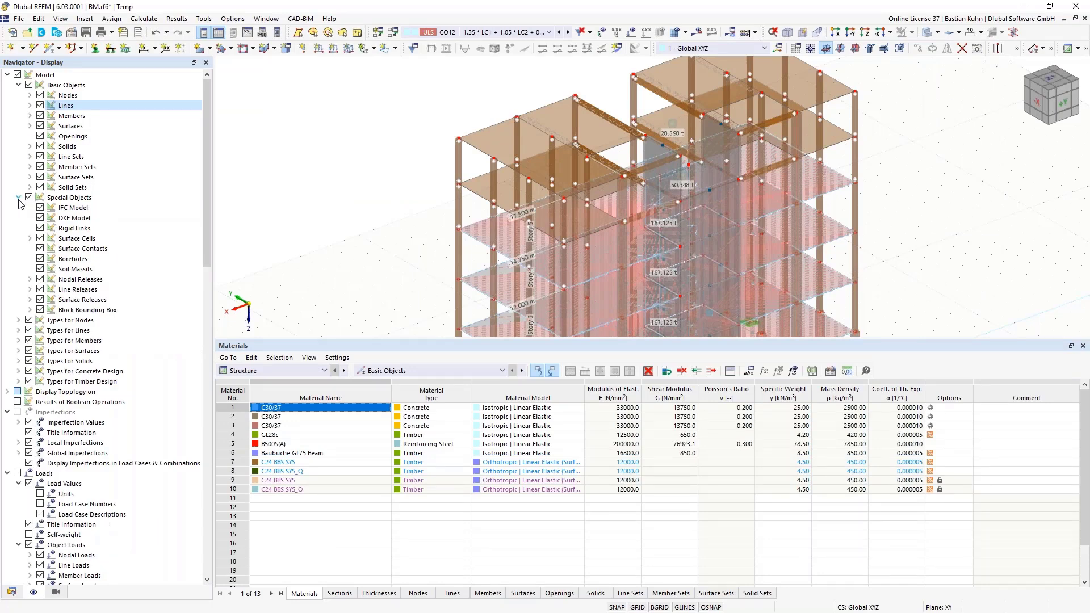
left_click(40, 228)
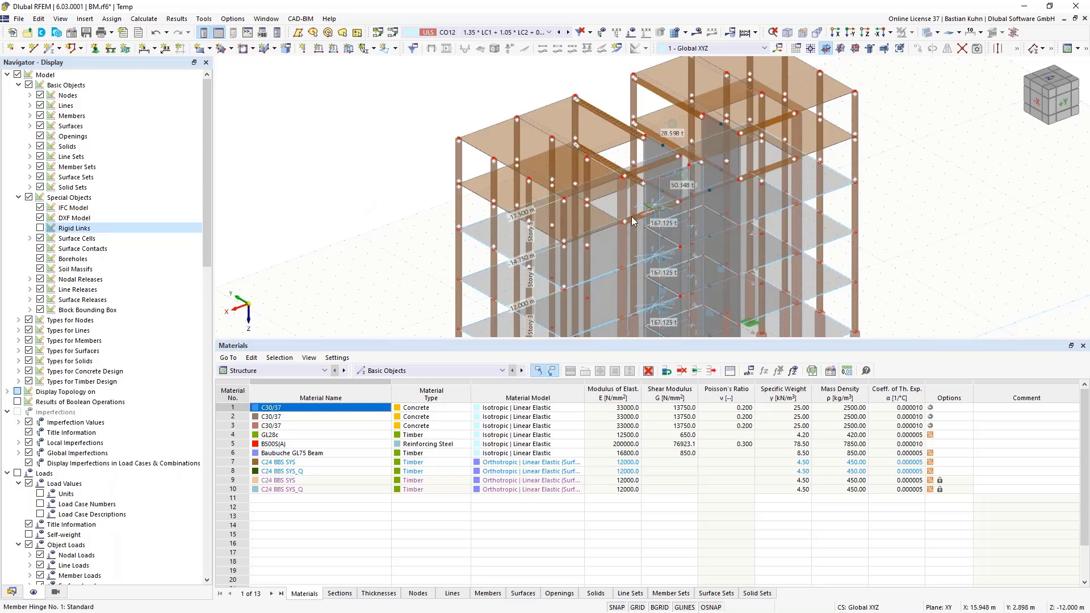
scroll(631, 216, "down", 4)
middle_click_drag(641, 243, 837, 188)
scroll(607, 205, "up", 1)
scroll(837, 187, "down", 2)
scroll(647, 155, "up", 4)
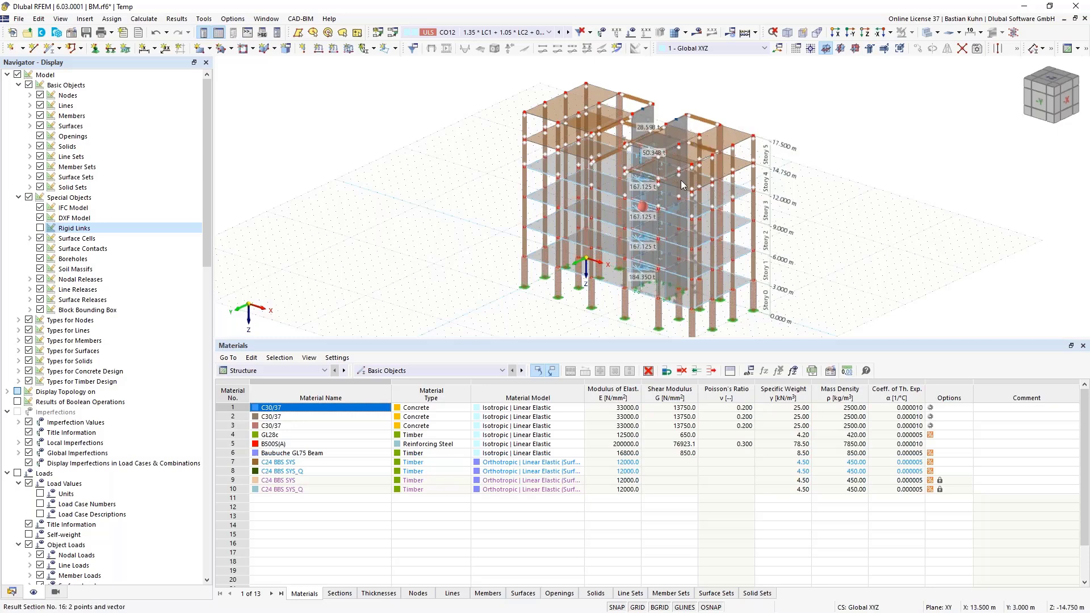
- Select design situation DS1, ULS (STR/GEO) - Permanent and transient - Eq. 6.10, and calculate it to display its results
left_click(549, 31)
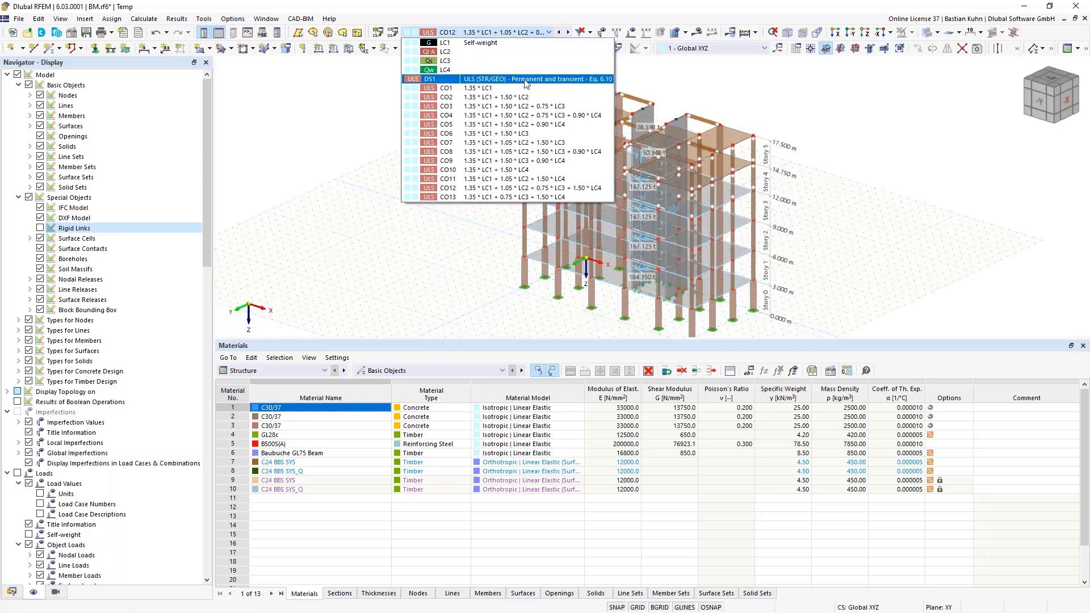
left_click(526, 80)
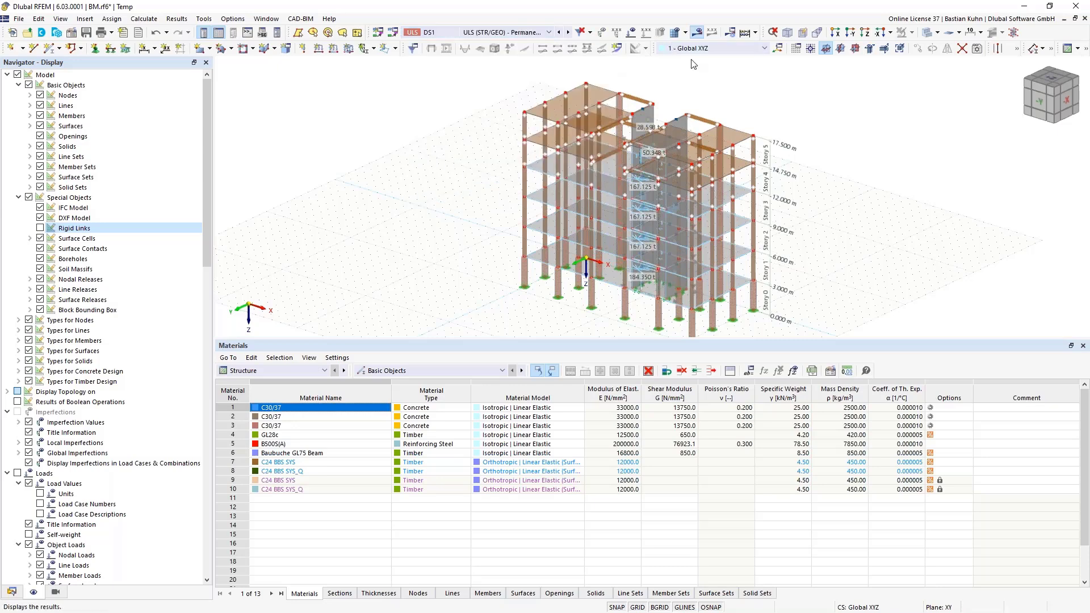
left_click(697, 32)
left_click(602, 362)
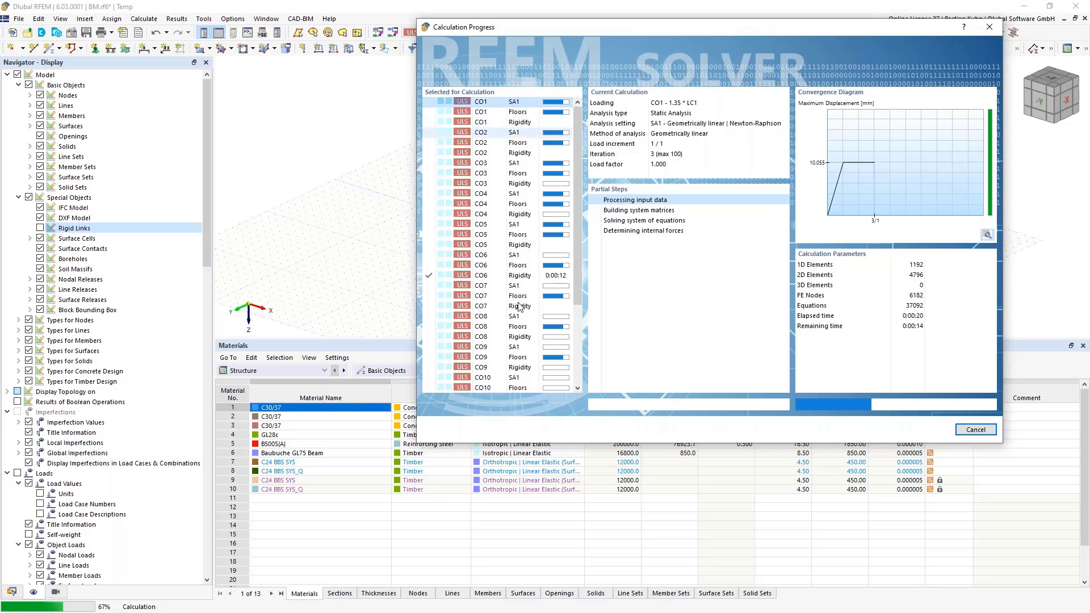
scroll(495, 370, "down", 3)
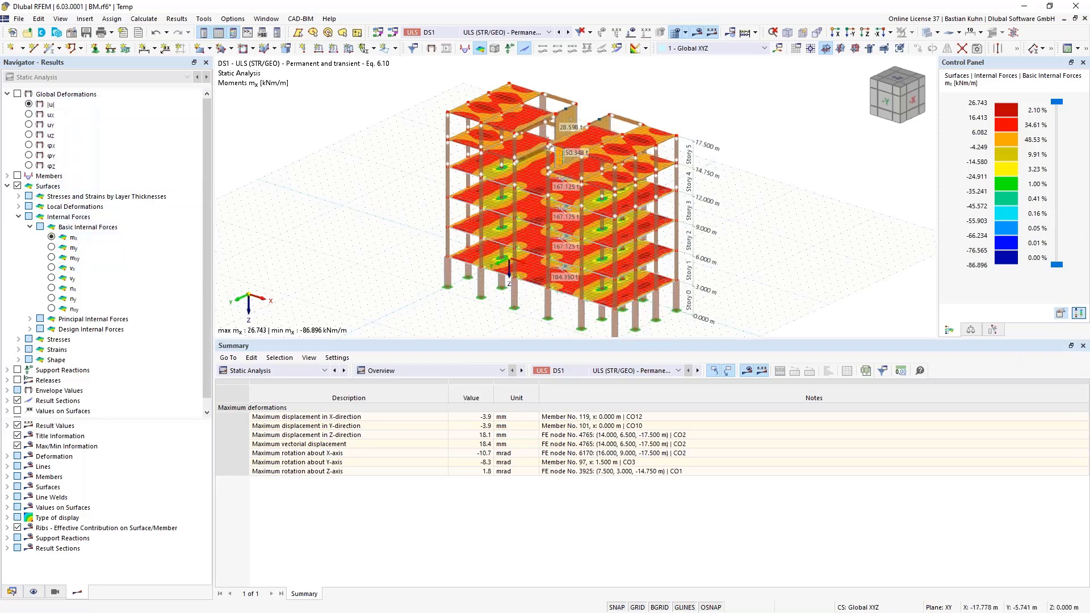
middle_click_drag(400, 194, 427, 197, "ctrl")
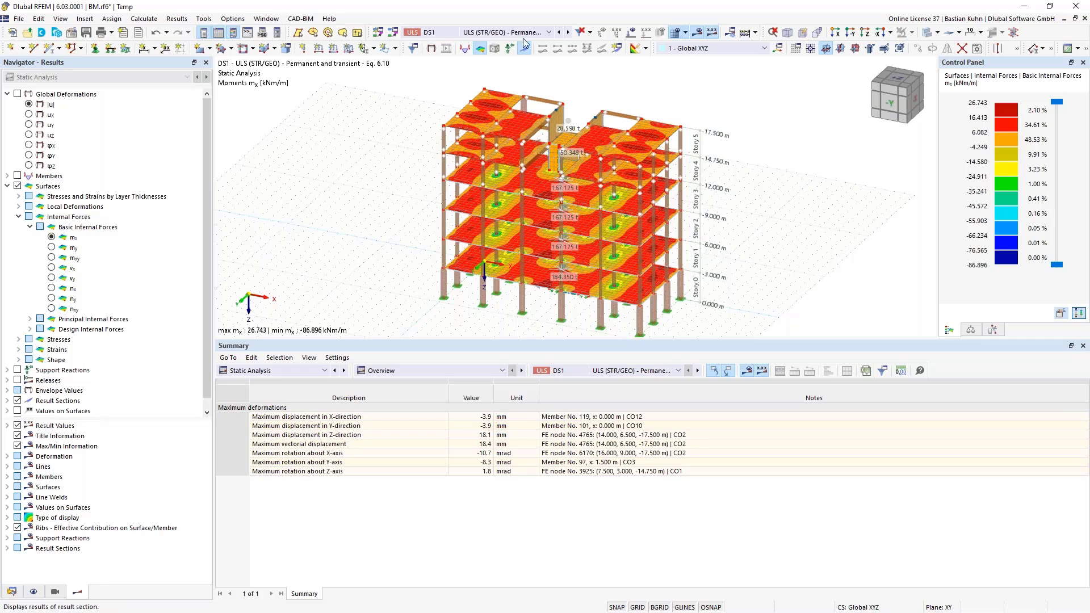
- Display the results of load combination CO12, expand the analysis of building stories, and inspect the Main results around the core
left_click(548, 33)
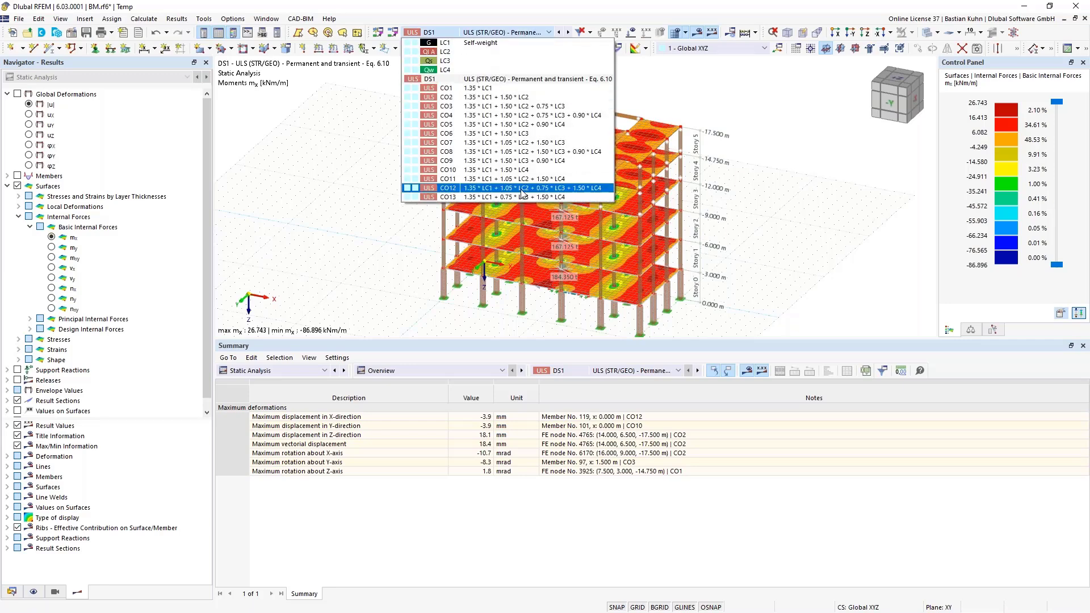
left_click(523, 191)
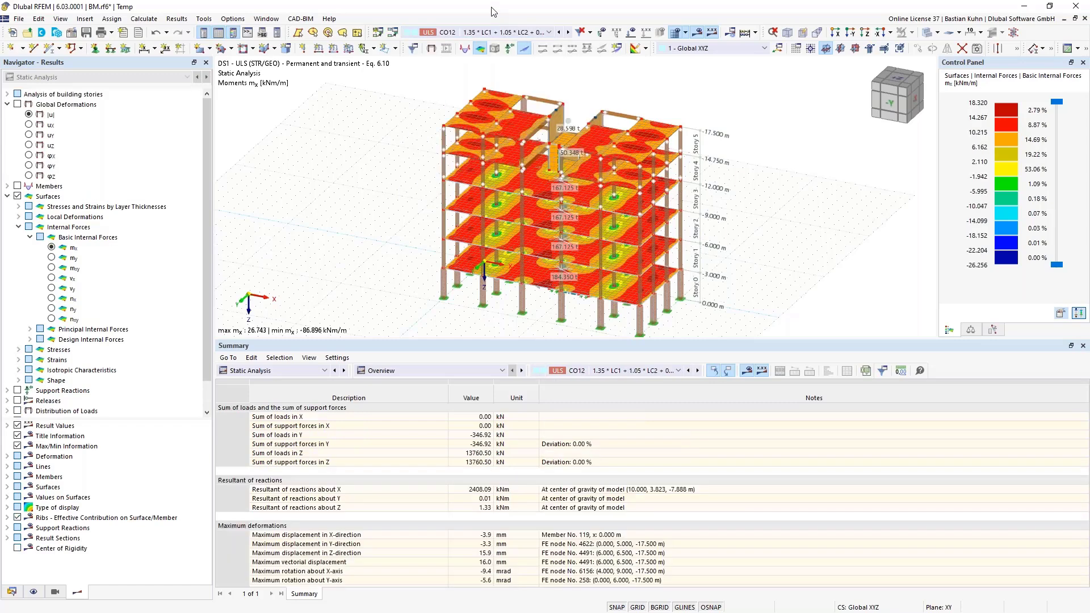
left_click(7, 94)
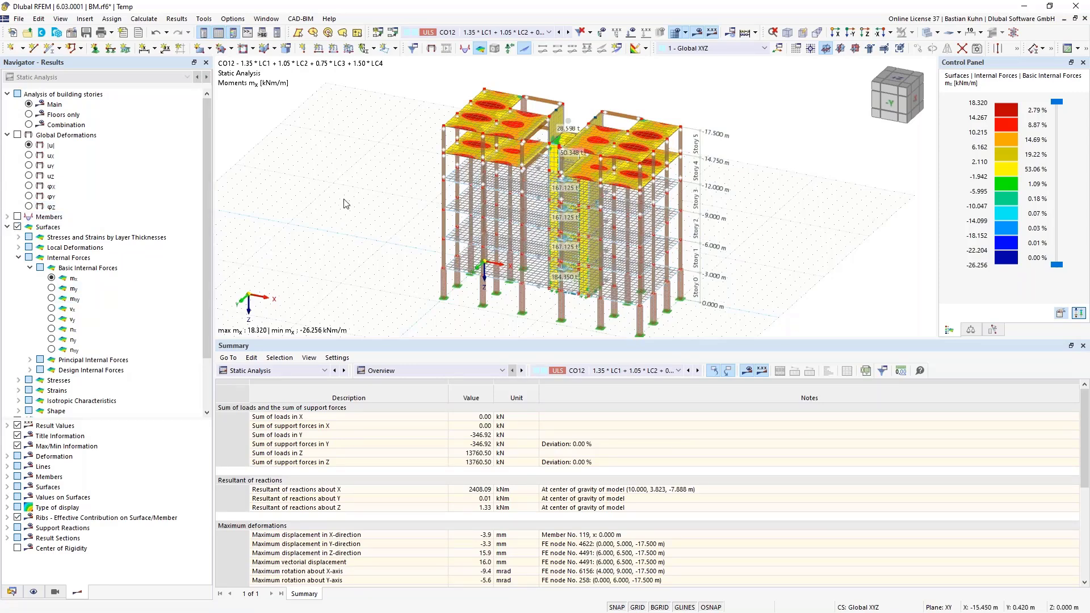
mouse_move(402, 209)
middle_mouse_down()
mouse_move(352, 207)
mouse_move(483, 216)
mouse_move(494, 200)
mouse_move(400, 200)
middle_mouse_up()
scroll(527, 255, "up", 5)
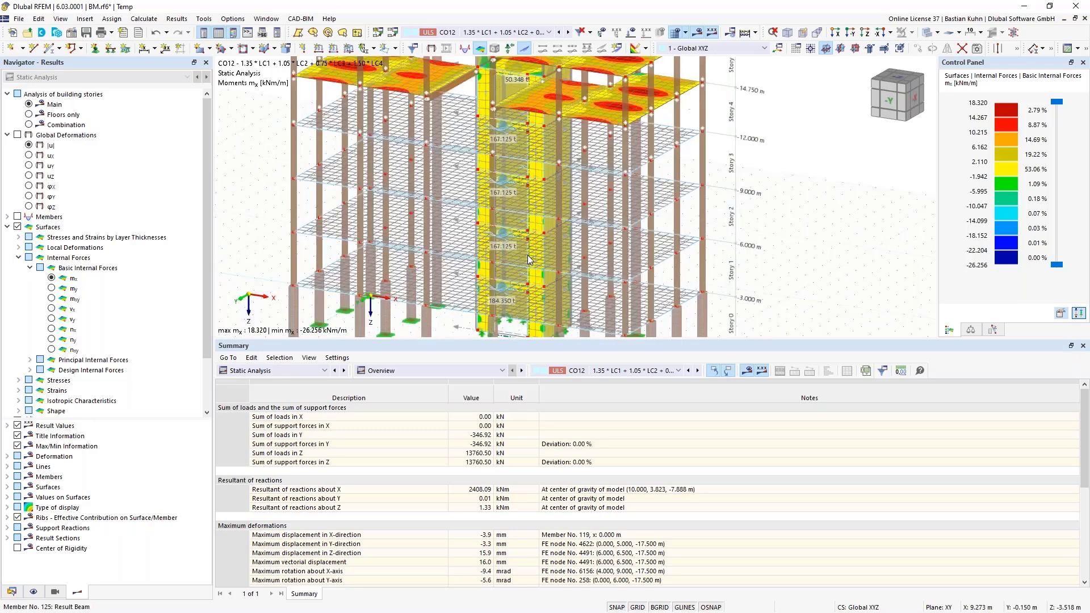
scroll(526, 254, "up", 1)
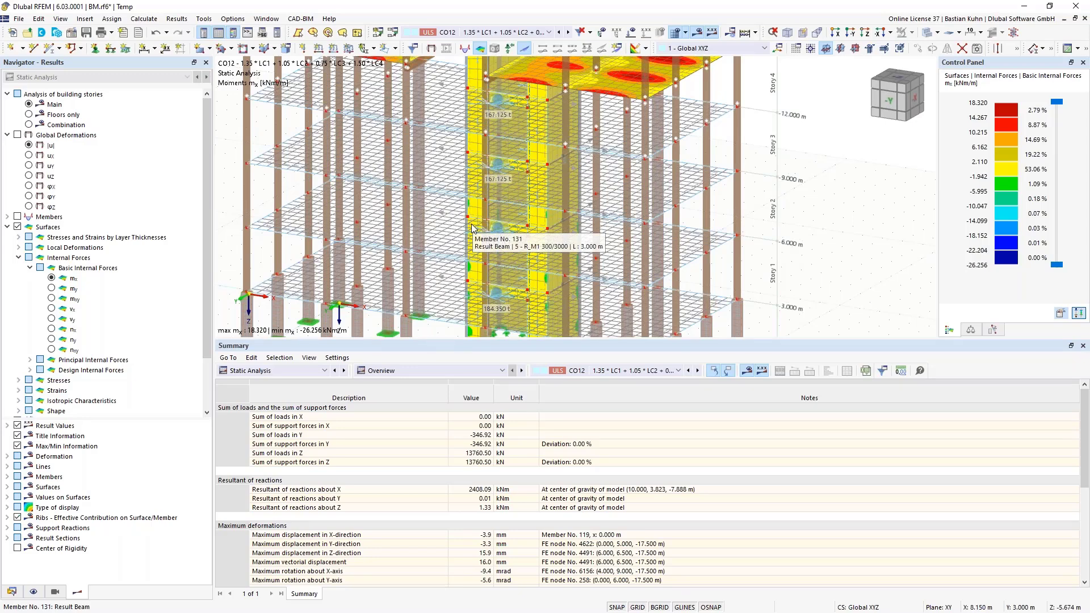
- Switch the building story analysis to Floors only and inspect the moment distribution on the floor slabs
left_click(28, 115)
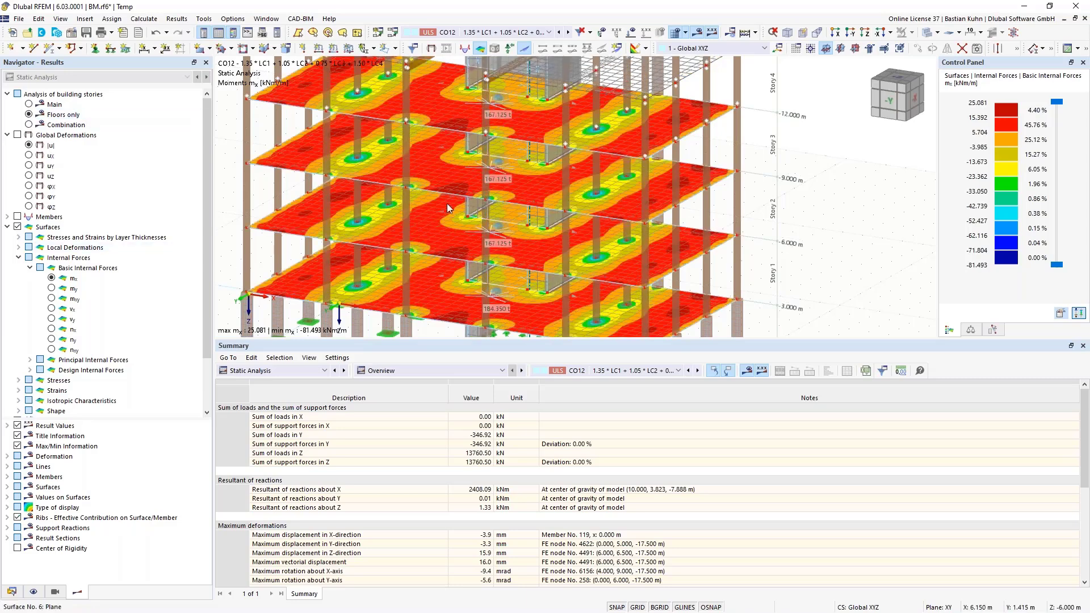
scroll(448, 205, "down", 3)
middle_click_drag(399, 206, 542, 216, "ctrl")
scroll(507, 161, "up", 5)
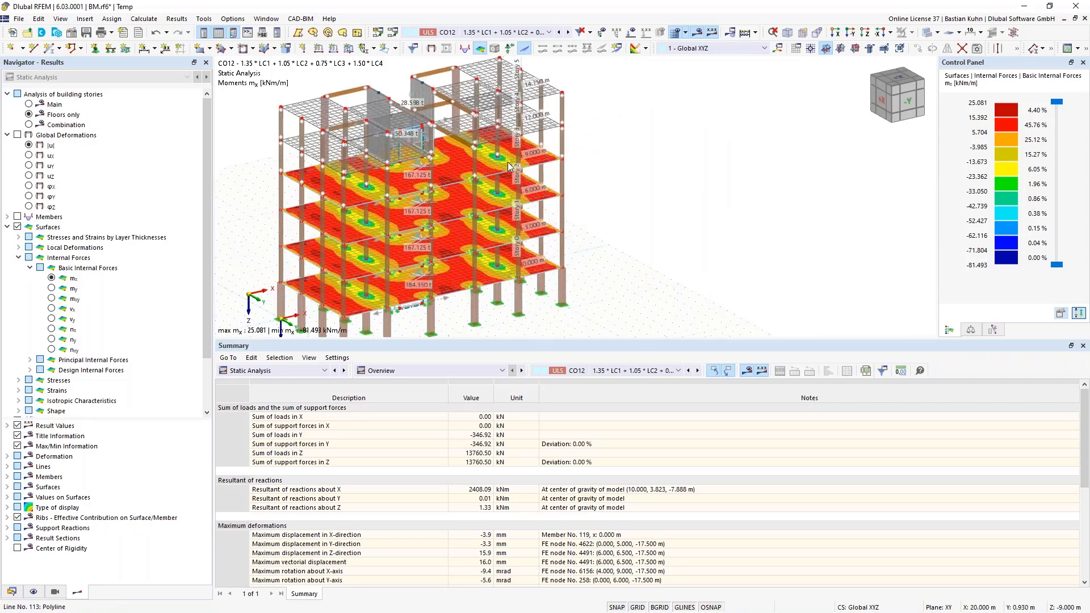
scroll(607, 137, "up", 3)
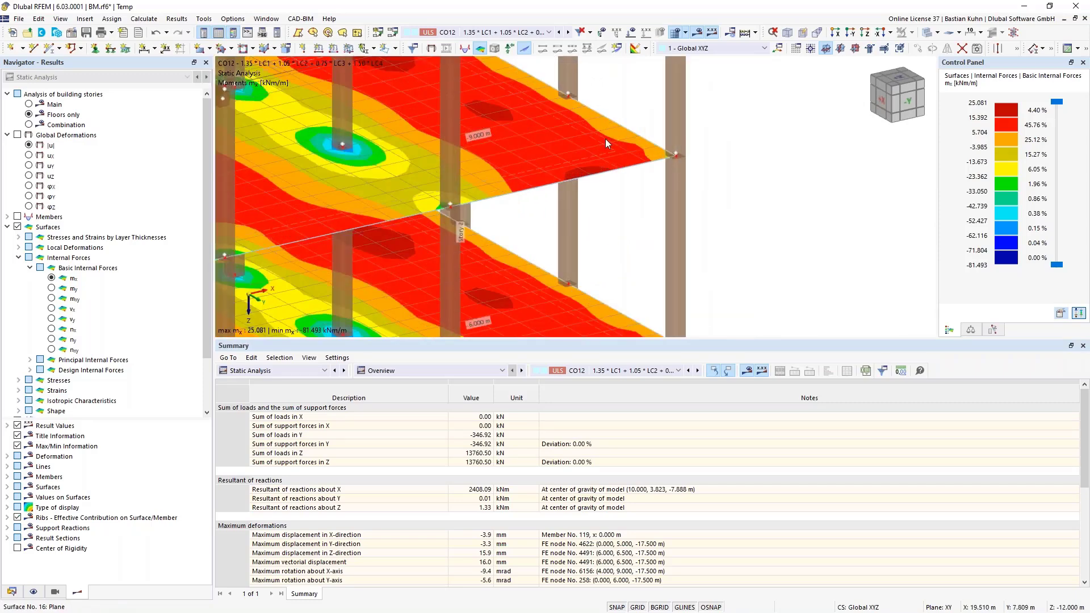
- Check the stiffness type of floor slab surface 16 in its properties and close them without changes
double_click(601, 143)
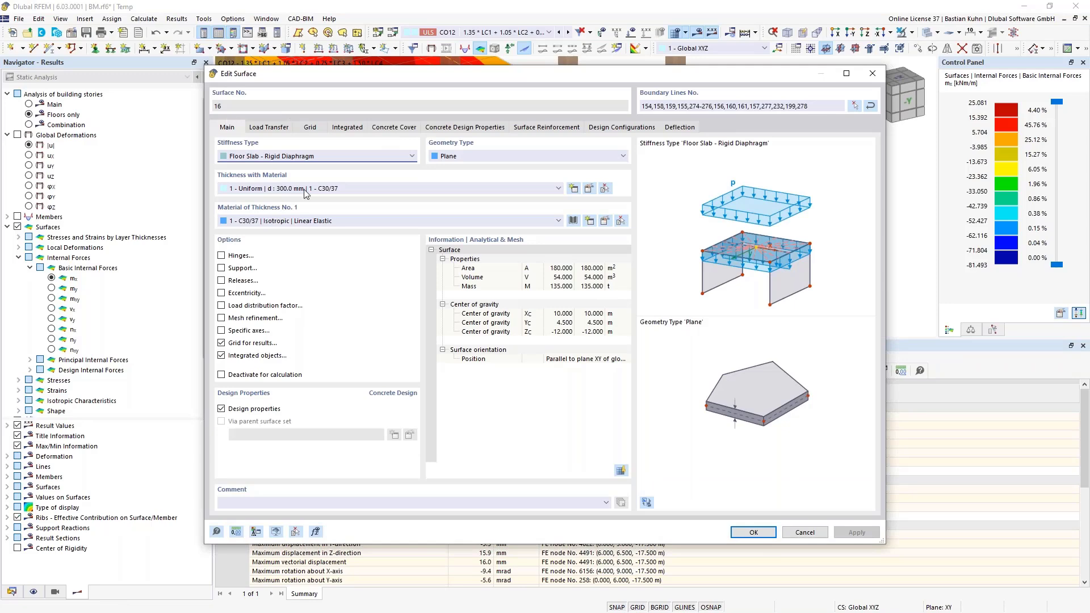
left_click(874, 76)
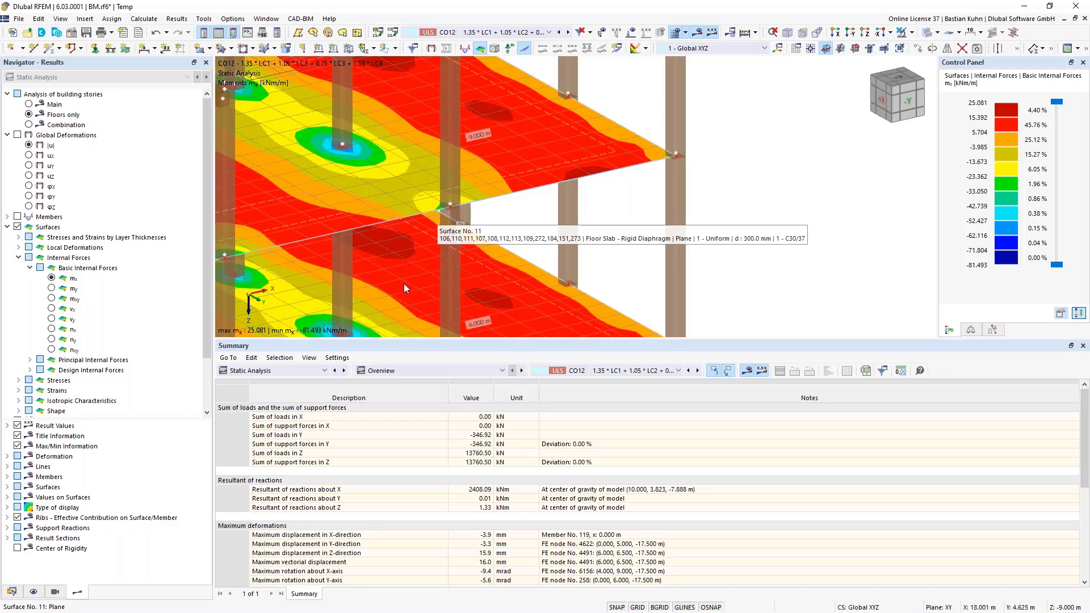
scroll(403, 284, "down", 6)
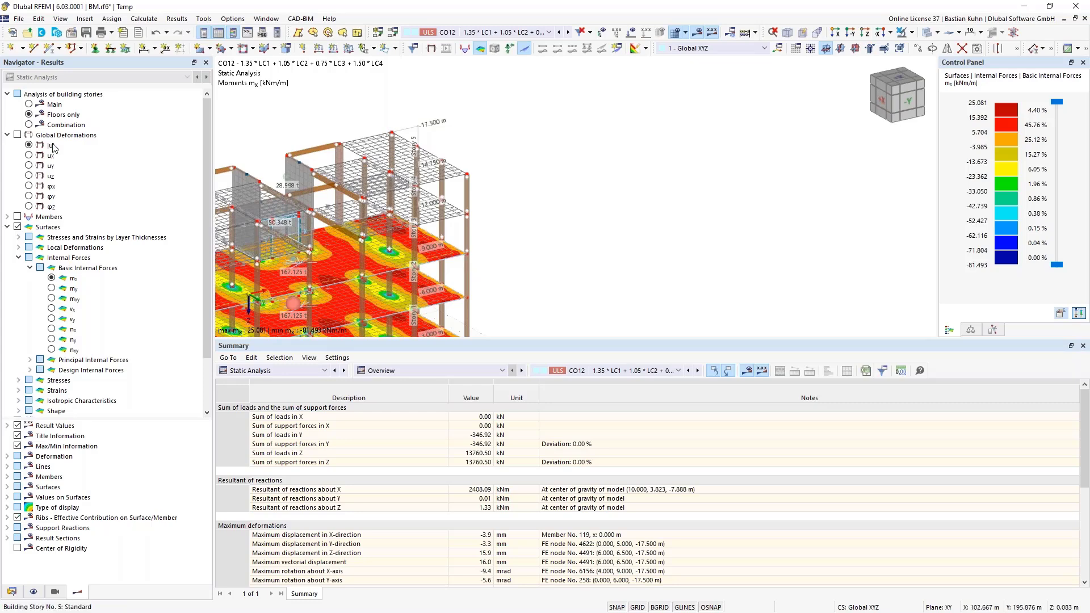
- Switch the building story analysis to Combination and view the combined results on the whole building
left_click(28, 124)
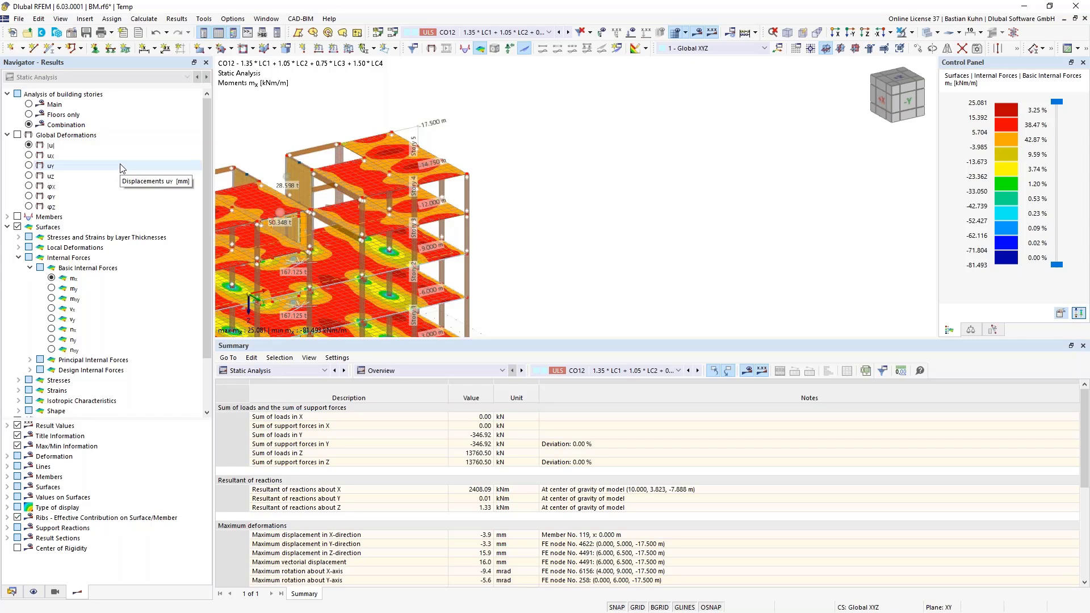
middle_click_drag(592, 116, 608, 118)
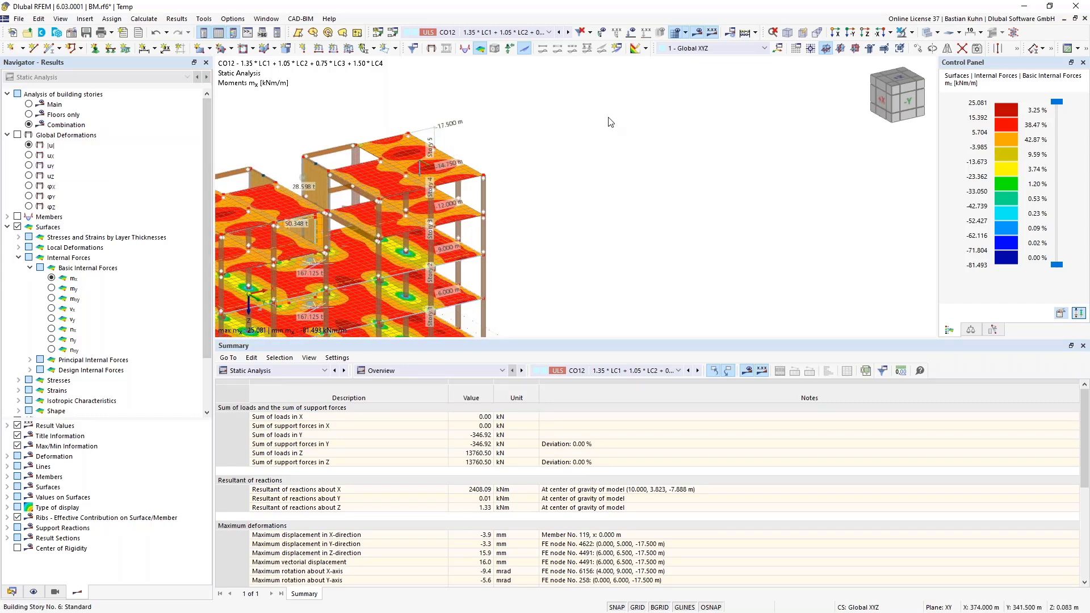
scroll(368, 139, "down", 3)
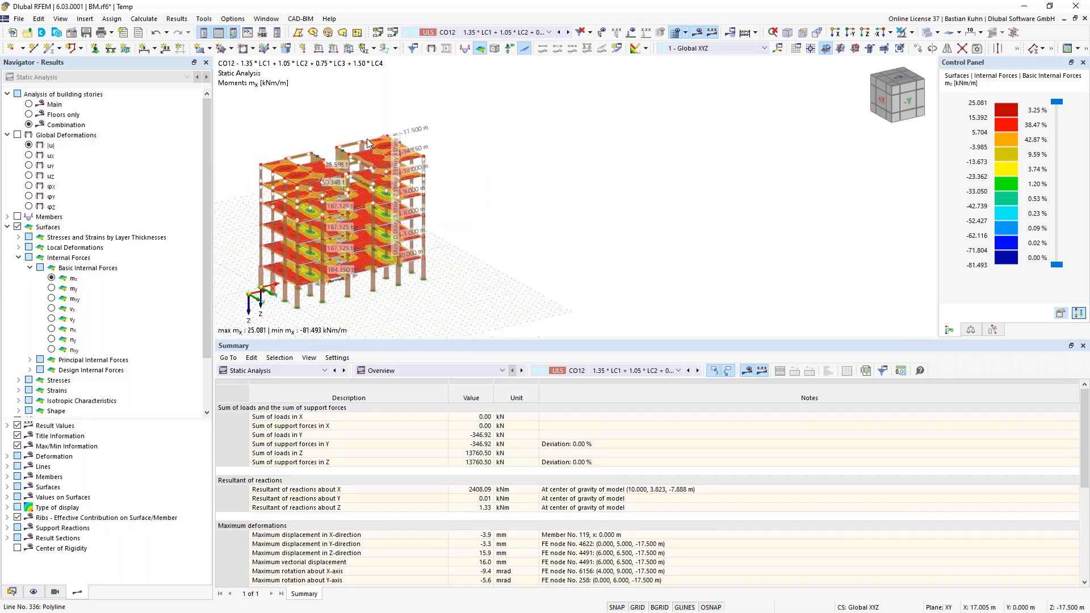
middle_click_drag(458, 145, 376, 151)
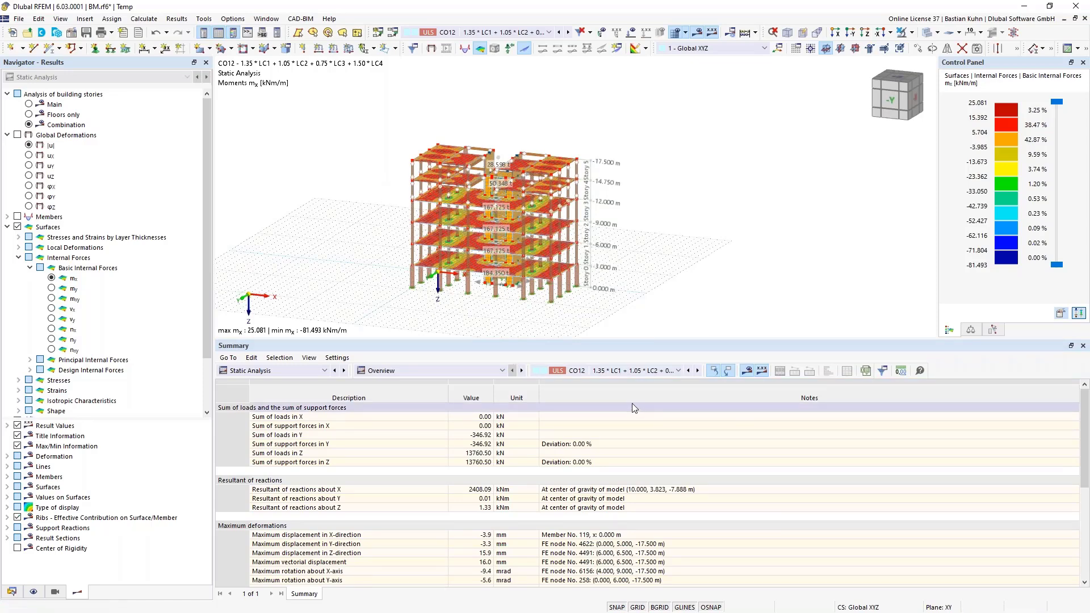
- Show the results by stories in the table and highlight the Fy story forces of stories 5 to 0
left_click(484, 371)
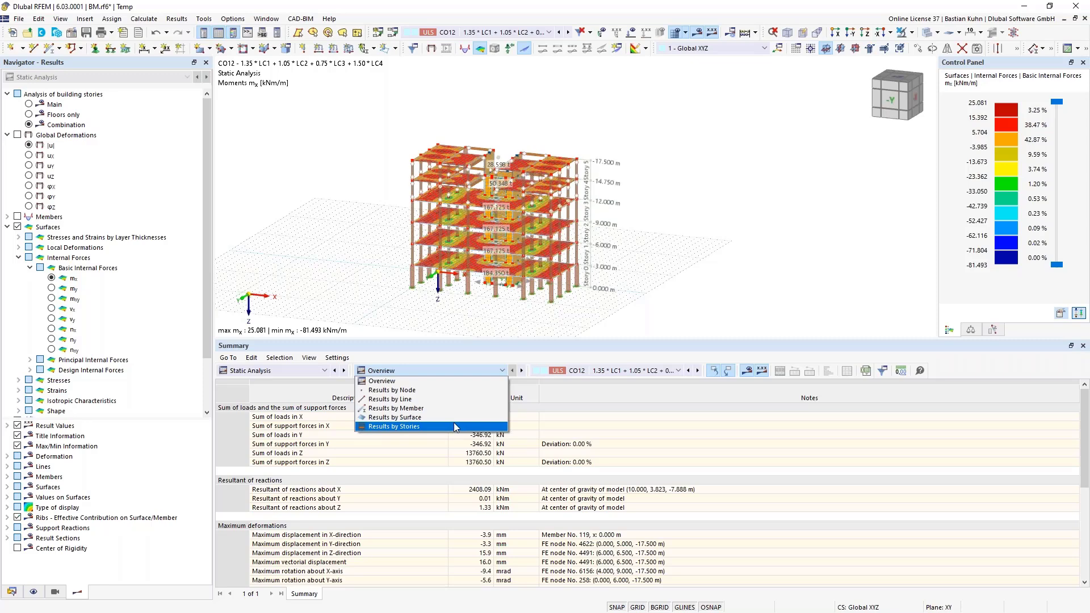
left_click(389, 427)
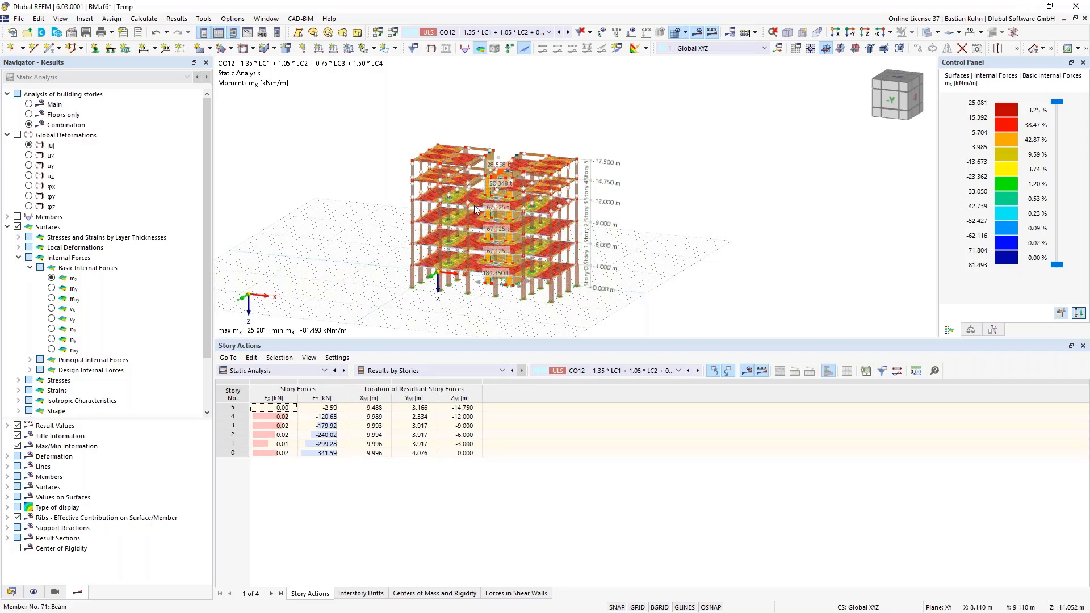
left_click_drag(310, 408, 318, 453)
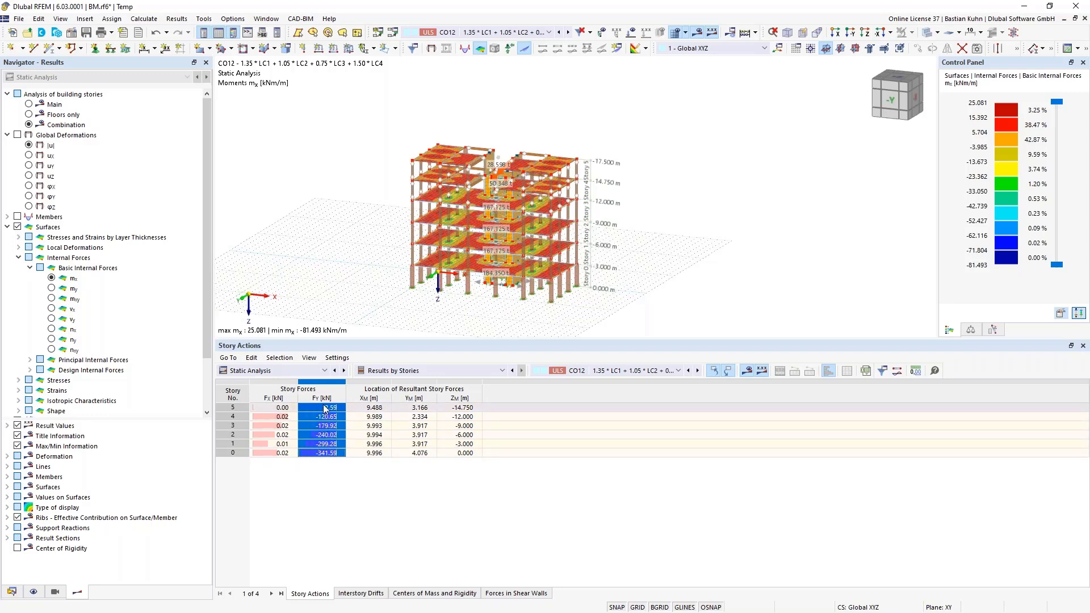
- Review the uY displacements among the interstory drifts, and the mass center coordinates of all stories among the centers of mass and rigidity
left_click(361, 594)
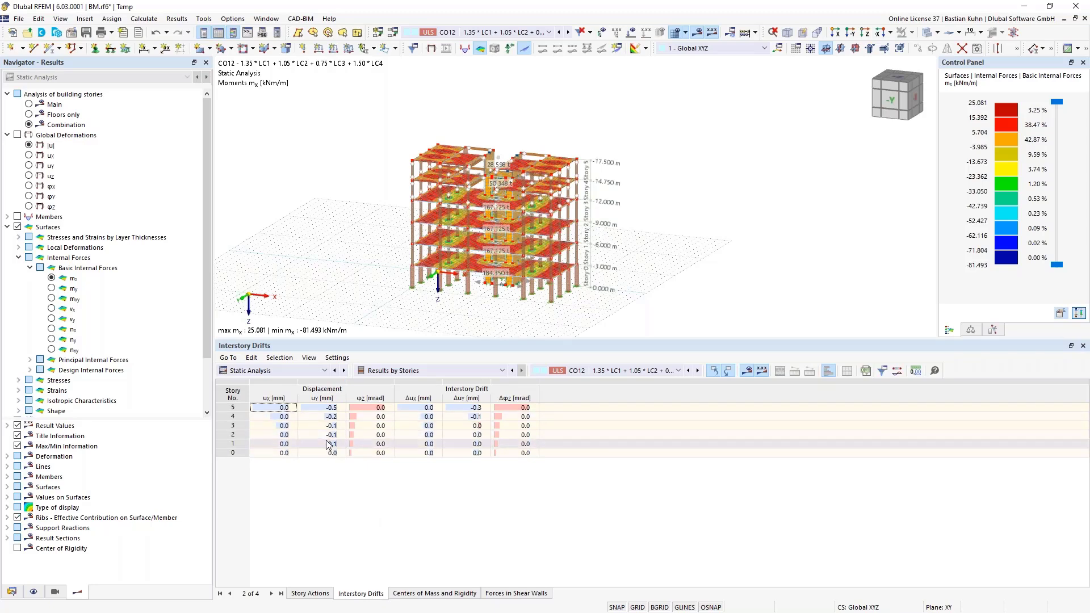
left_click(335, 396)
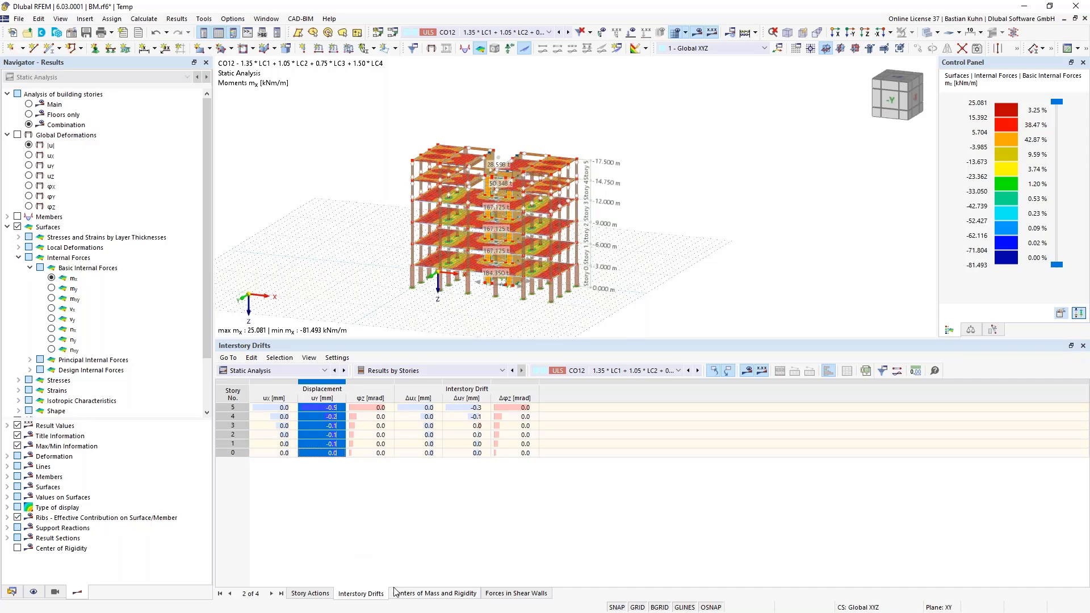
left_click(441, 594)
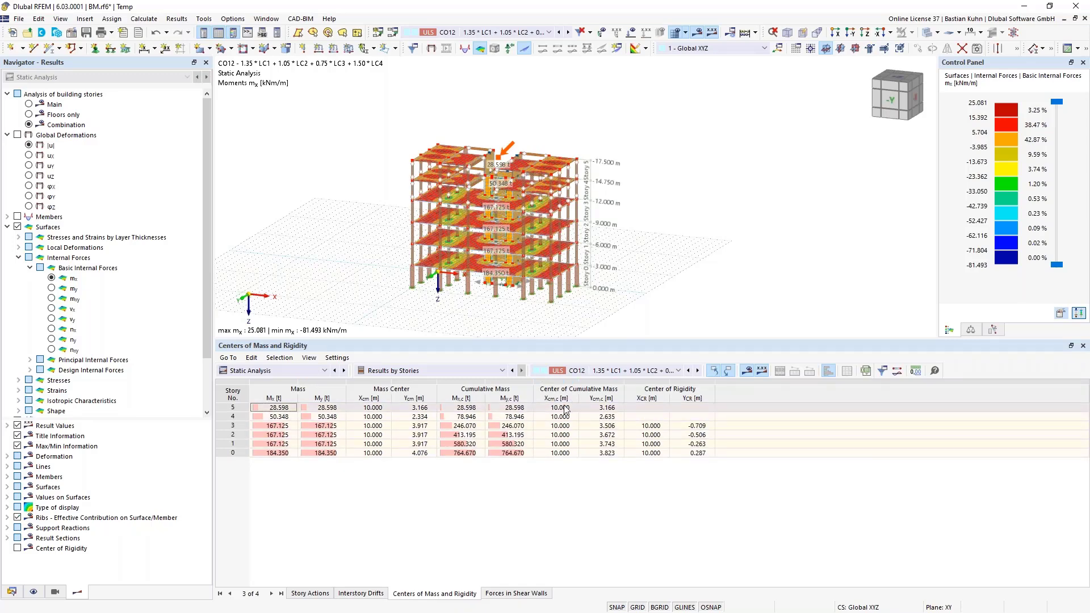
left_click_drag(366, 407, 418, 454)
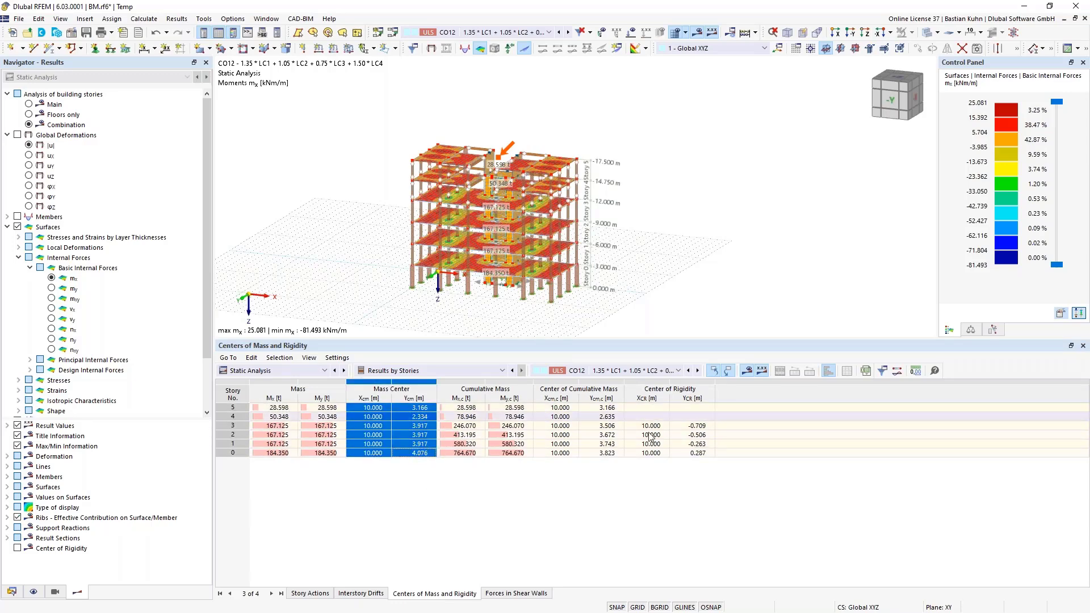
- Turn off the surface results in the model and select story 2's X center of rigidity value in the table
left_click(32, 591)
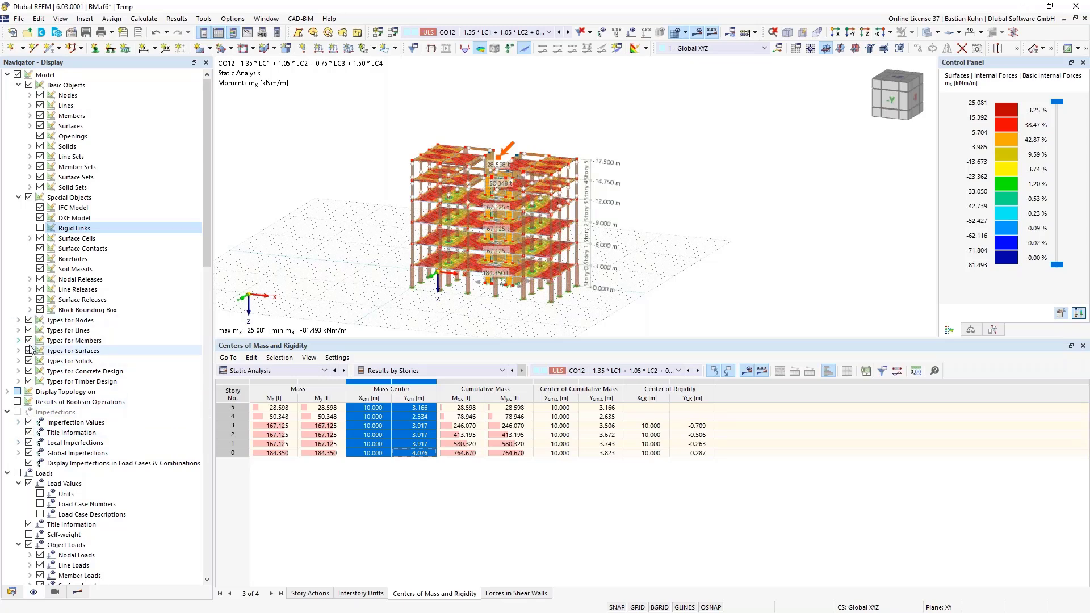
scroll(514, 200, "up", 3)
middle_click_drag(515, 201, 548, 175)
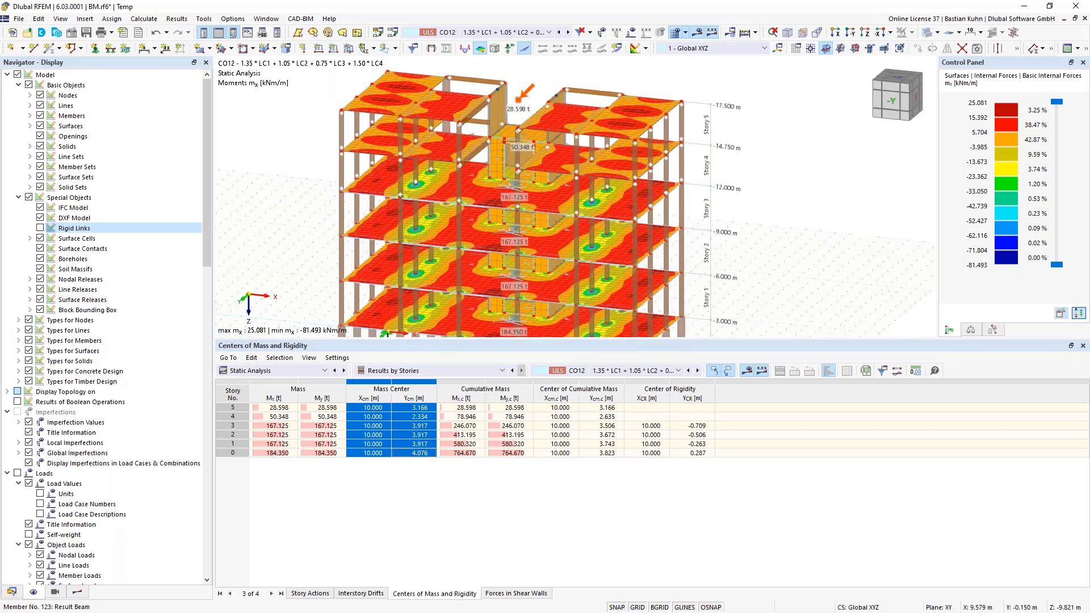
left_click(77, 592)
left_click(17, 226)
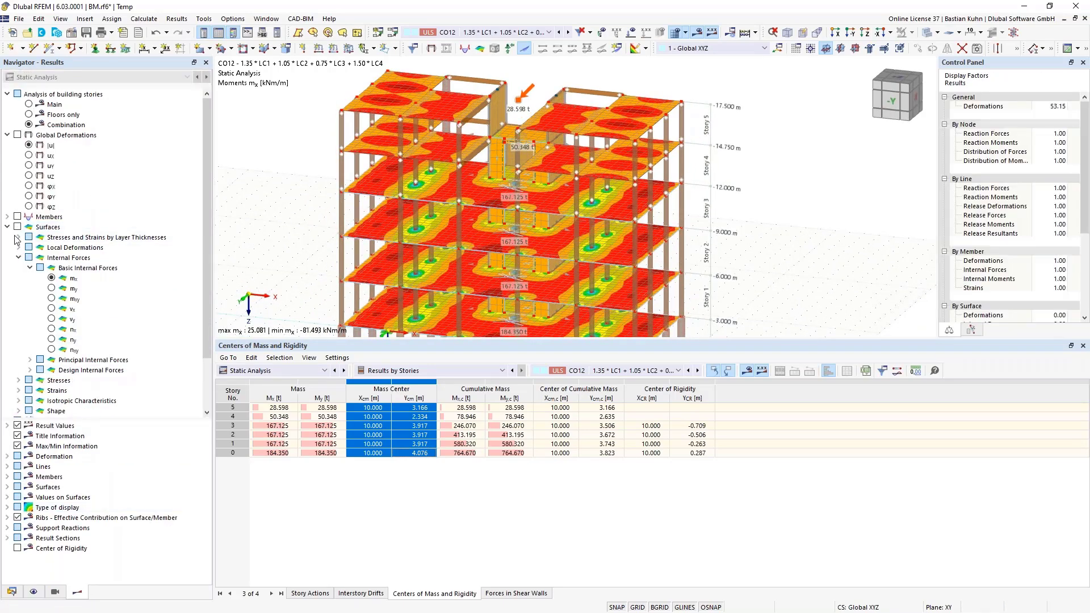
mouse_move(454, 248)
middle_mouse_down()
mouse_move(453, 216)
mouse_move(545, 227)
middle_mouse_up()
left_click(649, 434)
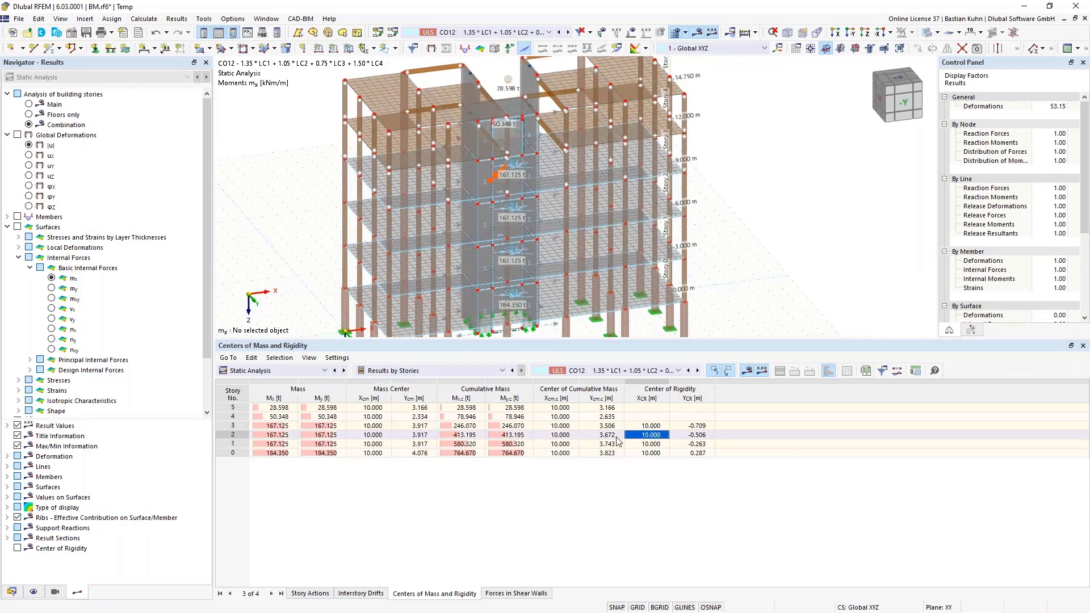
- Hide the mass symbols under the building stories' center of gravity in the building model display settings
left_click(35, 593)
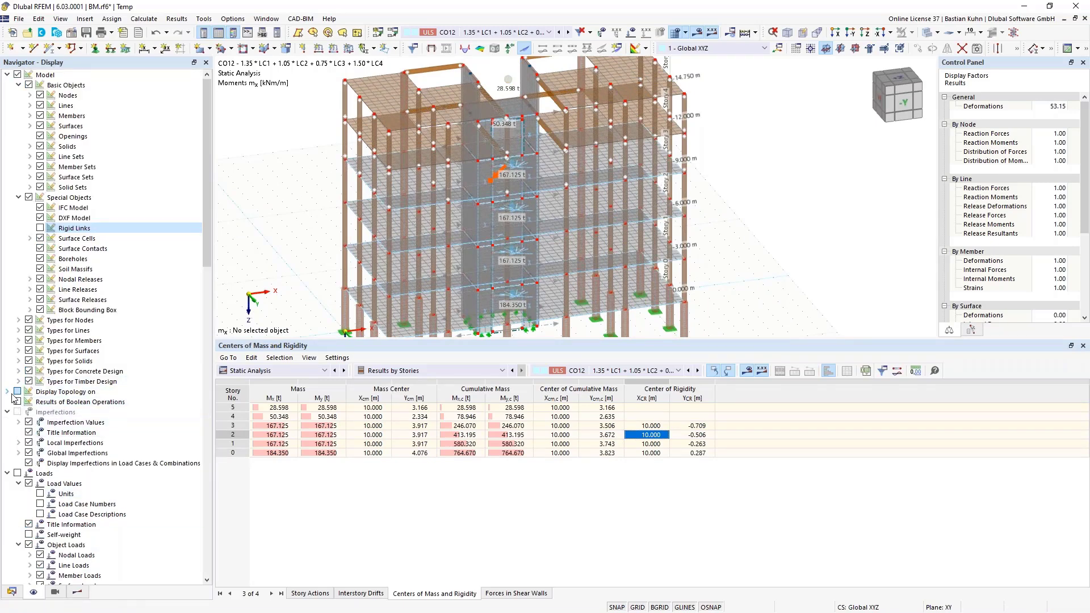
scroll(12, 400, "down", 15)
scroll(12, 399, "up", 3)
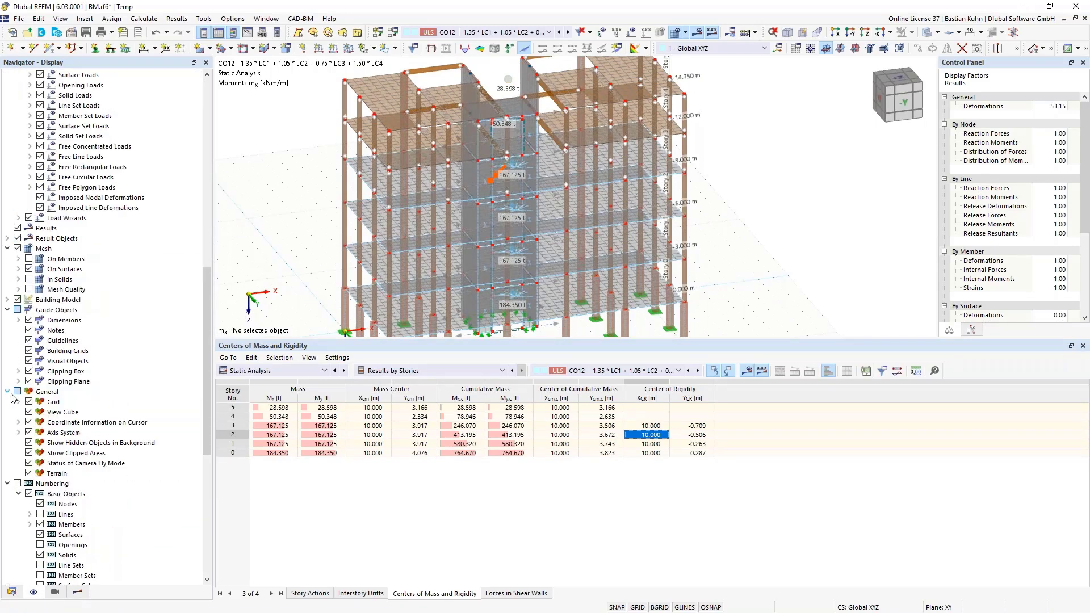
left_click(7, 299)
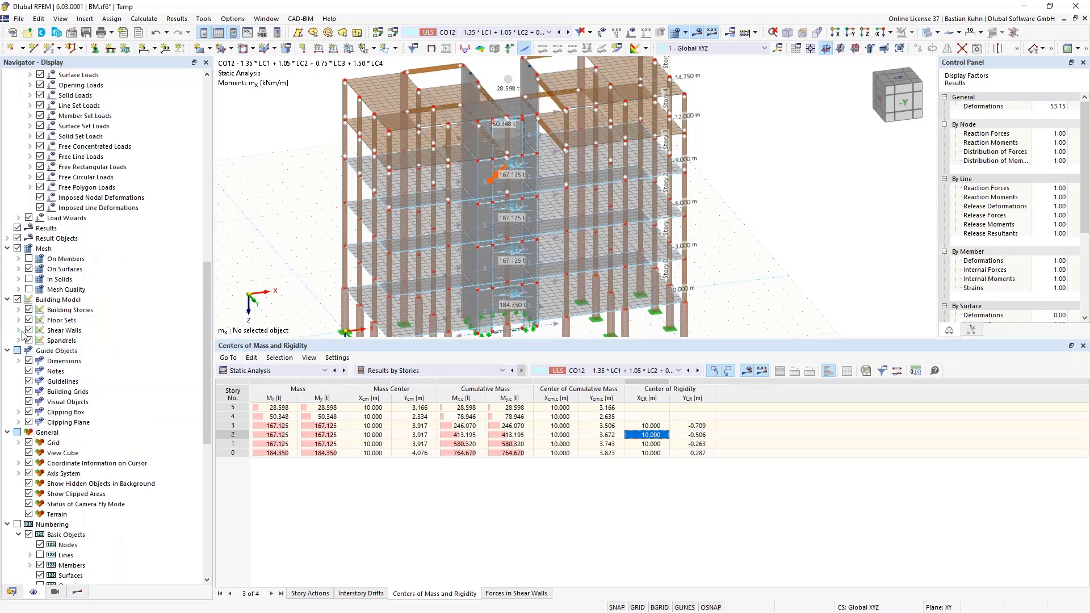
left_click(19, 310)
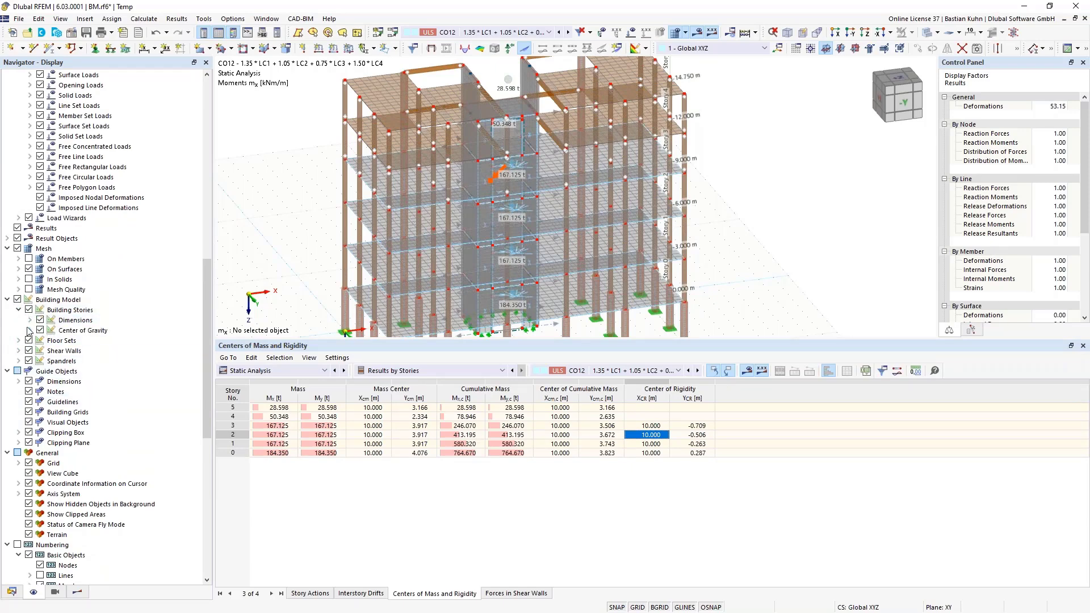
left_click(30, 330)
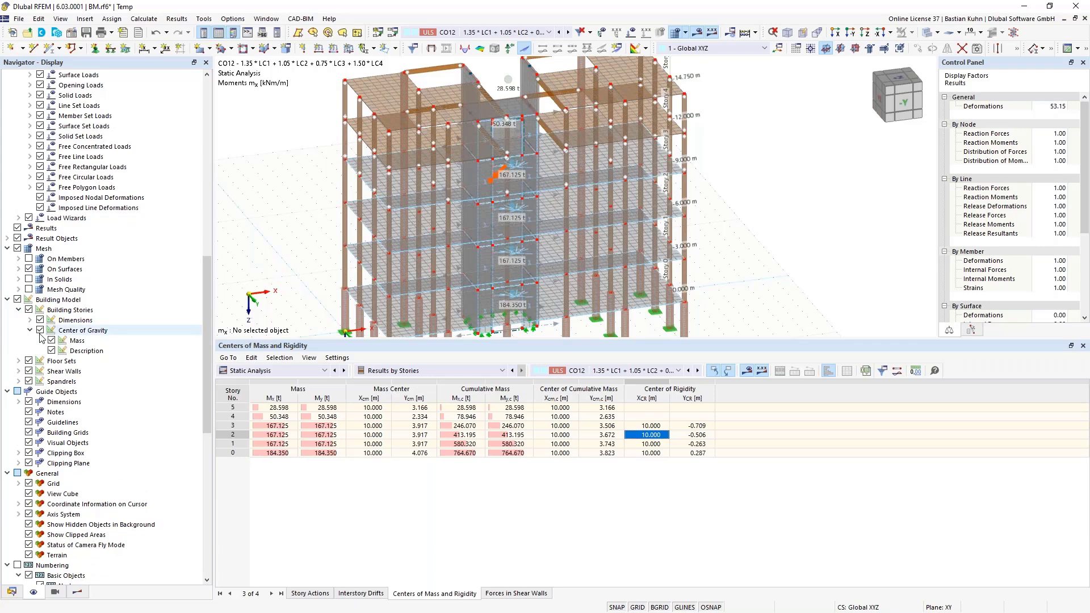
left_click(52, 341)
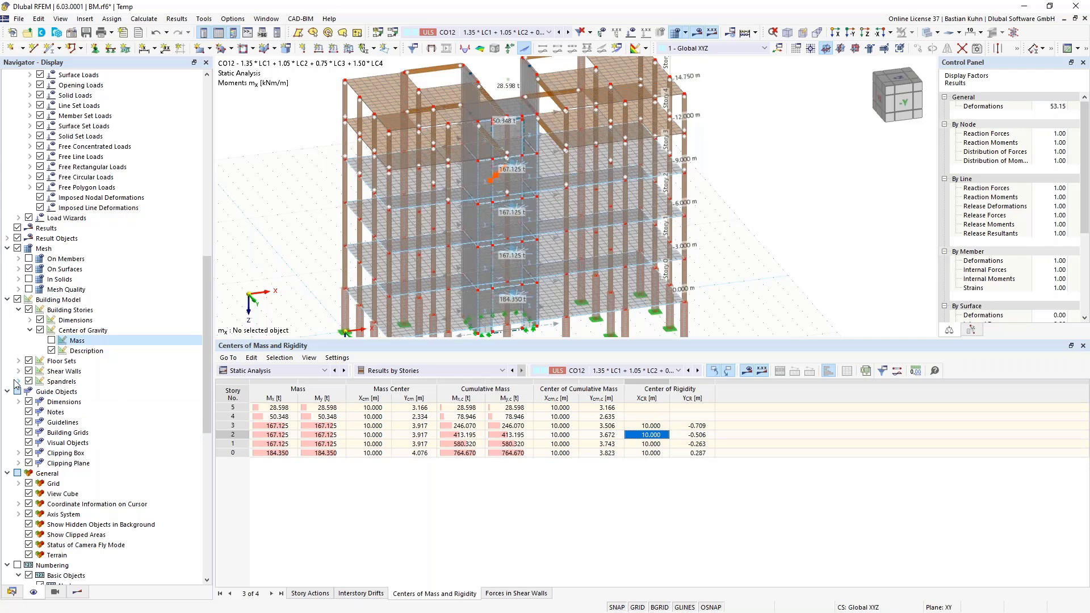
- Look through the display options for the building story dimensions and the floor sets
left_click(30, 320)
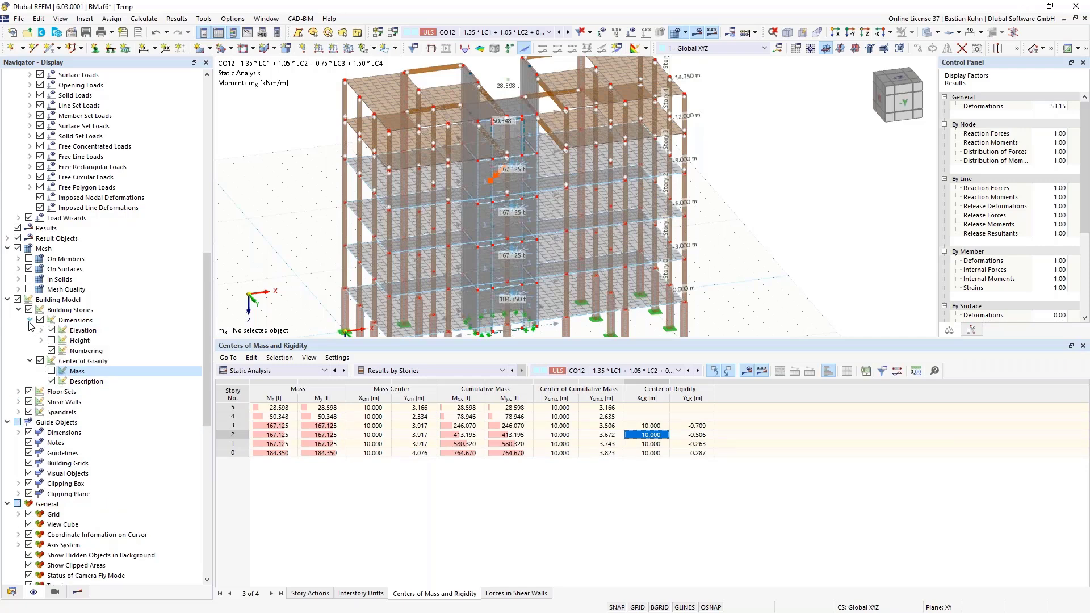
left_click(19, 391)
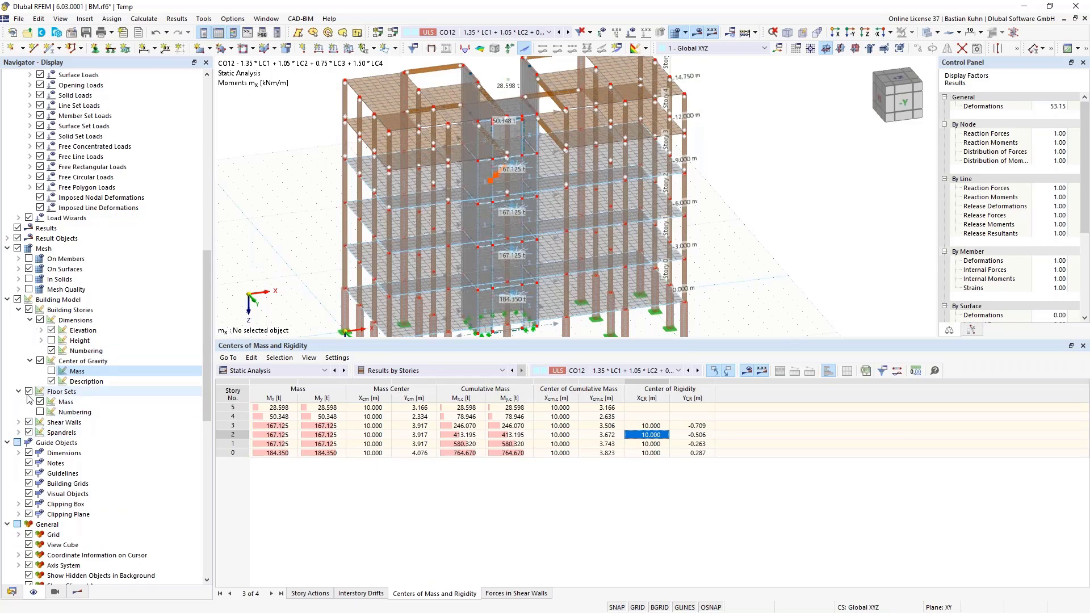
scroll(26, 408, "up", 15)
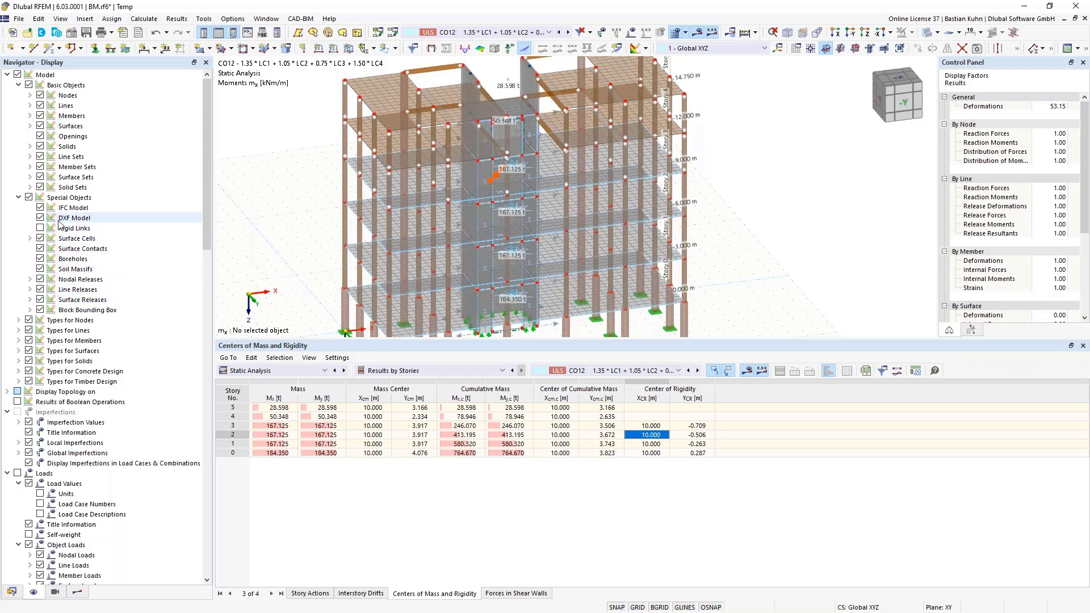
- Look through the building model display options for shear walls and spandrels, and open the results table of forces in shear walls
scroll(60, 228, "down", 7)
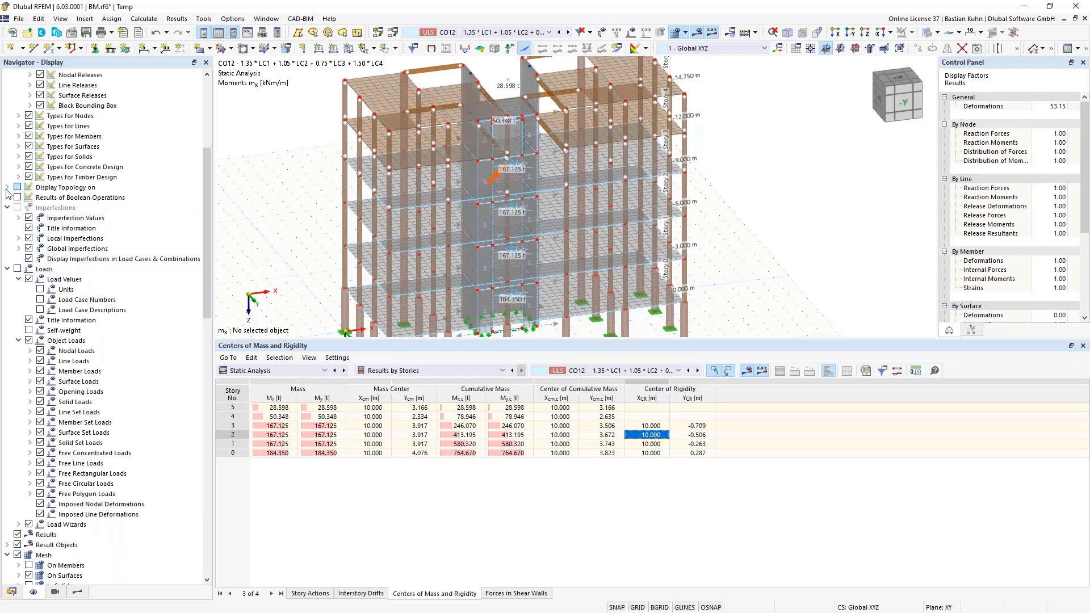
scroll(81, 328, "down", 7)
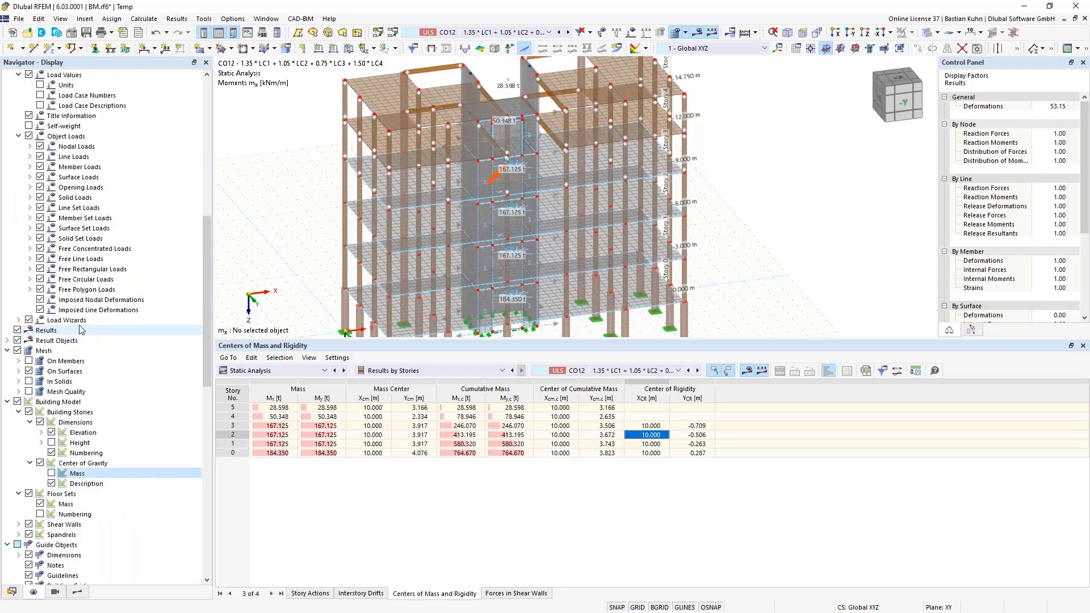
scroll(81, 329, "down", 7)
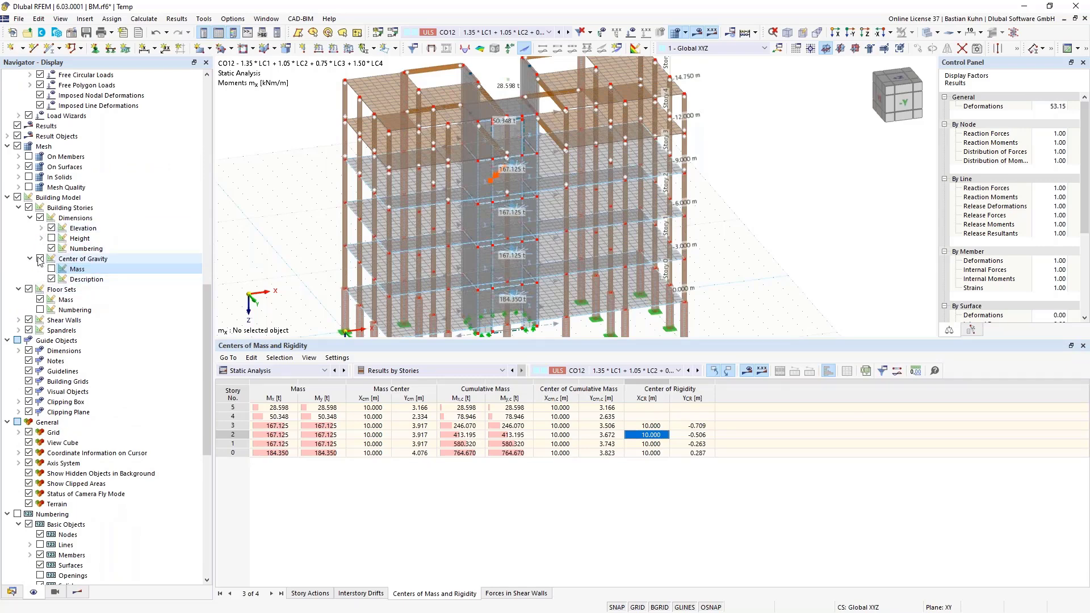
left_click(20, 320)
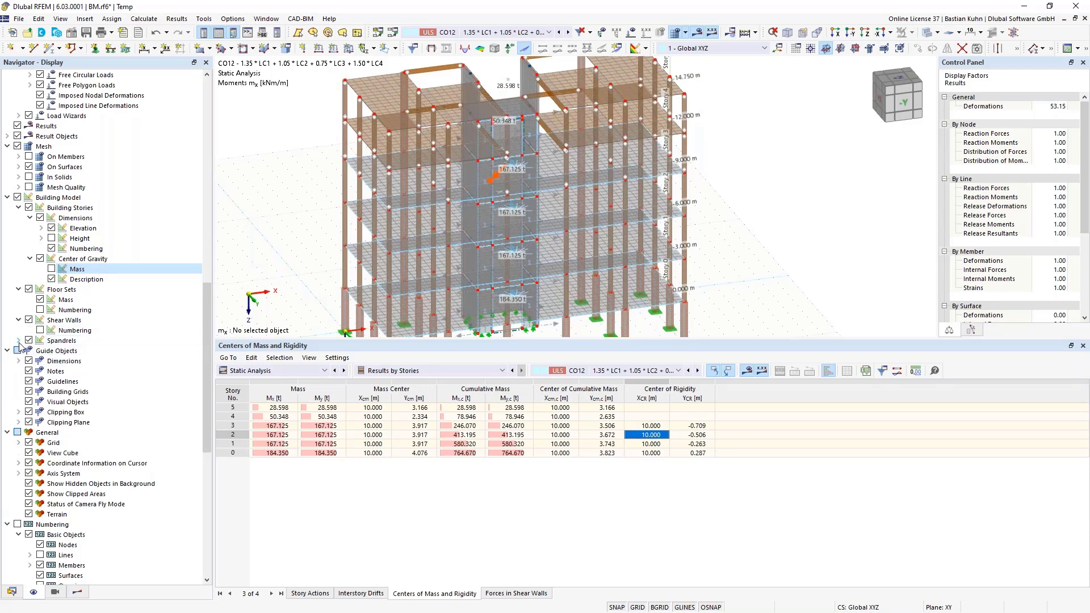
left_click(19, 340)
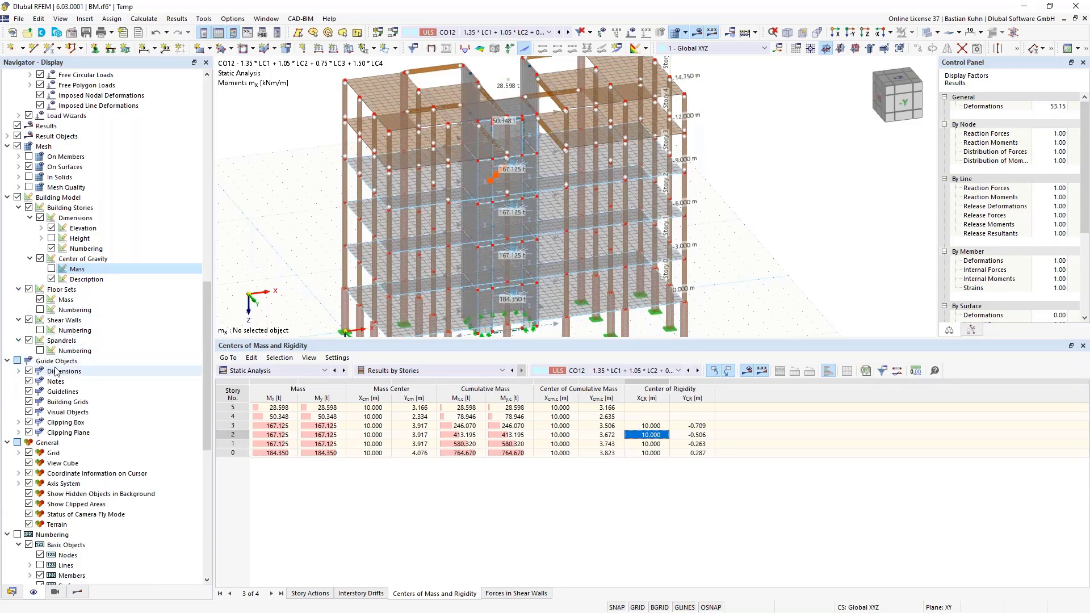
scroll(51, 370, "down", 12)
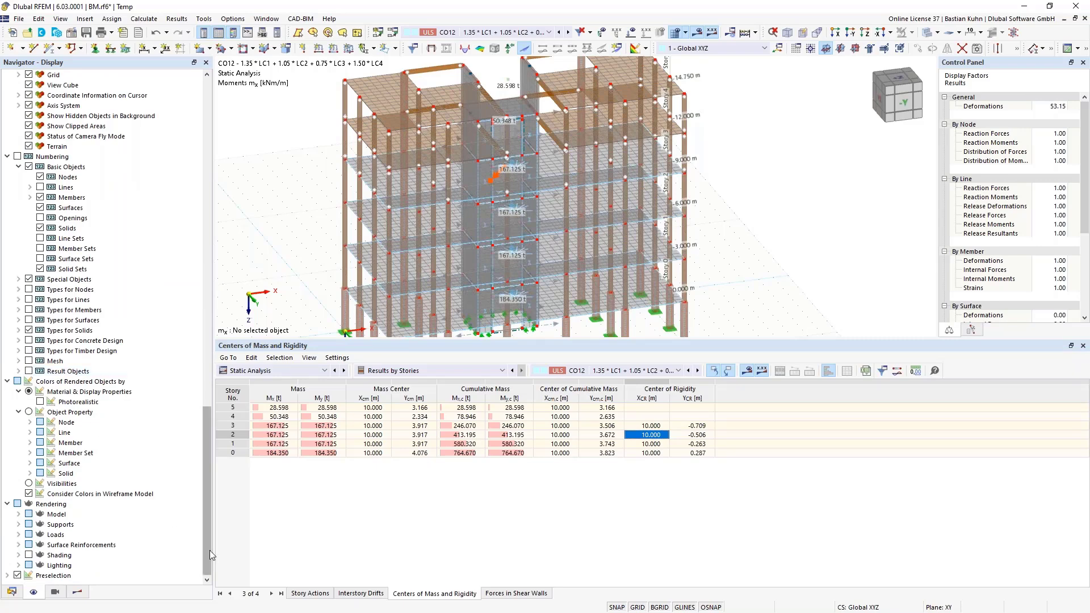
left_click(516, 594)
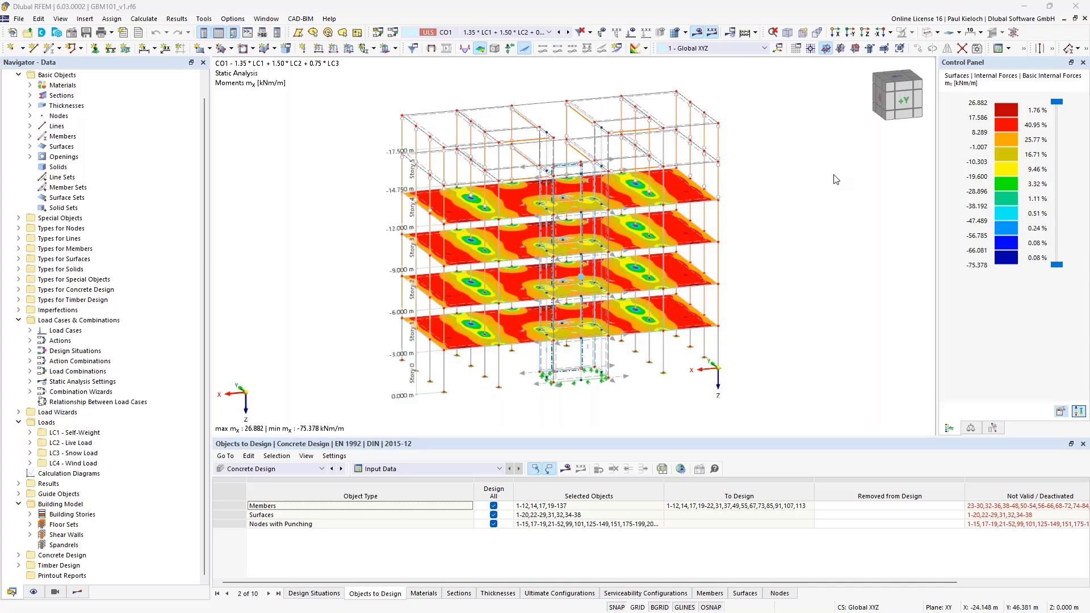
- Look through the load cases, design situations and load combinations available for the GBM101_v1 model
left_click(549, 33)
left_click(549, 32)
left_click(549, 32)
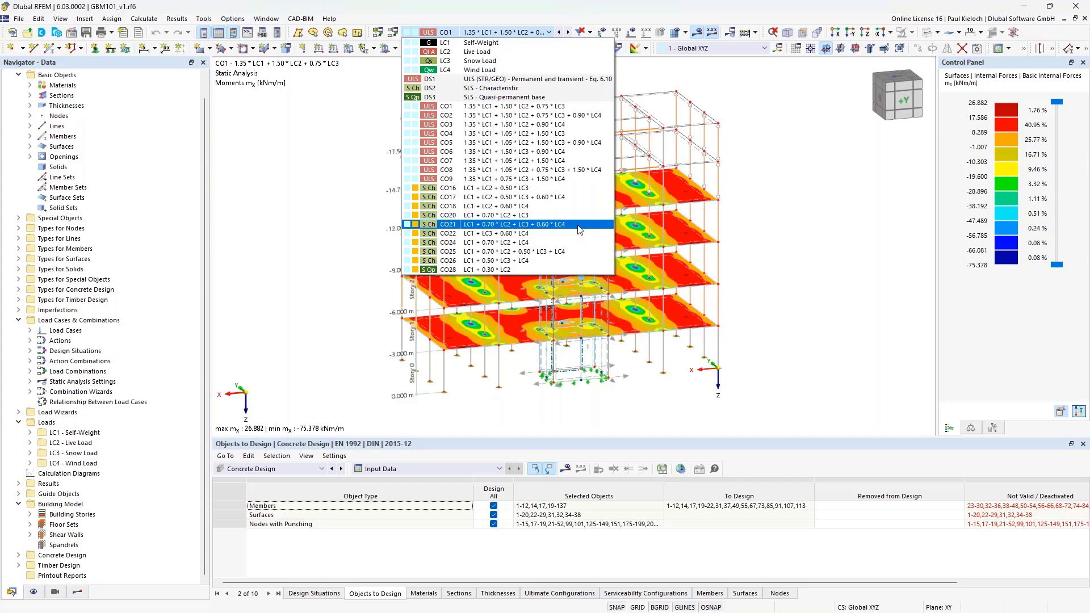
left_click(759, 222)
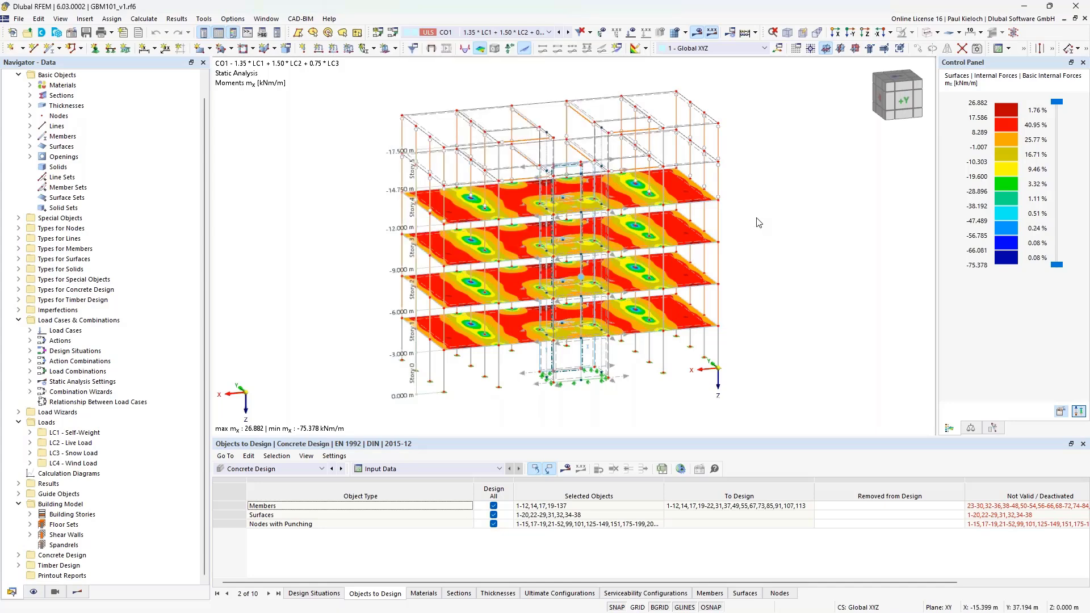
- Inspect the properties of the column node at X 16, Y 3, Z -12 m, including its mesh refinement option
scroll(497, 223, "up", 2)
scroll(497, 224, "up", 3)
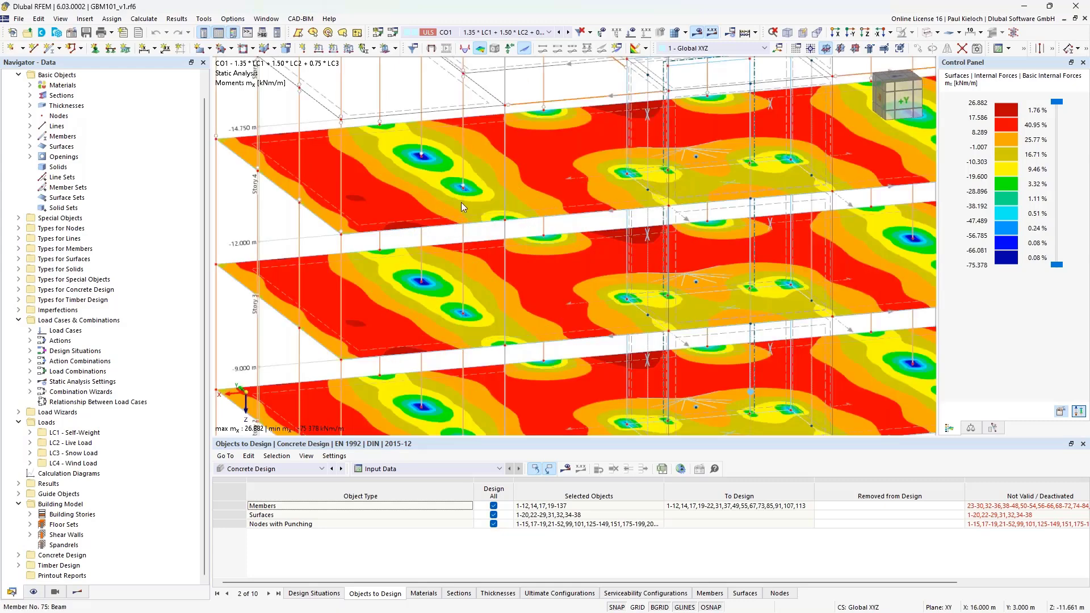
double_click(463, 192)
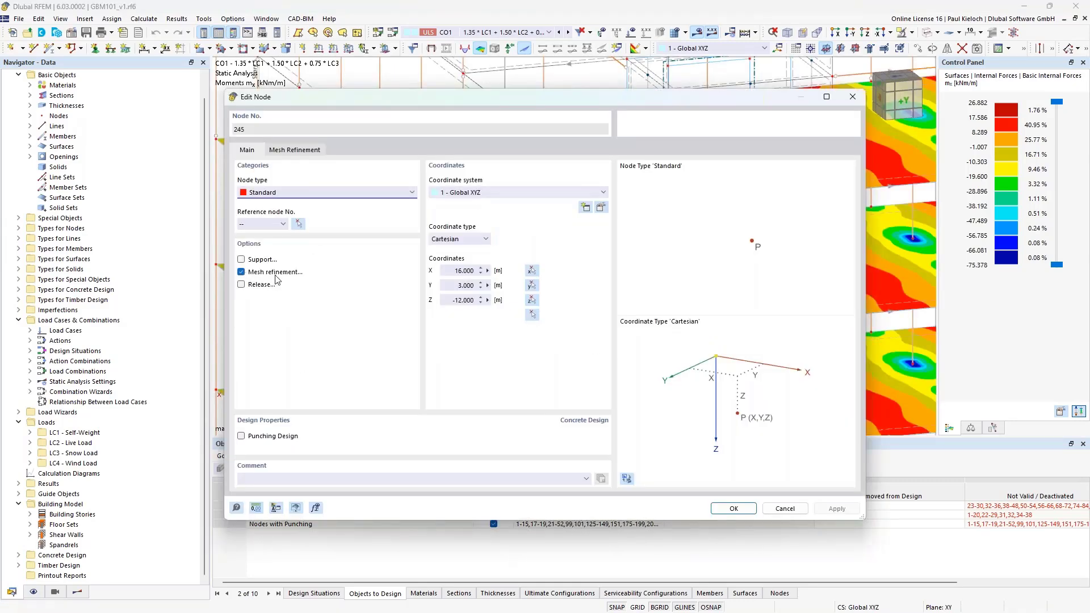
left_click(786, 509)
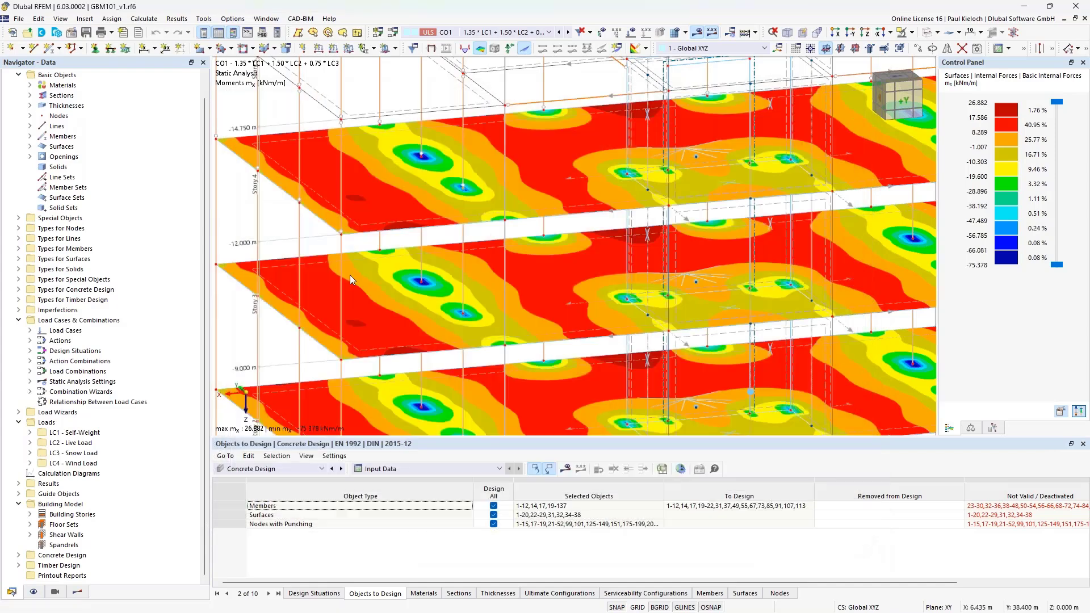
scroll(277, 227, "down", 3)
middle_click_drag(795, 245, 839, 190)
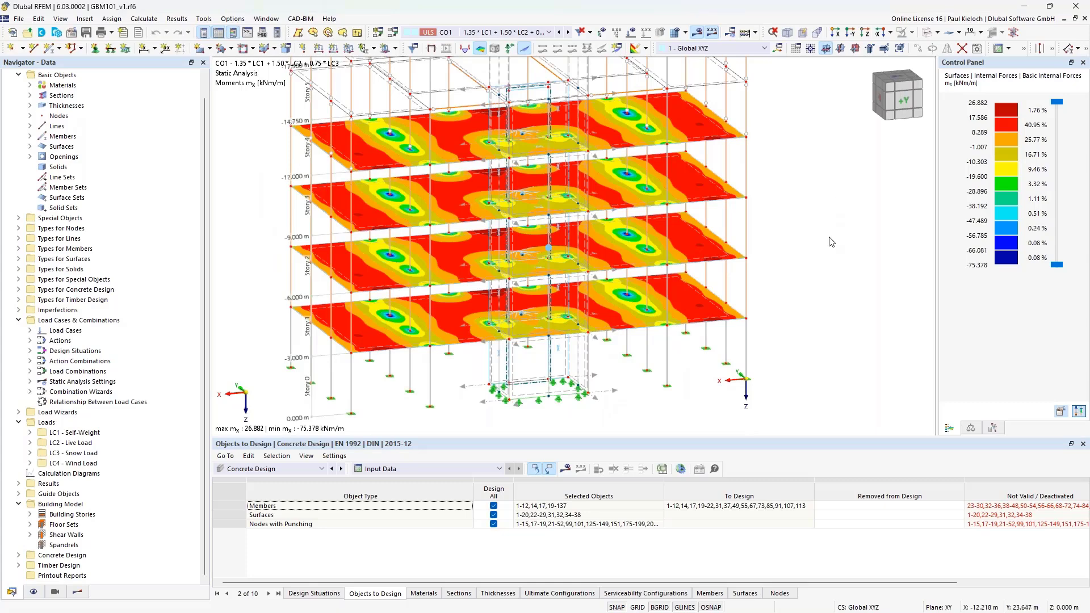
middle_click_drag(830, 237, 842, 233, "ctrl")
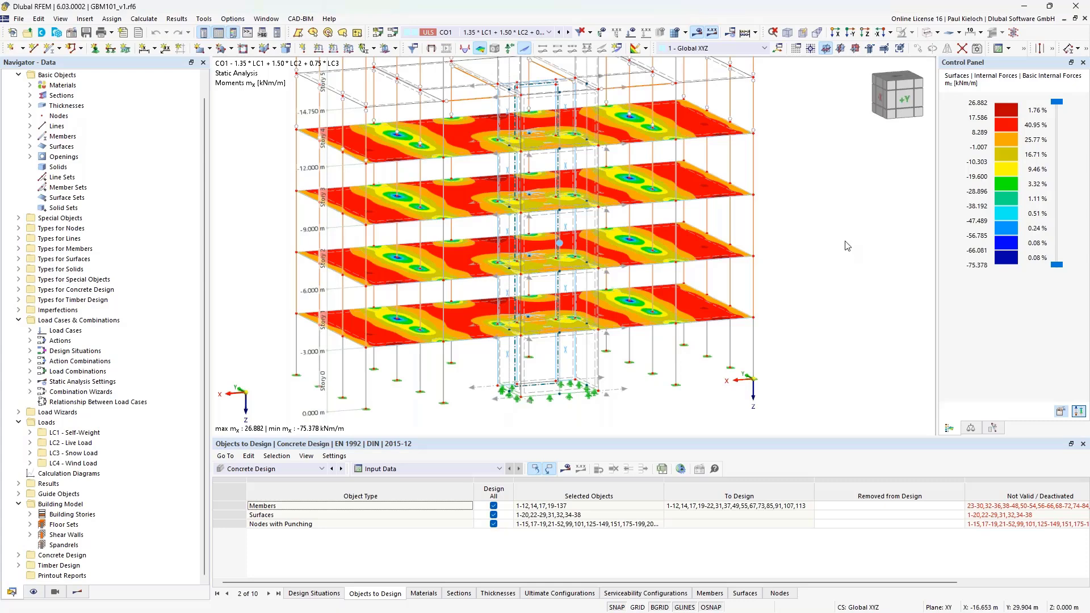
middle_click_drag(835, 243, 848, 238)
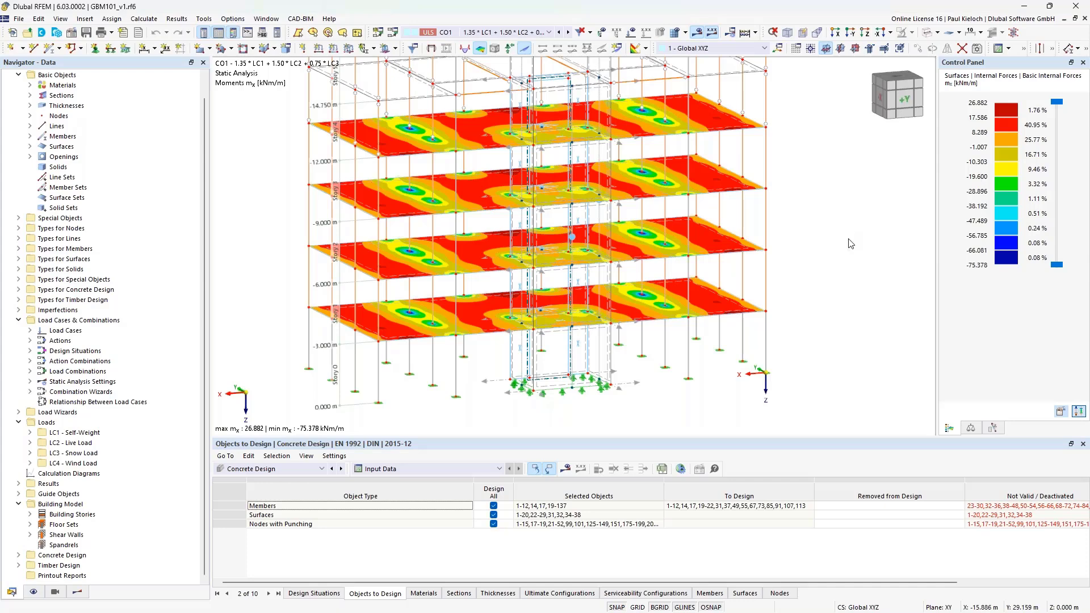
- Inspect the properties of the result beam in the ground-story core wall, including its type and cross-section
middle_click_drag(856, 216, 832, 243, "ctrl")
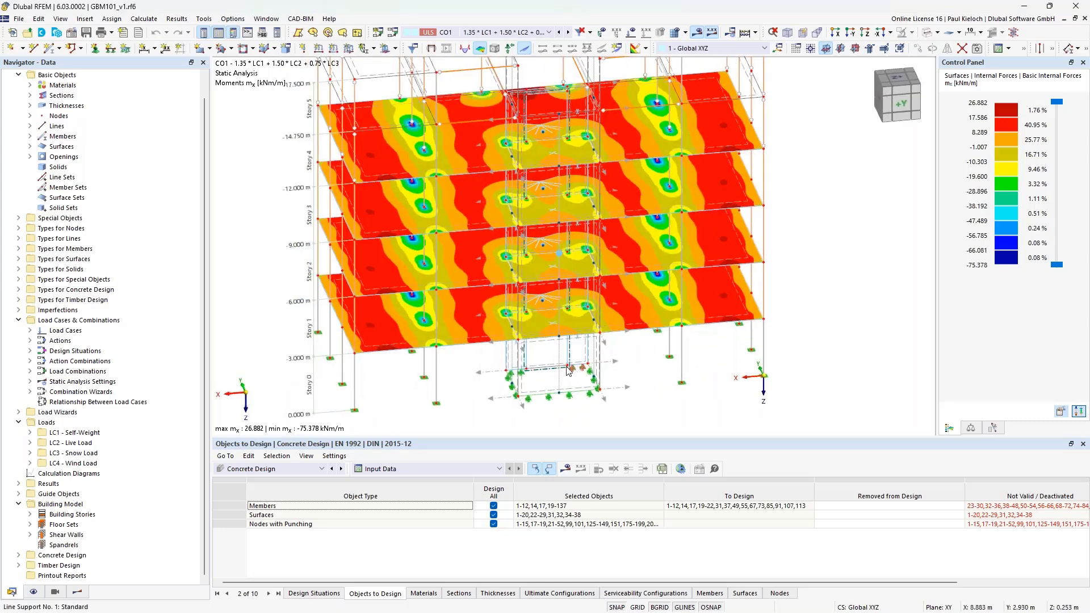
middle_click_drag(595, 368, 478, 360, "ctrl")
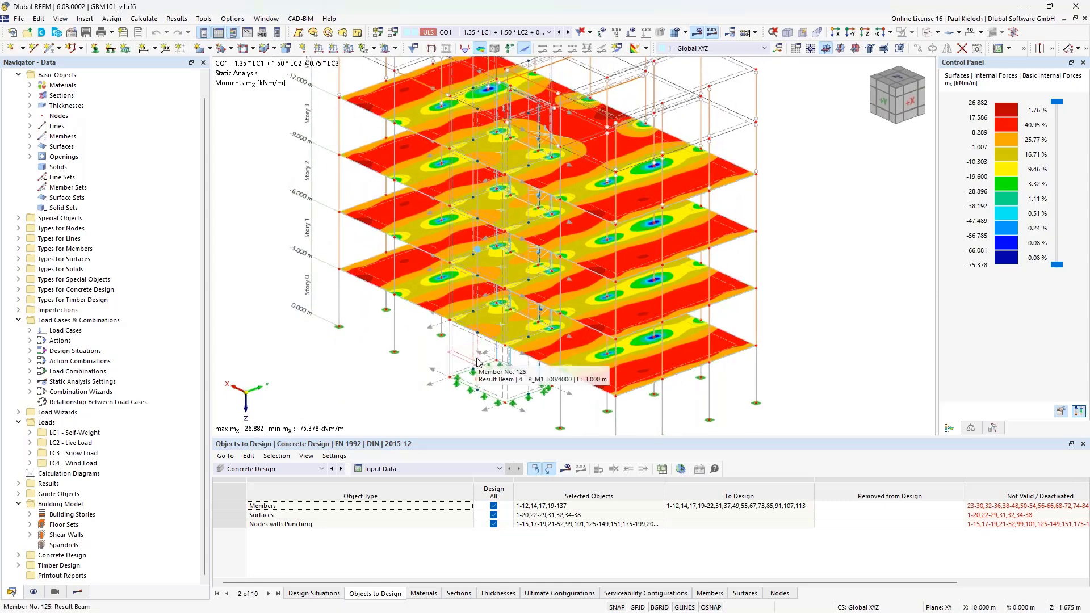
middle_click_drag(477, 361, 501, 344, "ctrl")
scroll(502, 344, "up", 5)
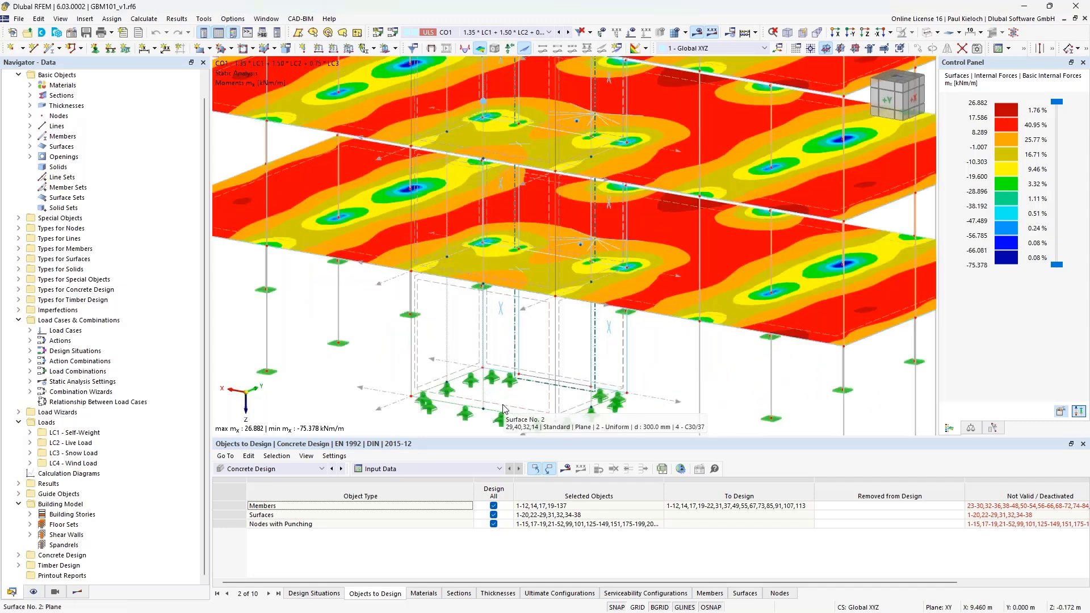
scroll(518, 362, "up", 3)
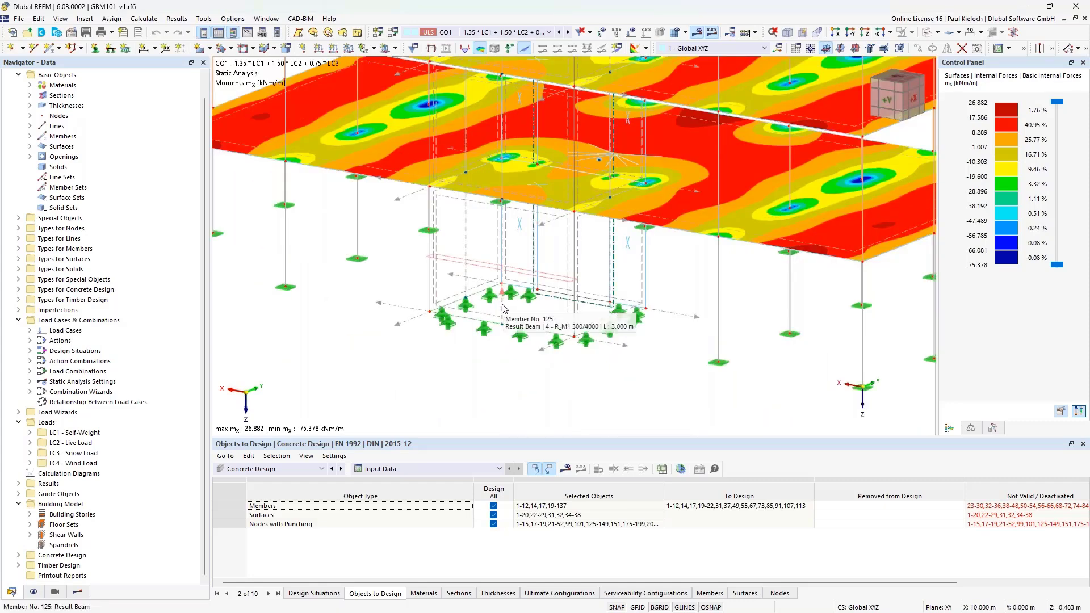
double_click(502, 309)
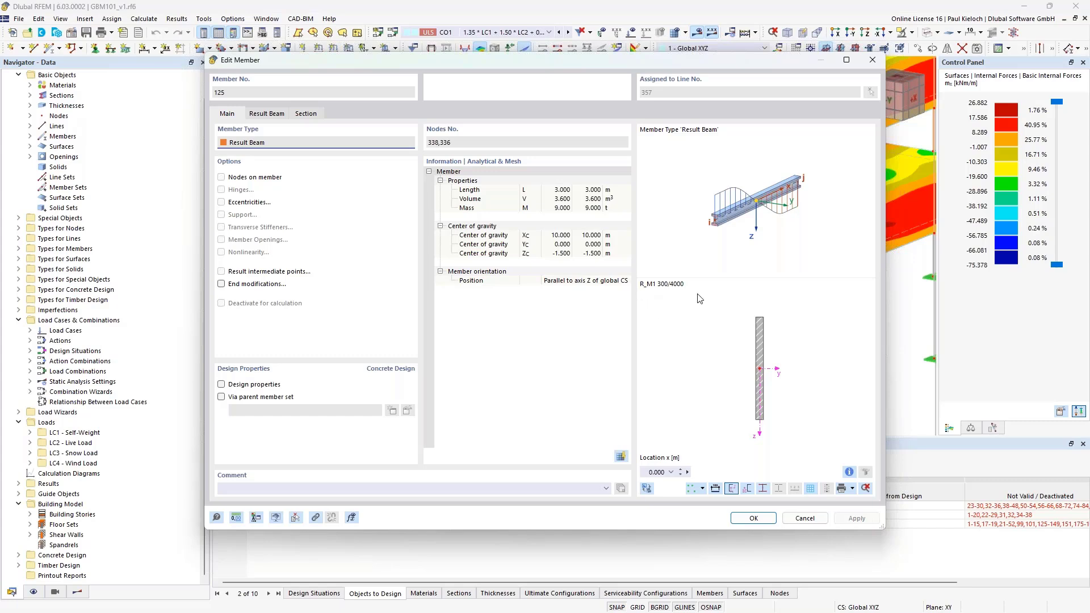
left_click(818, 523)
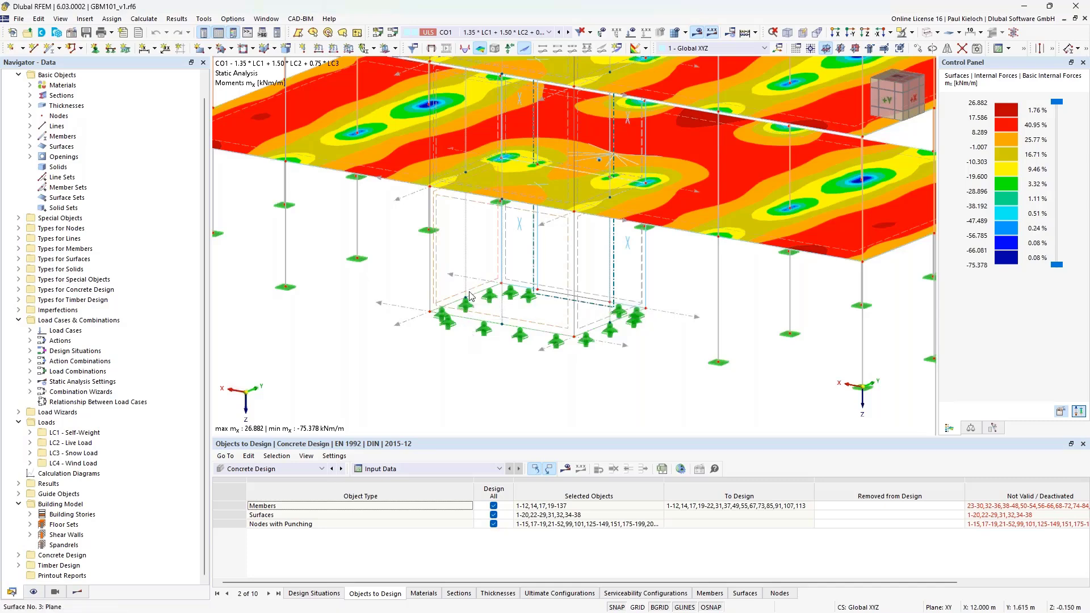
- Compare the properties of the ground-story core wall surface No. 2 with those of its result beam
middle_click_drag(464, 369, 477, 368, "ctrl")
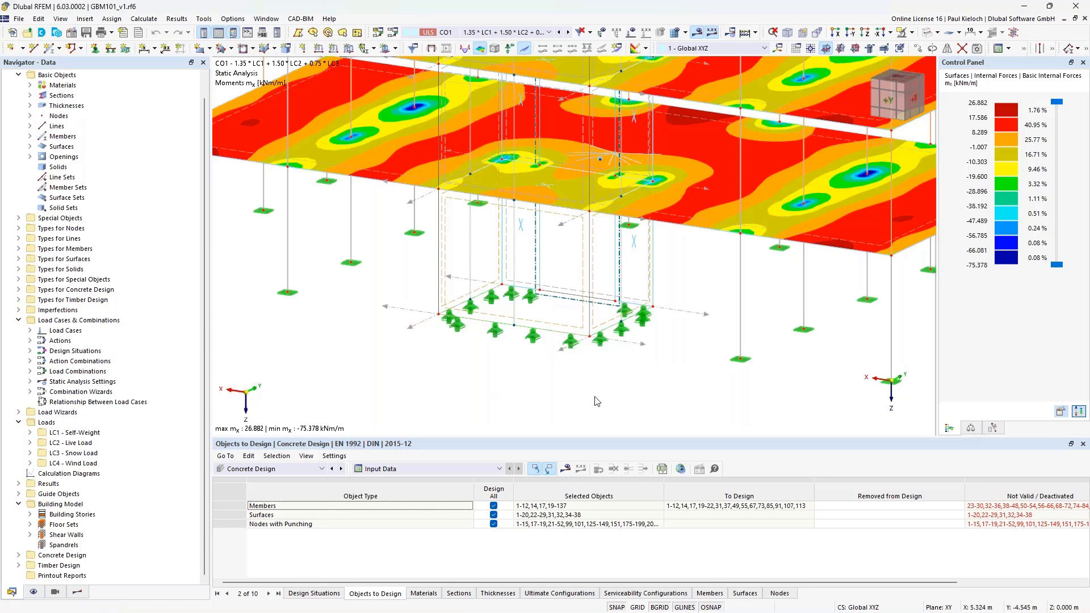
double_click(564, 332)
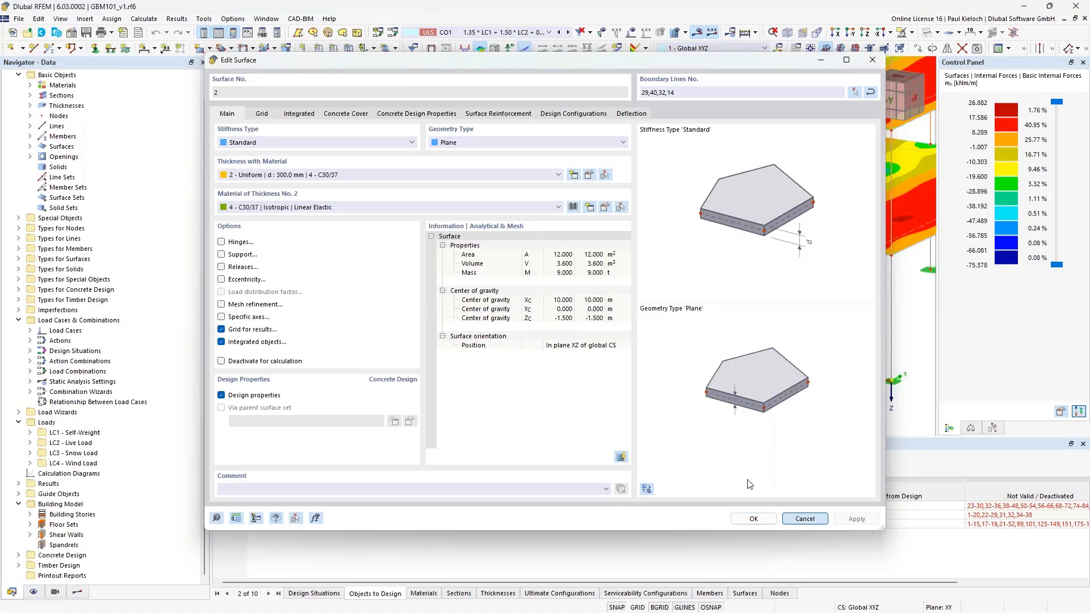
left_click(797, 518)
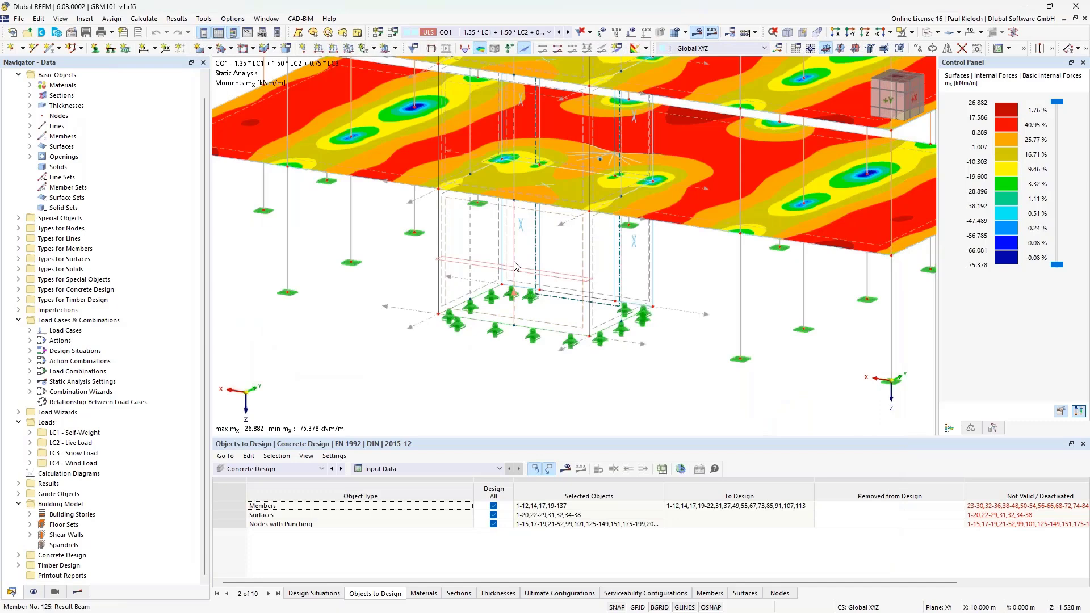
double_click(516, 267)
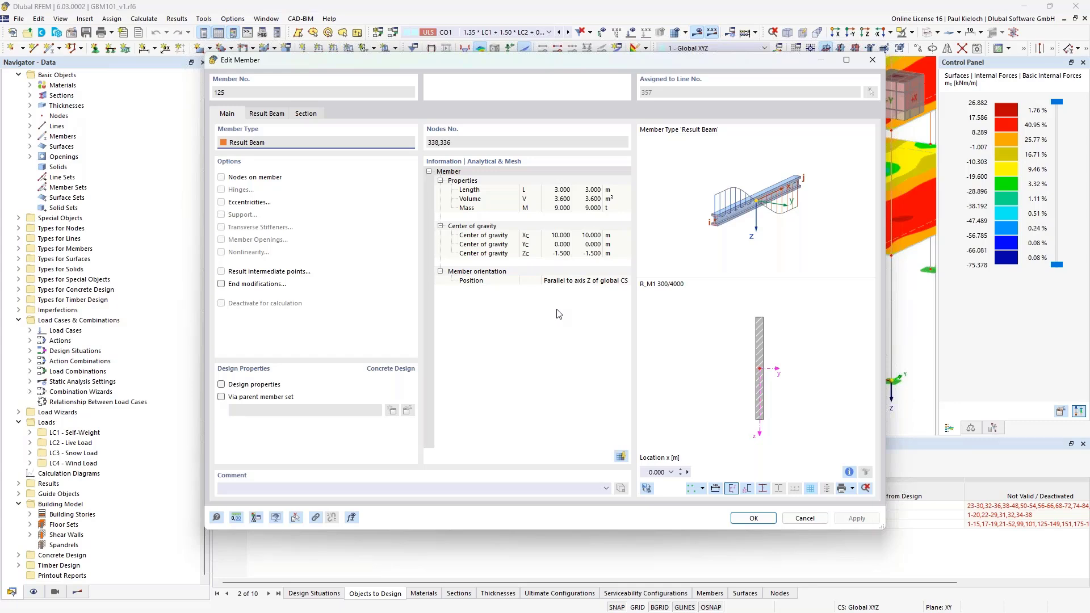
left_click(805, 518)
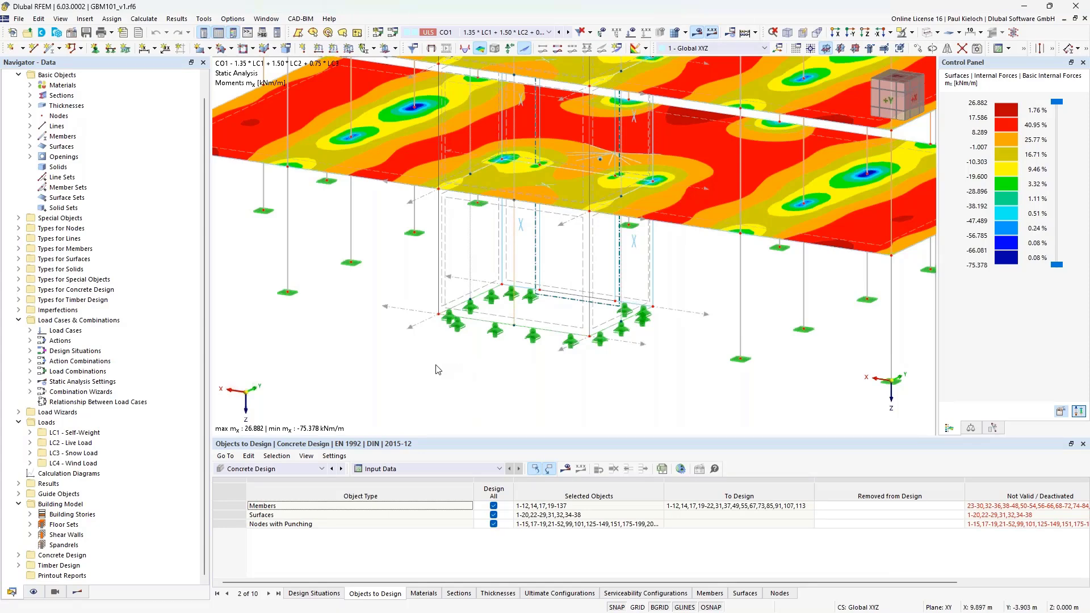
- Open result beams 121-125 running up the core wall for joint editing and activate their concrete design properties
middle_click_drag(419, 361, 600, 348, "ctrl")
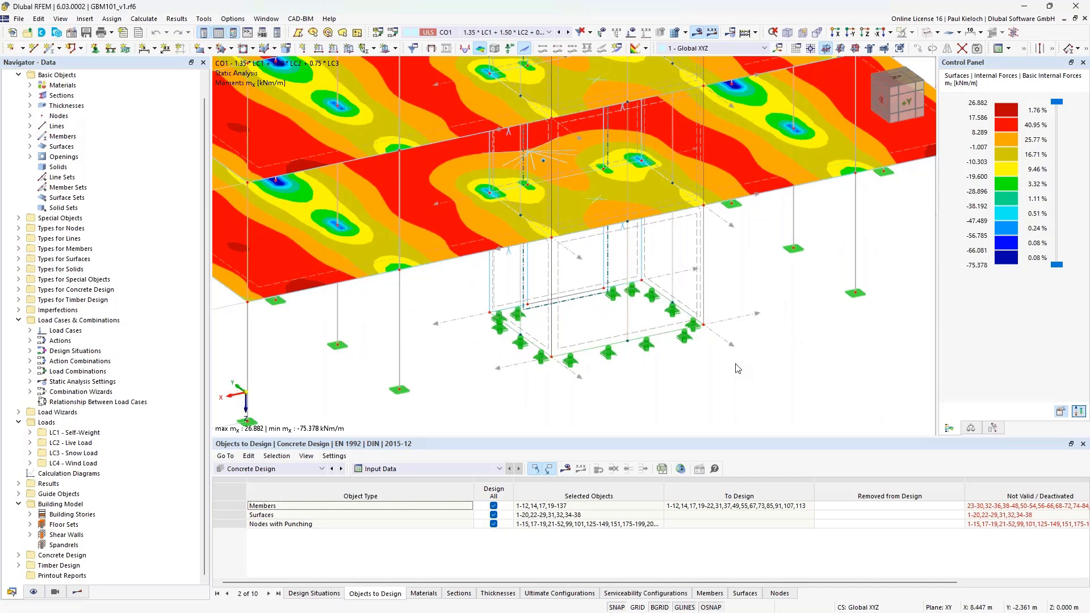
middle_click_drag(766, 353, 706, 356)
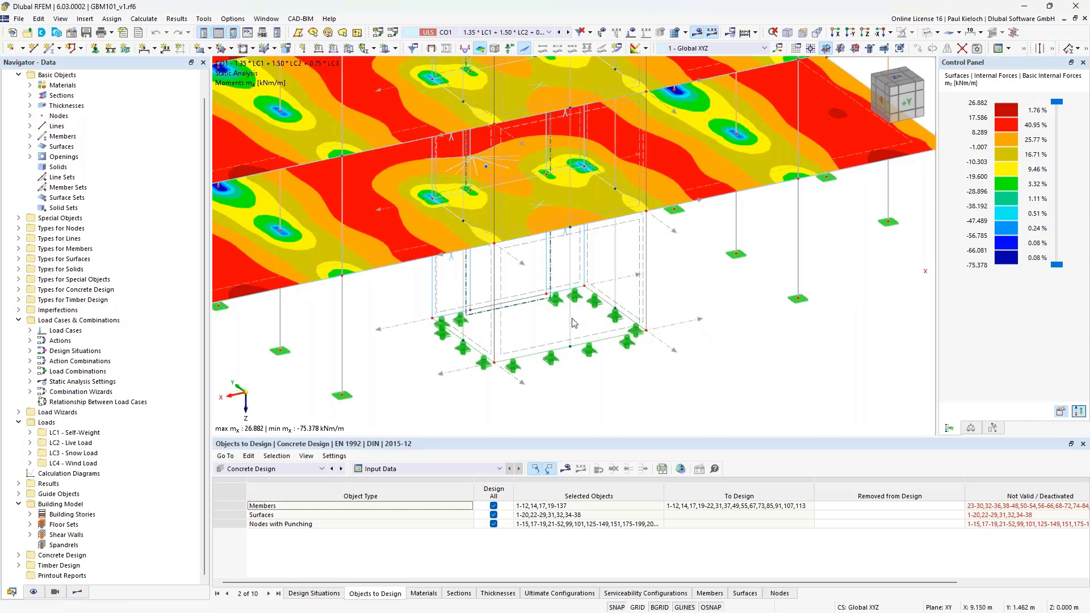
scroll(734, 292, "down", 1)
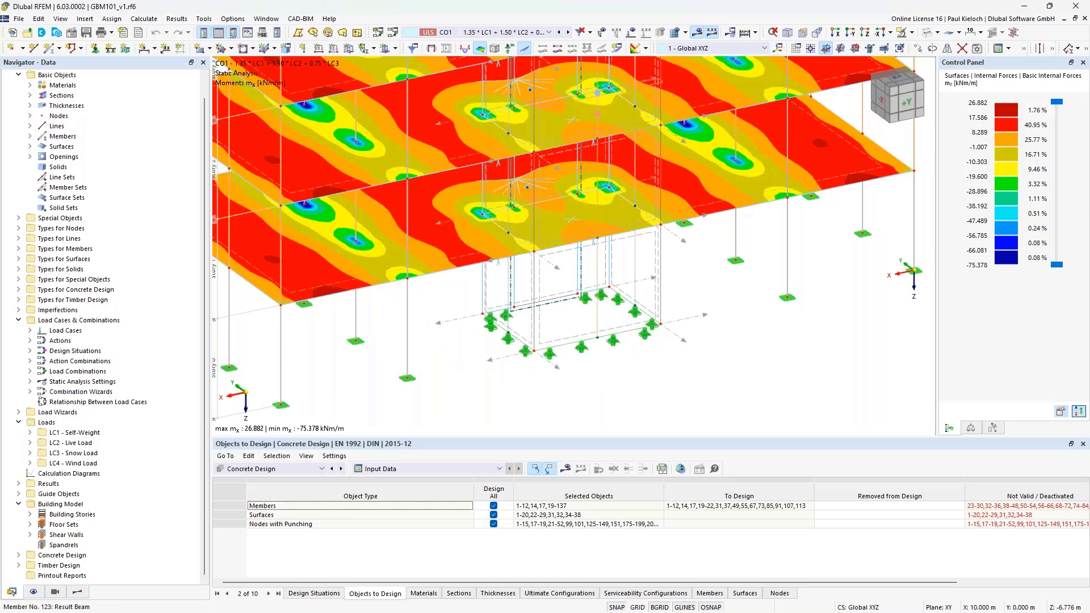
scroll(697, 158, "up", 2)
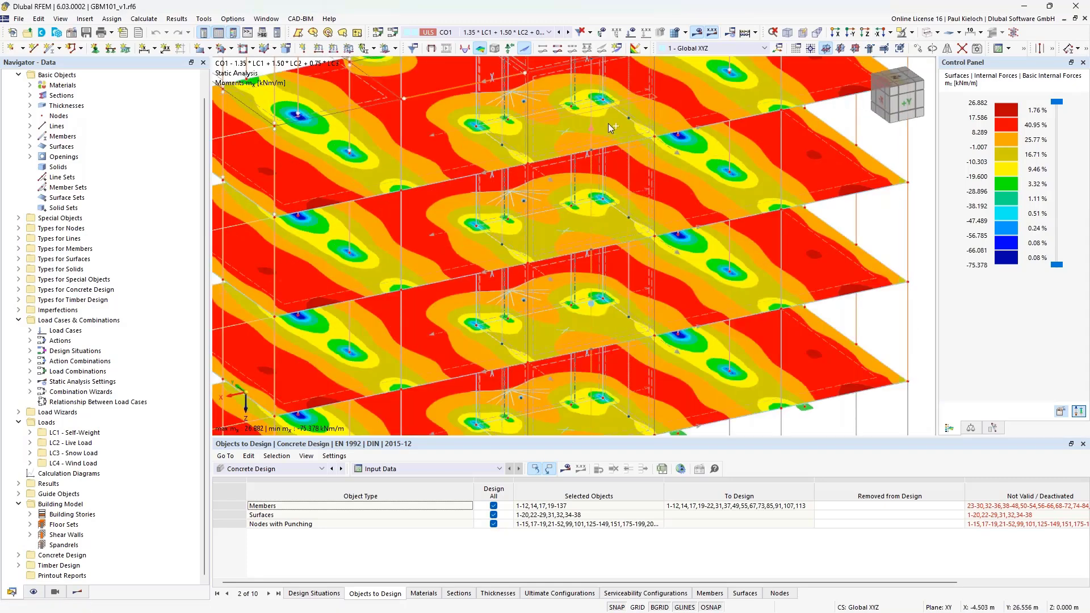
scroll(685, 122, "down", 3)
middle_click_drag(723, 346, 684, 320, "ctrl")
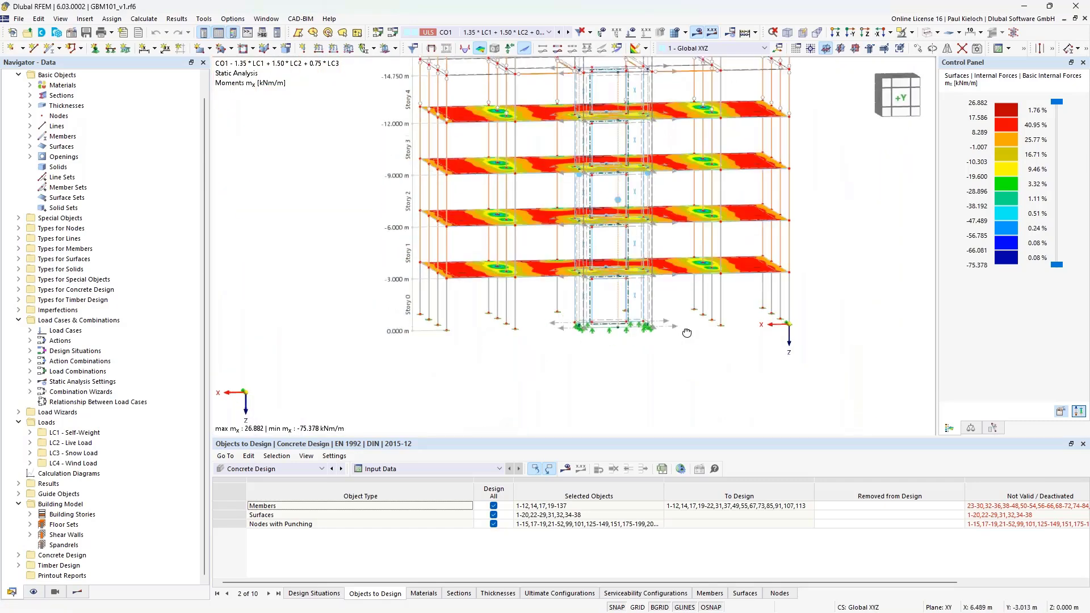
double_click(620, 300)
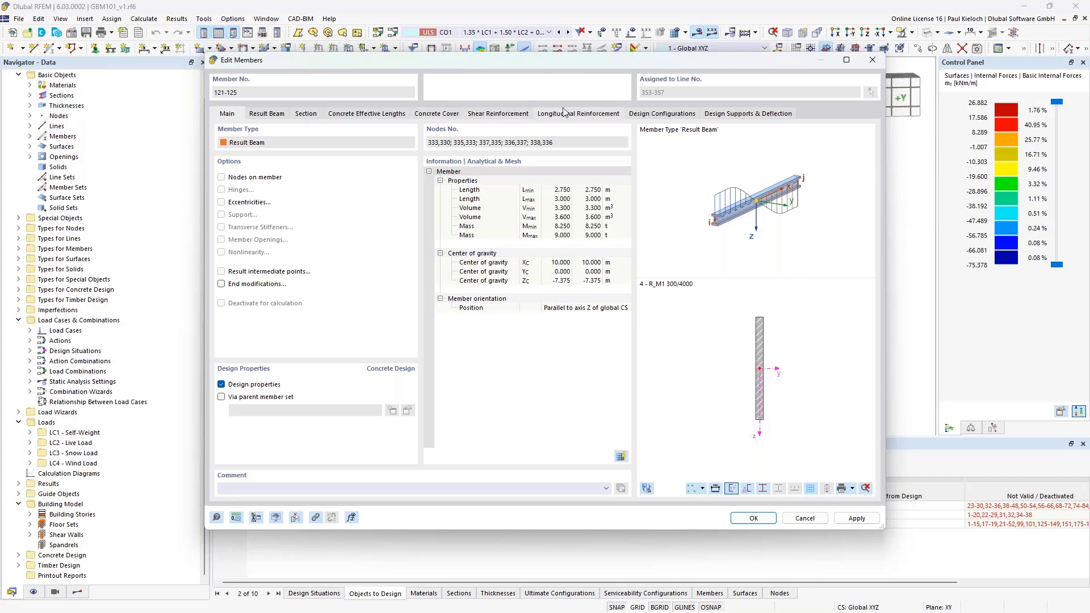
- Review the effective length, concrete cover, shear reinforcement and longitudinal reinforcement settings of members 121-125
left_click(395, 115)
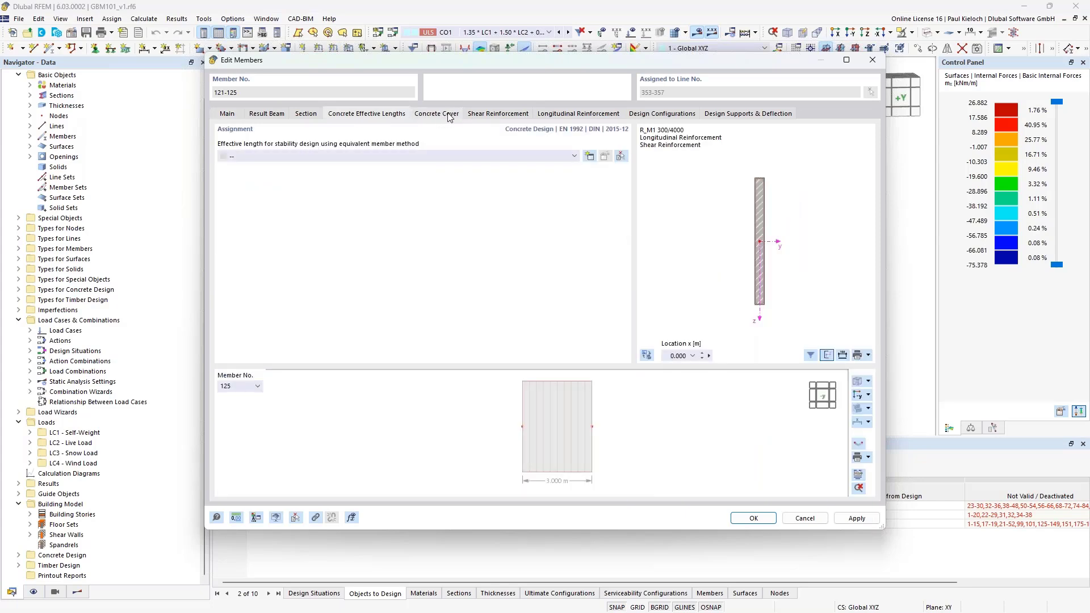
left_click(448, 118)
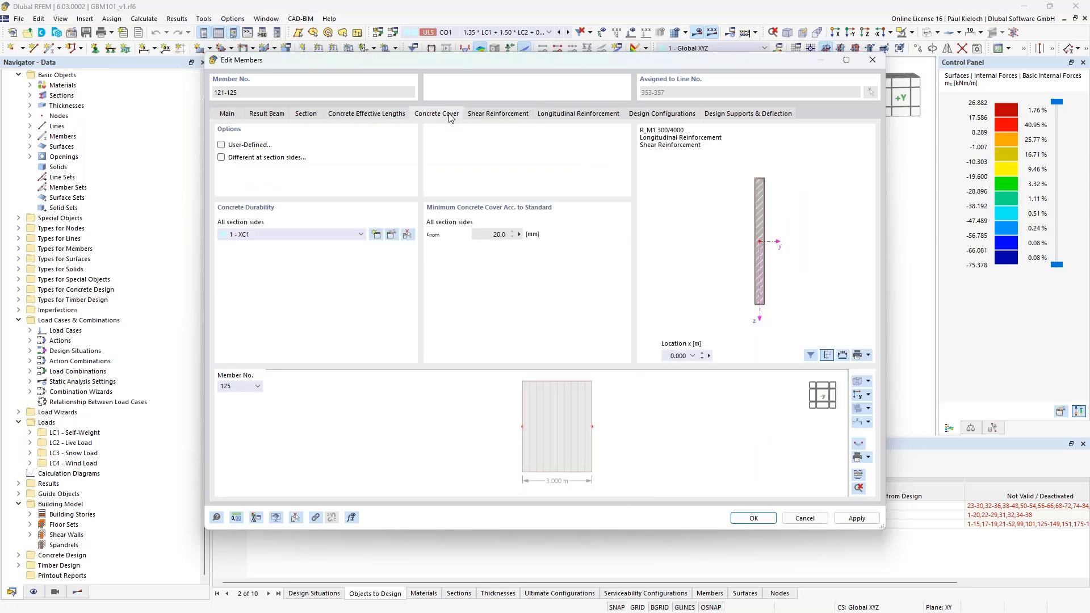
left_click(516, 116)
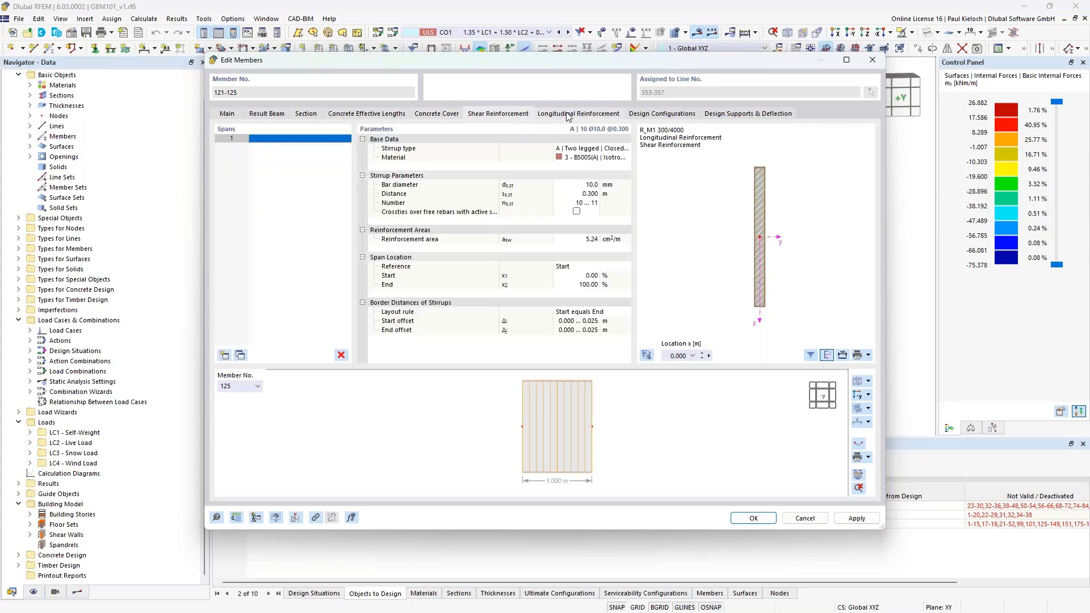
left_click(567, 117)
- Set the stirrup distance of the shear reinforcement to 0.150 m and apply it, accepting the deletion of all results
left_click(507, 116)
left_click(579, 194)
key("BackSpace")
left_click(620, 192)
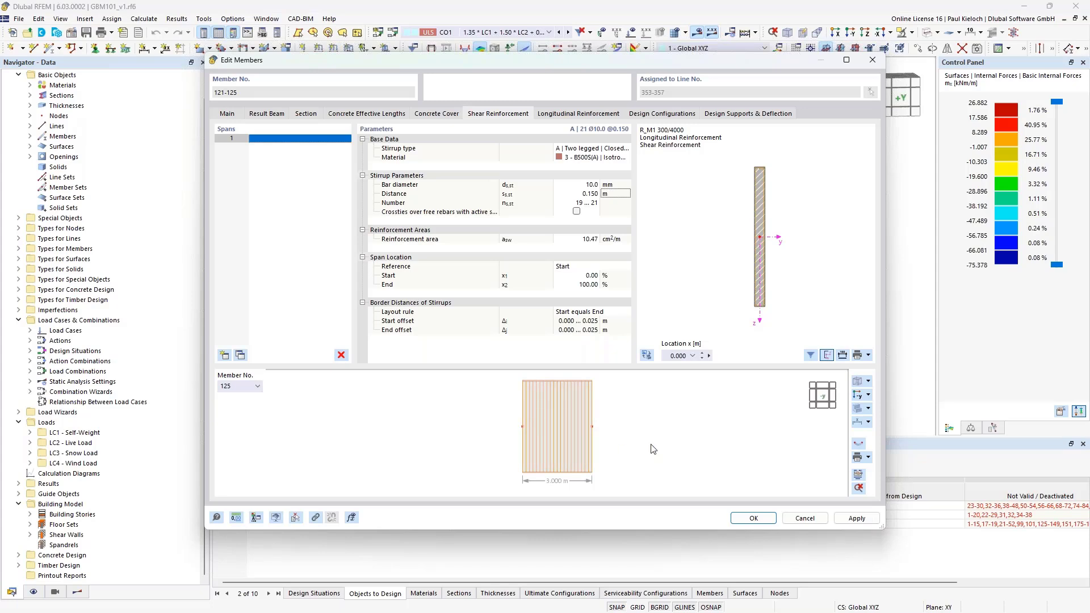
left_click(849, 518)
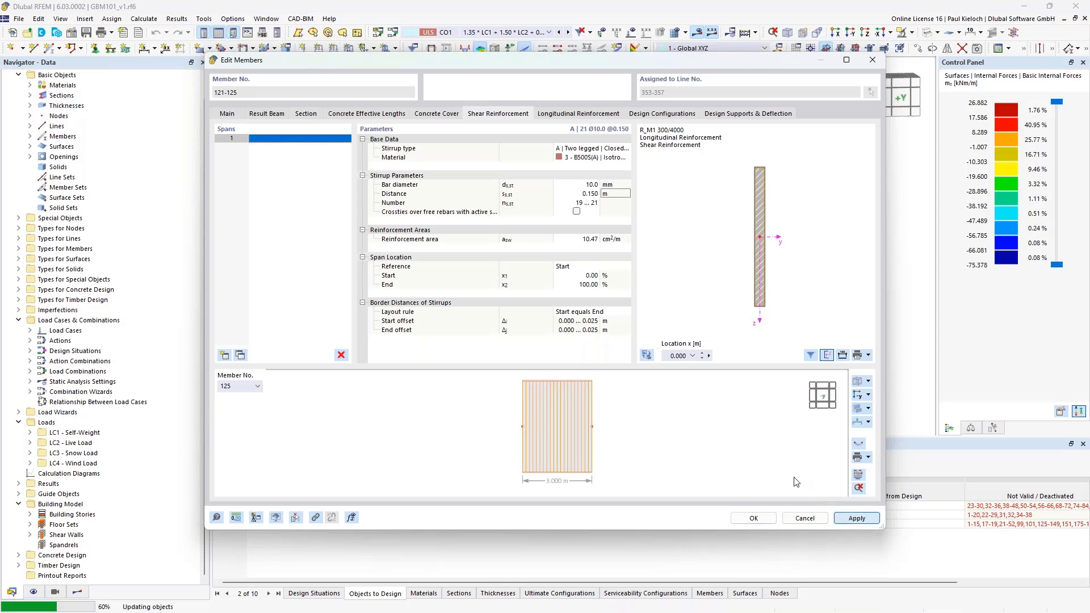
left_click(595, 361)
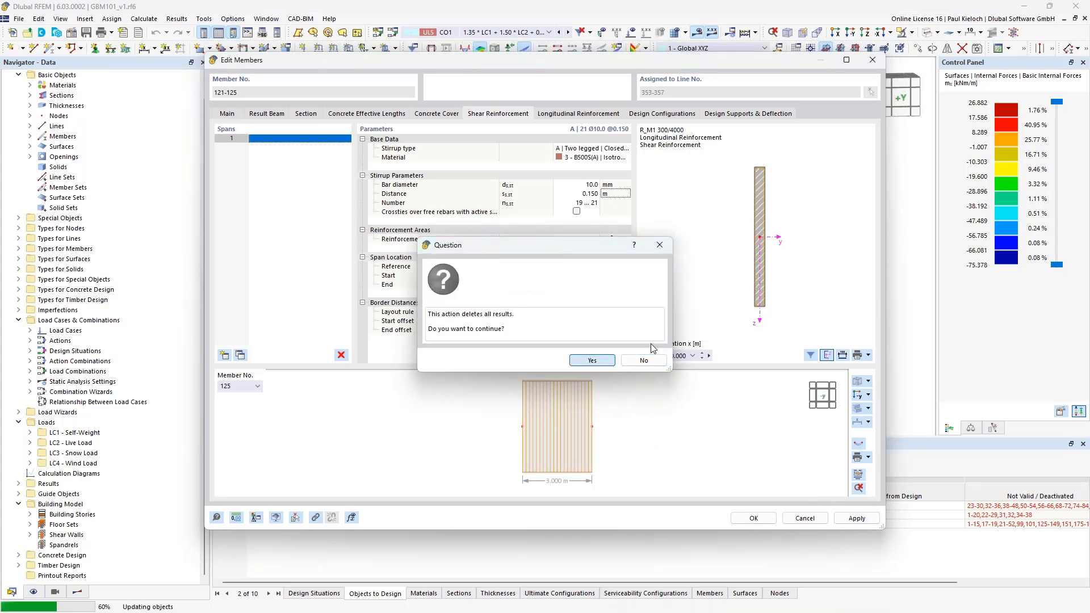
- Change the rebar type of the first longitudinal reinforcement item to D | Line
left_click(589, 116)
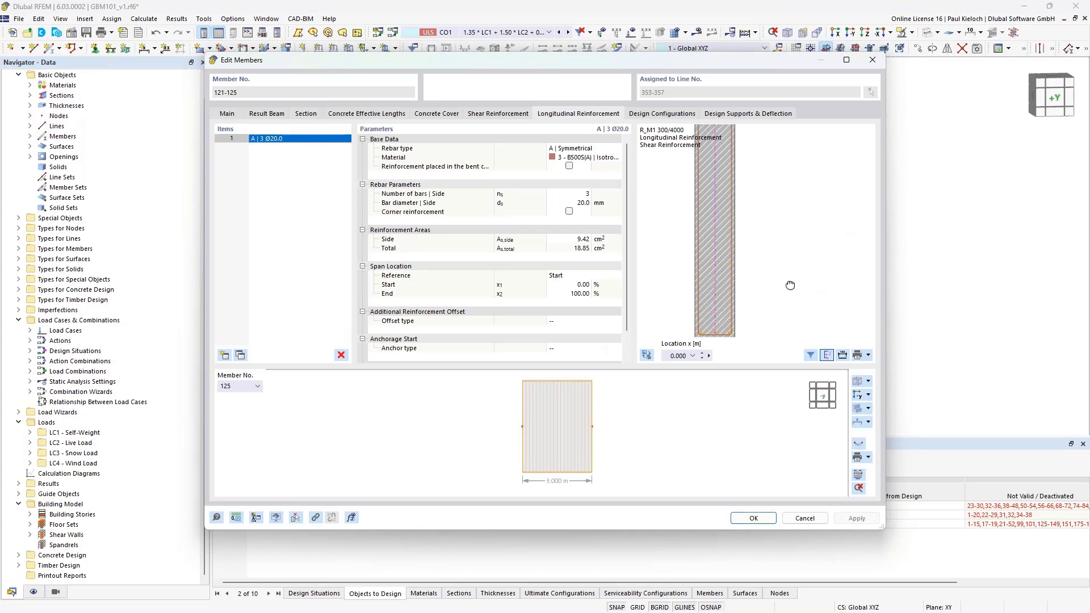
left_click(585, 149)
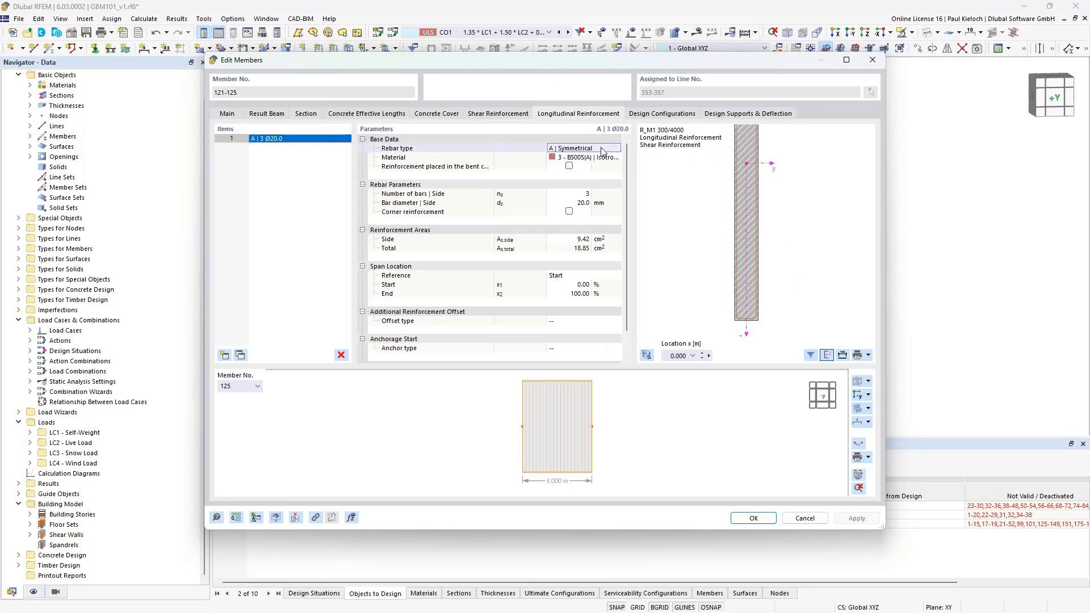
left_click(583, 151)
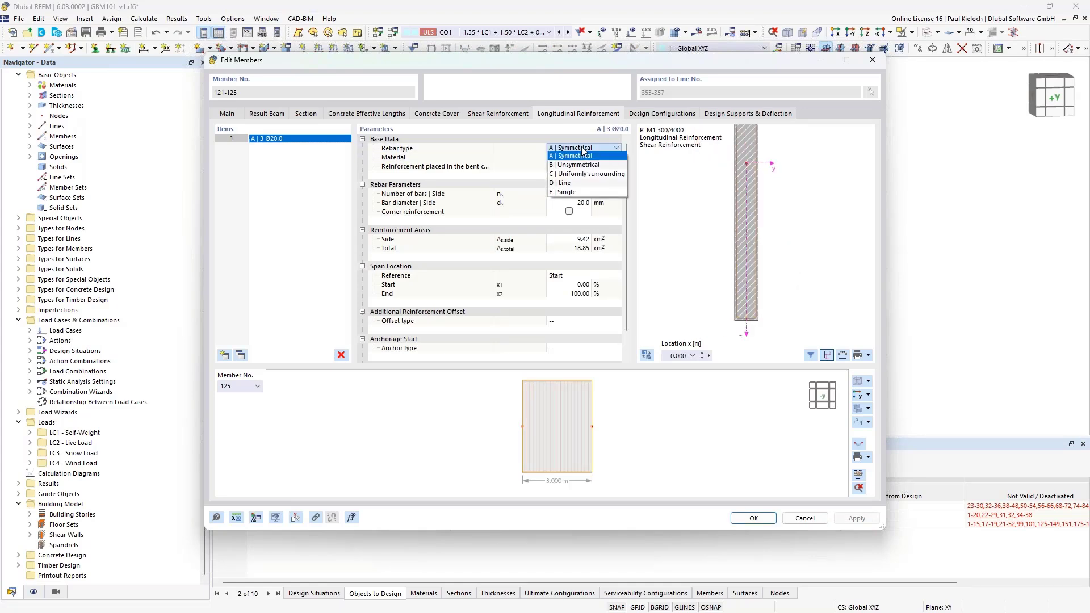
left_click(564, 182)
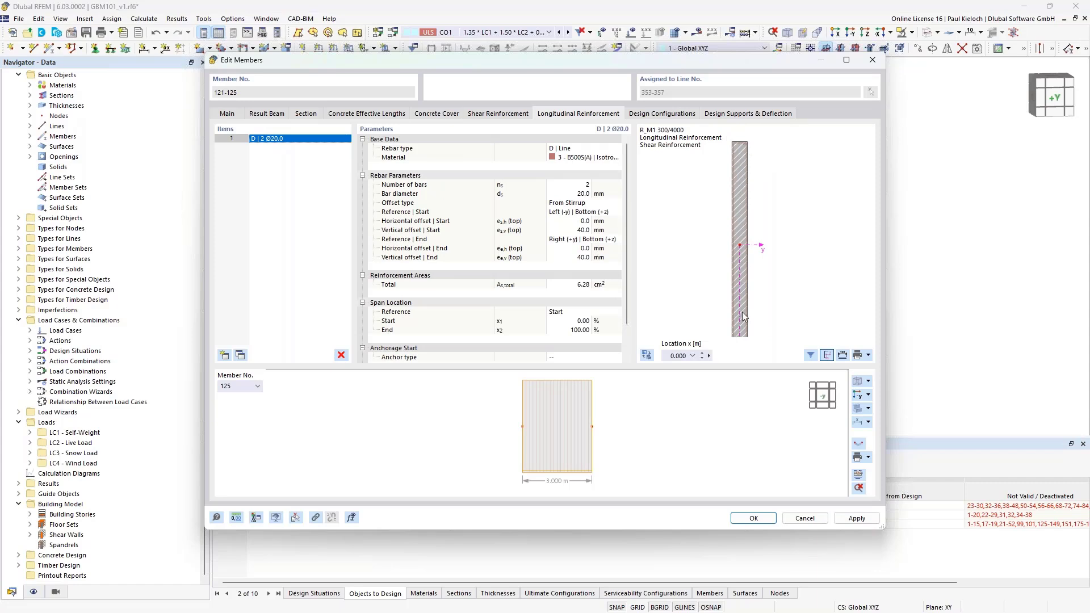
middle_click_drag(788, 251, 792, 247)
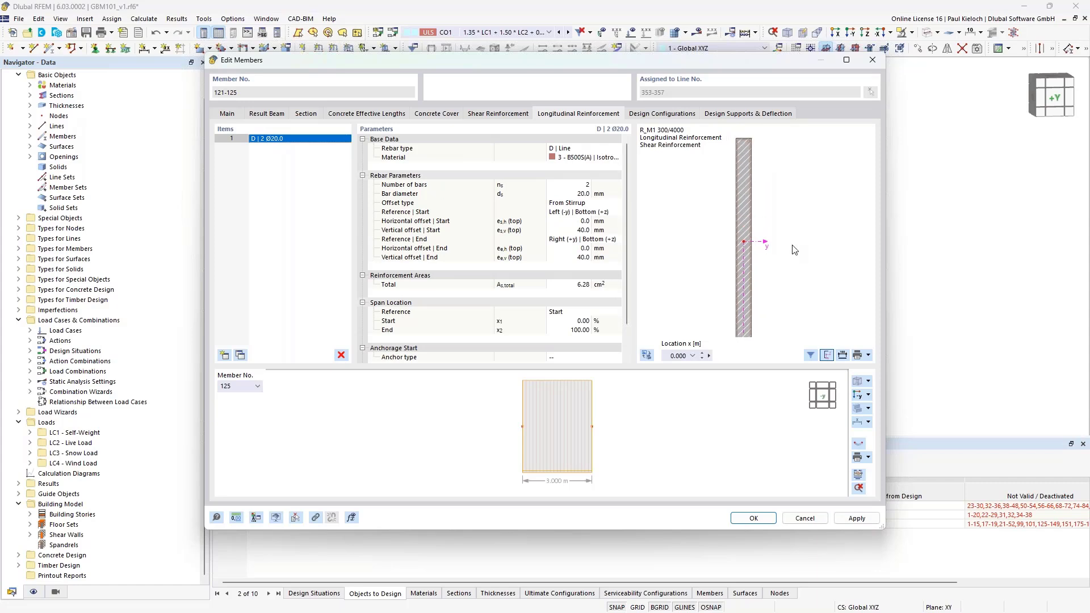
- Set the line reinforcement to 26 bars with a bar diameter of 12 mm
left_click(572, 189)
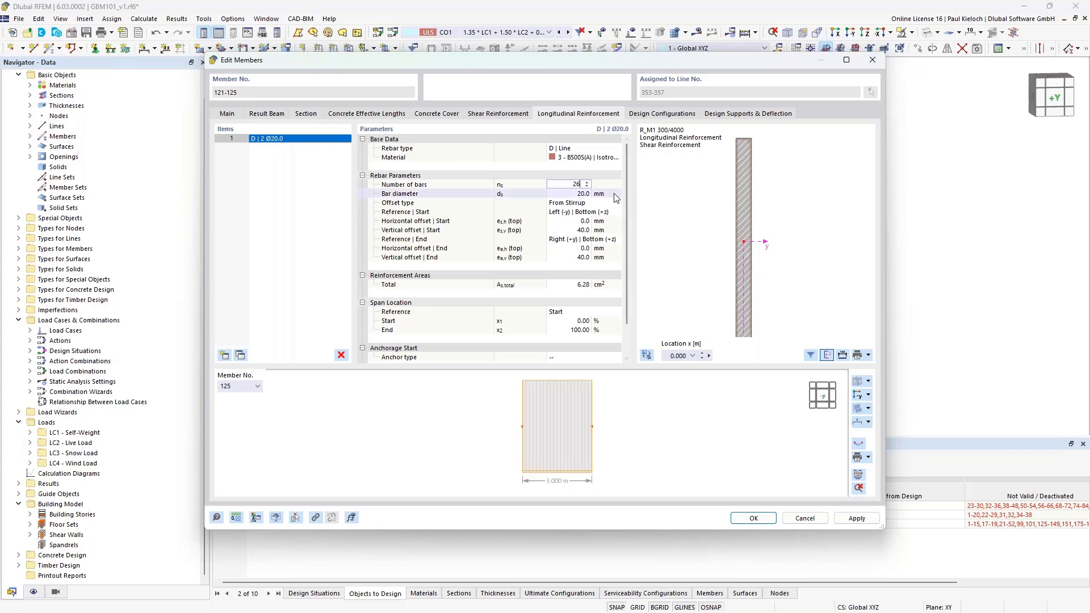
left_click(571, 196)
left_click(571, 196)
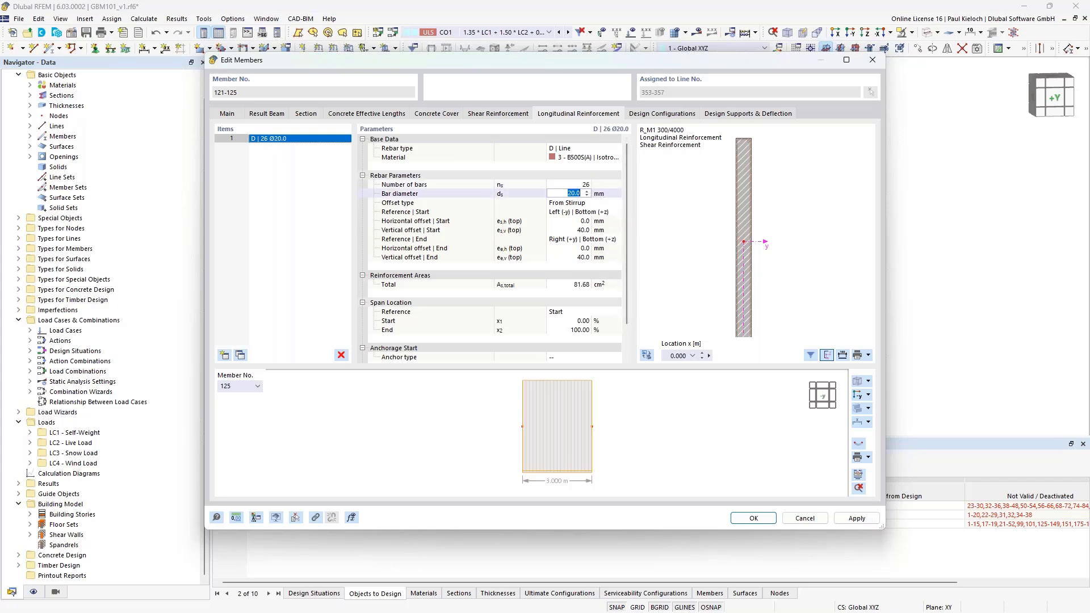
type("12")
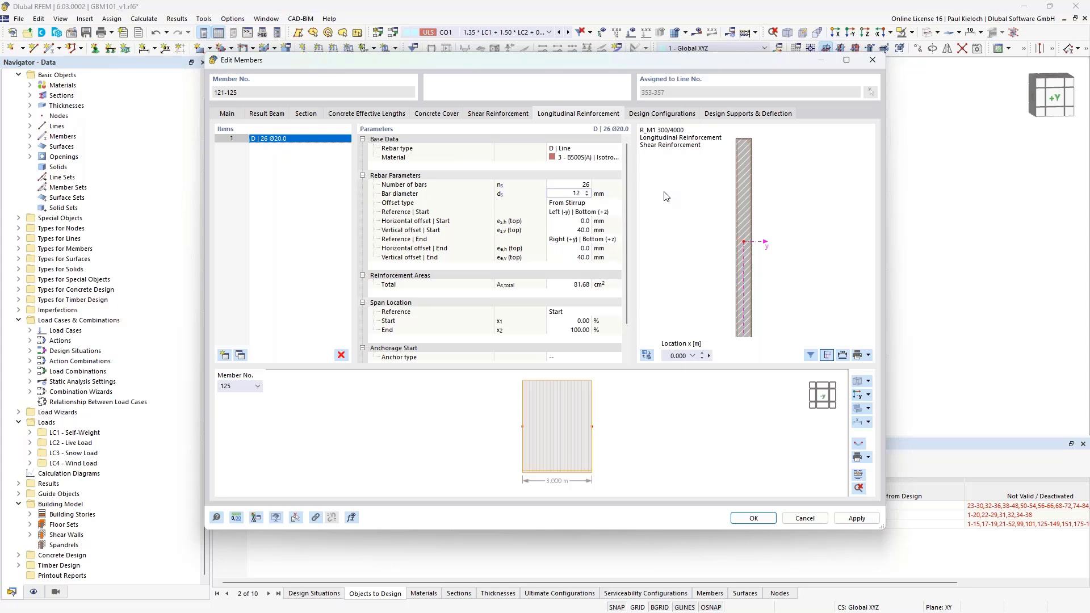
key("Tab")
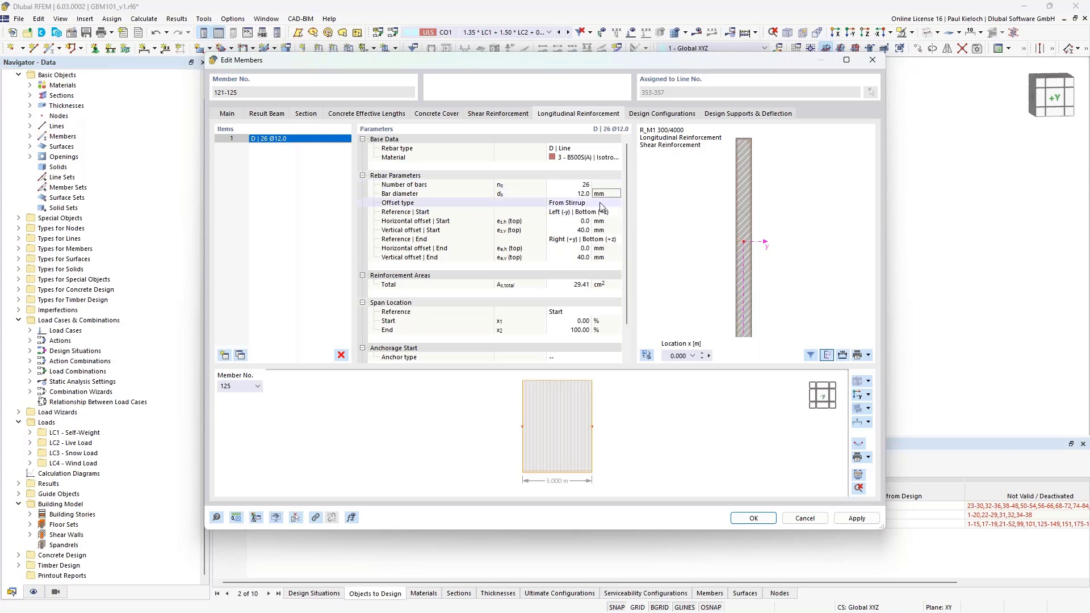
- Set the rebar line's start reference to Left (-y) | Top (-z) and its end reference to Left (-y) | Bottom (+z)
left_click(584, 212)
left_click(585, 212)
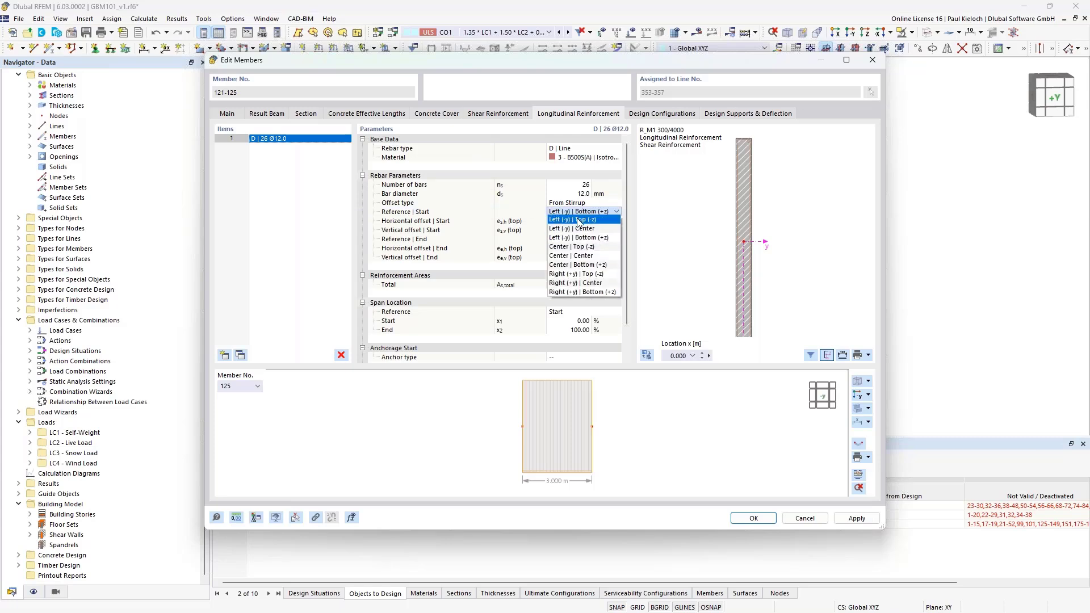
left_click(579, 221)
left_click(573, 239)
left_click(590, 241)
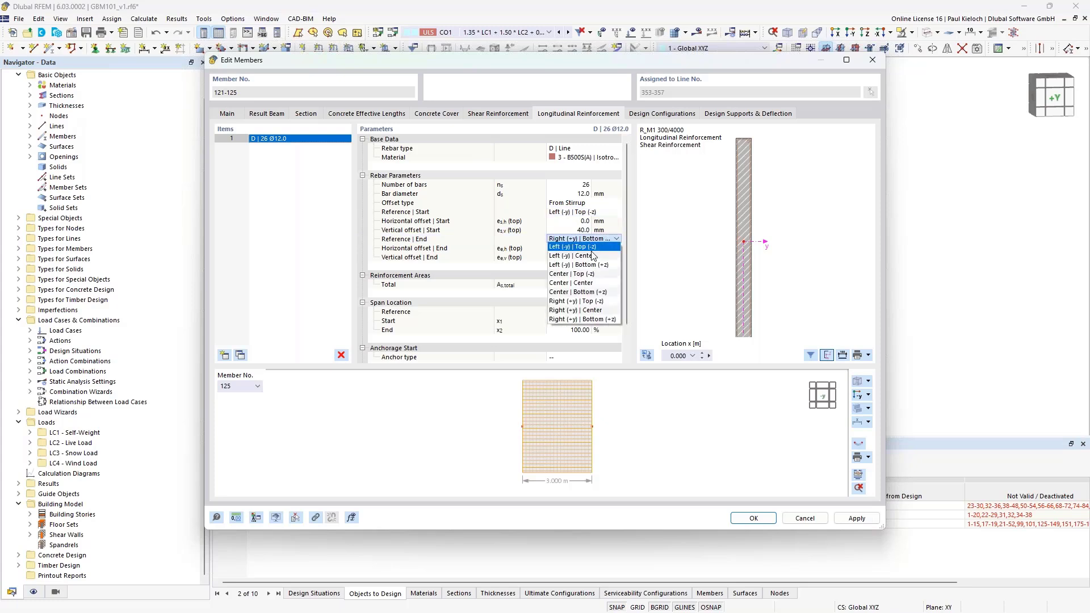
left_click(587, 265)
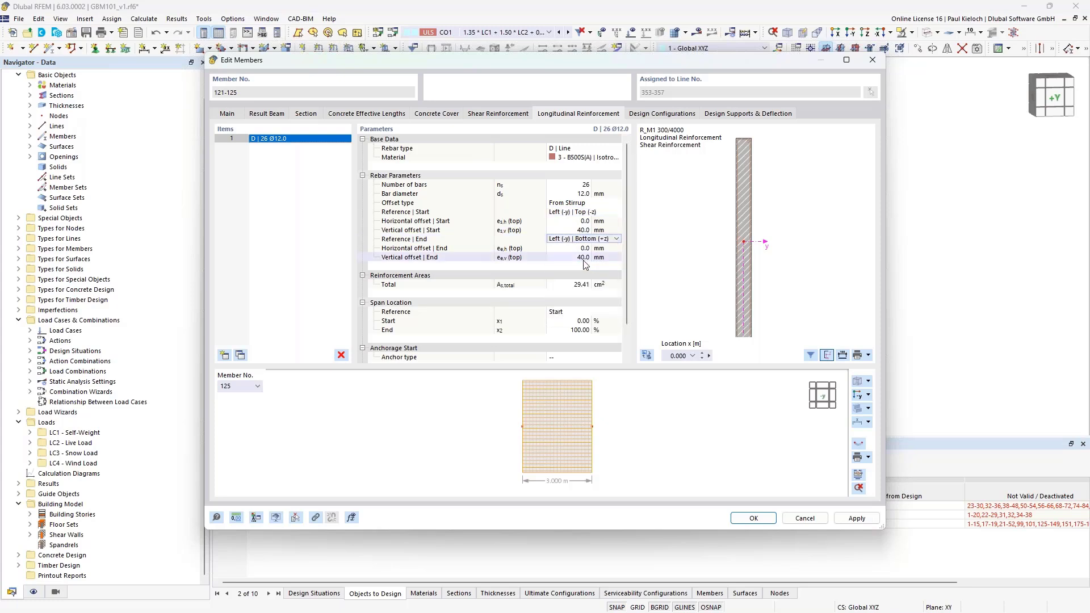
left_click(616, 230)
- Set the rebar line's vertical offsets at start and end to 20 mm and apply the change
scroll(737, 150, "up", 6)
scroll(747, 233, "up", 3)
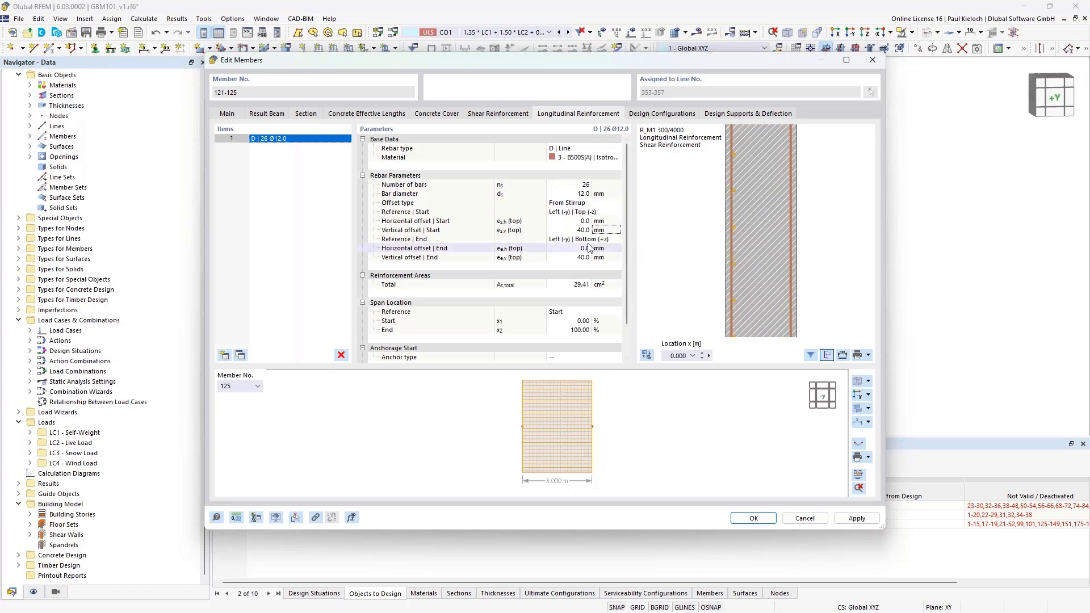
scroll(751, 229, "down", 2)
scroll(755, 245, "down", 3)
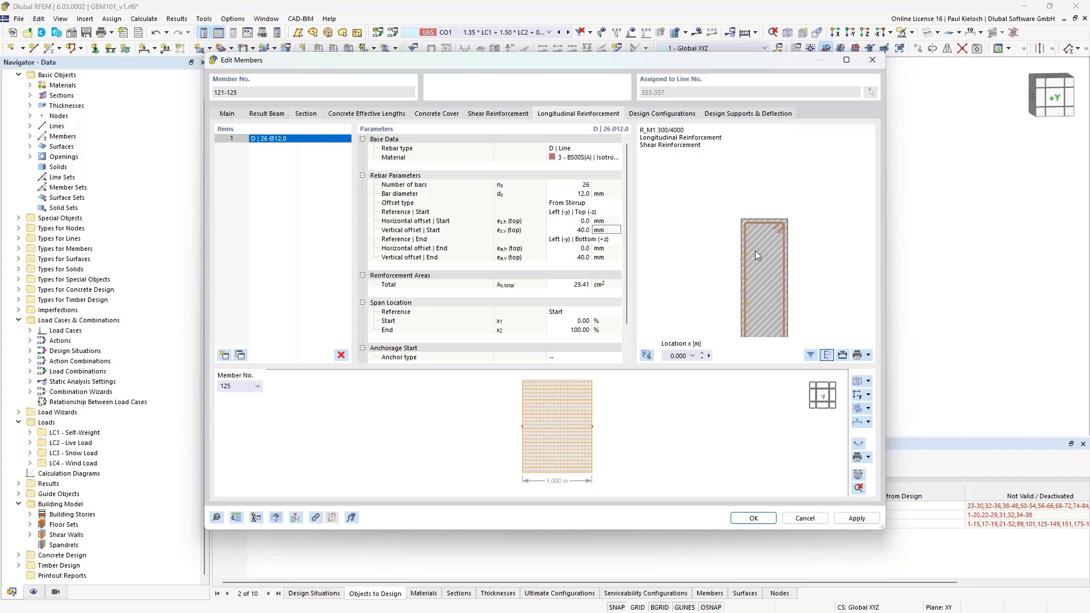
left_click(573, 229)
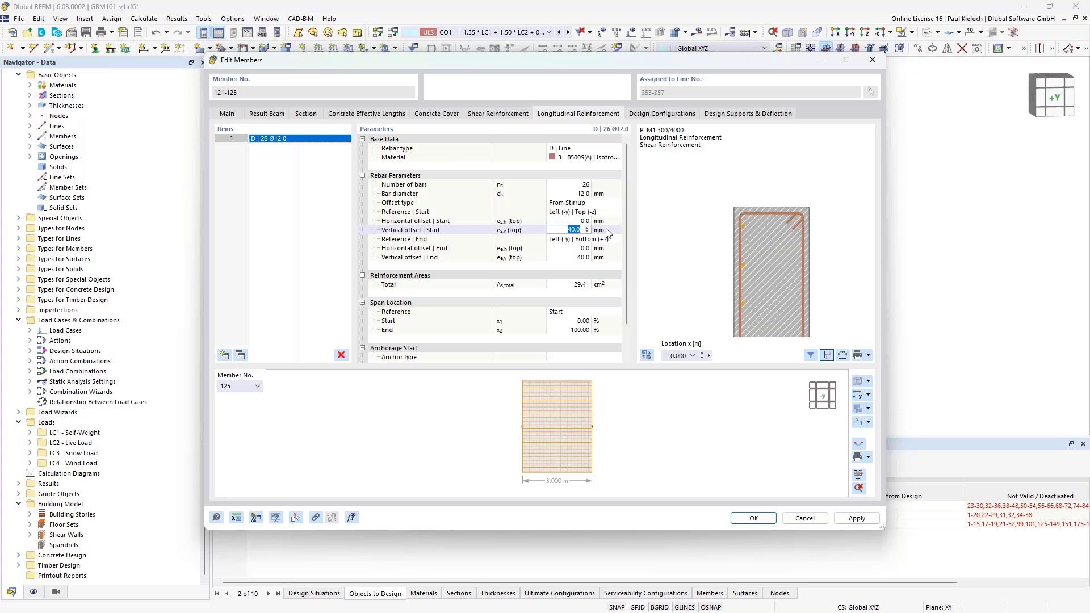
type("20")
left_click(608, 257)
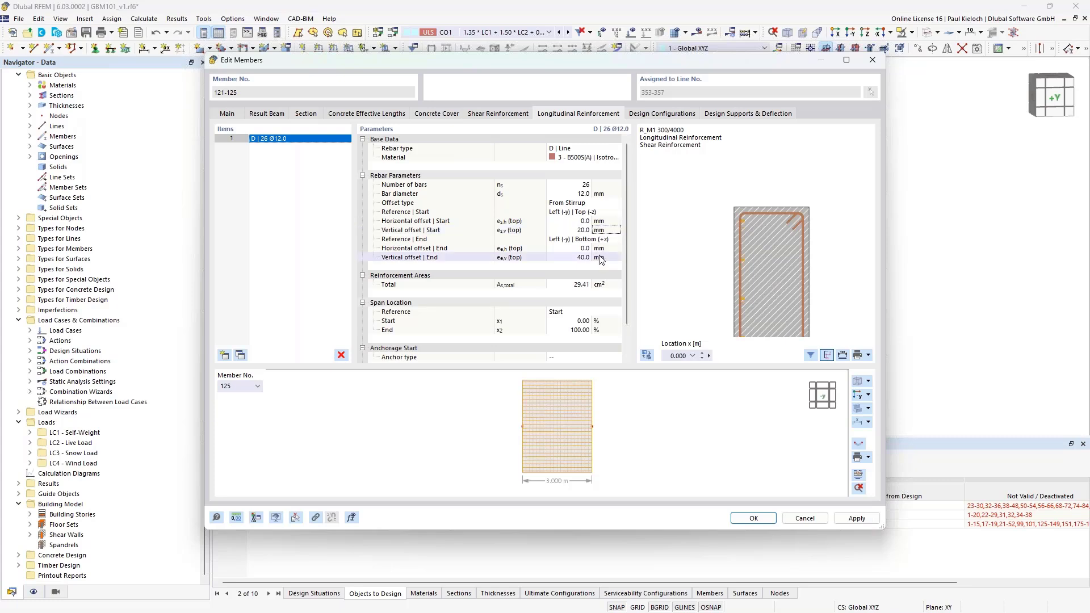
type("20")
left_click(607, 257)
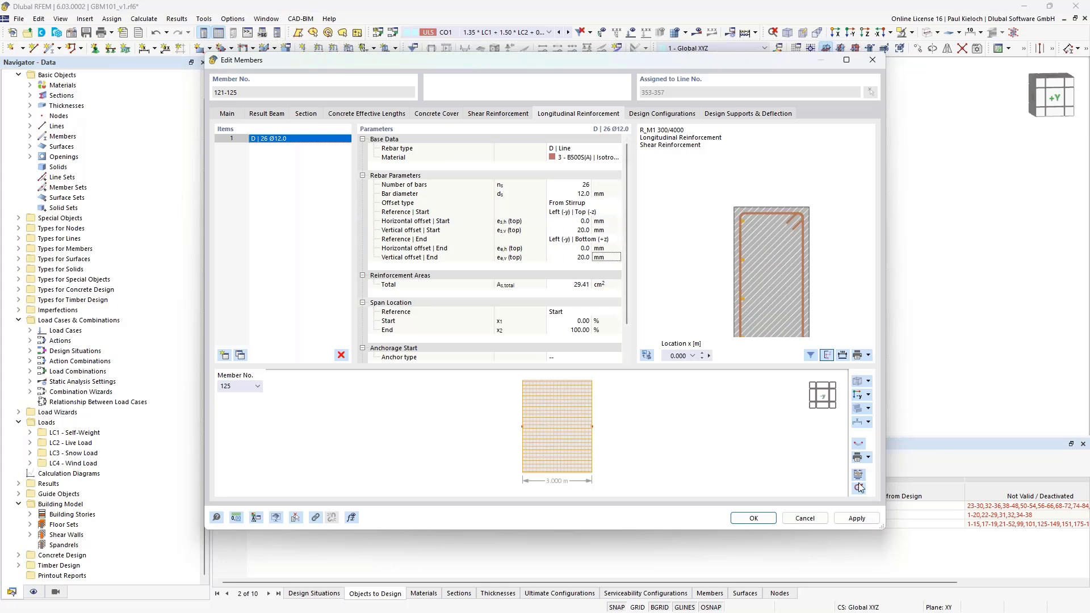
left_click(857, 518)
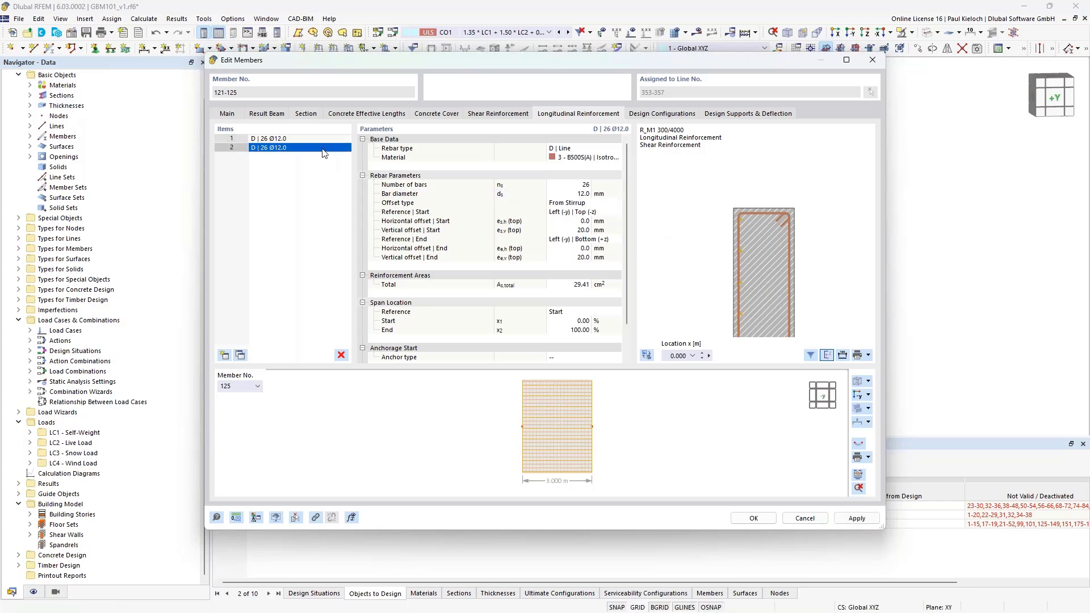
- Set the second rebar item's start reference to Right (+y) | Top (-z) and end reference to Right (+y) | Bottom (+z), and apply the change
left_click(608, 215)
left_click(617, 212)
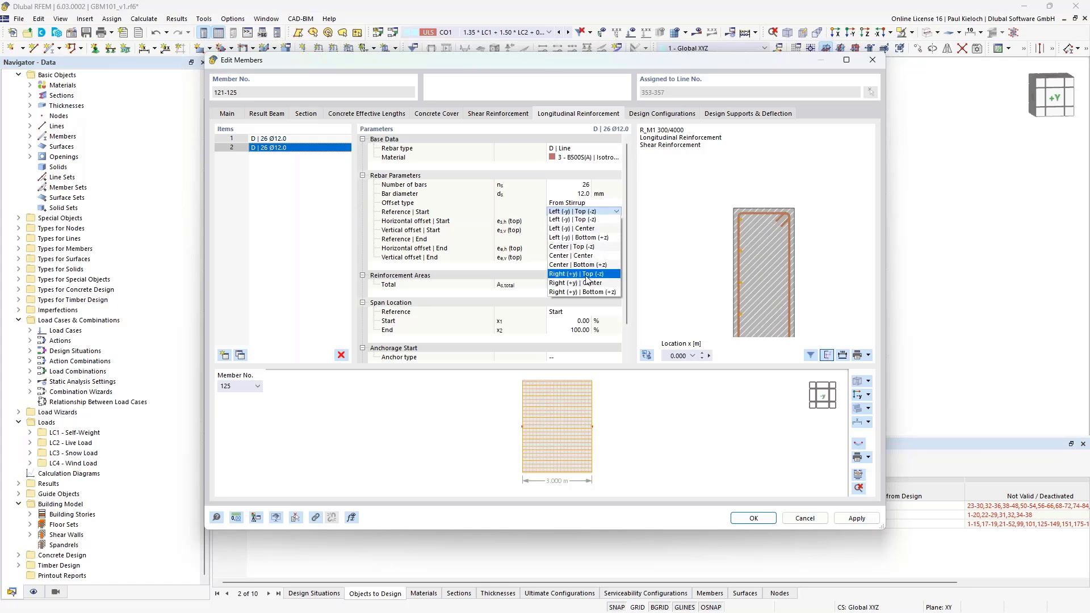
left_click(589, 275)
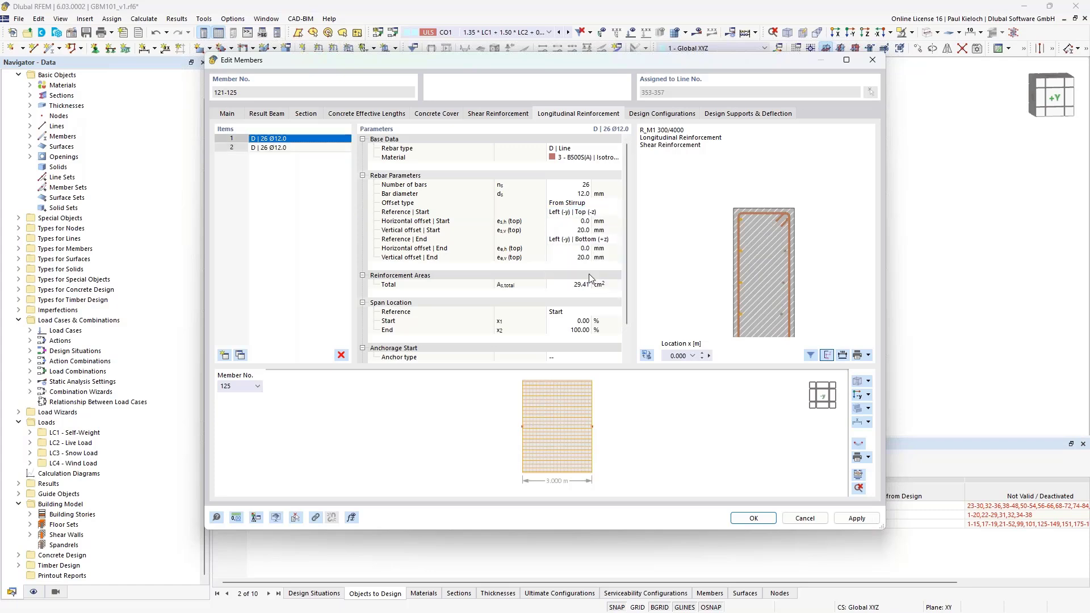
left_click(340, 148)
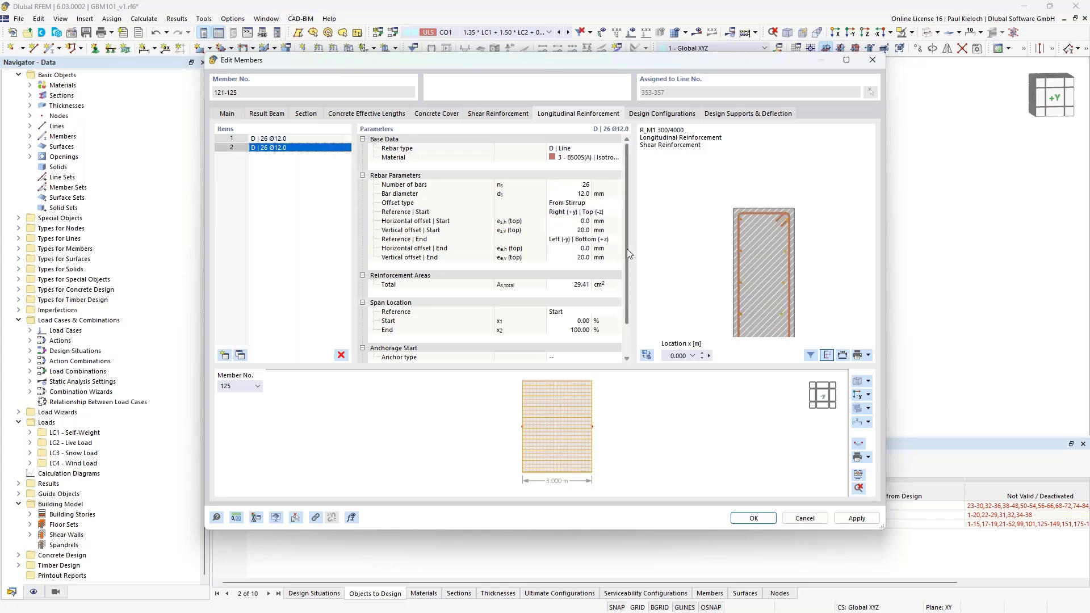
left_click(615, 239)
left_click(615, 241)
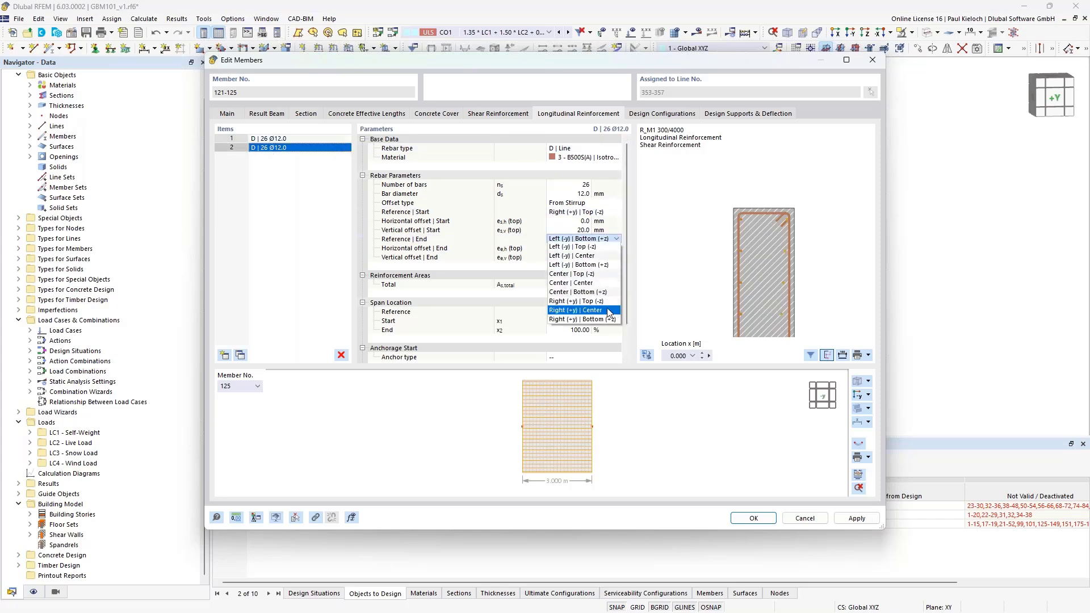
left_click(613, 318)
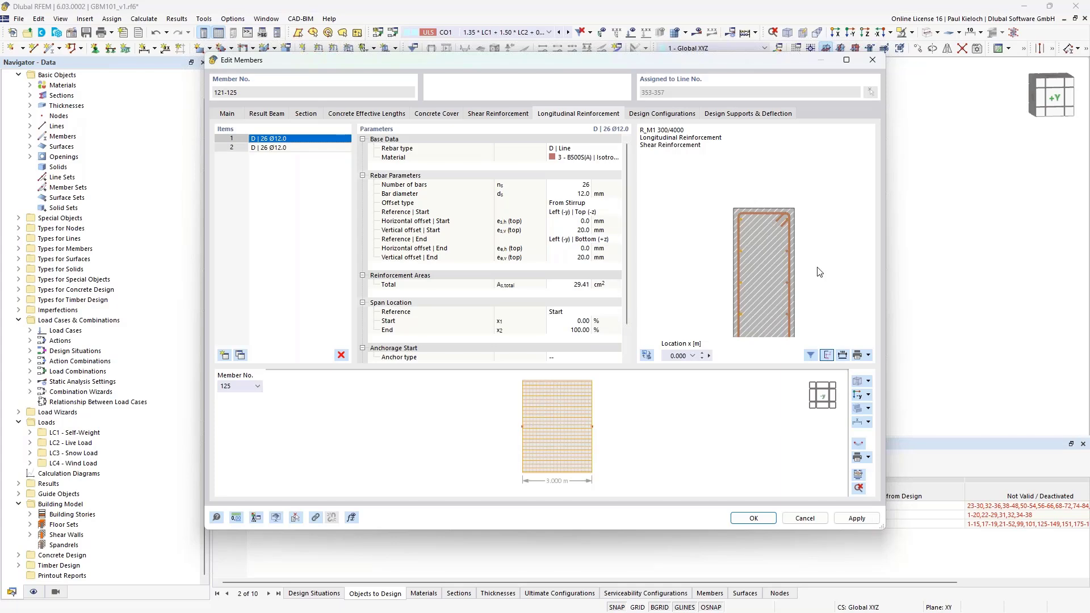
left_click(857, 518)
- Examine the longitudinal bar layout on both wall faces in the section preview
middle_click_drag(779, 145, 777, 183)
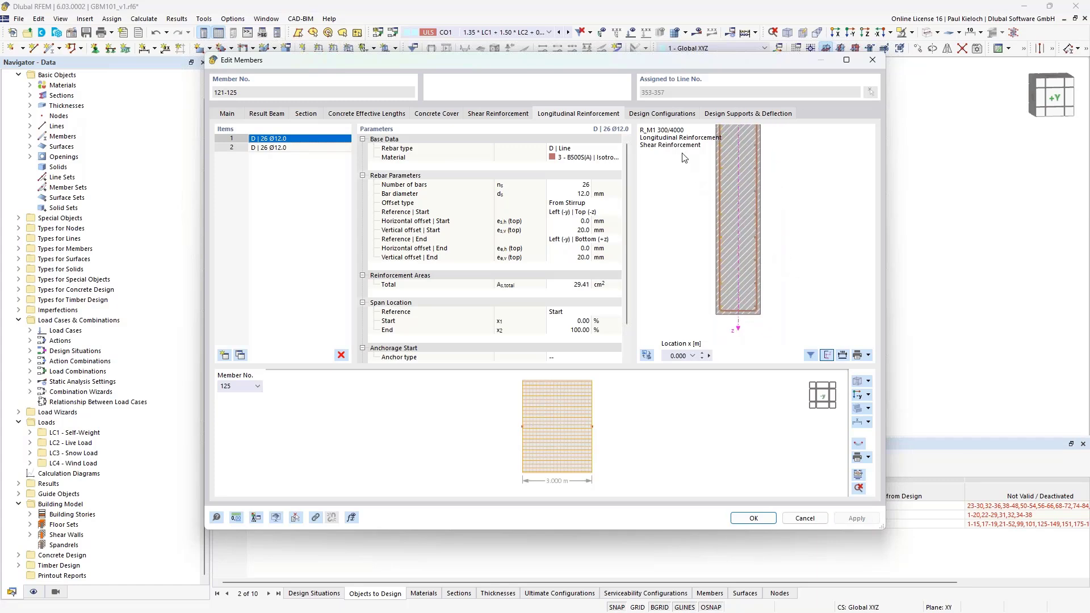
scroll(763, 253, "down", 2)
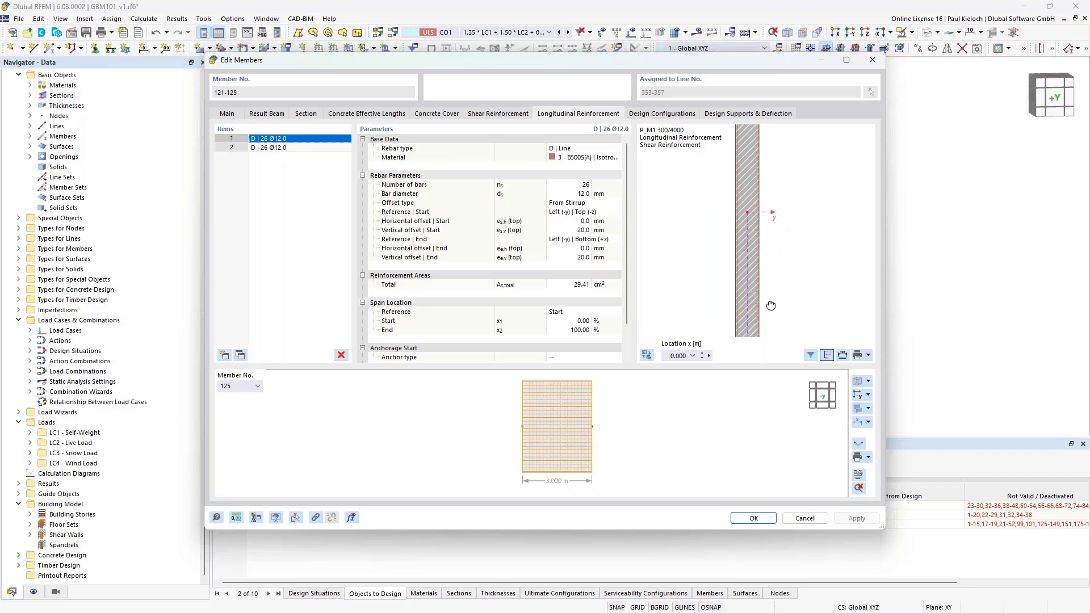
scroll(747, 223, "up", 3)
scroll(747, 223, "down", 1)
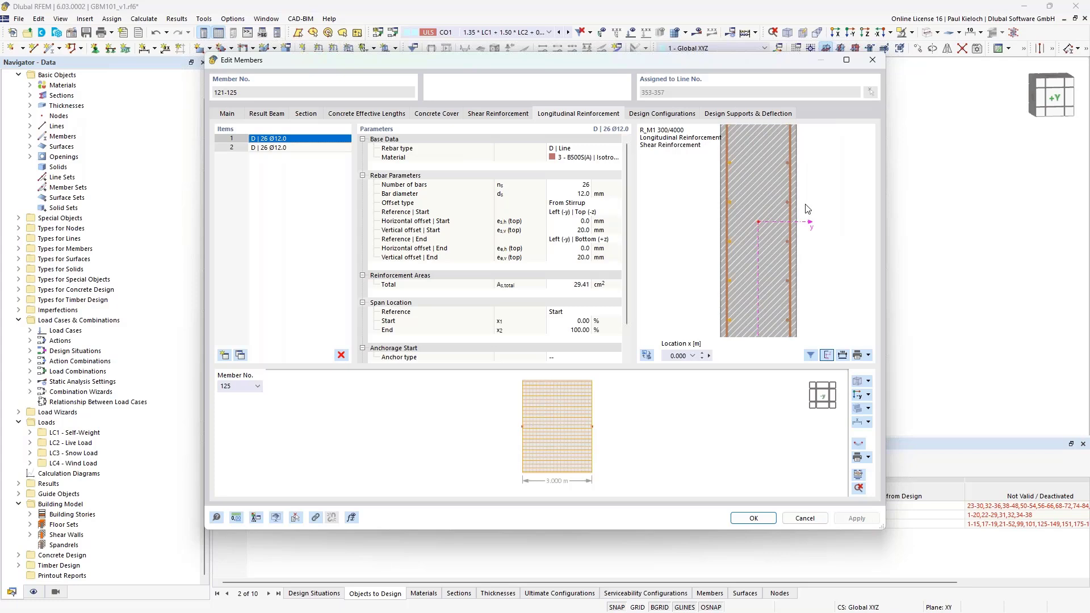
mouse_move(806, 187)
middle_mouse_down()
mouse_move(806, 197)
mouse_move(819, 195)
middle_mouse_up()
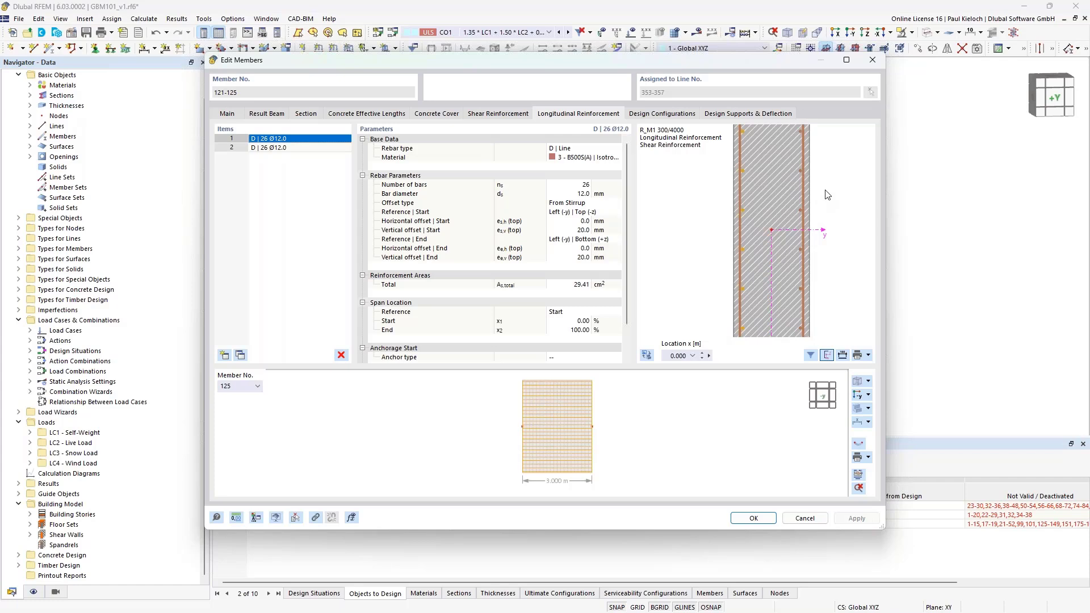
- Enable crossties over free rebars in the shear reinforcement of members 121-125
left_click(518, 116)
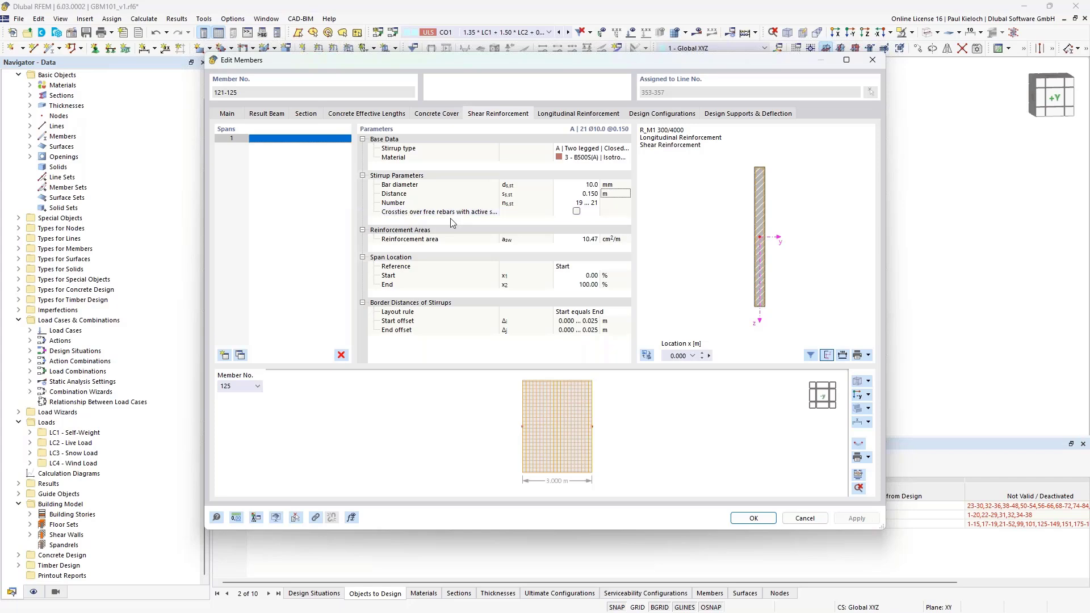
scroll(757, 171, "up", 5)
scroll(757, 170, "up", 3)
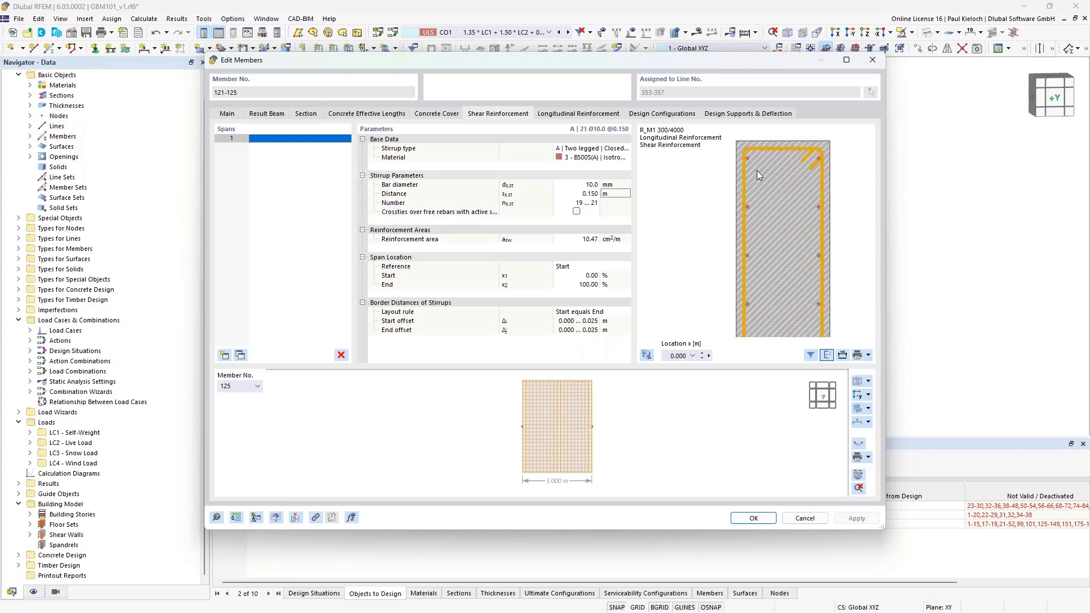
middle_click_drag(832, 161, 806, 178)
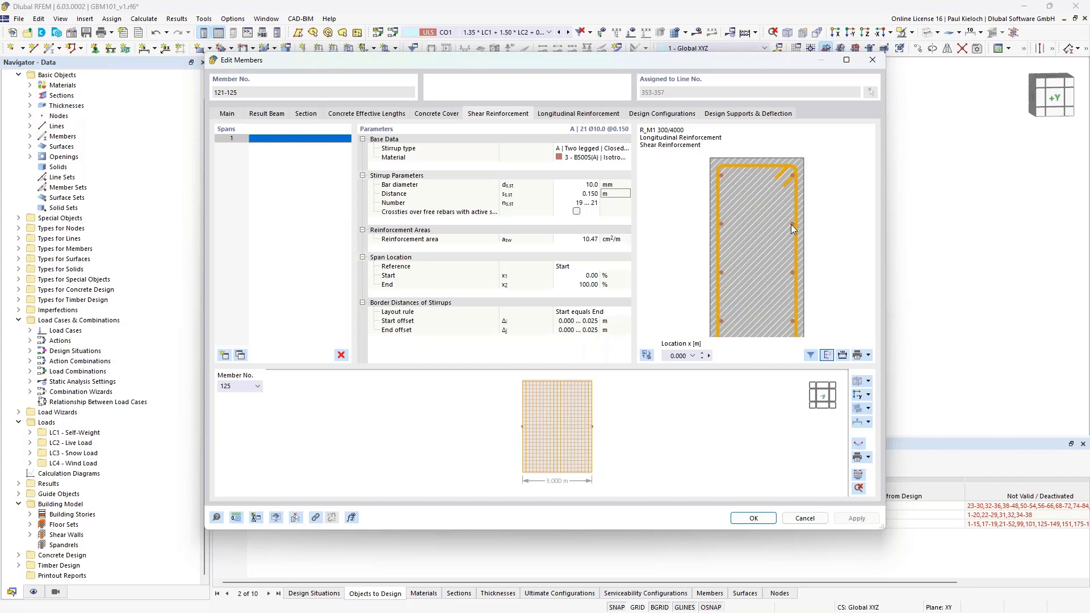
left_click(577, 213)
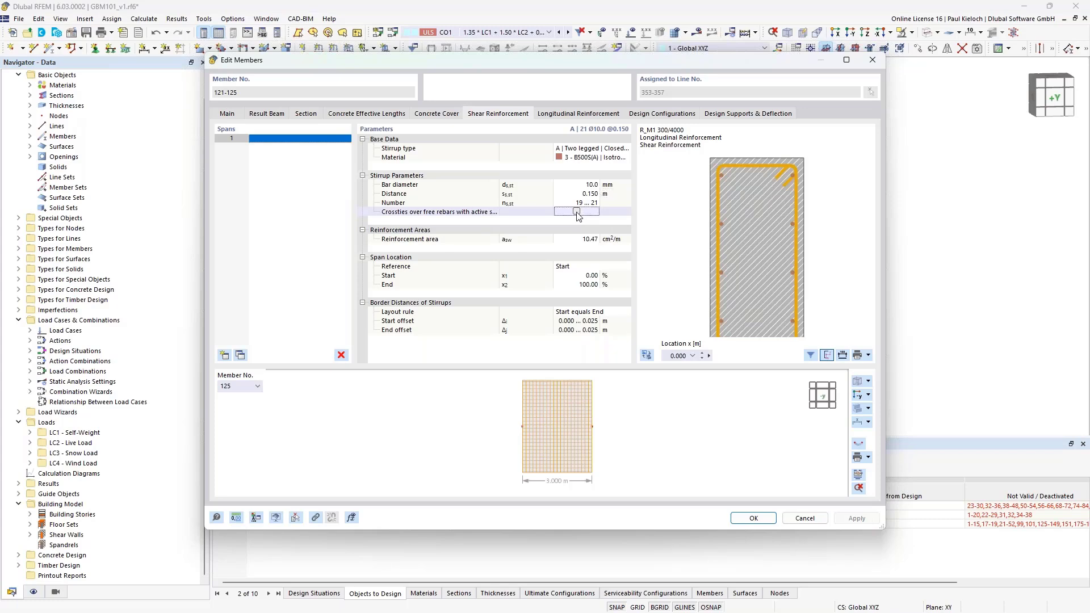
left_click(577, 212)
scroll(776, 233, "down", 3)
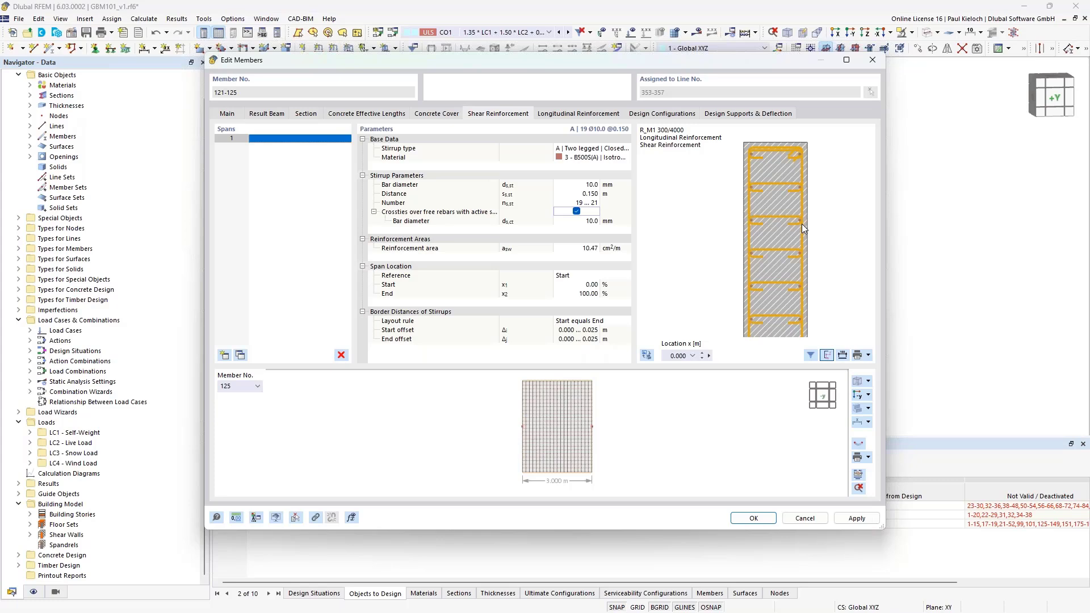
- Remove the crossties at selected bars in the upper part of the wall section to widen their spacing
scroll(792, 168, "up", 2)
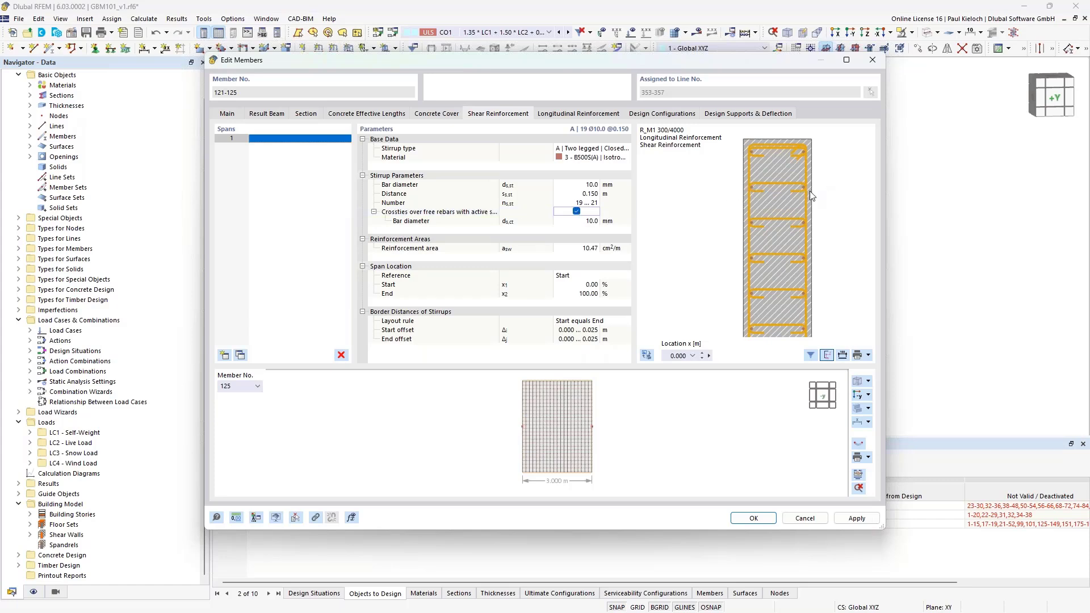
mouse_move(855, 192)
middle_mouse_down()
mouse_move(820, 202)
mouse_move(836, 201)
middle_mouse_up()
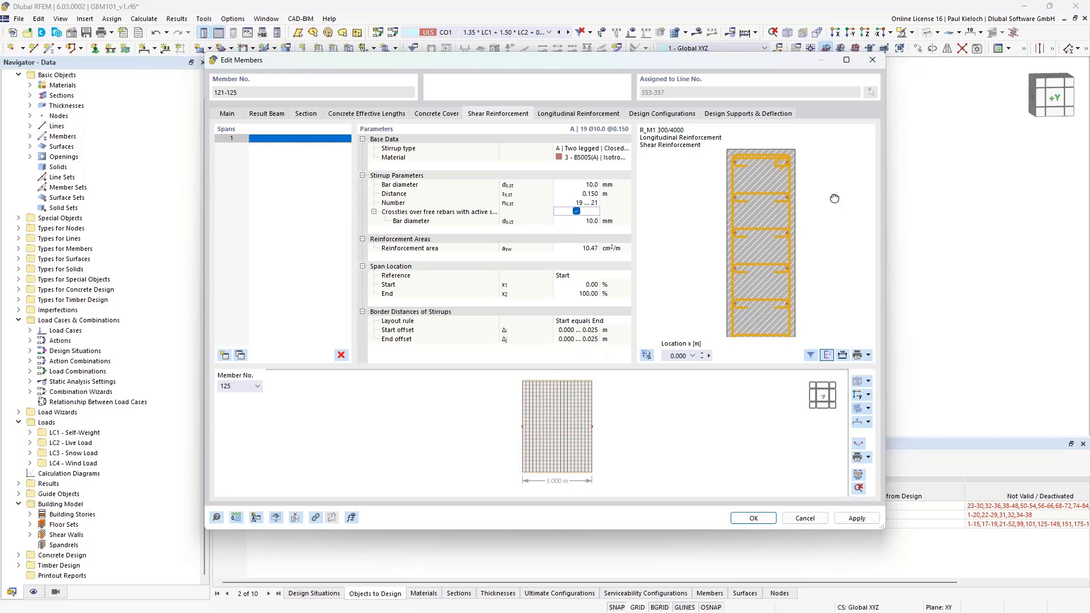
left_click(735, 198)
left_click(736, 233)
scroll(761, 173, "down", 3)
middle_click_drag(764, 290, 748, 202)
left_click(742, 203)
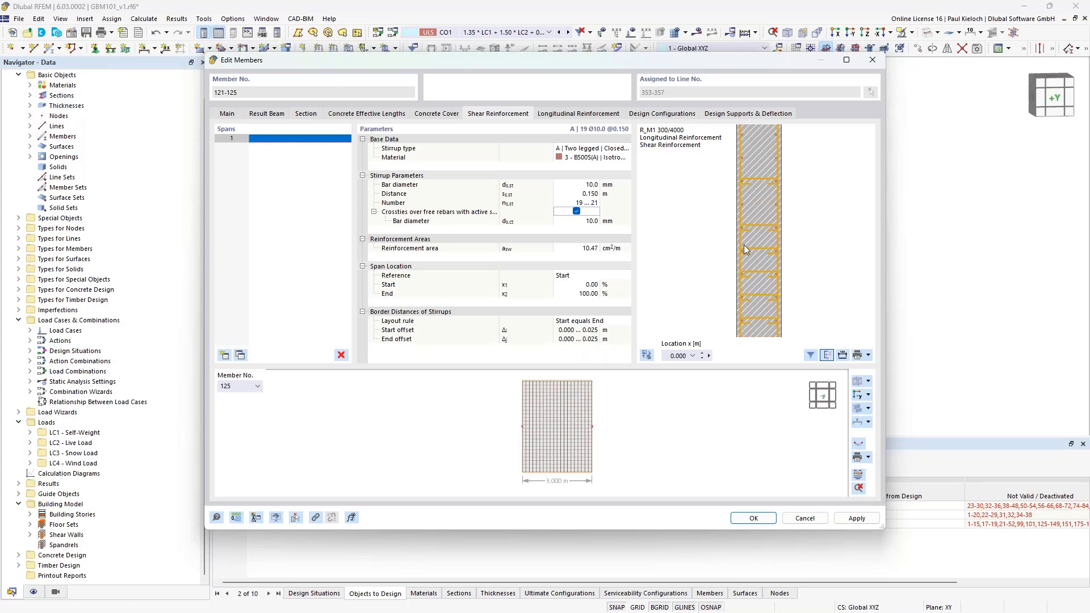
left_click(742, 229)
left_click(743, 250)
- Remove the crossties at selected bars in the middle part of the wall section, around its centroid
scroll(798, 269, "down", 3)
middle_click_drag(796, 260, 788, 164)
left_click(747, 184)
left_click(750, 208)
left_click(747, 224)
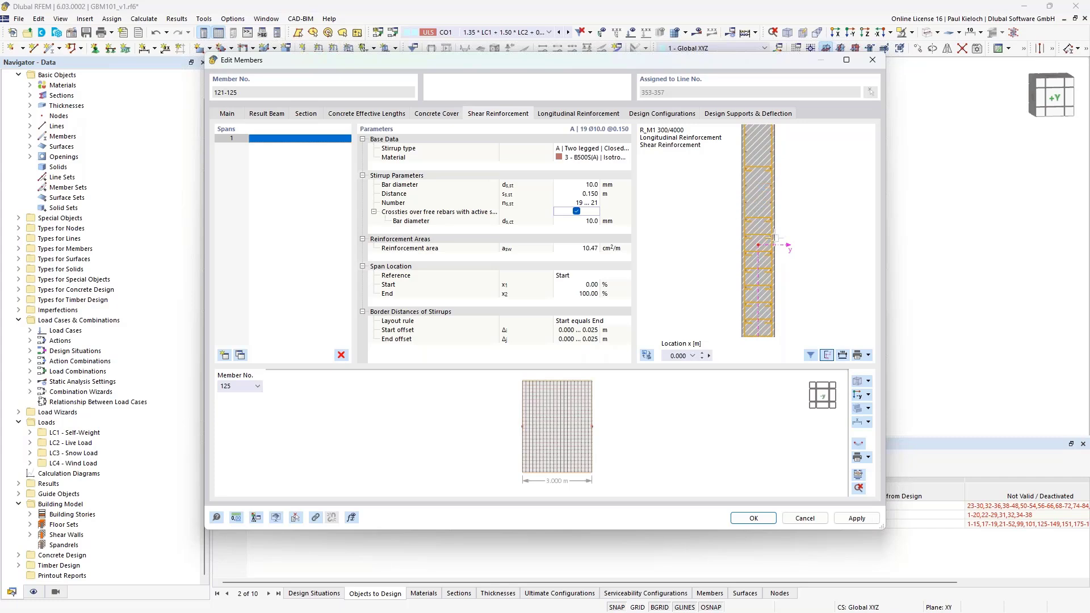
middle_click_drag(806, 312, 811, 274)
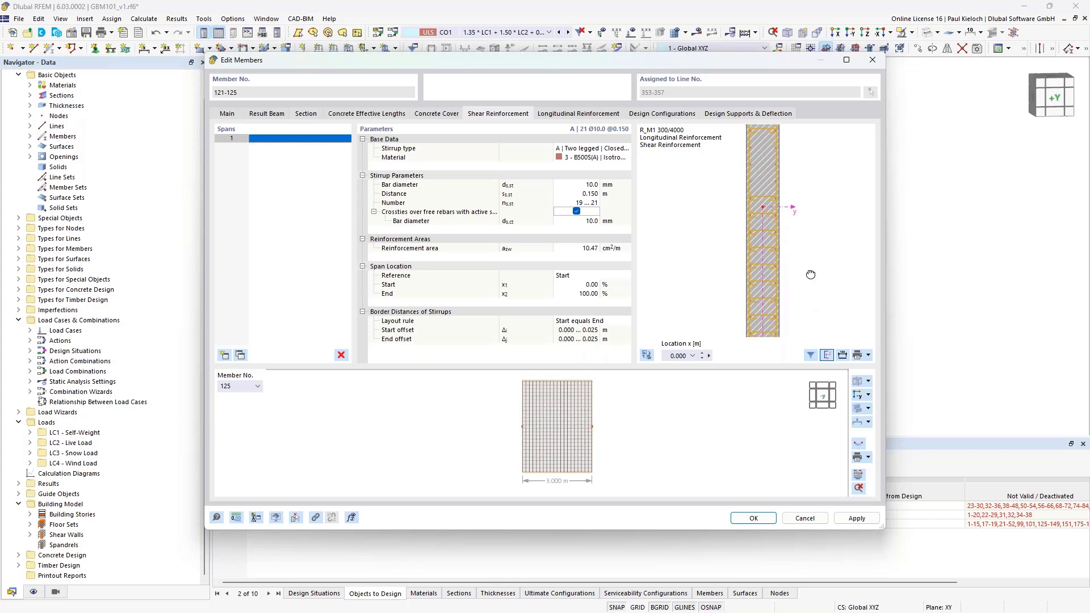
left_click(753, 225)
left_click(753, 233)
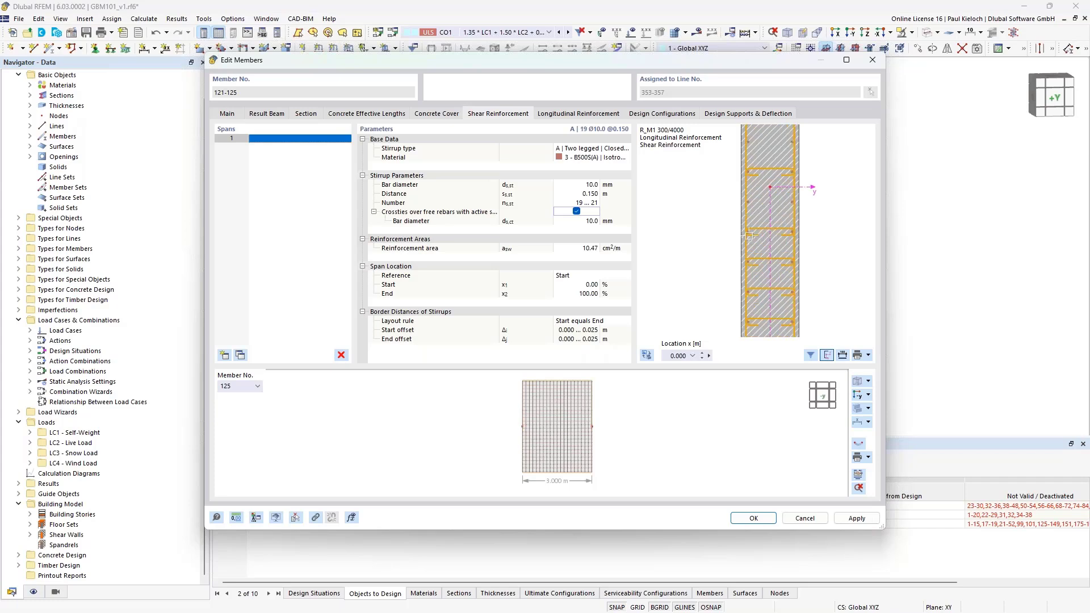
- Remove the crossties at selected bars in the lower part of the wall section and confirm the member changes
left_click(750, 262)
scroll(793, 223, "down", 3)
middle_click_drag(804, 269, 789, 176)
scroll(758, 192, "up", 2)
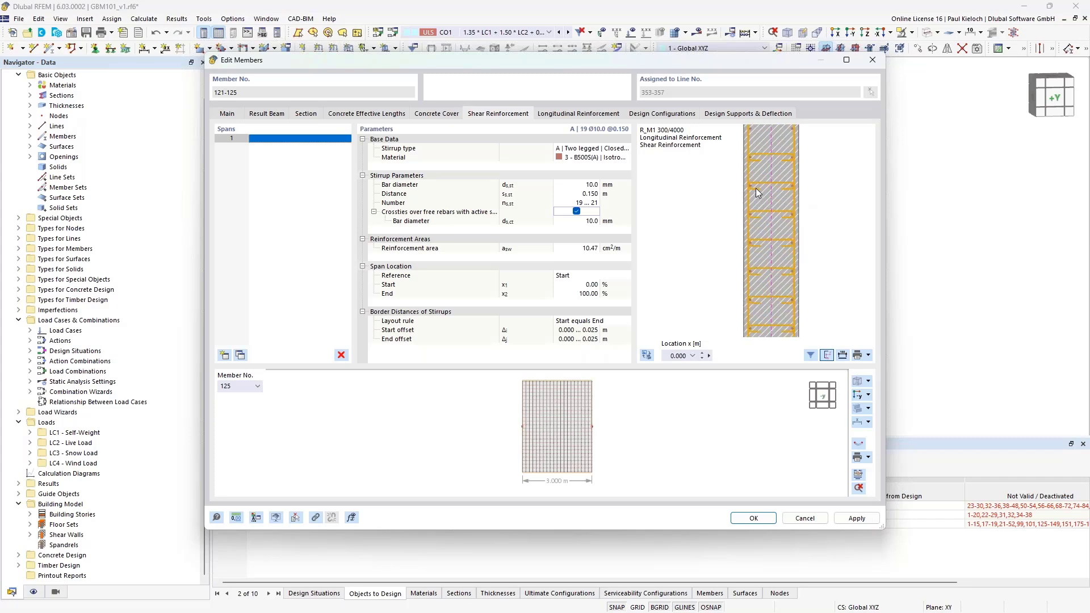
left_click(749, 244)
left_click(753, 190)
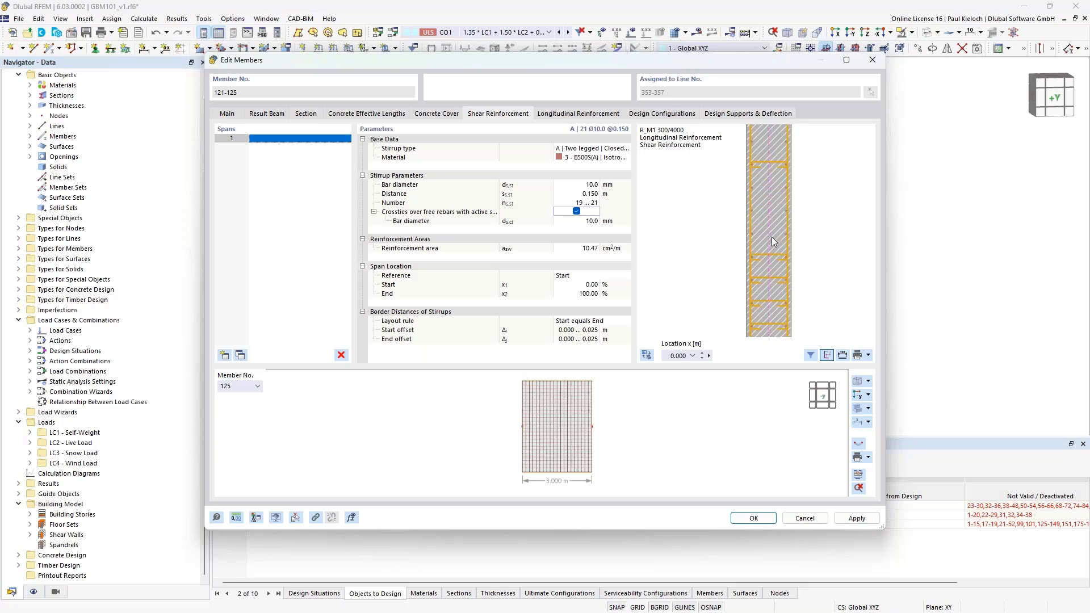
scroll(751, 203, "down", 2)
left_click(741, 204)
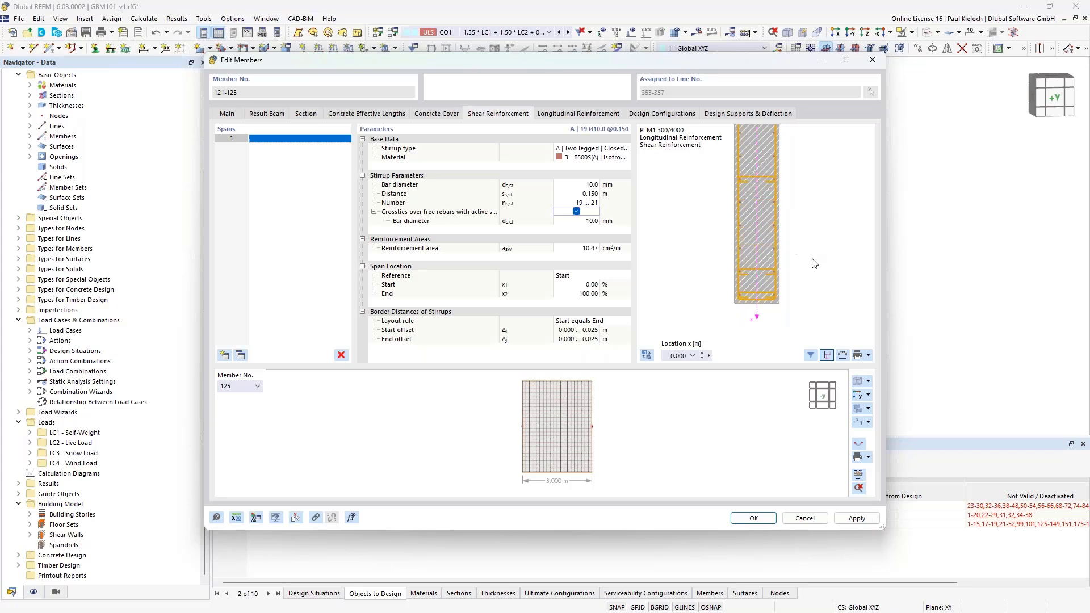
left_click(861, 523)
left_click(753, 518)
- Show the concrete design types in the model, examine the shear wall's reinforcement cage down to its base, and hide them again
middle_click_drag(753, 261, 676, 241)
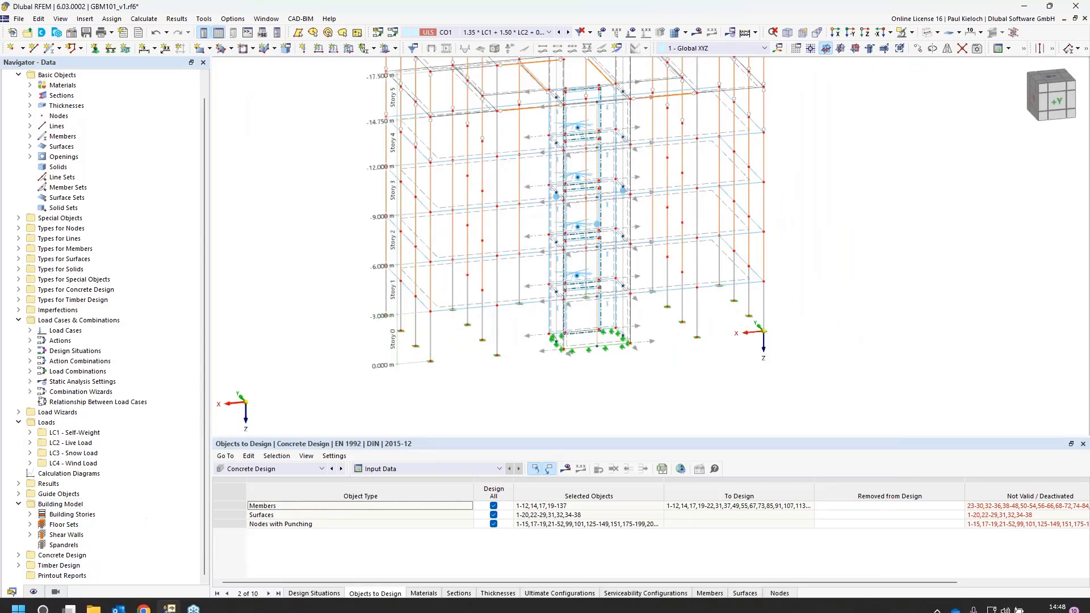
left_click(34, 591)
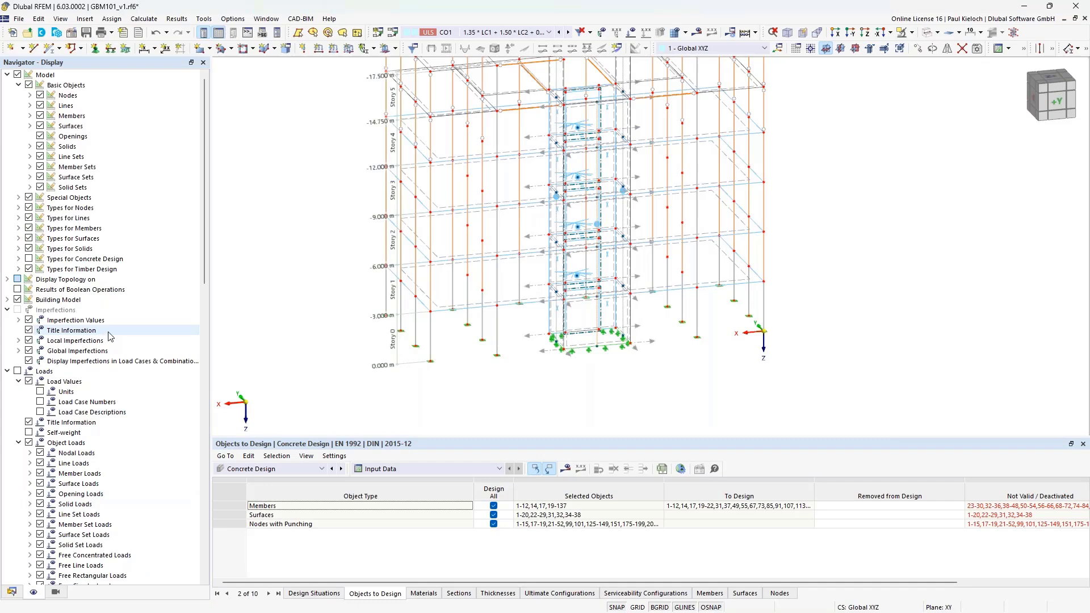
left_click(29, 260)
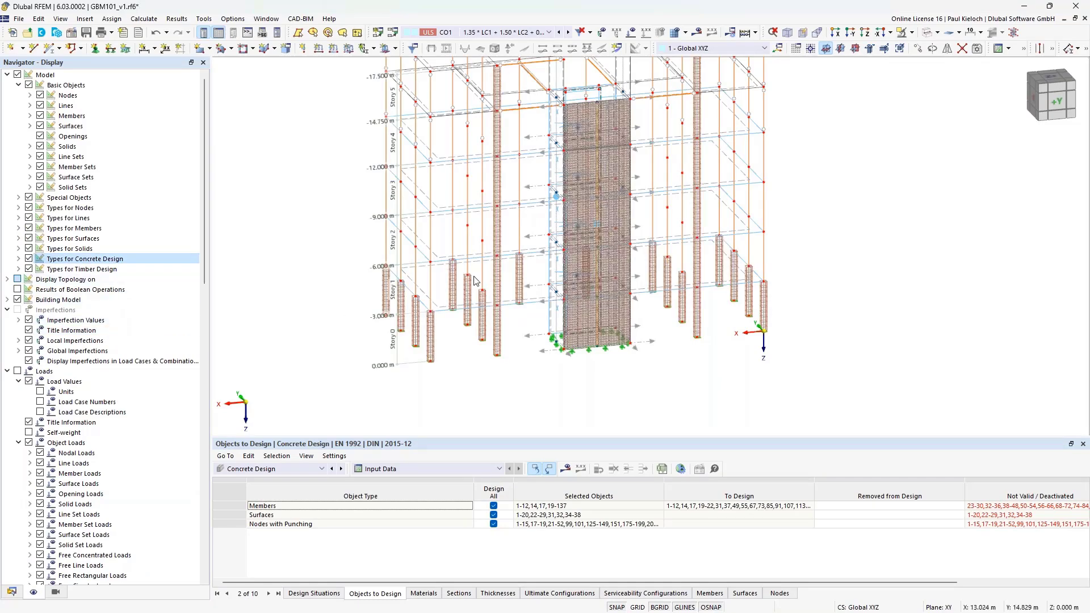
scroll(476, 280, "up", 1)
scroll(476, 280, "up", 6)
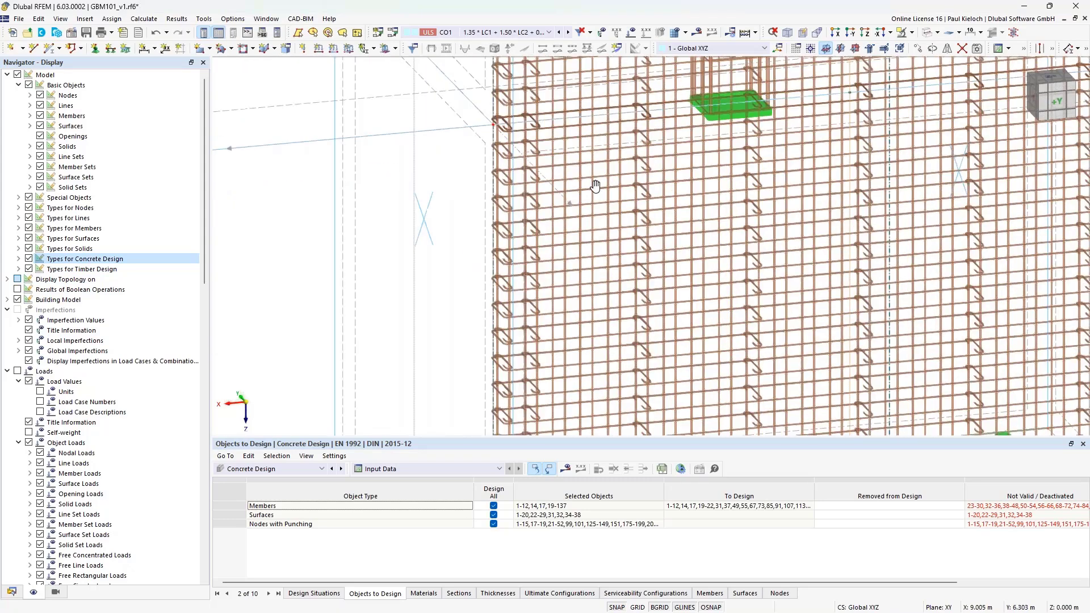
scroll(595, 186, "down", 5)
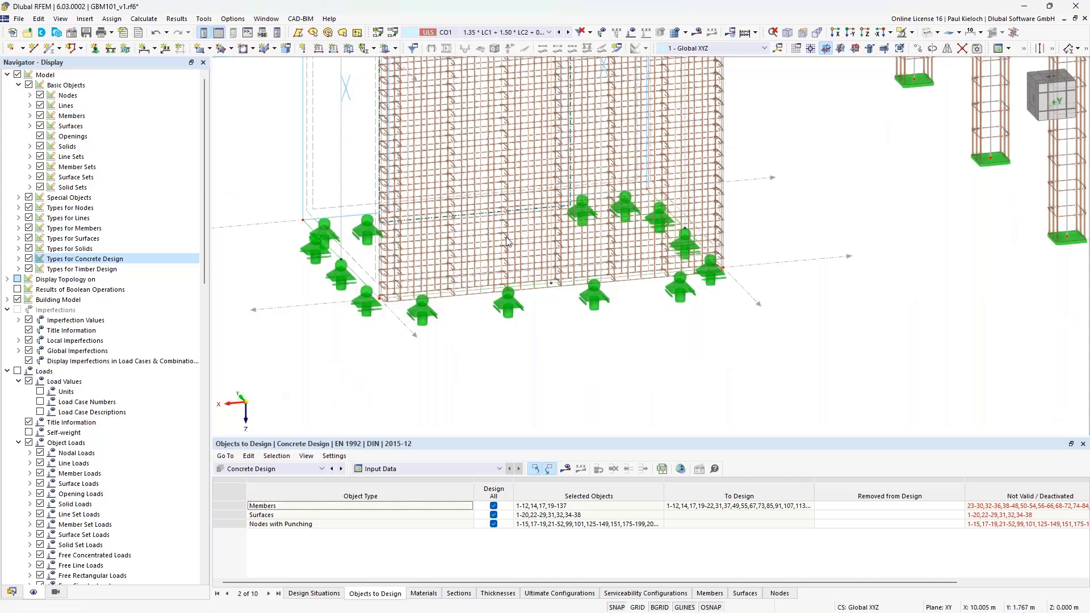
left_click(29, 259)
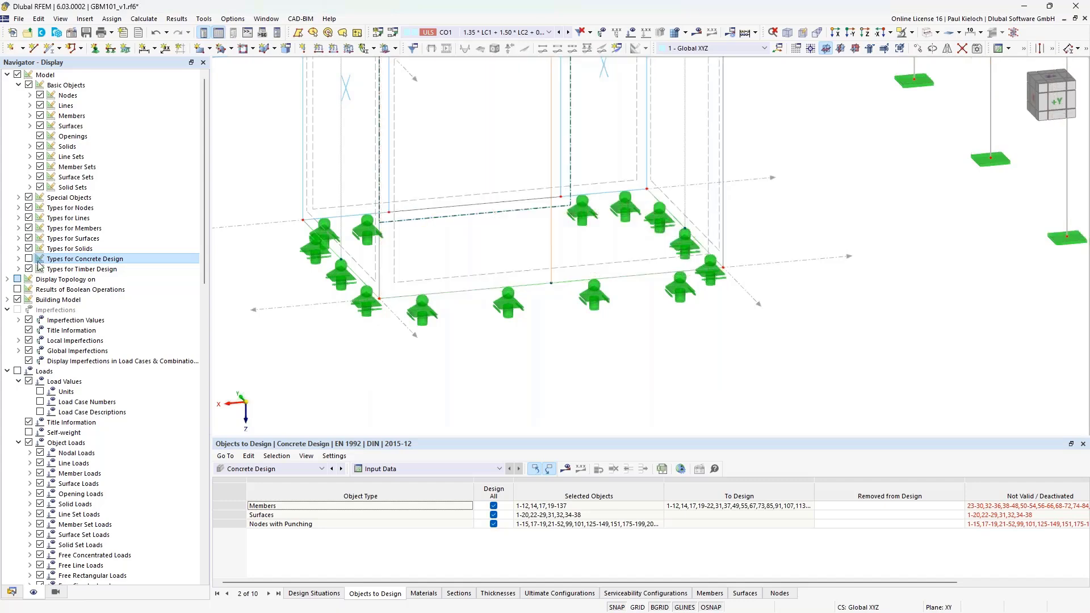
- Turn off Design All for Members, Surfaces and Nodes with Punching in the Concrete Design objects
scroll(562, 232, "down", 3)
scroll(566, 242, "up", 3)
middle_click_drag(566, 242, 596, 290, "ctrl")
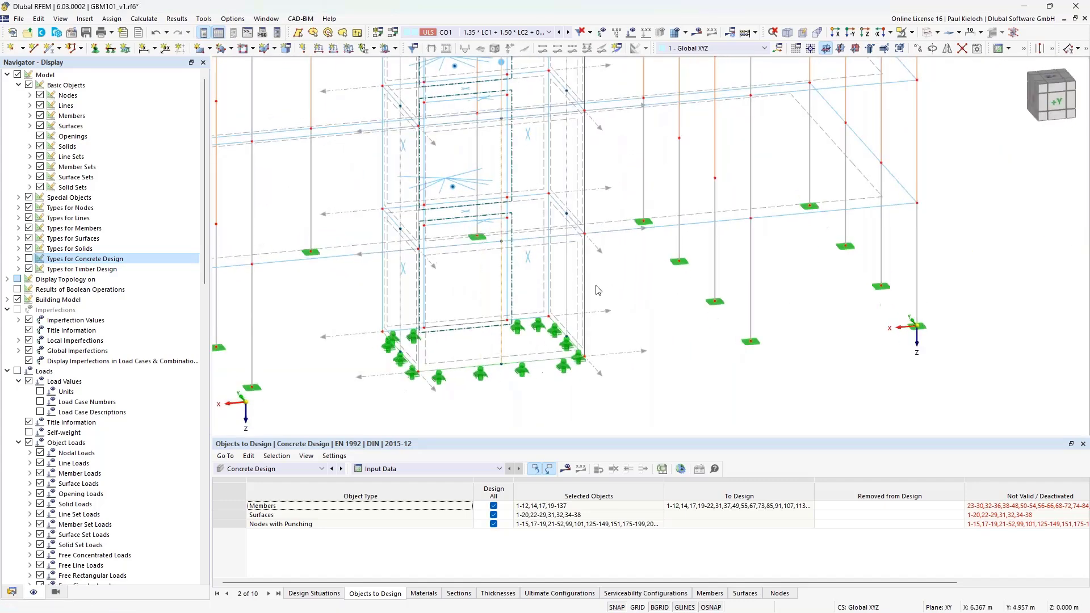
scroll(610, 293, "down", 1)
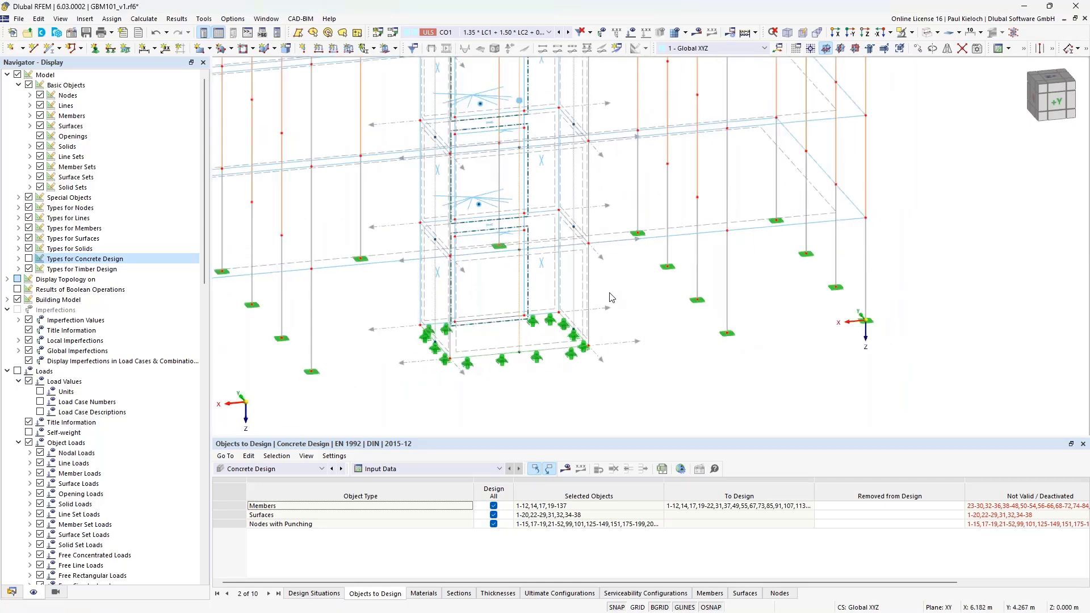
scroll(612, 294, "down", 1)
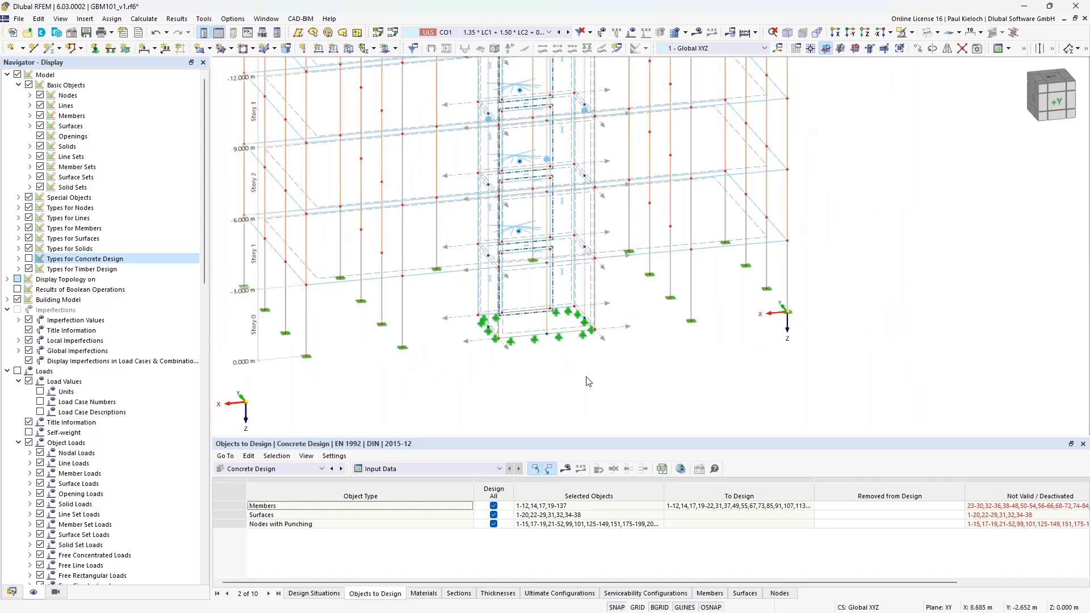
left_click(493, 505)
left_click(493, 515)
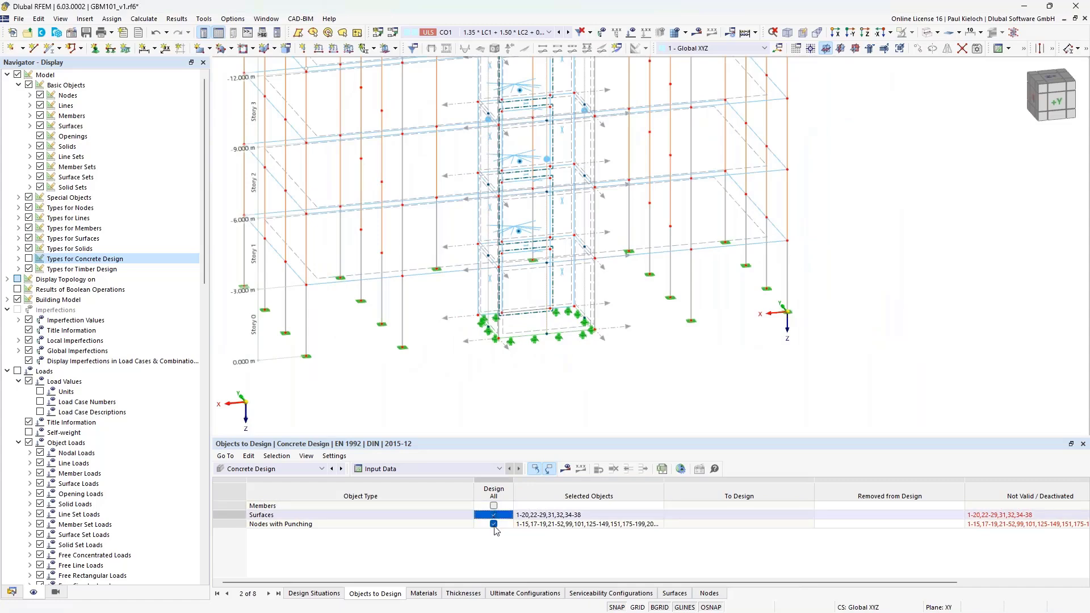
left_click(494, 524)
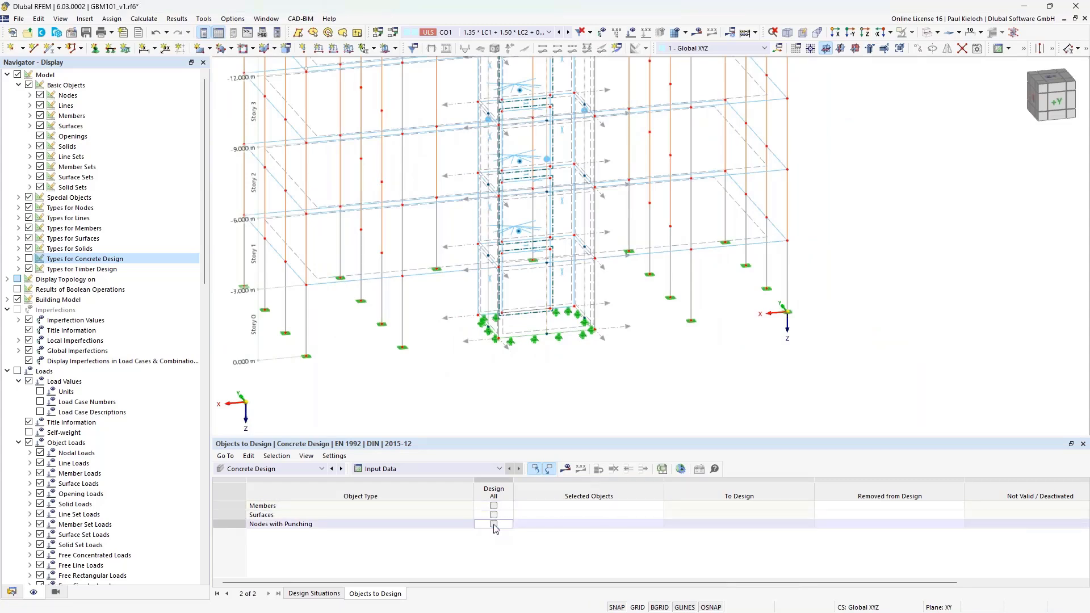
- Assign result beam members 121-125 as the only members for Concrete Design
left_click(554, 507)
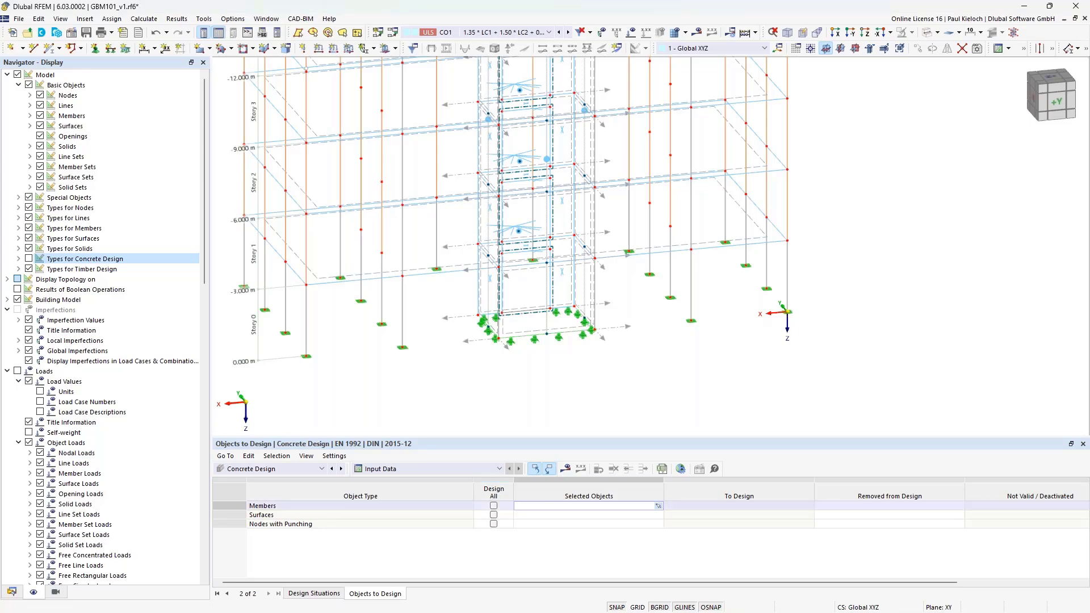
left_click(658, 505)
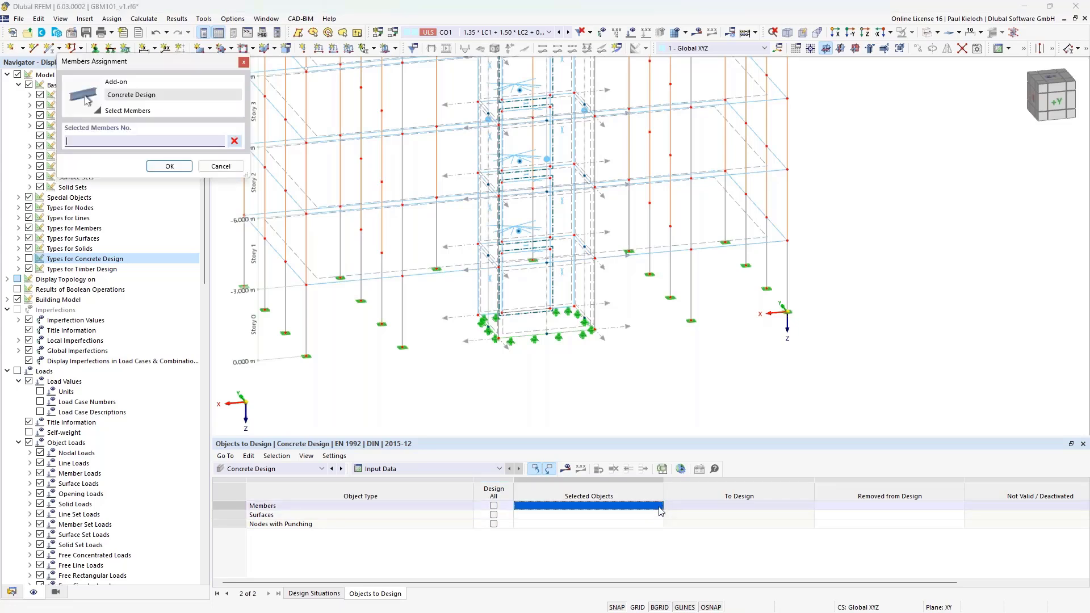
left_click(545, 296)
left_click(546, 232)
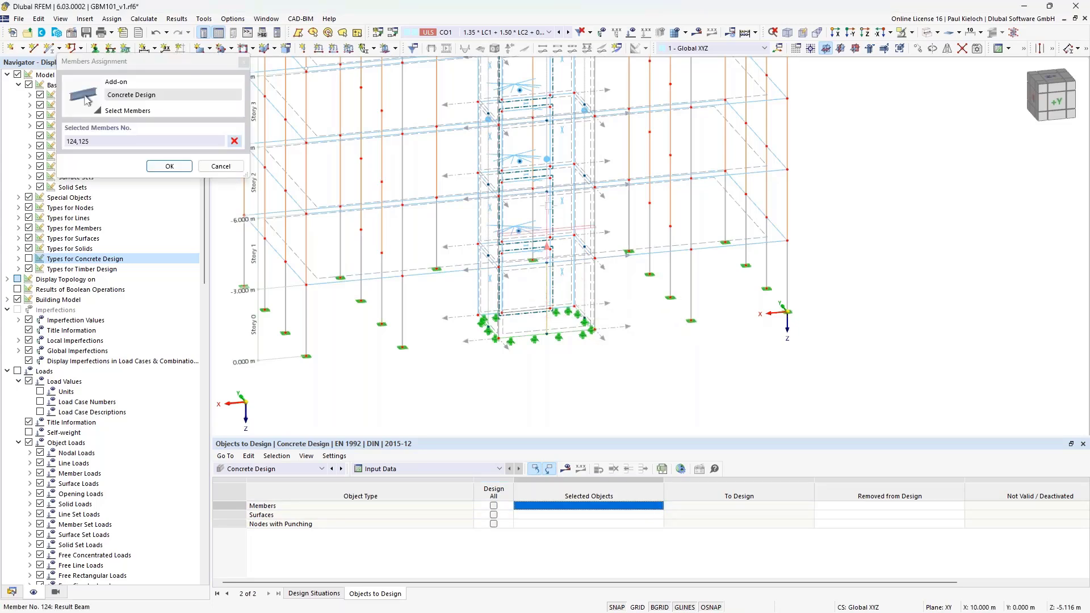
left_click(545, 135)
scroll(545, 135, "up", 3, "shift")
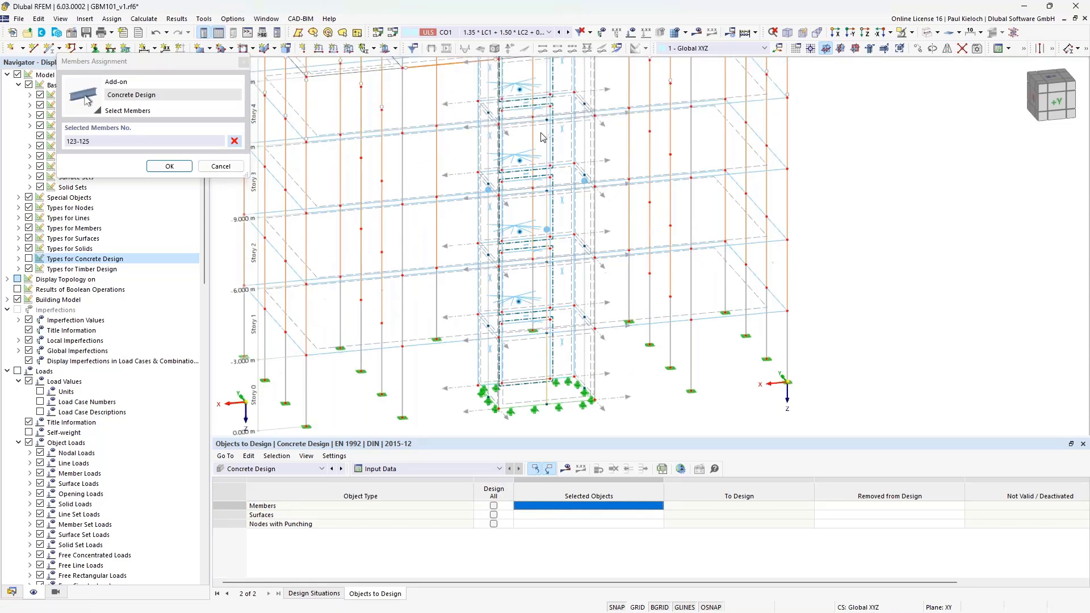
left_click(545, 134)
middle_click_drag(605, 137, 622, 233)
left_click(563, 176)
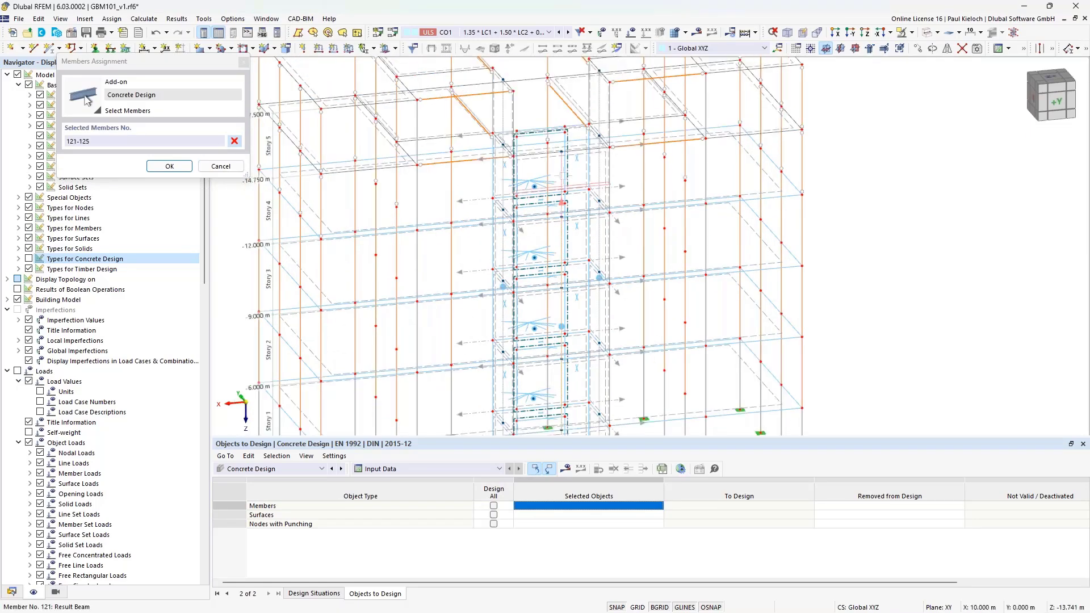
left_click(169, 166)
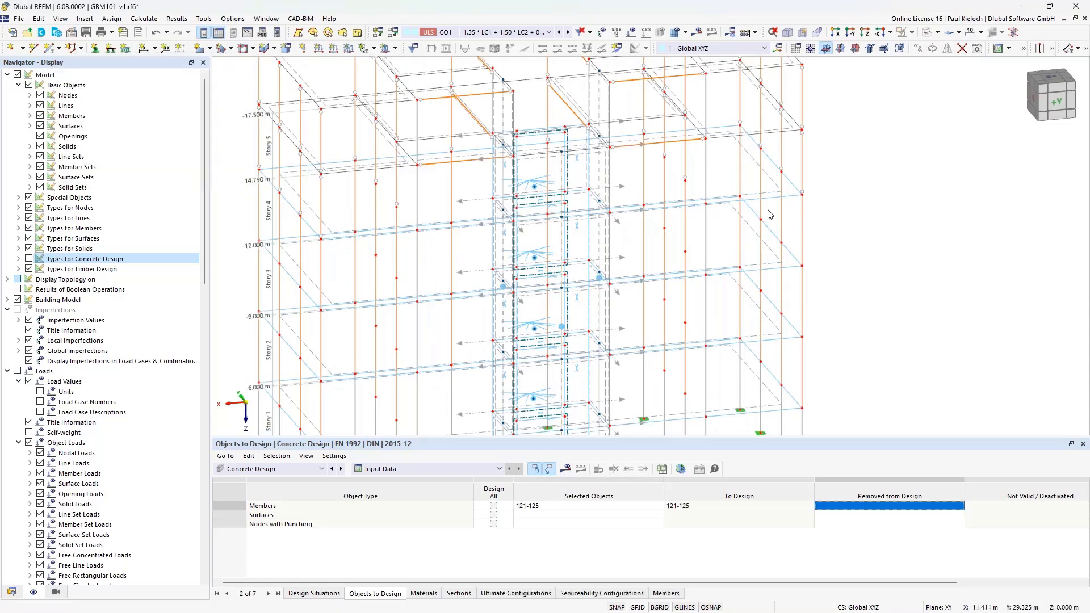
- Create the first spandrel from surface cell 32 above the topmost opening in the core wall
scroll(704, 218, "down", 2)
mouse_move(828, 229)
middle_mouse_down()
mouse_move(760, 209)
mouse_move(818, 222)
middle_mouse_up()
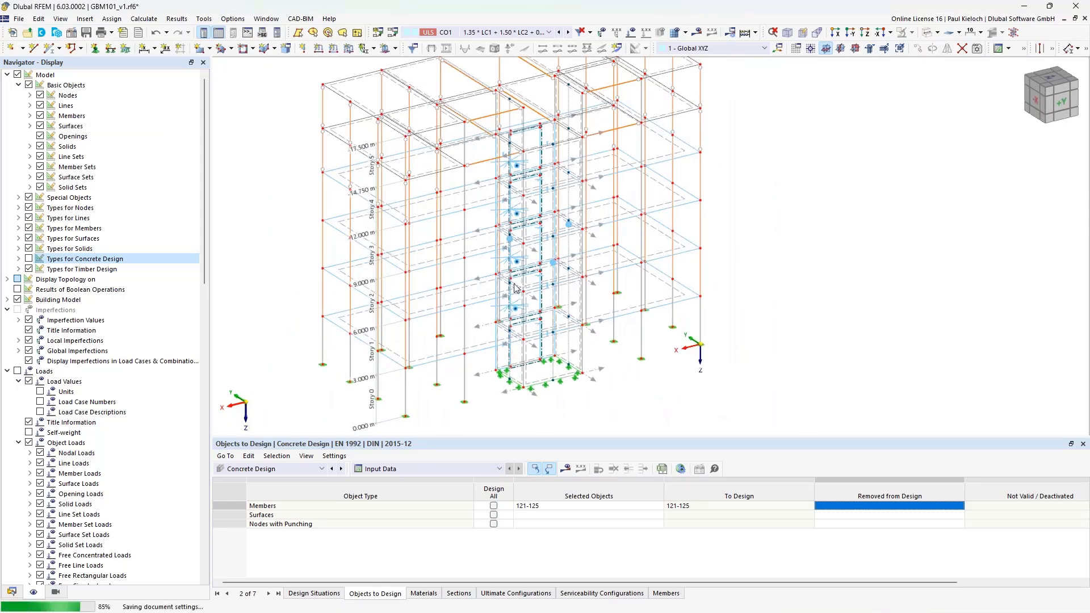
left_click(11, 591)
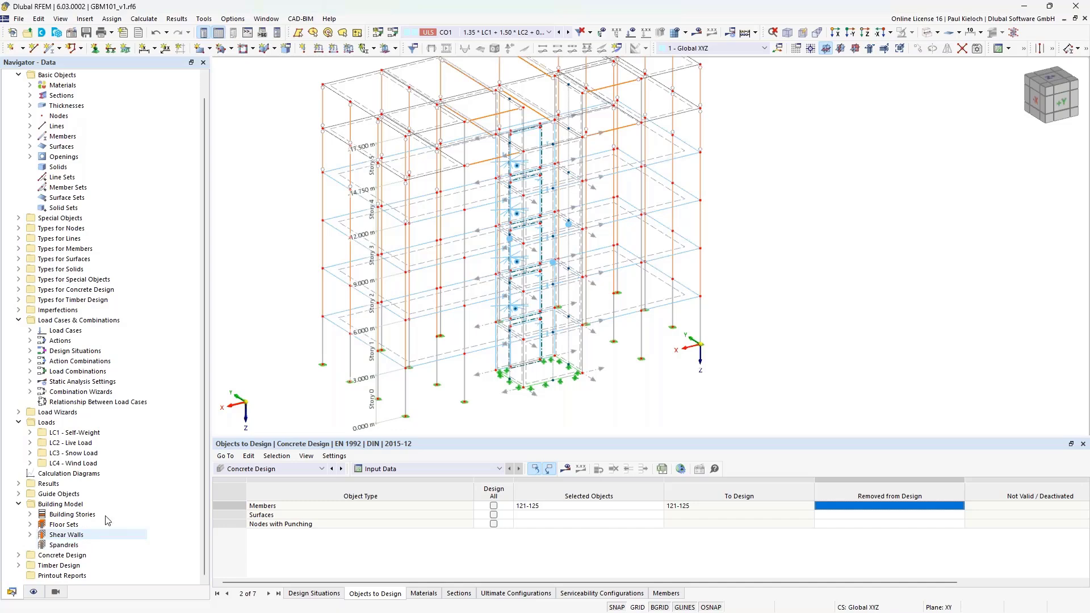
middle_click_drag(351, 269, 641, 269, "ctrl")
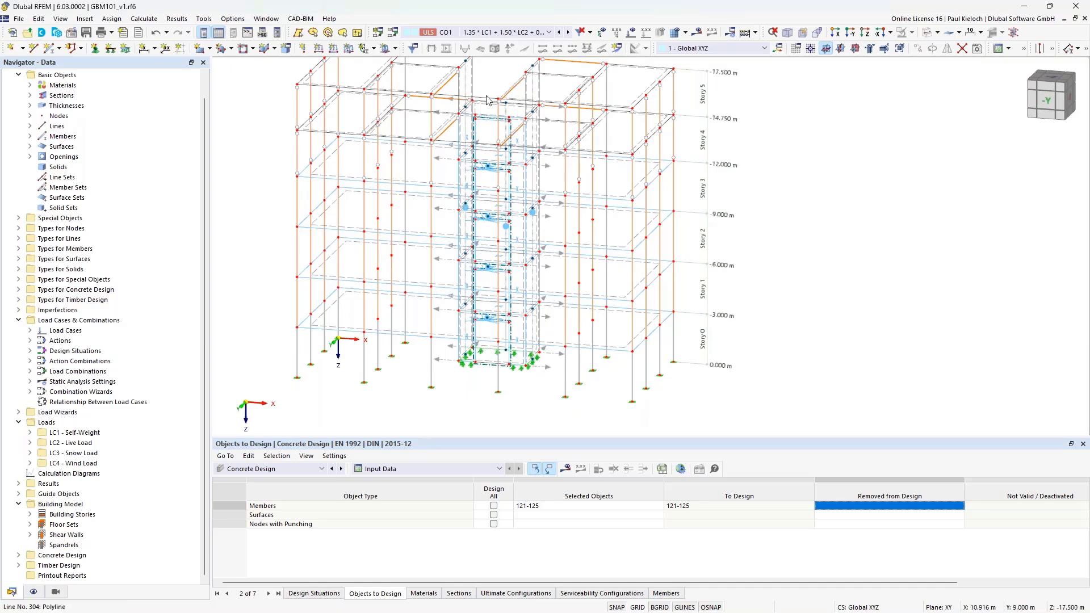
scroll(489, 164, "up", 5)
scroll(489, 164, "up", 1)
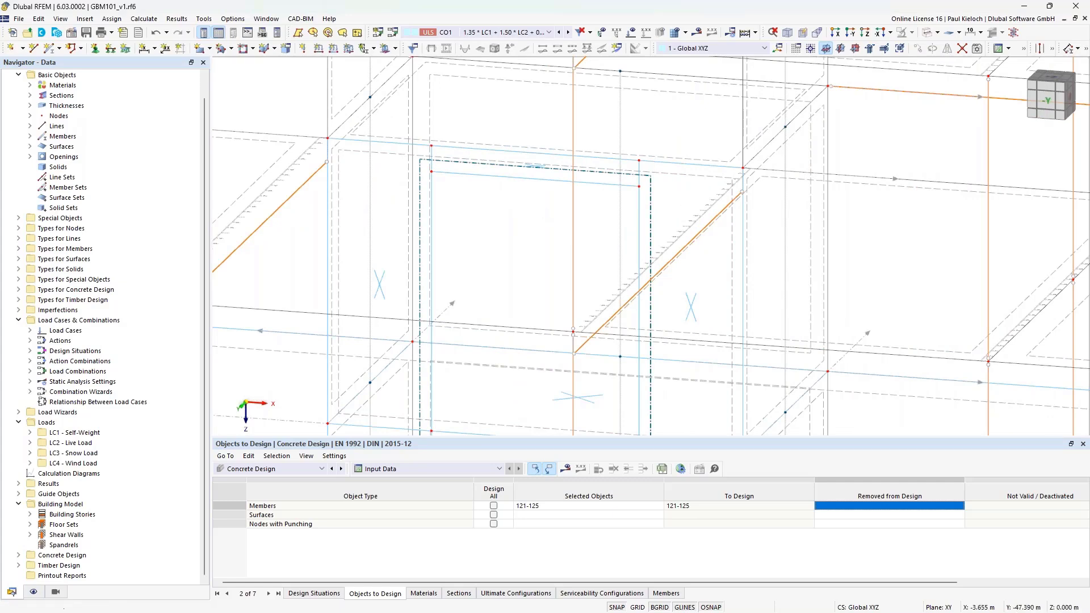
middle_click_drag(540, 185, 568, 189)
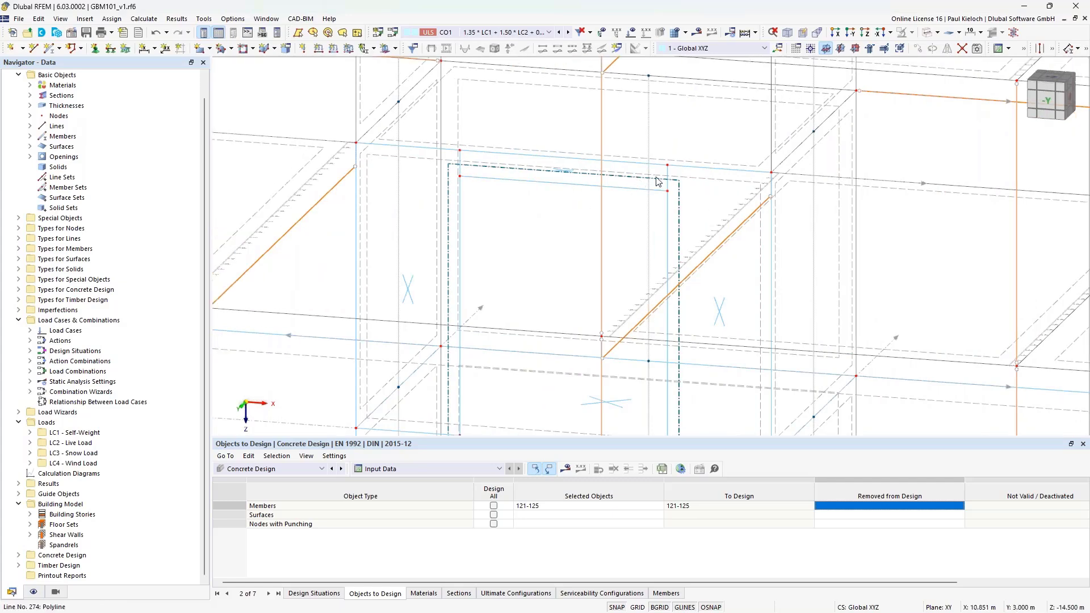
right_click(64, 546)
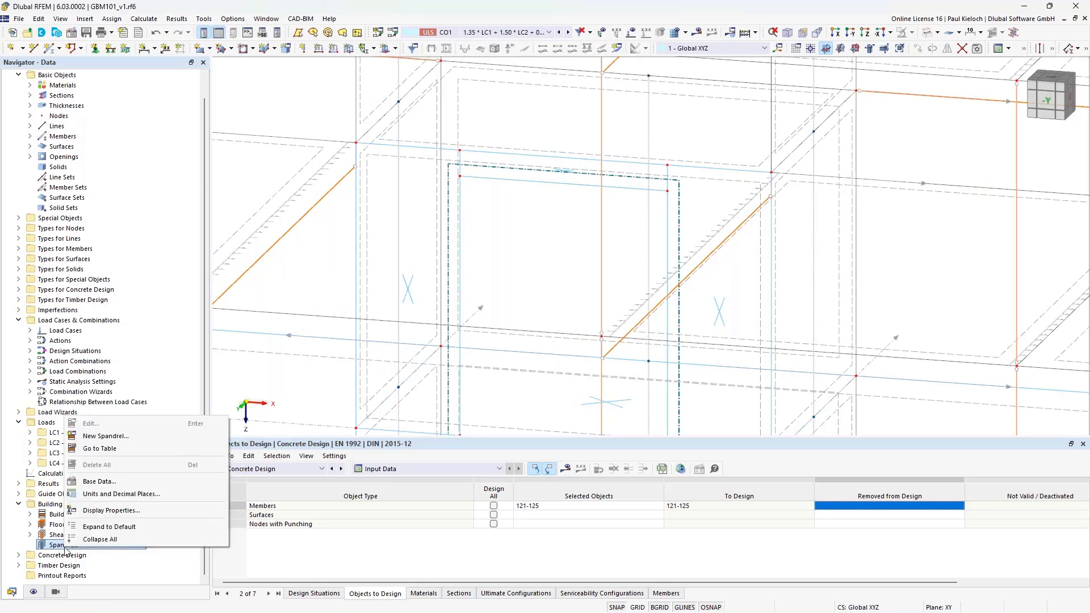
left_click(128, 437)
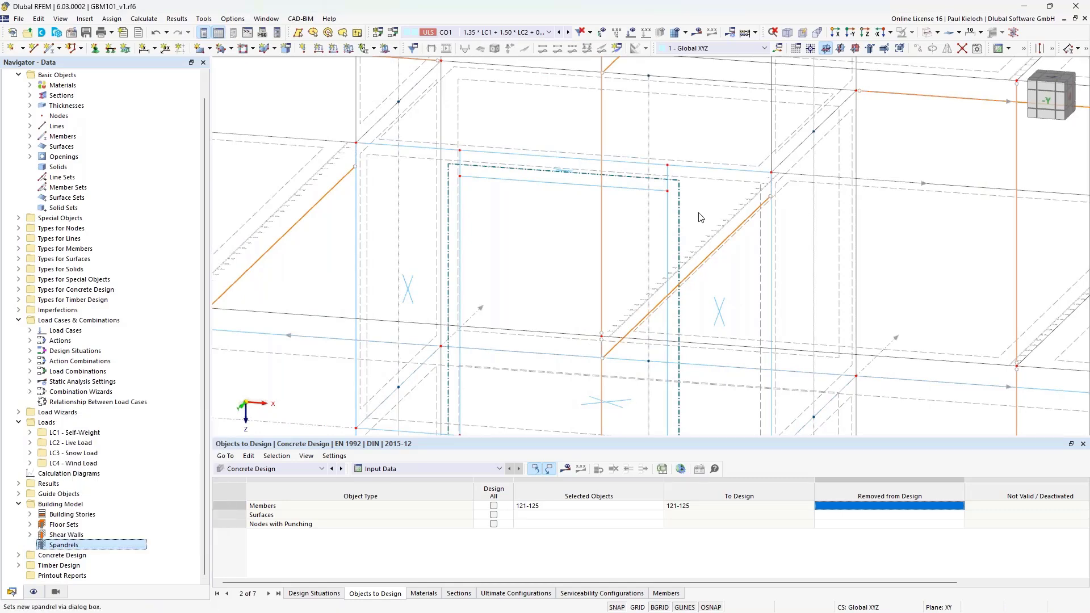
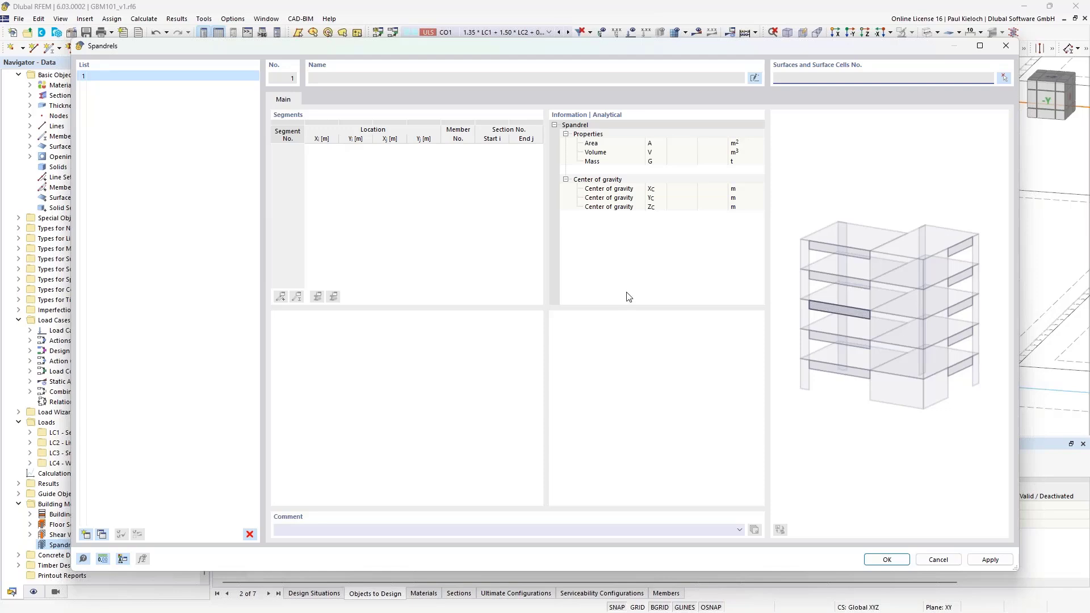
left_click(1004, 79)
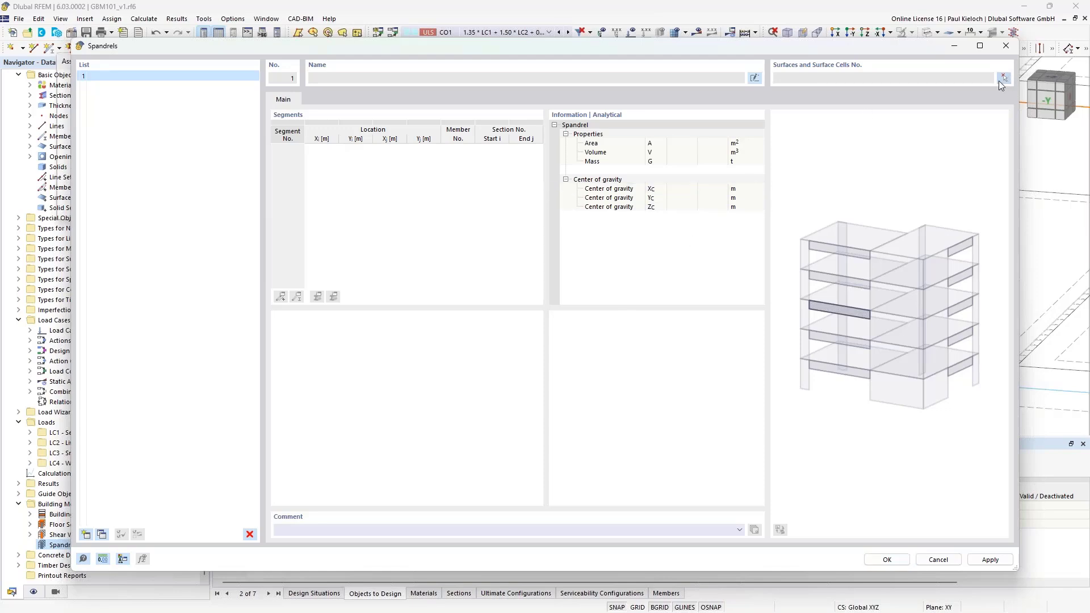
scroll(569, 202, "up", 5)
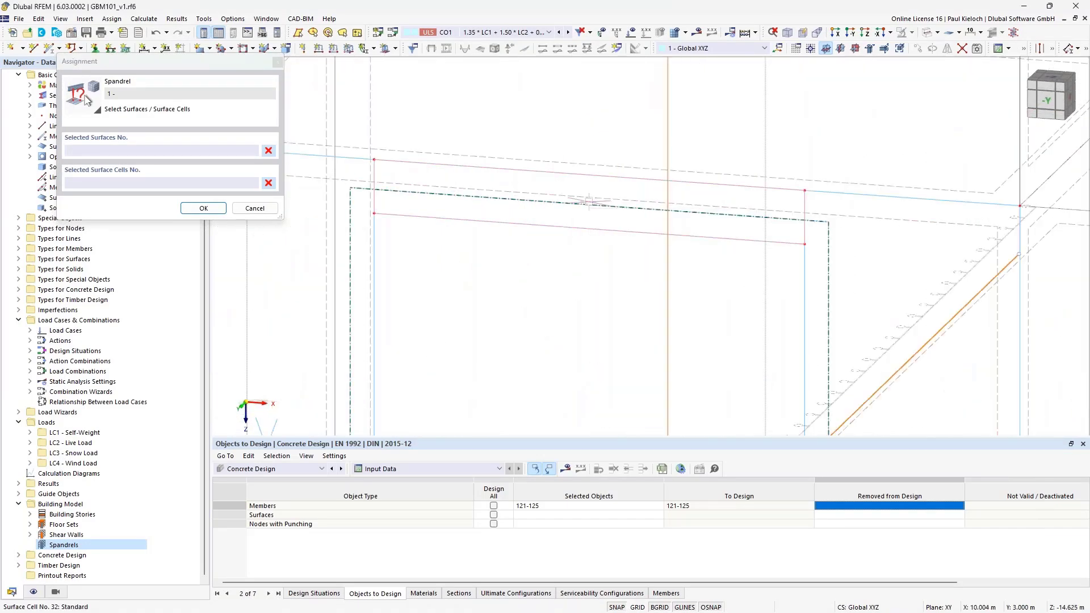
left_click(203, 209)
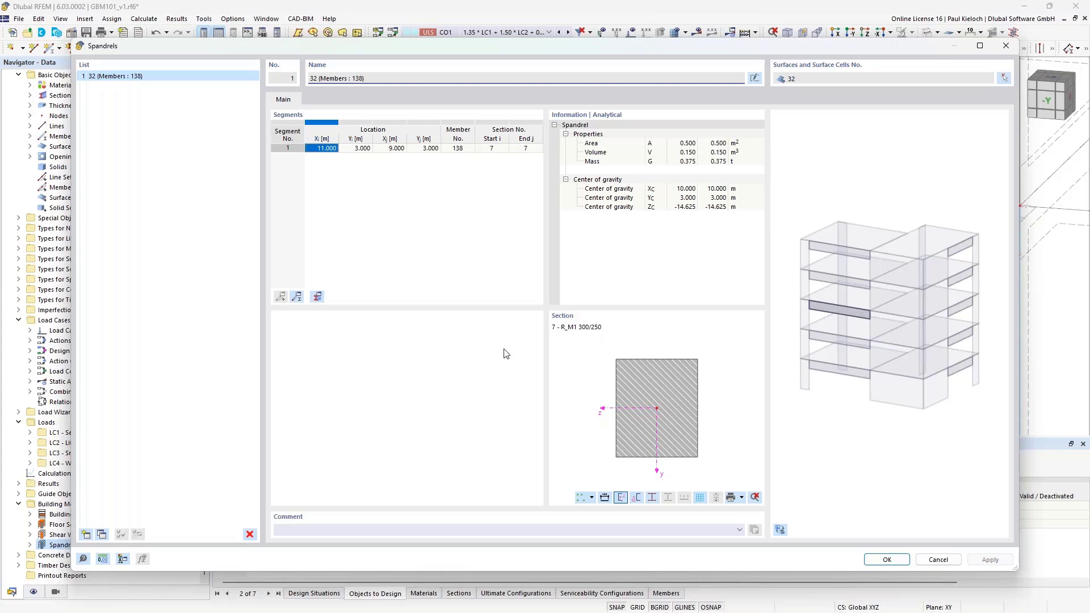
- Add a second spandrel using surface cell 24, between the two uppermost openings of the core wall
left_click(86, 535)
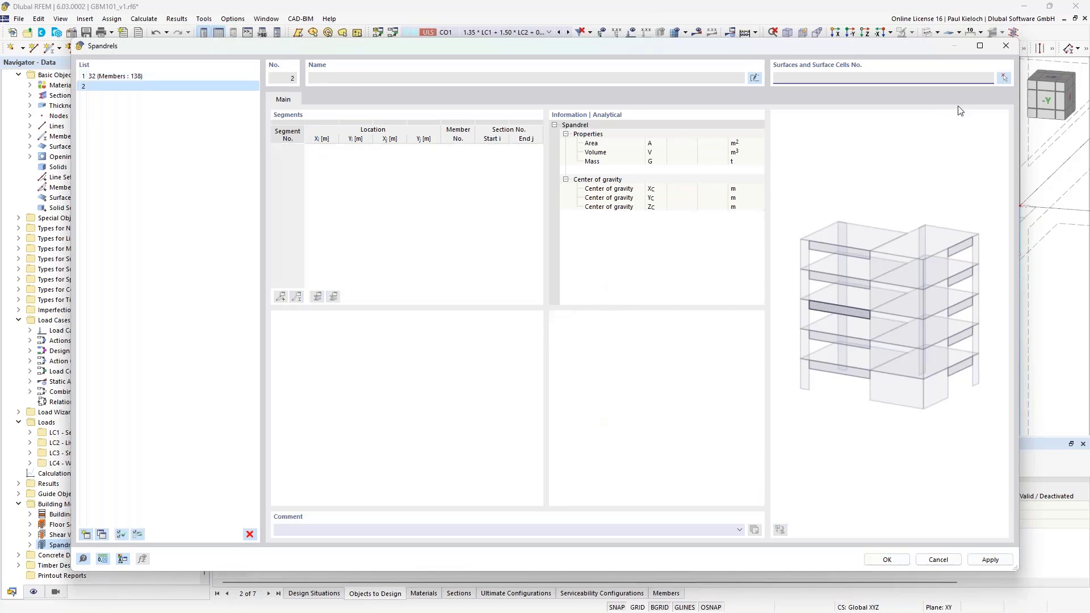
left_click(1004, 80)
scroll(607, 175, "down", 4)
middle_click_drag(644, 280, 647, 185)
scroll(566, 384, "down", 1)
middle_click_drag(576, 369, 565, 253)
scroll(578, 253, "up", 3)
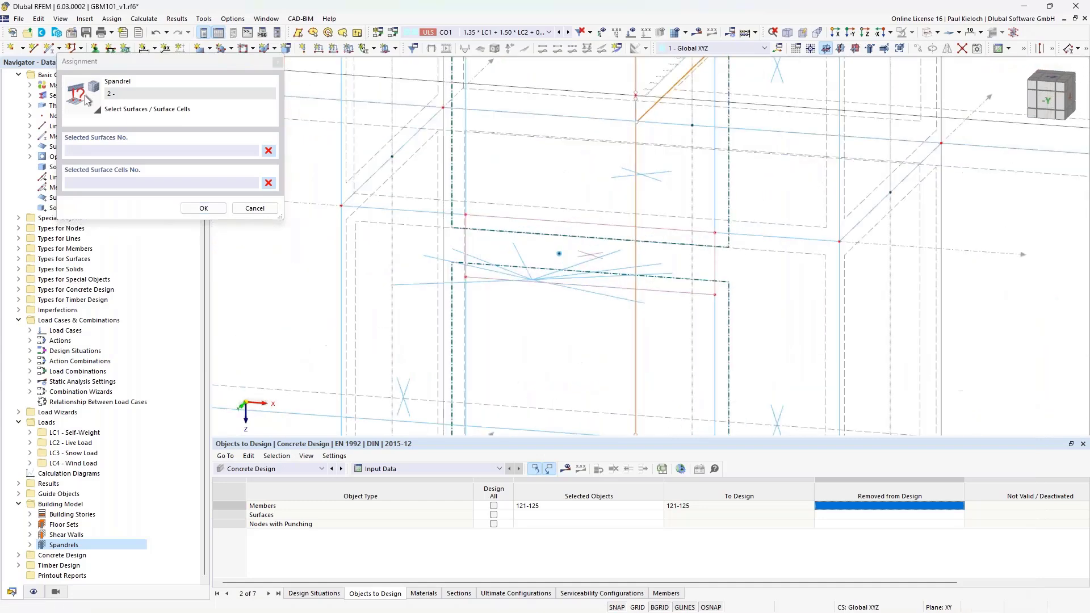
left_click(591, 251)
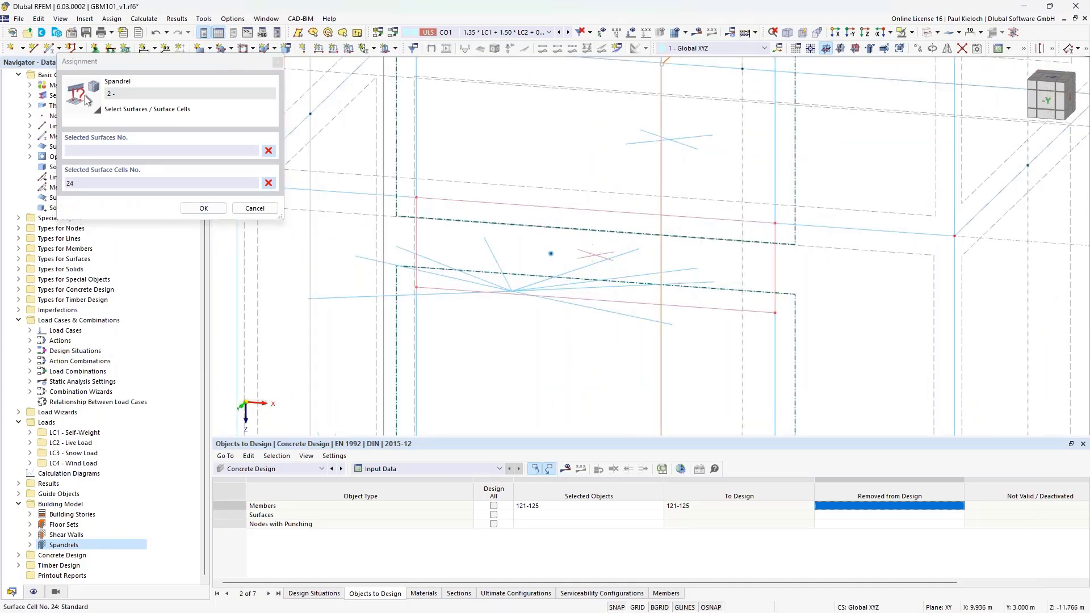
left_click(216, 210)
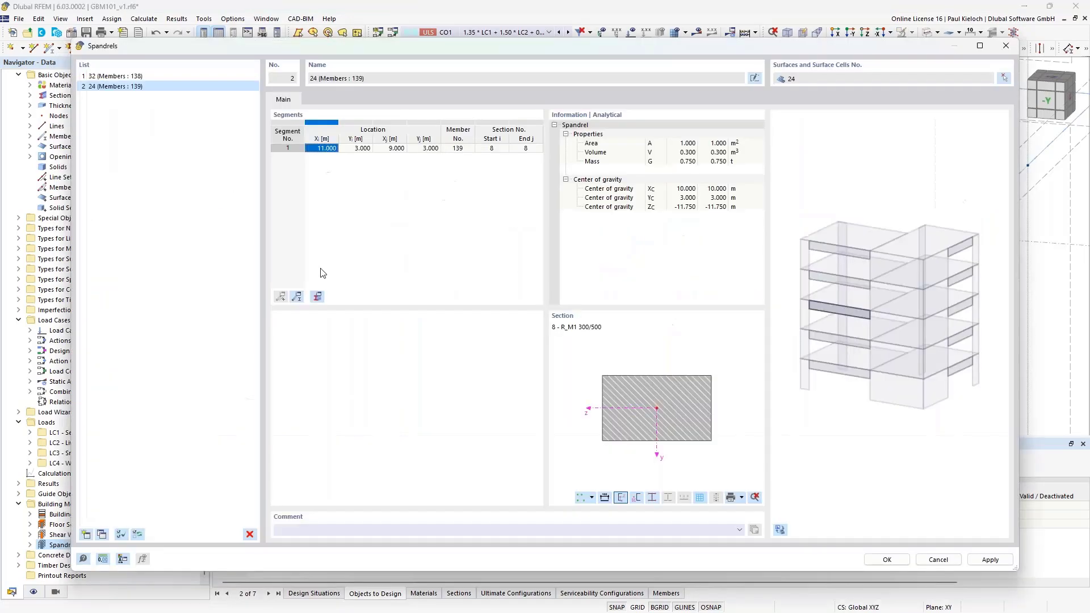
- Add a third spandrel using surface cell 19, one story below the second spandrel
left_click(86, 534)
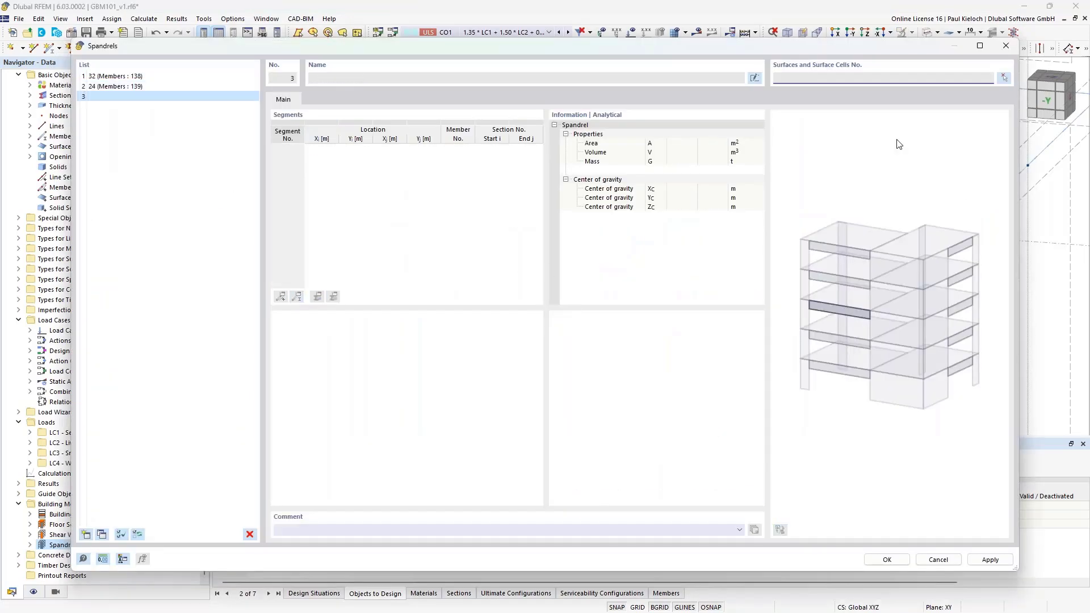
left_click(1003, 77)
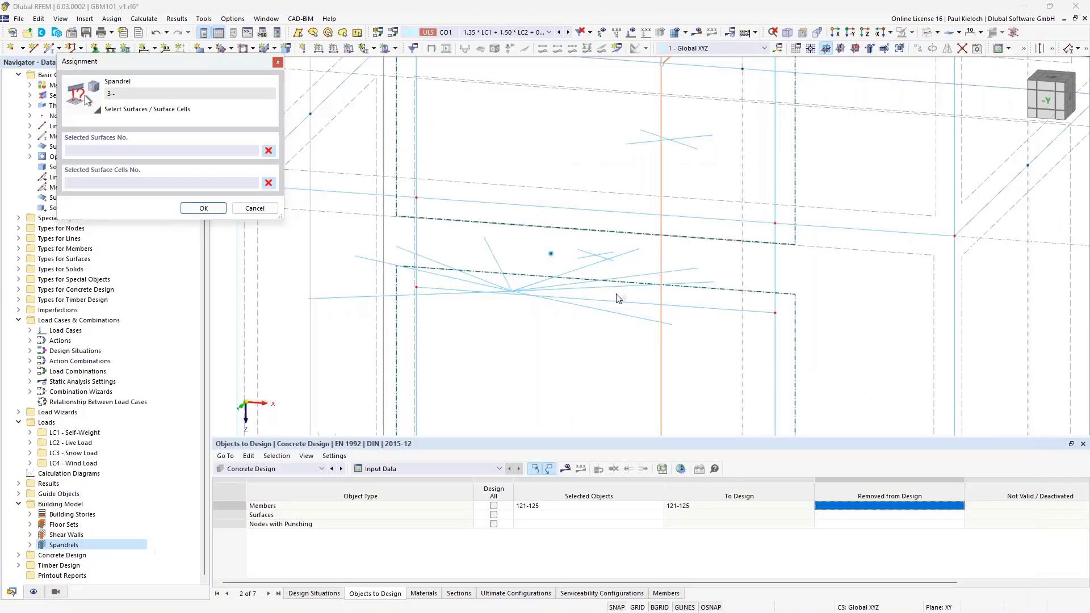
middle_click_drag(643, 165, 618, 247)
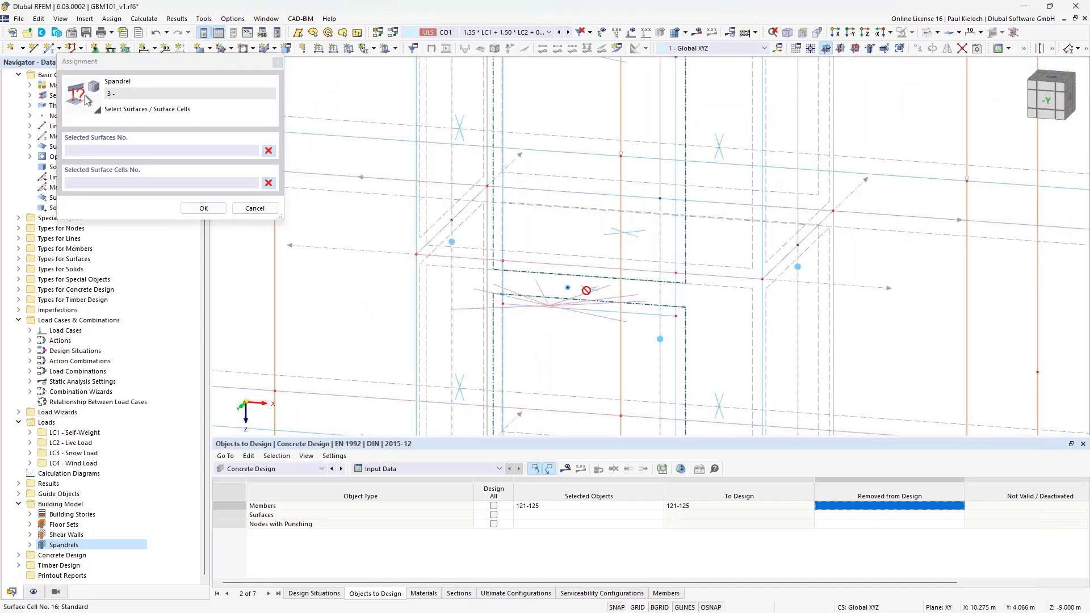
scroll(590, 289, "up", 5)
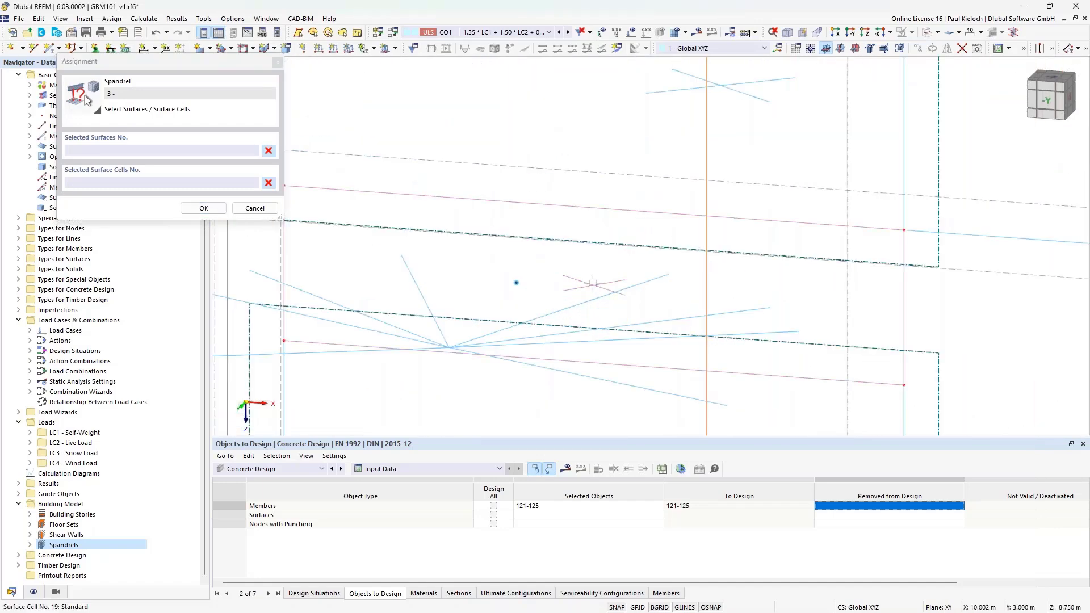
scroll(593, 282, "down", 5)
scroll(593, 283, "up", 2)
left_click(593, 283)
left_click(204, 208)
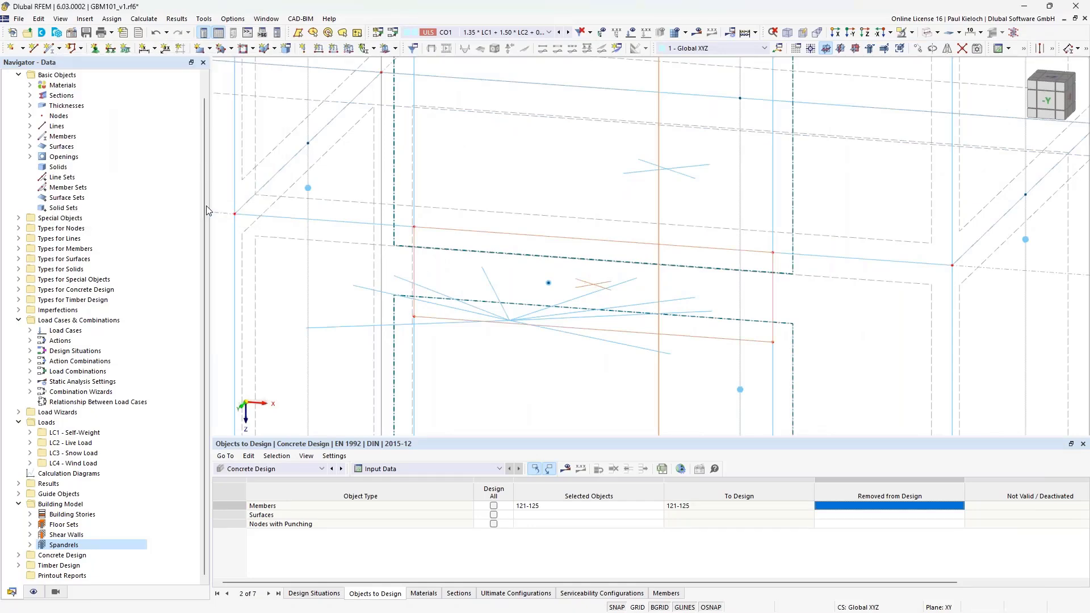
- Add a fourth spandrel using surface cell 14, the next strip down between the core openings
left_click(90, 534)
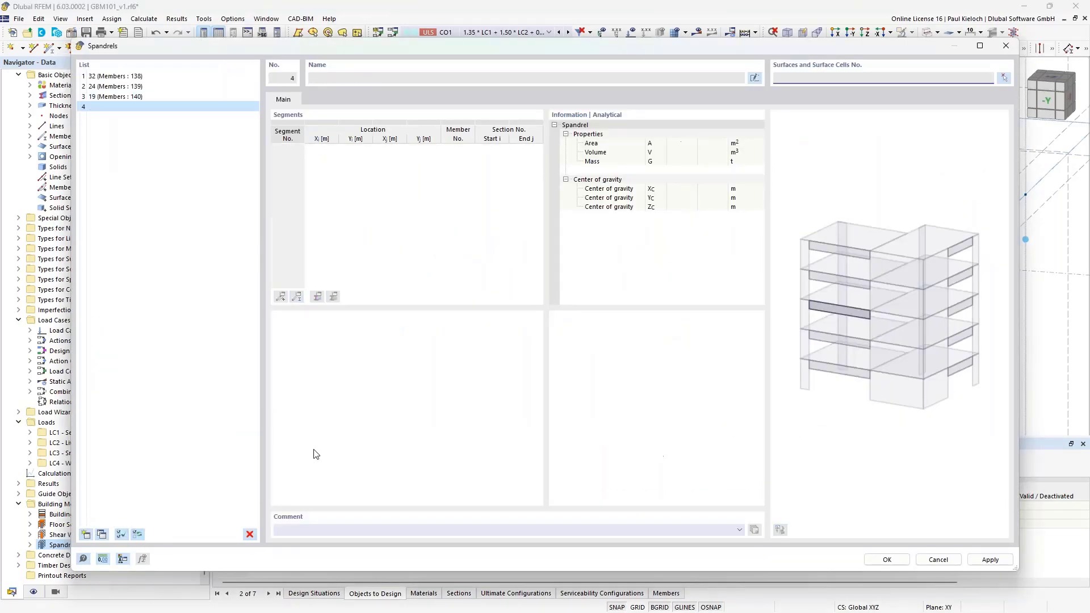
left_click(1004, 80)
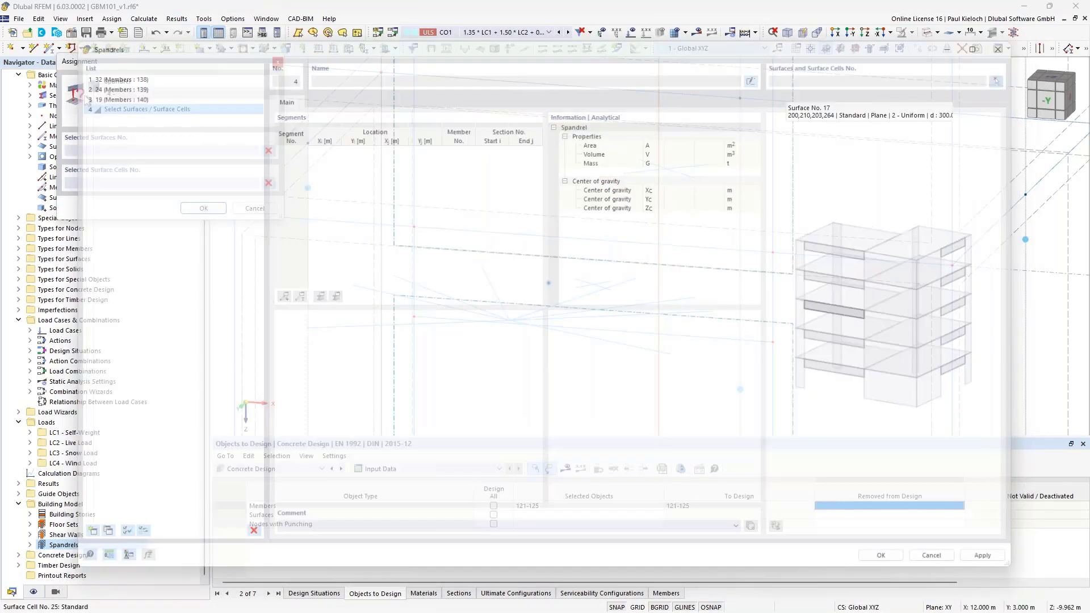
scroll(610, 177, "up", 5)
left_click(547, 219)
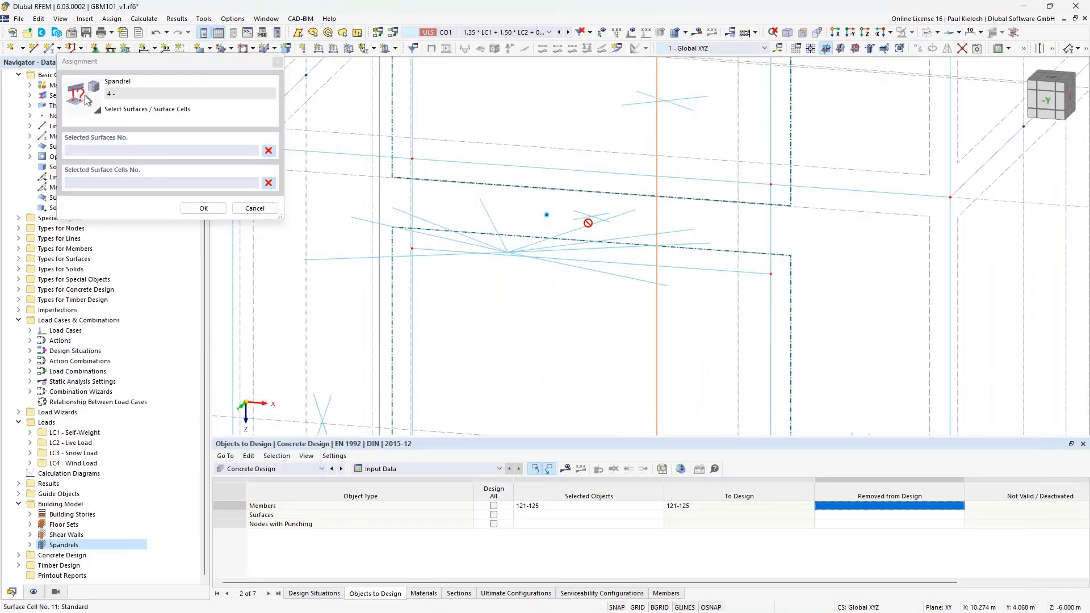
left_click(202, 209)
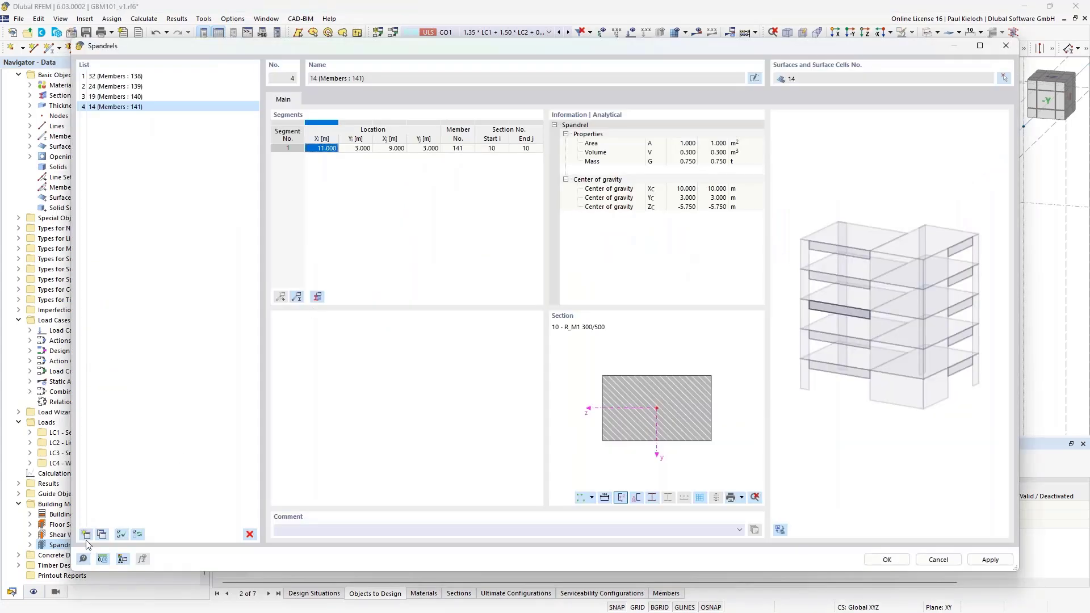
- Add a fifth spandrel using surface cell 9 above the lowest core opening and confirm all the spandrels
left_click(91, 536)
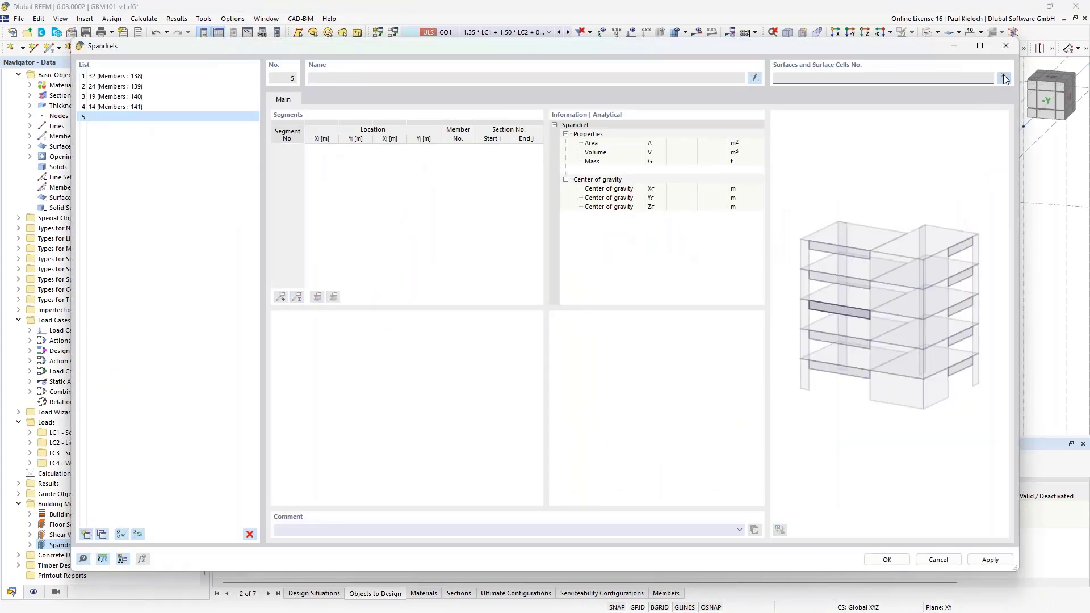
left_click(1004, 78)
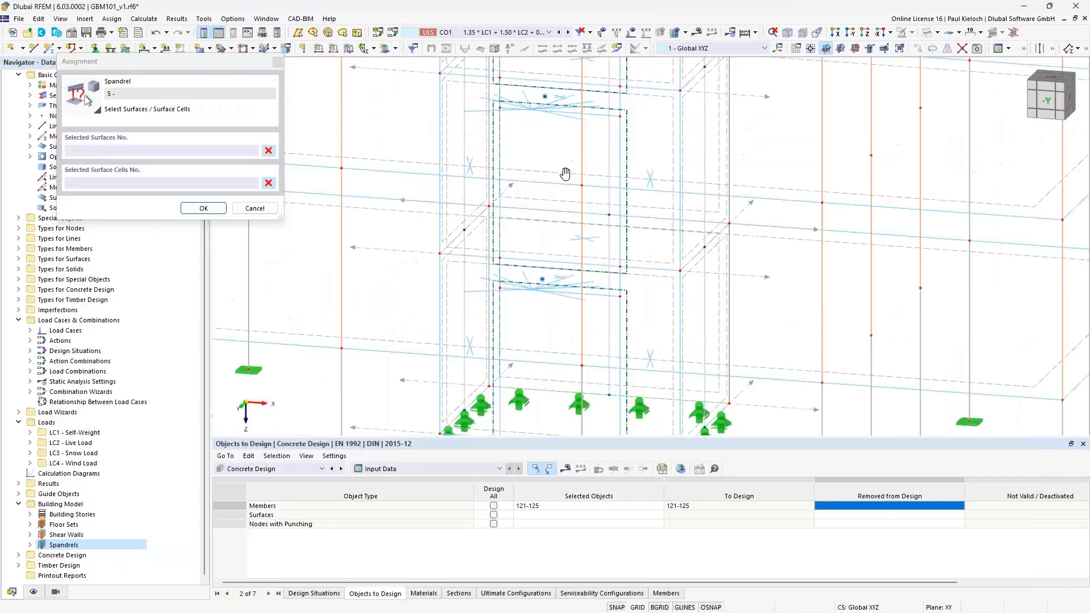
left_click(209, 209)
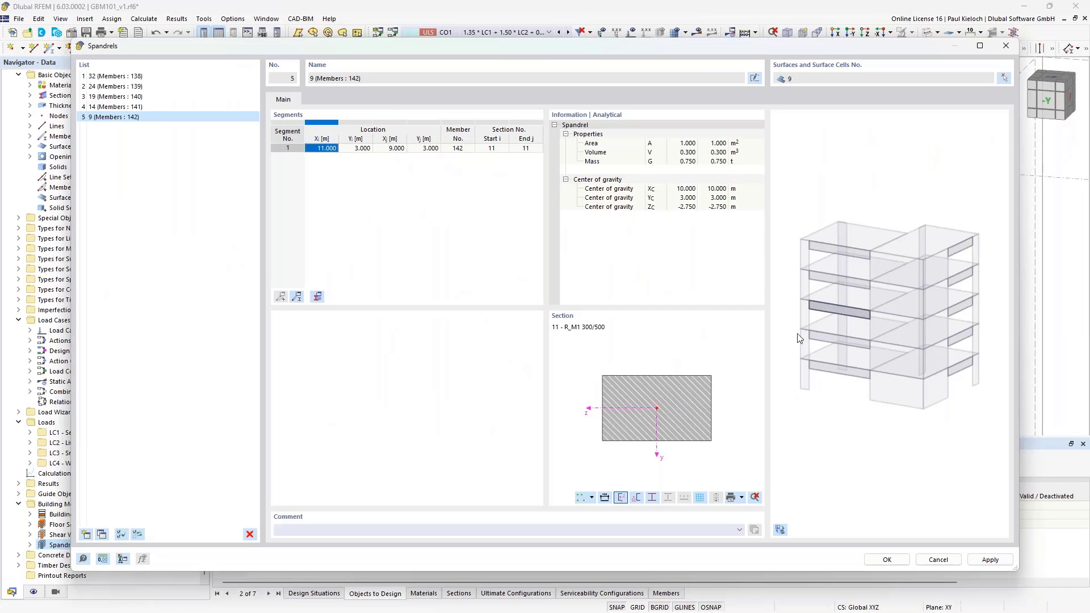
left_click(890, 562)
- Open the topmost spandrel's result beam (member 138) for editing and activate its concrete design properties
scroll(539, 324, "down", 3)
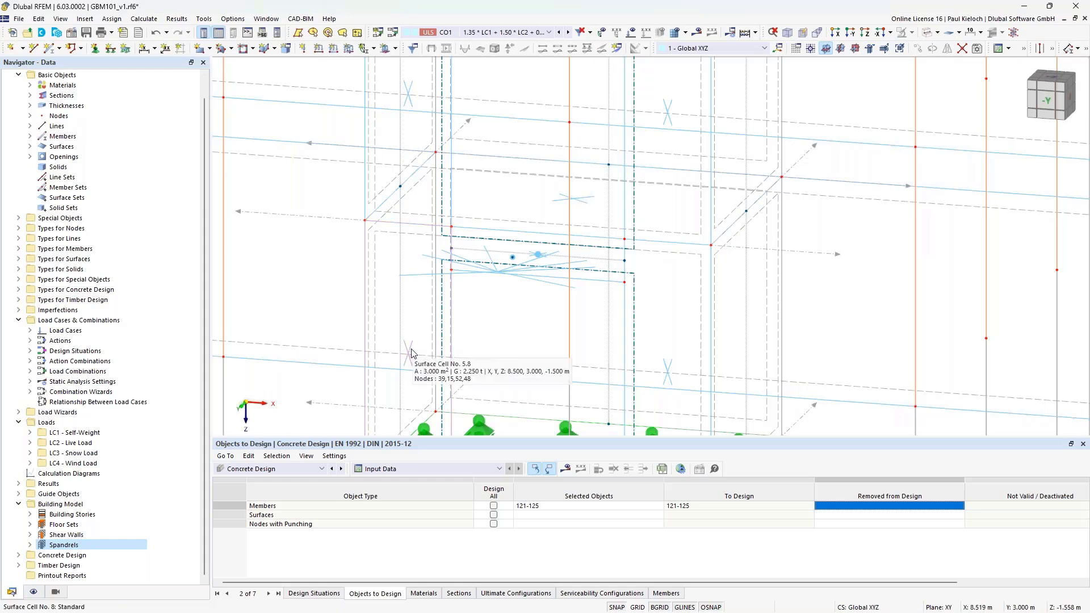
scroll(412, 354, "down", 3)
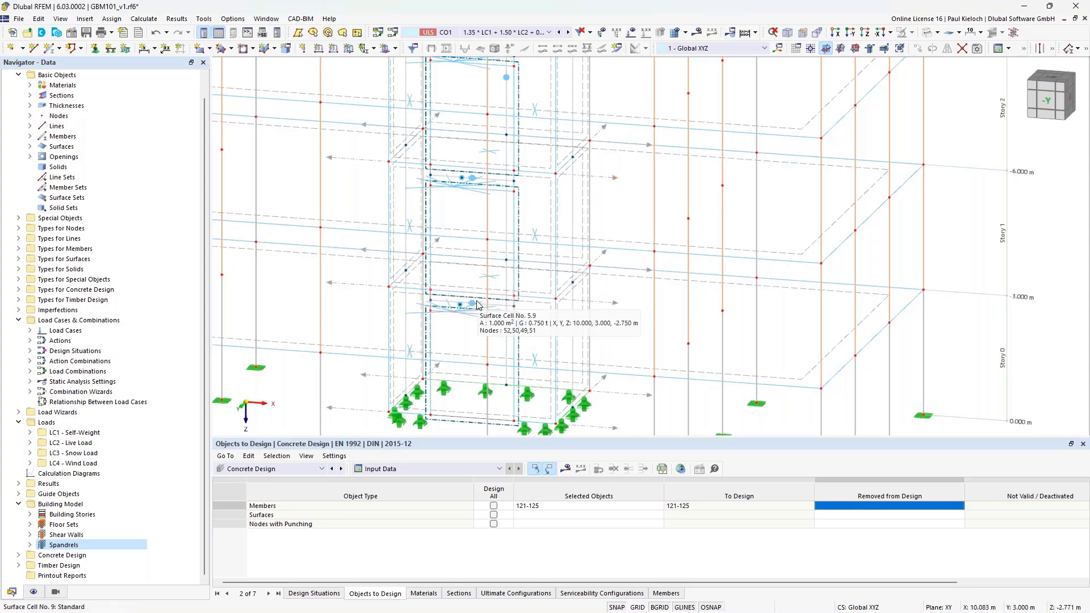
middle_click_drag(630, 181, 646, 343)
middle_click_drag(645, 144, 655, 225)
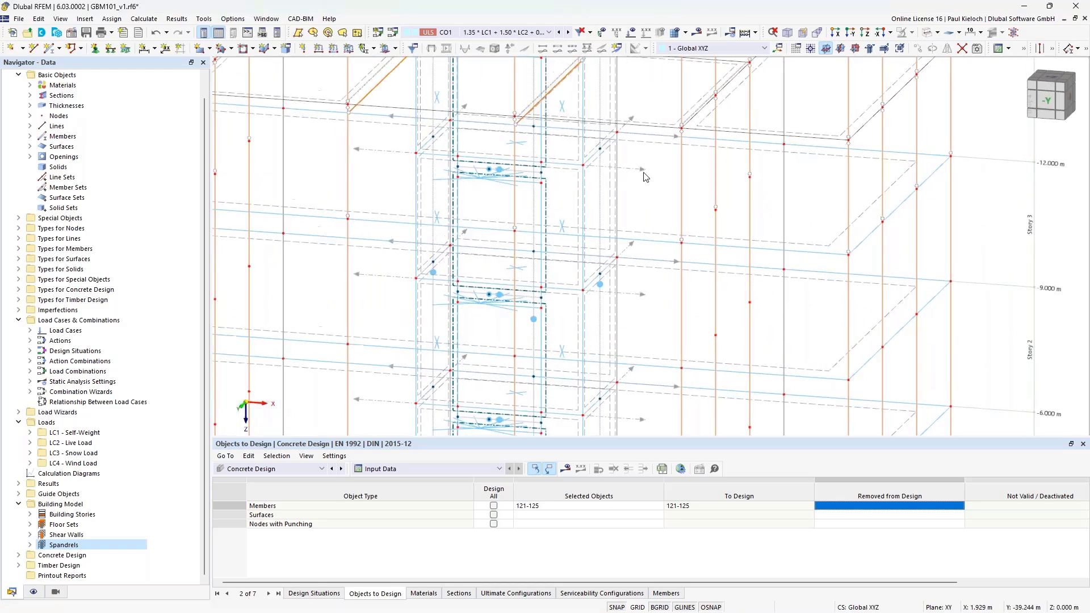
middle_click_drag(644, 176, 649, 251)
scroll(479, 163, "up", 5)
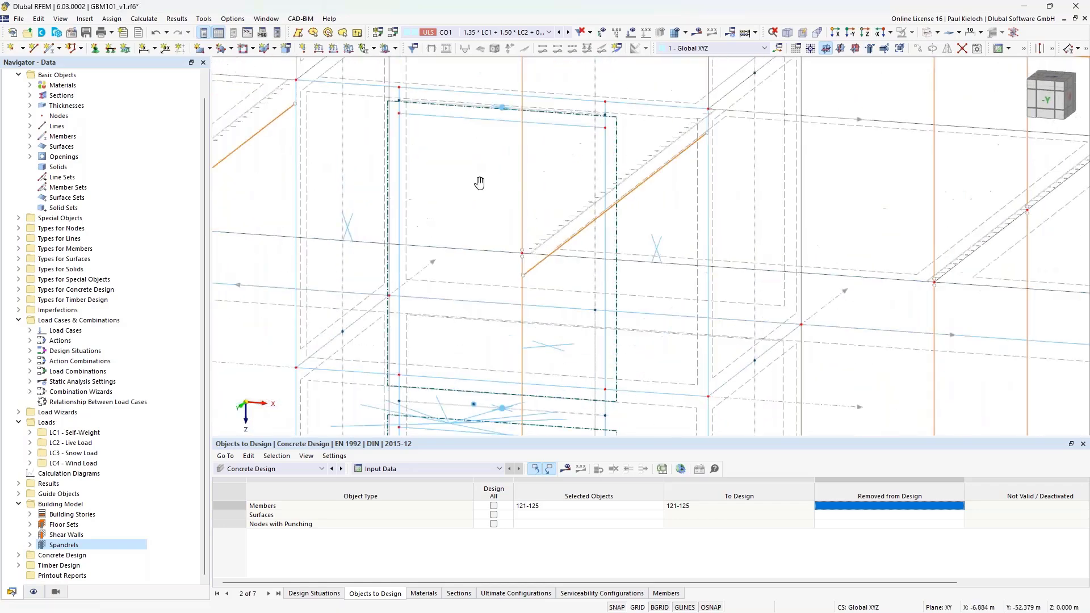
scroll(465, 125, "up", 2)
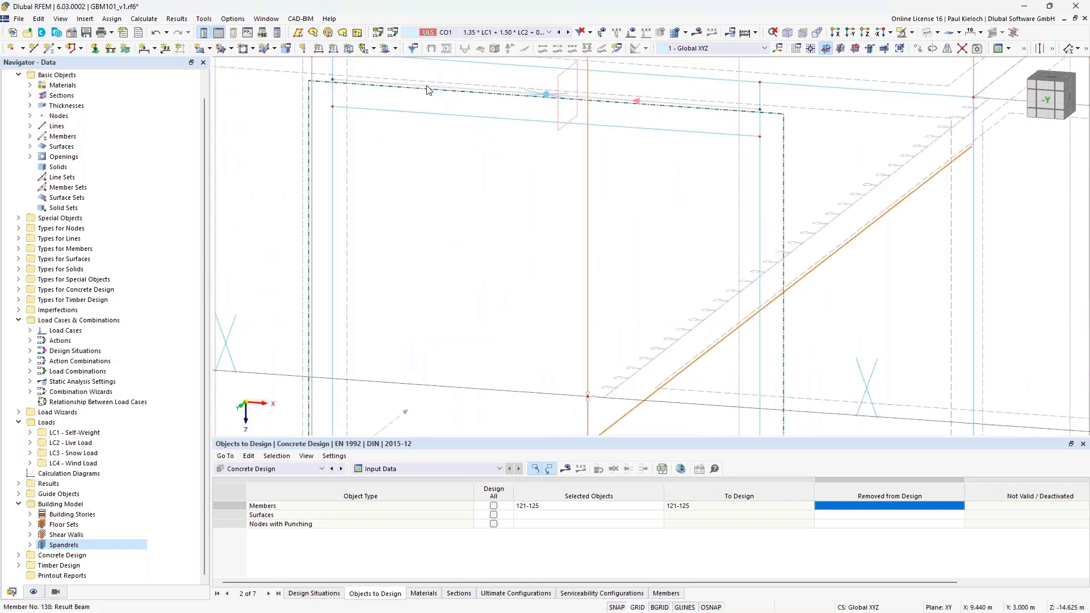
double_click(429, 89)
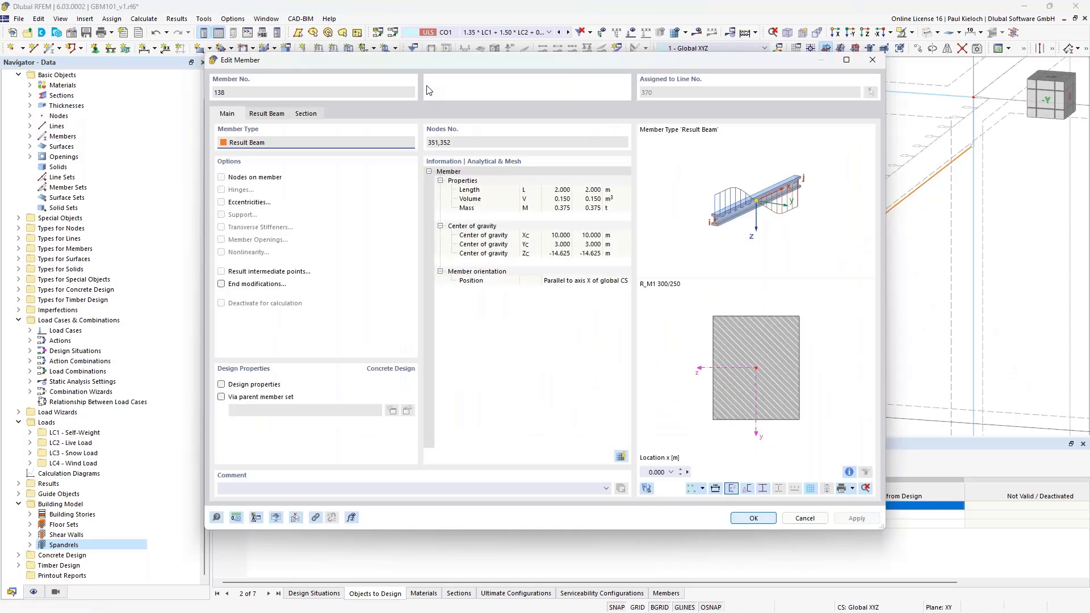
left_click(221, 385)
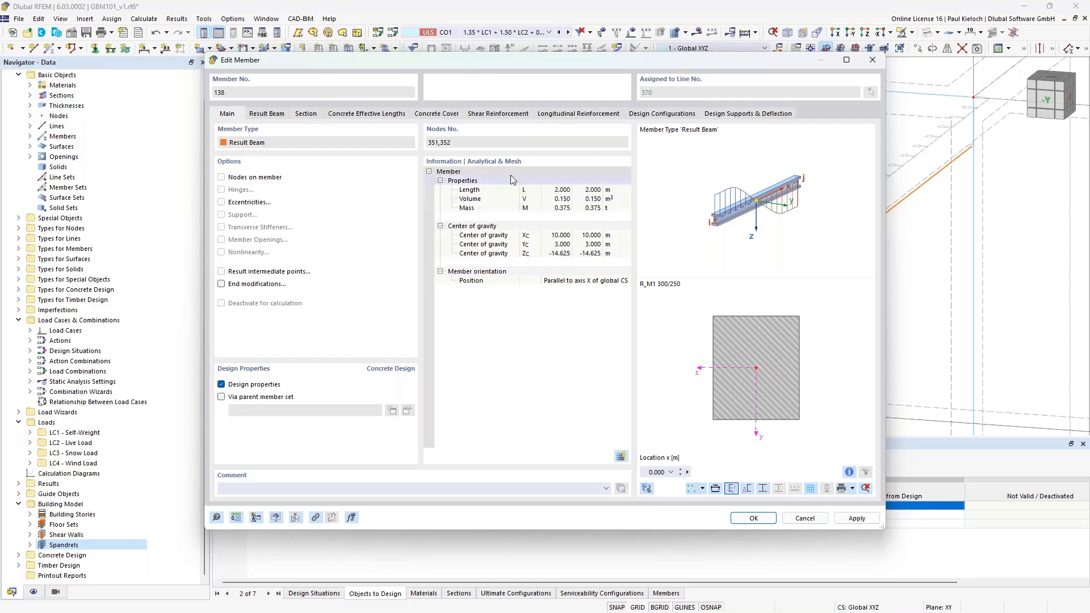
- Set the stirrup distance of member 138's shear reinforcement to 0.150 m and check the layout in the reinforcement preview
left_click(492, 113)
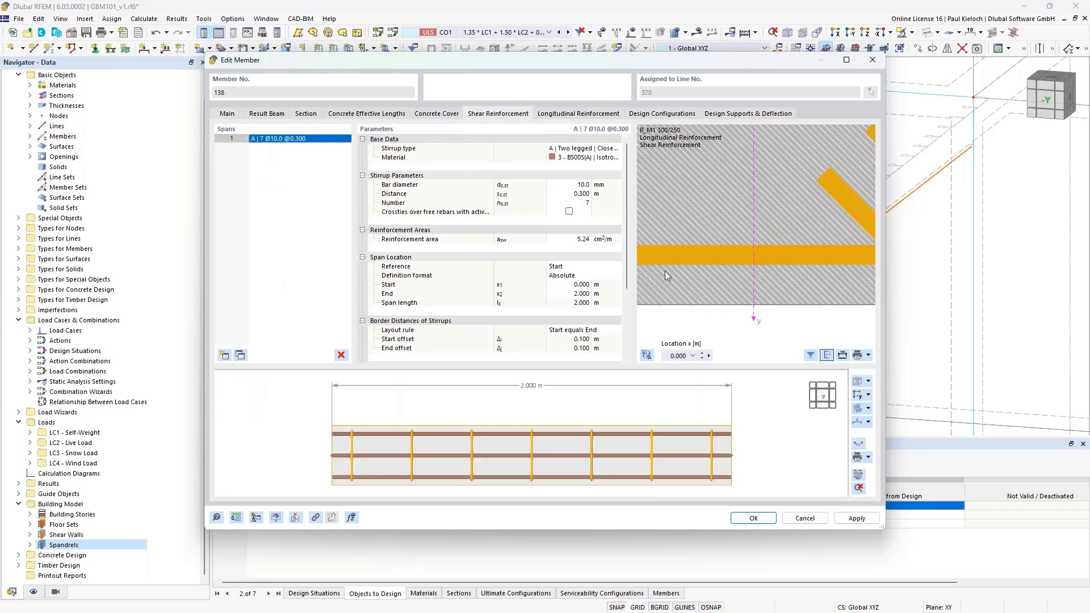
left_click(570, 193)
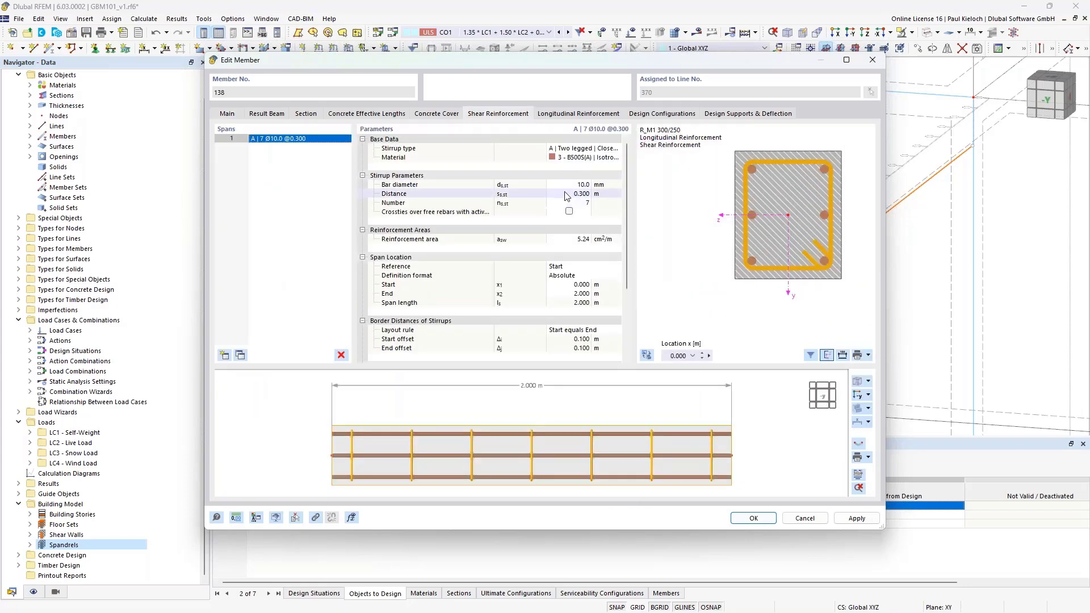
key("BackSpace")
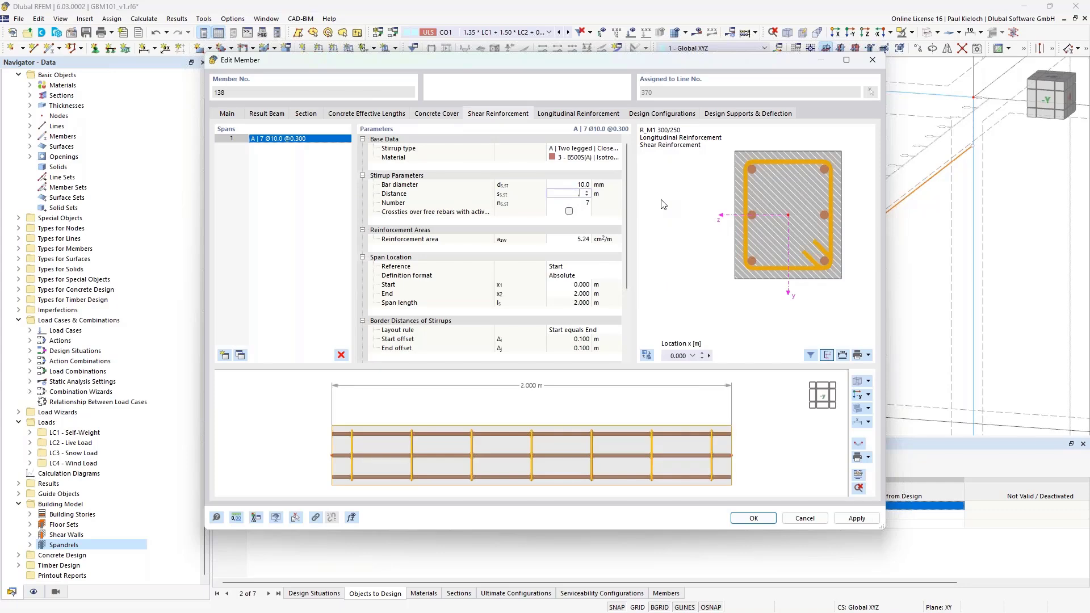
type(",15")
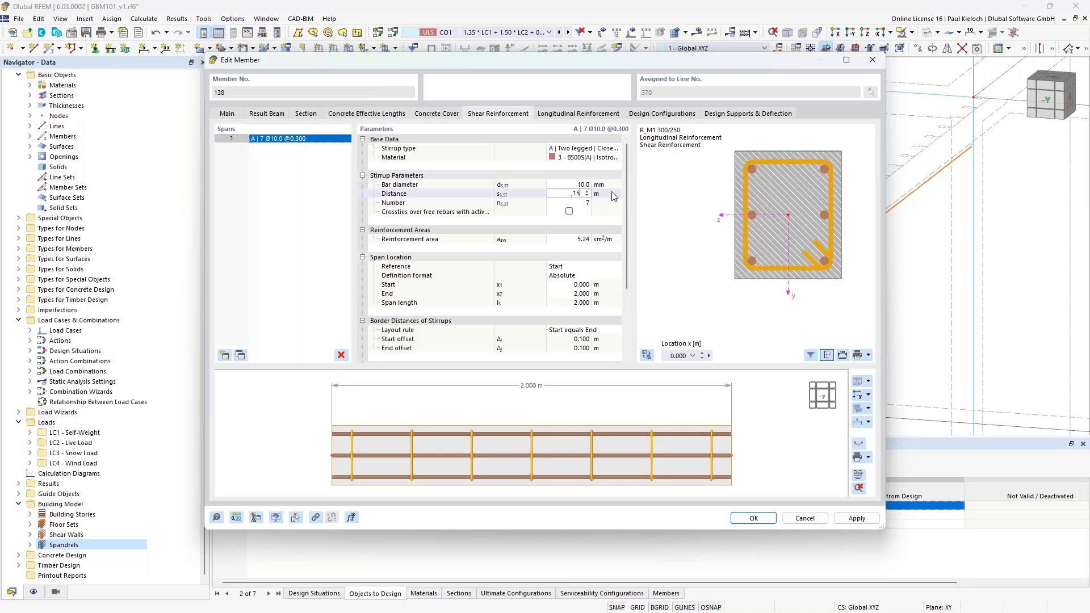
left_click(613, 195)
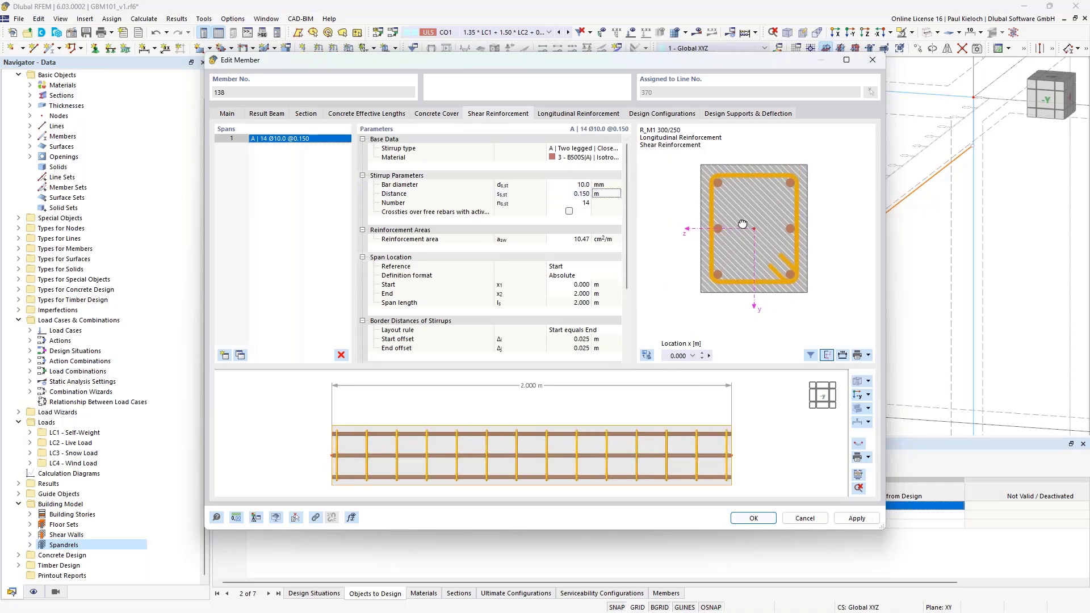
left_click(858, 396)
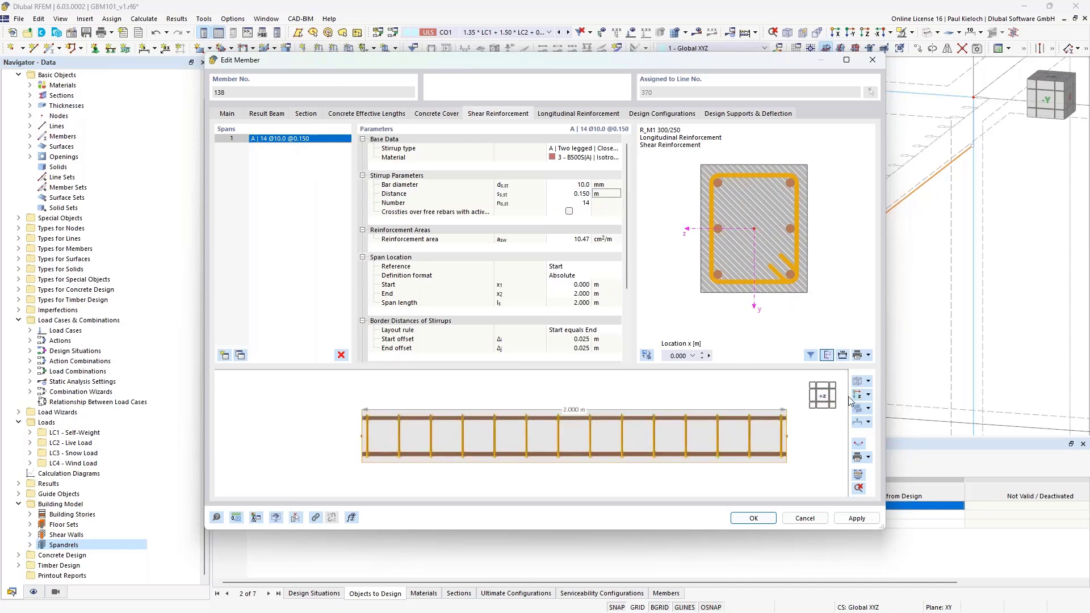
left_click(858, 395)
scroll(703, 432, "down", 2)
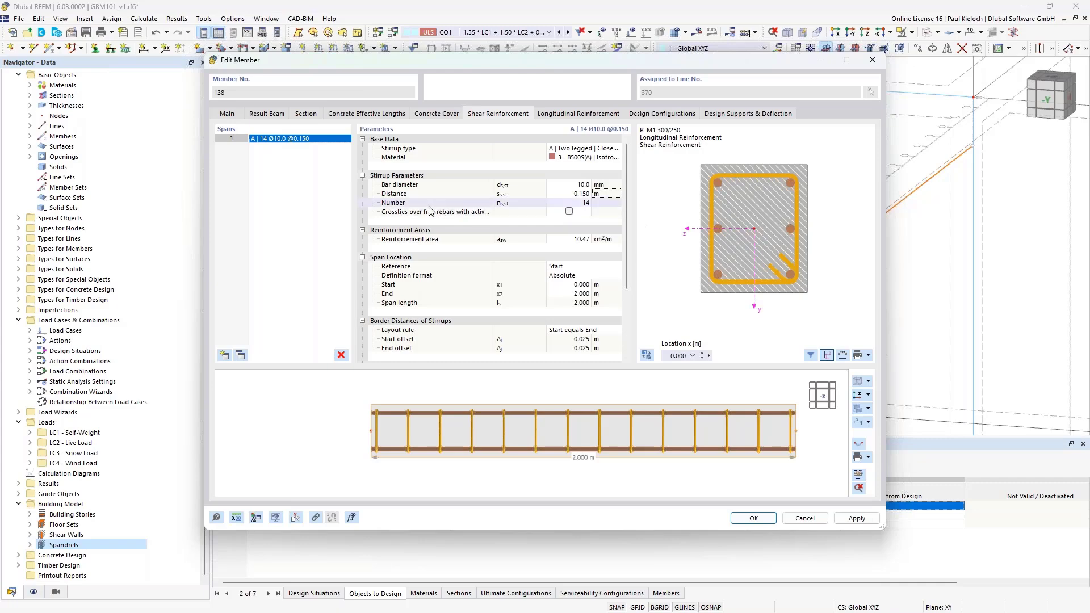
- Set member 138's longitudinal reinforcement to uniformly surrounding with 8 bars of 12 mm diameter and apply it
left_click(613, 114)
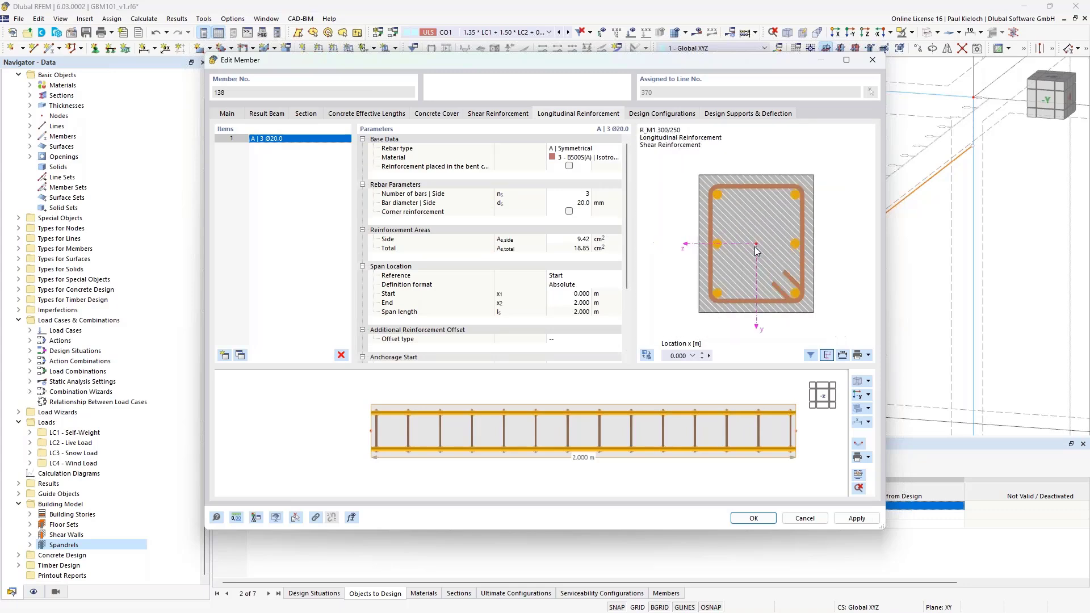
left_click(584, 149)
left_click(596, 148)
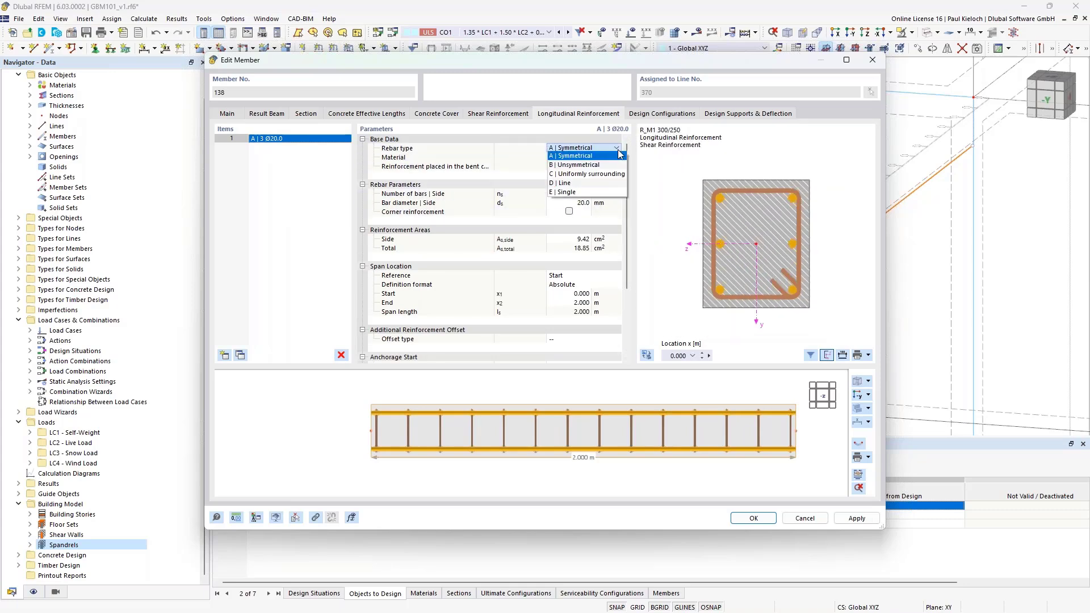
left_click(580, 174)
left_click(571, 194)
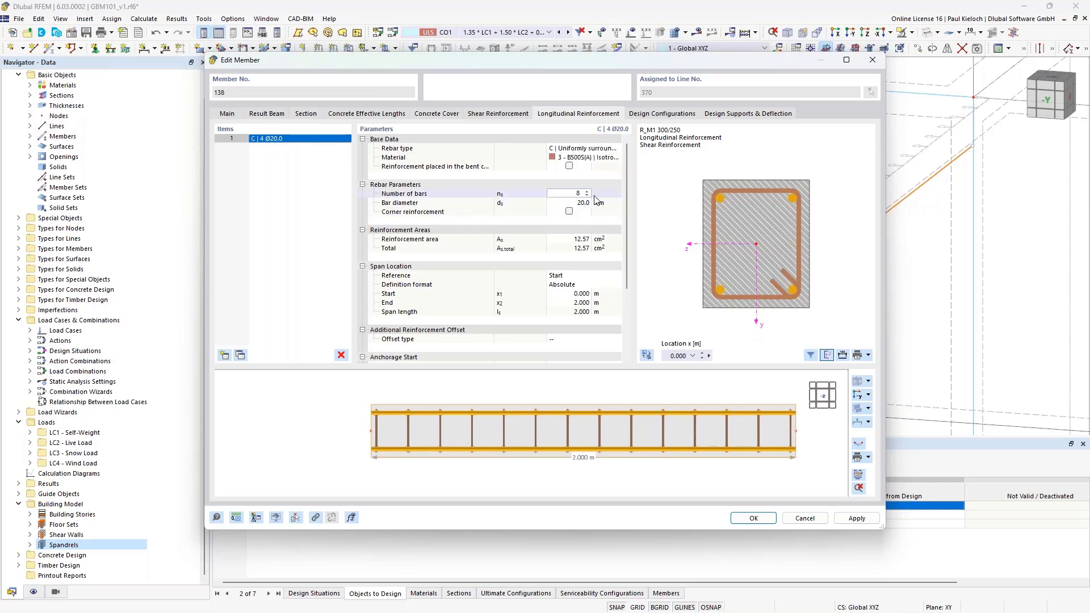
type("12")
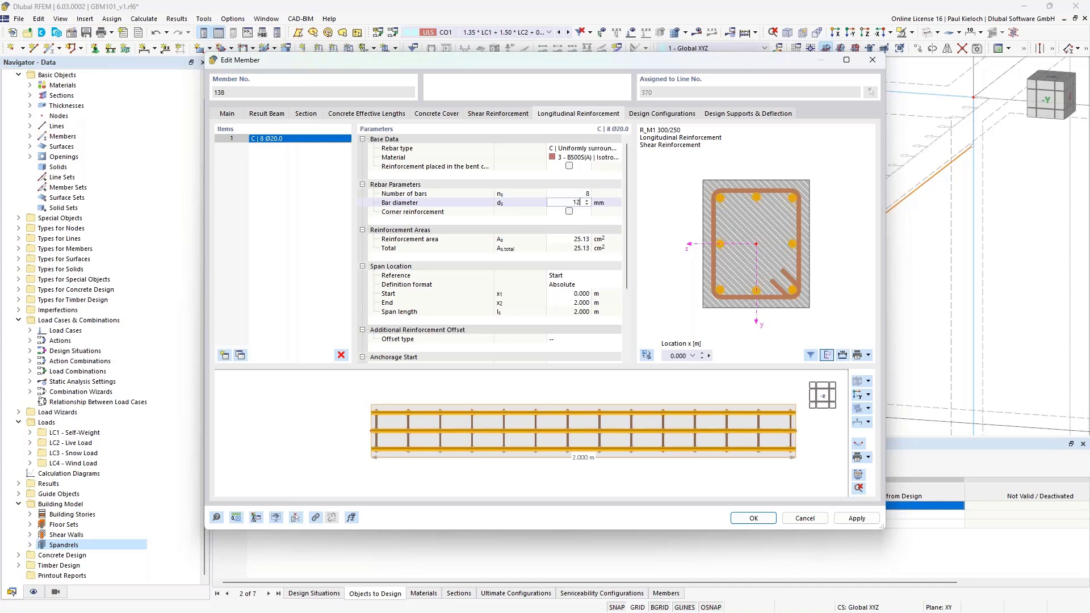
left_click(613, 202)
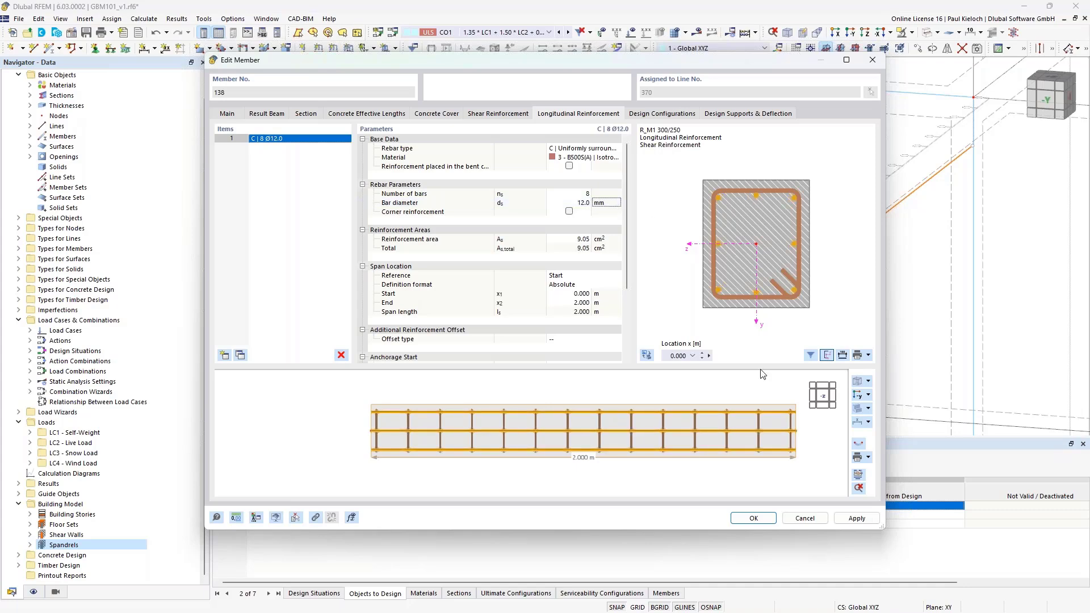
left_click(852, 518)
- Try crossties over the free rebars in member 138's shear reinforcement
left_click(516, 114)
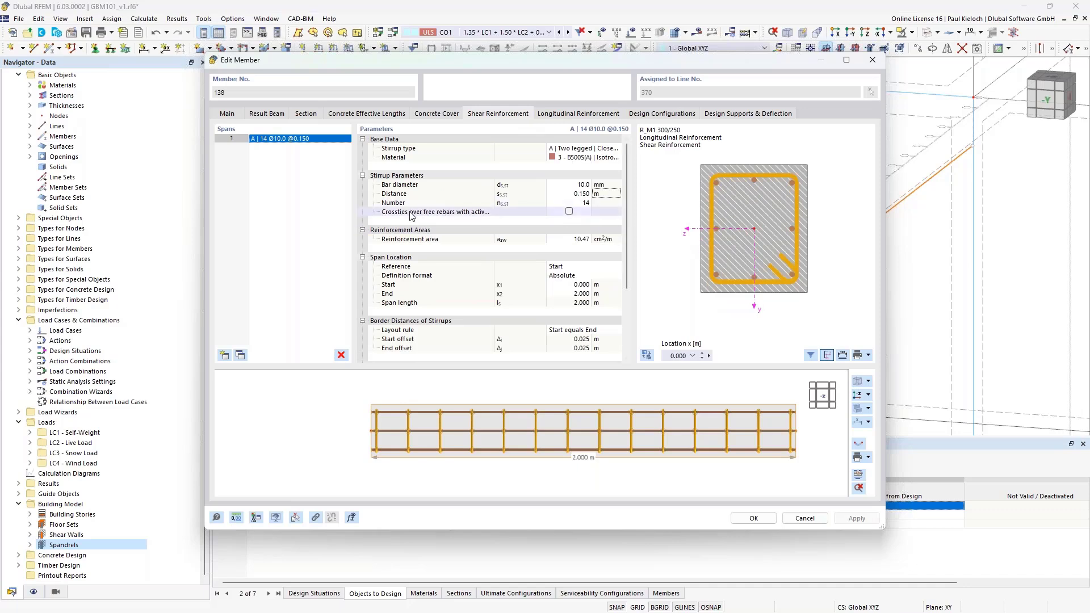
left_click(569, 211)
left_click(569, 212)
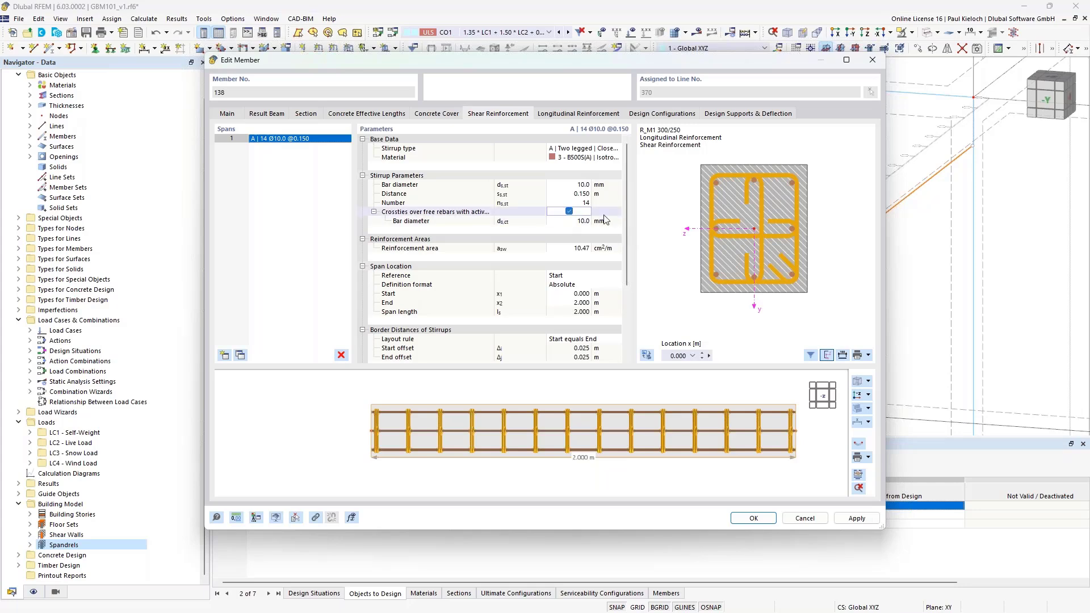
left_click(569, 211)
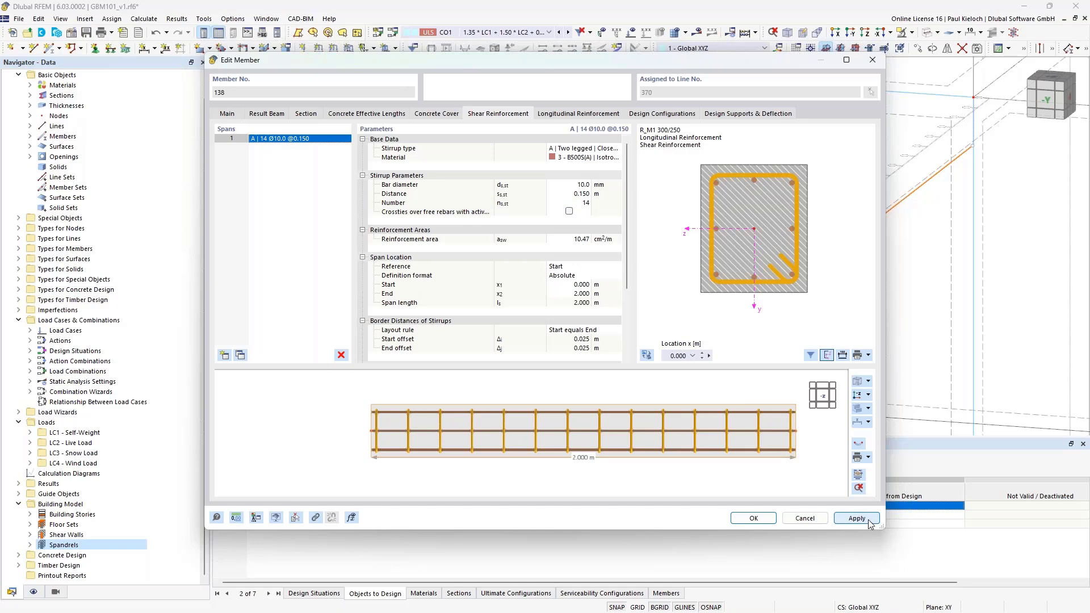
- Confirm member 138's reinforcement and activate the concrete design properties for the four lower spandrel result beams, members 139-142
left_click(755, 517)
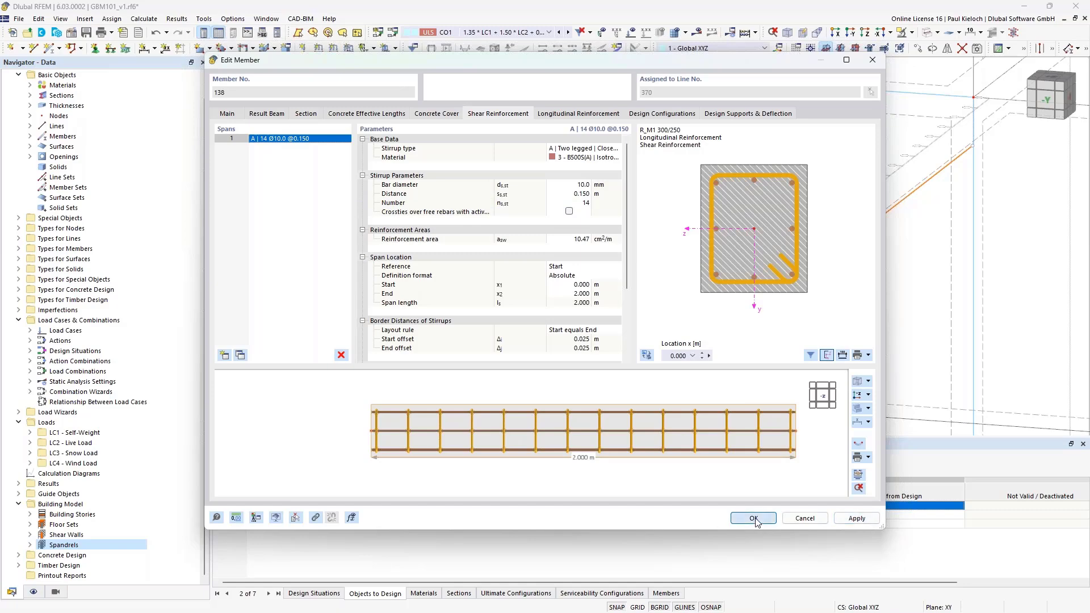
scroll(634, 165, "down", 4)
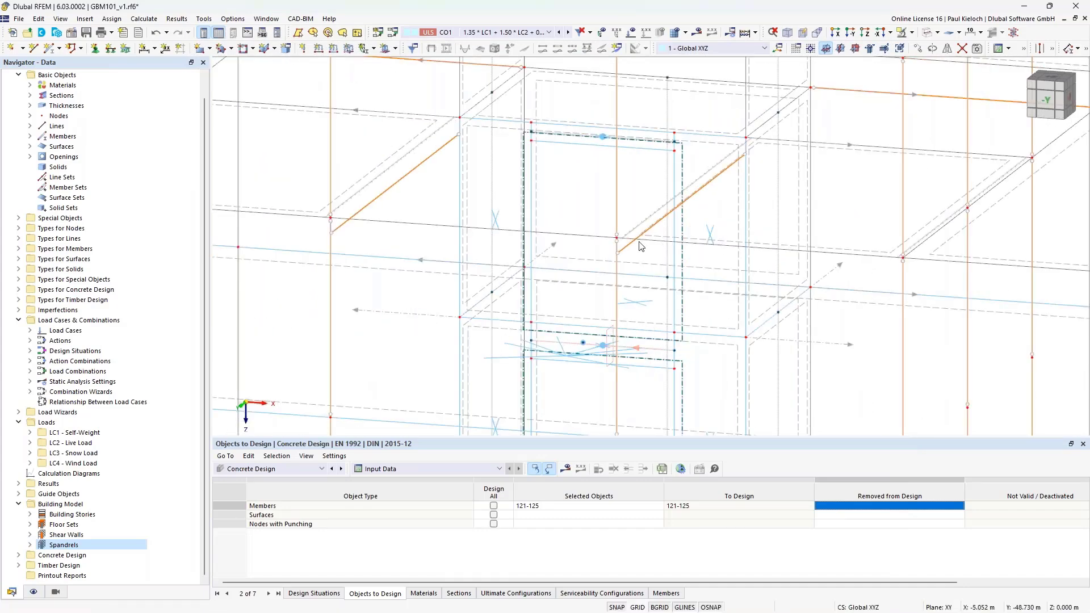
scroll(660, 363, "down", 3)
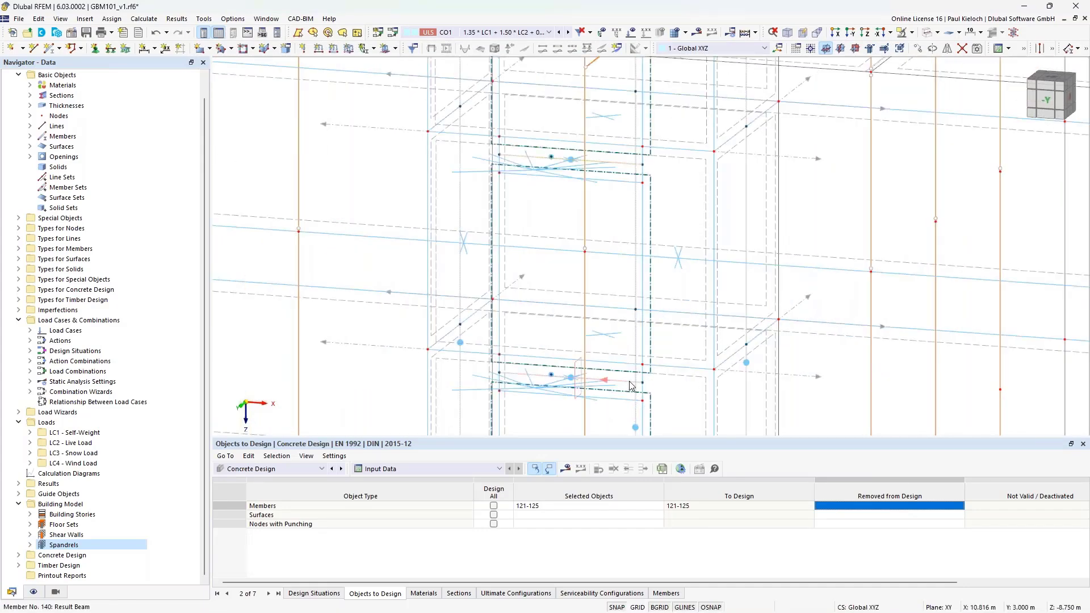
scroll(647, 377, "up", 3)
scroll(625, 261, "down", 4)
scroll(676, 299, "up", 5)
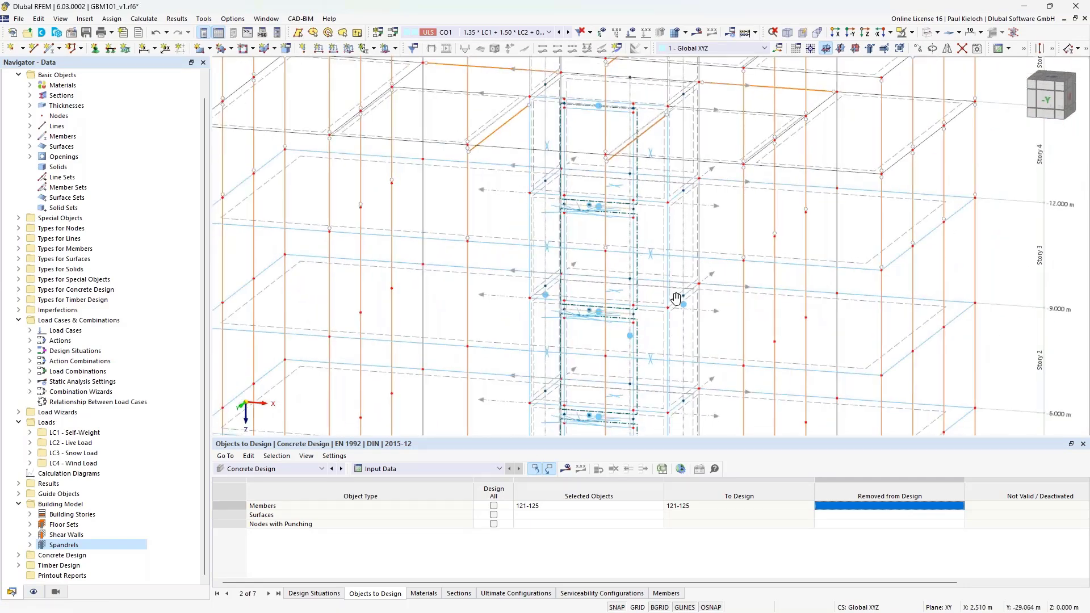
scroll(660, 278, "down", 3)
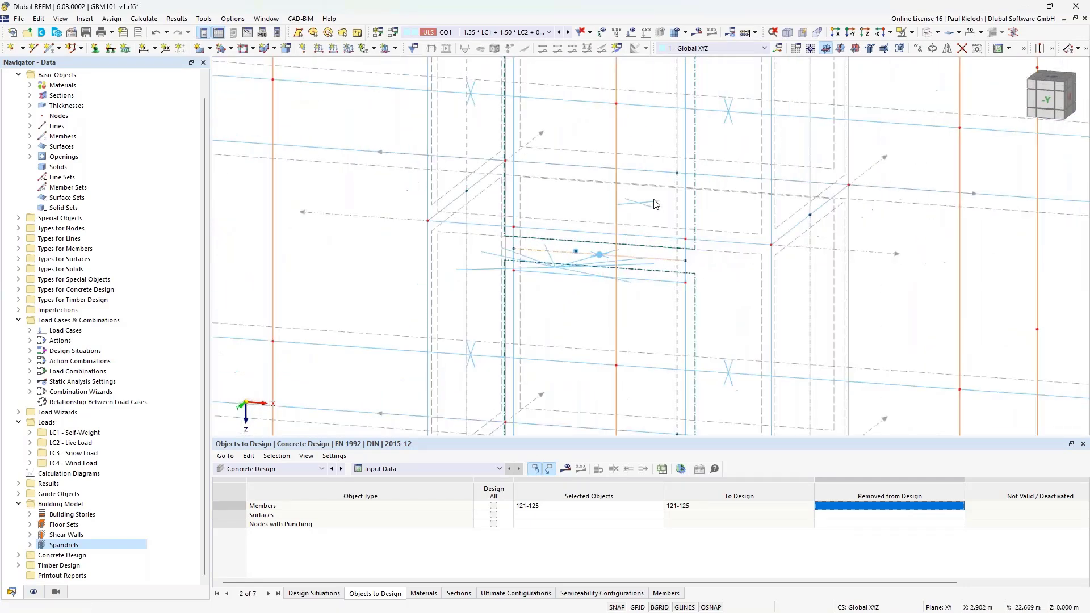
scroll(665, 397, "down", 1)
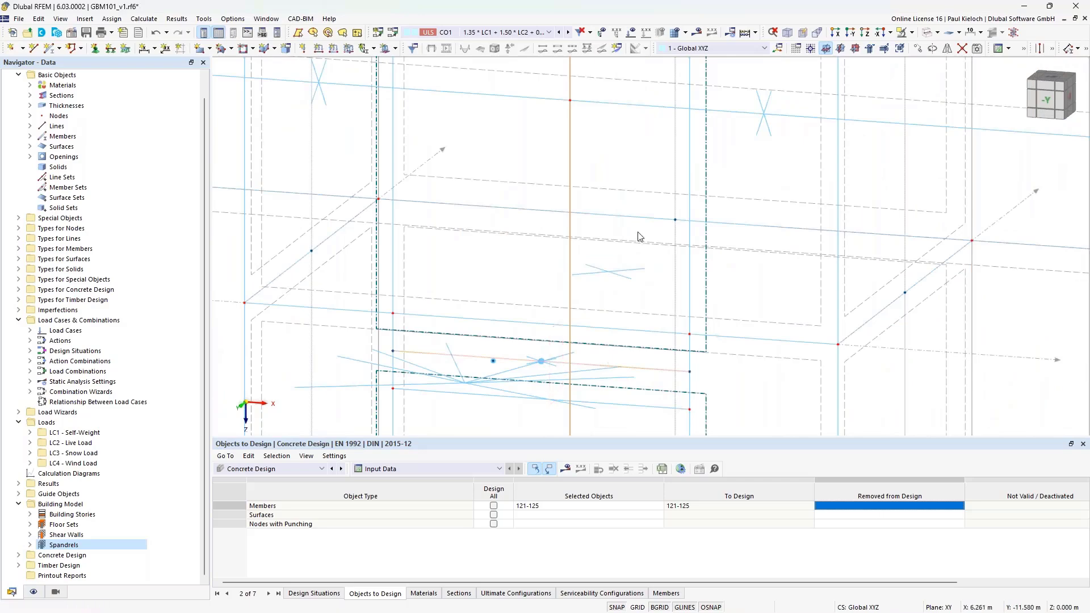
scroll(651, 302, "down", 3)
scroll(640, 217, "up", 3)
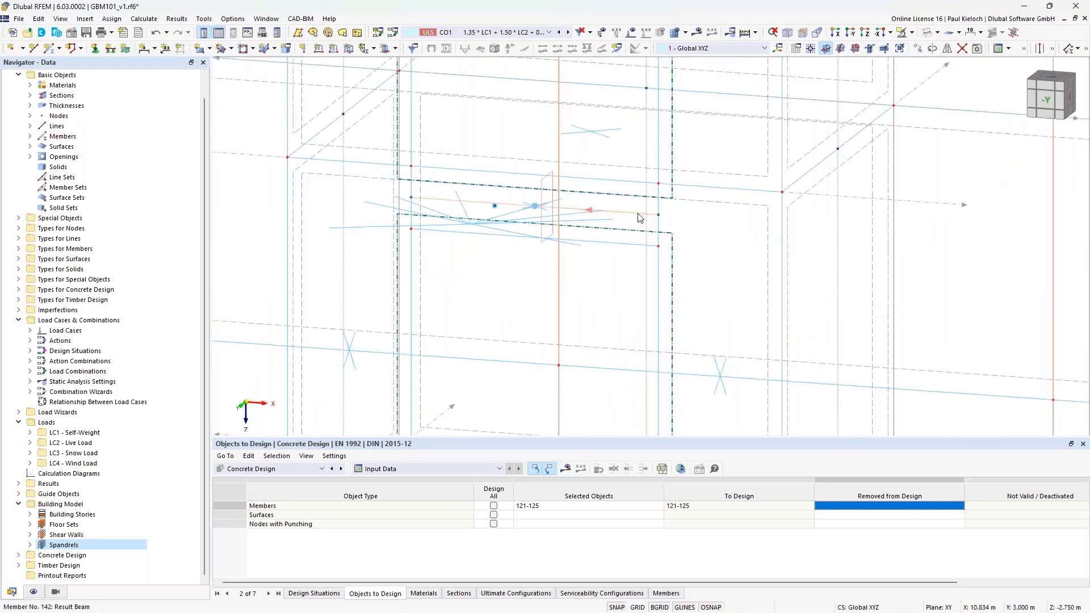
double_click(639, 218)
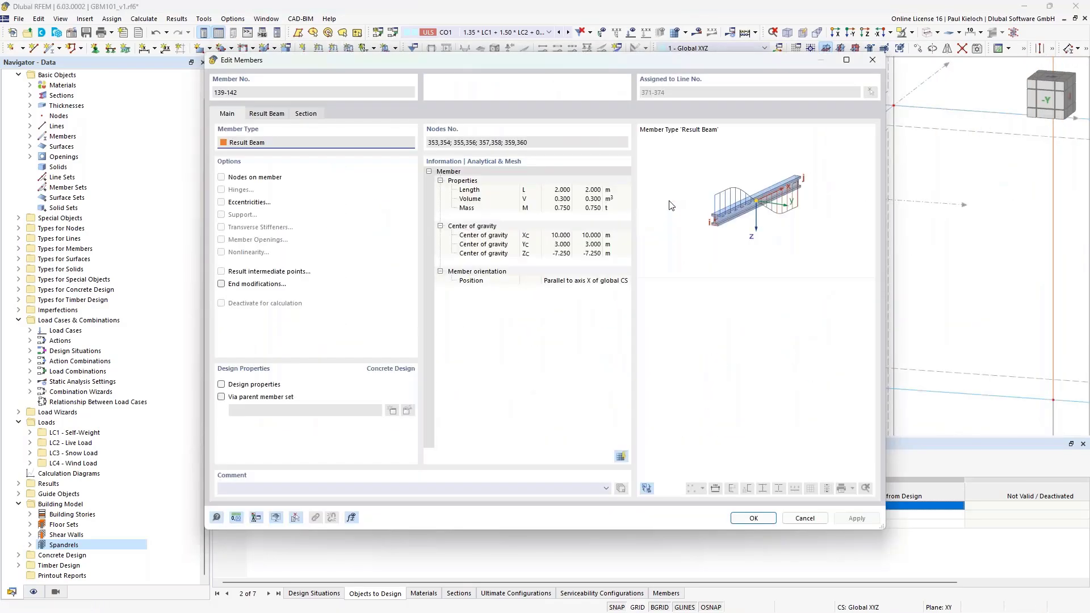
left_click(253, 385)
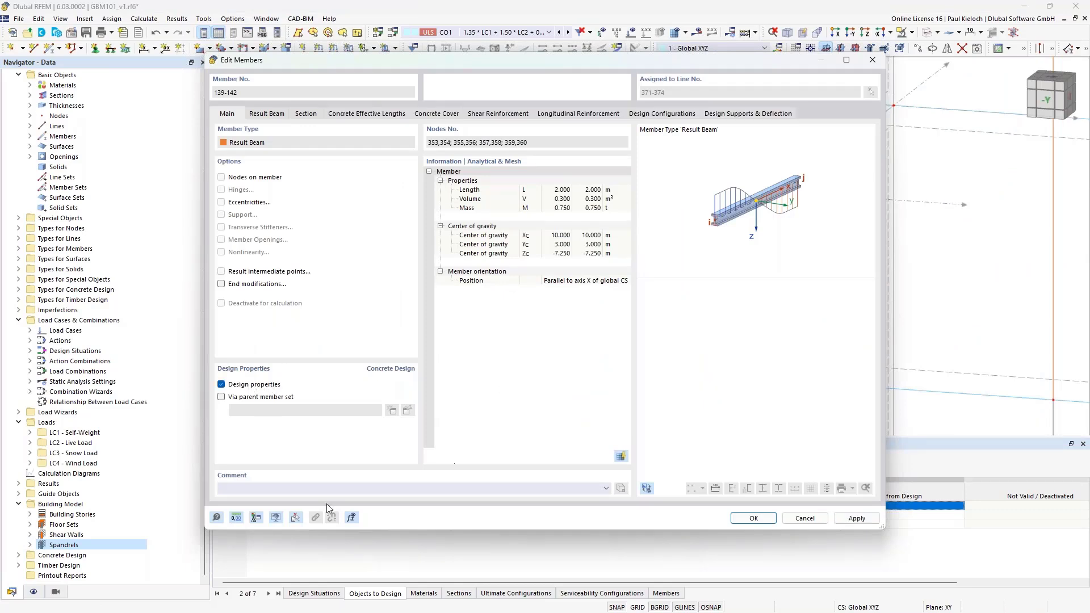
- Transfer the member properties from the topmost spandrel's result beam to members 139-142
left_click(296, 517)
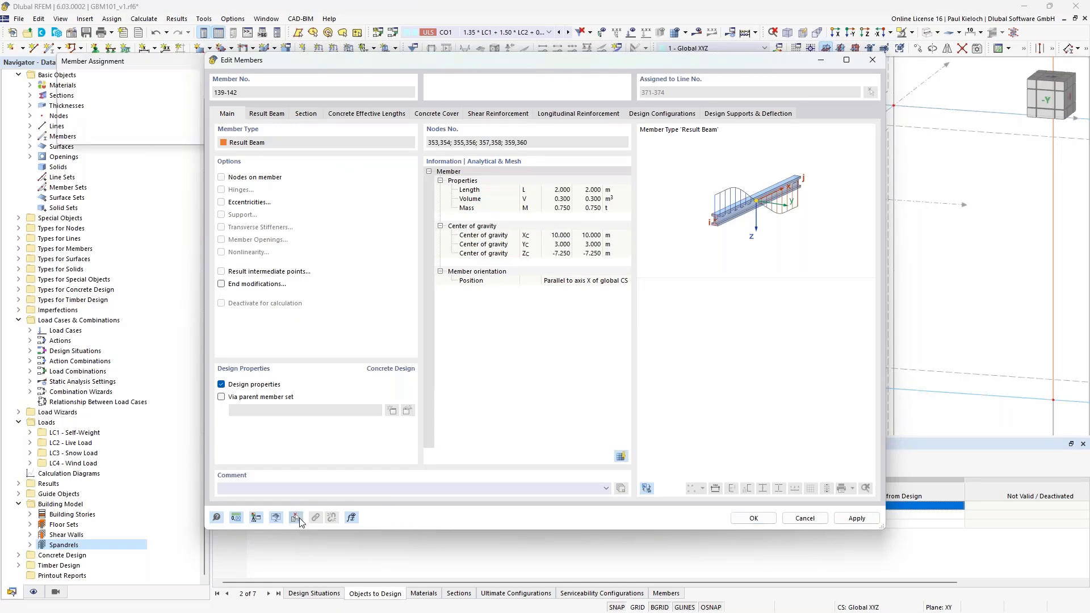
scroll(595, 105, "up", 6)
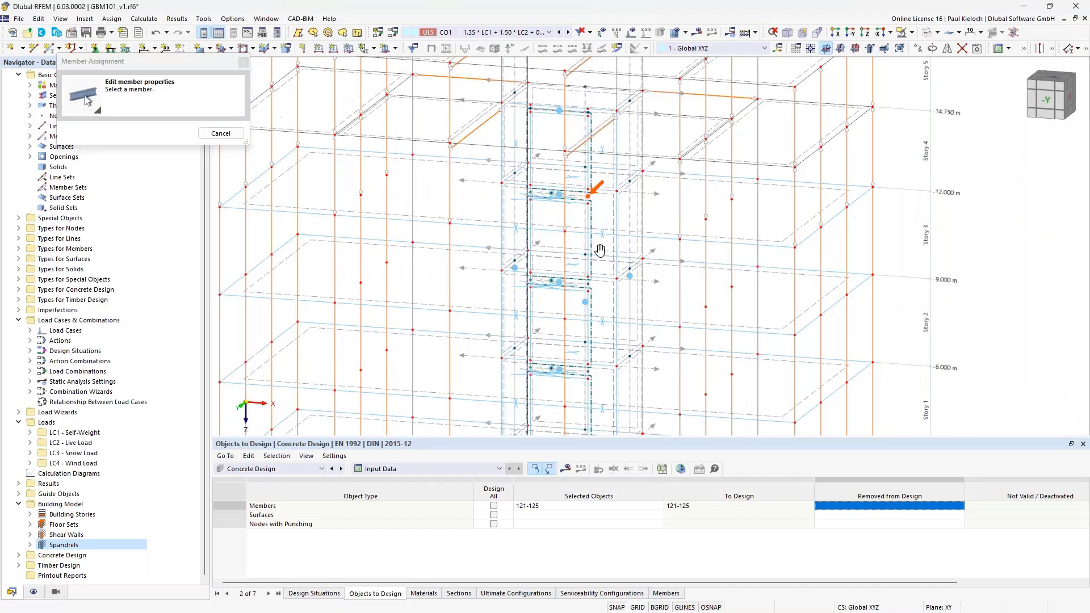
scroll(572, 107, "up", 4)
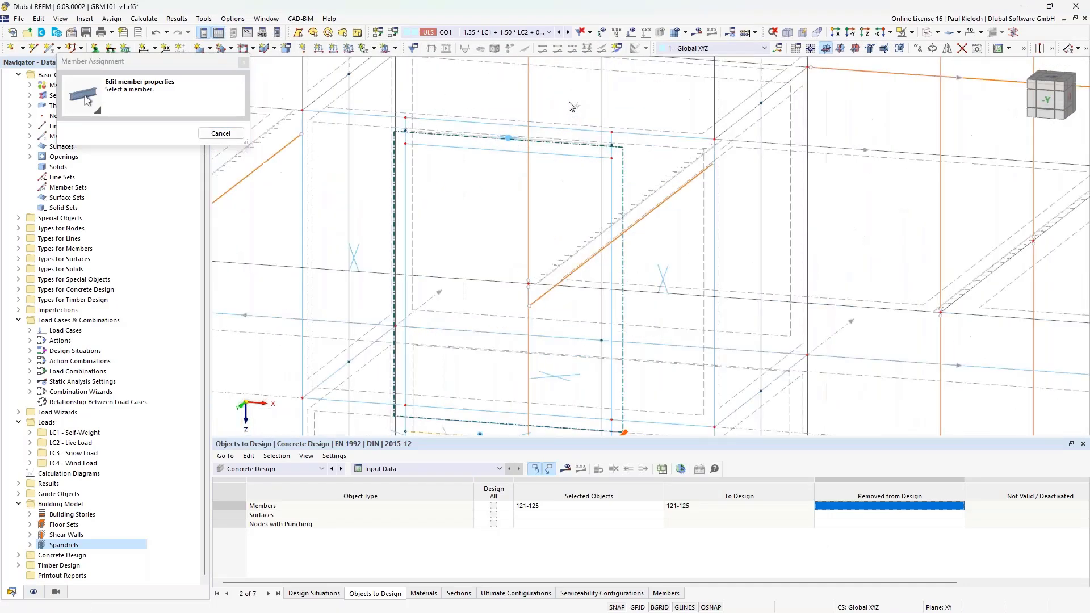
left_click(592, 162)
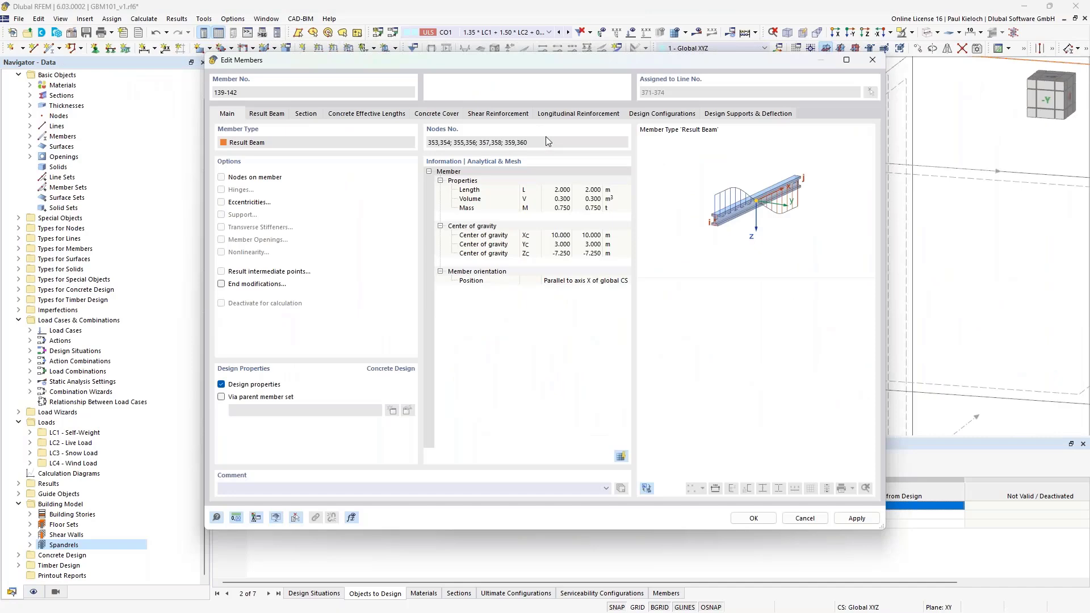
- Apply the transferred properties to members 139-142, set their number of longitudinal bars to 10, and confirm the member edit
left_click(857, 519)
left_click(517, 116)
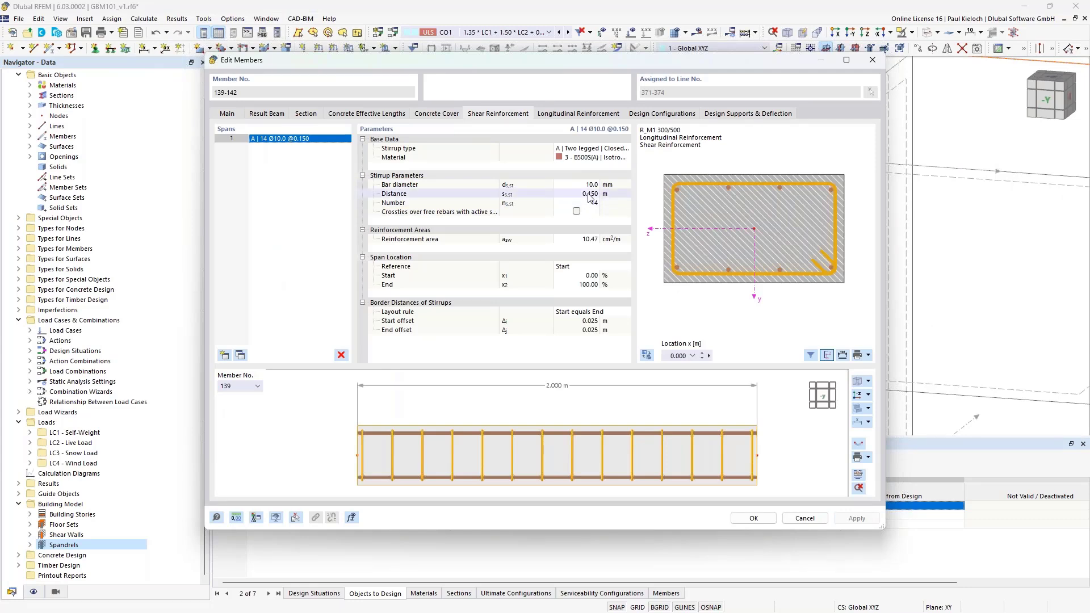
left_click(612, 115)
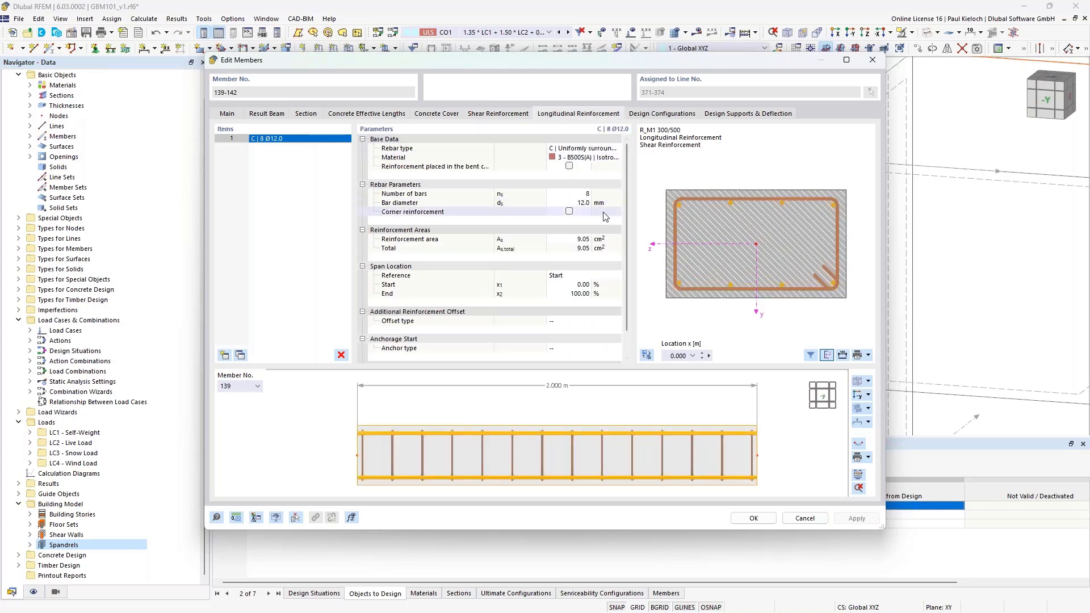
left_click(576, 194)
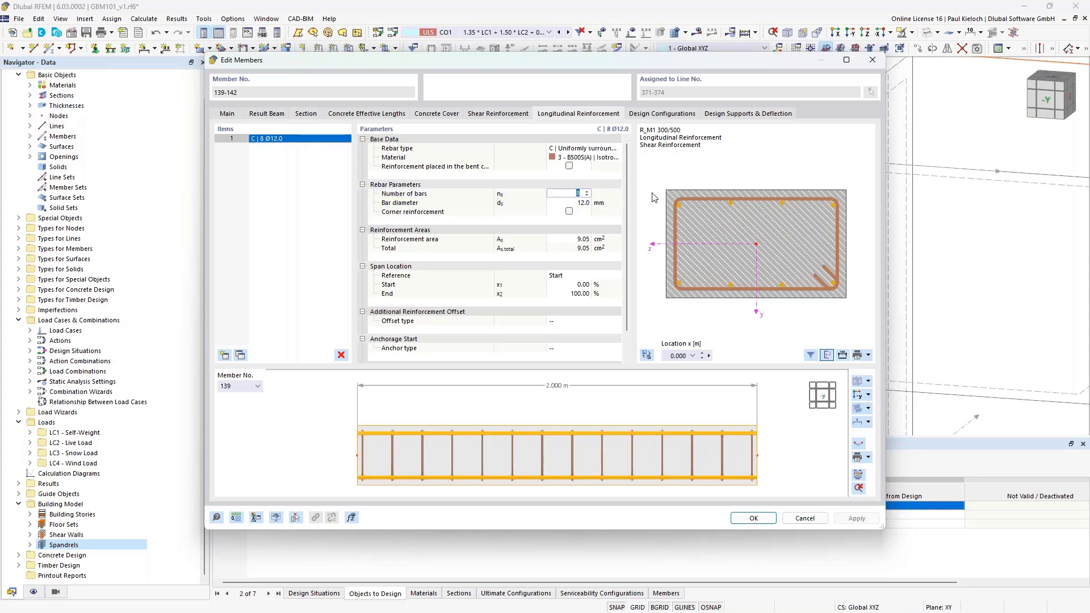
type("10")
left_click(618, 203)
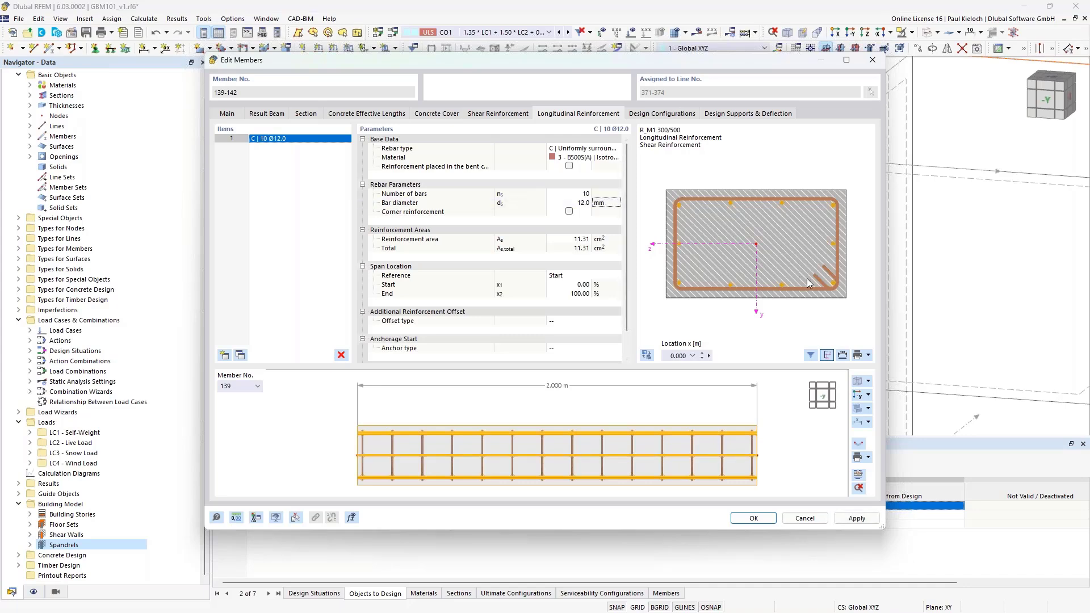
left_click(764, 519)
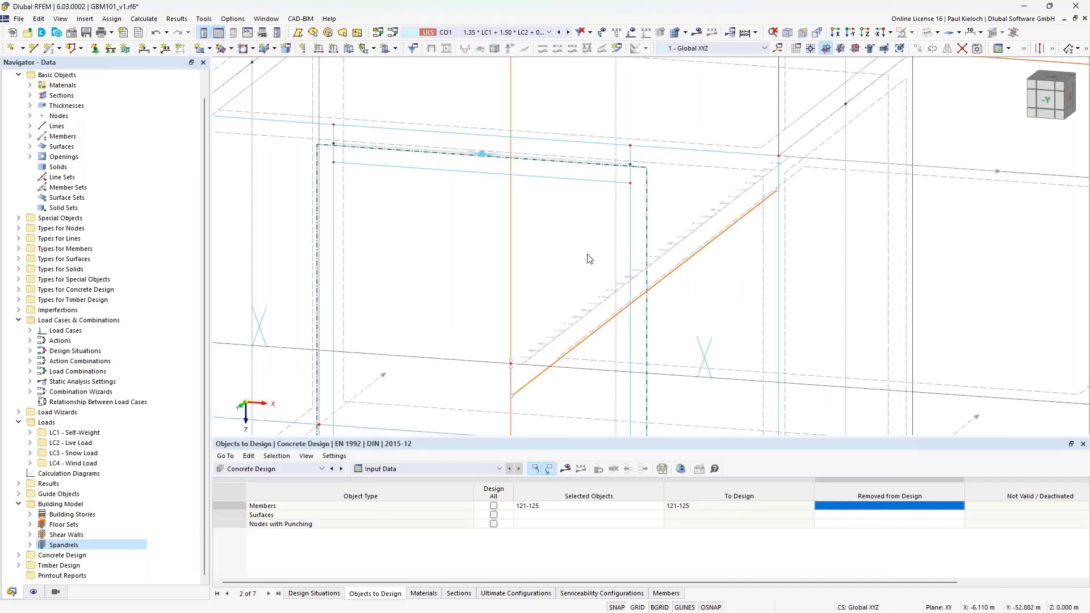
scroll(648, 184, "down", 3)
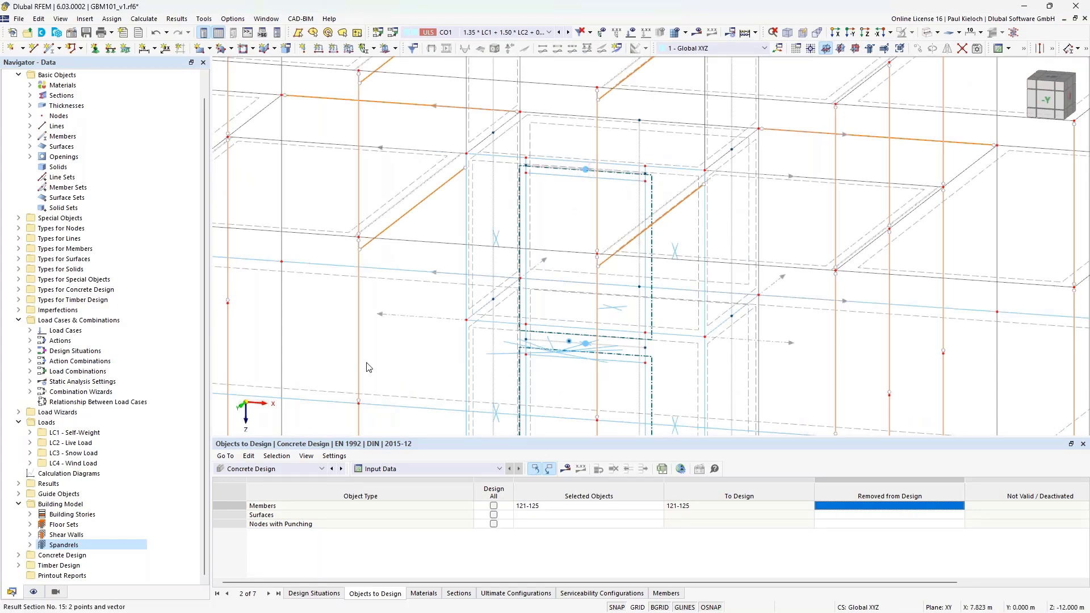
left_click(88, 537)
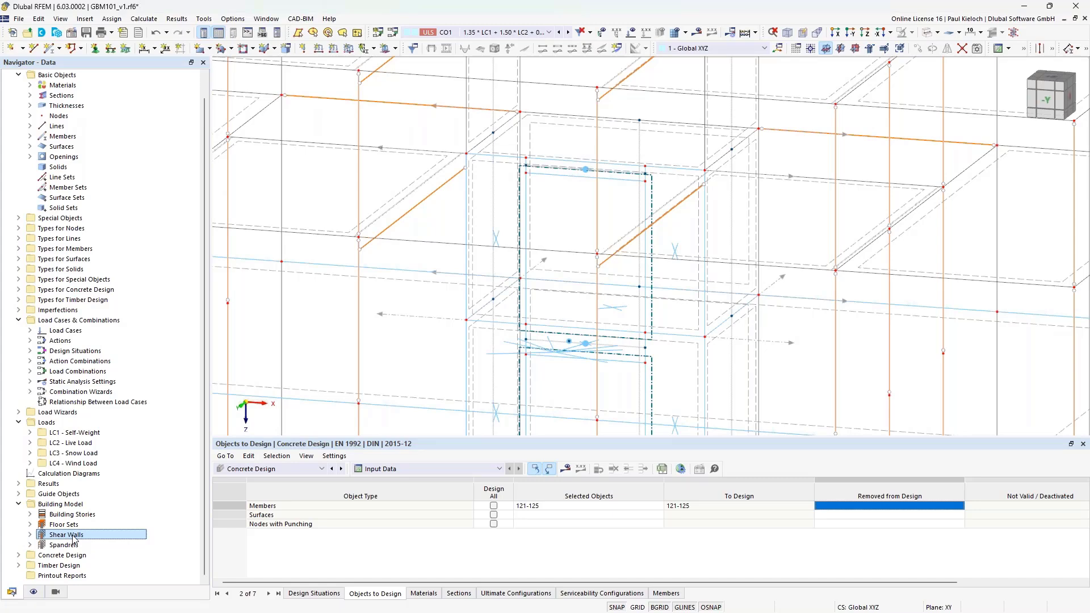
left_click(67, 545)
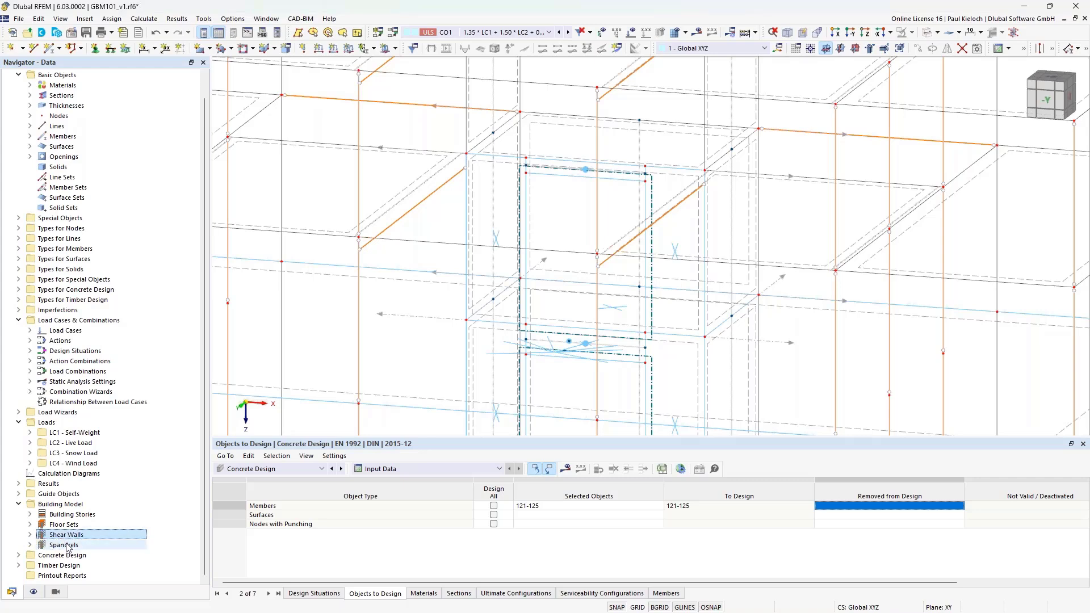
- Add the five spandrel result beams, members 138-142, to the members selected for concrete design and save the model
left_click(576, 510)
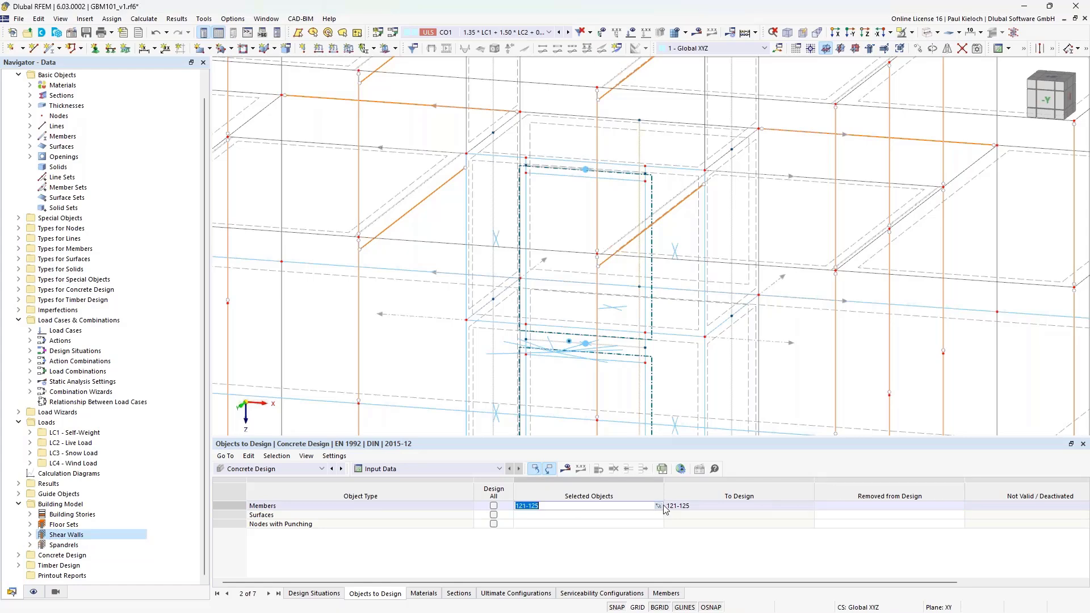
left_click(665, 510)
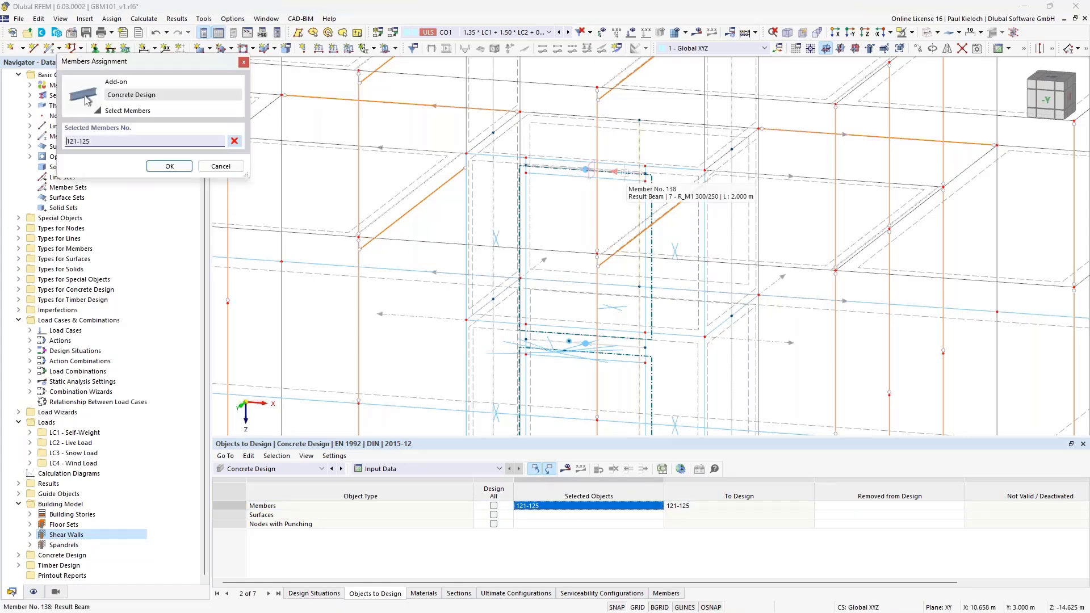
left_click(624, 172)
left_click(629, 345)
middle_click_drag(629, 346, 608, 228)
left_click(605, 359)
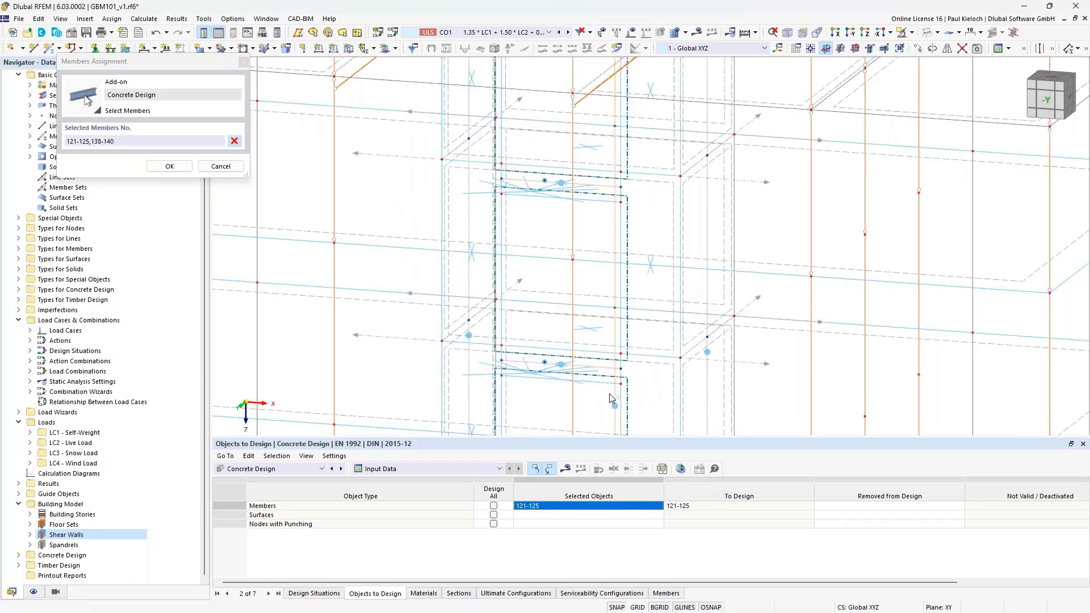
middle_click_drag(605, 364, 581, 146)
left_click(579, 324)
middle_click_drag(573, 360, 554, 140)
left_click(554, 283)
middle_click_drag(567, 332, 564, 192)
left_click(170, 165)
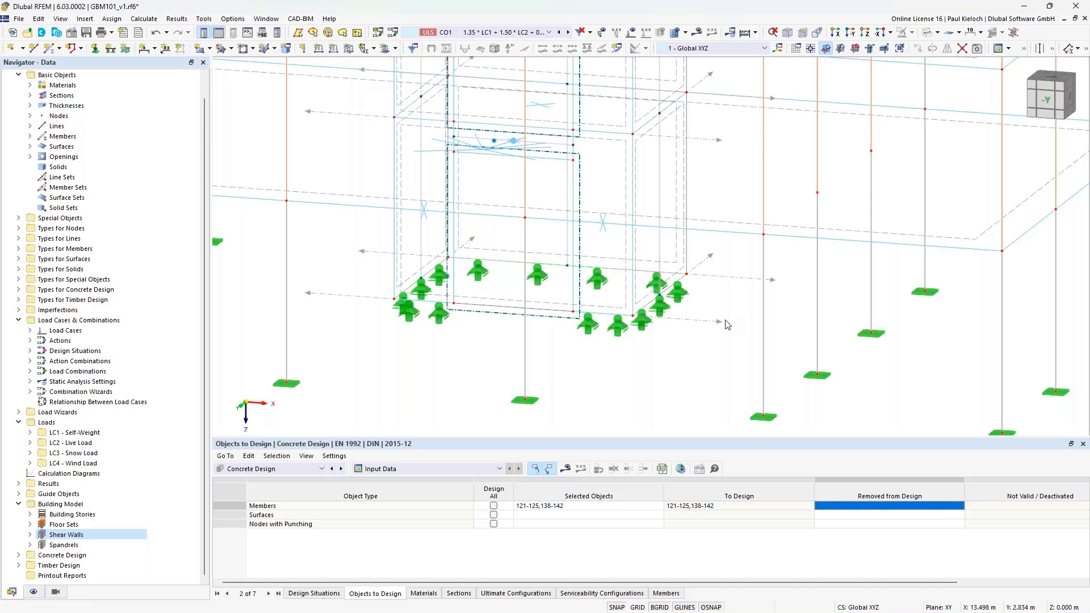
key("ctrl+s")
- Open floor slab surfaces 1, 6, 11 and 16 for editing and review their concrete cover, reinforcement directions and surface reinforcement
scroll(732, 367, "down", 2)
scroll(733, 367, "down", 4)
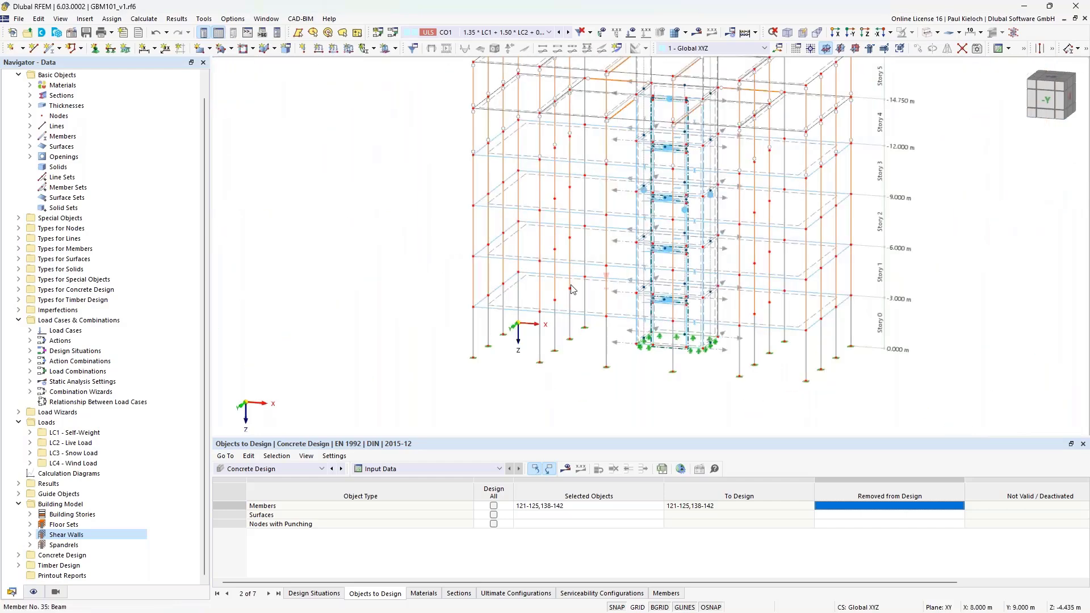
middle_click_drag(528, 292, 507, 292)
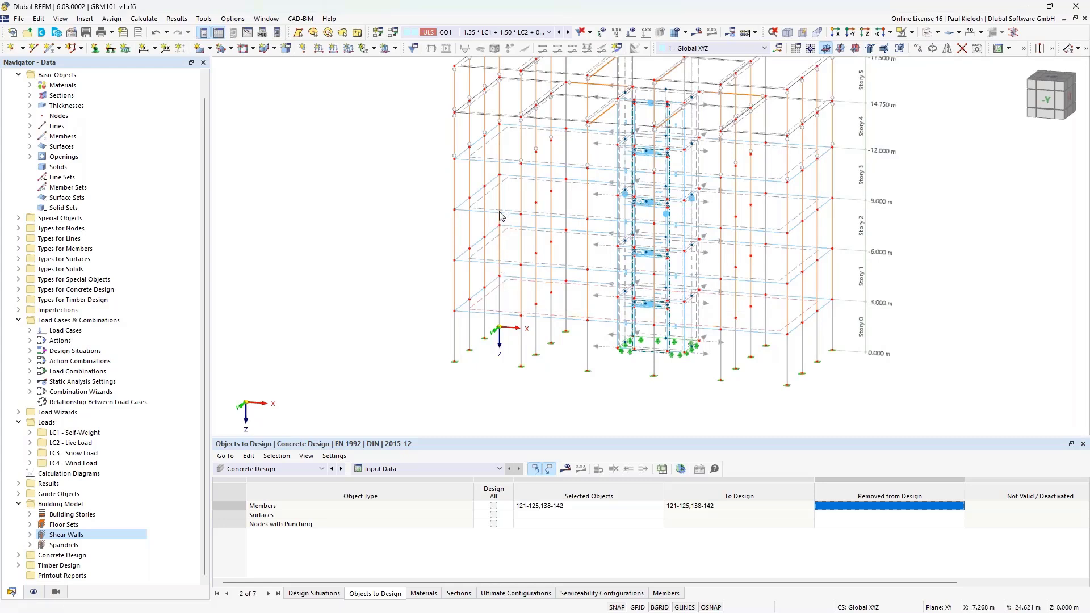
double_click(507, 135)
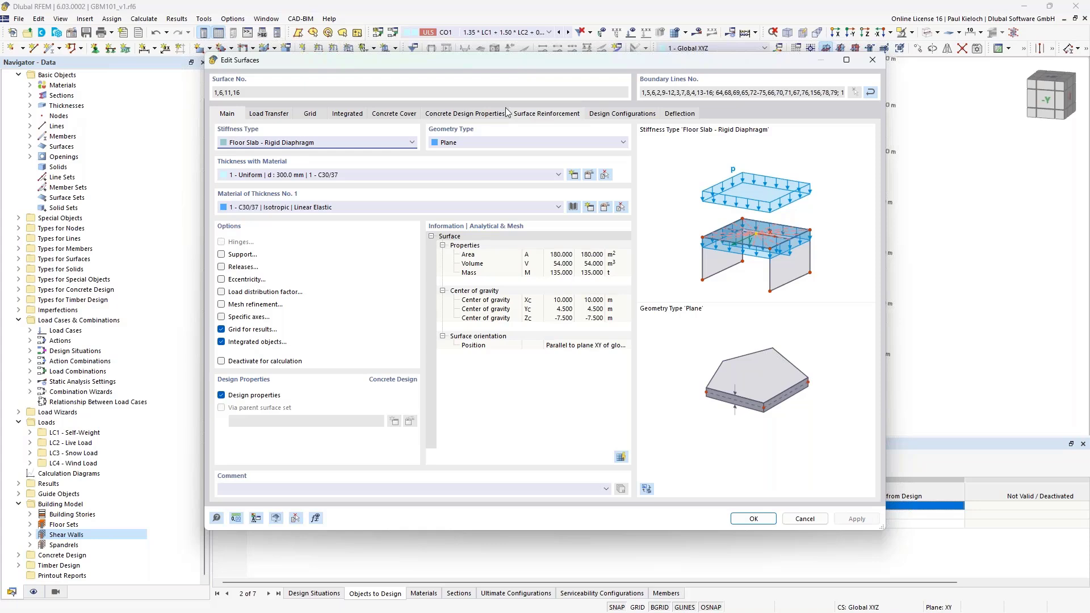
left_click(399, 117)
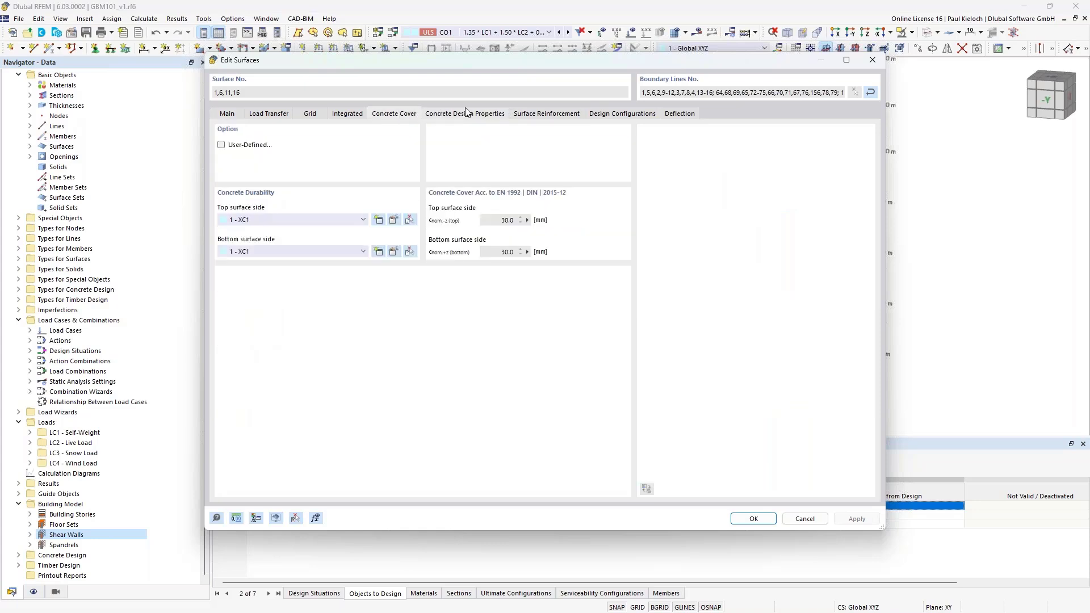
left_click(496, 116)
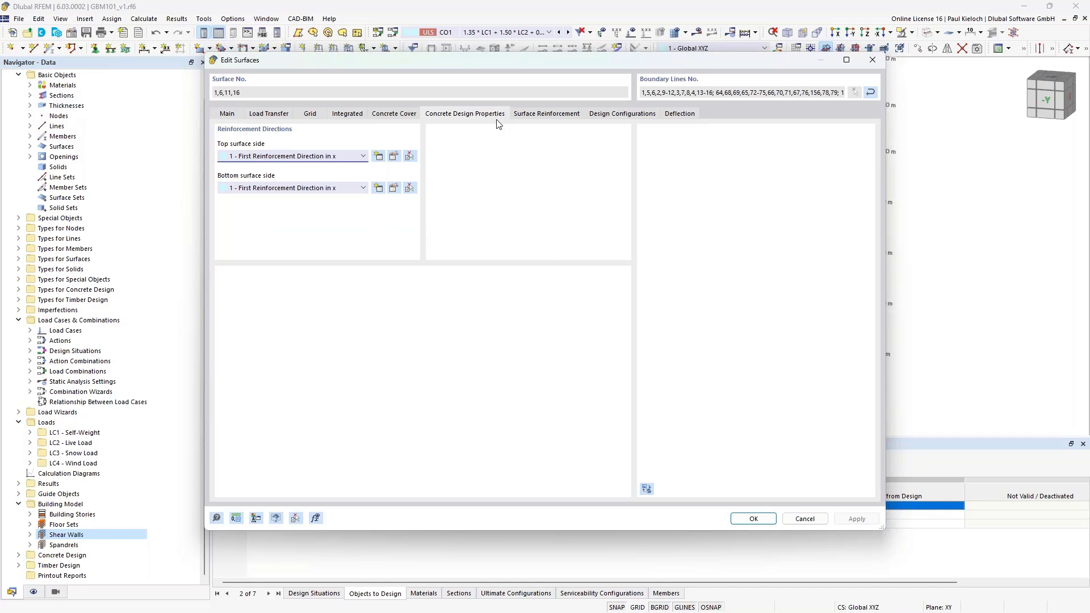
left_click(544, 116)
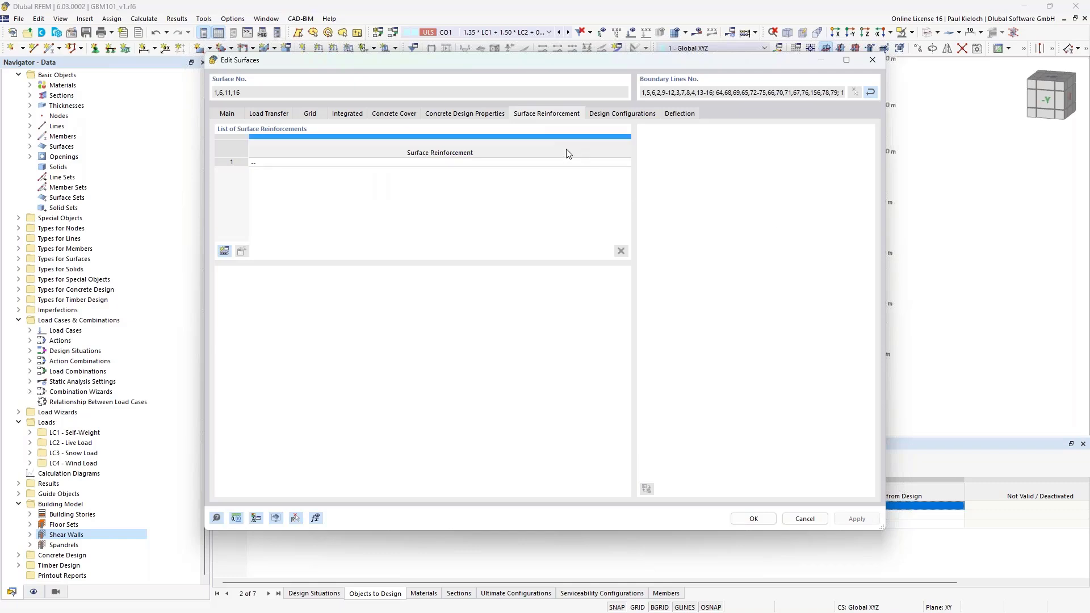
- Create a Q424A mesh surface reinforcement on both faces of floor slabs 1, 6, 11 and 16 and confirm the surface edit
left_click(224, 252)
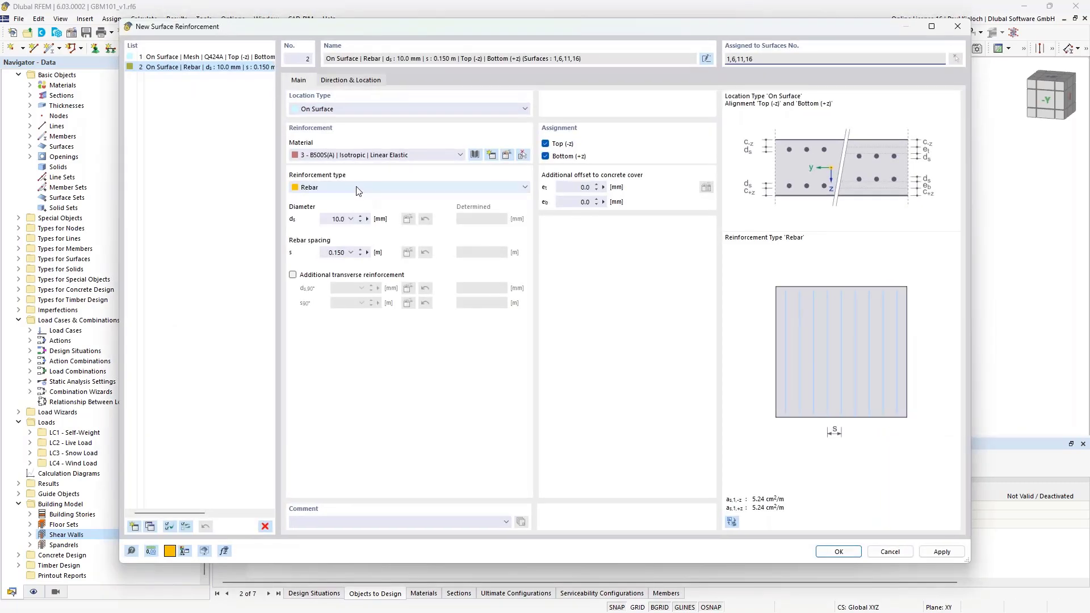
left_click(358, 189)
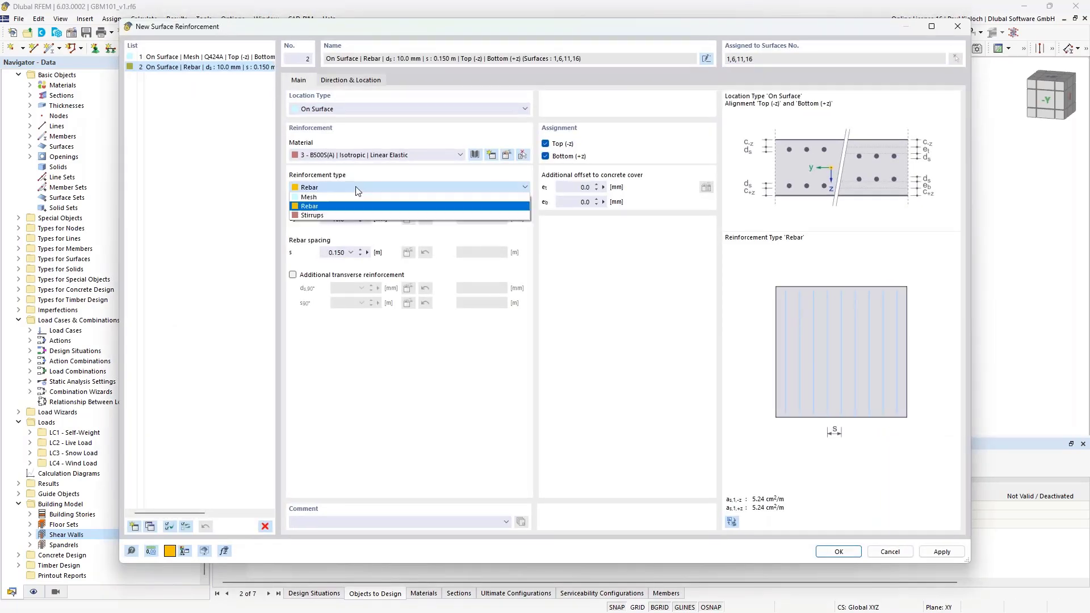
left_click(310, 199)
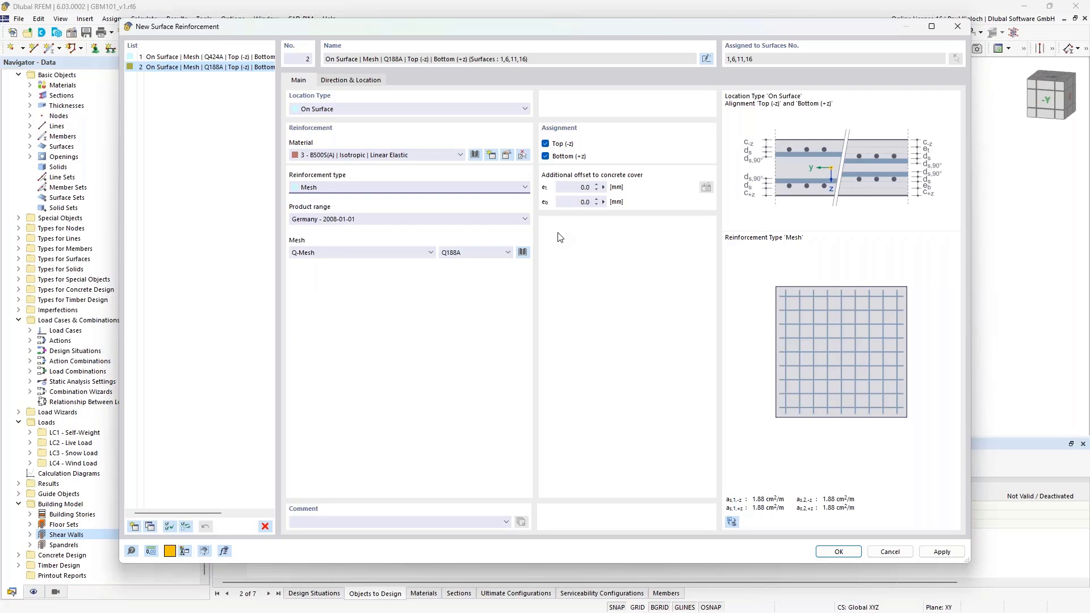
left_click(502, 253)
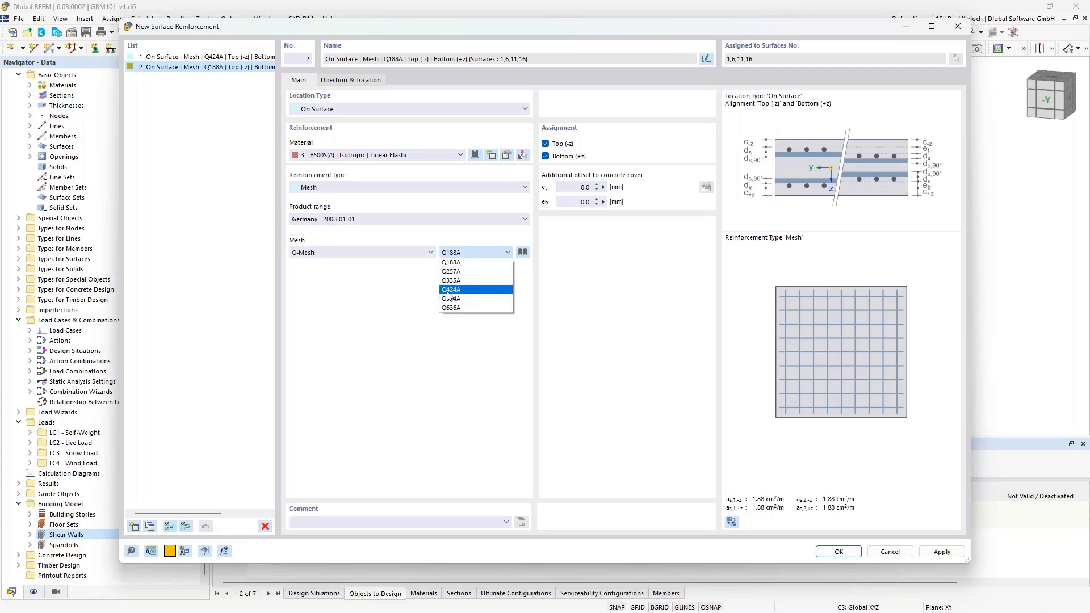
left_click(448, 290)
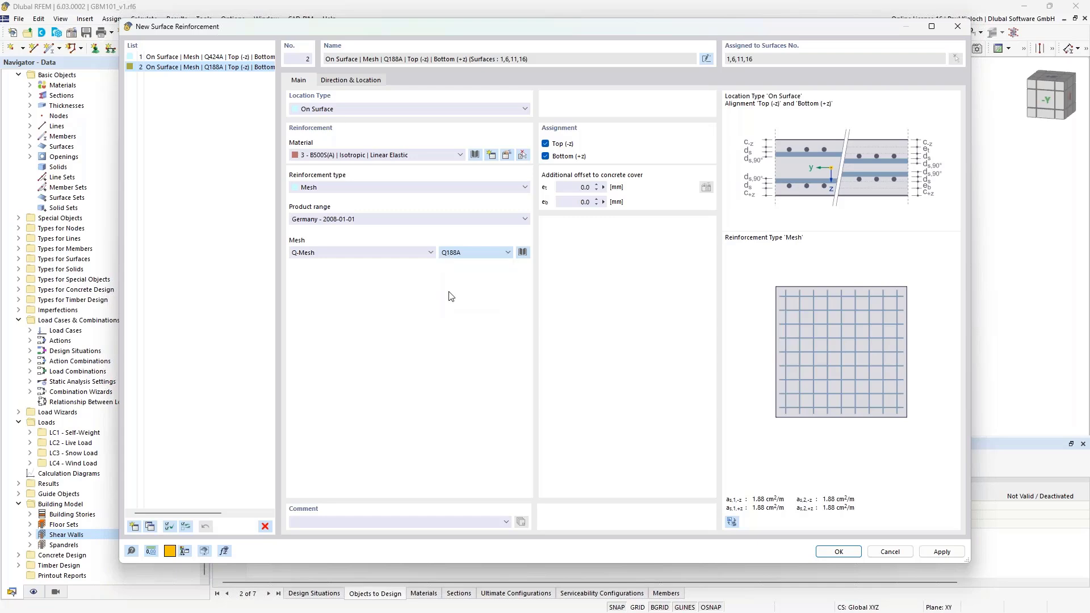
left_click(836, 551)
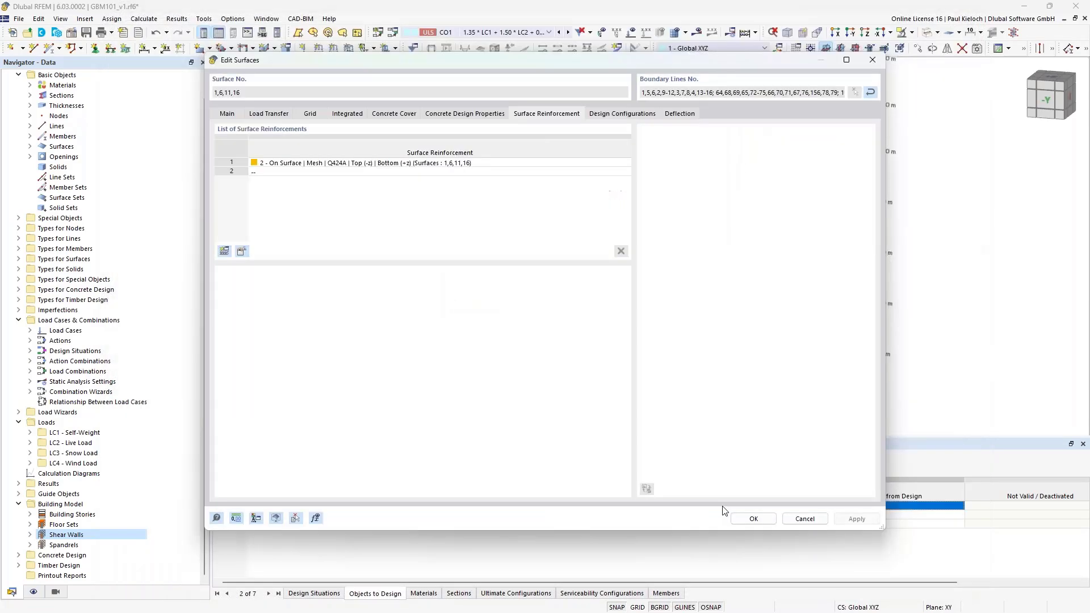
left_click(755, 519)
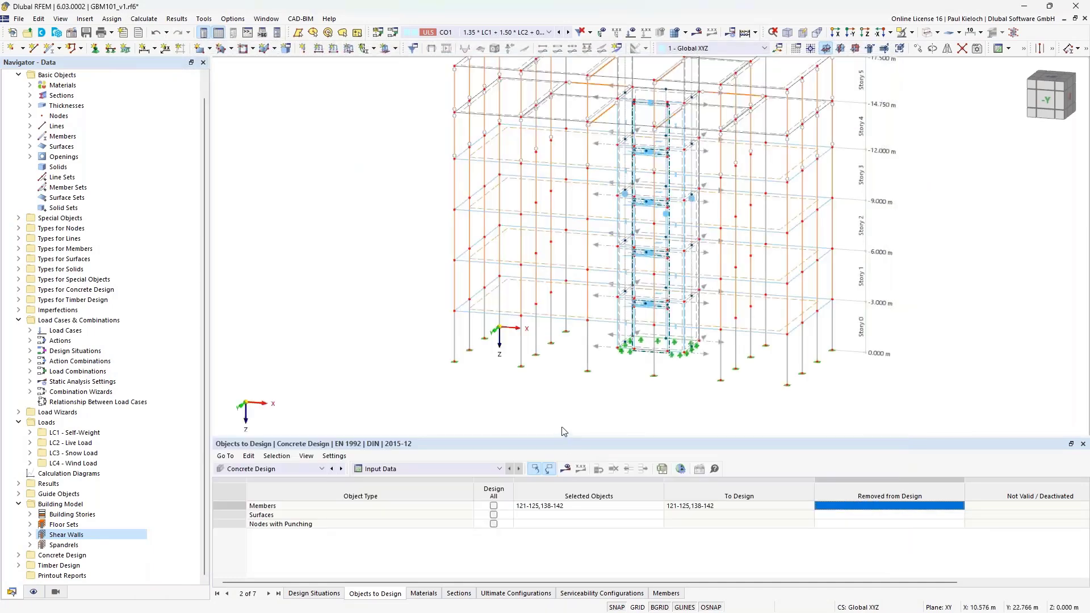
double_click(583, 322)
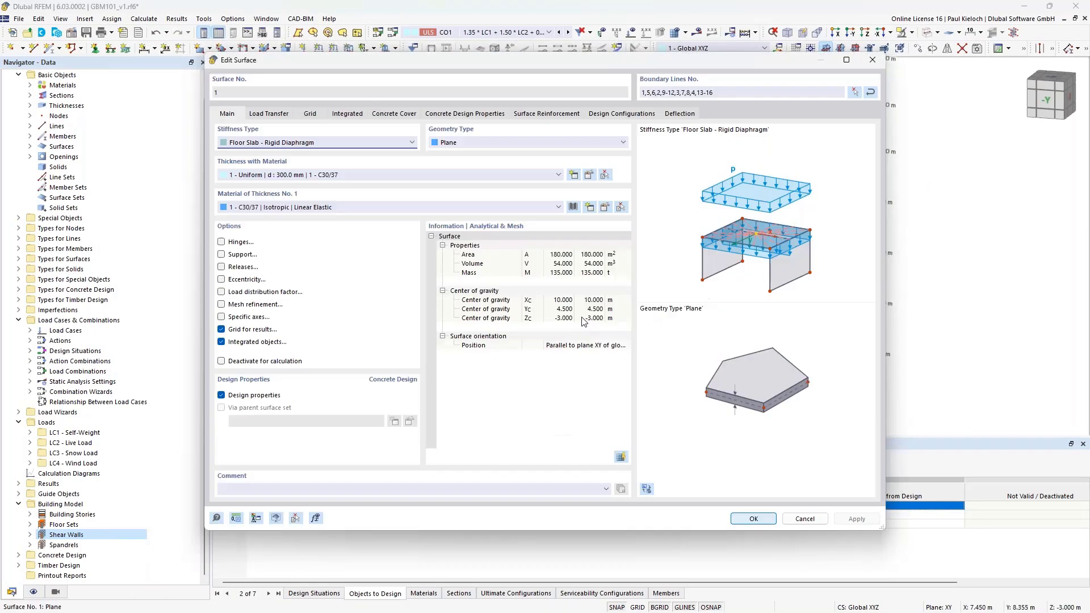
left_click(804, 519)
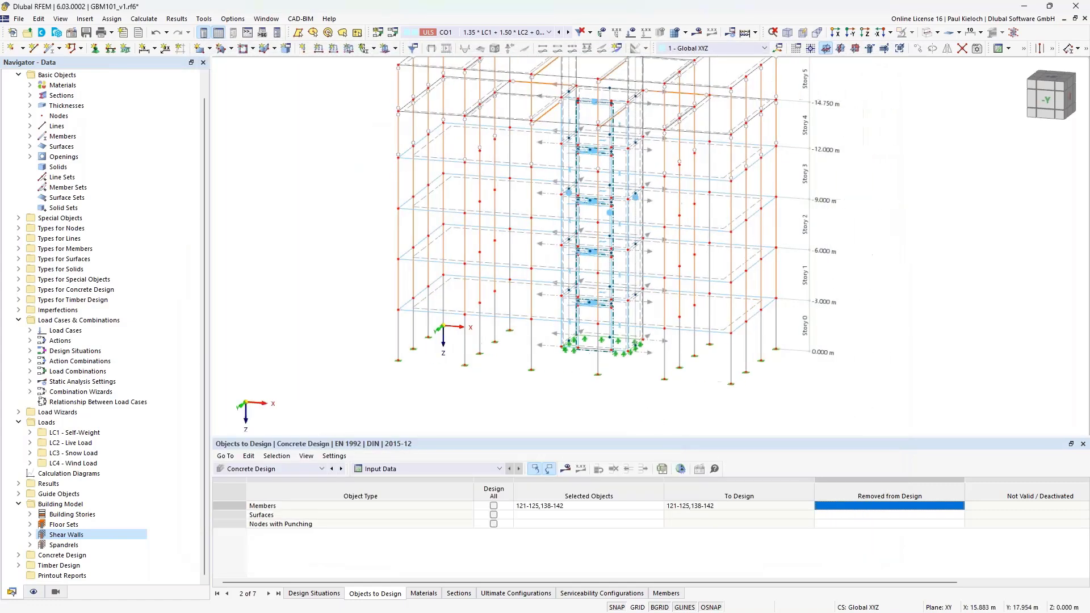
- Add the four floor slabs, surfaces 1, 6, 11 and 16, to the surfaces selected for concrete design
left_click(573, 516)
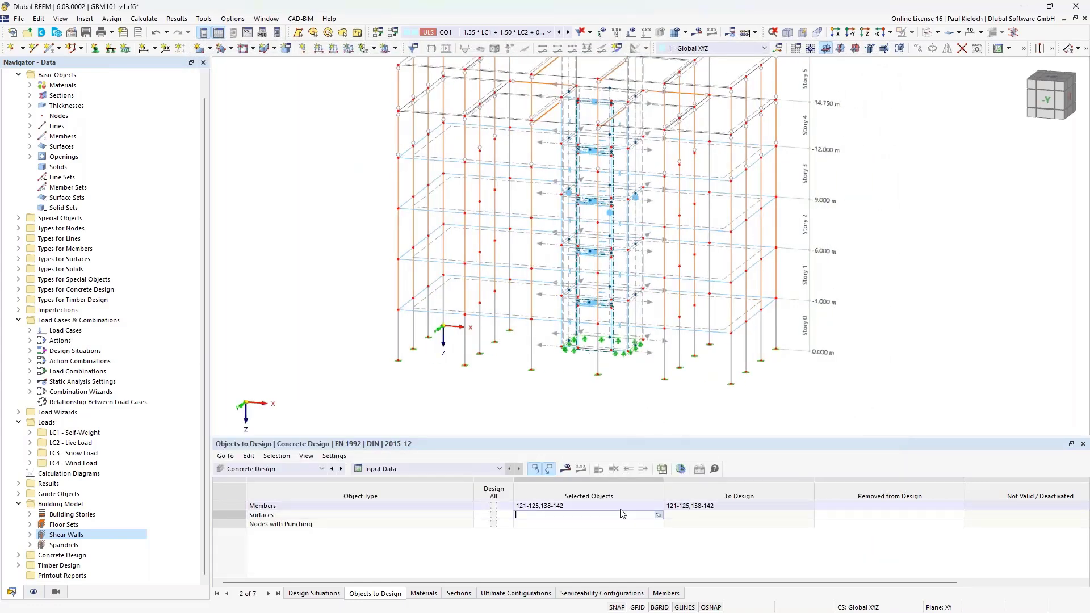
left_click(658, 515)
left_click(456, 307)
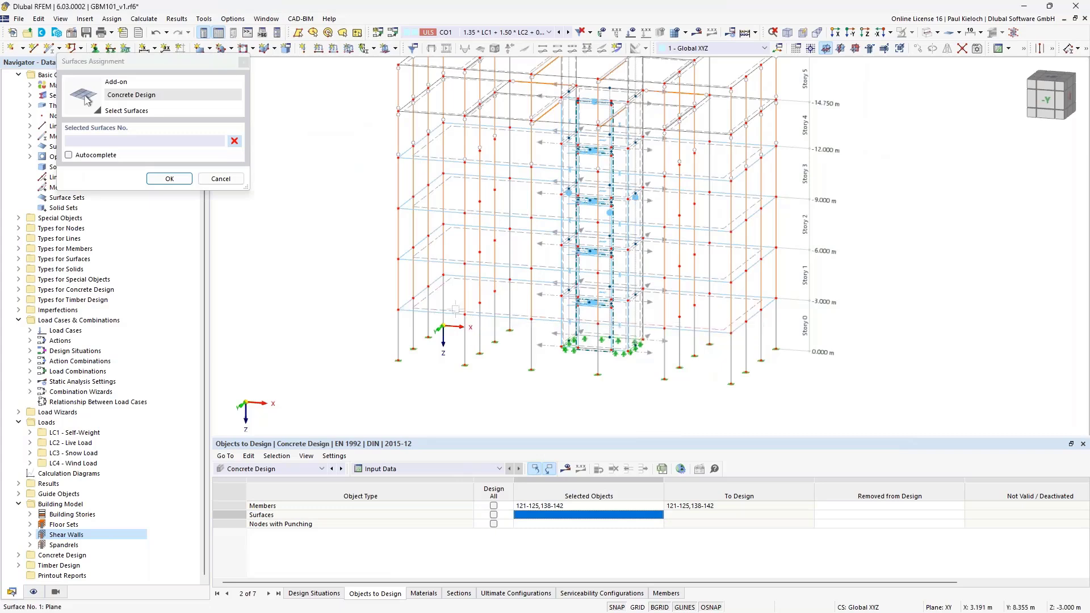
left_click(454, 259)
left_click(457, 209)
left_click(456, 165)
left_click(169, 179)
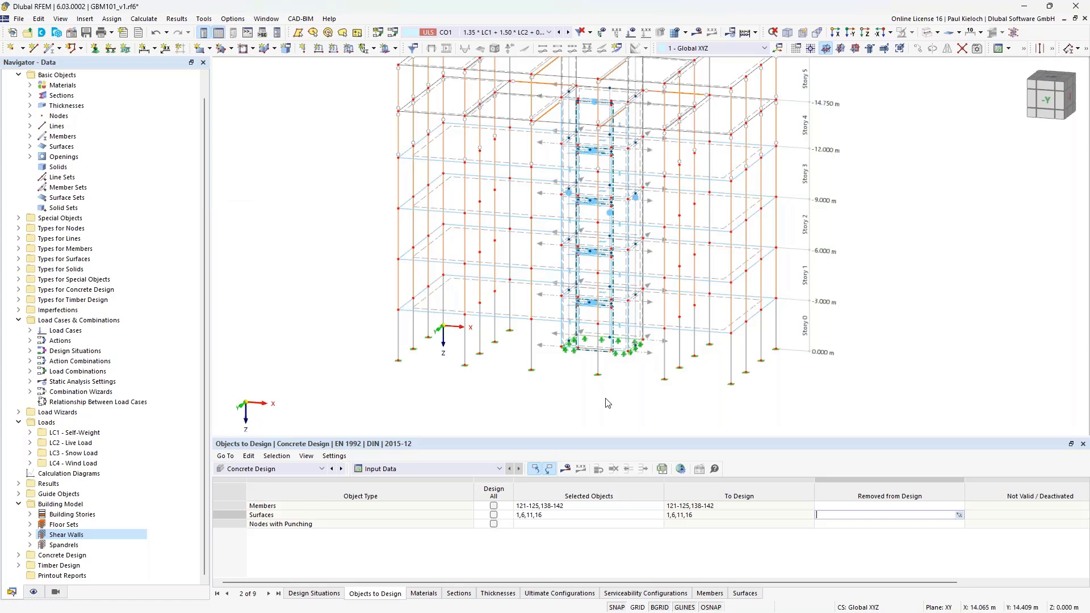
- Create a rebar surface reinforcement for wall surfaces 31 and 32 with 10 mm bars at 0.150 m plus transverse reinforcement on both faces
middle_click_drag(927, 277, 898, 297)
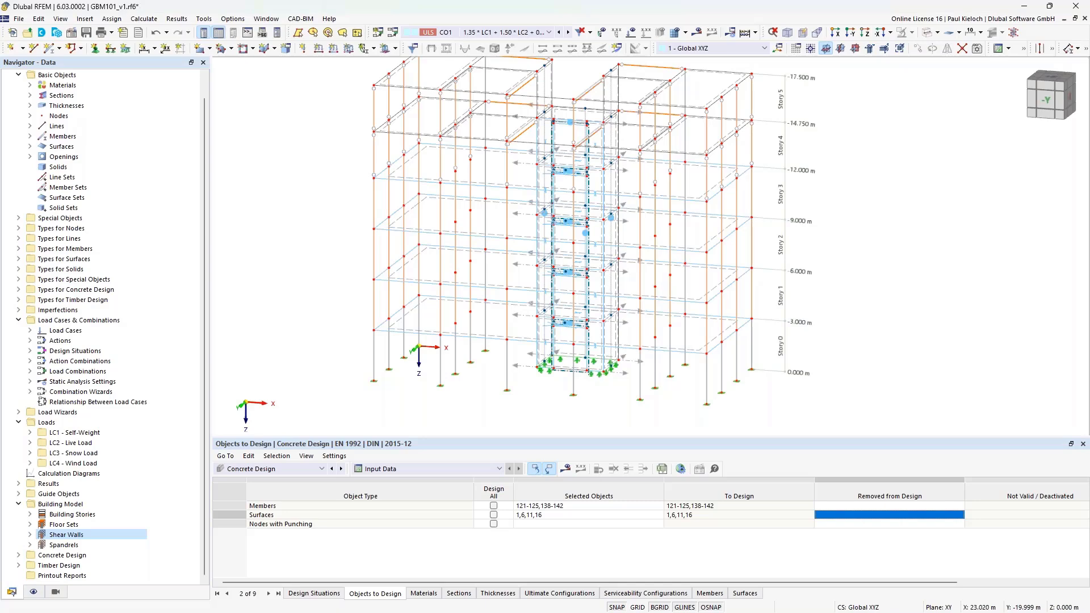
middle_click_drag(888, 235, 881, 252)
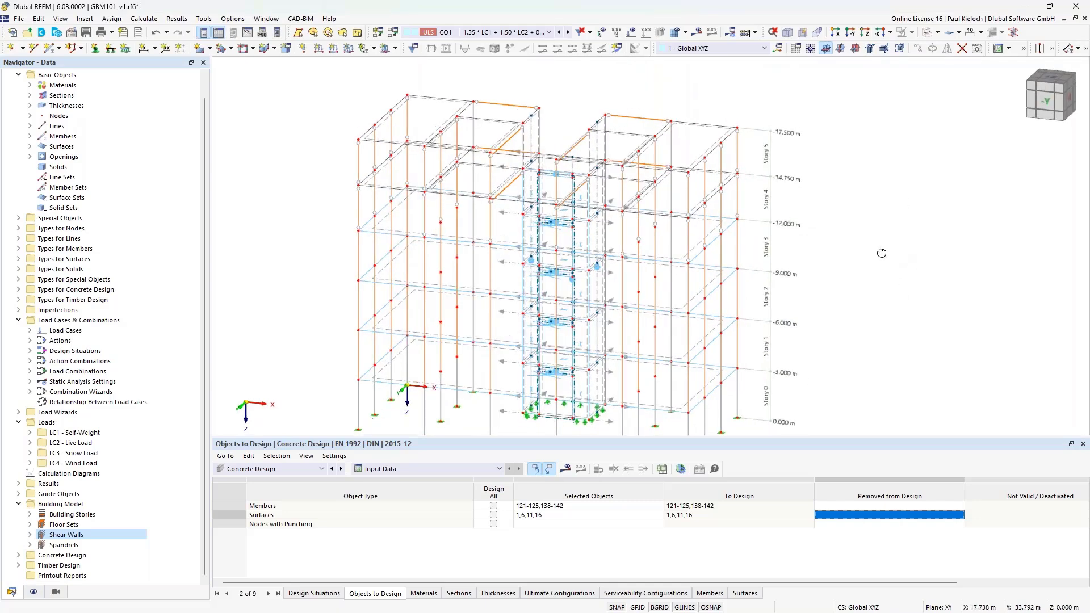
scroll(560, 121, "up", 5)
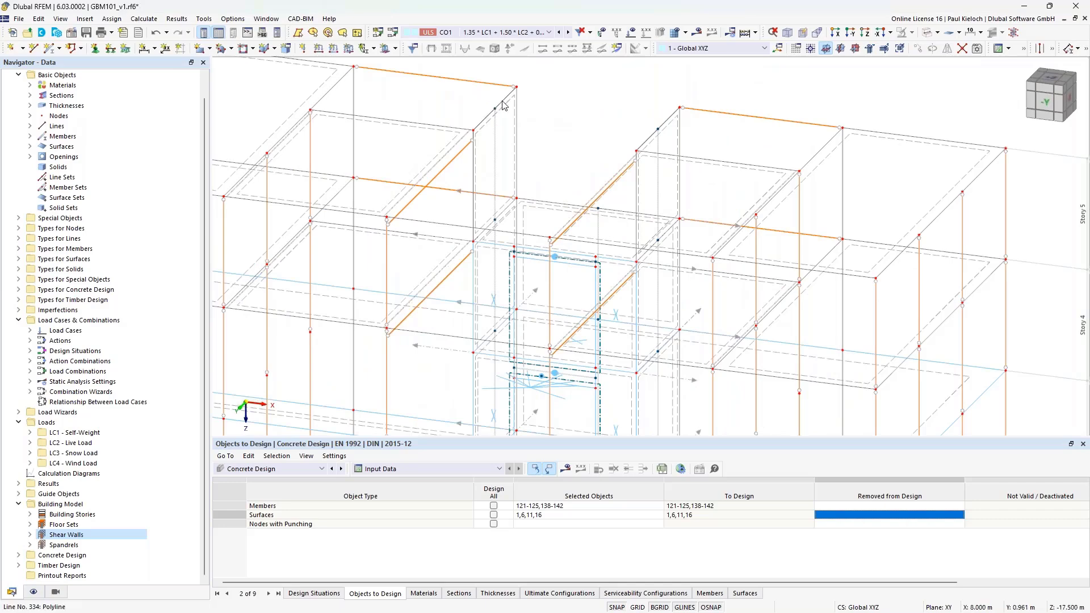
middle_click_drag(584, 108, 515, 104, "ctrl")
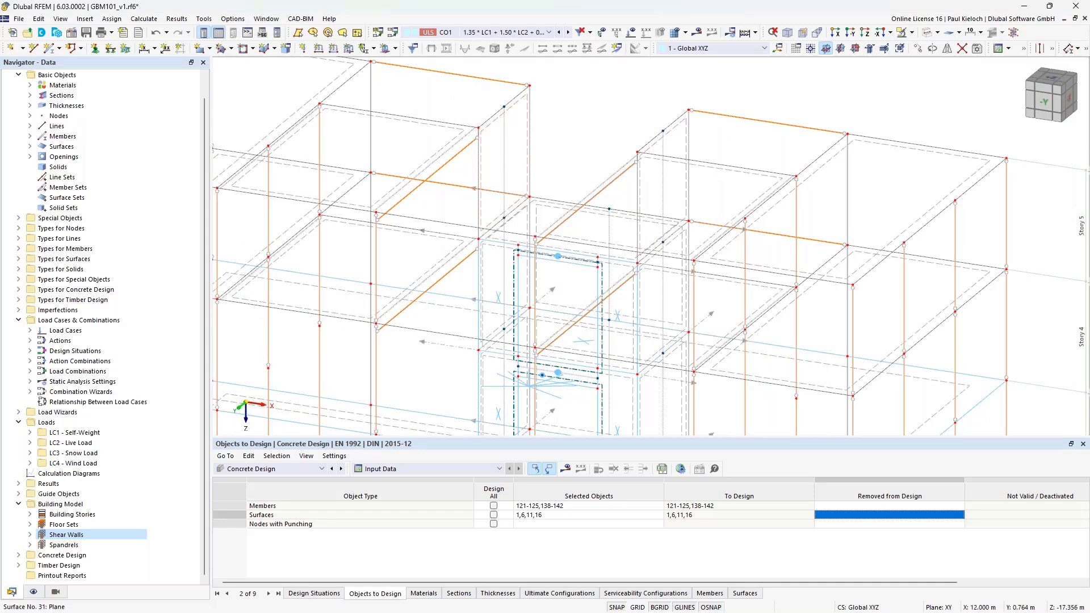
double_click(651, 148)
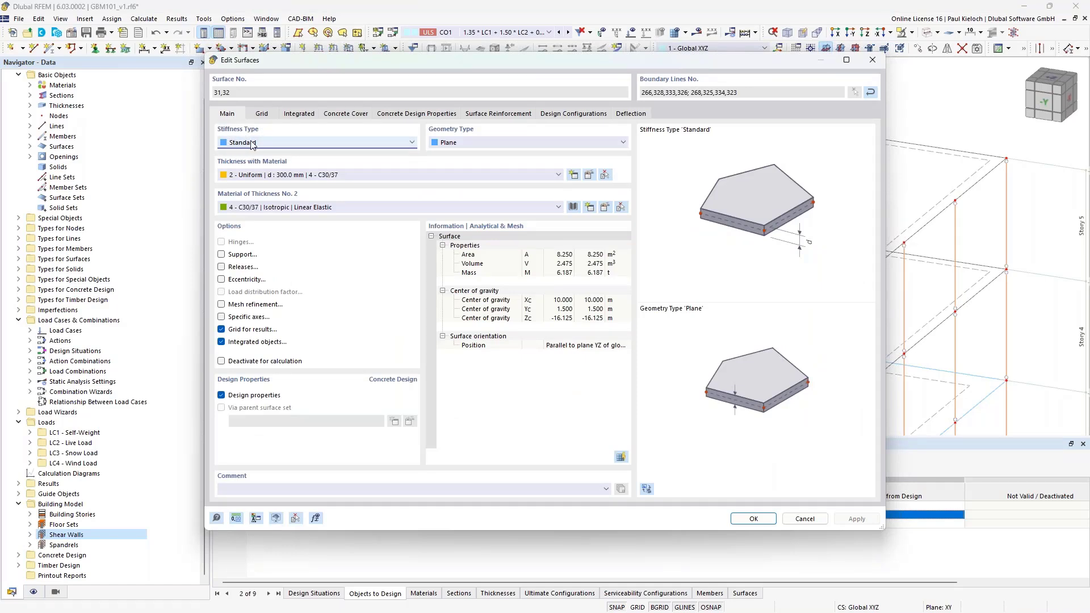
left_click(480, 115)
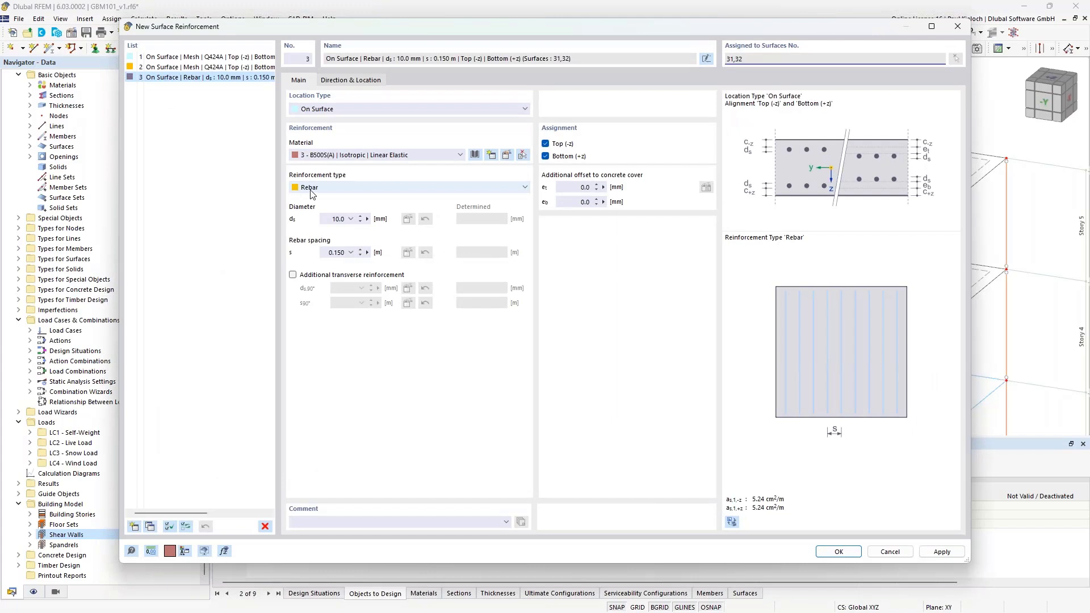
left_click(339, 277)
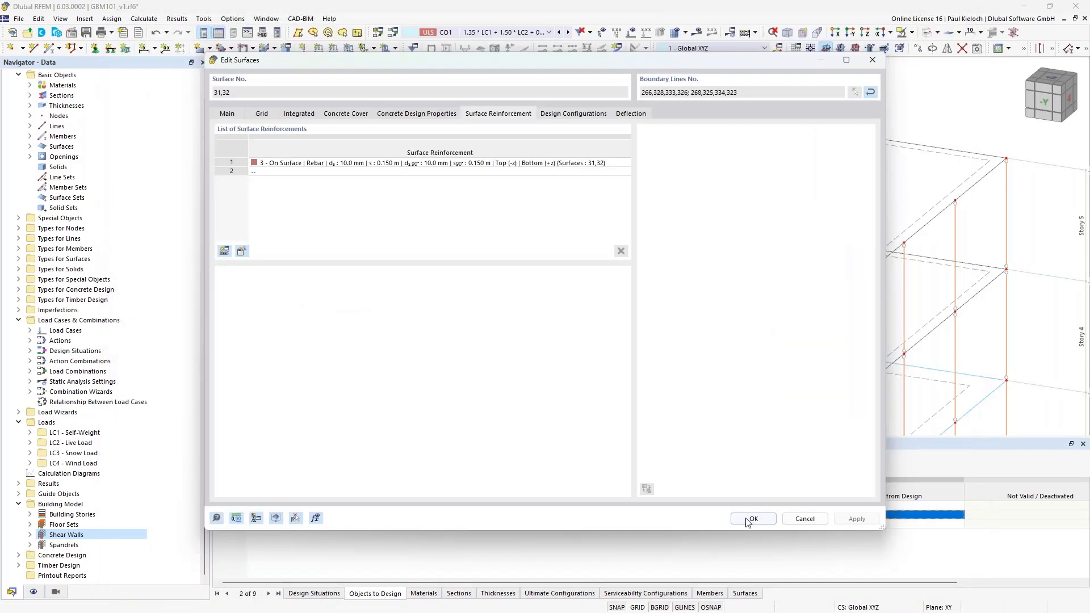
left_click(746, 521)
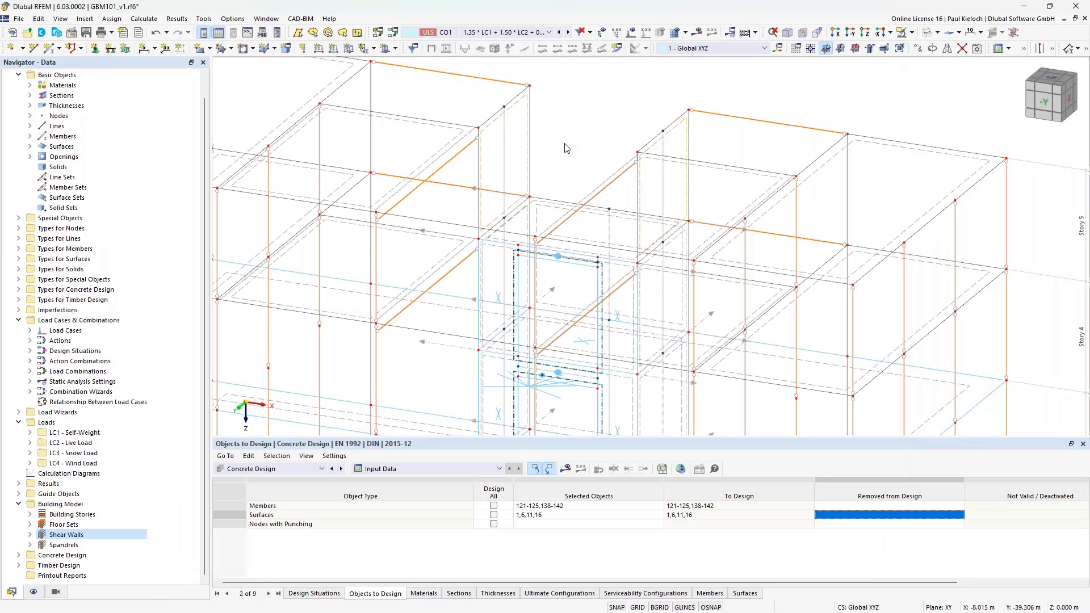
- Add wall surfaces 31 and 32 to the surfaces selected for concrete design and save the model
left_click(573, 515)
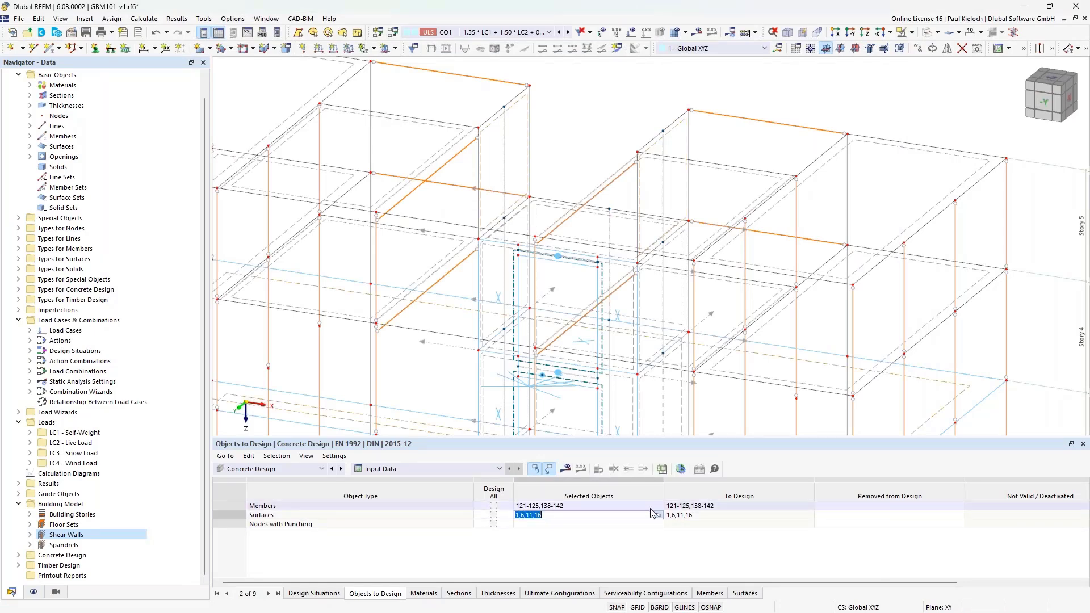
left_click(657, 515)
left_click(512, 107)
left_click(678, 126)
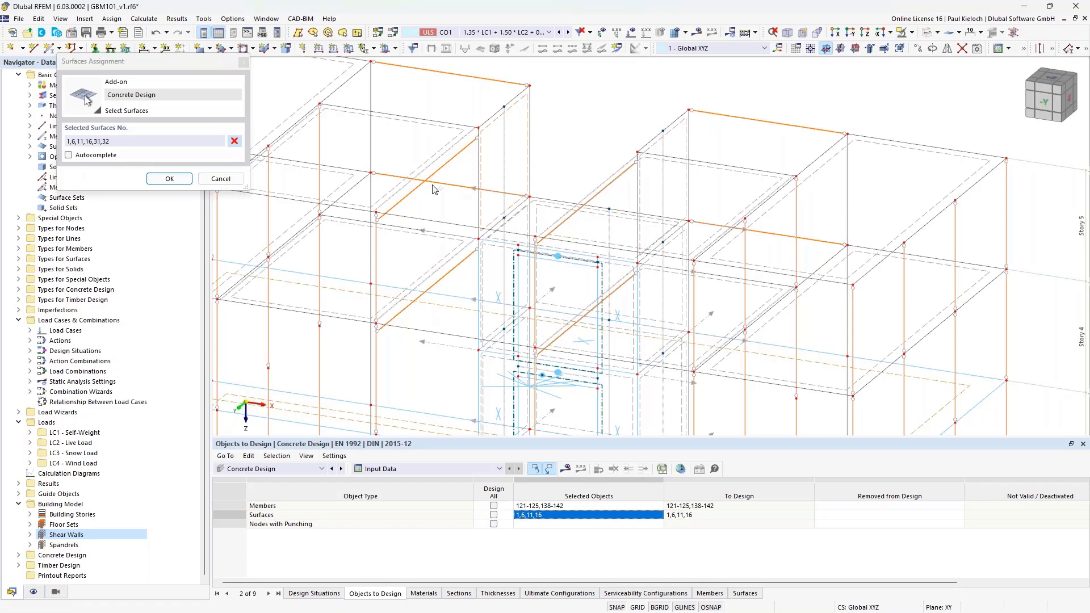
left_click(179, 179)
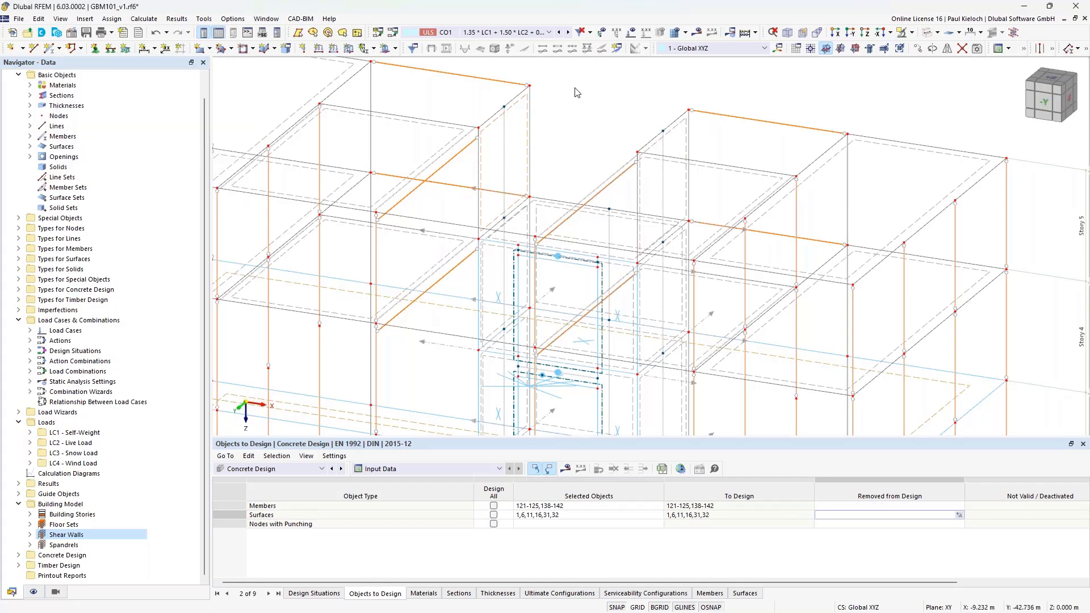
key("ctrl+s")
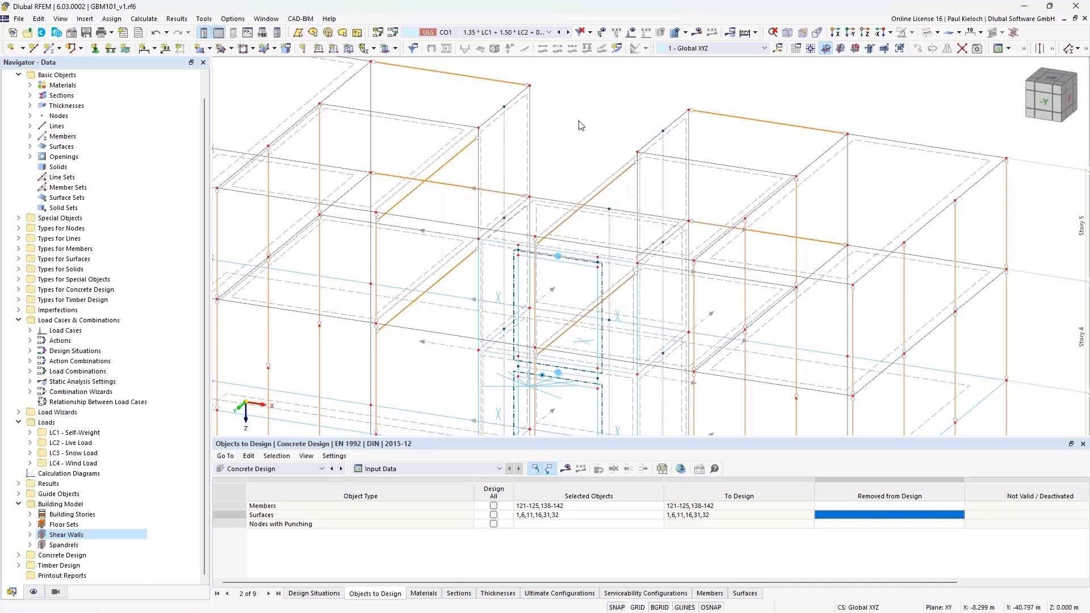
- Calculate the concrete design and examine the slab result contours along with an enlarged errors and warnings table
left_click(566, 470)
left_click(590, 361)
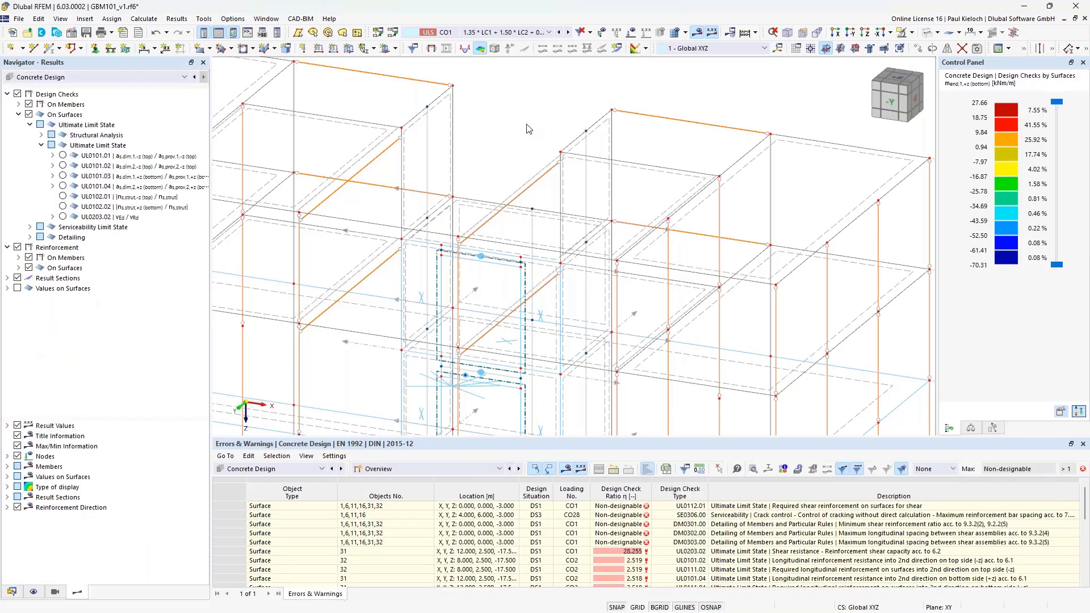
scroll(534, 125, "down", 4)
middle_click_drag(692, 201, 416, 116, "ctrl")
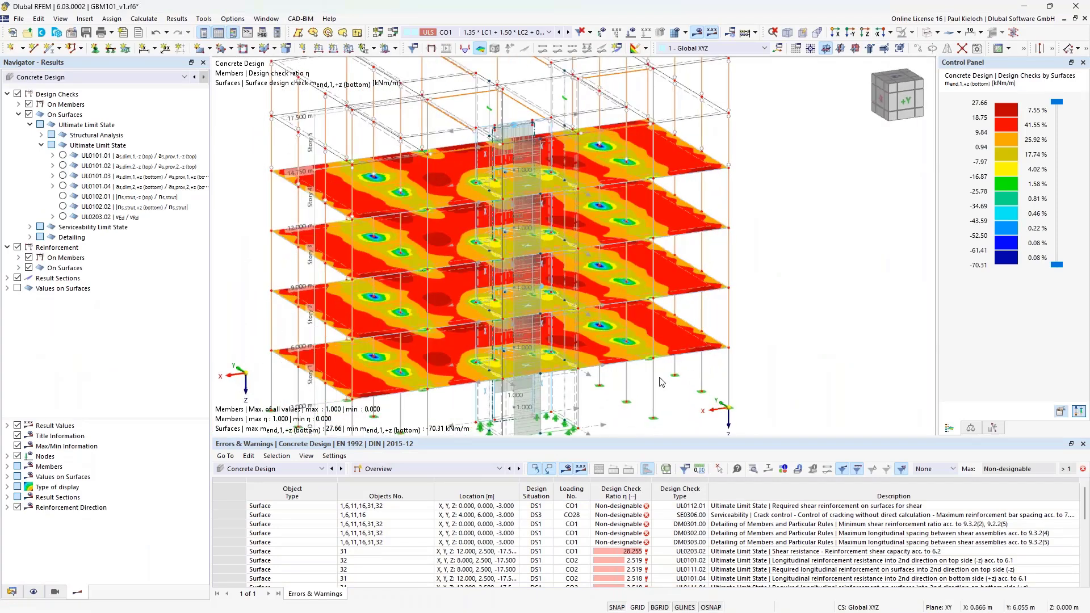
middle_click_drag(659, 370, 681, 296)
middle_click_drag(681, 297, 669, 317, "ctrl")
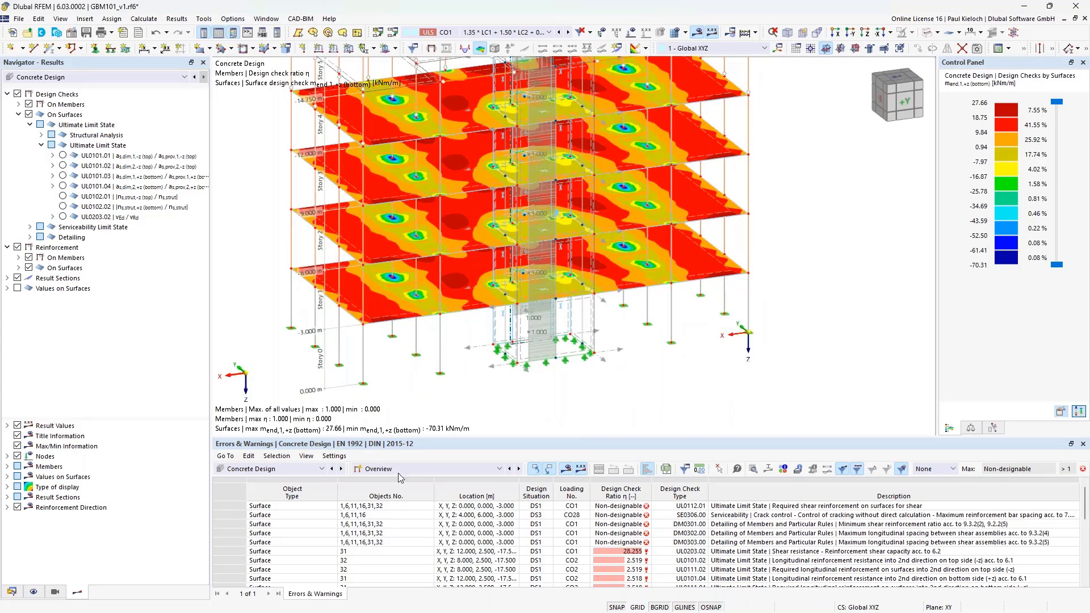
left_click_drag(338, 439, 492, 381)
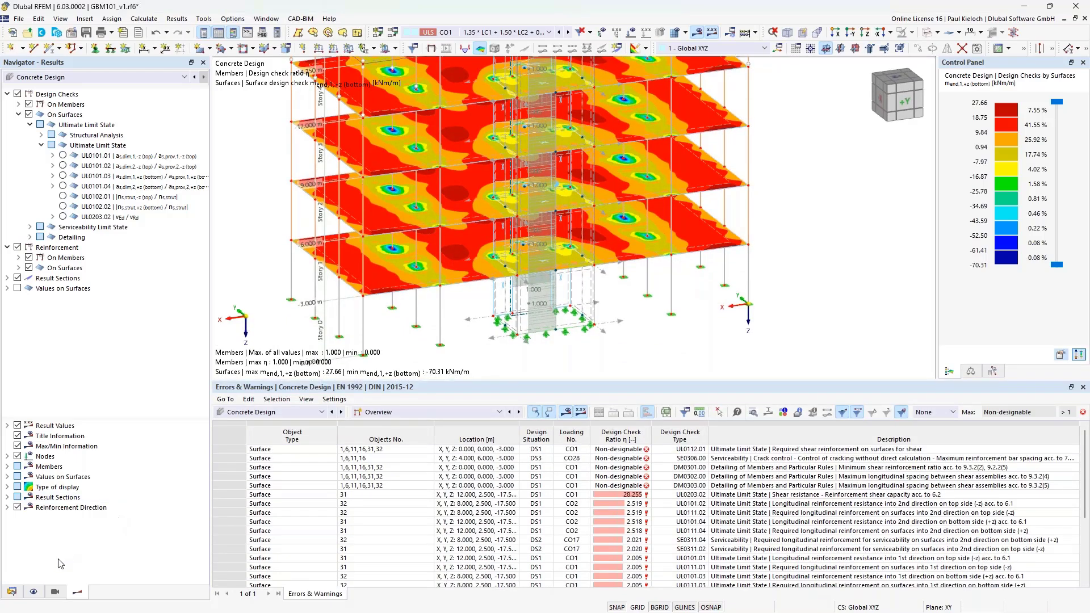
- Return the navigator to the model data and list the concrete design ratios on members in an enlarged results table
left_click(12, 592)
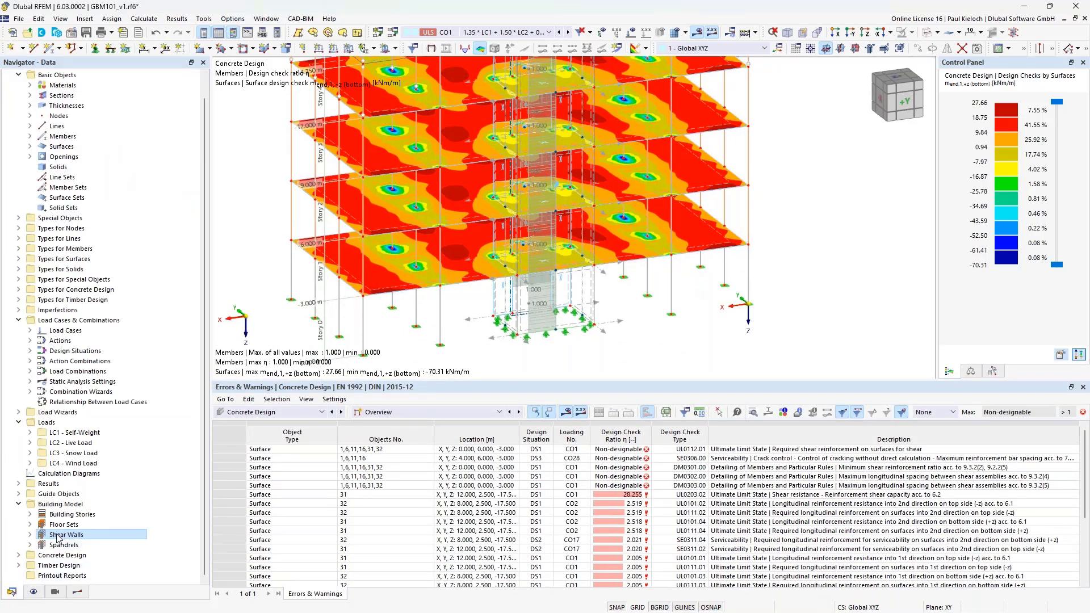
left_click(66, 505)
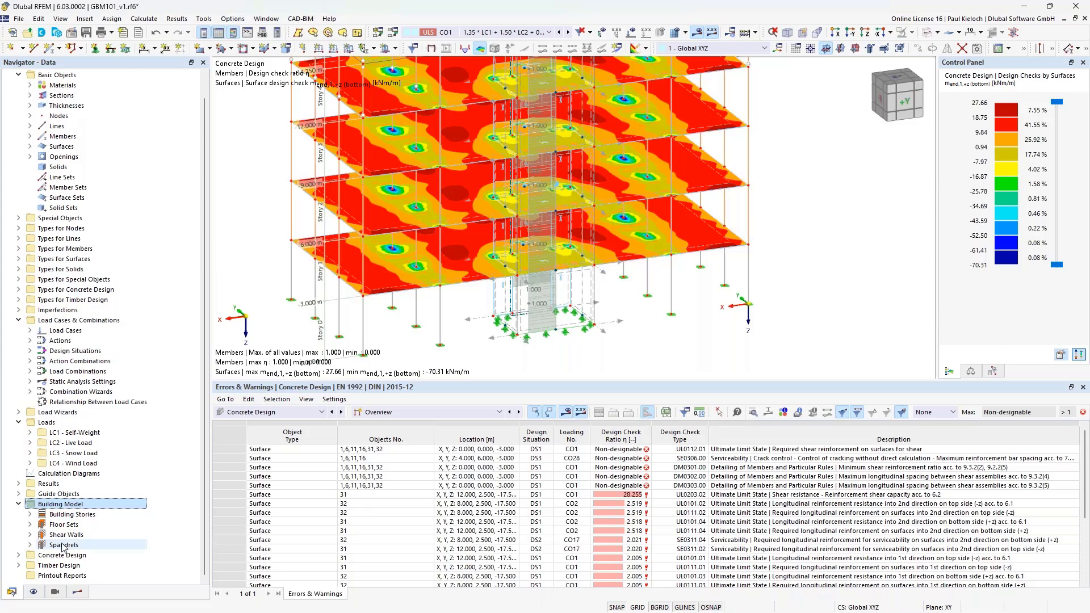
left_click(430, 413)
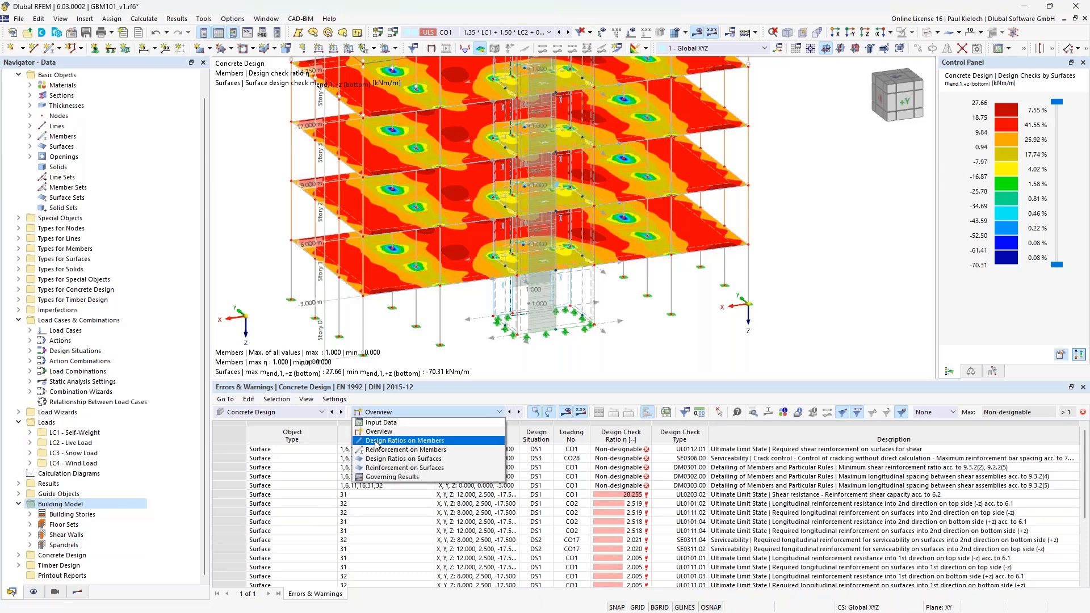
left_click(415, 441)
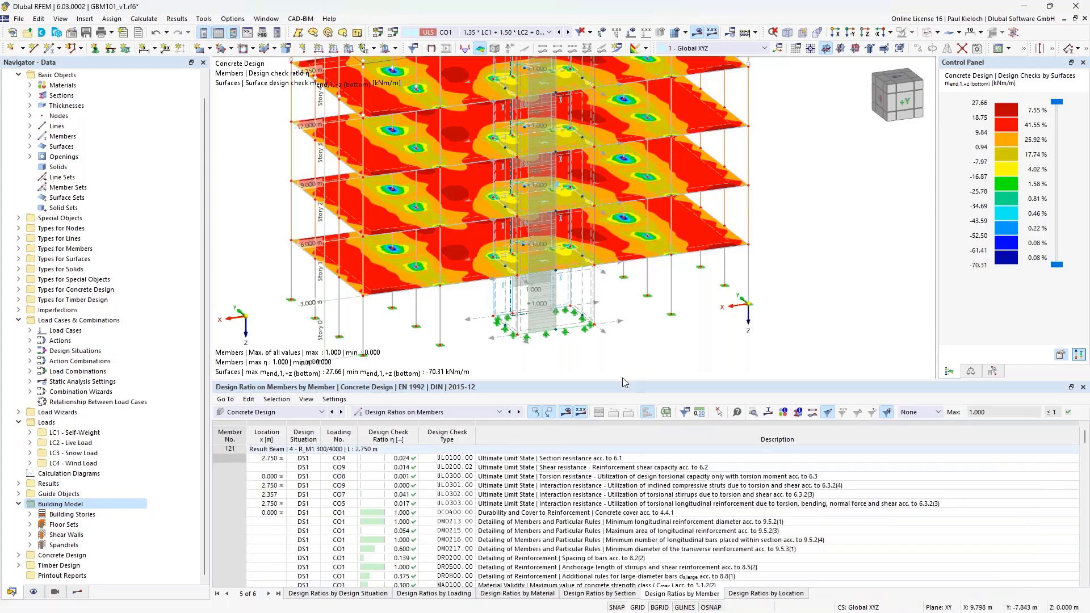
left_click_drag(620, 379, 625, 347)
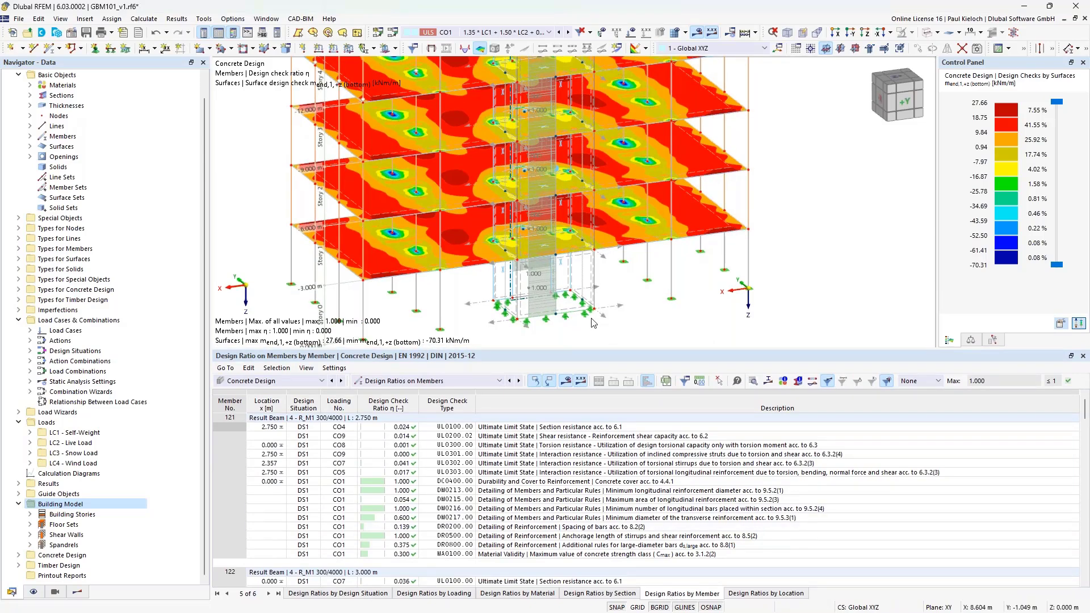
- Examine the design checks of the lowest shear wall result beam, member 125
scroll(555, 308, "up", 5)
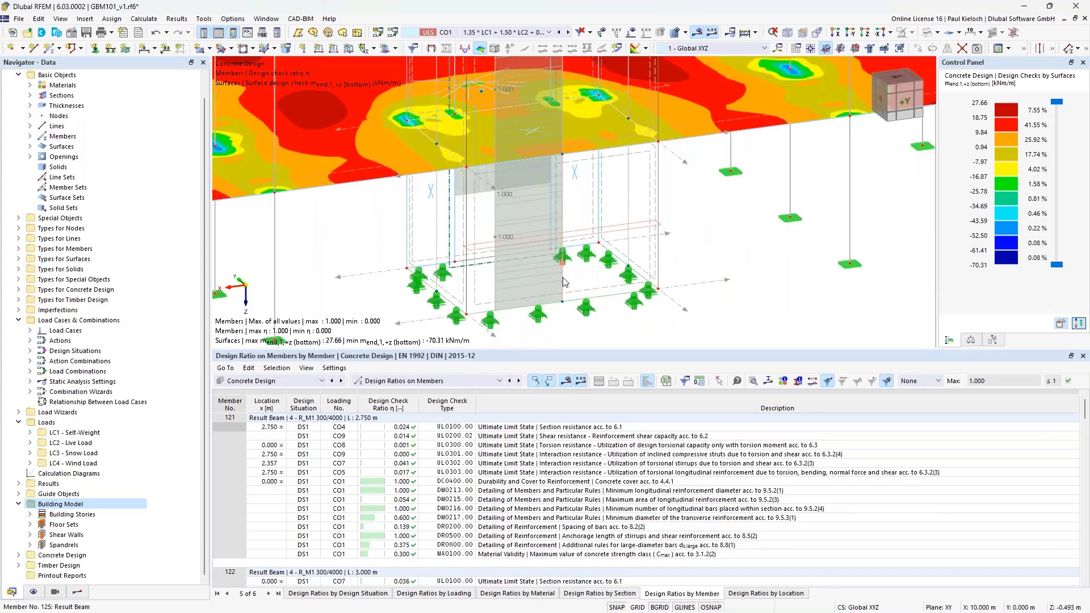
left_click(564, 282)
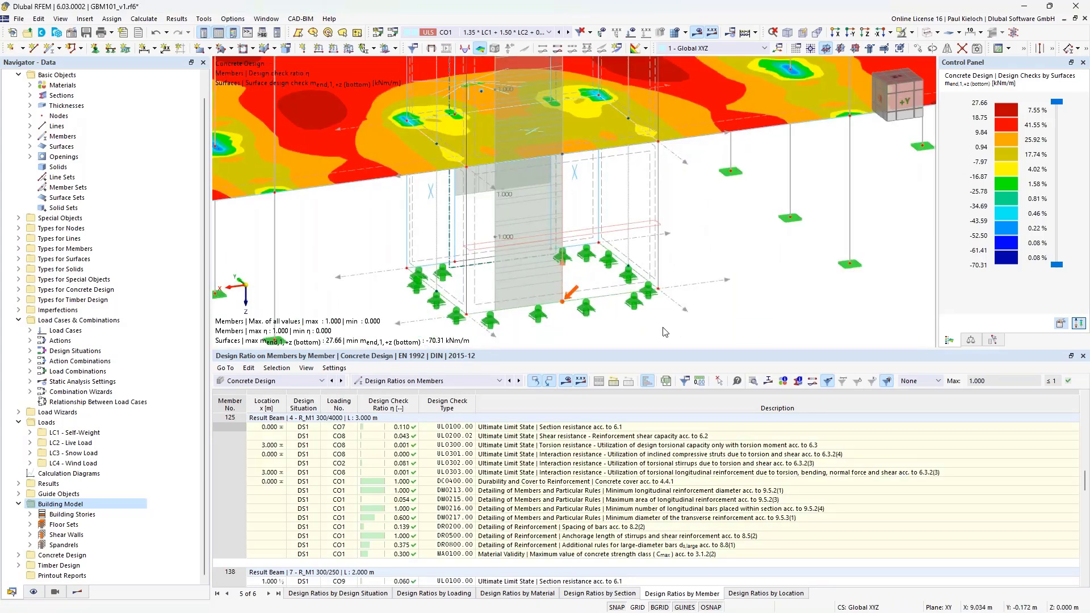
left_click(771, 501)
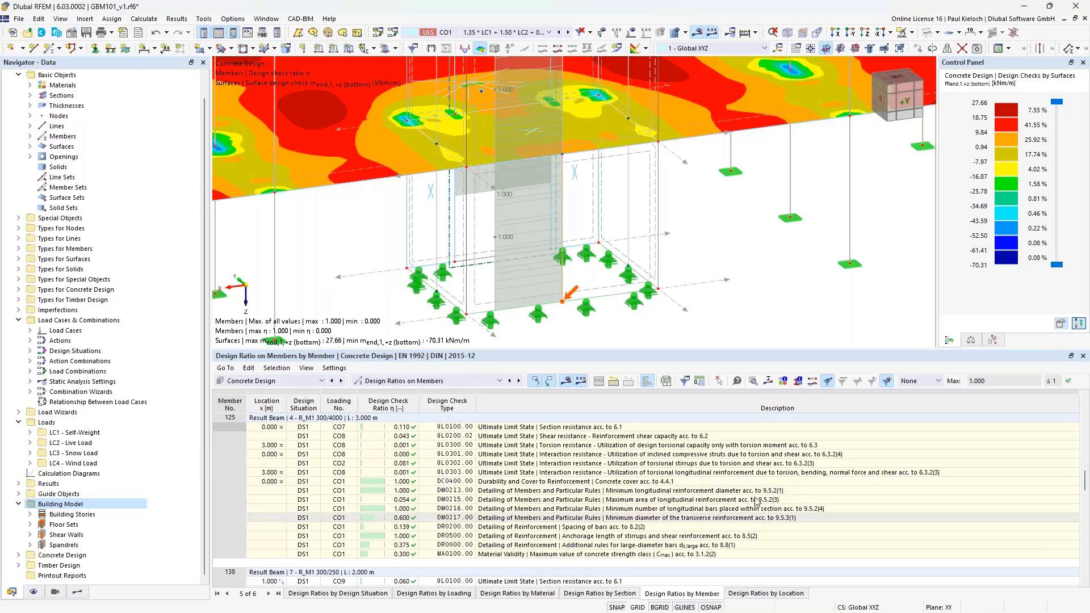
- Examine the design checks of the topmost spandrel result beam, member 138, including its maximum reinforcement of tension and compression areas
scroll(709, 284, "down", 3)
middle_click_drag(707, 79, 713, 216)
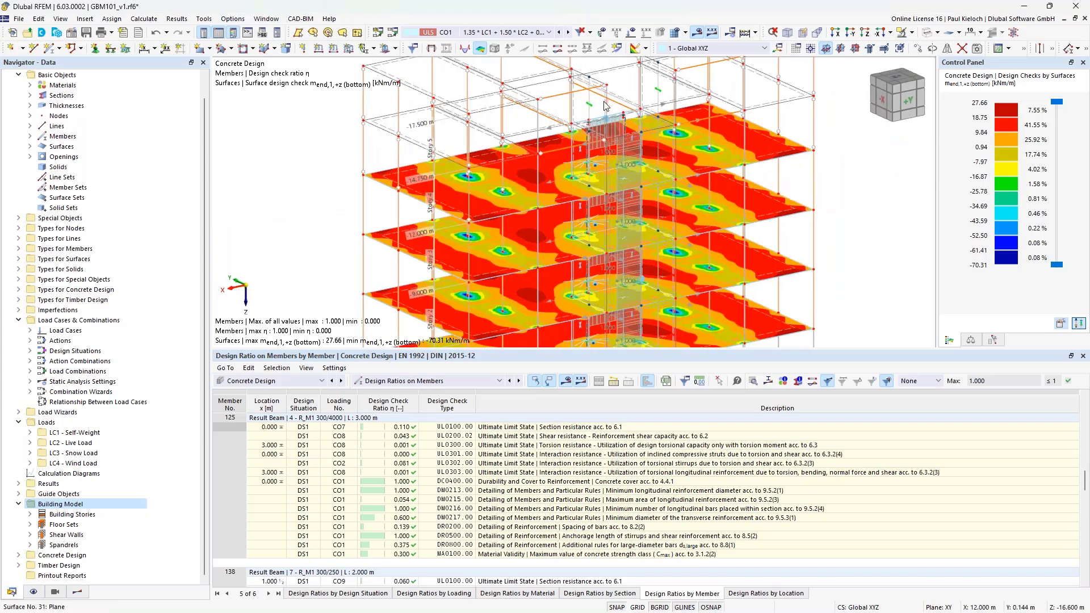
scroll(686, 177, "up", 6)
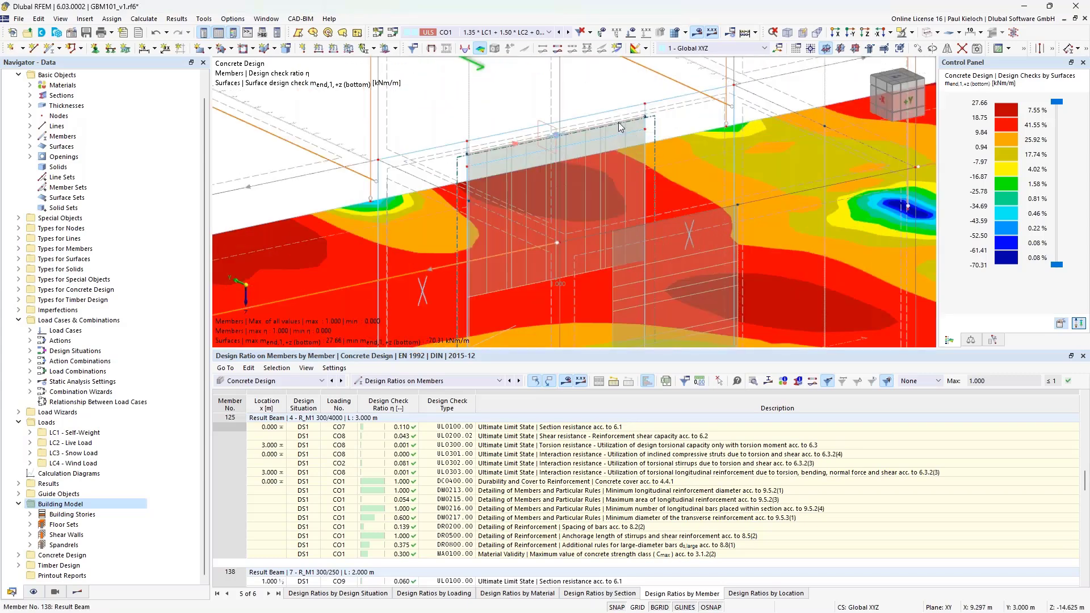
left_click(621, 136)
scroll(687, 497, "down", 5)
scroll(687, 497, "down", 1)
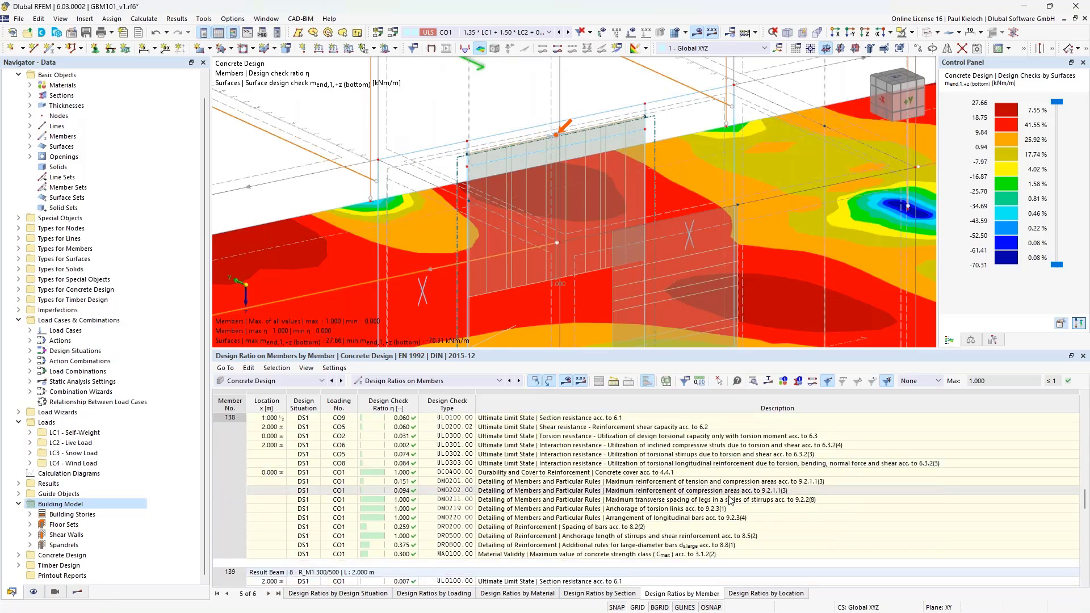
left_click(803, 482)
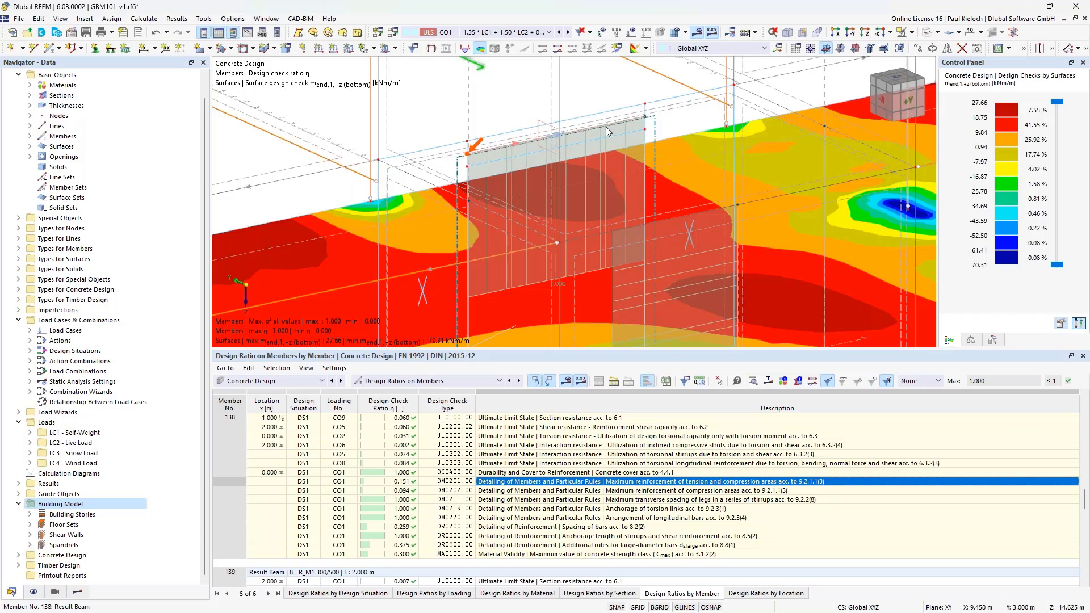
- Return the concrete design table to its input data and enlarge the model view to review the slab results
scroll(605, 128, "down", 5)
middle_click_drag(904, 258, 808, 234)
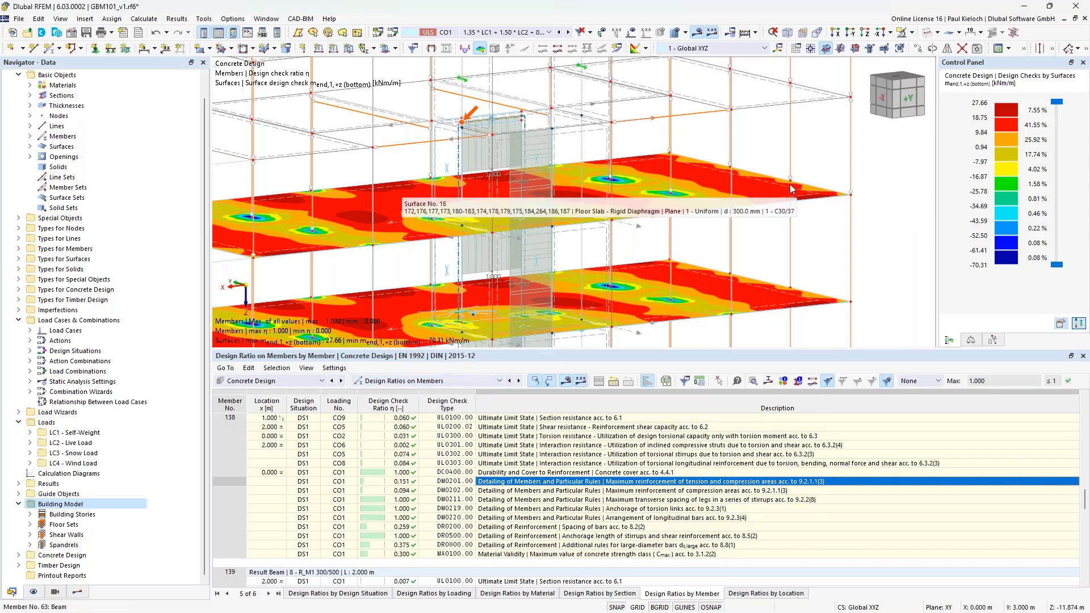
middle_click_drag(822, 260, 890, 230)
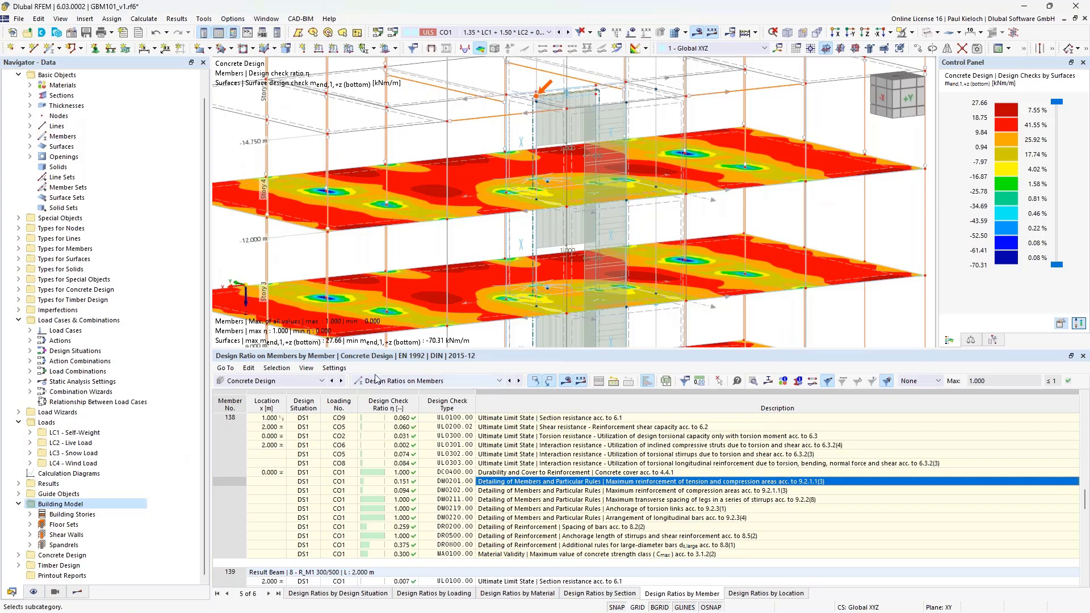
left_click(405, 381)
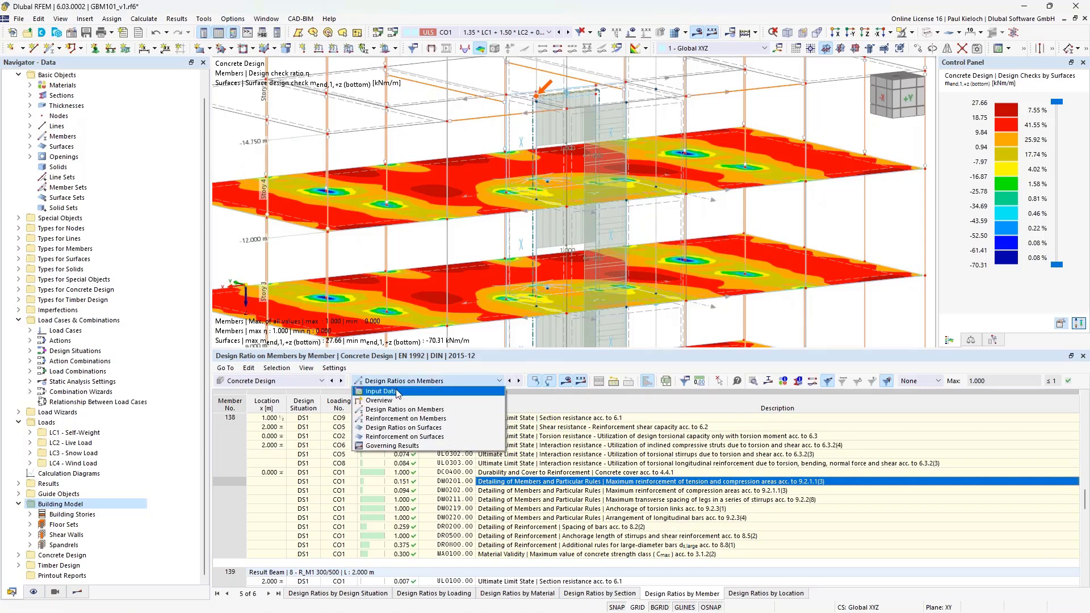
left_click(403, 392)
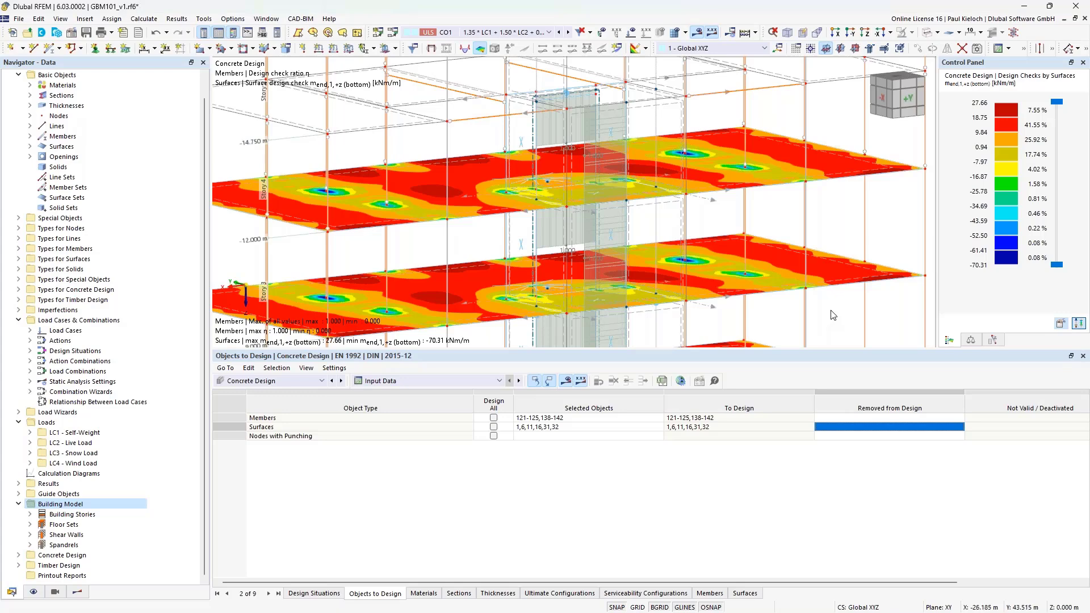
middle_click_drag(828, 302, 854, 262)
scroll(861, 263, "down", 1)
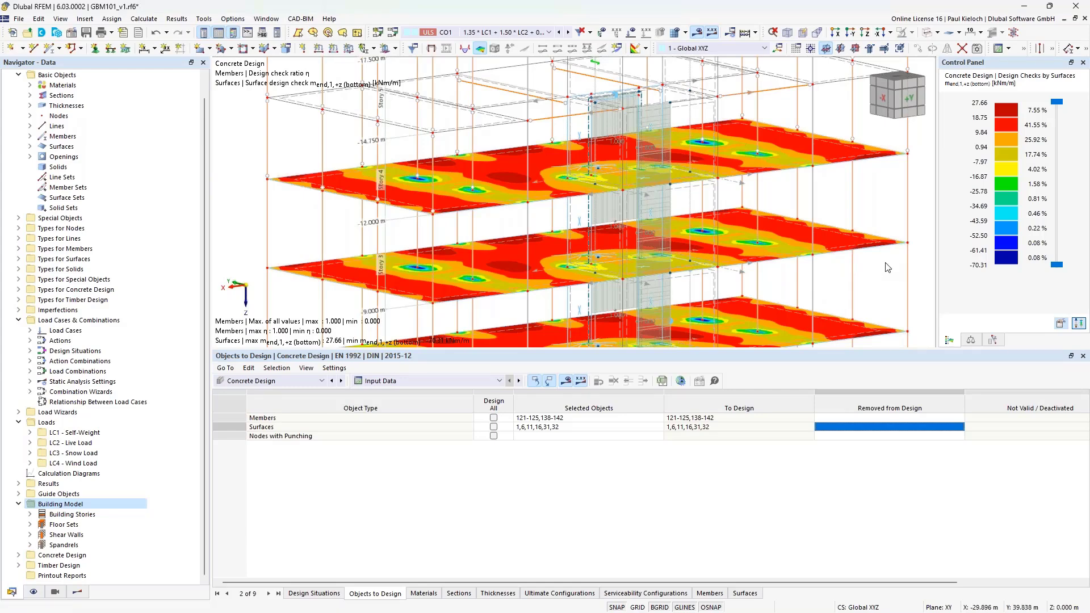
middle_click_drag(868, 267, 864, 270)
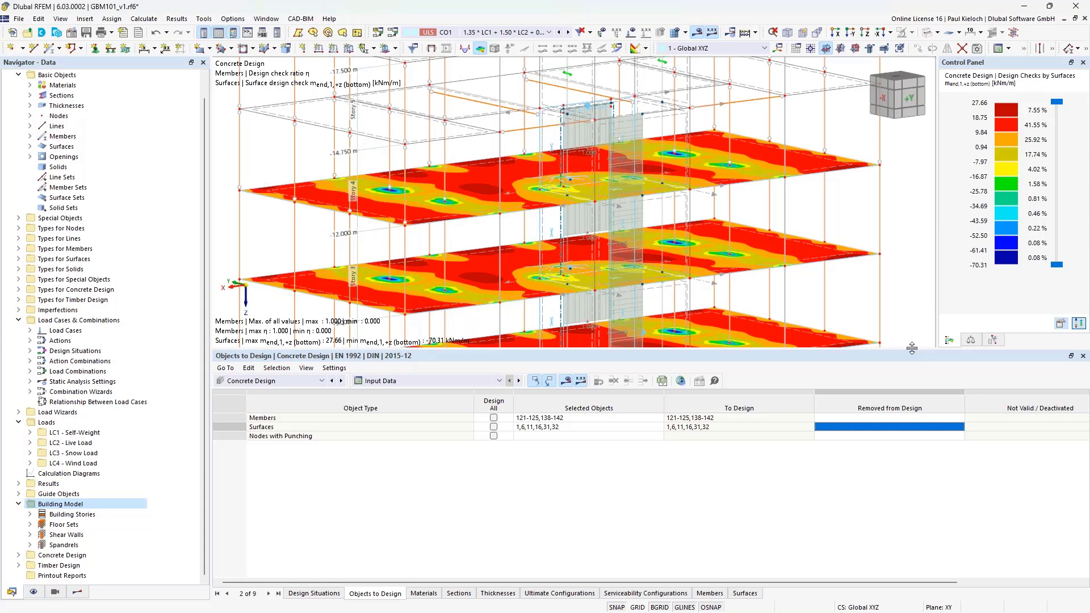
left_click_drag(911, 348, 914, 452)
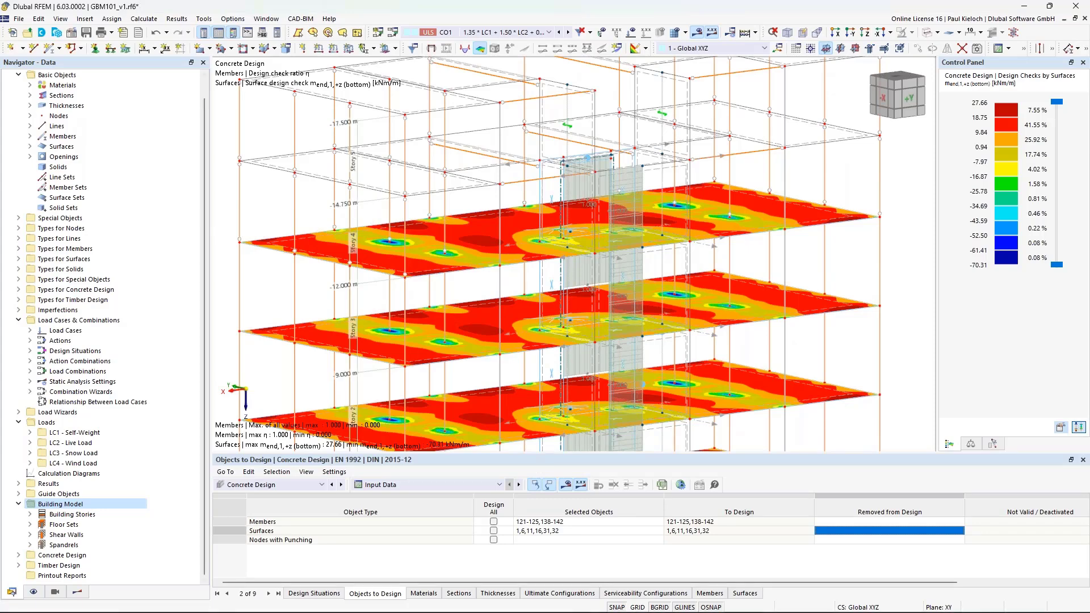
- Return the navigator to the concrete design results, turn off the design checks on members and widen the navigator
left_click(77, 592)
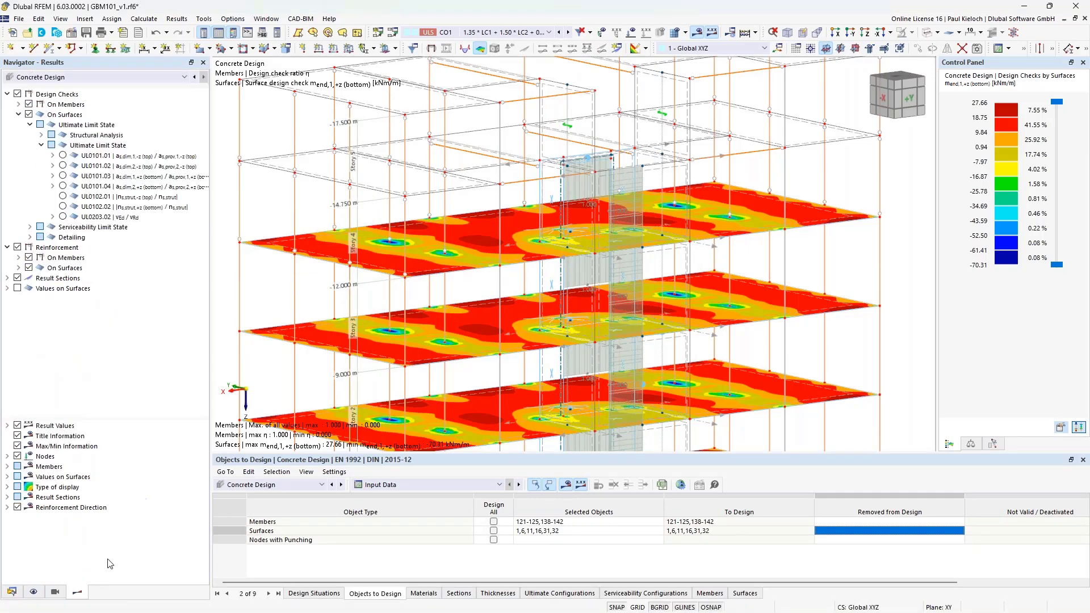
scroll(421, 246, "down", 1)
scroll(421, 245, "down", 1)
middle_click_drag(299, 268, 659, 226, "ctrl")
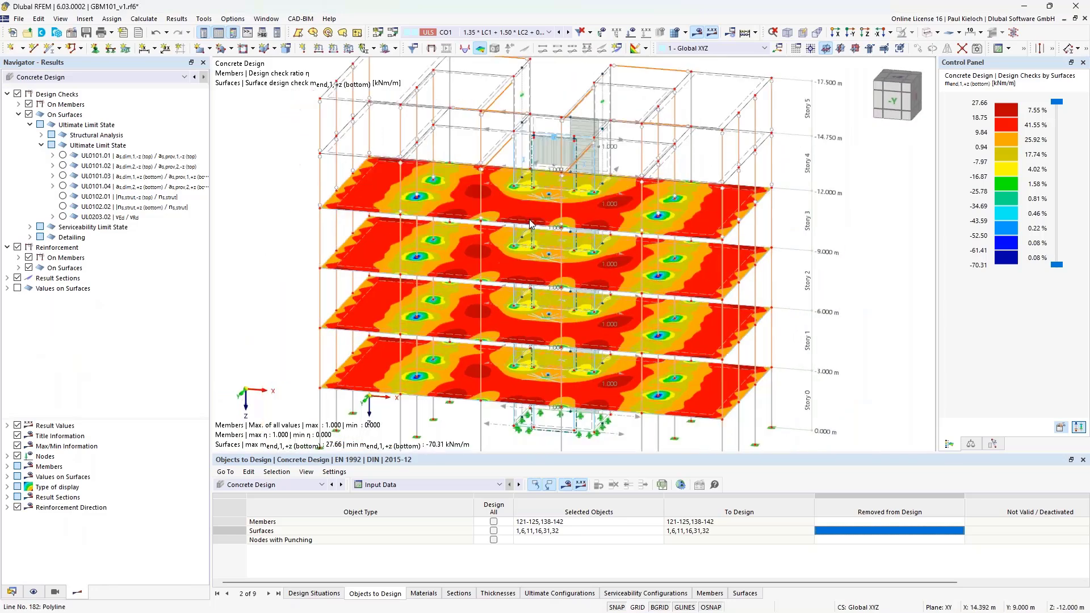
left_click(28, 104)
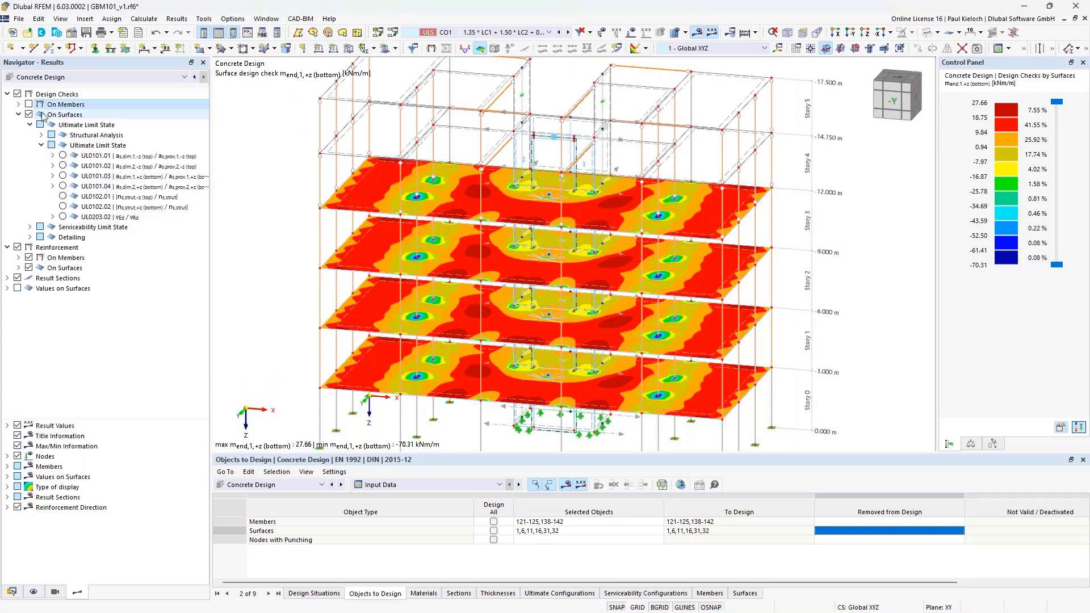
left_click(86, 117)
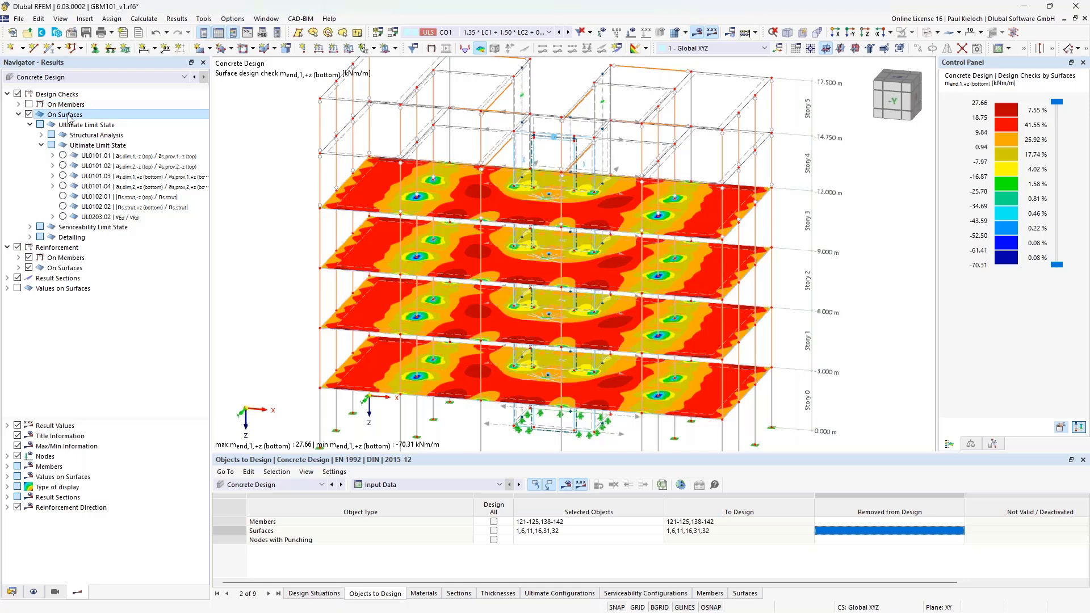
middle_click_drag(796, 246, 815, 222, "ctrl")
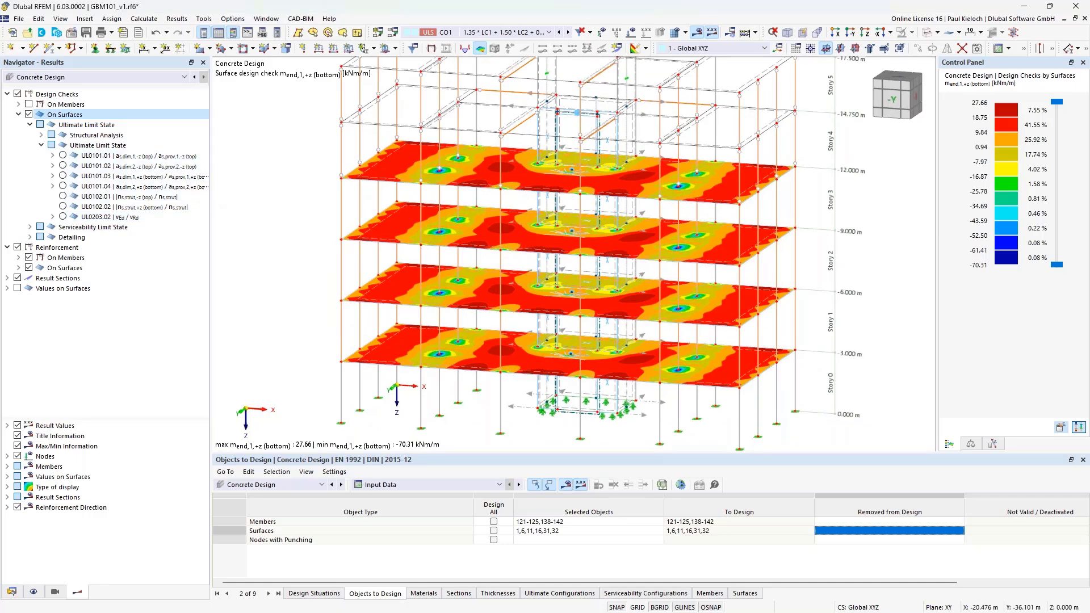
left_click_drag(212, 202, 238, 202)
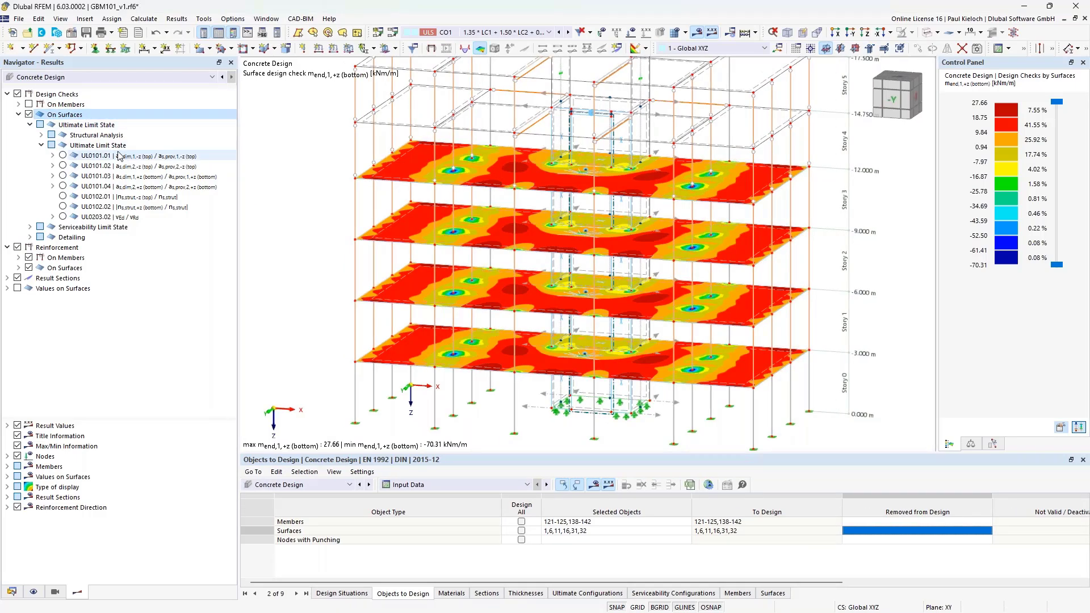
- Display the ultimate limit state design check UL0101.03 for the surfaces' first-direction bottom reinforcement
left_click(97, 146)
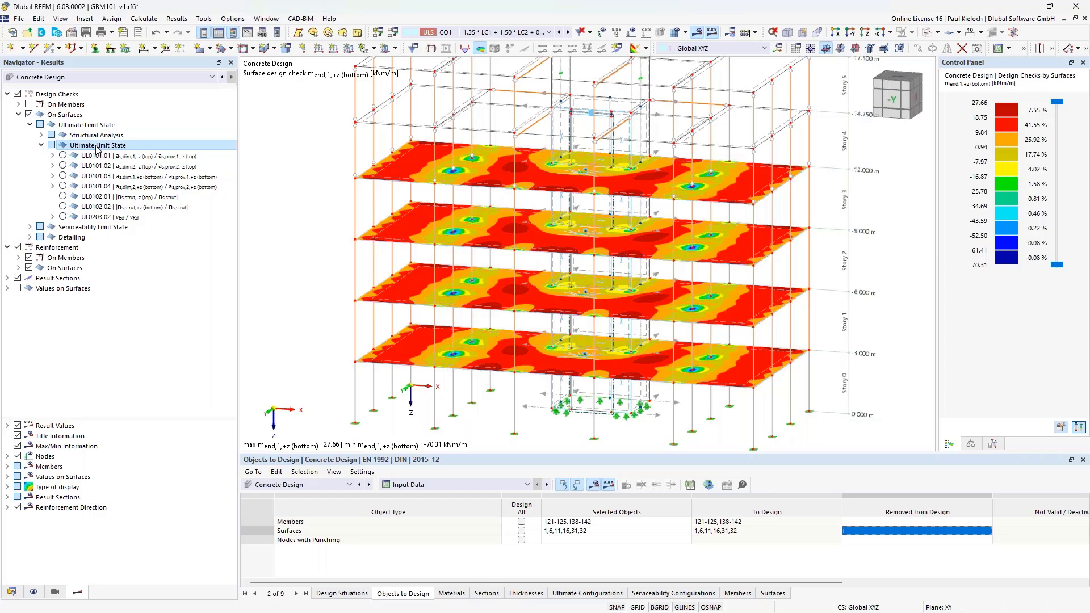
left_click(63, 176)
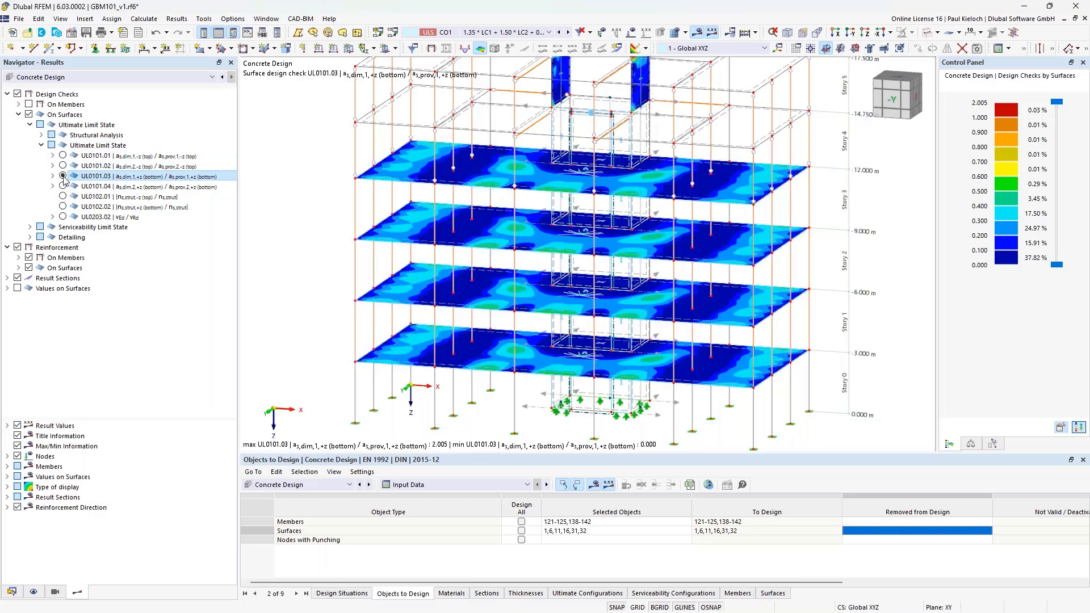
middle_click_drag(745, 225, 762, 205, "ctrl")
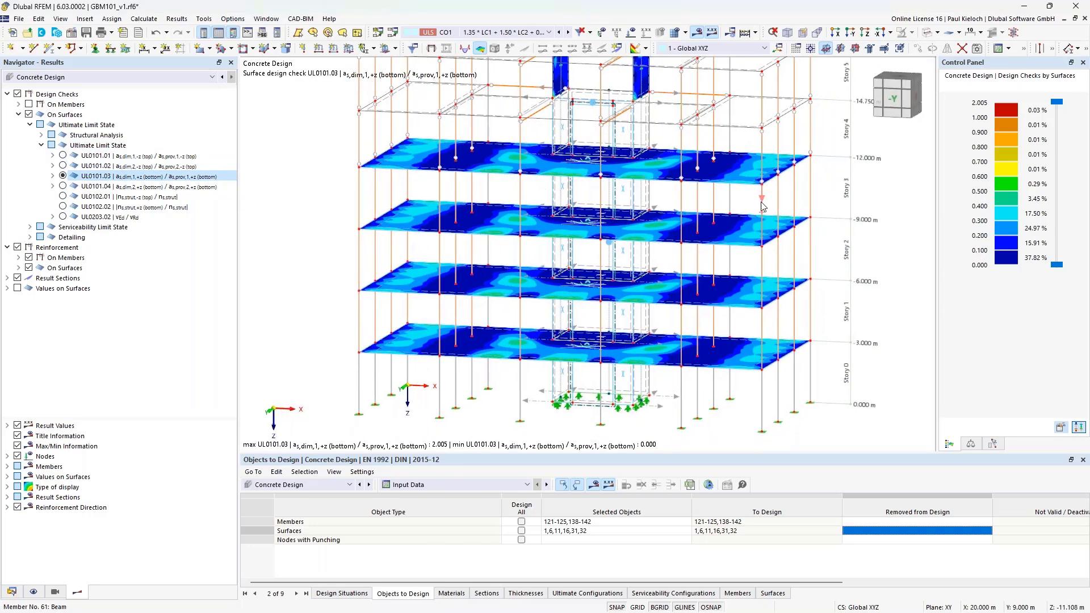
- Expand check UL0101.03 and display its design reinforcement as,dim,1,+z (bottom) on the surfaces
left_click(53, 176)
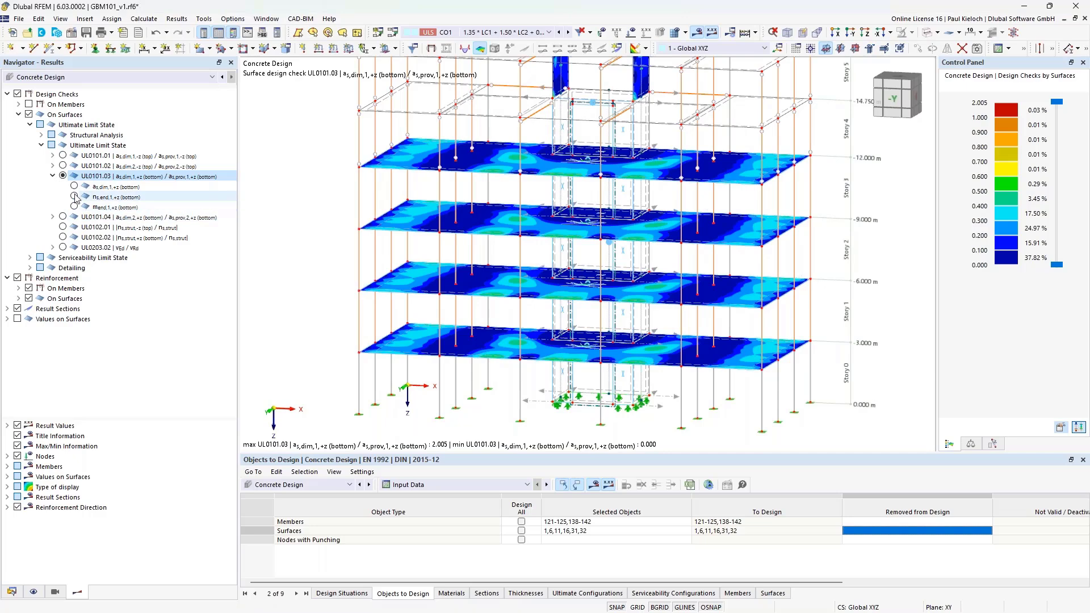
left_click(74, 188)
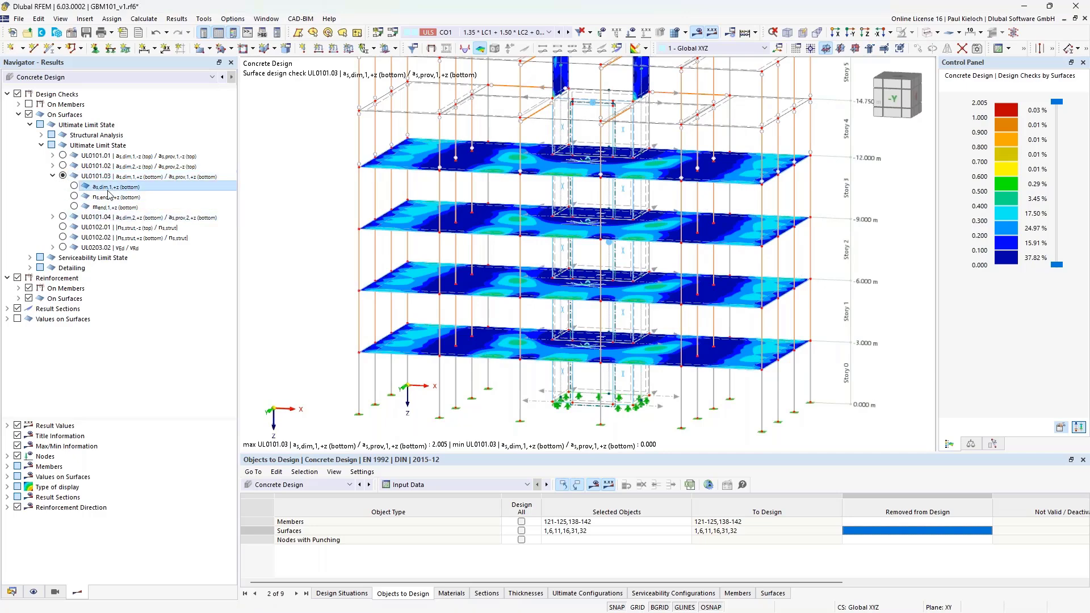
left_click(75, 186)
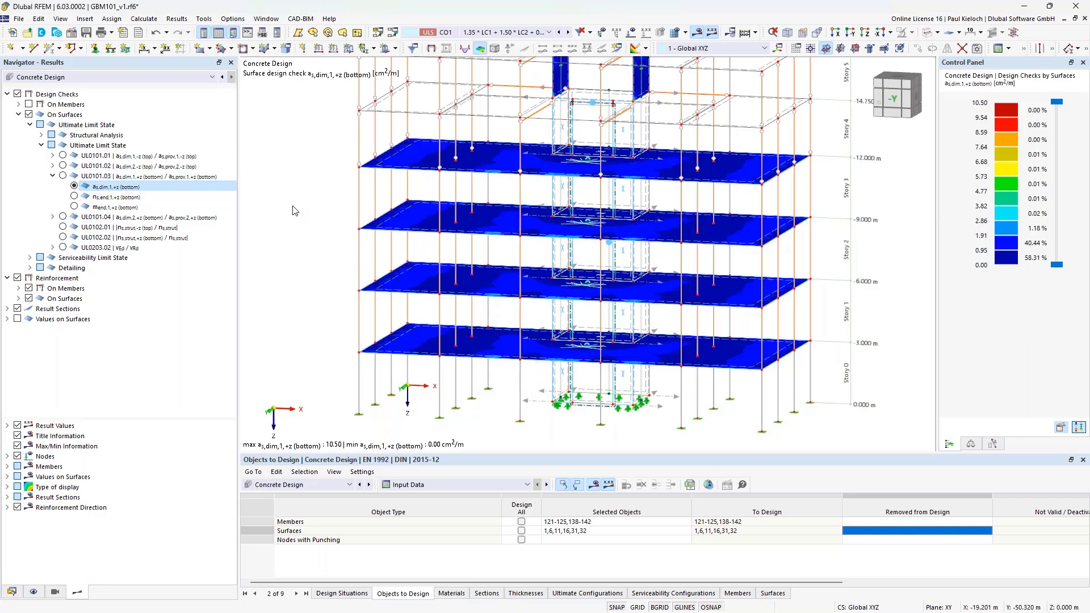
left_click(113, 200)
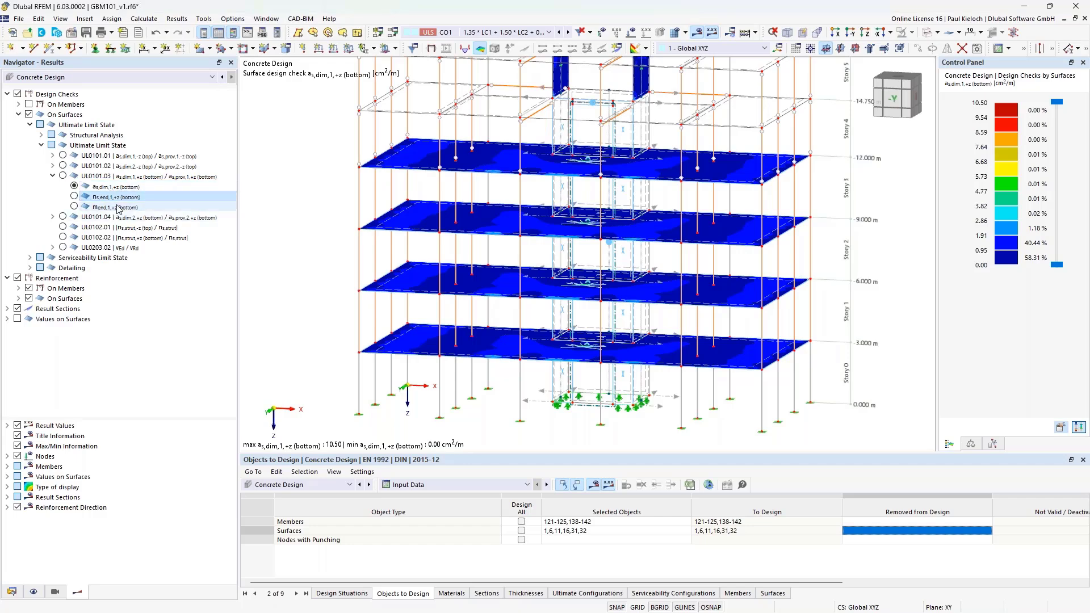
left_click(117, 209)
left_click(128, 201)
left_click(126, 207)
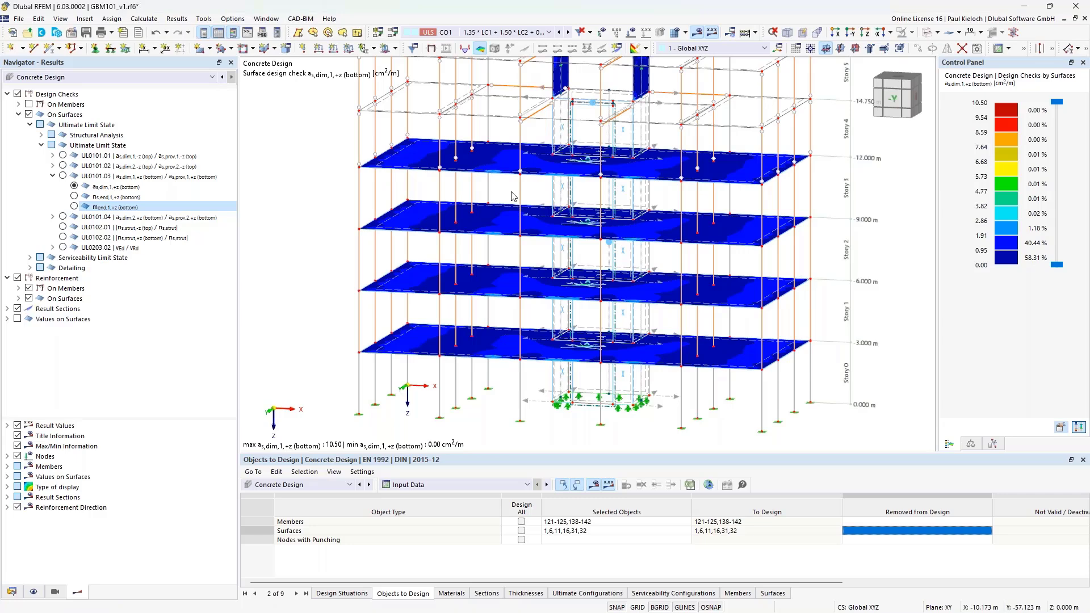
- Display the design axial forces ns,end,1,+z (bottom) and inspect them on the upper core walls
left_click(104, 198)
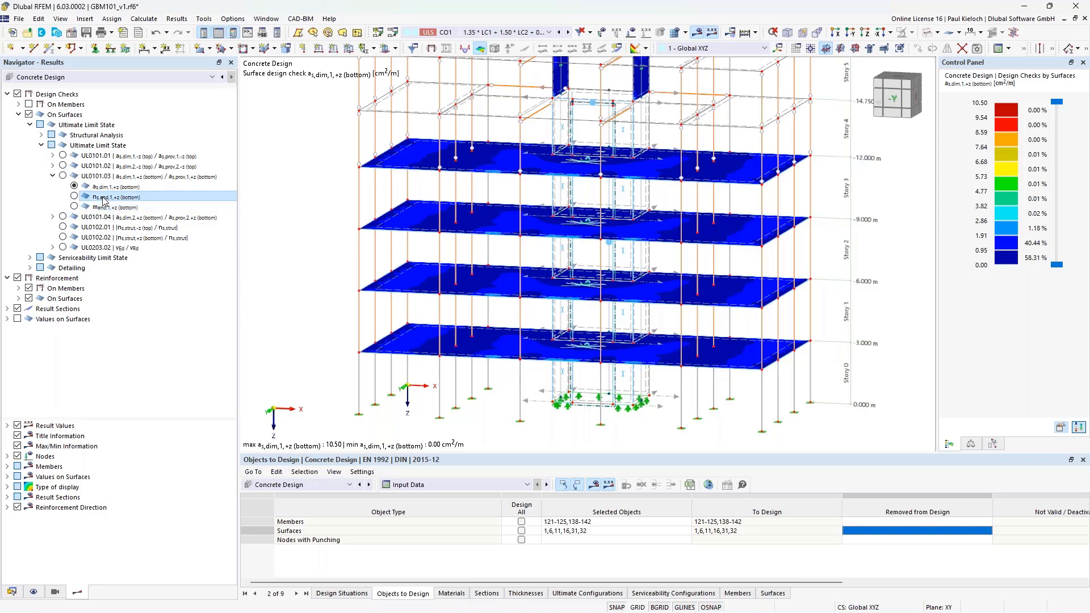
scroll(582, 190, "down", 1)
middle_click_drag(651, 197, 633, 220, "ctrl")
scroll(569, 78, "up", 3)
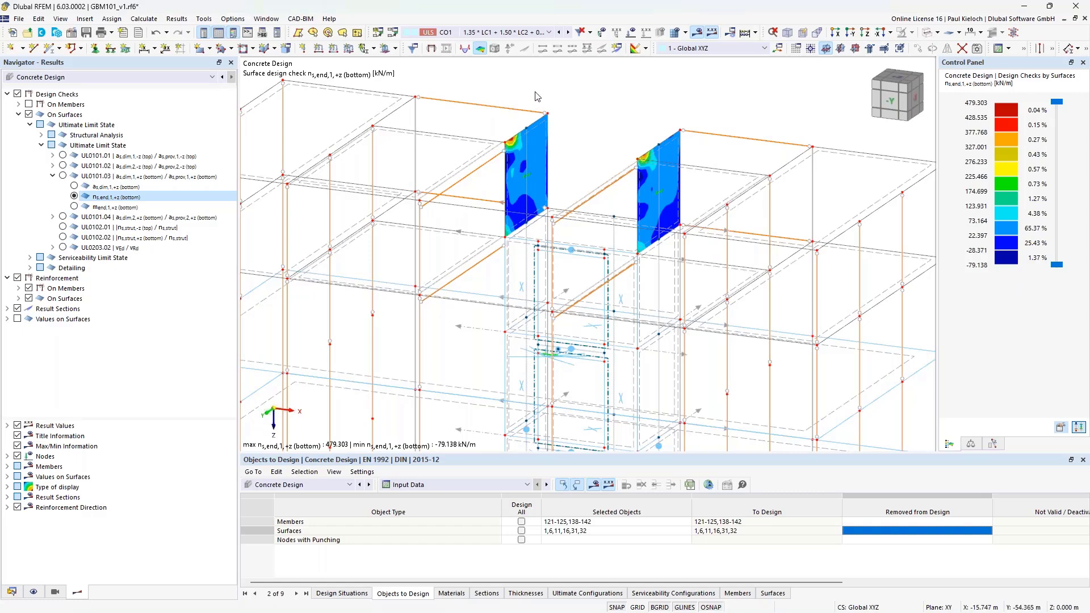
- Display the design moments mend,1,+z (bottom) on the floor slabs and check the stiffness type of surface 16
left_click(95, 208)
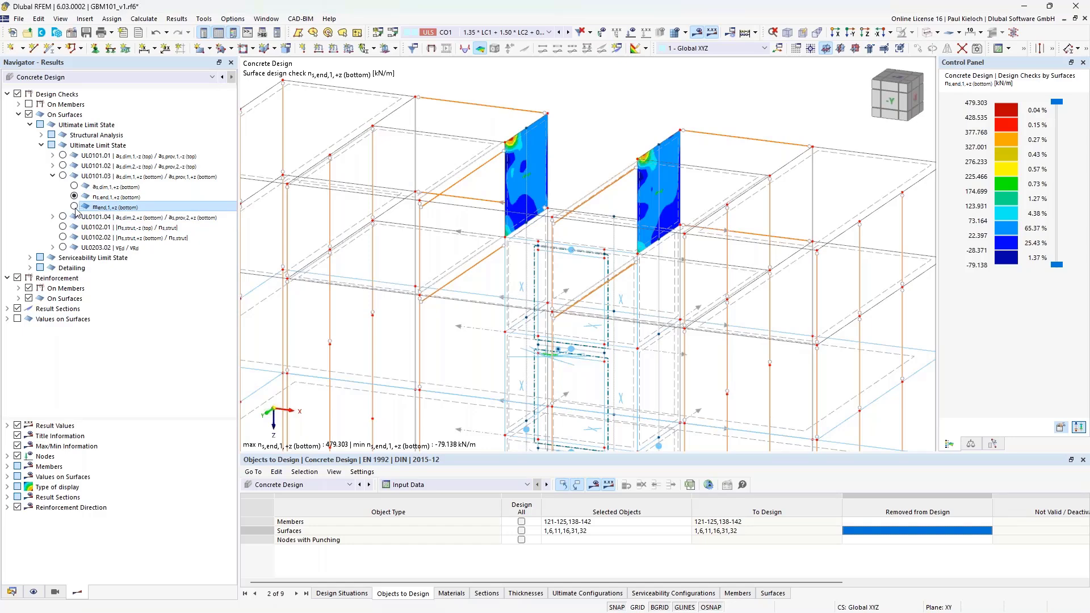
left_click(74, 207)
scroll(587, 175, "down", 4)
mouse_move(587, 174)
middle_mouse_down("ctrl")
mouse_move(608, 153)
mouse_move(603, 174)
middle_mouse_up("ctrl")
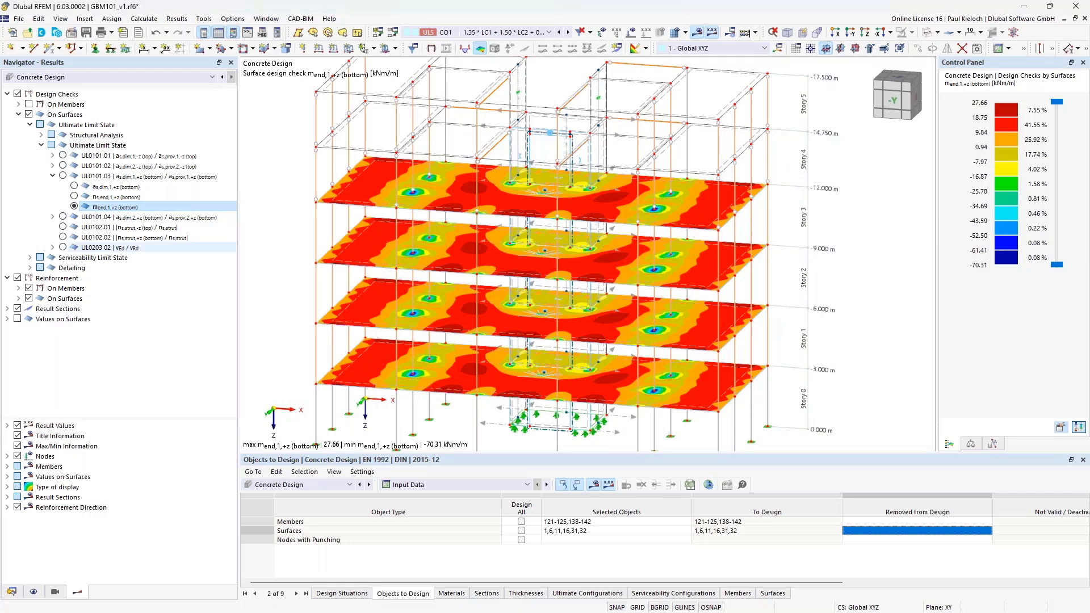
double_click(343, 192)
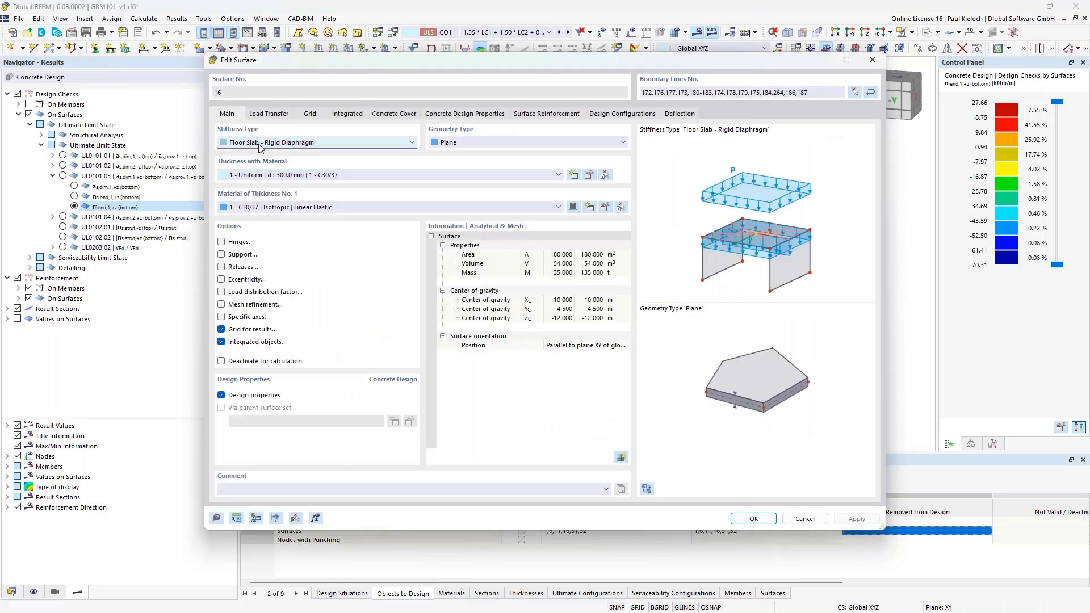
left_click(805, 518)
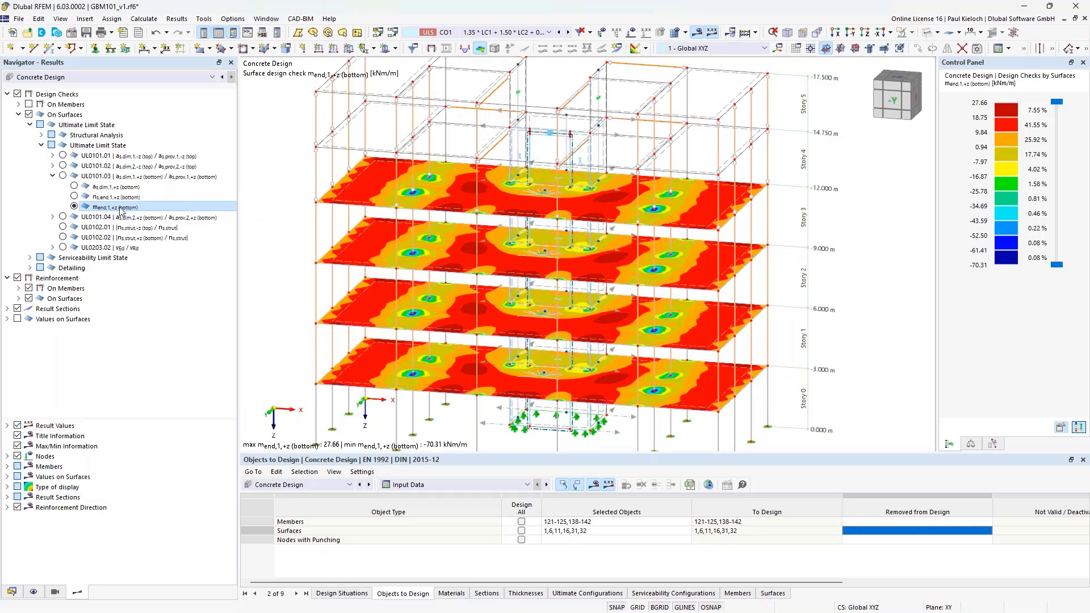
left_click(11, 592)
scroll(102, 176, "up", 1)
right_click(66, 87)
left_click(98, 95)
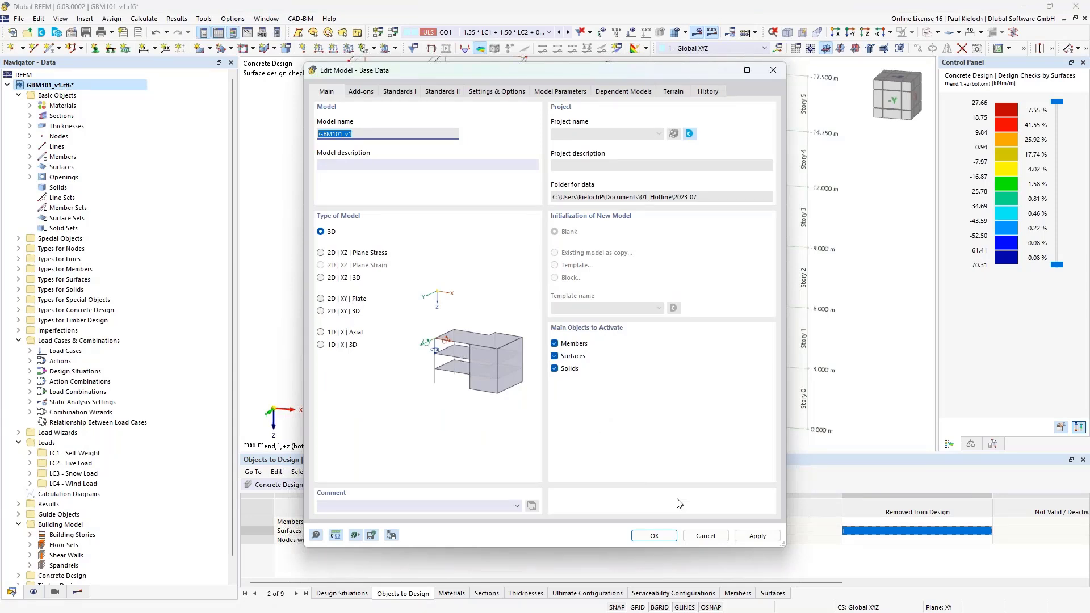
left_click(705, 535)
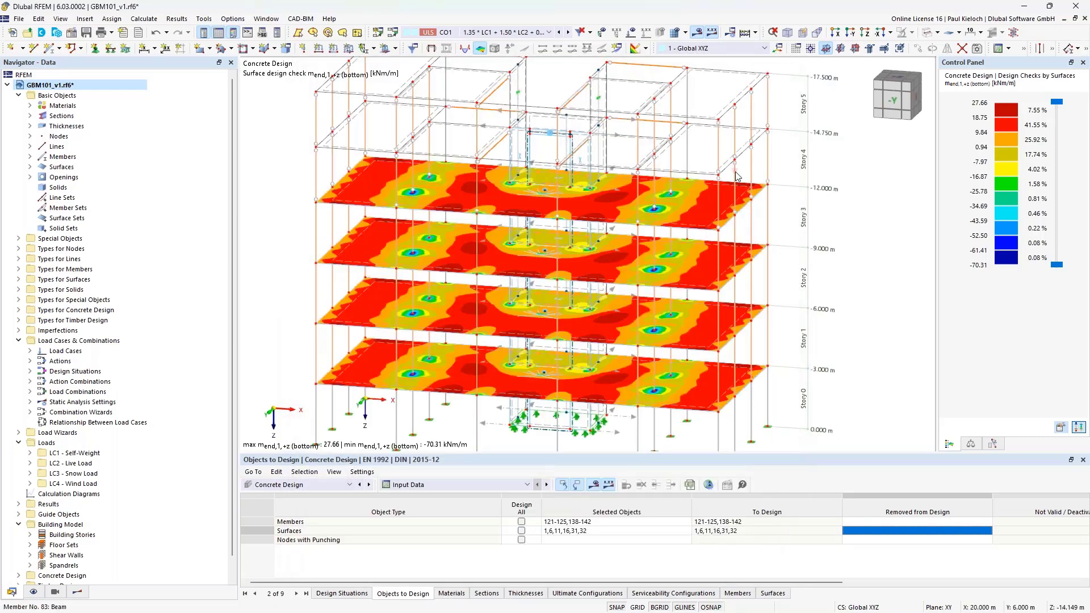
scroll(837, 228, "down", 4)
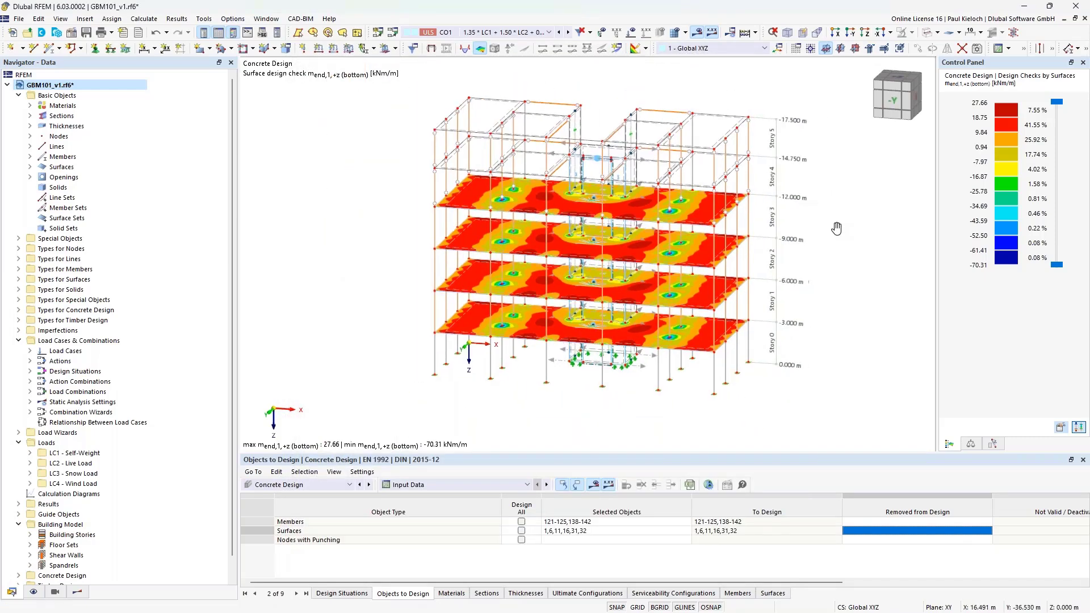
middle_click_drag(836, 228, 759, 236)
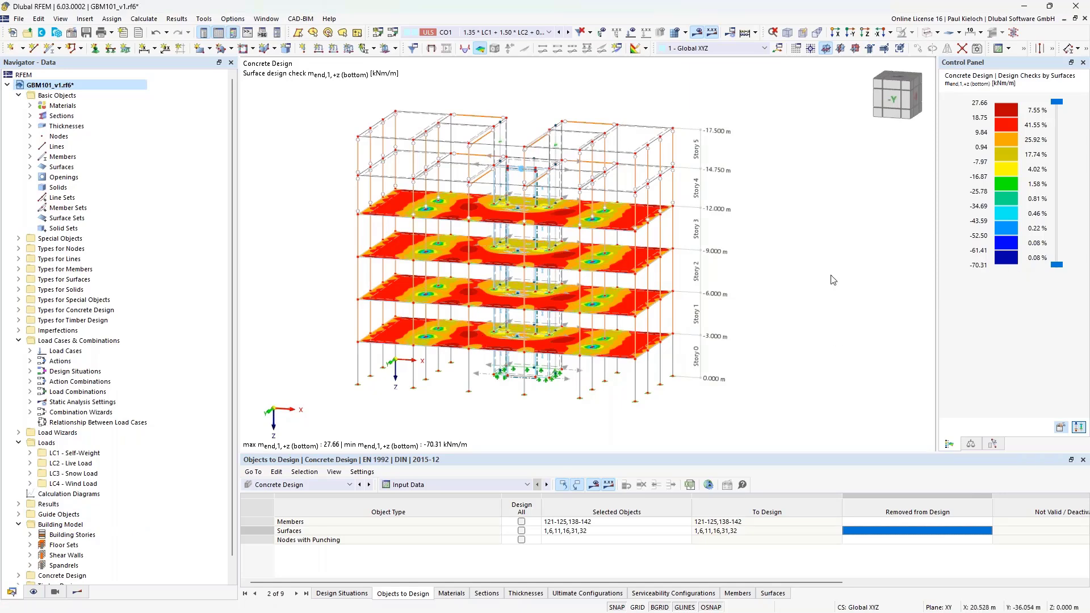
left_click(77, 592)
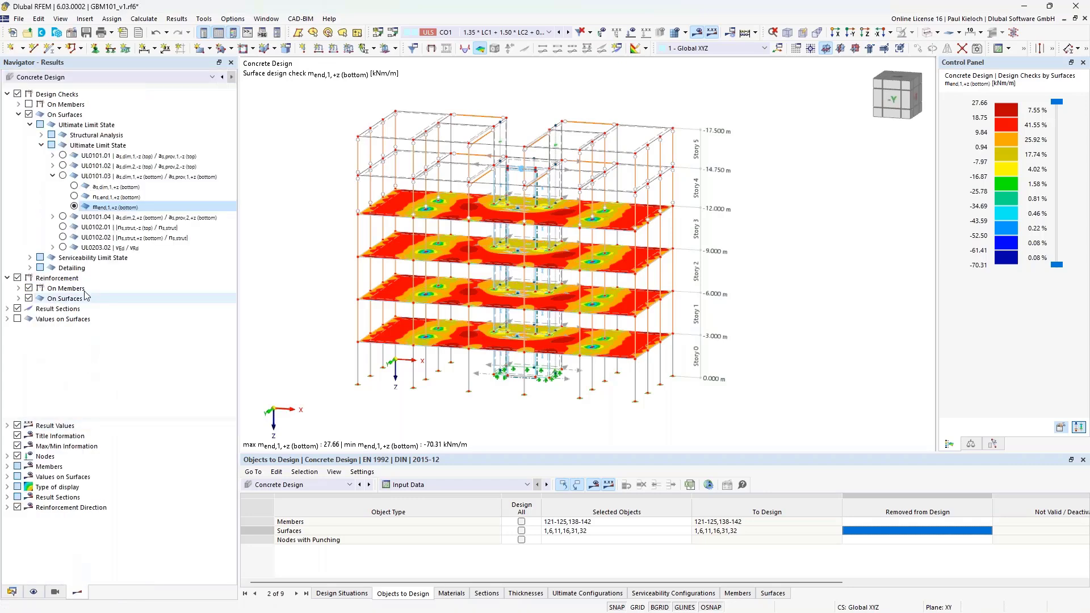
- Switch the results table to static analysis and list the results by stories
middle_click_drag(333, 193, 297, 199)
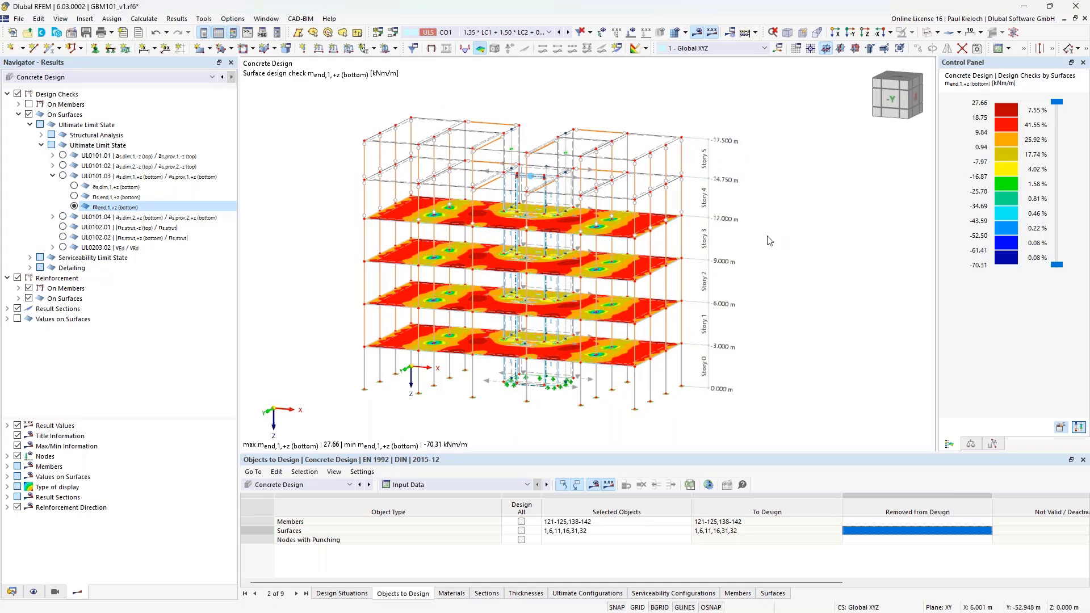
middle_click_drag(810, 229, 818, 220)
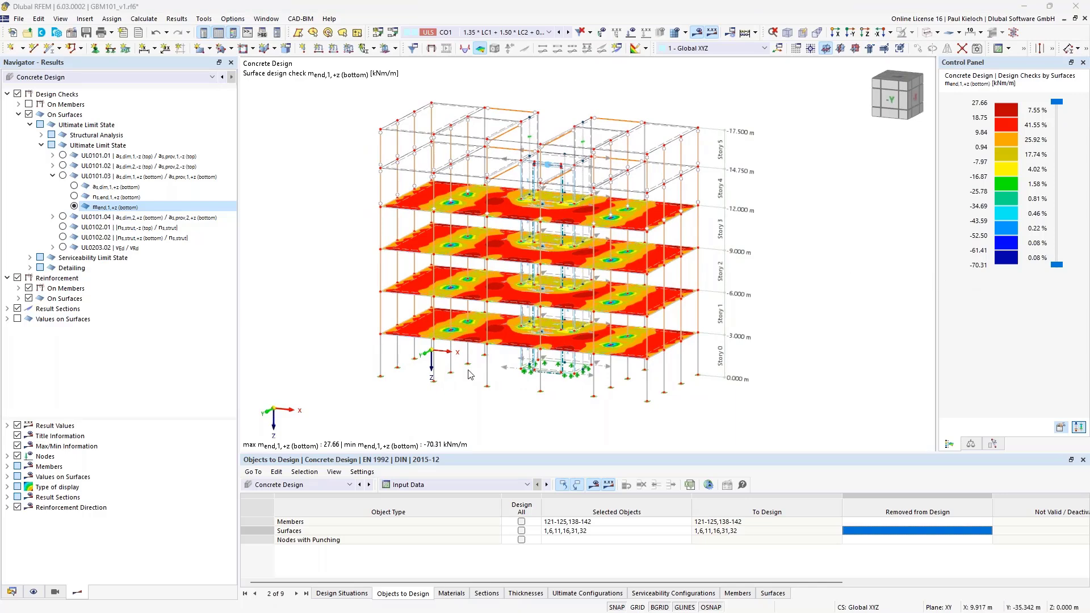
mouse_move(336, 331)
middle_mouse_down()
mouse_move(317, 328)
mouse_move(327, 324)
middle_mouse_up()
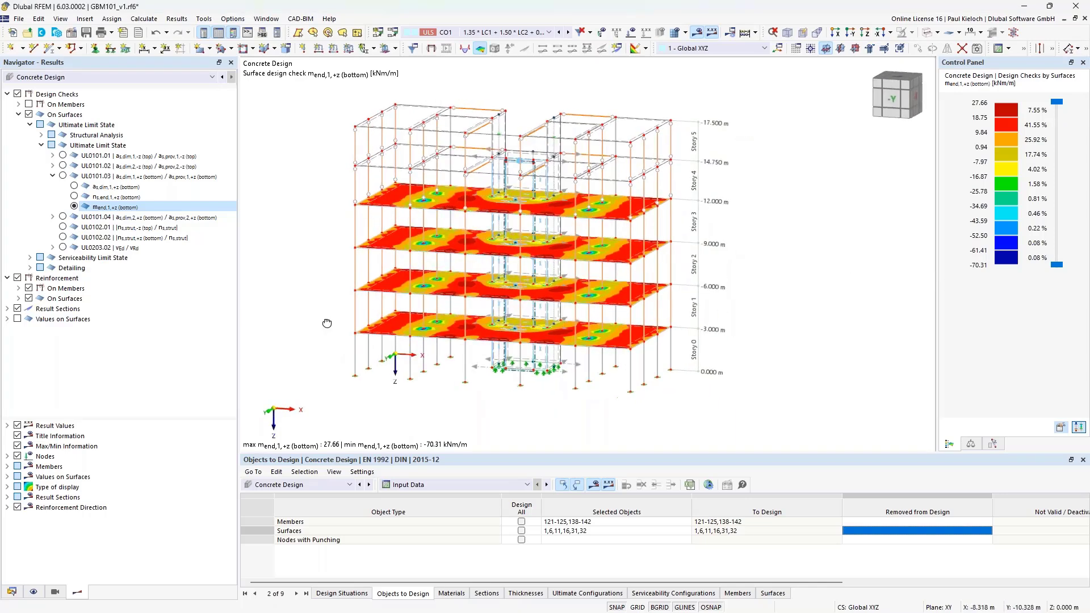
left_click(314, 484)
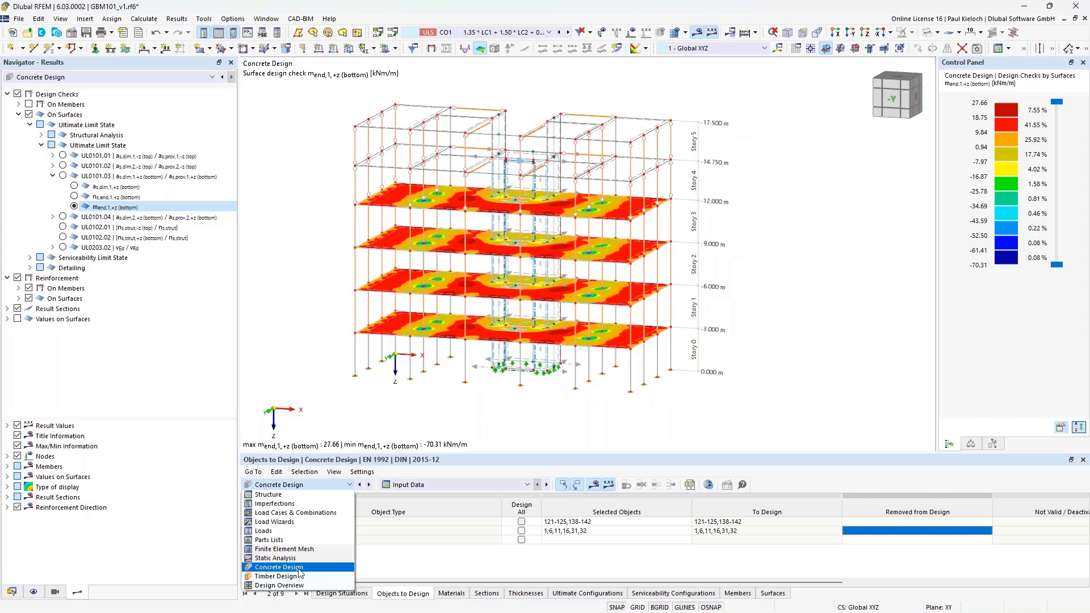
left_click(299, 567)
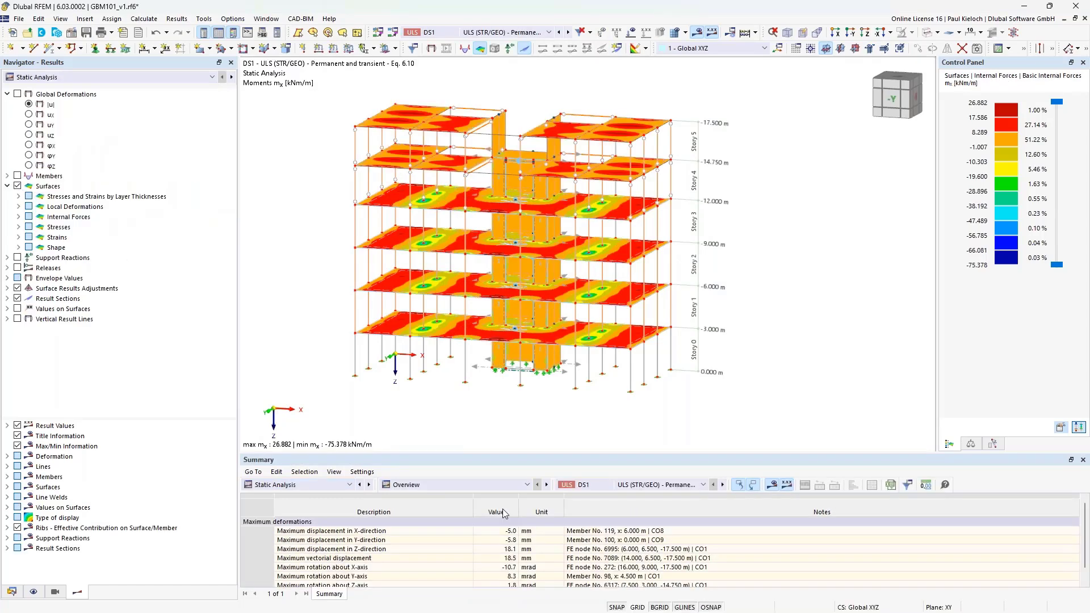
left_click(496, 484)
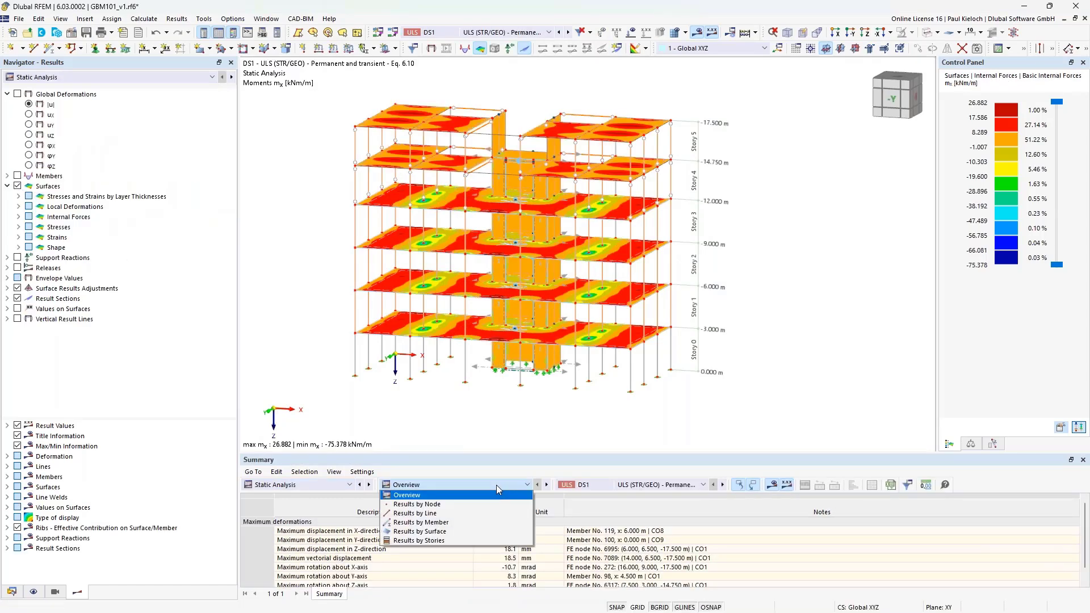
left_click(484, 540)
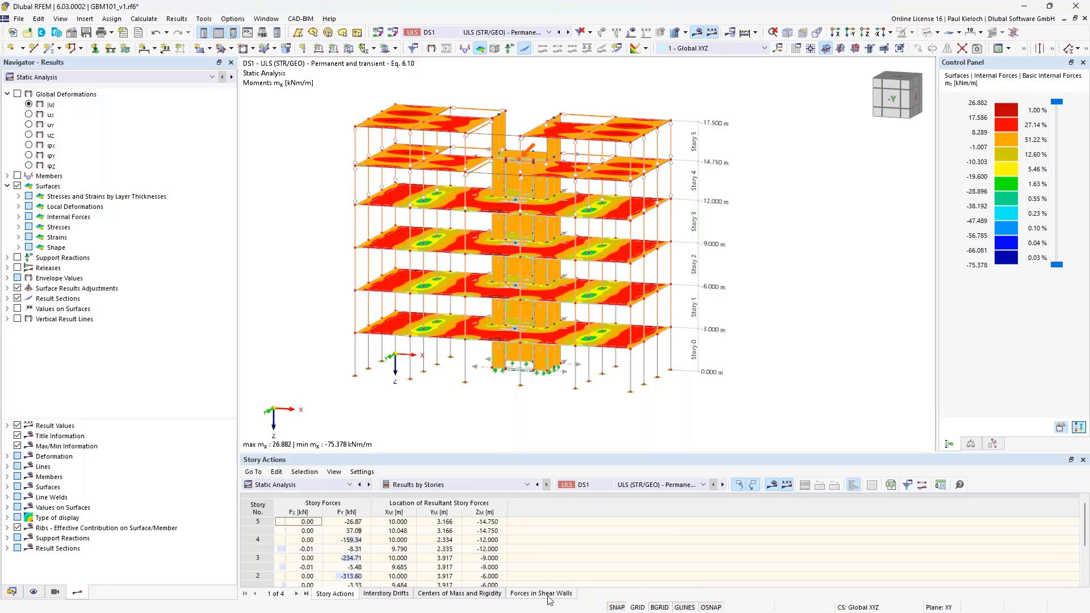
- Select load combination CO5 for the story results and list the centers of mass and rigidity
left_click(633, 486)
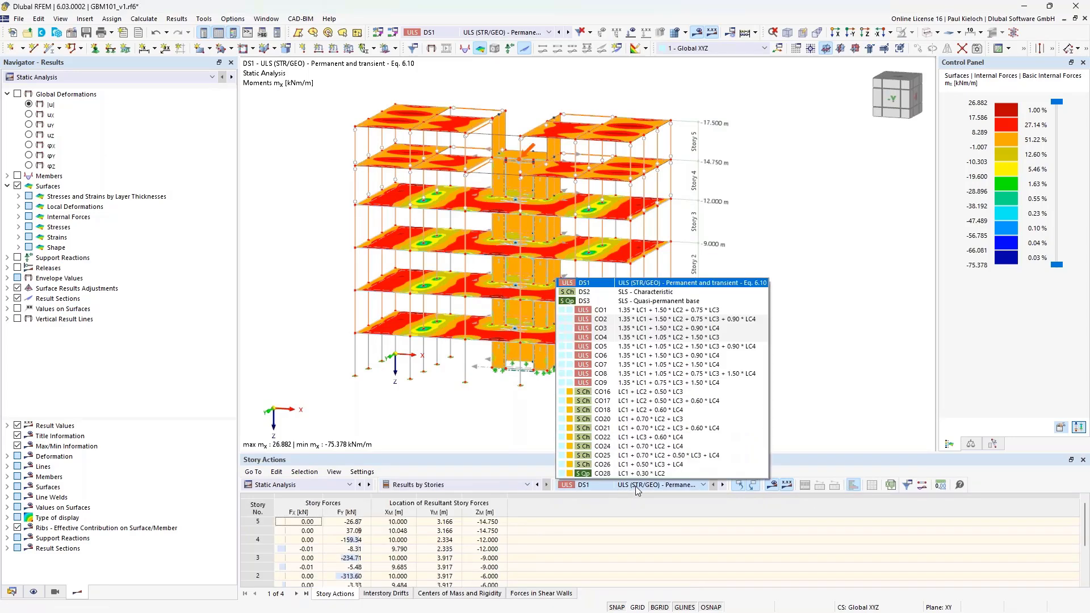
key("Escape")
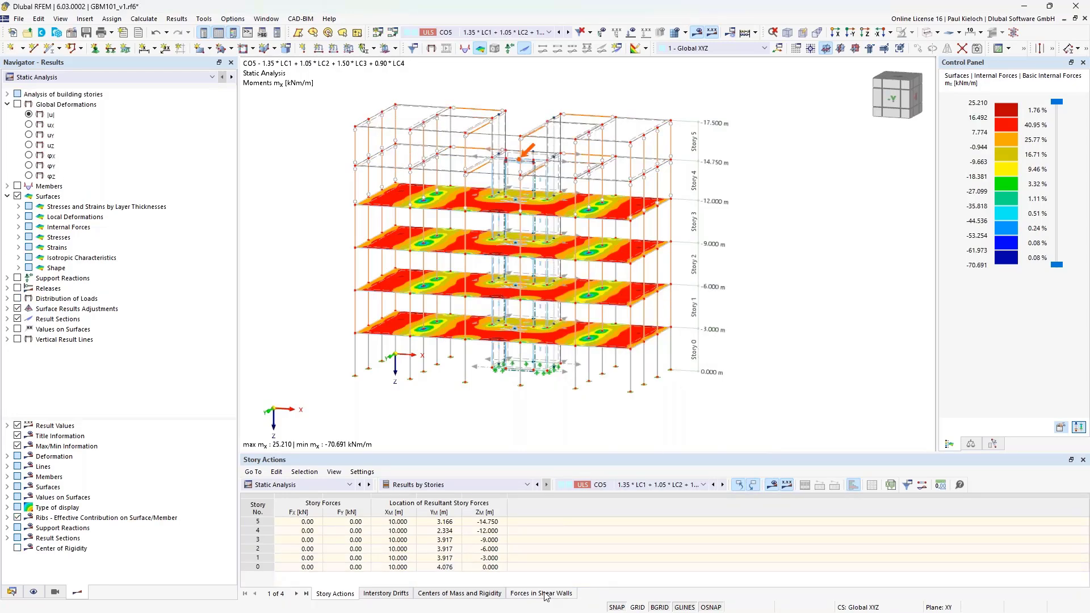
left_click(484, 598)
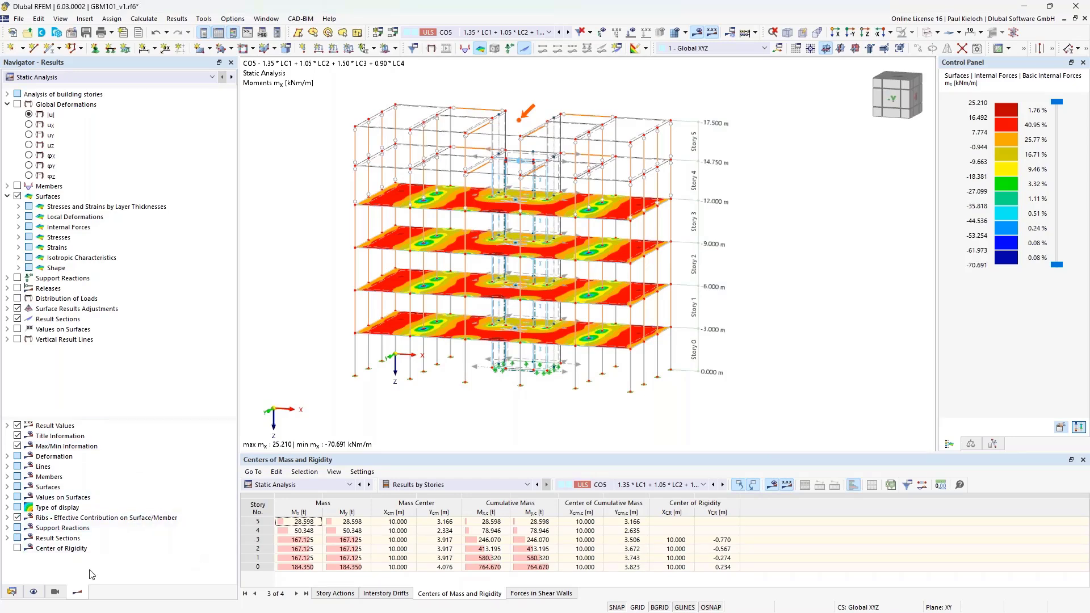
- Display the center of rigidity in the model and inspect its markers beside the upper floor slabs
left_click(18, 549)
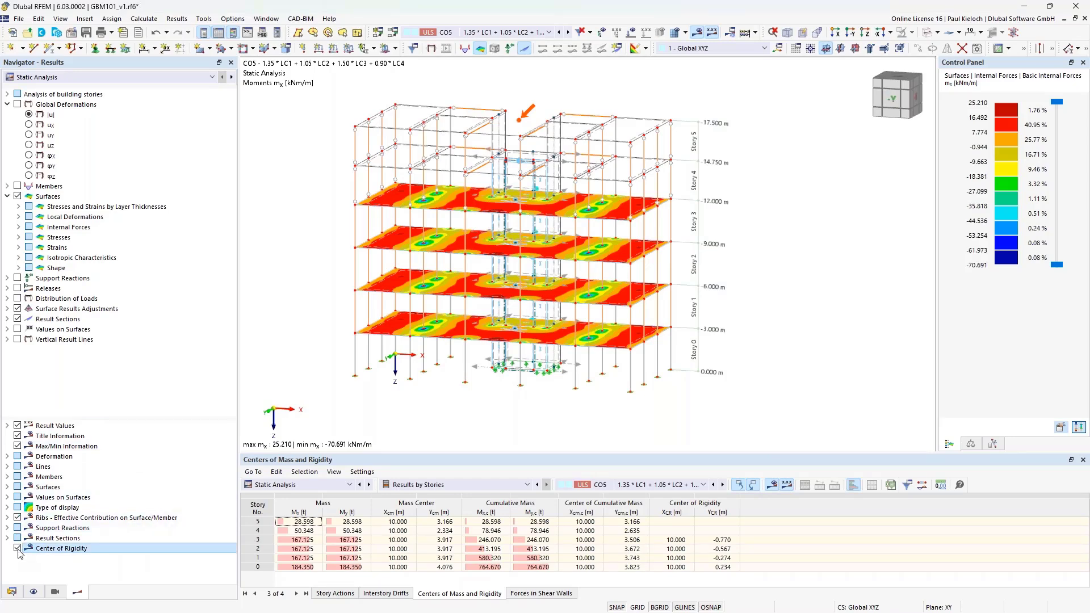
middle_click_drag(640, 204, 357, 185, "ctrl")
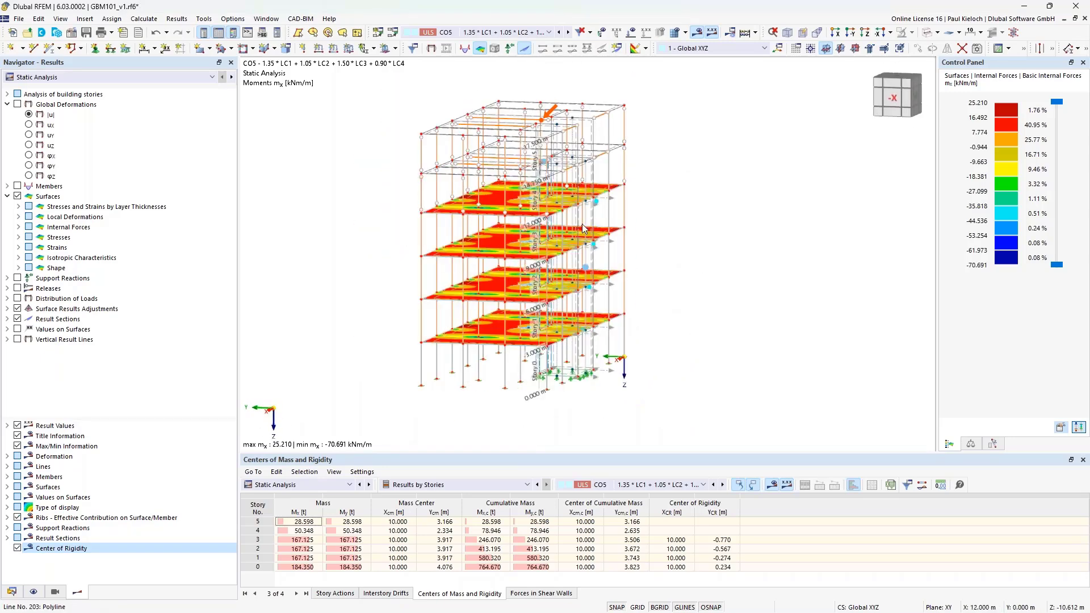
scroll(618, 232, "up", 5)
middle_click_drag(626, 197, 603, 199, "ctrl")
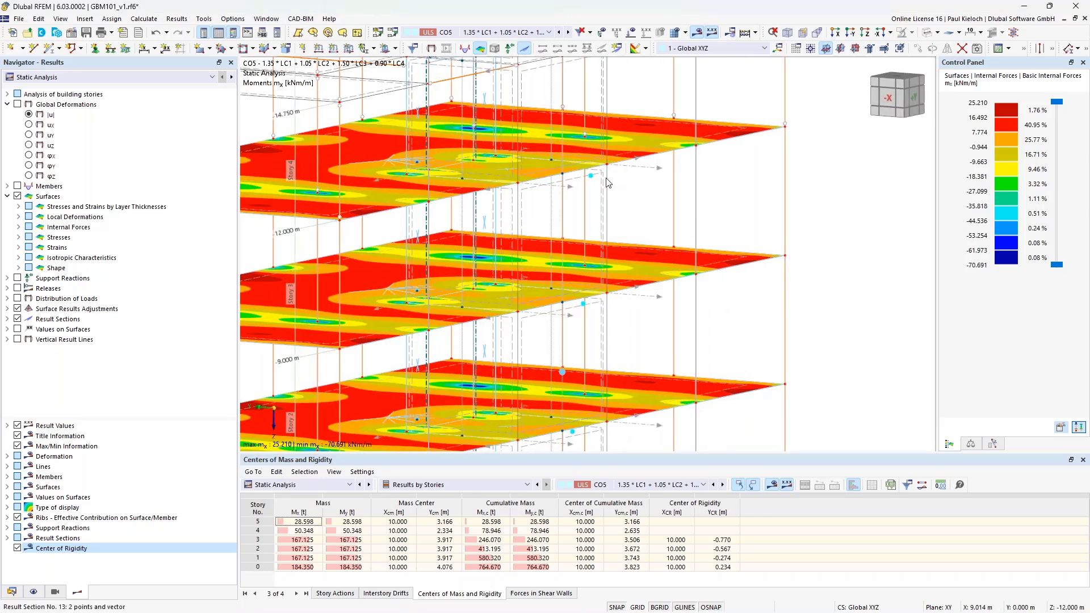
middle_click_drag(613, 160, 637, 149, "ctrl")
- Hide the moment results on the slabs to view the center markers at the core, and show the results again
left_click(698, 34)
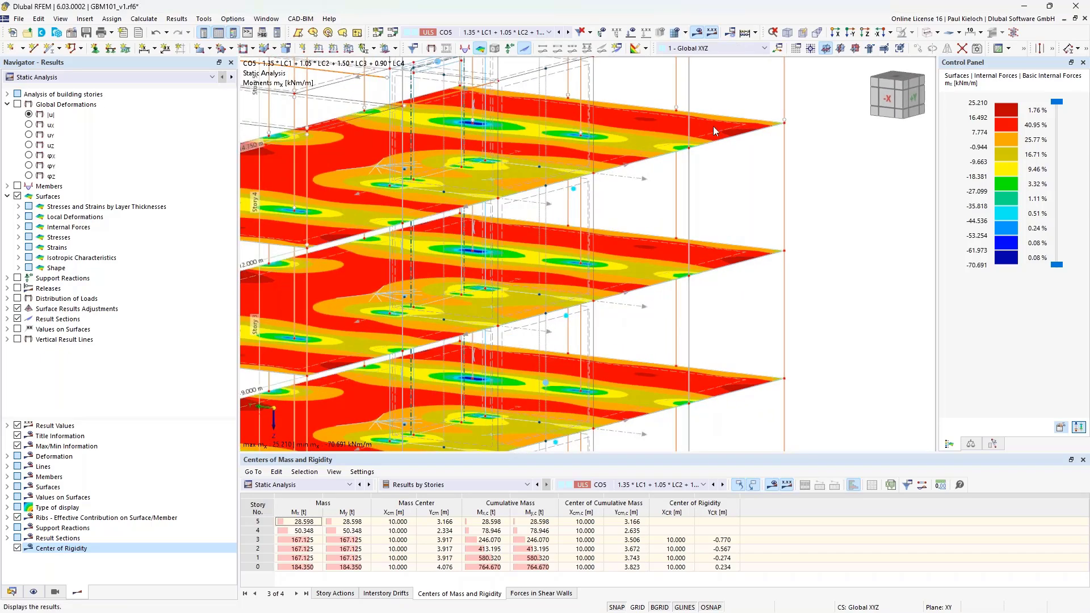
middle_click_drag(716, 146, 716, 211, "ctrl")
left_click(699, 32)
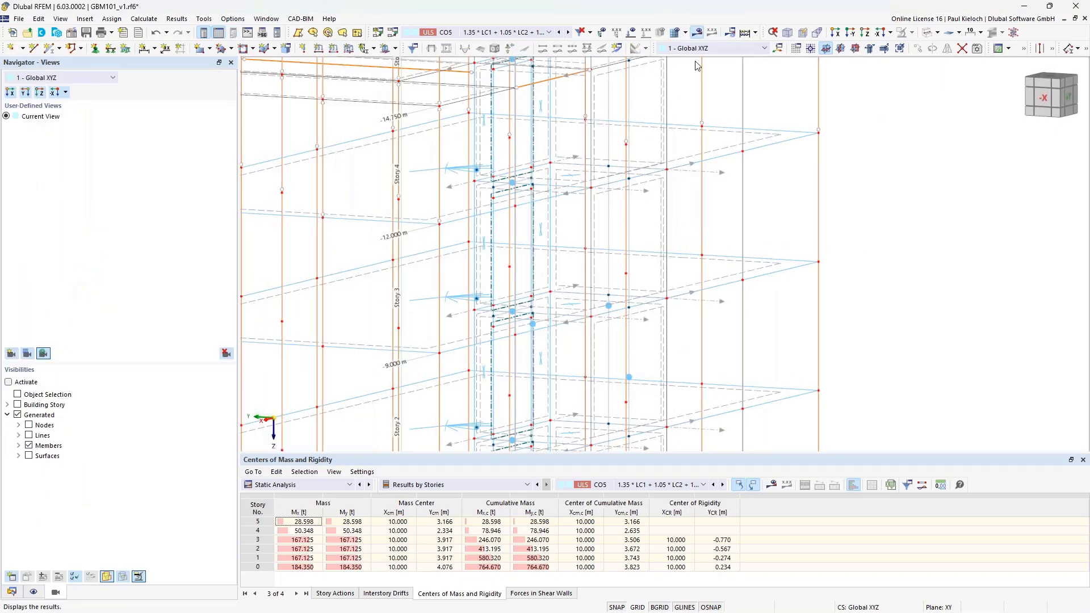
- Examine how the centers of rigidity are located on each story, up close and across the whole building
middle_click_drag(740, 270, 701, 277, "ctrl")
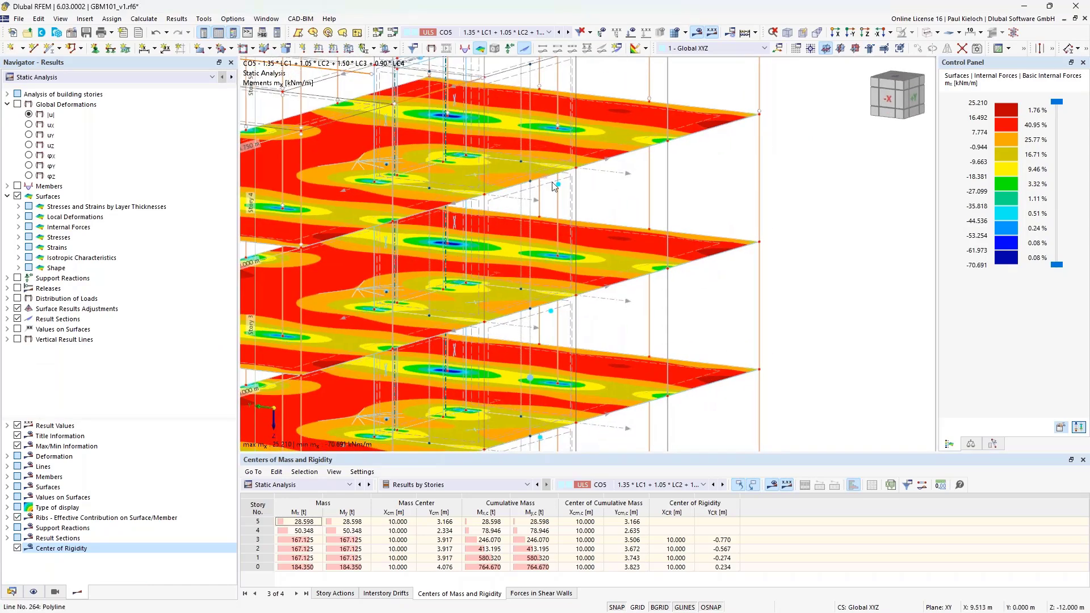
middle_click_drag(584, 192, 593, 194, "ctrl")
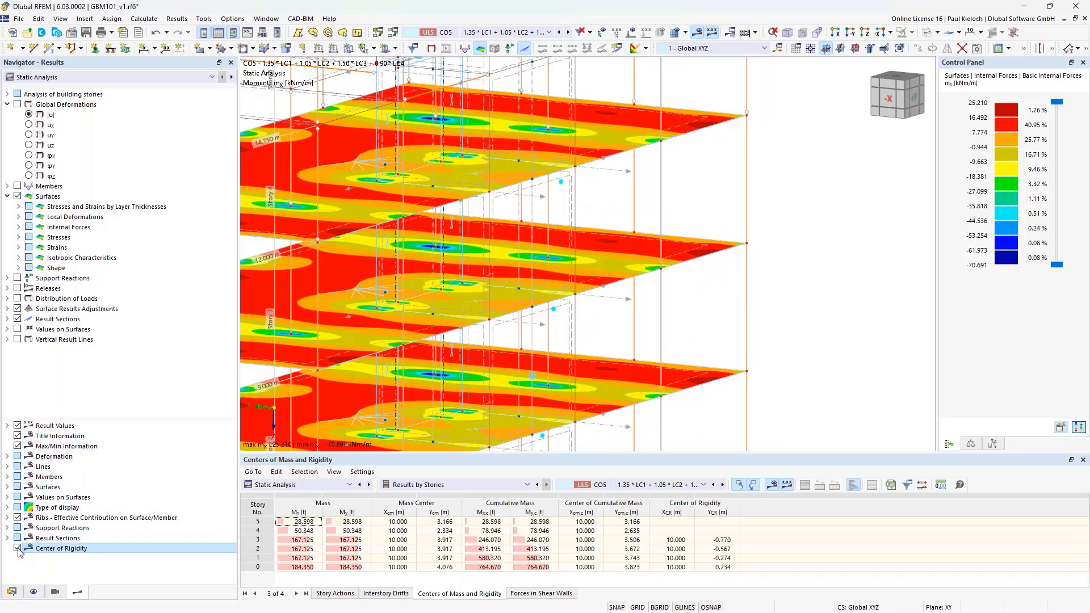
scroll(643, 221, "down", 1)
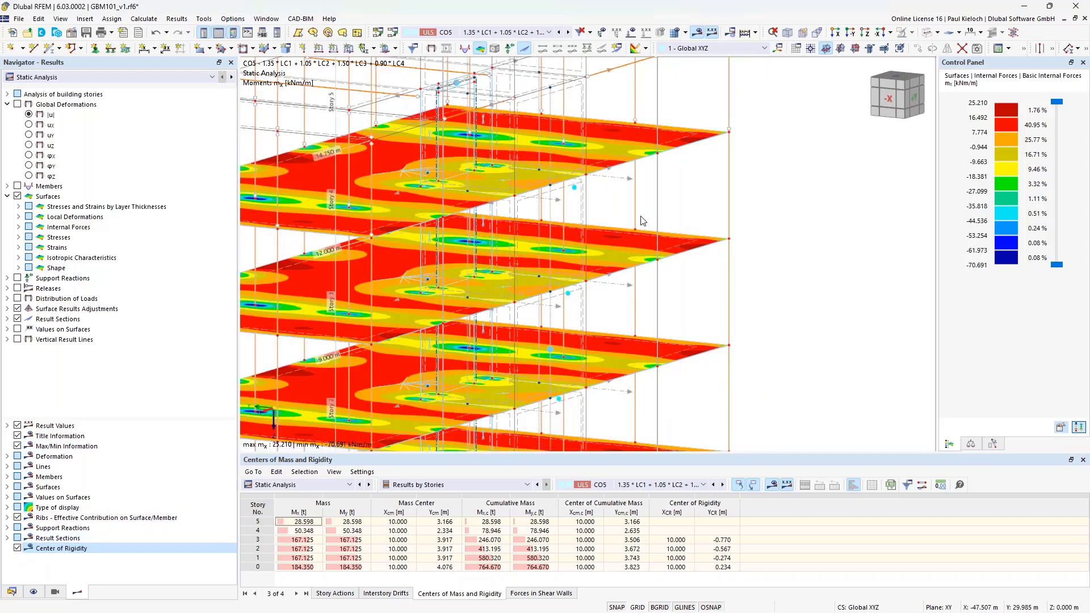
scroll(642, 220, "down", 2)
middle_click_drag(606, 265, 884, 234, "ctrl")
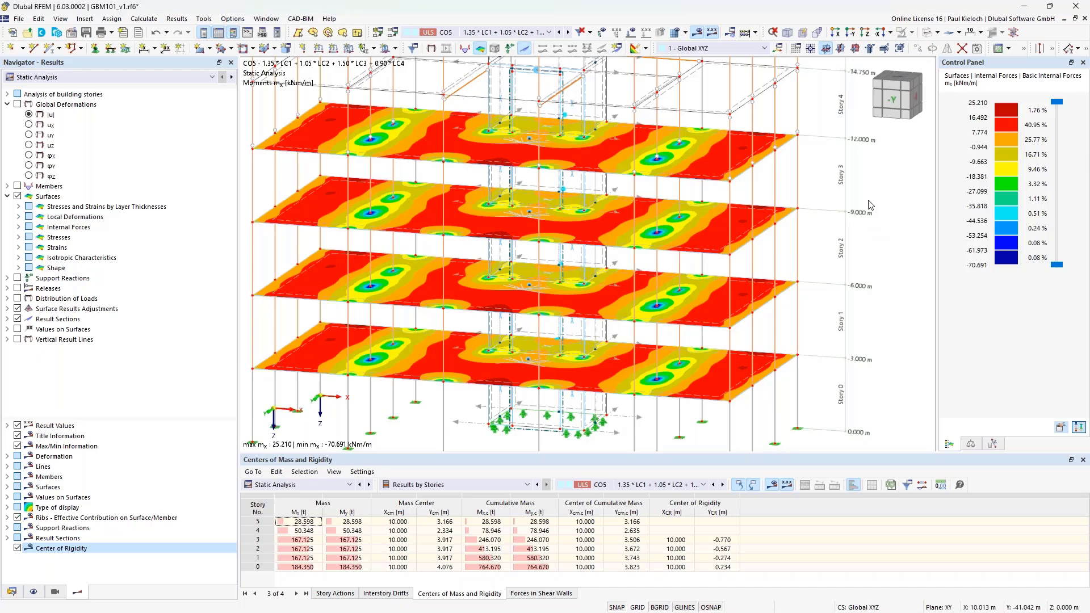
scroll(869, 206, "down", 2)
middle_click_drag(869, 206, 830, 204)
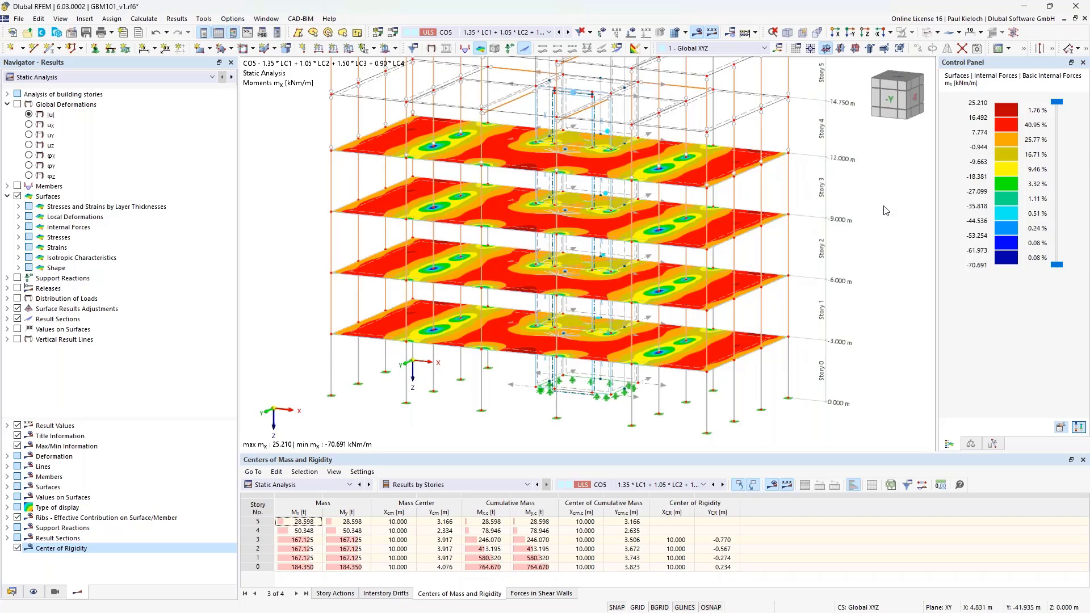
middle_click_drag(879, 199, 863, 201)
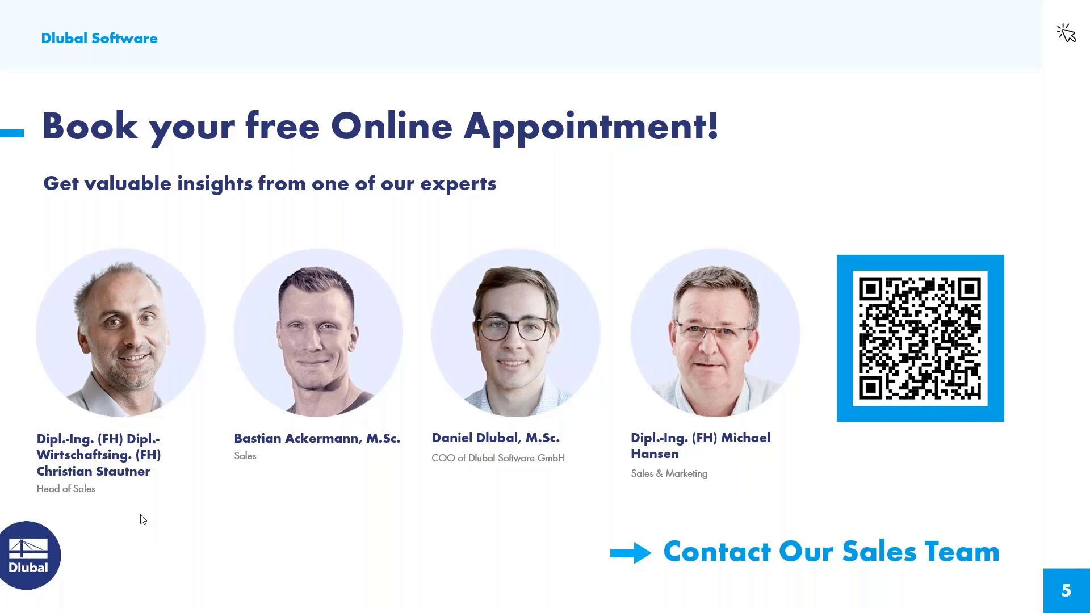
- Switch to the Dlubal website in the browser and open its Webinars page
key("alt+Tab")
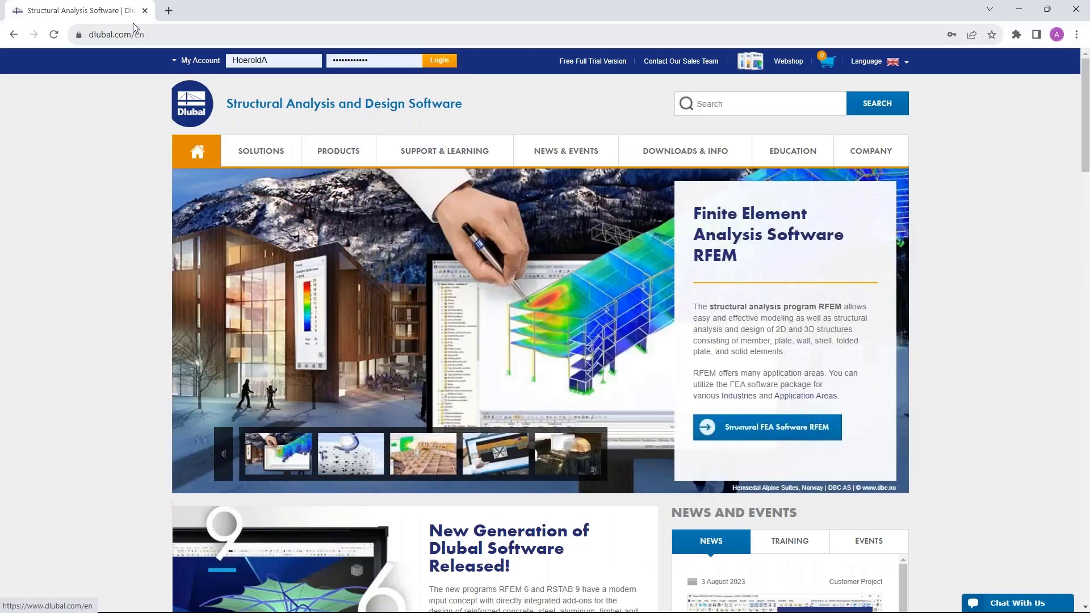
mouse_move(564, 159)
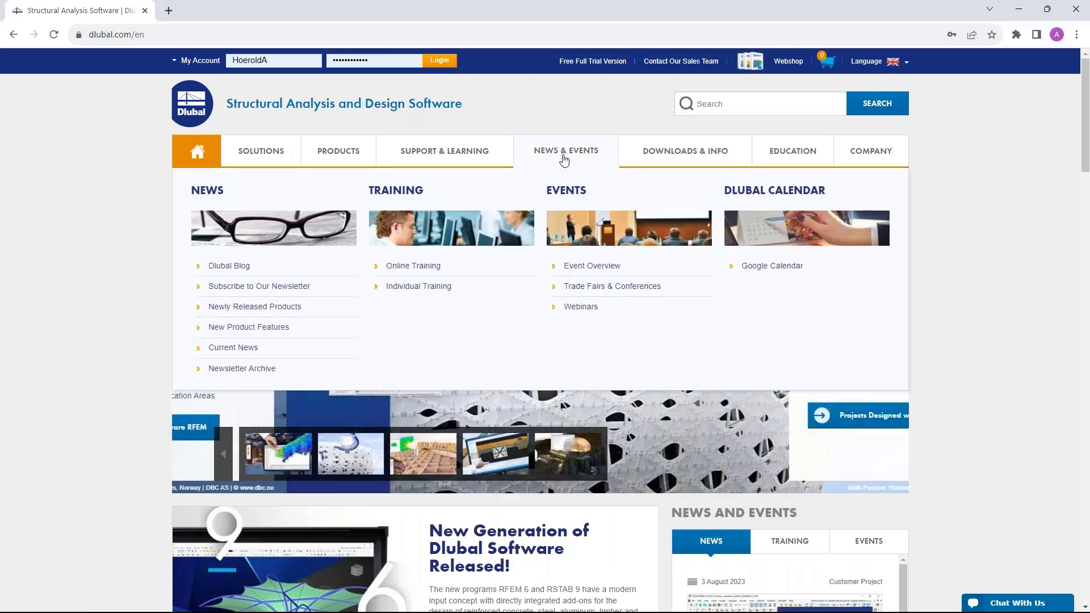
left_click(585, 311)
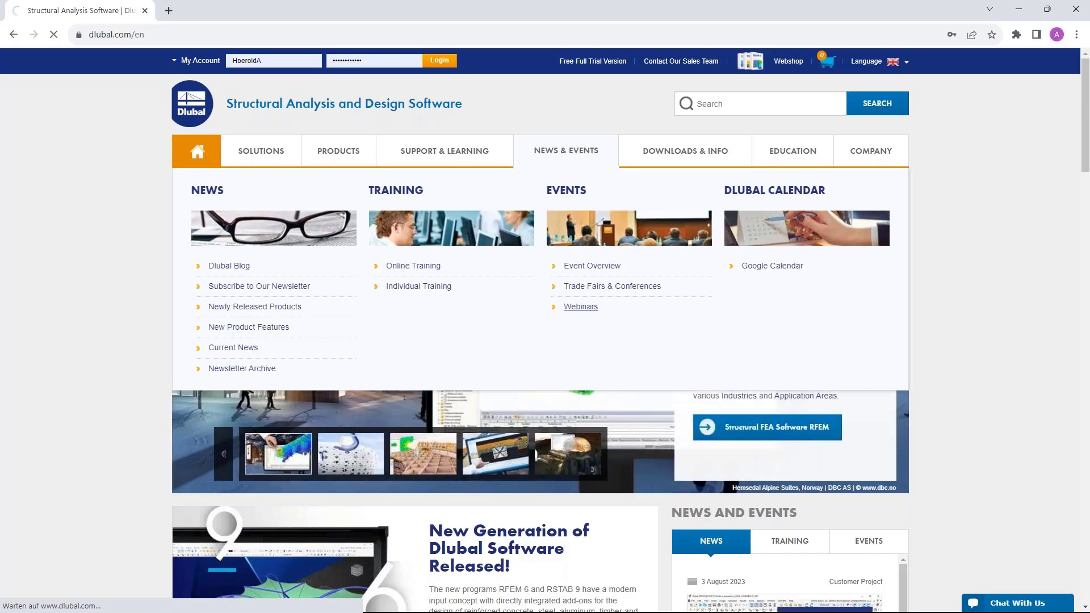
- Browse the upcoming webinars and open "Modeling and Design of Frame Structures in RFEM 6 Using Building Model Add-On"
scroll(545, 330, "down", 8)
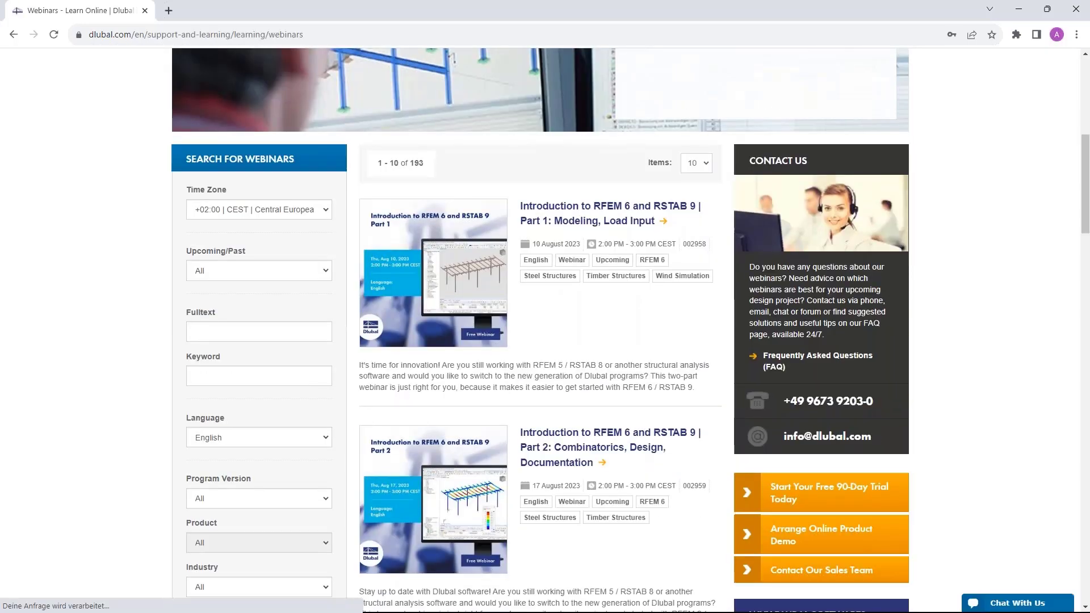
scroll(485, 223, "up", 1)
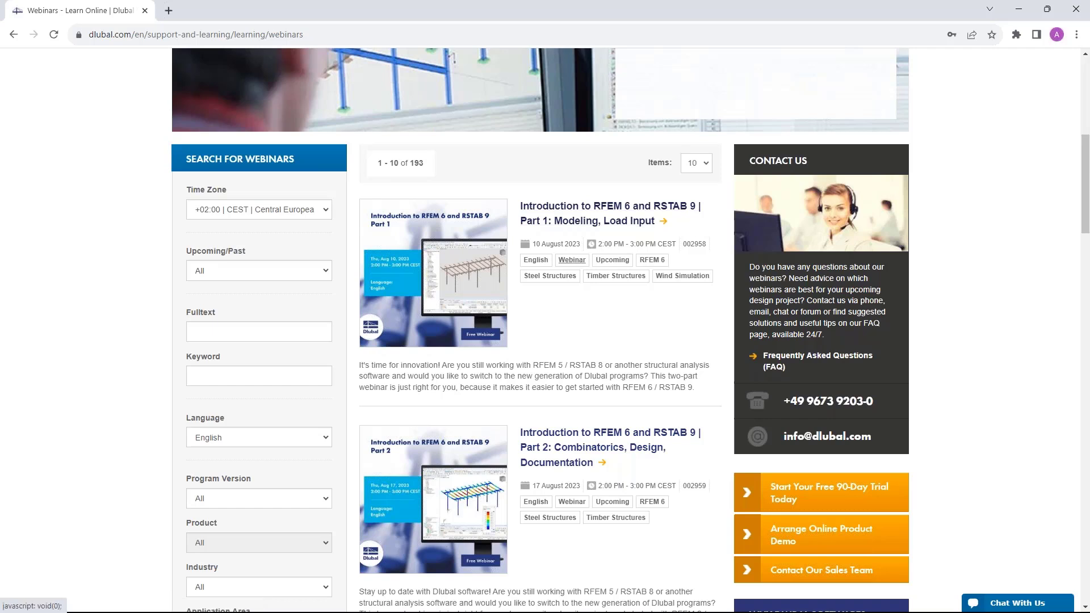
scroll(590, 250, "down", 1)
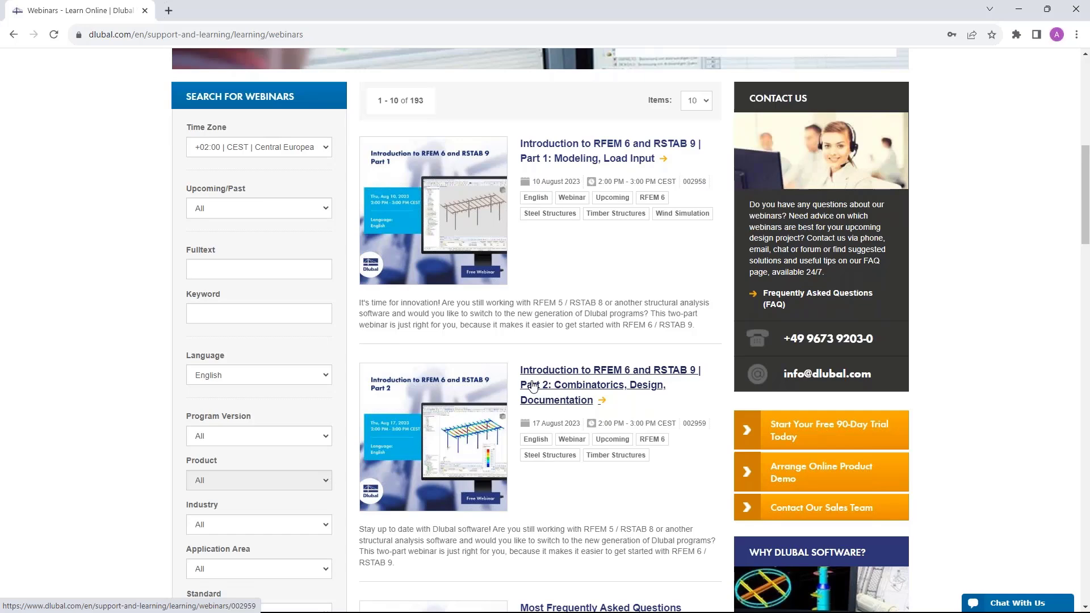
scroll(533, 386, "down", 1)
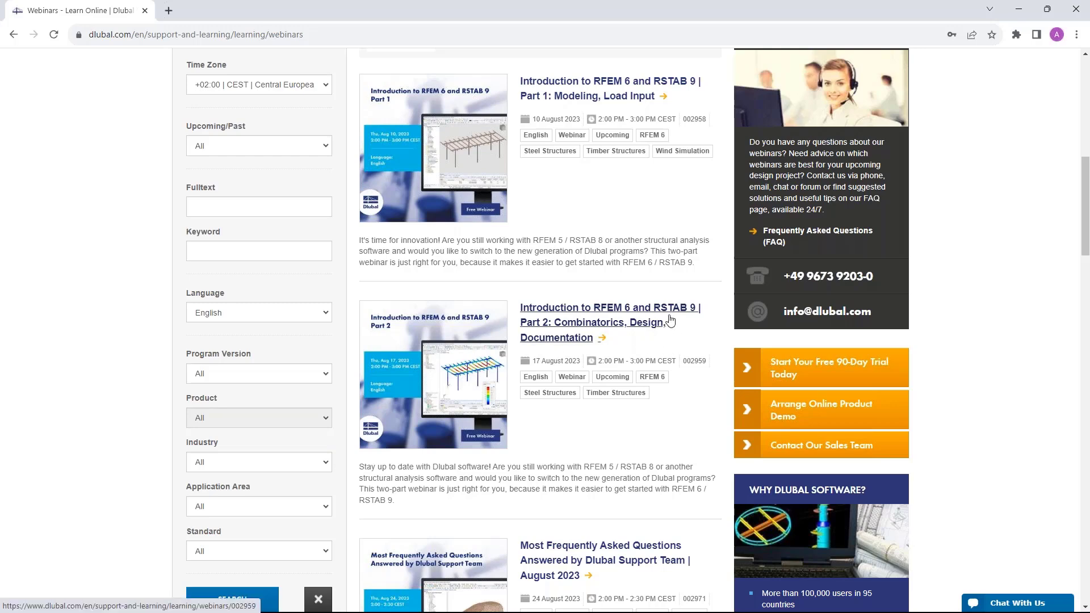
scroll(659, 299, "up", 1)
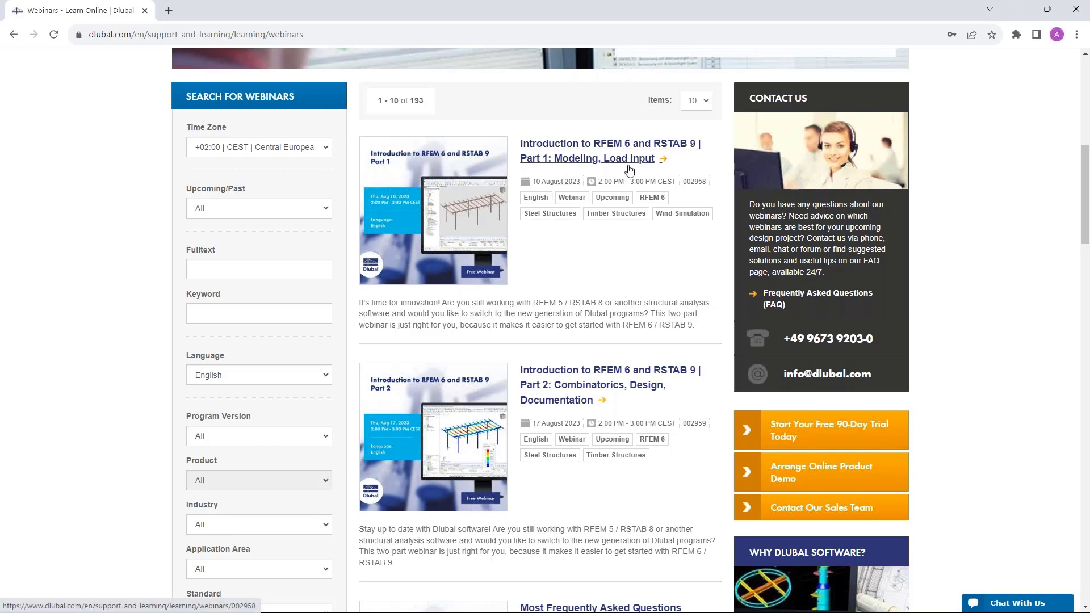
scroll(630, 168, "down", 6)
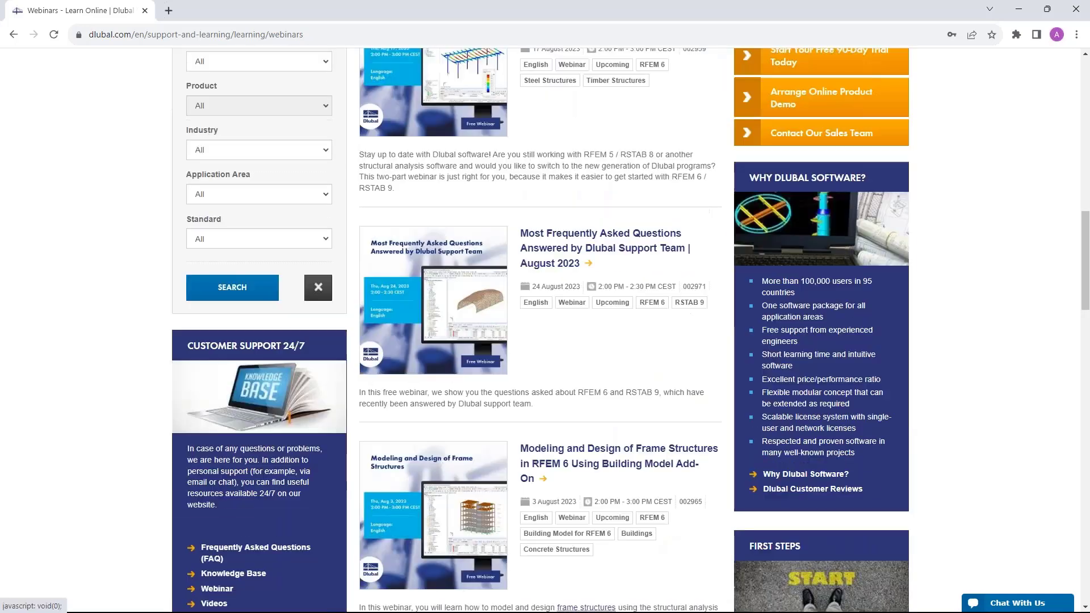
scroll(625, 335, "down", 2)
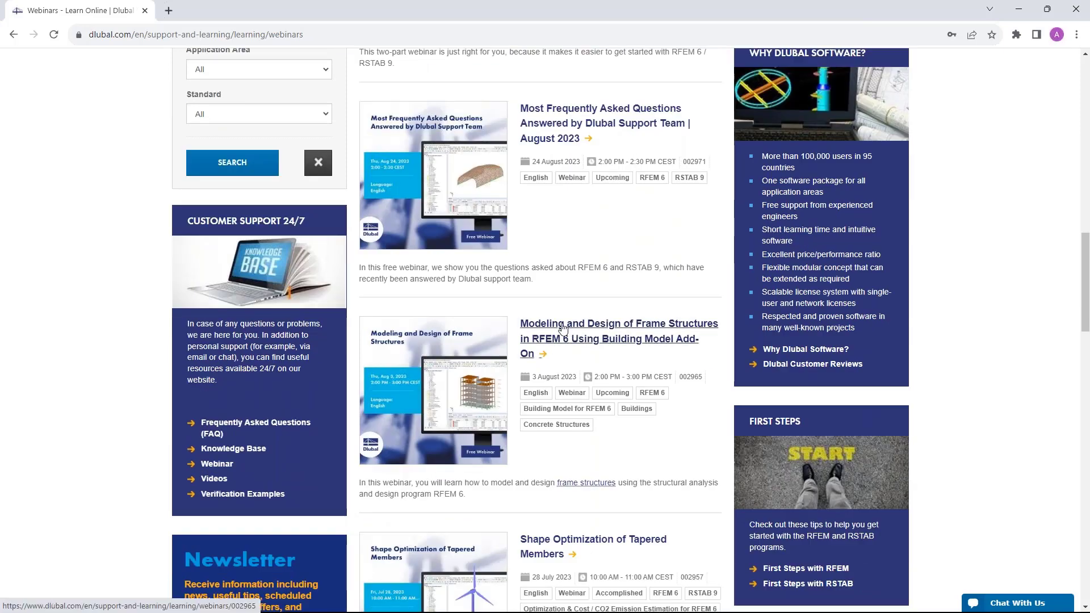
left_click(580, 326)
- Review the webinar page for the recorded video, time schedule, presentation slides download and Models to Download
scroll(580, 327, "down", 5)
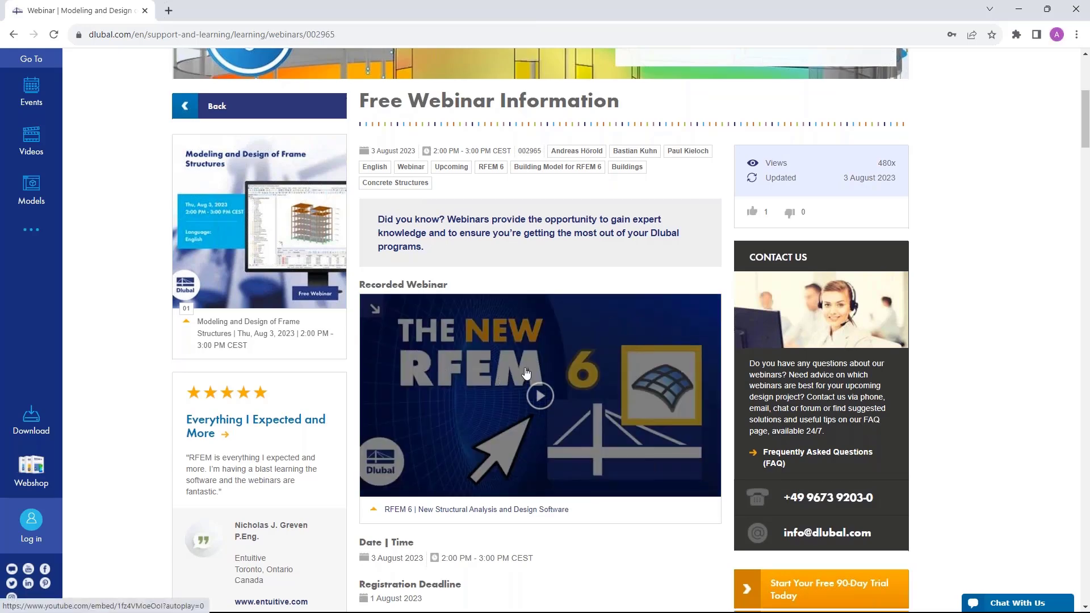
scroll(526, 373, "down", 2)
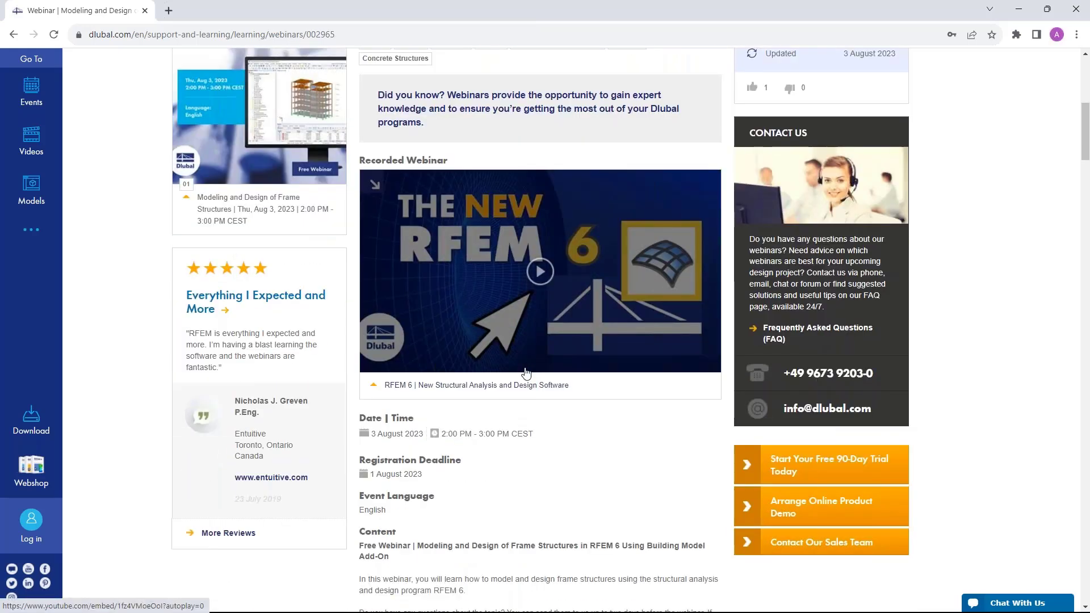
scroll(526, 373, "down", 5)
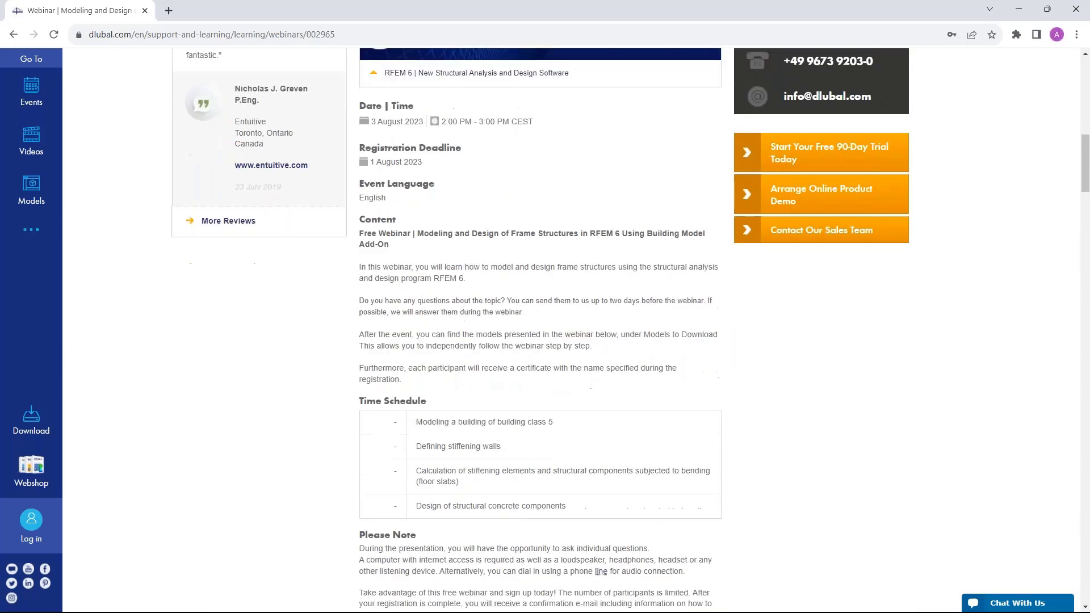
scroll(461, 414, "down", 8)
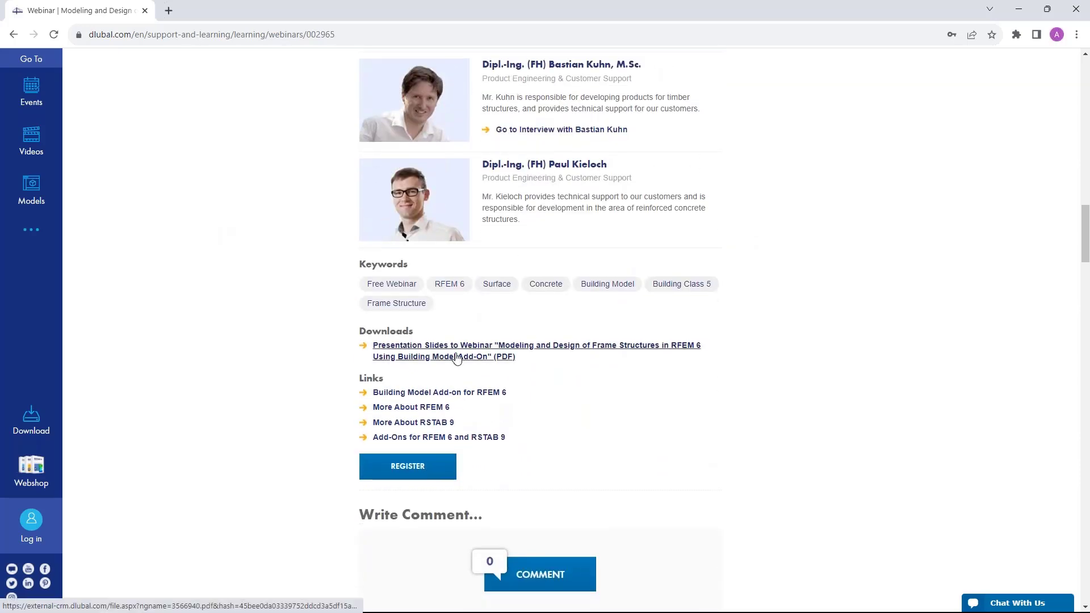
scroll(457, 357, "down", 1)
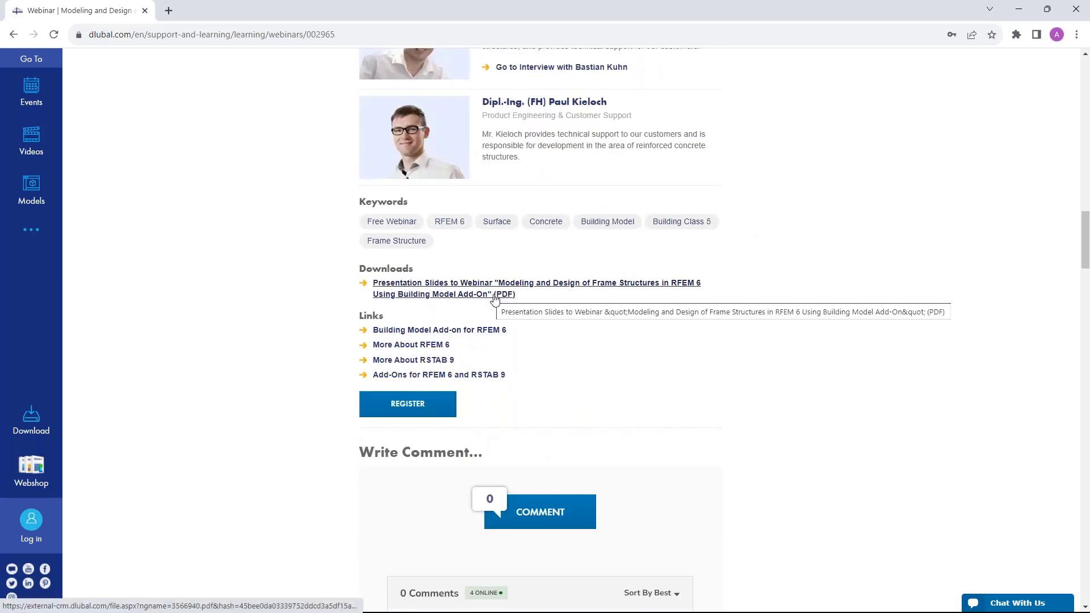
scroll(587, 311, "down", 1)
scroll(587, 311, "down", 14)
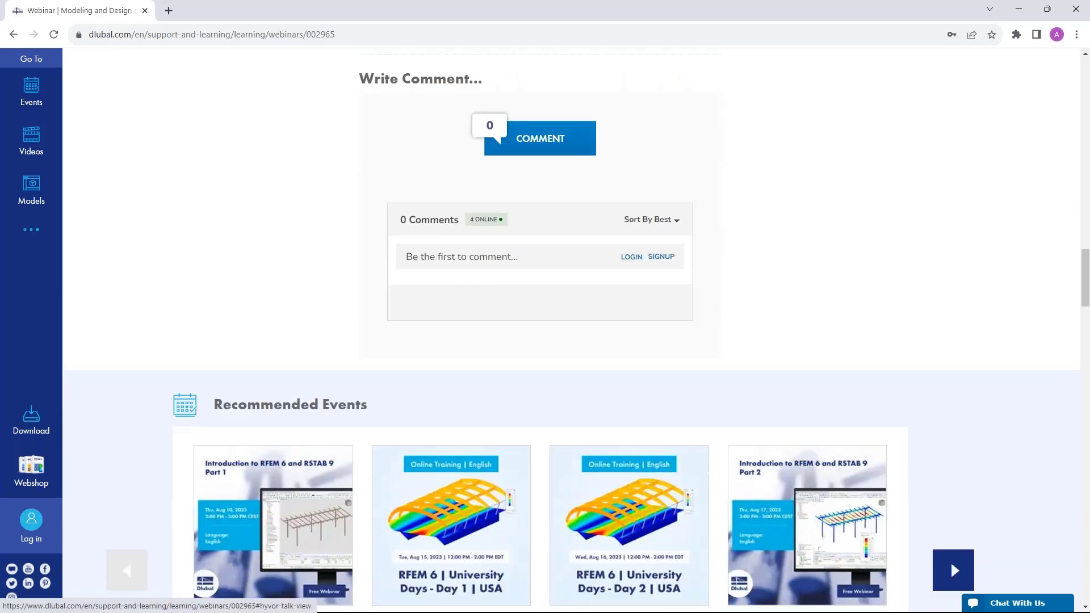
scroll(270, 386, "down", 6)
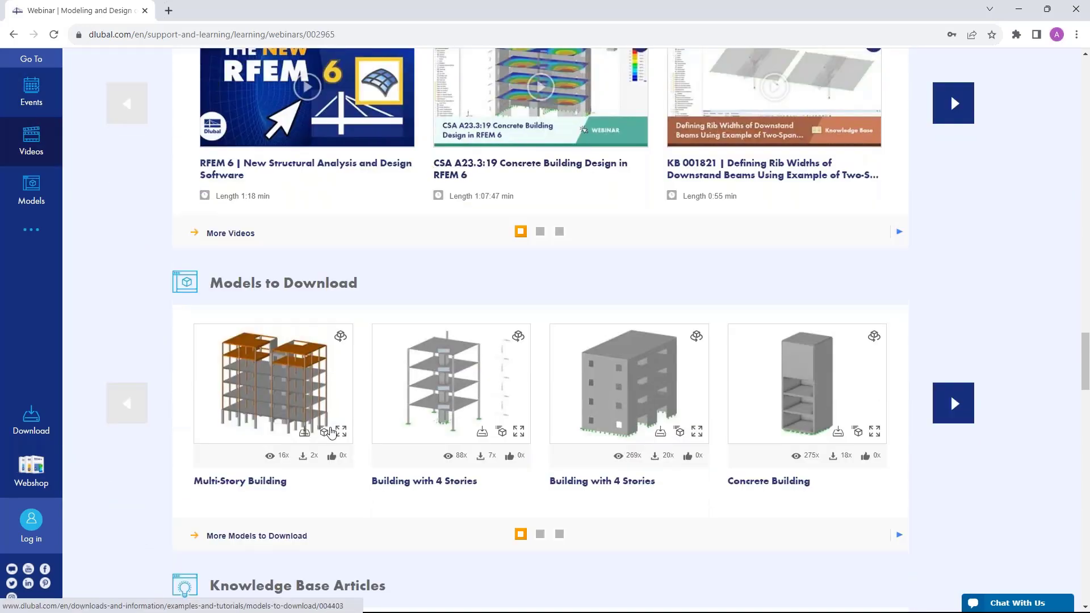